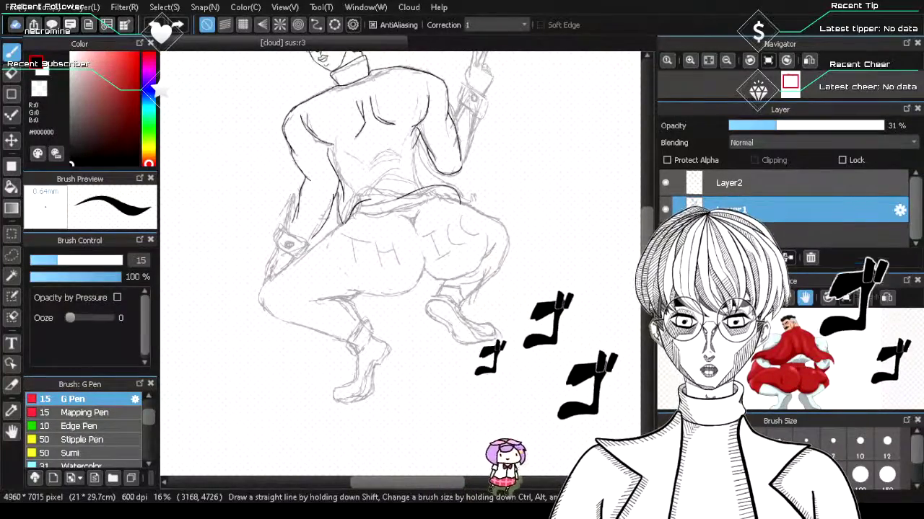
- Make Layer2 active and ink both edges of the raised forearm from the elbow up to the wrist cuff
scroll(390, 97, "up", 2)
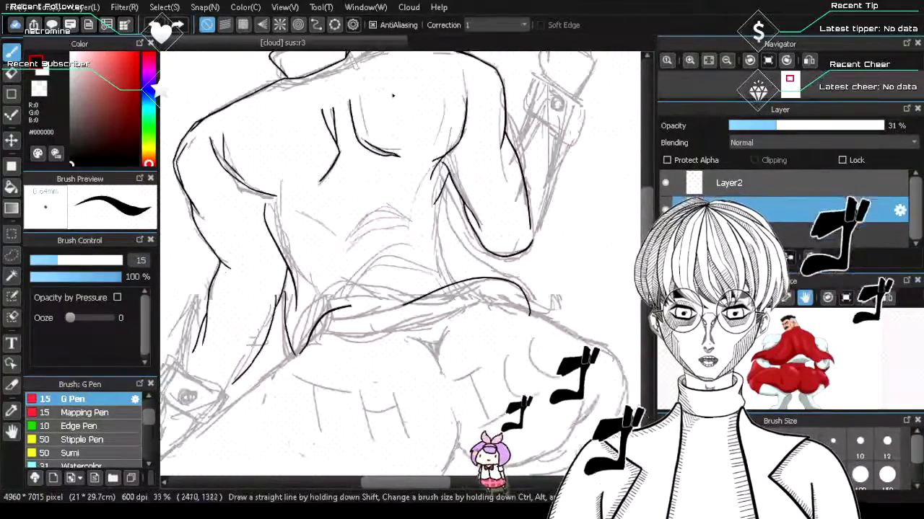
scroll(376, 88, "down", 4)
scroll(376, 87, "down", 1)
scroll(360, 80, "up", 4)
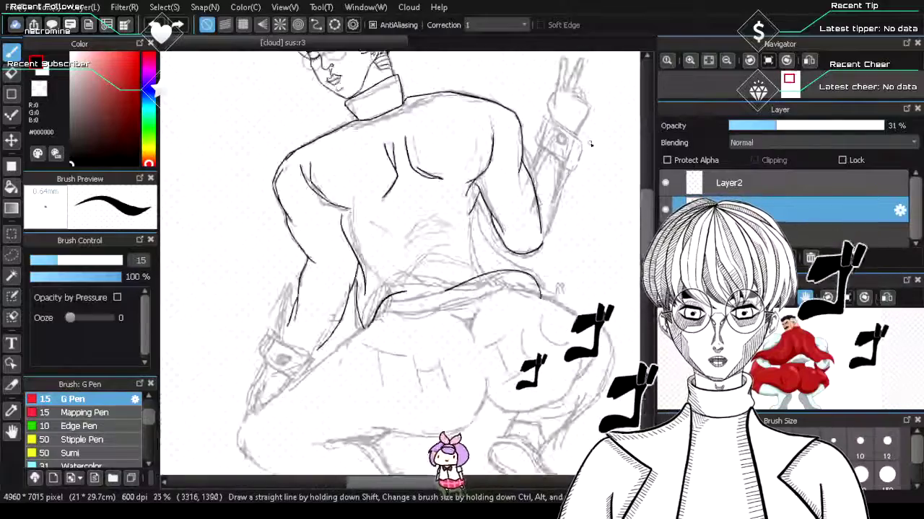
scroll(567, 142, "up", 3)
scroll(567, 141, "down", 1)
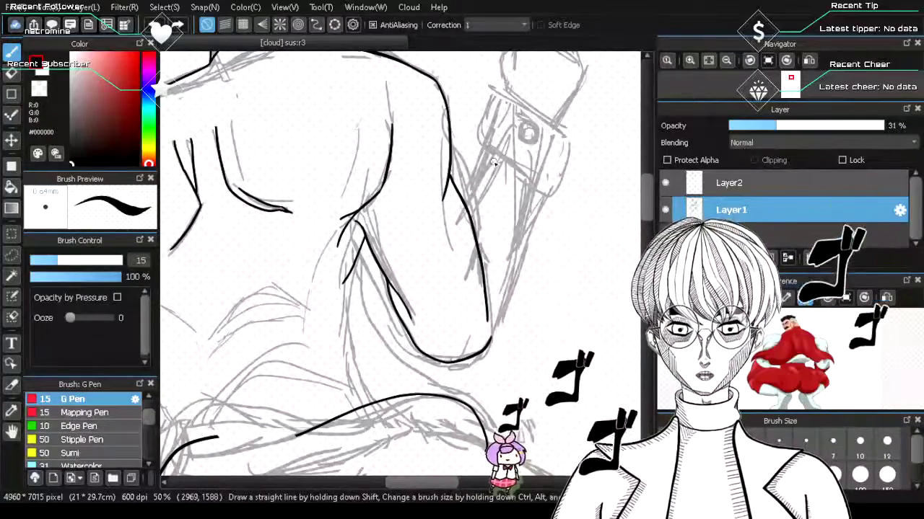
left_click_drag(493, 162, 498, 174)
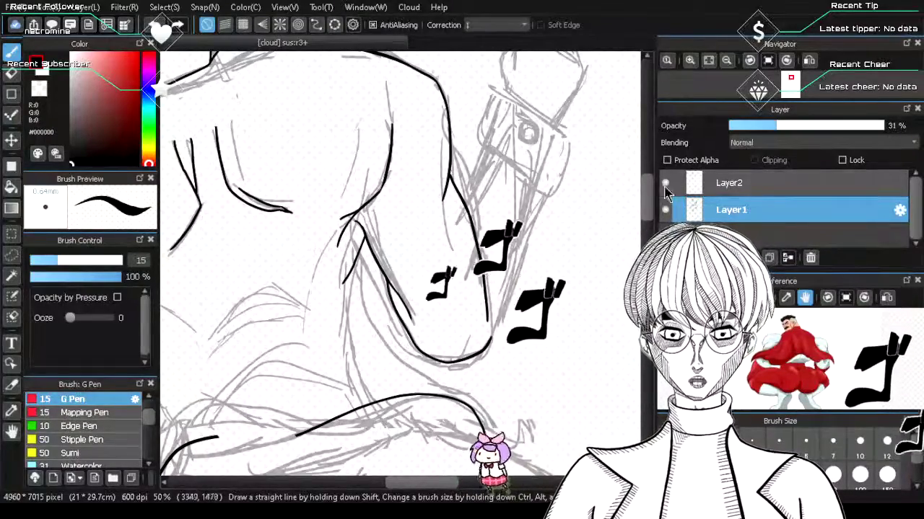
left_click(754, 185)
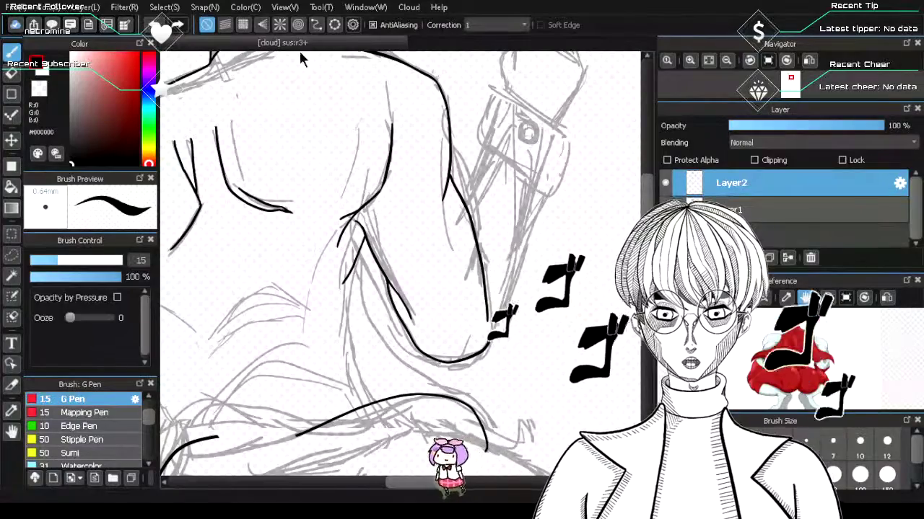
left_click_drag(467, 209, 487, 171)
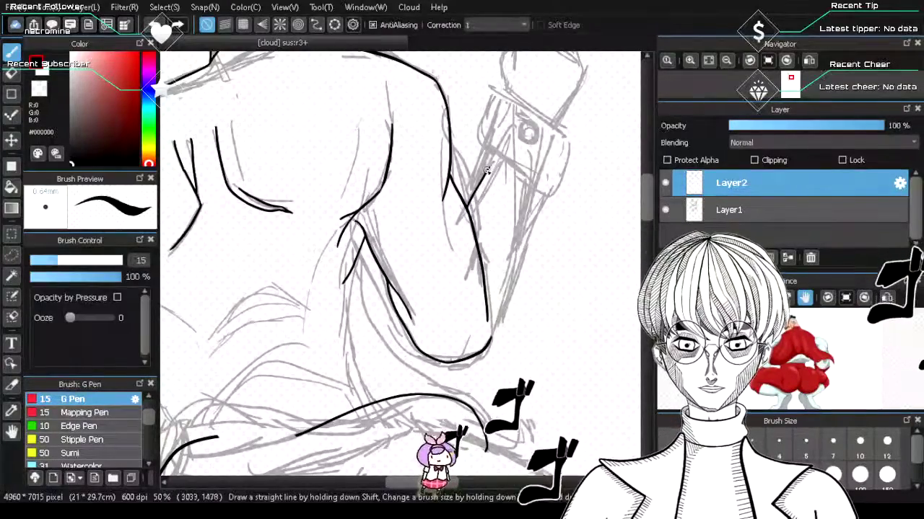
left_click_drag(537, 191, 487, 319)
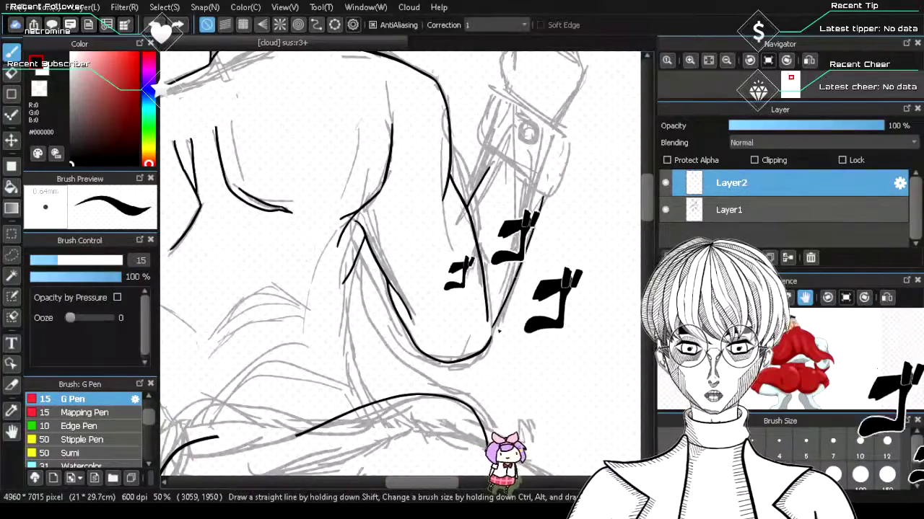
scroll(498, 330, "up", 3)
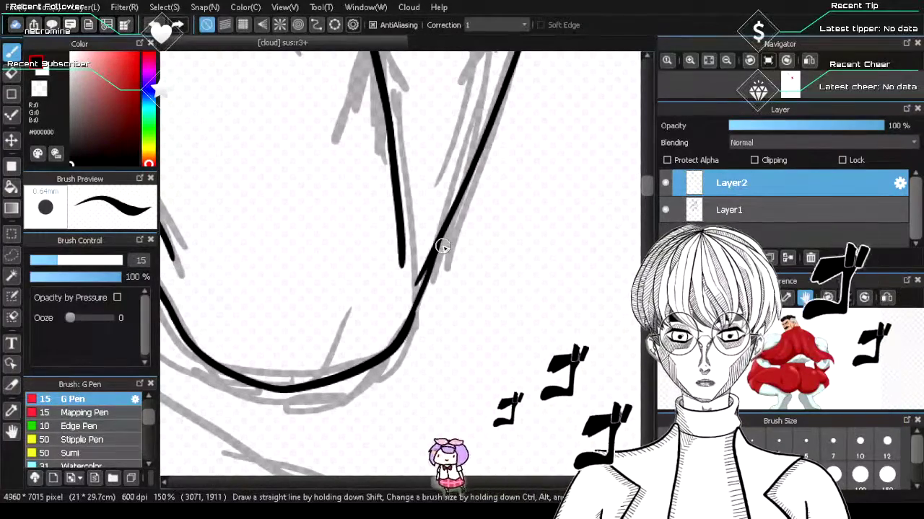
scroll(443, 246, "down", 4)
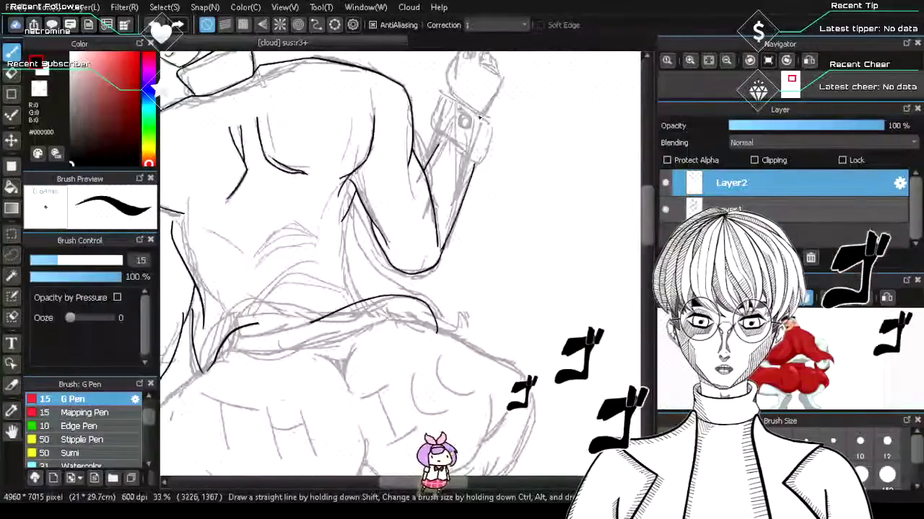
- Ink the two curved sides of the raised arm's wrist cuff over the sketch with the G Pen
scroll(459, 171, "up", 3)
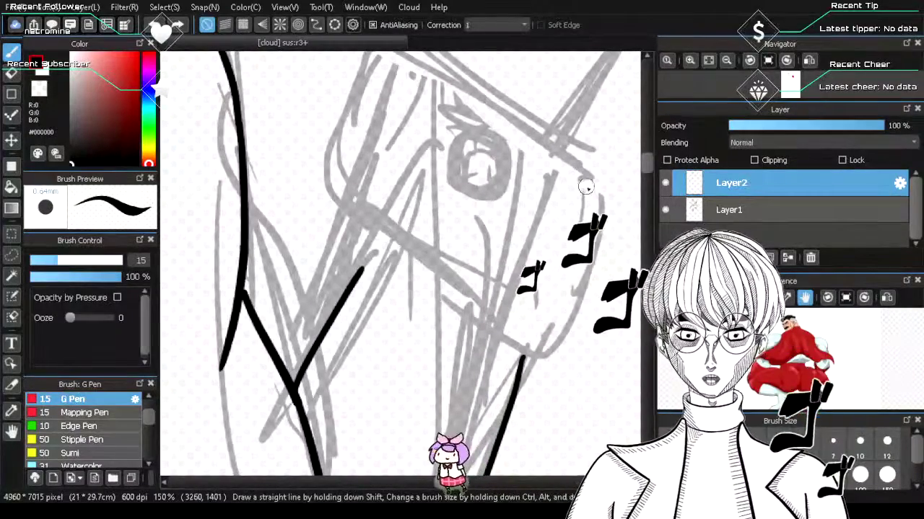
mouse_move(581, 177)
left_mouse_down()
mouse_move(578, 260)
mouse_move(534, 356)
left_mouse_up()
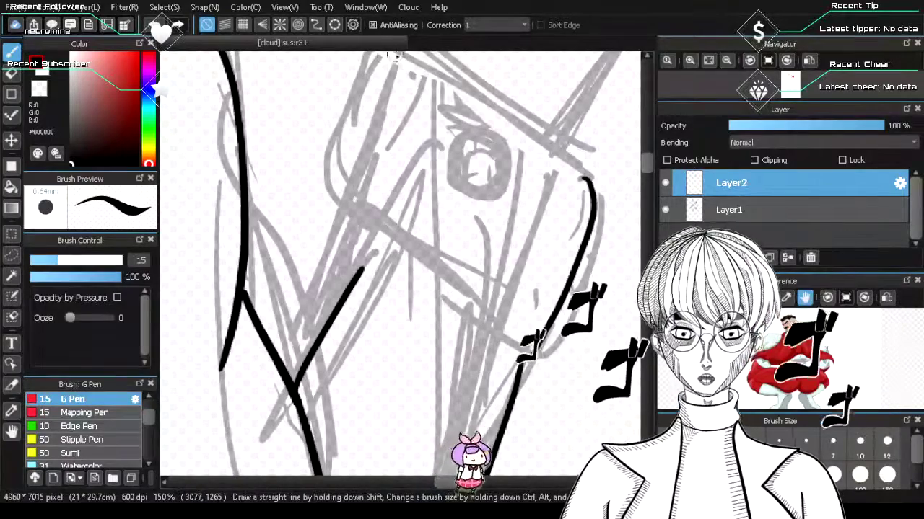
mouse_move(401, 54)
left_mouse_down()
mouse_move(336, 150)
mouse_move(329, 192)
mouse_move(453, 296)
left_mouse_up()
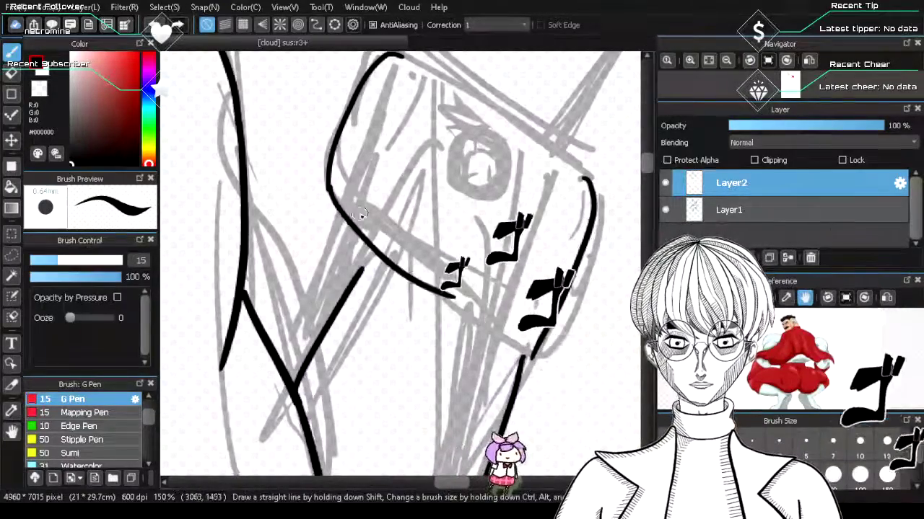
key("ctrl+z")
left_click_drag(329, 185, 427, 305)
key("ctrl+z")
left_click_drag(329, 185, 426, 294)
key("ctrl+z")
left_click_drag(329, 189, 461, 317)
key("ctrl+z")
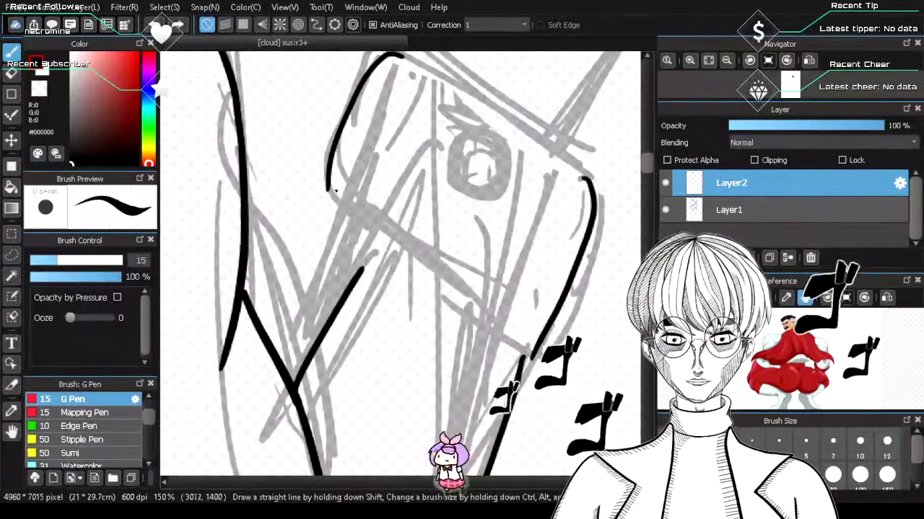
- Ink the cuff's lower edge, trim its end and lower-left corner with a size 32 eraser, and redraw that corner as a smooth curve
left_click_drag(330, 197, 440, 316)
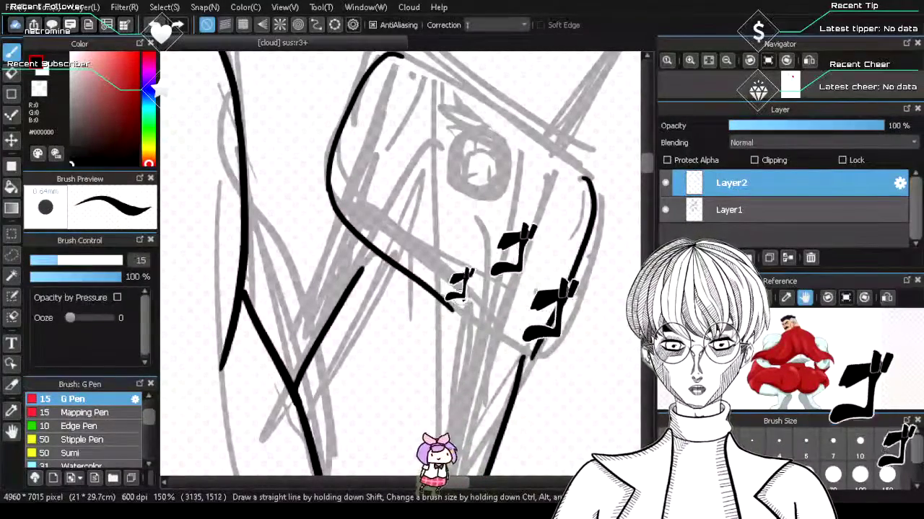
key("e")
left_click_drag(74, 261, 84, 262)
left_click_drag(455, 312, 443, 300)
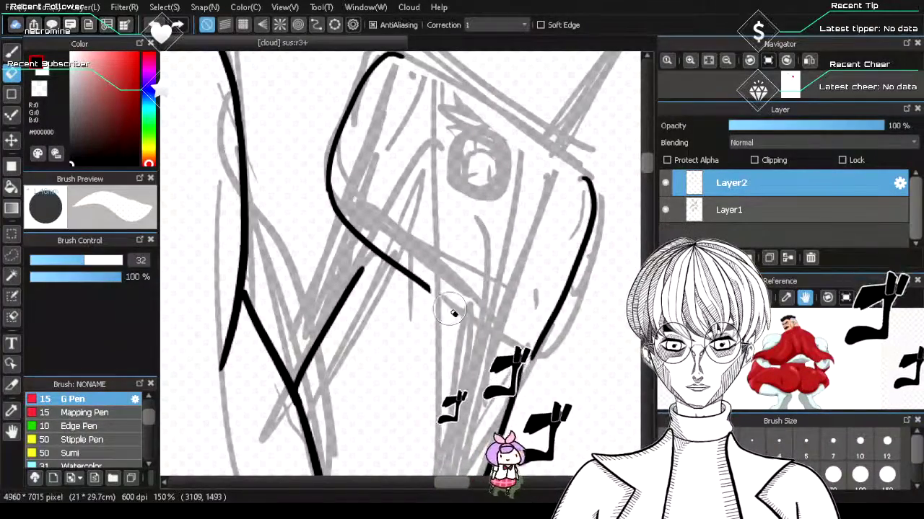
left_click_drag(321, 192, 333, 213)
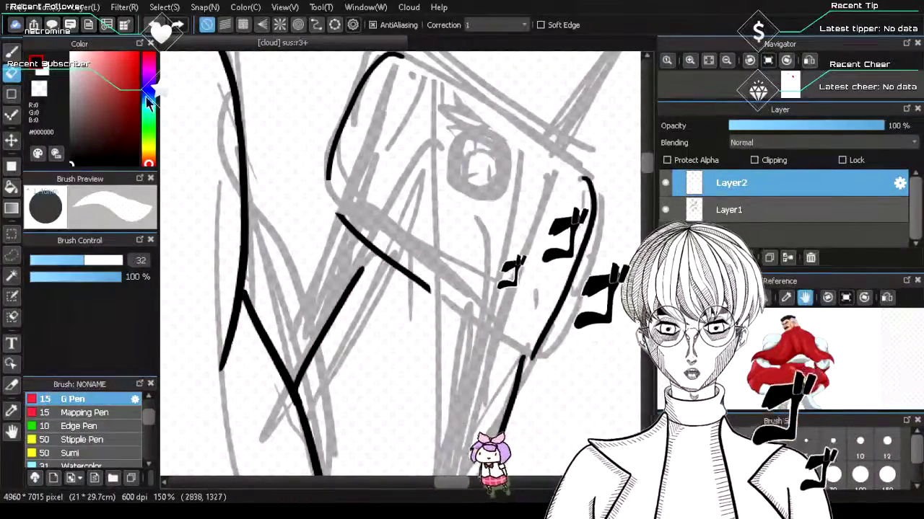
left_click(10, 53)
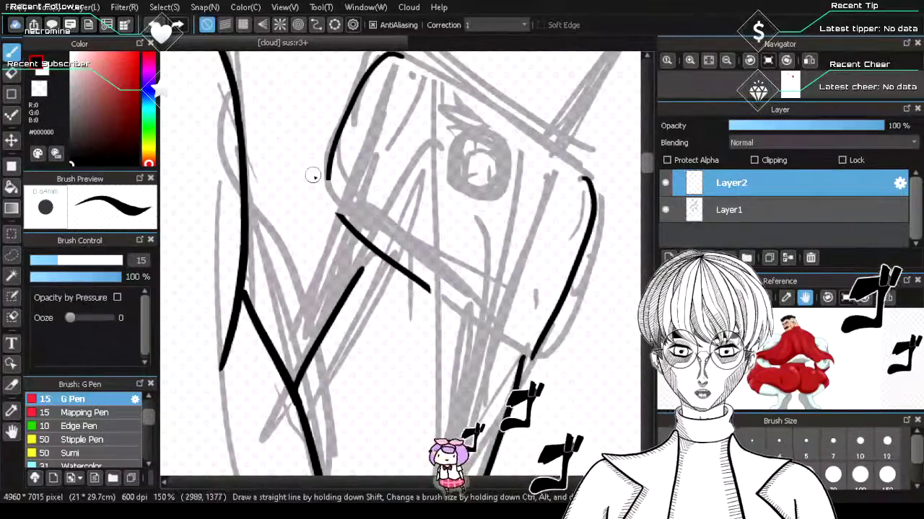
mouse_move(330, 181)
left_mouse_down()
mouse_move(340, 229)
mouse_move(337, 206)
left_mouse_up()
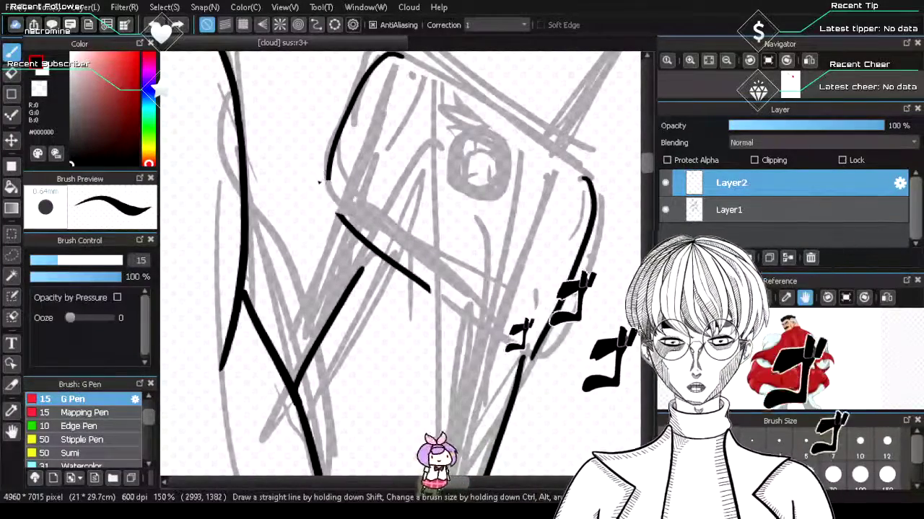
left_click_drag(328, 175, 351, 220)
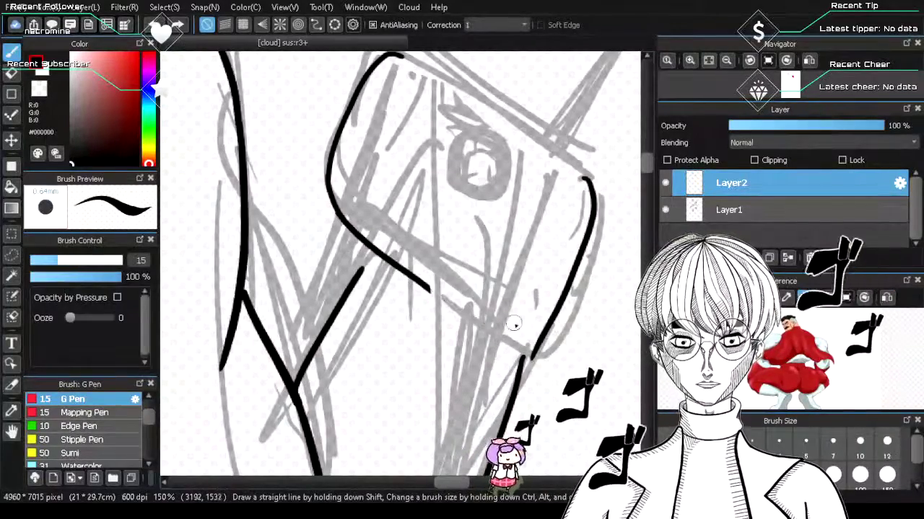
- Trim the lower end of the cuff's right side and join it to the extended lower edge with a rounded corner
key("e")
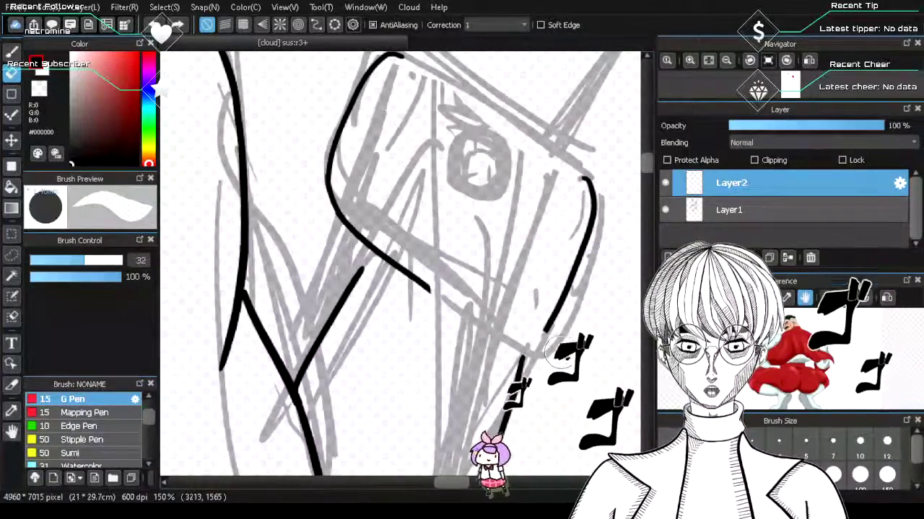
key("p")
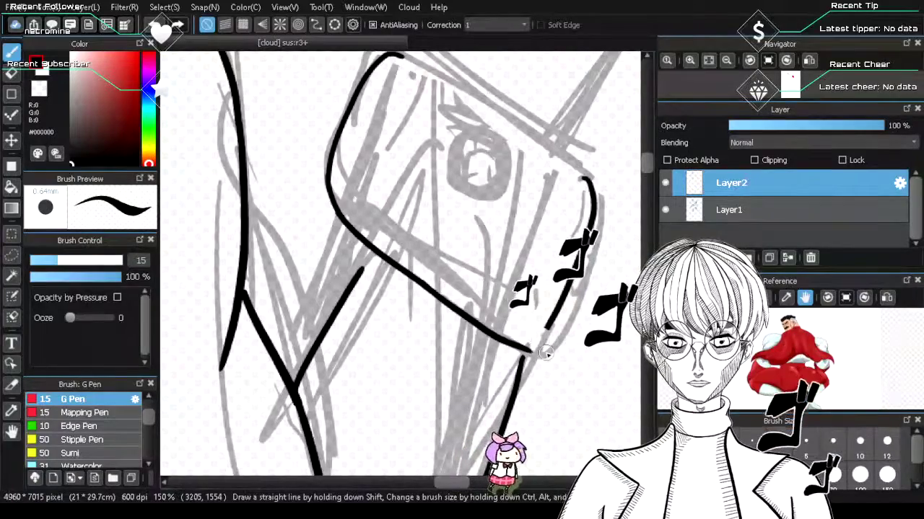
left_click_drag(424, 284, 503, 334)
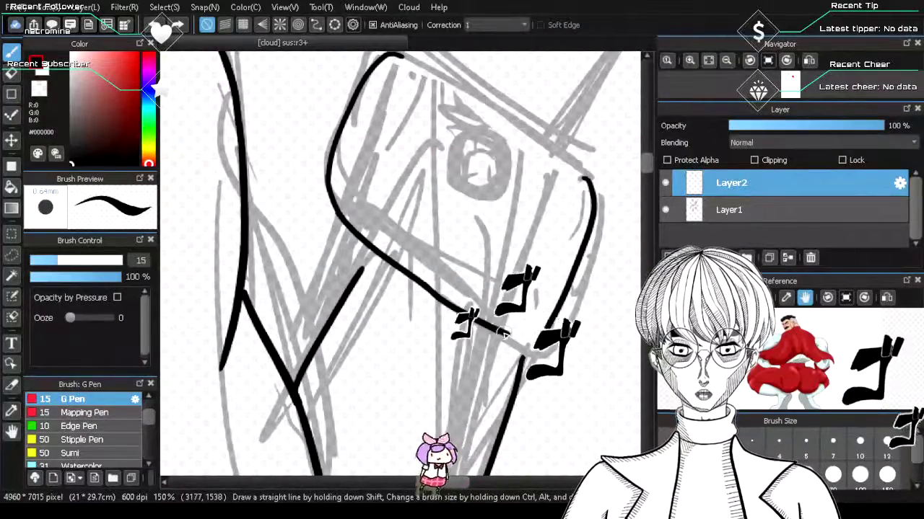
key("e")
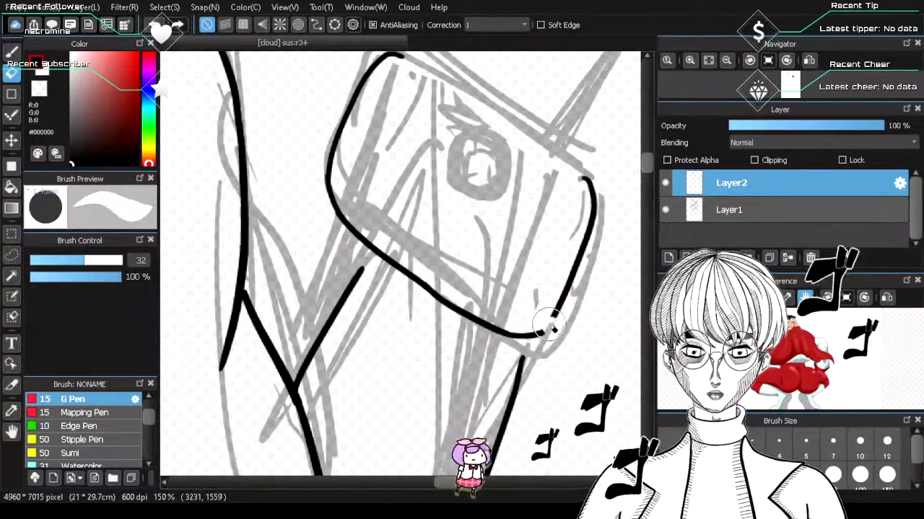
left_click(13, 52)
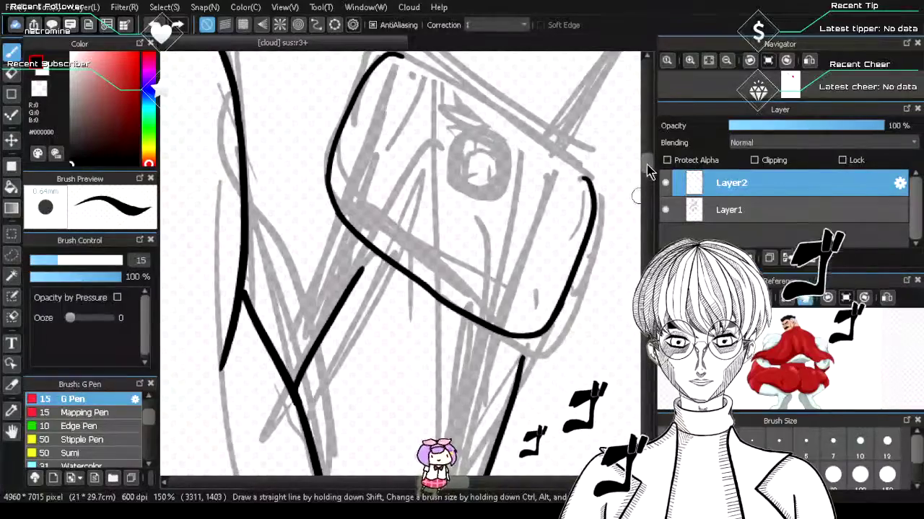
scroll(422, 106, "up", 3)
left_click_drag(401, 155, 537, 247)
key("ctrl+z")
mouse_move(395, 153)
left_mouse_down()
mouse_move(478, 195)
mouse_move(528, 221)
left_mouse_up()
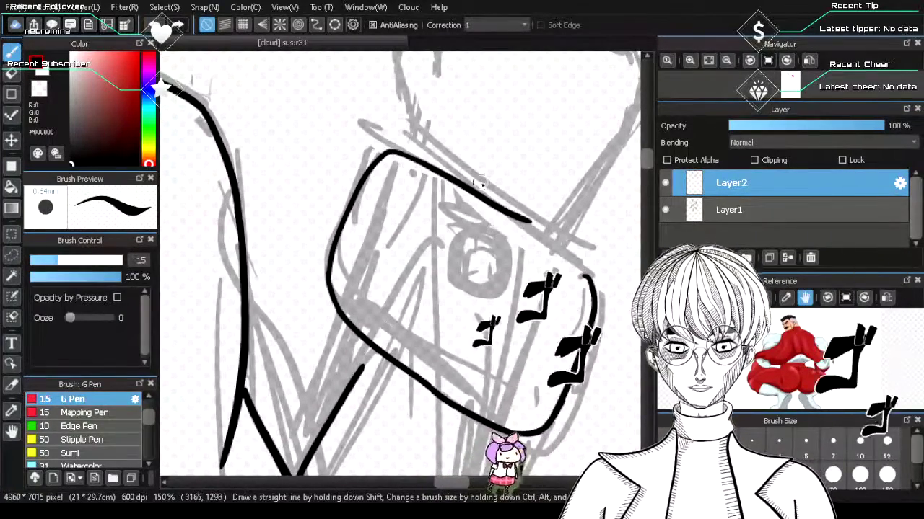
key("ctrl+z")
left_click_drag(390, 151, 518, 227)
key("ctrl+z")
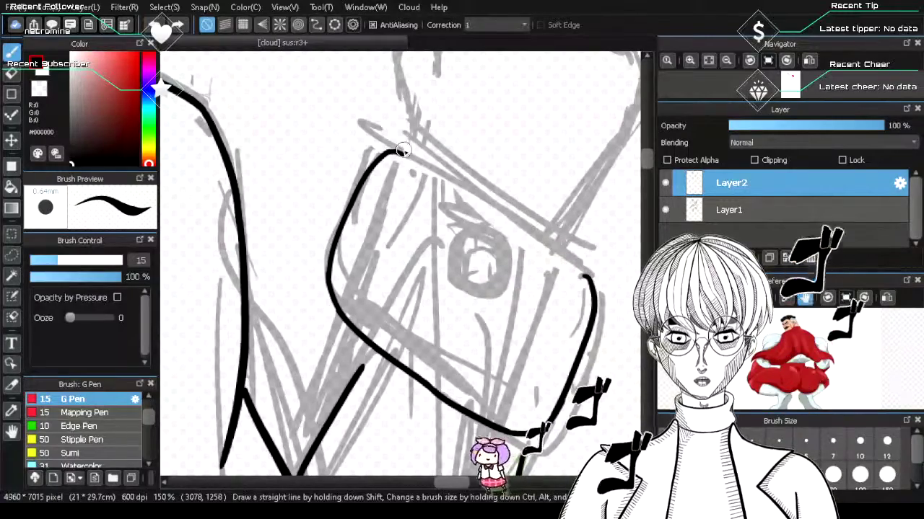
left_click_drag(390, 152, 527, 231)
key("ctrl+z")
left_click_drag(401, 152, 519, 226)
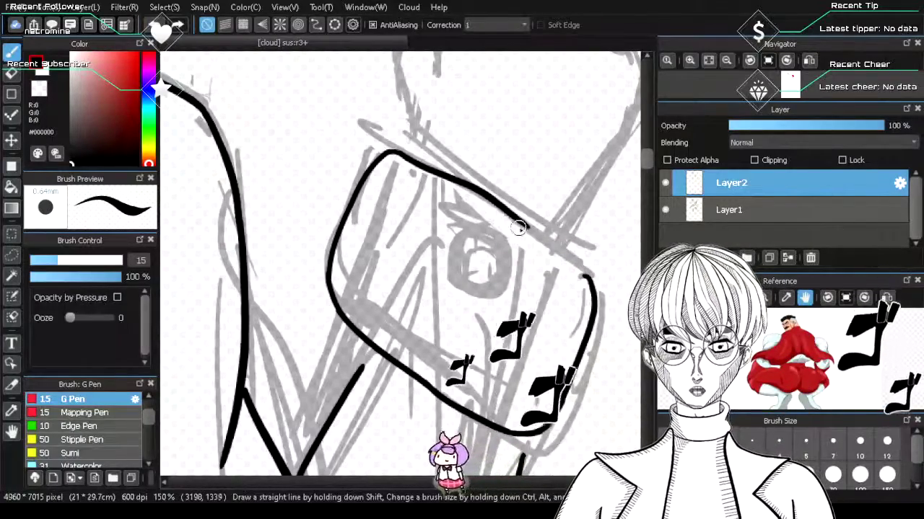
key("ctrl+z")
- Ink the cuff's upper edge as a straight line from the upper-left corner down to the right side
left_click_drag(433, 174, 509, 231)
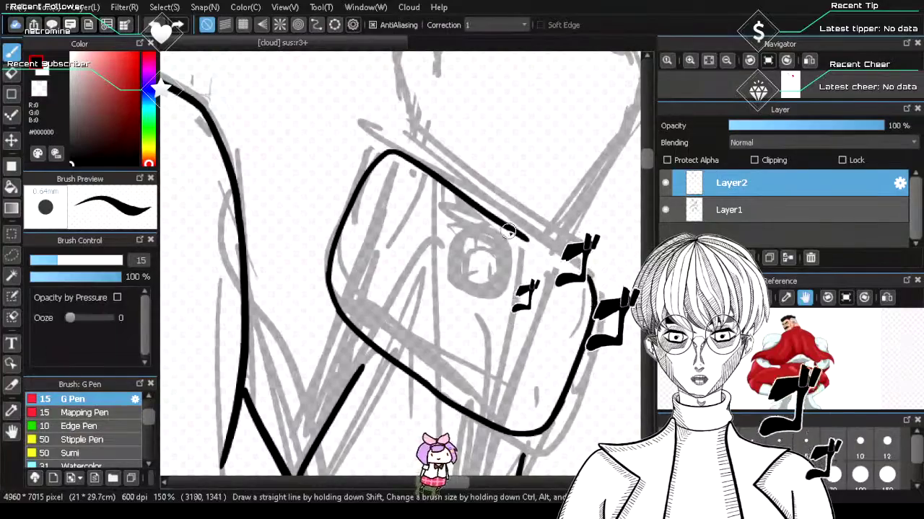
key("ctrl+z")
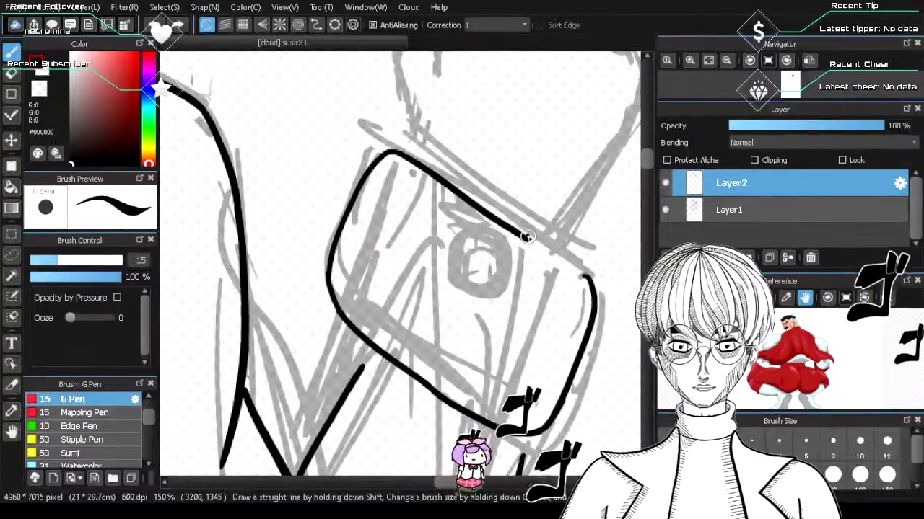
key("ctrl+z")
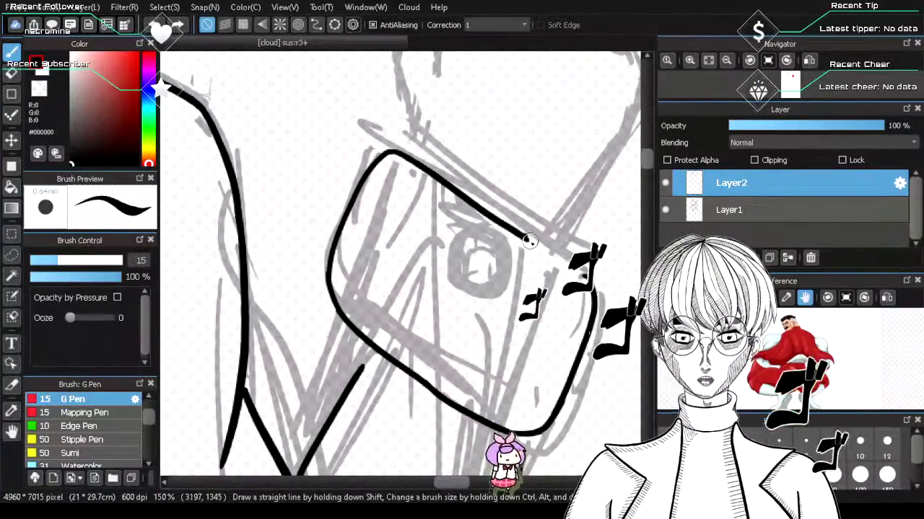
key("ctrl+z")
left_click_drag(570, 273, 585, 286)
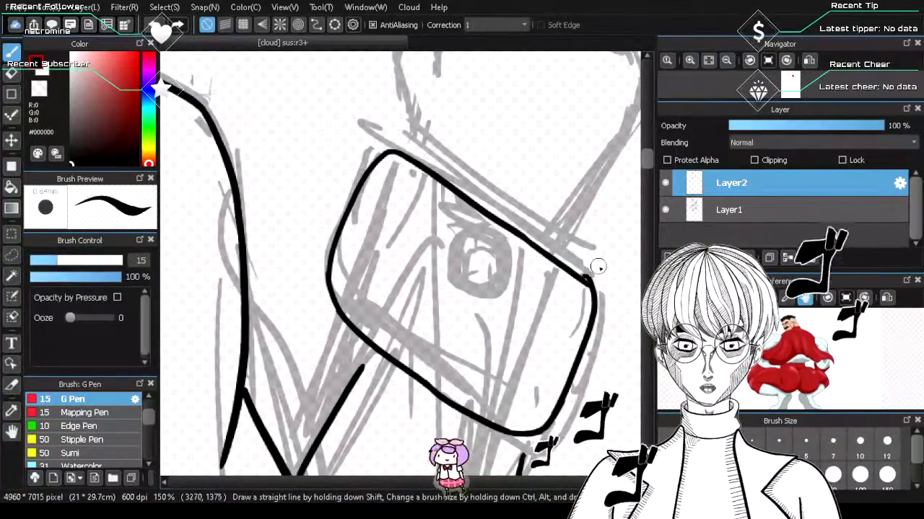
- Erase the cuff outline's sharp upper-right corner and redraw it rounded with the G Pen
key("e")
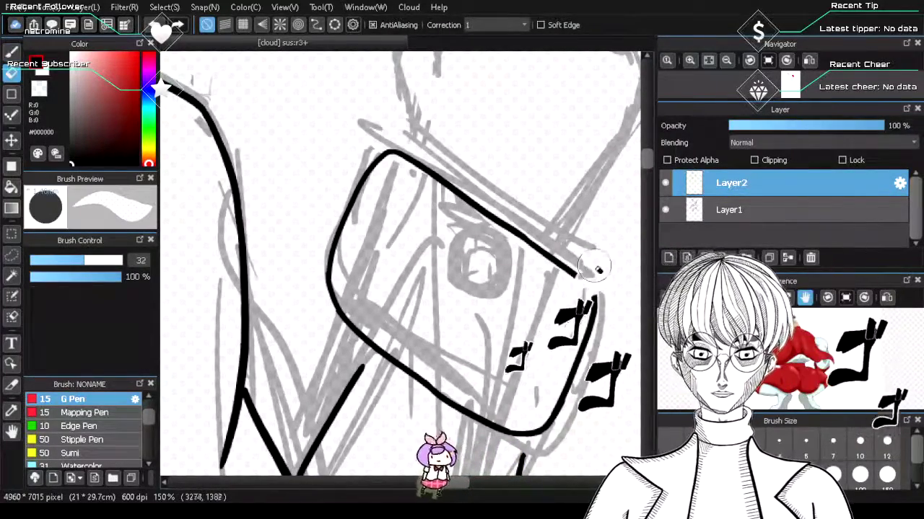
key("b")
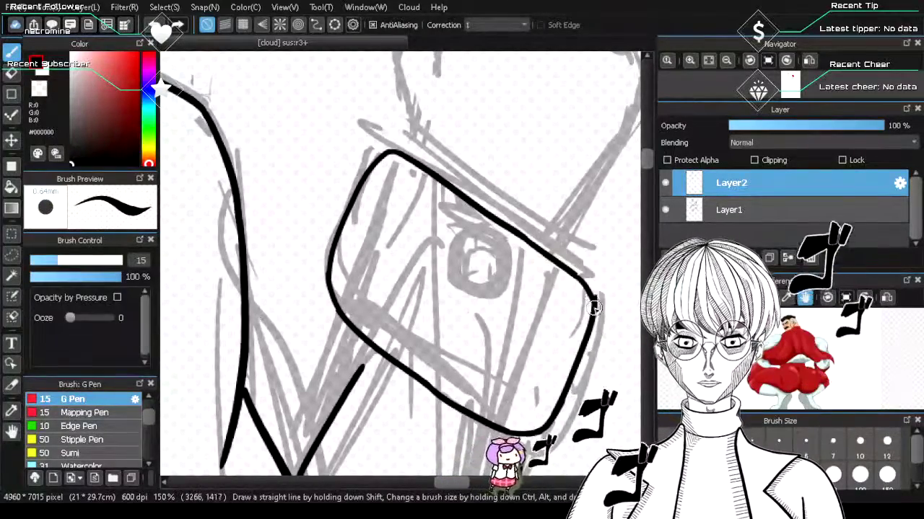
left_click_drag(583, 278, 595, 307)
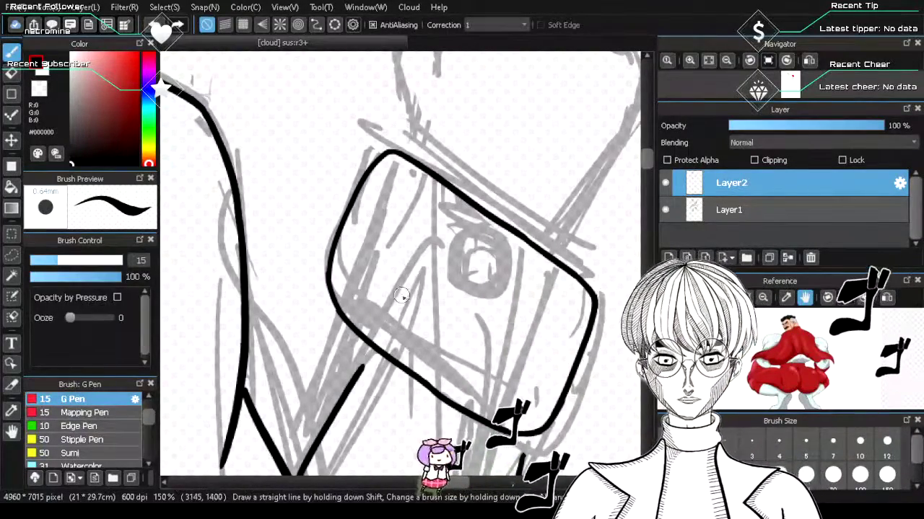
- Erase the cuff outline's lower-left corner and redraw it with the G Pen as a smoother curve joining the left side and lower edge
key("e")
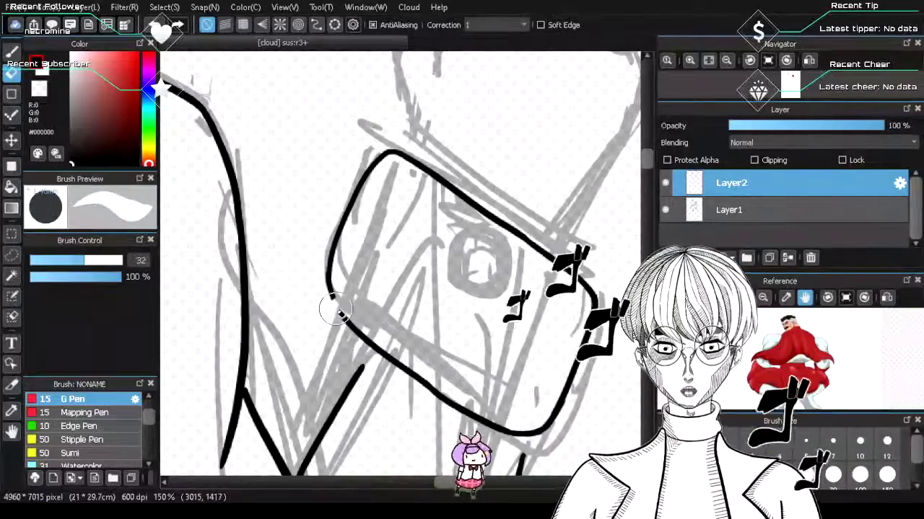
key("b")
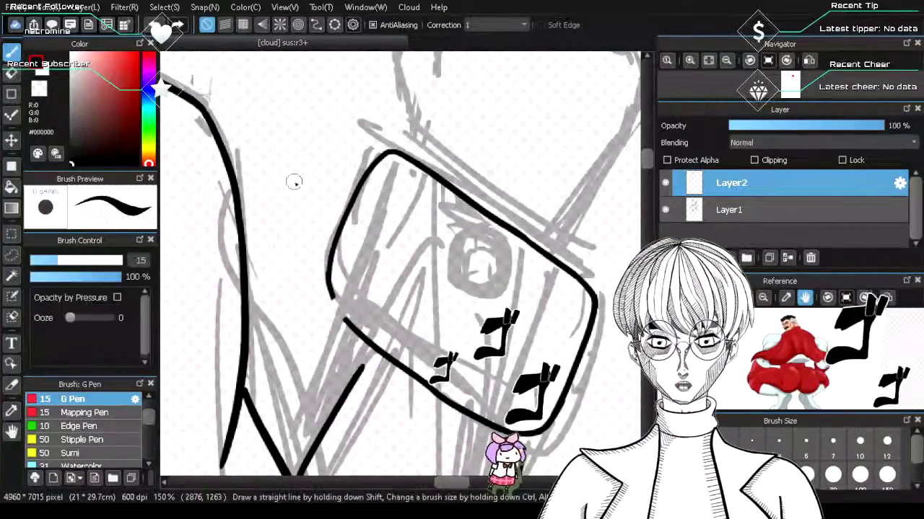
left_click_drag(329, 293, 352, 318)
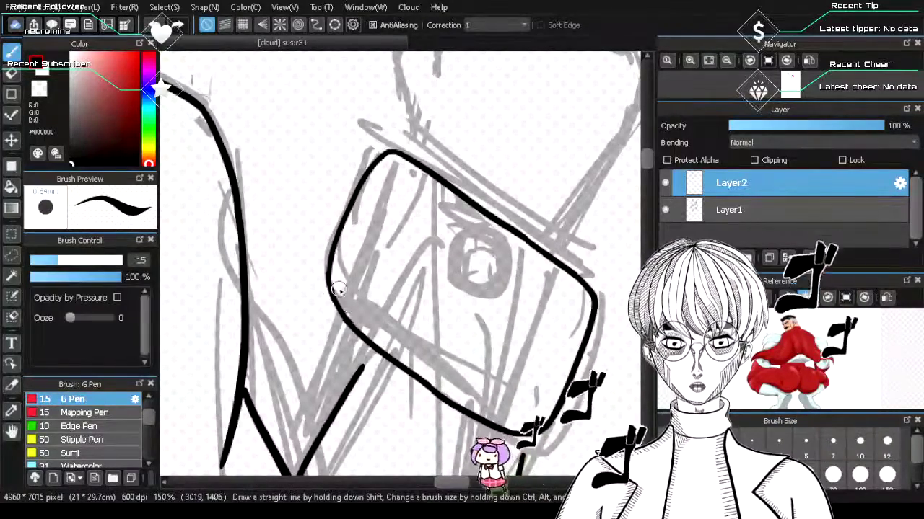
key("ctrl+z")
left_click_drag(328, 285, 366, 334)
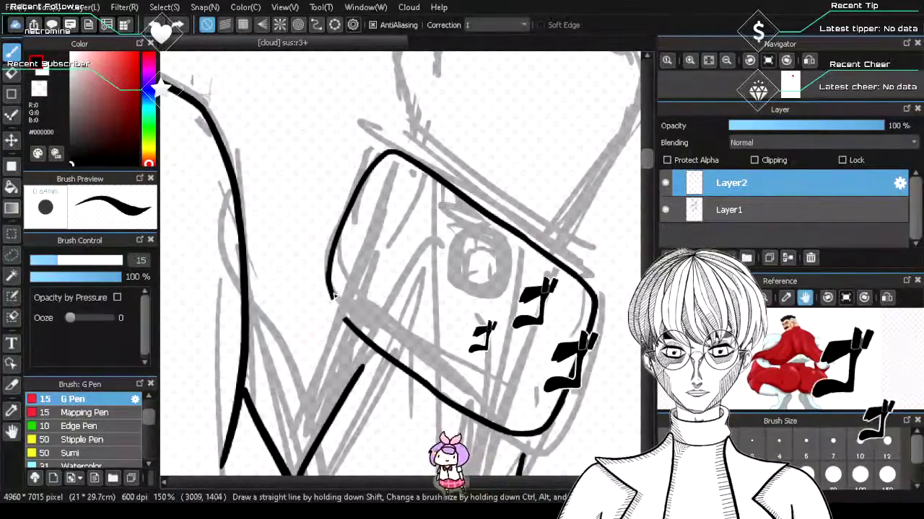
left_click_drag(334, 296, 363, 332)
key("ctrl+z")
left_click_drag(331, 290, 361, 331)
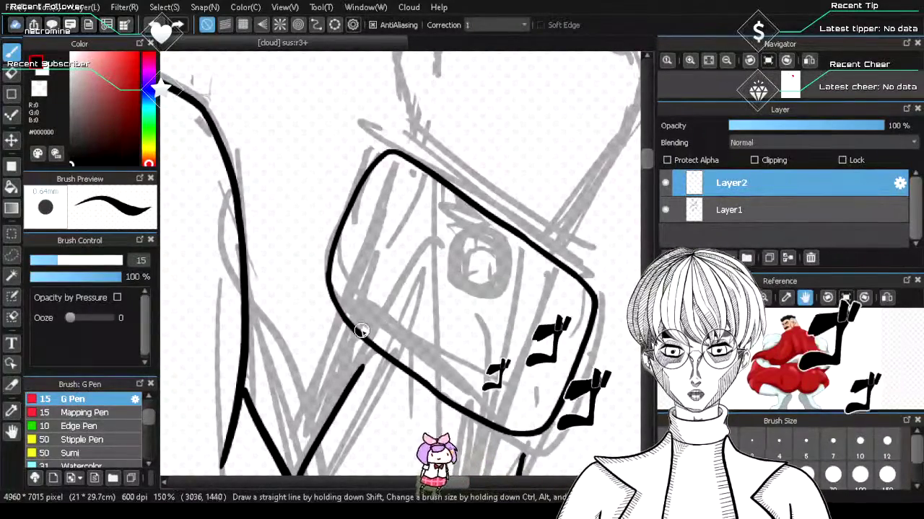
- Extend the forearm's left contour line up to meet the cuff's lower edge
scroll(651, 176, "down", 5)
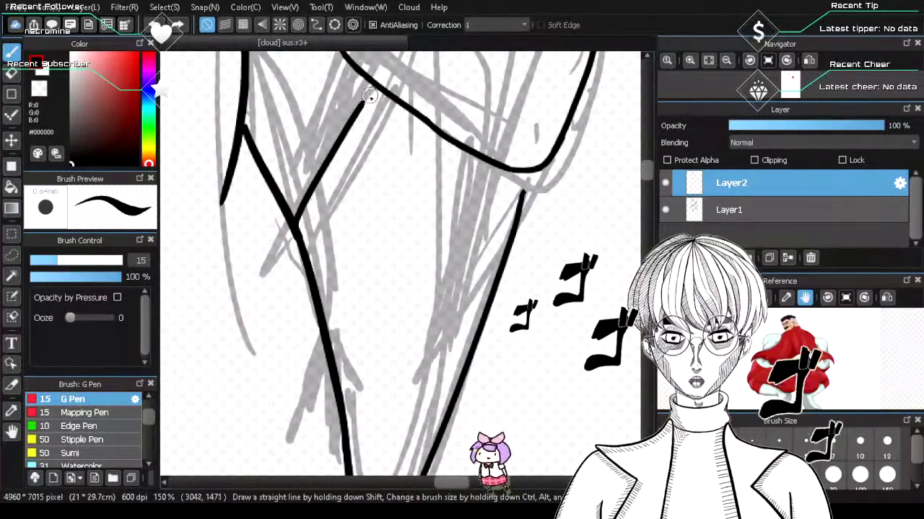
left_click_drag(374, 88, 352, 121)
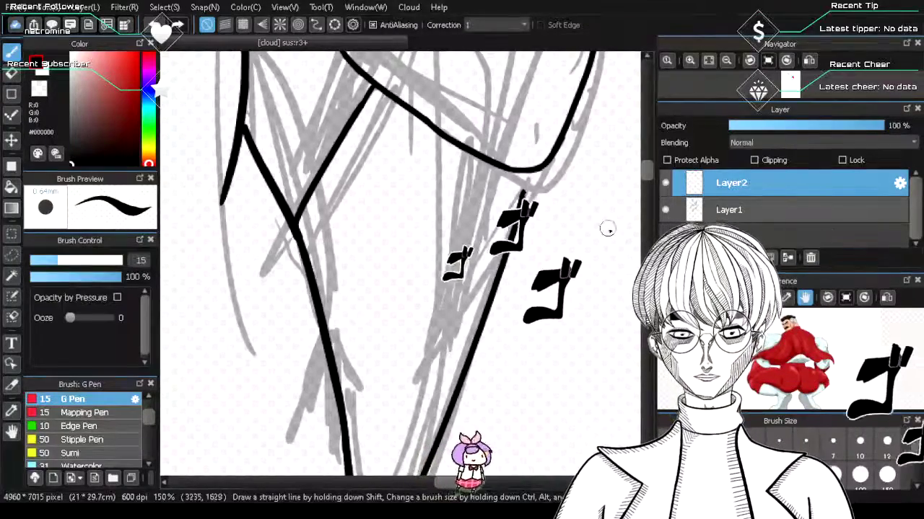
scroll(425, 167, "down", 4)
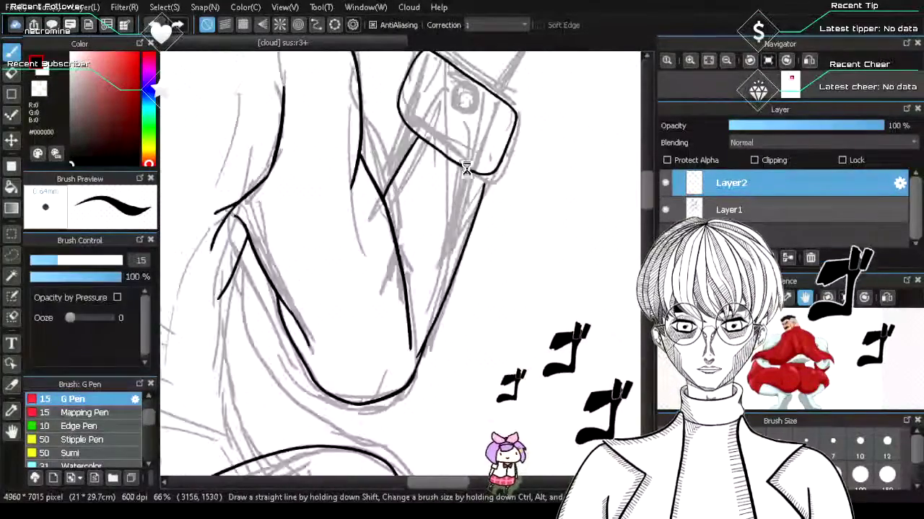
- Close the gap between the forearm's right contour line and the cuff's lower edge with a short ink stroke
scroll(471, 167, "up", 4)
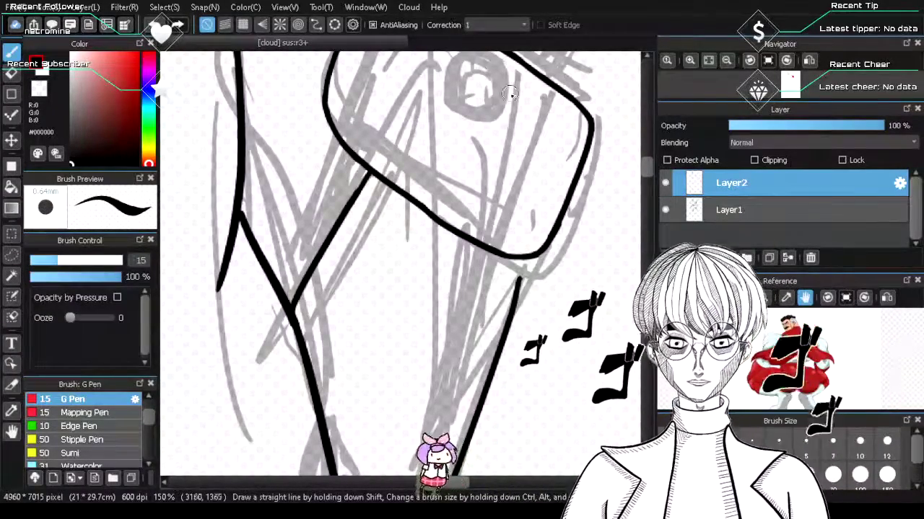
left_click_drag(647, 174, 650, 180)
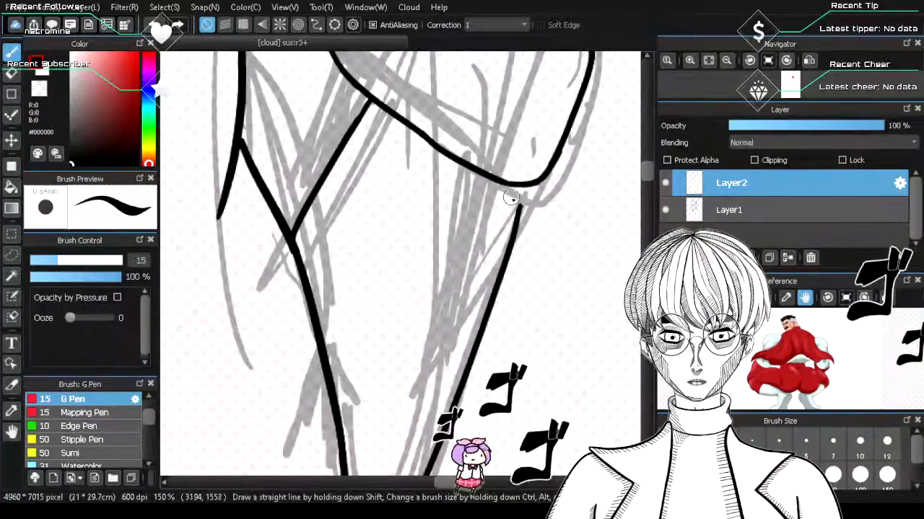
left_click_drag(527, 189, 512, 230)
key("ctrl+z")
key("ctrl+z")
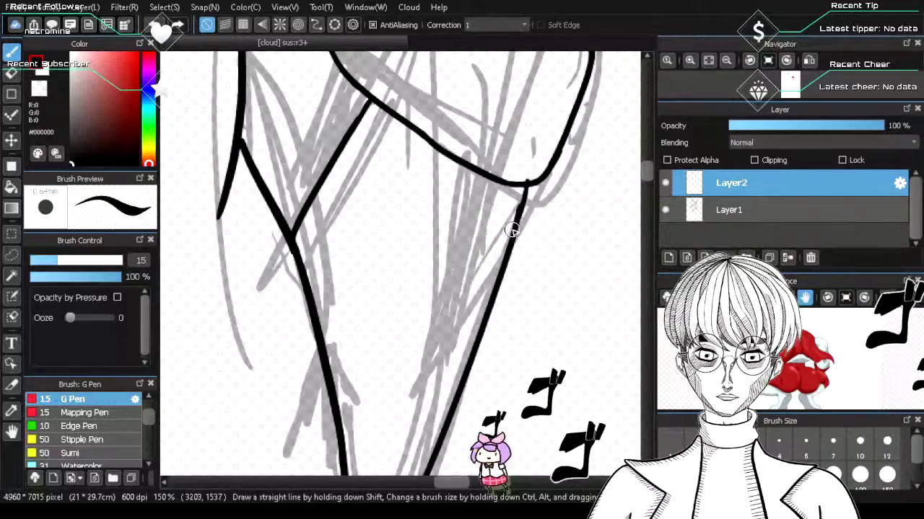
left_click_drag(525, 188, 519, 209)
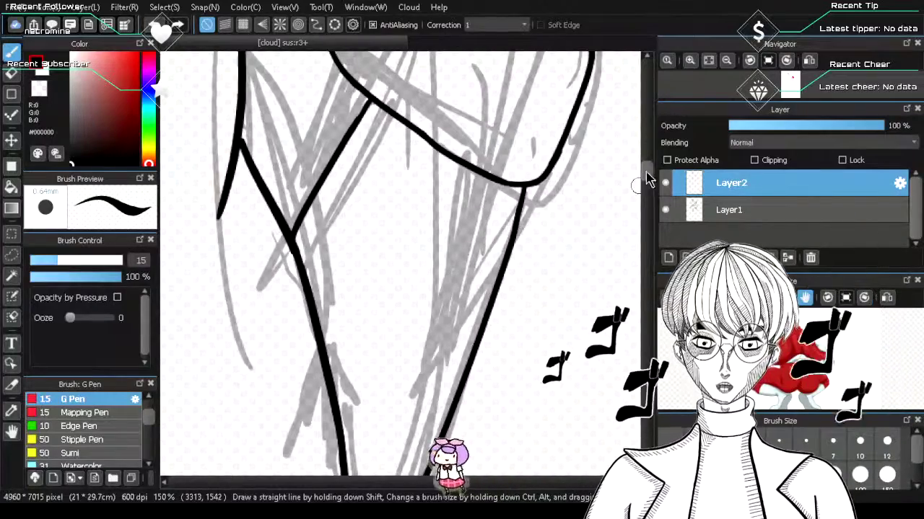
- Erase the forearm's left contour line between the cuff and the inked upper arm with the size 32 eraser
left_click_drag(647, 179, 645, 160)
scroll(455, 246, "down", 2)
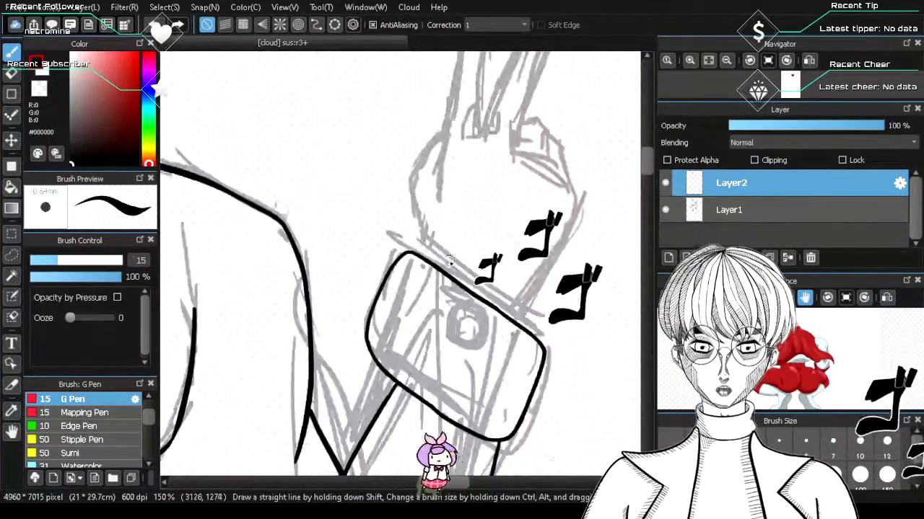
scroll(454, 257, "up", 1)
scroll(453, 261, "down", 3)
scroll(450, 326, "up", 2)
scroll(446, 331, "up", 5)
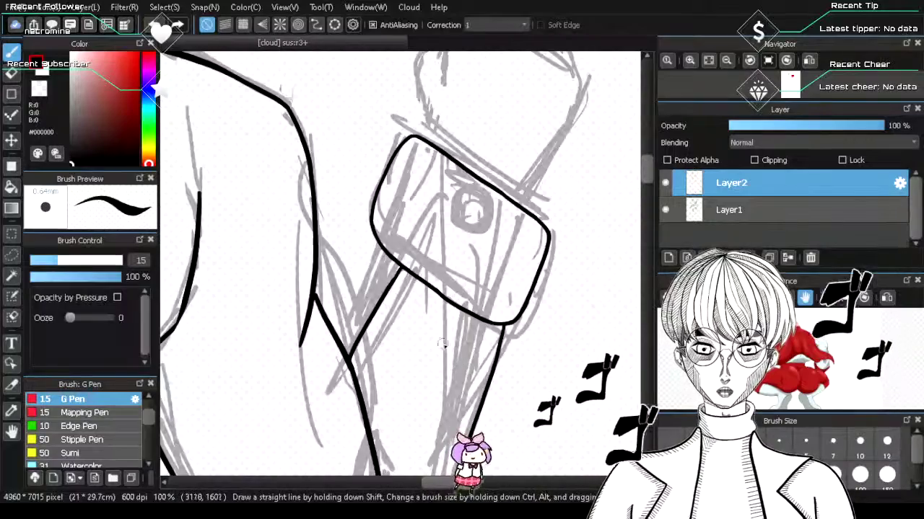
key("e")
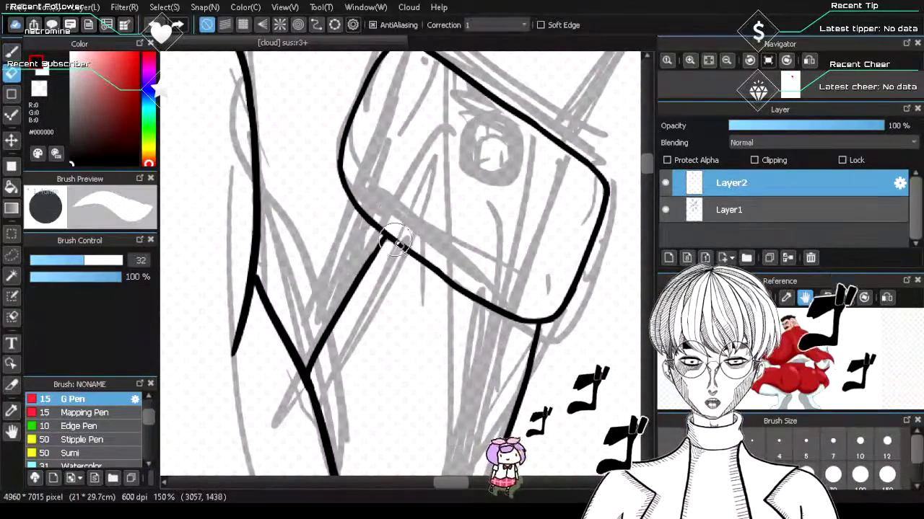
left_click_drag(333, 234, 393, 274)
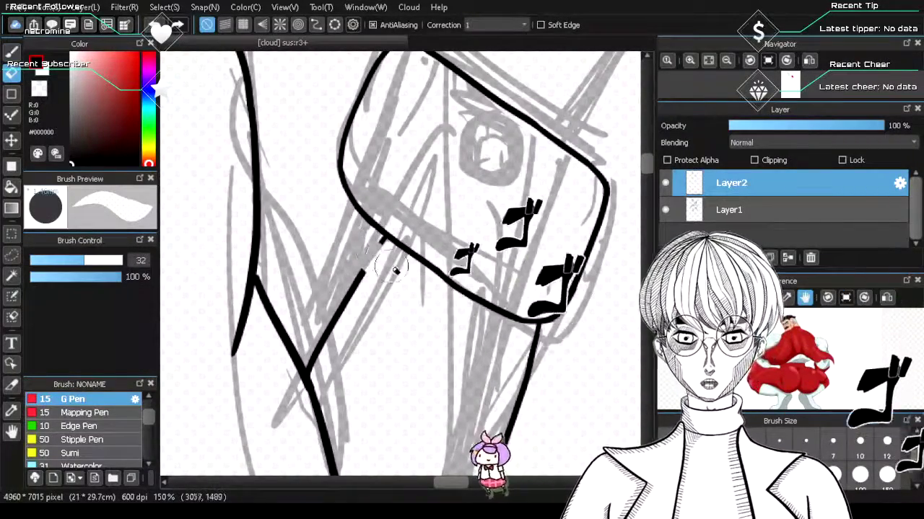
mouse_move(384, 242)
left_mouse_down()
mouse_move(399, 264)
mouse_move(385, 248)
mouse_move(393, 286)
mouse_move(376, 262)
mouse_move(393, 271)
mouse_move(390, 263)
mouse_move(344, 295)
mouse_move(320, 366)
left_mouse_up()
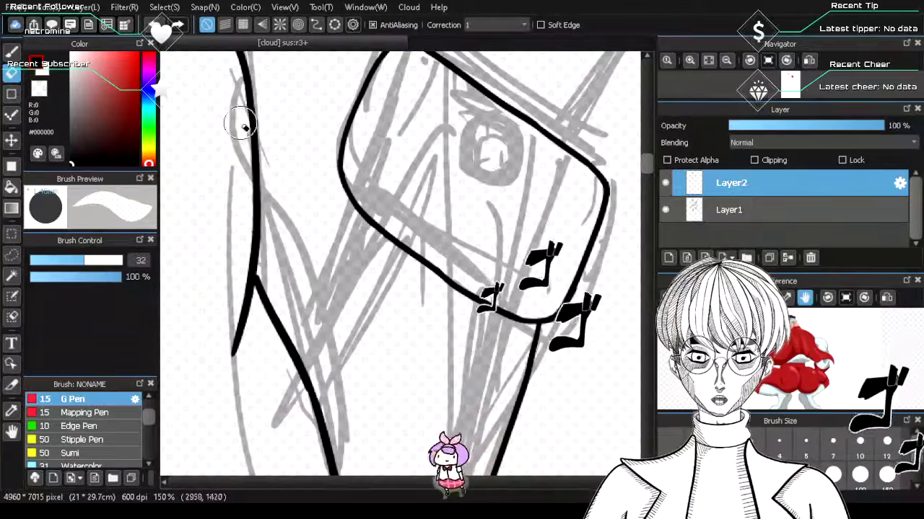
- Redraw the forearm's left contour with the size 15 G Pen from the cuff's lower-left corner down to the inked arm line
key("b")
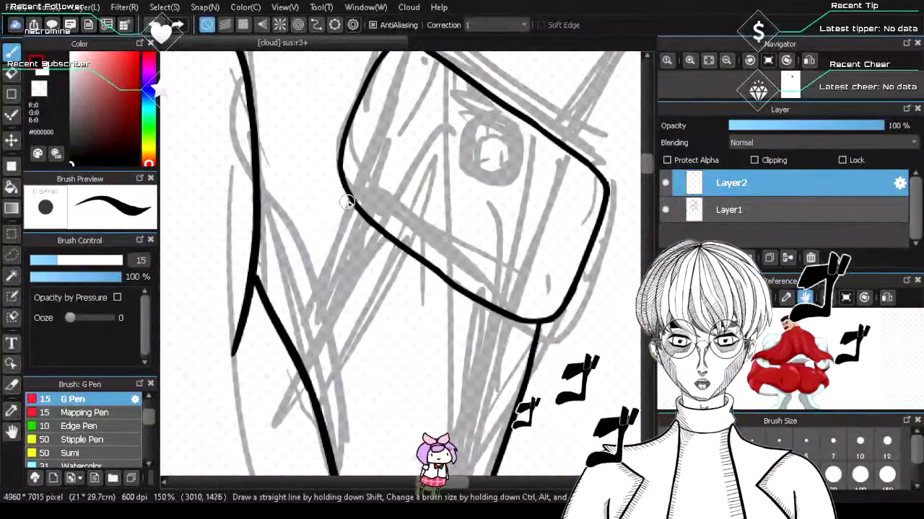
left_click_drag(340, 248, 311, 339)
key("ctrl+z")
mouse_move(353, 205)
left_mouse_down()
mouse_move(313, 340)
mouse_move(365, 207)
mouse_move(303, 363)
left_mouse_up()
key("ctrl+z")
key("ctrl+z")
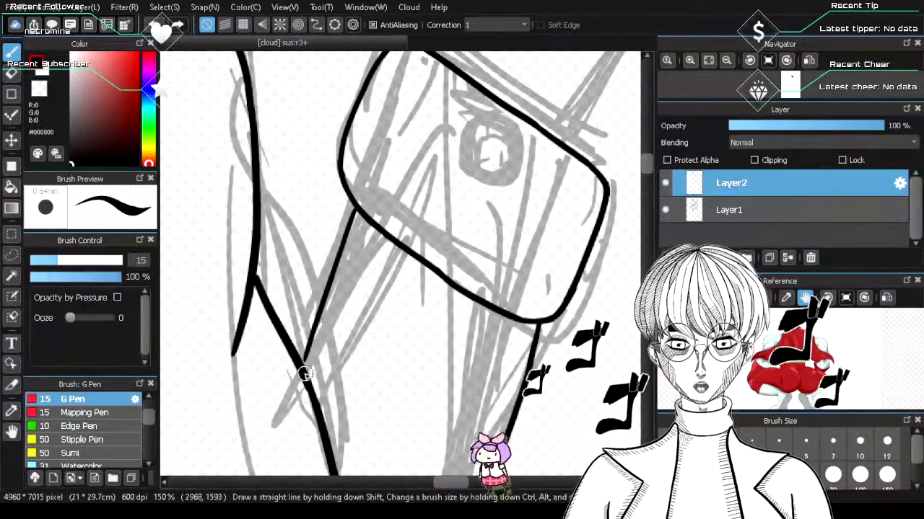
key("ctrl+z")
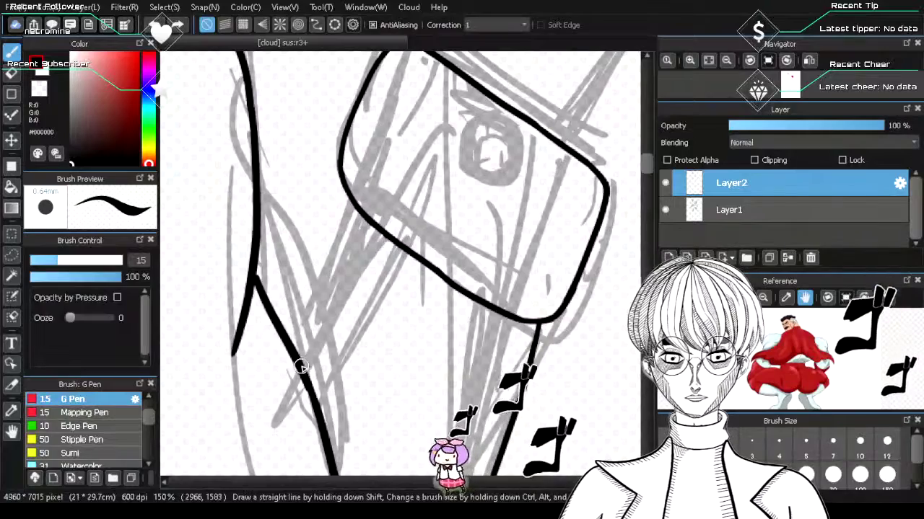
left_click_drag(301, 366, 359, 213)
key("ctrl+z")
left_click_drag(318, 315, 302, 365)
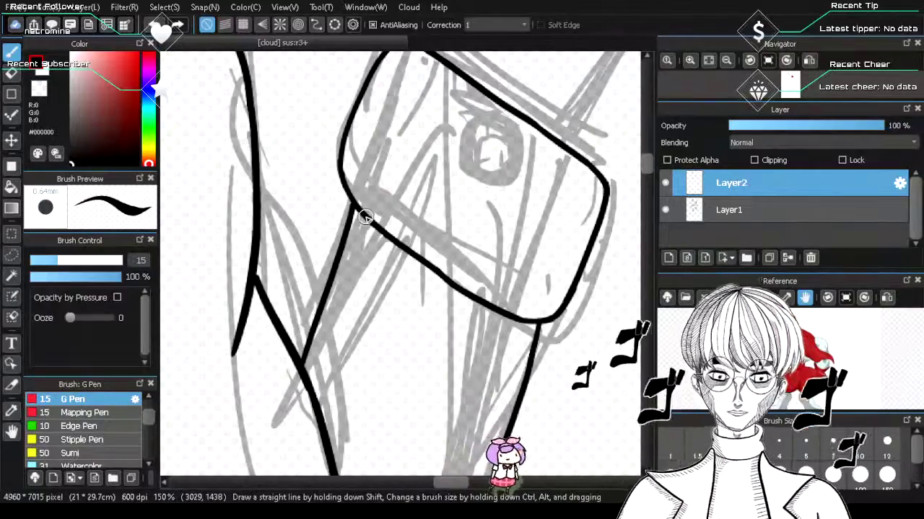
scroll(427, 300, "down", 5)
scroll(480, 291, "up", 5)
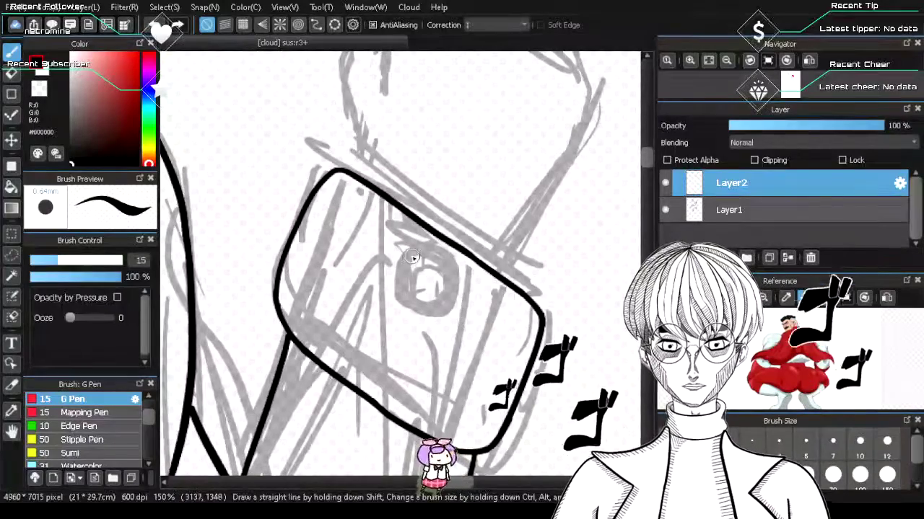
mouse_move(426, 251)
left_mouse_down()
mouse_move(404, 287)
mouse_move(427, 252)
left_mouse_up()
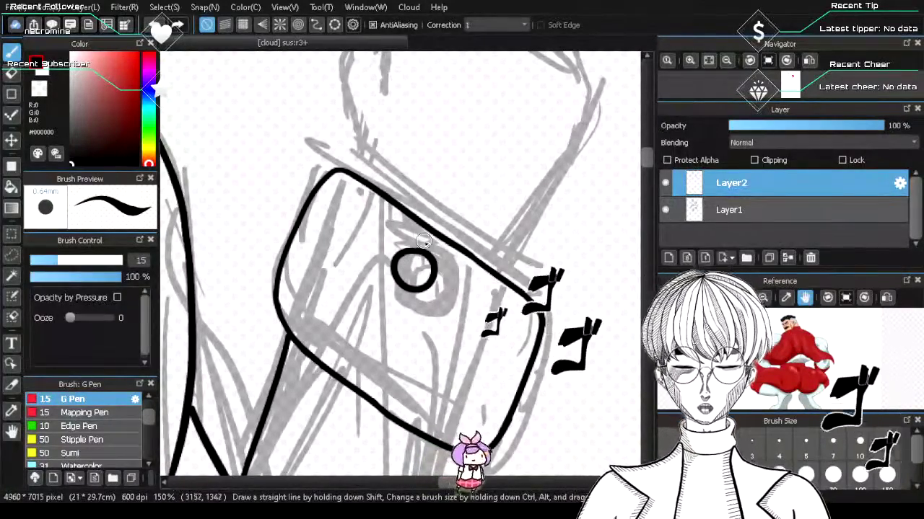
key("ctrl+z")
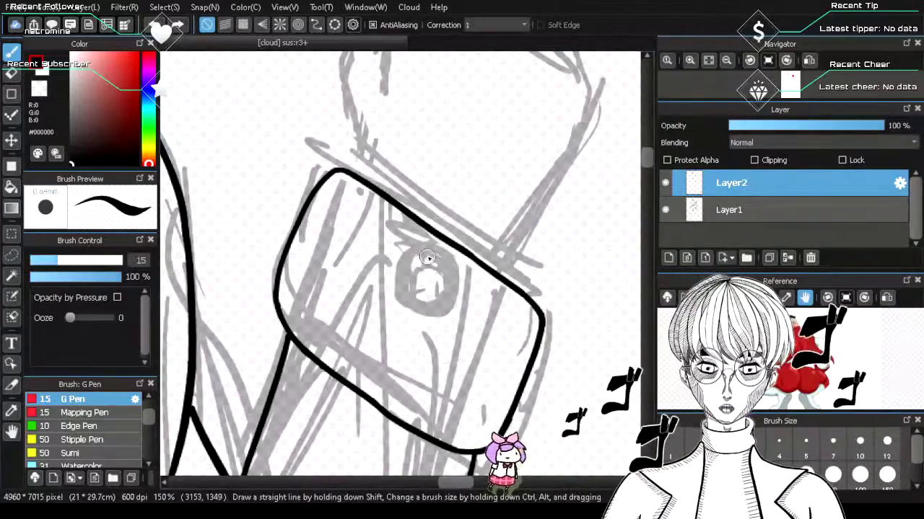
key("ctrl+z")
mouse_move(429, 254)
left_mouse_down()
mouse_move(411, 297)
mouse_move(424, 250)
mouse_move(449, 303)
mouse_move(424, 255)
left_mouse_up()
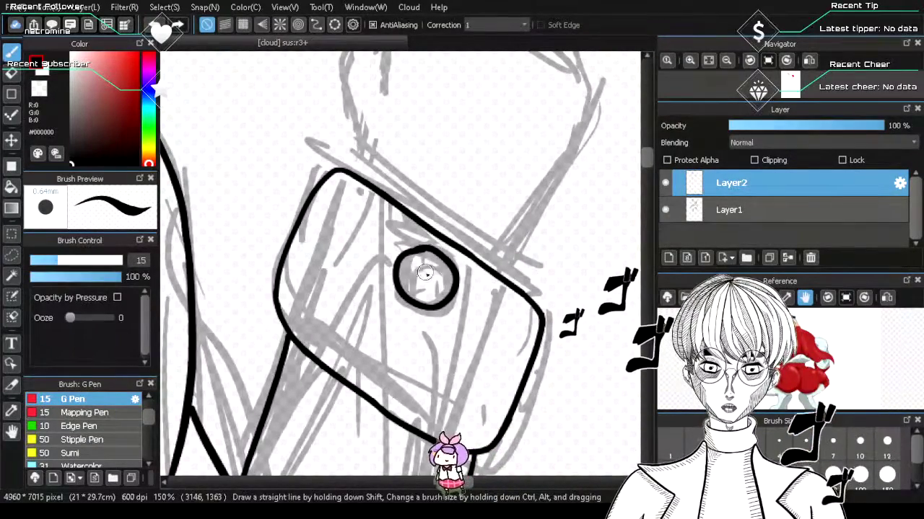
key("ctrl+z")
left_click_drag(420, 250, 392, 298)
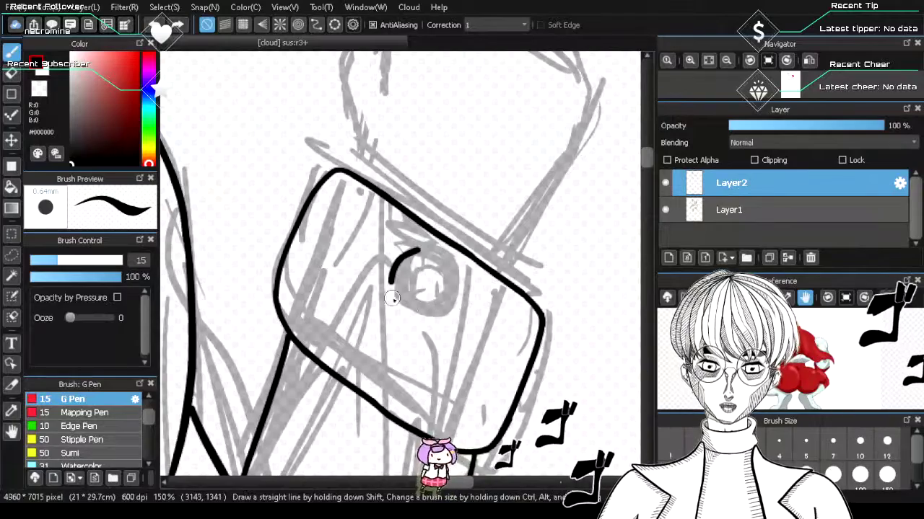
key("ctrl+z")
mouse_move(422, 250)
left_mouse_down()
mouse_move(453, 303)
mouse_move(416, 254)
left_mouse_up()
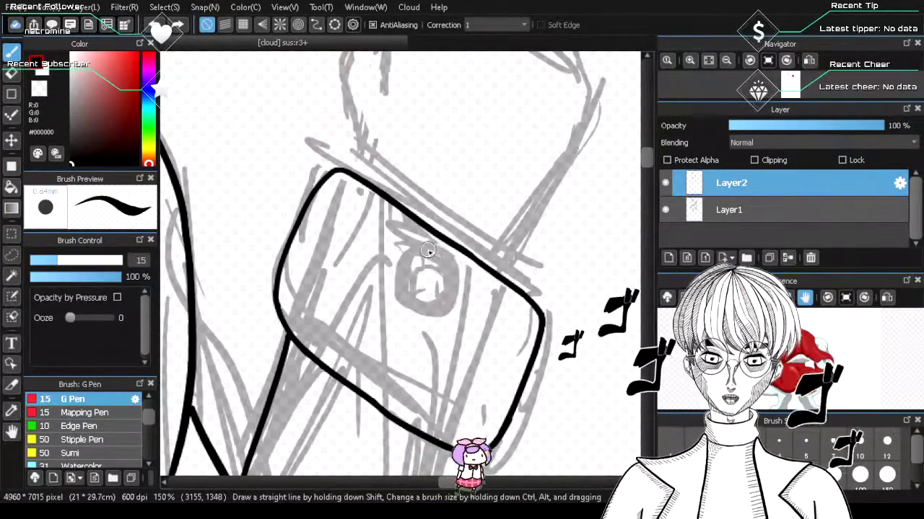
key("ctrl+z")
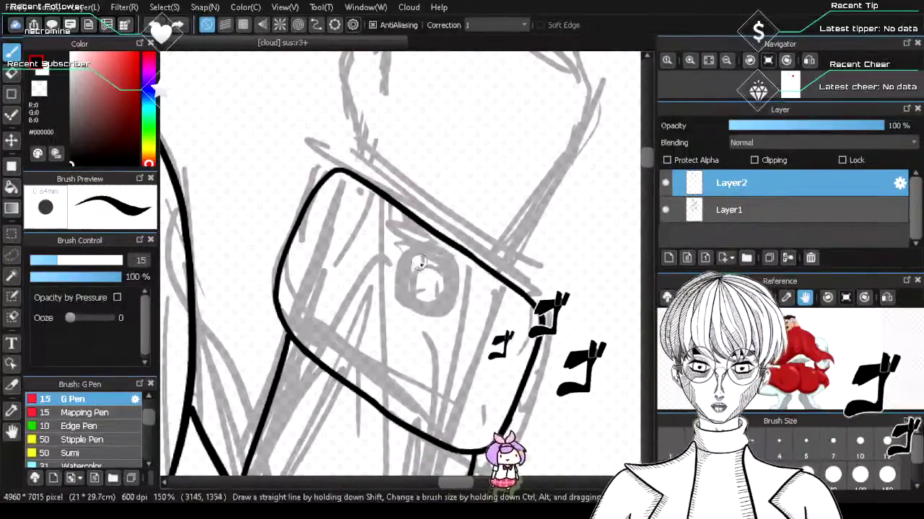
left_click_drag(420, 257, 455, 280)
left_click_drag(425, 252, 444, 307)
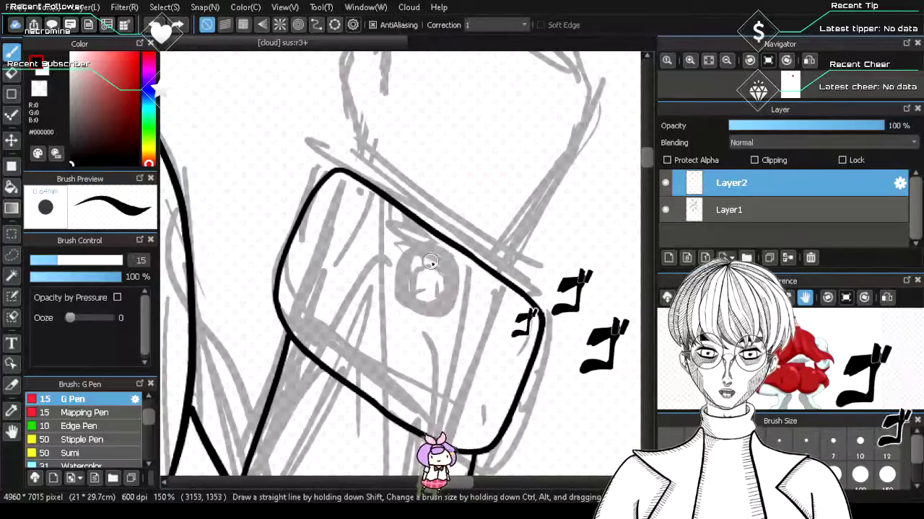
mouse_move(426, 254)
left_mouse_down()
mouse_move(404, 302)
mouse_move(427, 244)
mouse_move(402, 274)
mouse_move(454, 287)
mouse_move(396, 274)
mouse_move(436, 250)
mouse_move(422, 276)
left_mouse_up()
key("ctrl+z")
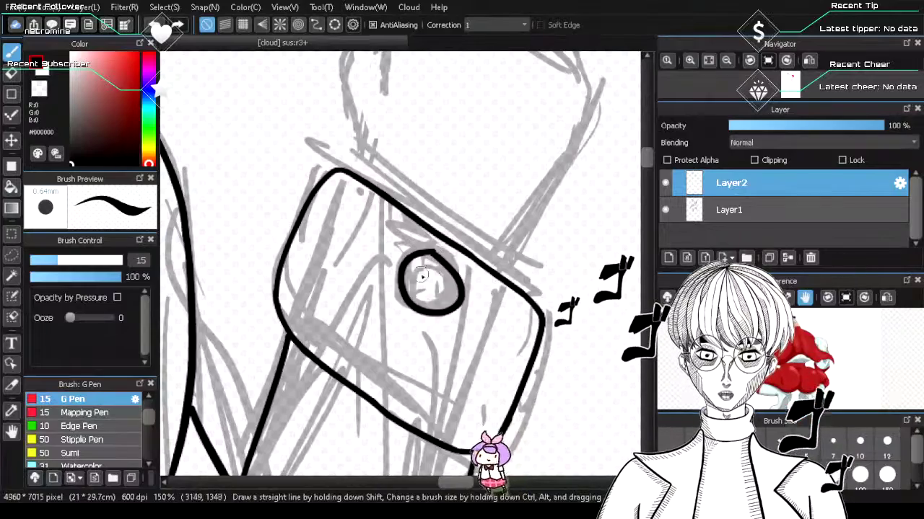
key("ctrl+z")
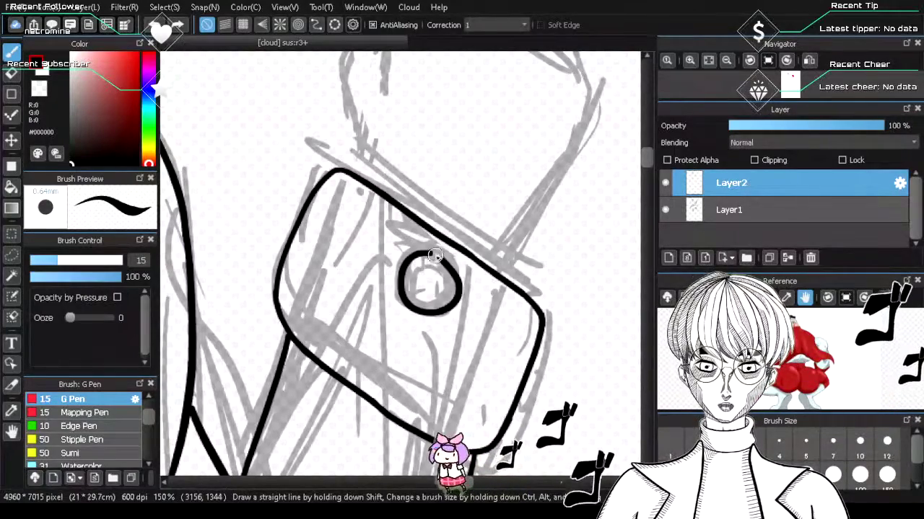
key("ctrl+z")
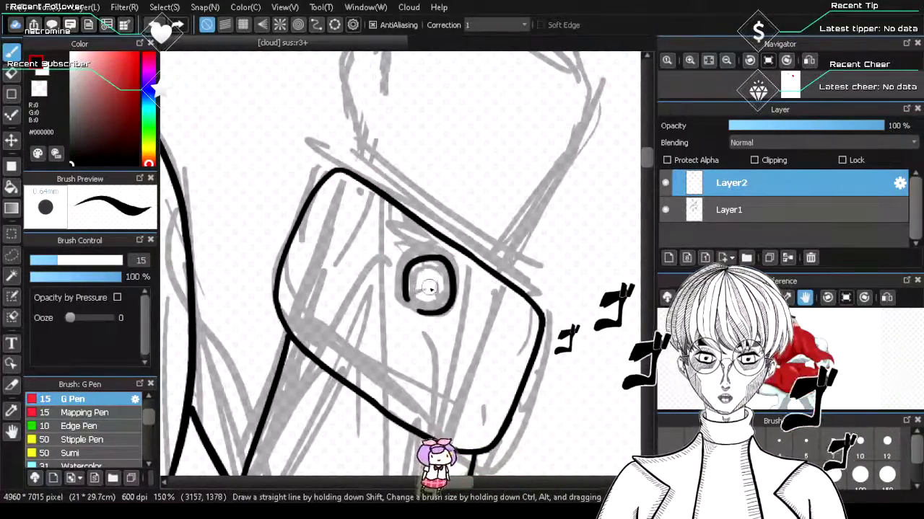
left_click_drag(436, 258, 426, 295)
key("ctrl+z")
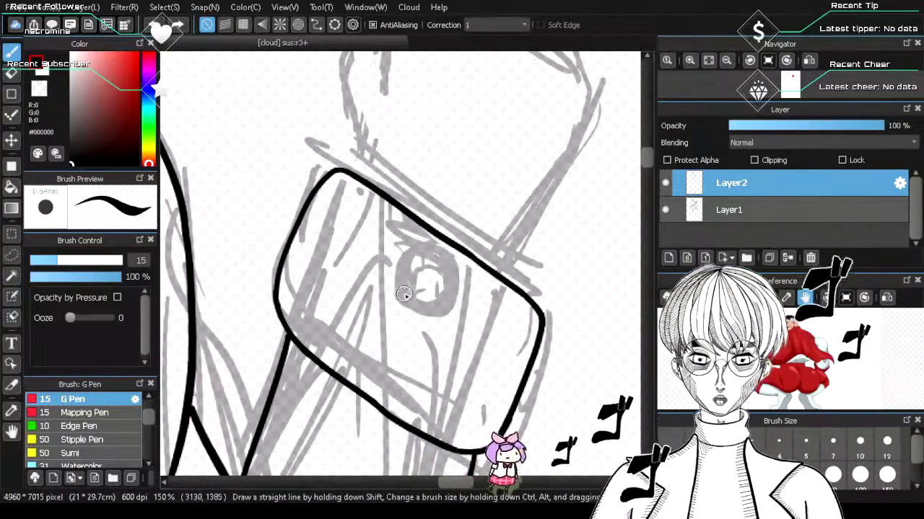
key("ctrl+z")
mouse_move(405, 302)
left_mouse_down()
mouse_move(435, 313)
mouse_move(422, 315)
left_mouse_up()
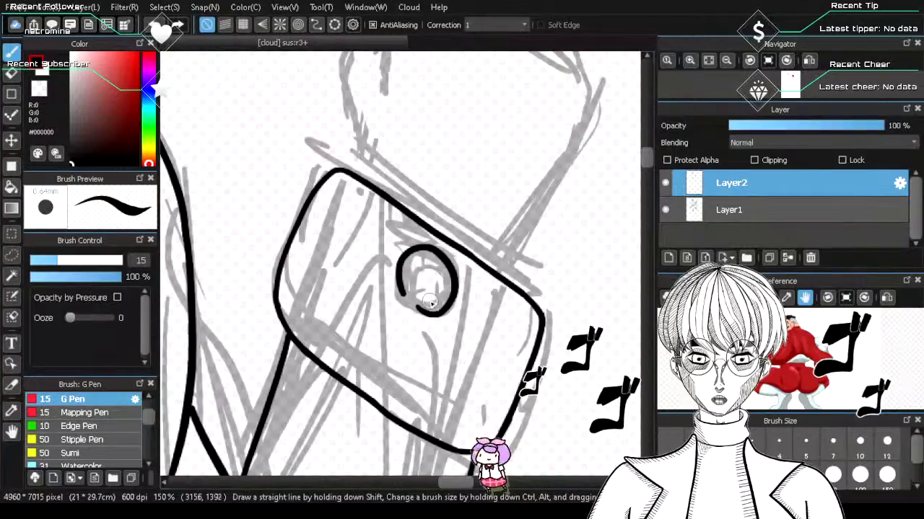
key("ctrl+z")
mouse_move(432, 257)
left_mouse_down()
mouse_move(415, 303)
mouse_move(419, 295)
left_mouse_up()
key("ctrl+z")
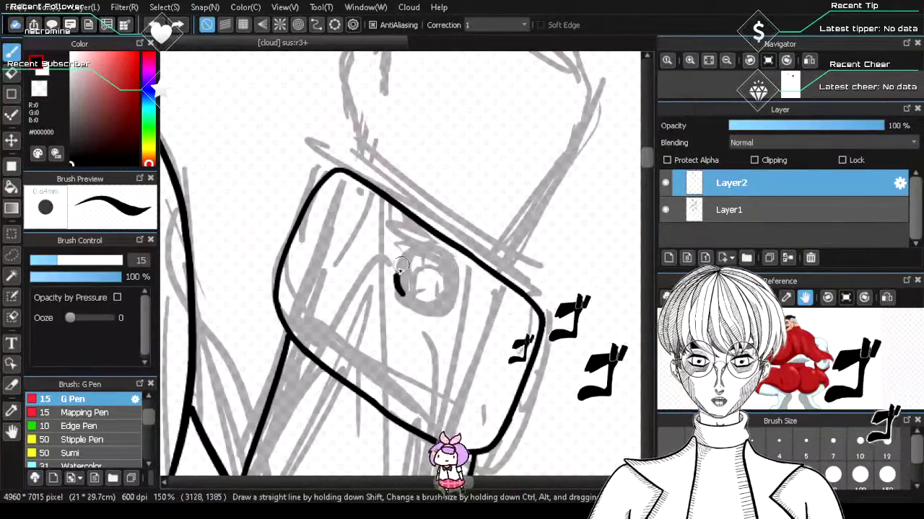
- Ink the round emblem's ring on the cuff with the size 15 G Pen, leaving a small gap at its lower left
left_click_drag(433, 254, 423, 294)
scroll(437, 286, "down", 3)
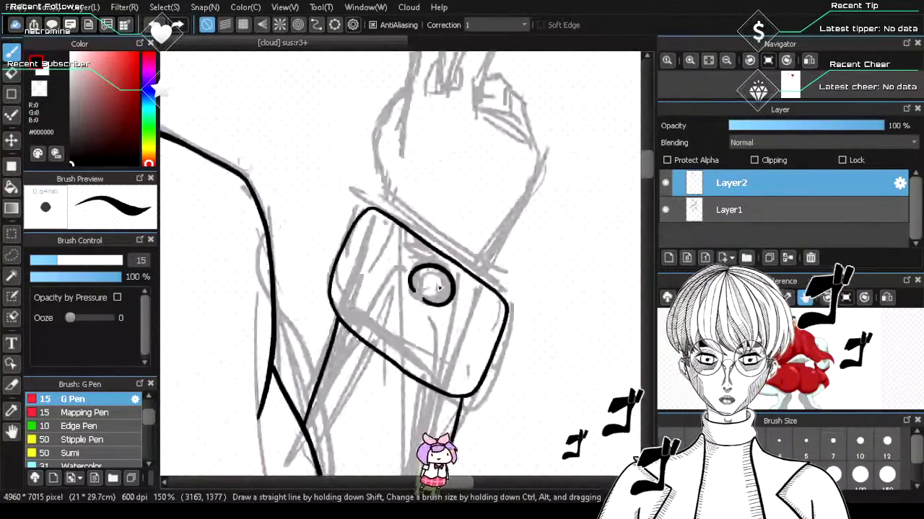
scroll(448, 240, "up", 3)
scroll(448, 235, "down", 3)
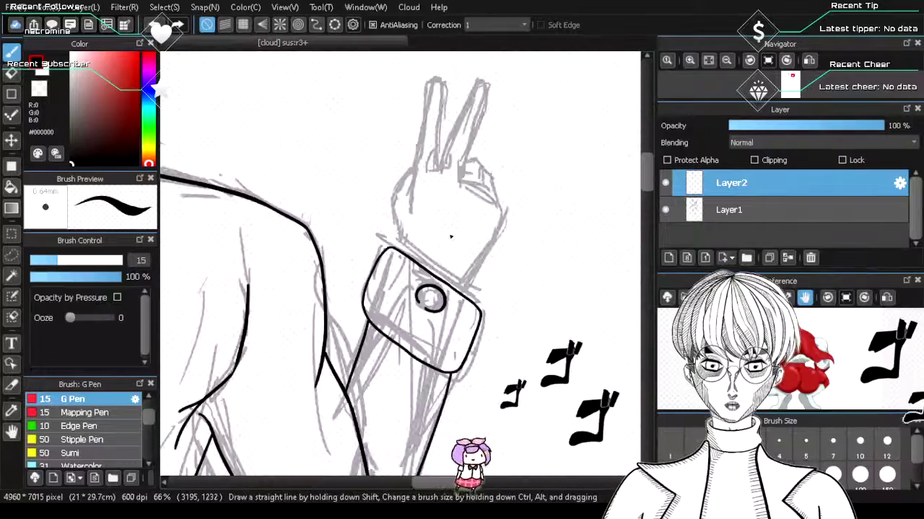
scroll(442, 411, "up", 3)
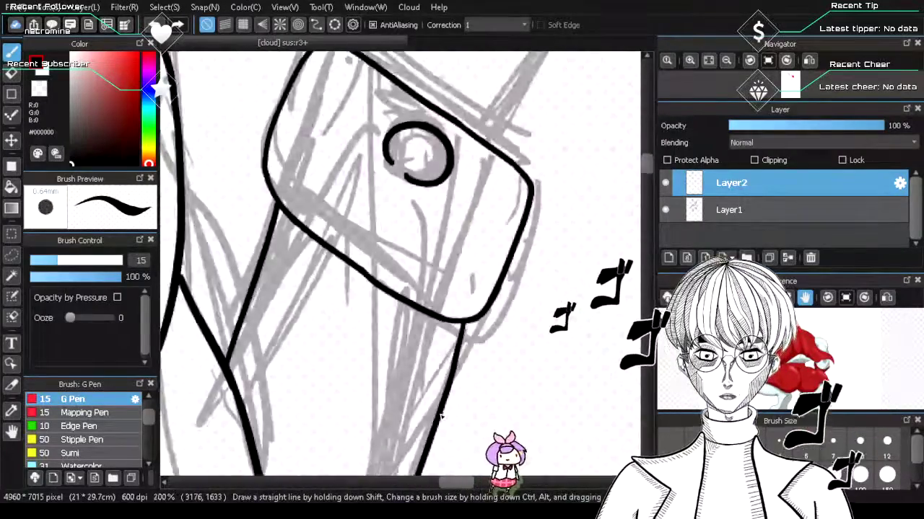
- Ink the hand's left contour from the cuff's upper-left corner up to the base of the left raised finger
scroll(436, 404, "down", 4)
scroll(433, 433, "up", 2)
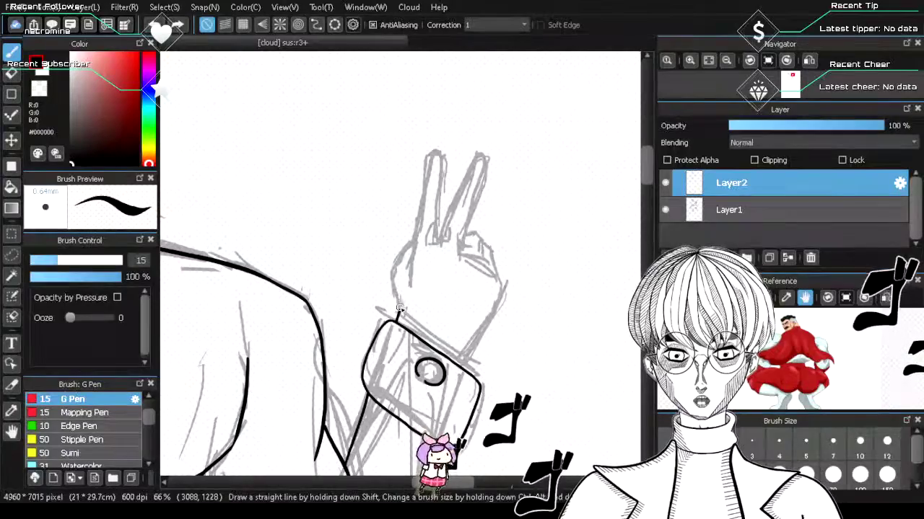
left_click_drag(396, 316, 391, 279)
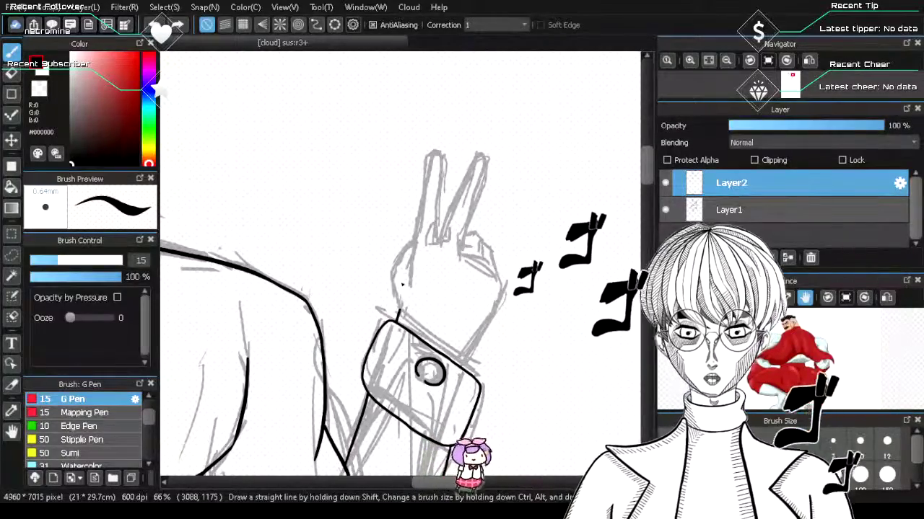
scroll(402, 284, "up", 5)
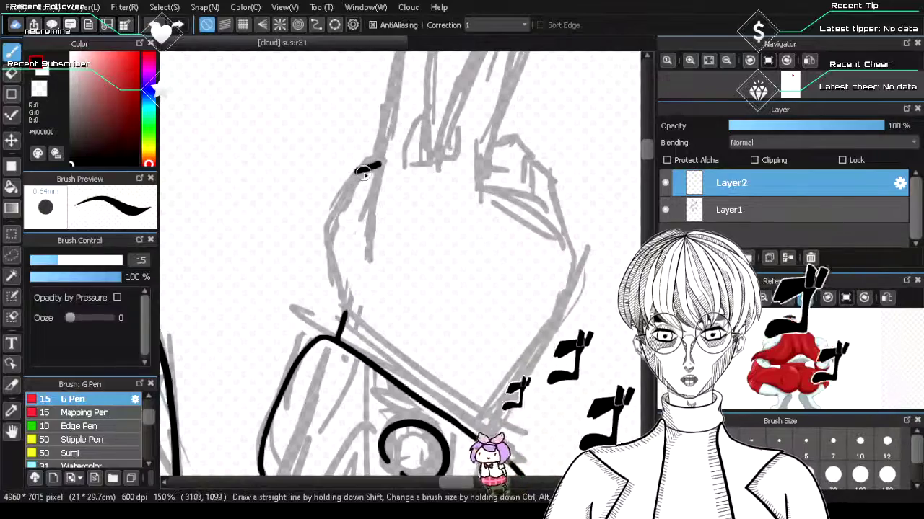
key("ctrl+z")
mouse_move(374, 166)
left_mouse_down()
mouse_move(359, 170)
mouse_move(323, 235)
left_mouse_up()
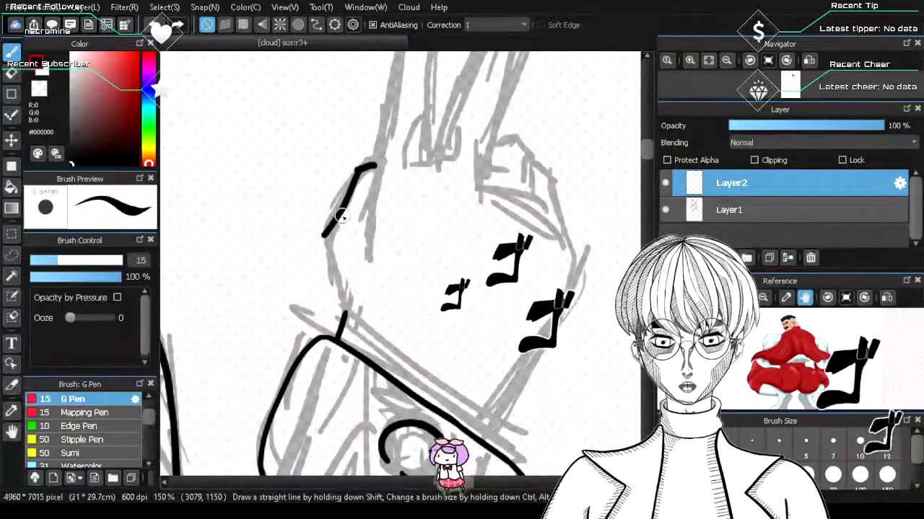
key("ctrl+z")
left_click_drag(359, 169, 325, 233)
key("ctrl+z")
mouse_move(357, 170)
left_mouse_down()
mouse_move(325, 223)
mouse_move(341, 288)
left_mouse_up()
key("ctrl+z")
left_click_drag(329, 219, 340, 313)
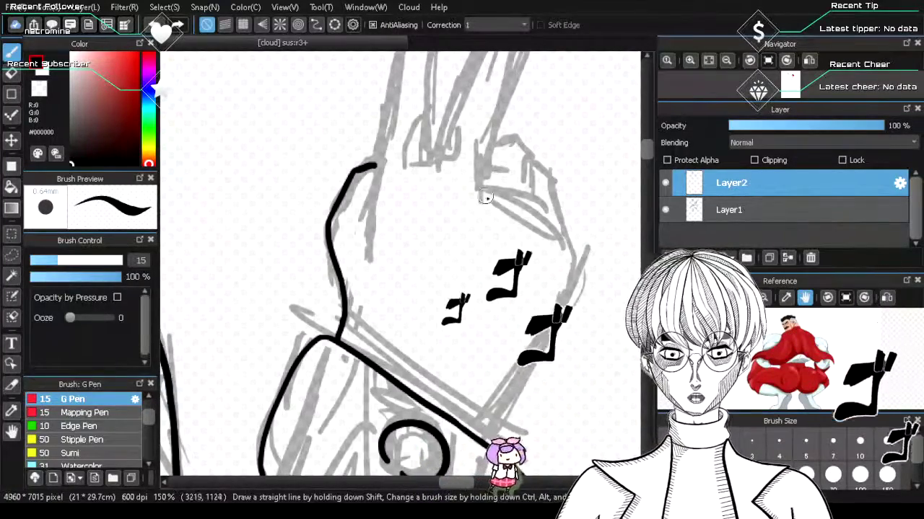
- Ink the hand's right contour from beside the folded finger down to the cuff's upper edge
key("ctrl+z")
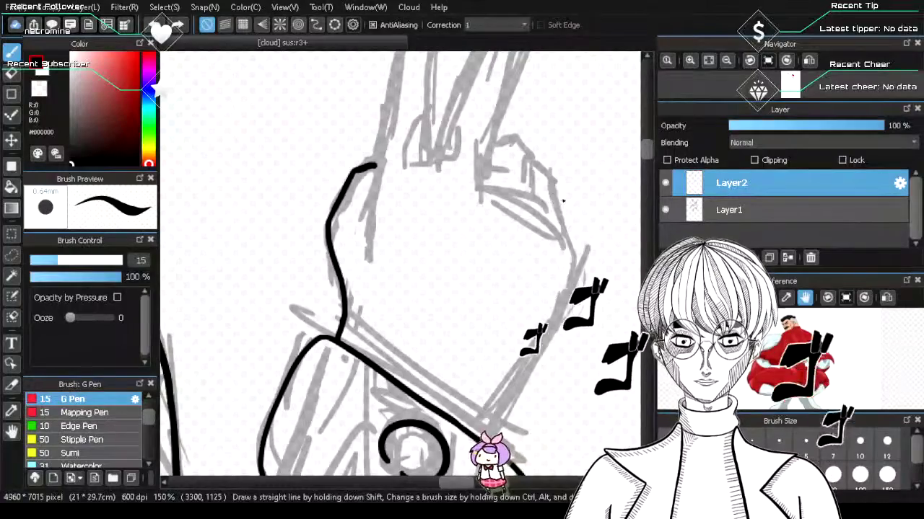
key("ctrl+y")
key("ctrl+z")
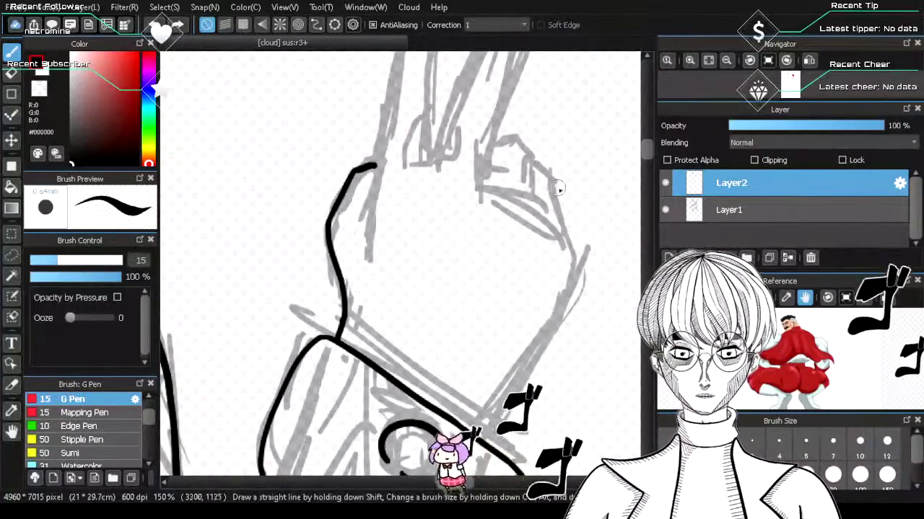
left_click_drag(552, 180, 571, 271)
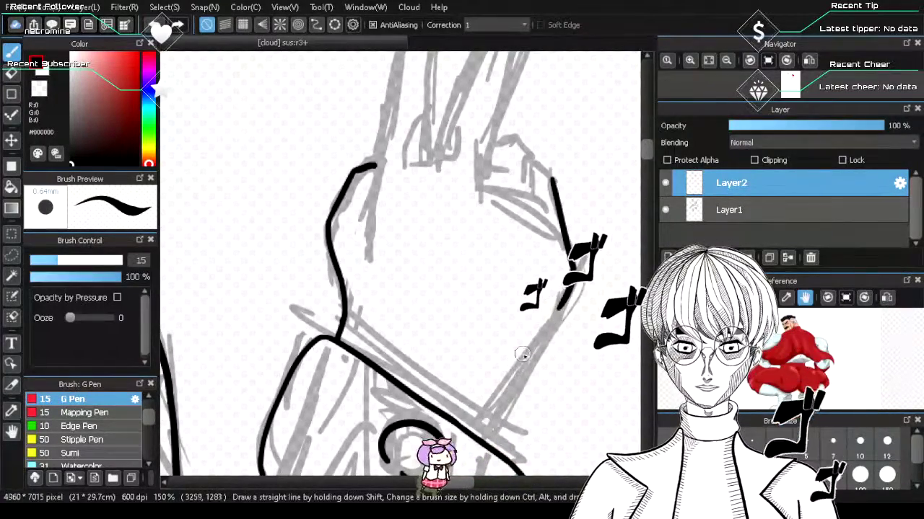
left_click_drag(551, 315, 490, 409)
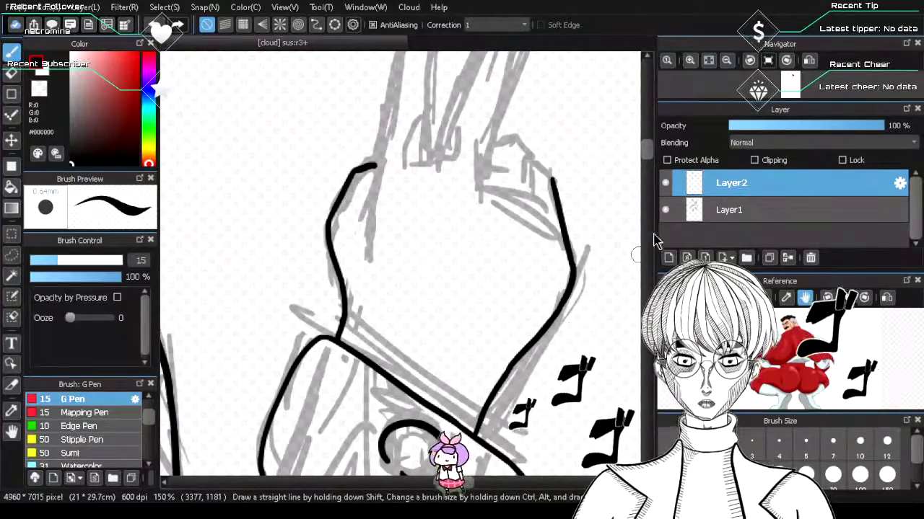
- Ink the folded finger's rounded top and its short right side, joining it to the hand's right contour
scroll(647, 159, "up", 3)
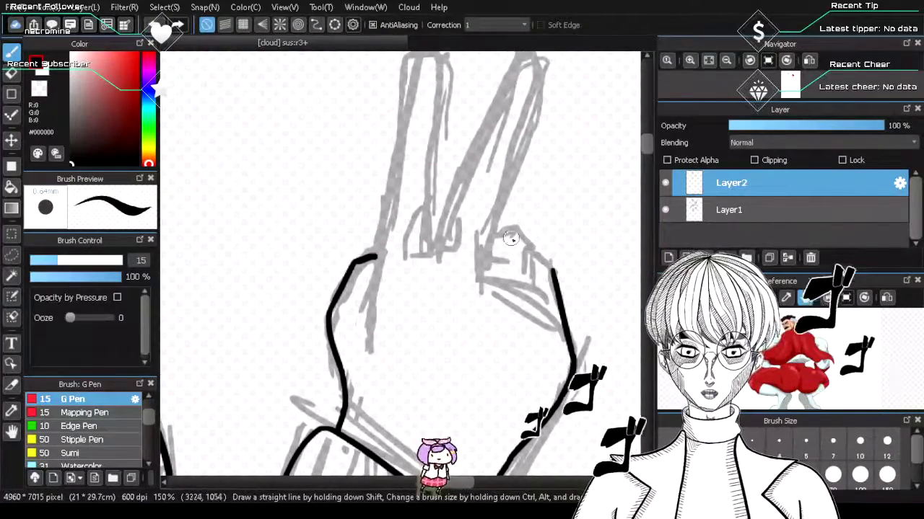
mouse_move(489, 236)
left_mouse_down()
mouse_move(505, 230)
mouse_move(529, 246)
left_mouse_up()
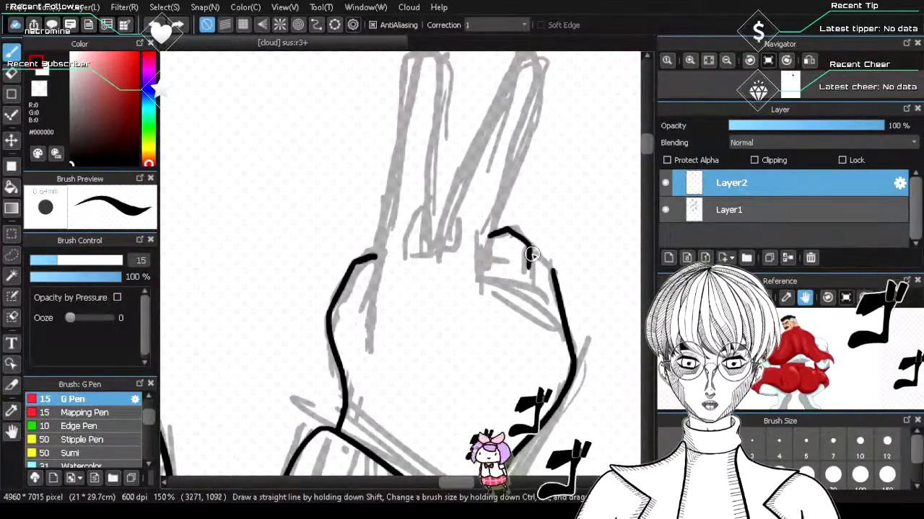
key("ctrl+z")
left_click_drag(534, 248, 536, 294)
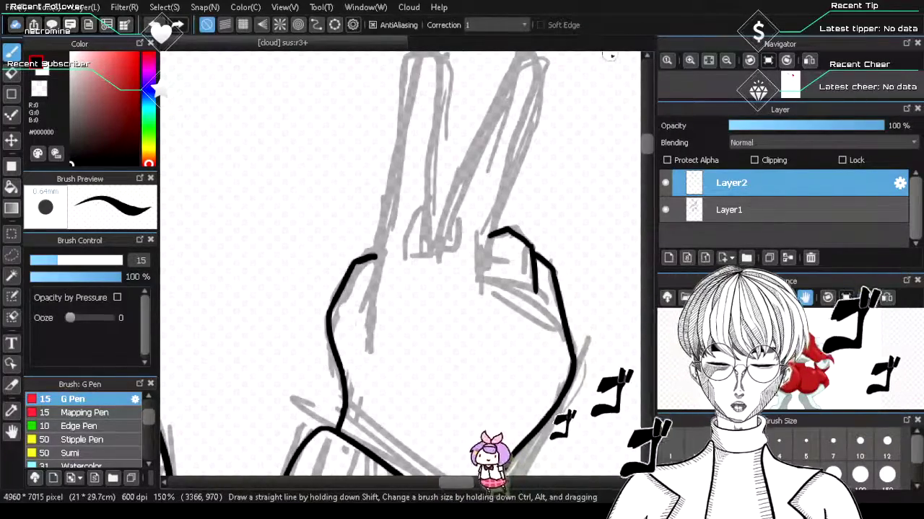
- Try to ink both sides of the right raised finger, starting with its right side from beside the folded finger
left_click_drag(647, 148, 643, 145)
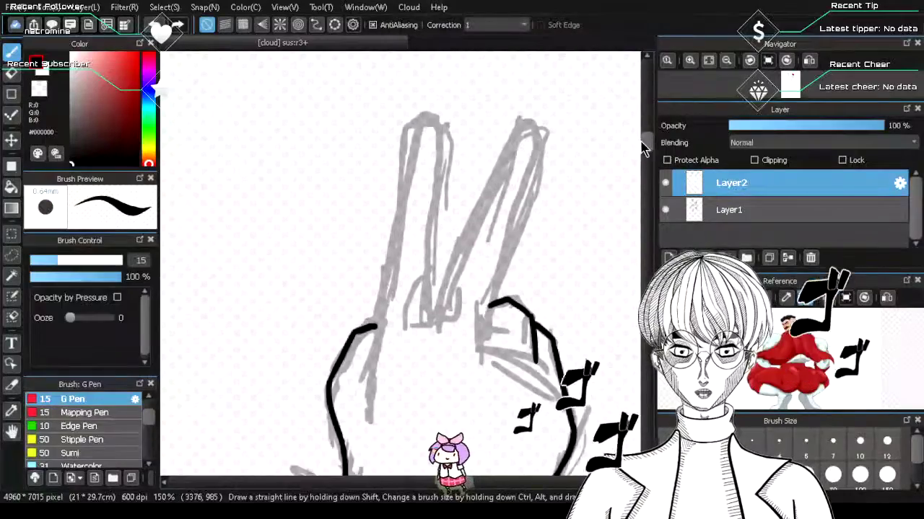
left_click_drag(482, 339, 542, 152)
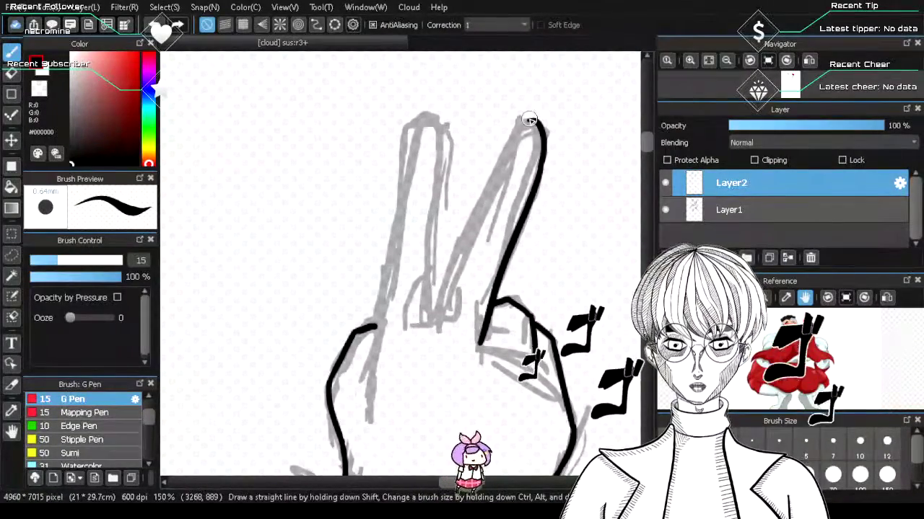
key("ctrl+z")
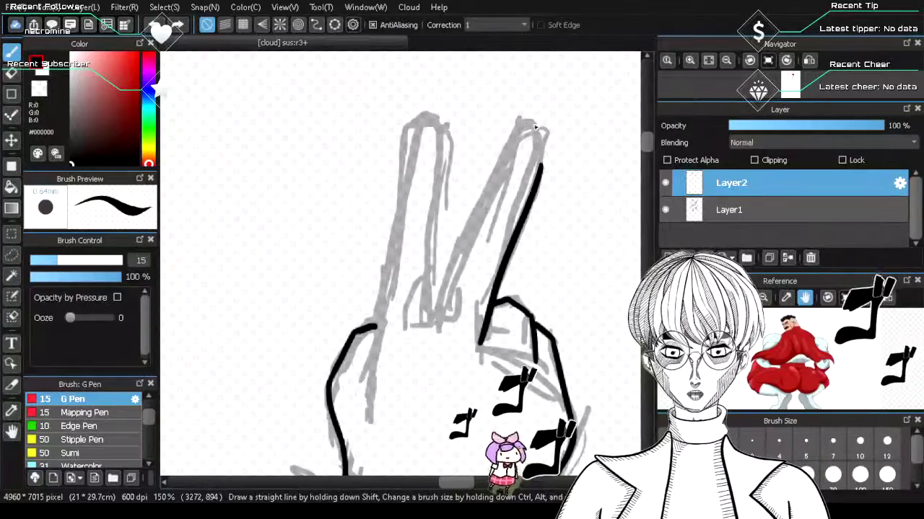
left_click_drag(435, 308, 517, 147)
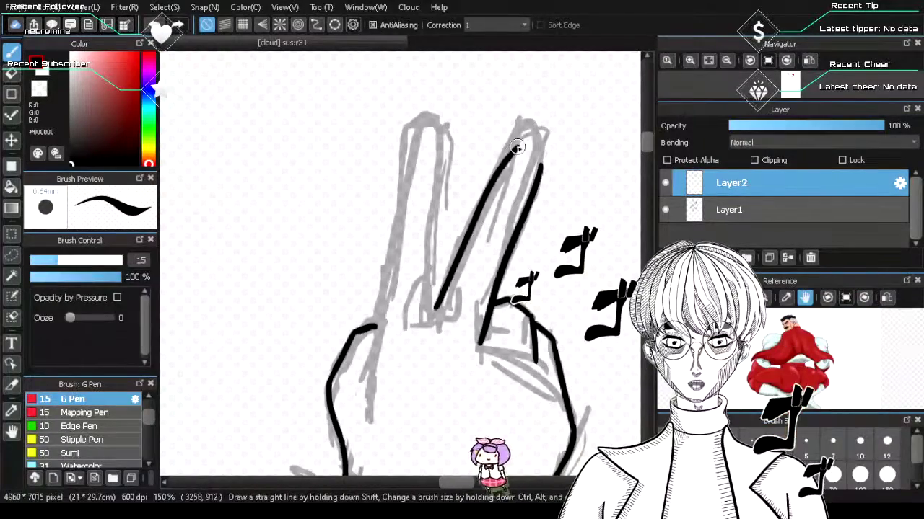
key("ctrl+z")
left_click_drag(442, 304, 521, 131)
key("ctrl+z")
key("ctrl+z")
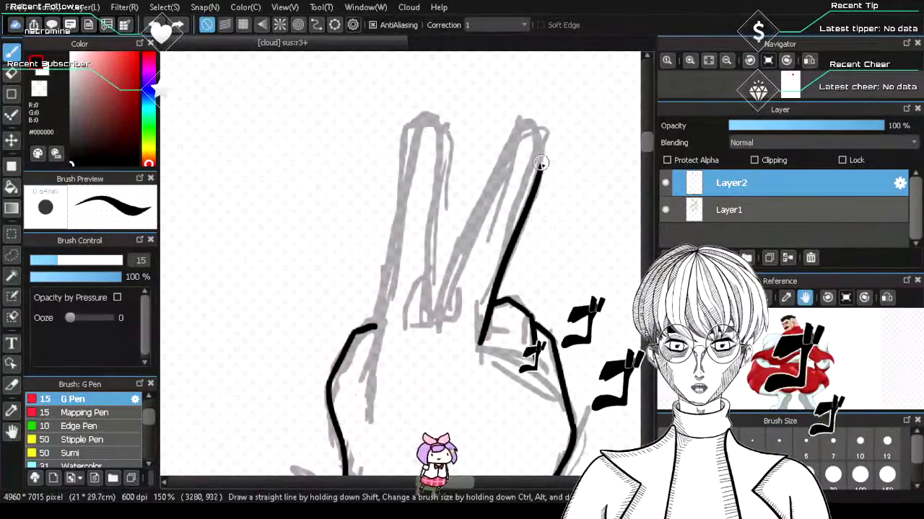
mouse_move(541, 163)
left_mouse_down()
mouse_move(526, 128)
mouse_move(537, 153)
mouse_move(455, 294)
left_mouse_up()
key("ctrl+z")
key("ctrl+z")
key("ctrl+z")
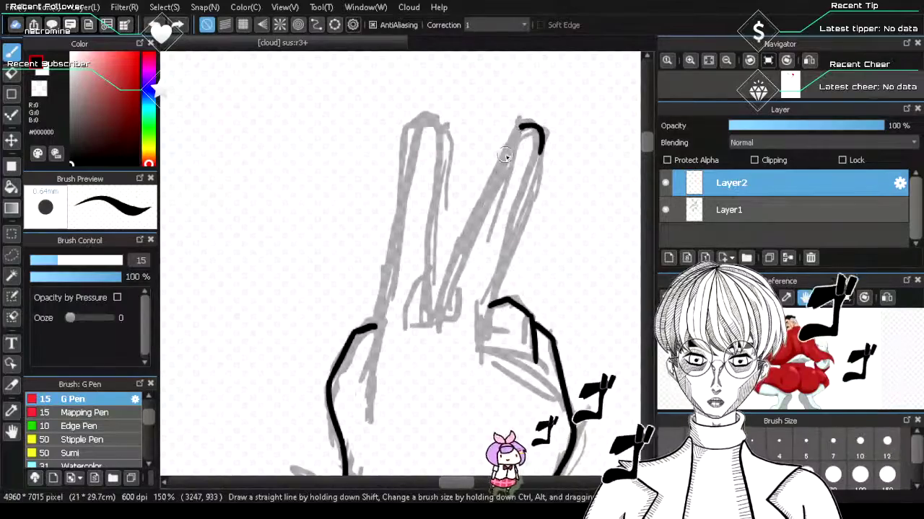
- Try to ink the right raised finger's left side downward from a short curve at its fingertip
left_click_drag(515, 140, 433, 292)
key("ctrl+z")
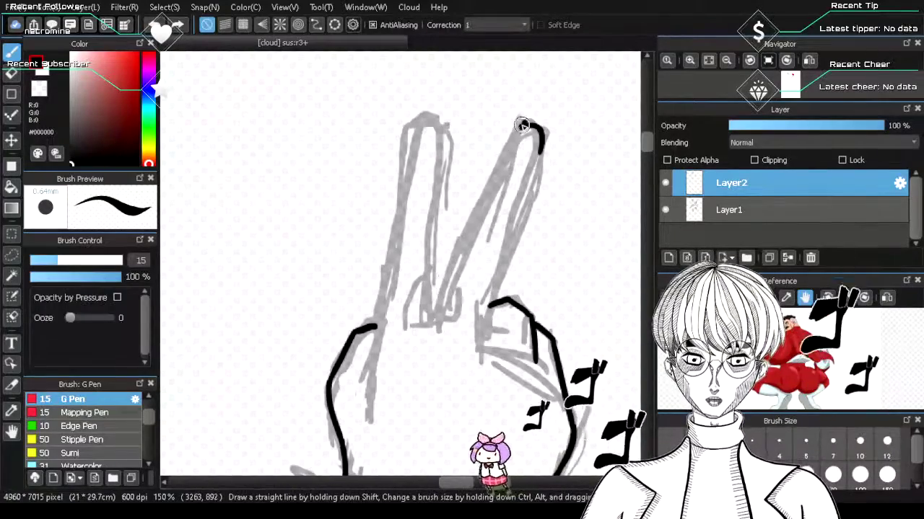
left_click_drag(517, 140, 432, 317)
key("ctrl+z")
left_click_drag(464, 231, 433, 308)
key("ctrl+z")
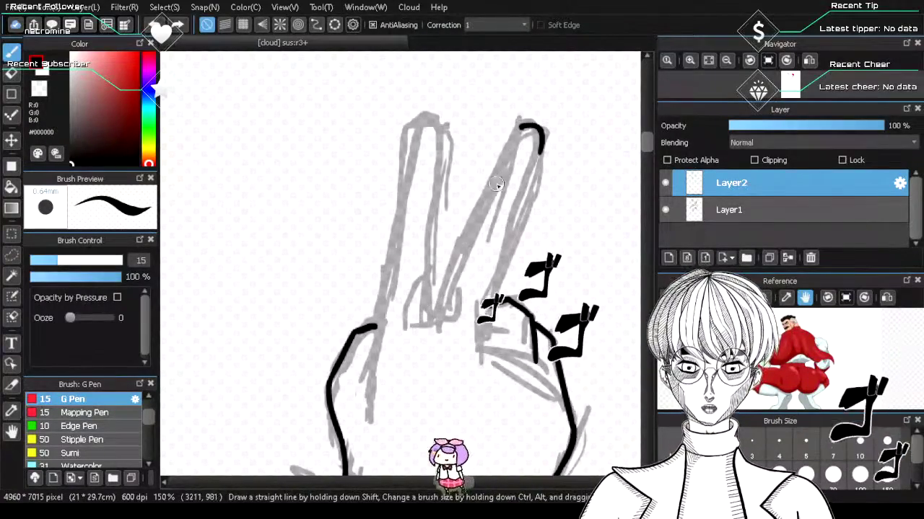
key("ctrl+z")
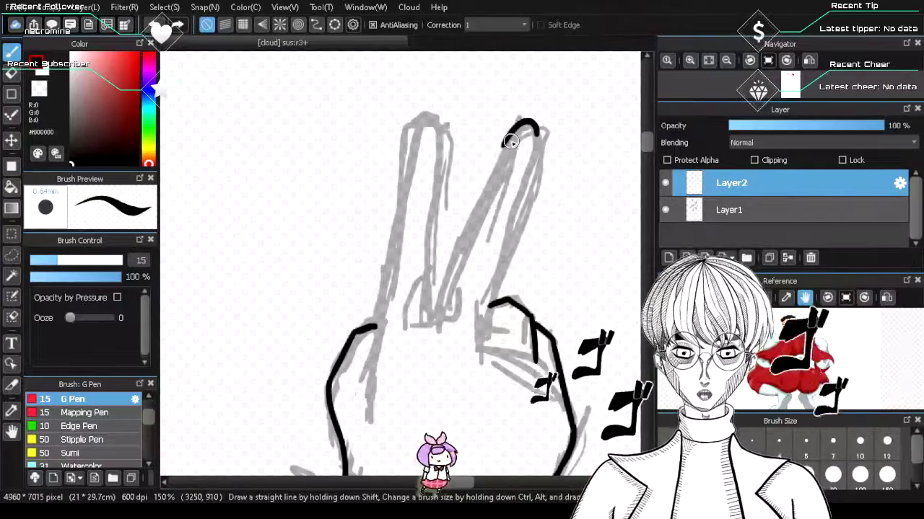
- Try to ink the right raised finger's left side and then its right side, both running down from a narrower rounded tip
left_click_drag(513, 137, 447, 287)
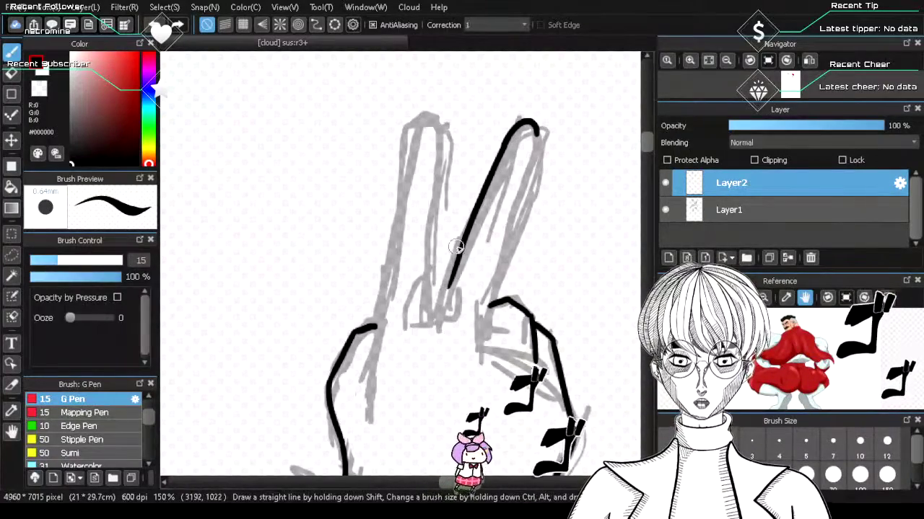
left_click_drag(540, 131, 503, 249)
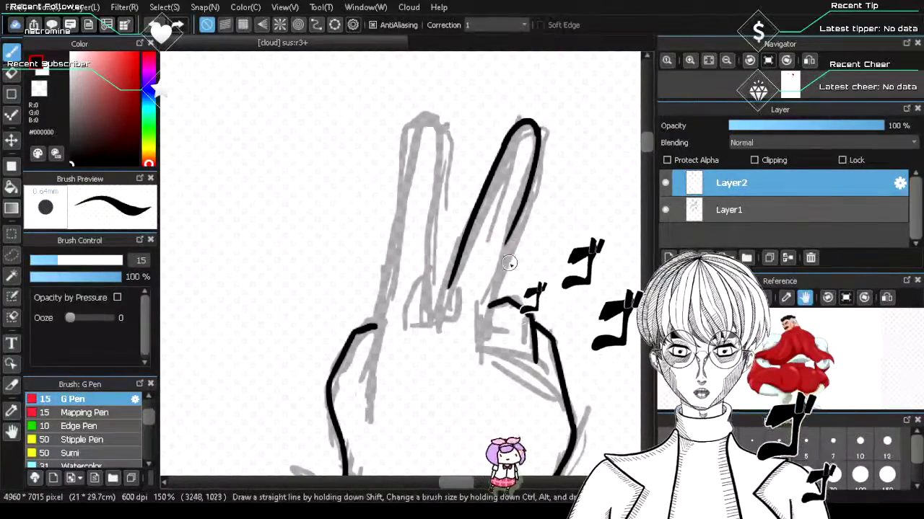
key("ctrl+z")
key("ctrl+z")
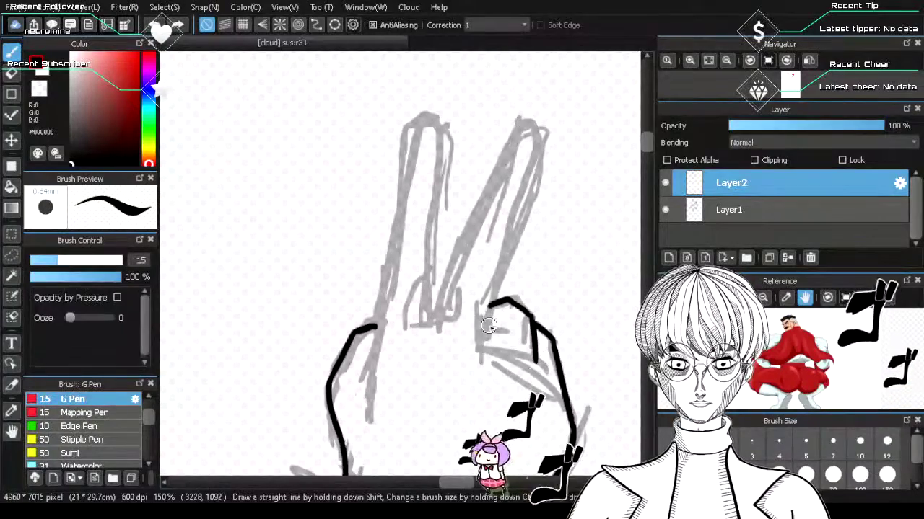
- Try to ink the right raised finger's right side in one stroke from beside the folded finger up to the tip
left_click_drag(488, 336, 521, 150)
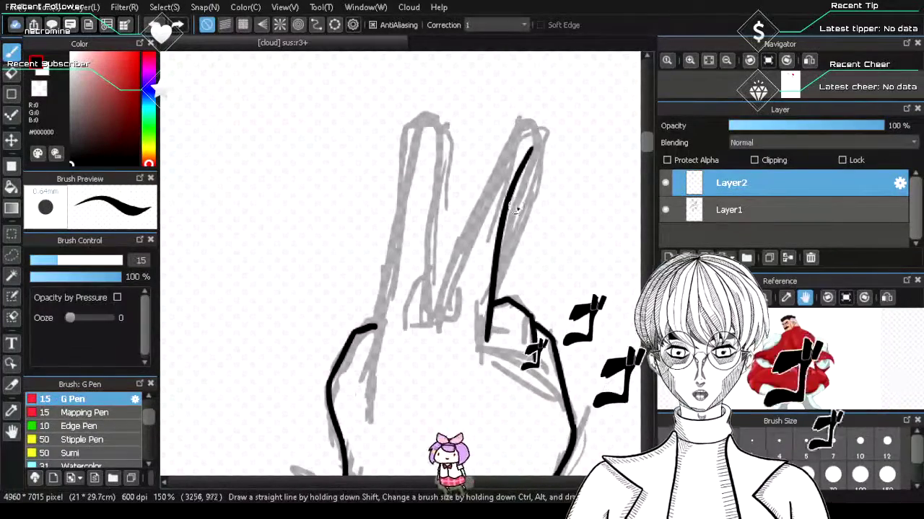
key("ctrl+z")
key("ctrl+z")
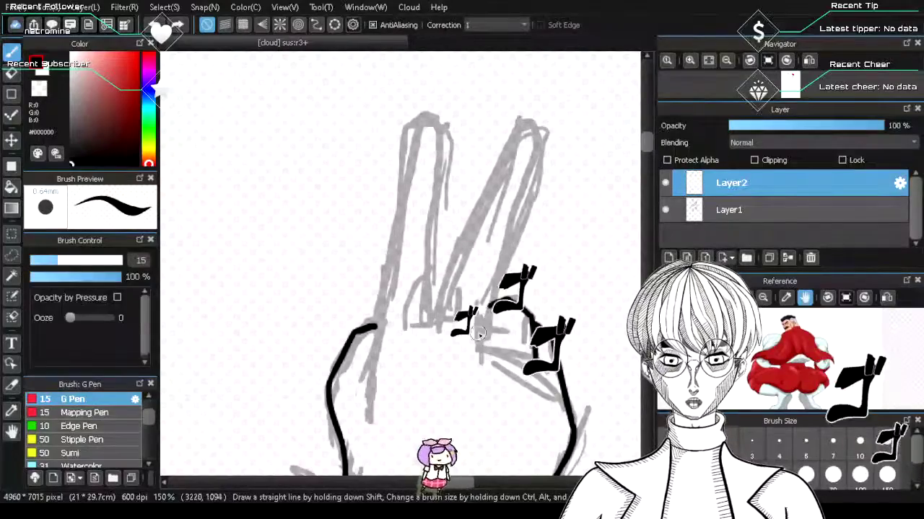
- Ink the right raised finger's right side from its curved tip down to the inner edge of the folded finger
mouse_move(477, 345)
left_mouse_down()
mouse_move(544, 135)
mouse_move(480, 309)
left_mouse_up()
key("ctrl+z")
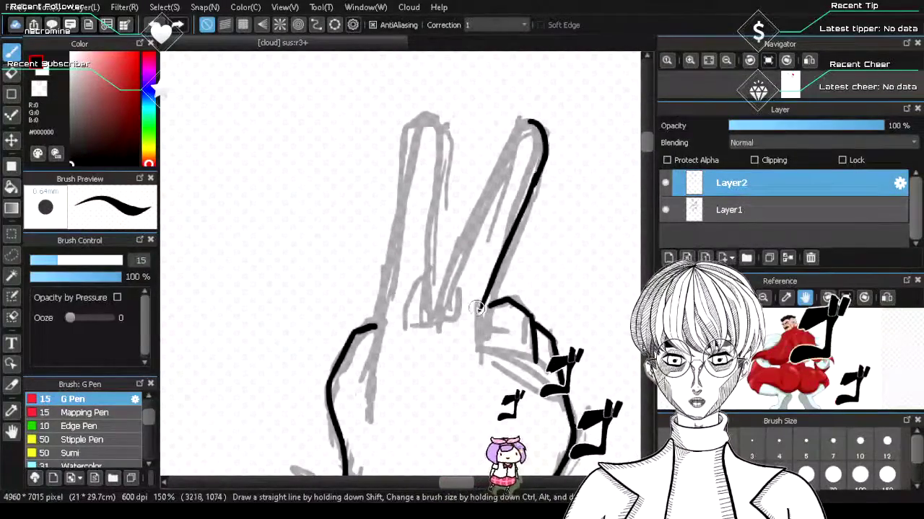
key("ctrl+z")
left_click_drag(537, 175, 482, 326)
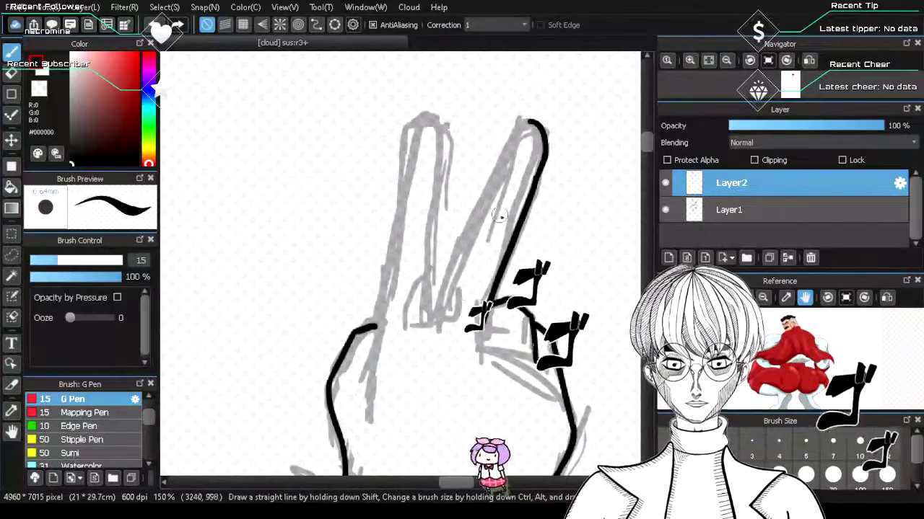
- Ink the right raised finger's left side from its tip down to a small hook where the two raised fingers meet
left_click_drag(526, 122, 474, 220)
key("ctrl+z")
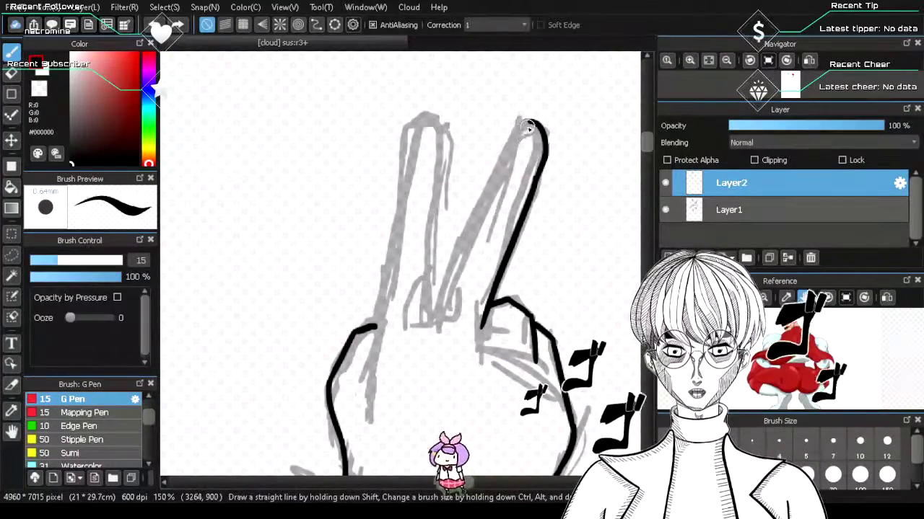
left_click_drag(517, 131, 453, 326)
key("ctrl+z")
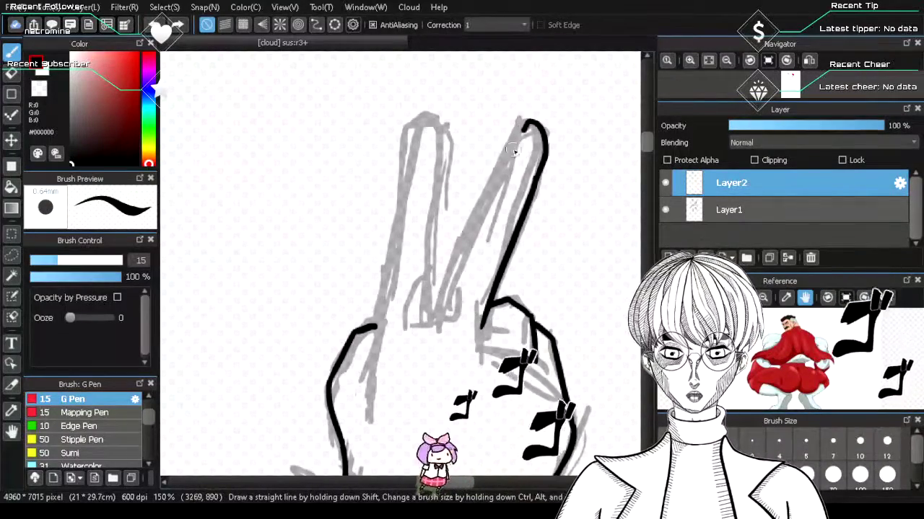
left_click_drag(518, 131, 433, 321)
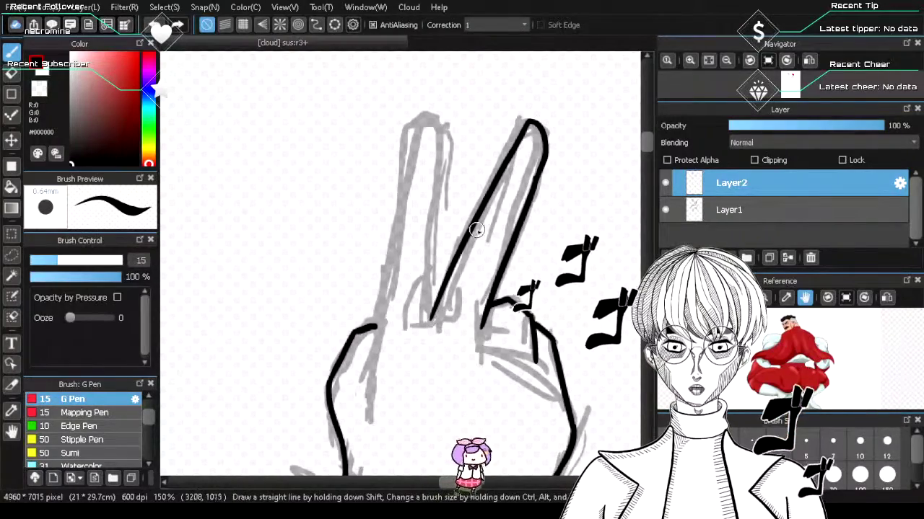
key("ctrl+z")
left_click_drag(528, 125, 433, 338)
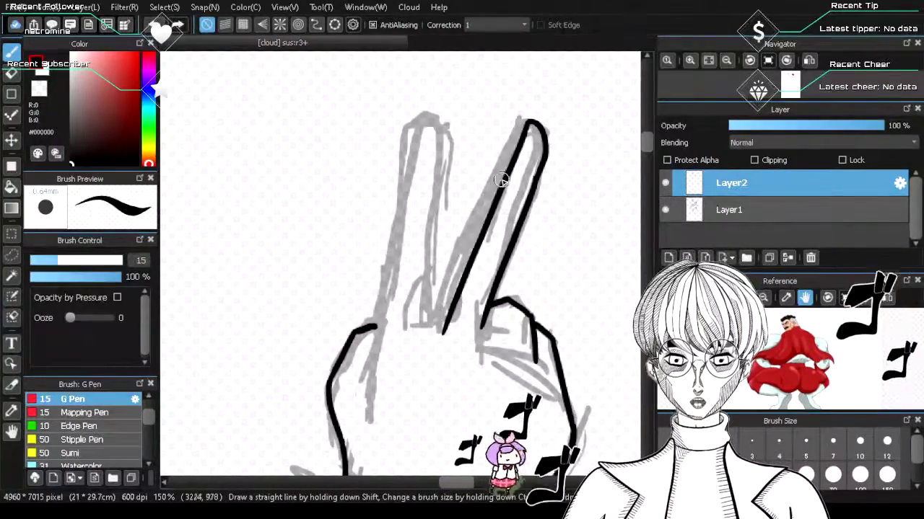
key("ctrl+z")
left_click_drag(530, 120, 426, 306)
key("ctrl+z")
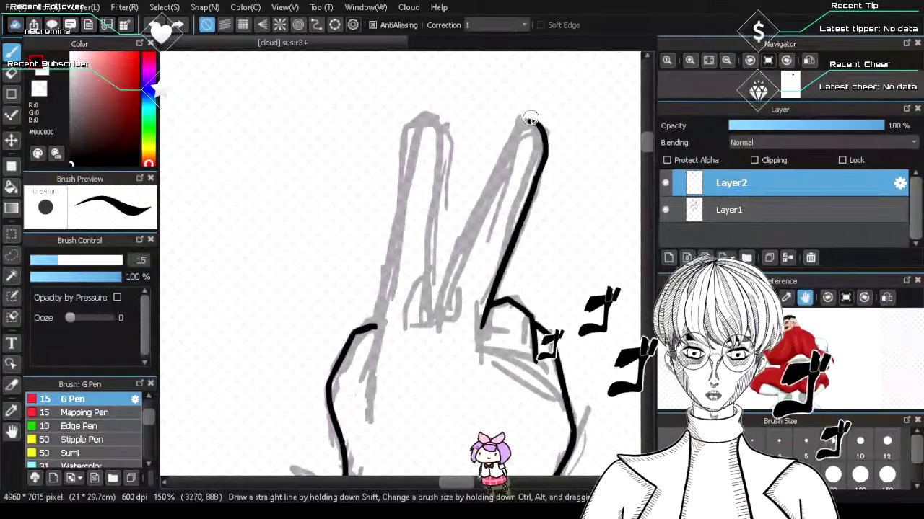
left_click_drag(531, 119, 463, 264)
key("ctrl+z")
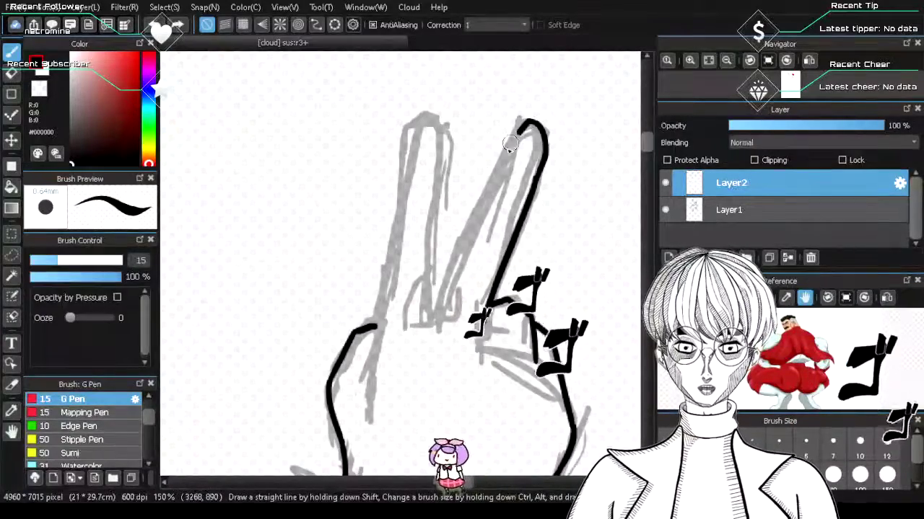
left_click_drag(530, 119, 440, 294)
key("ctrl+z")
left_click_drag(530, 119, 430, 312)
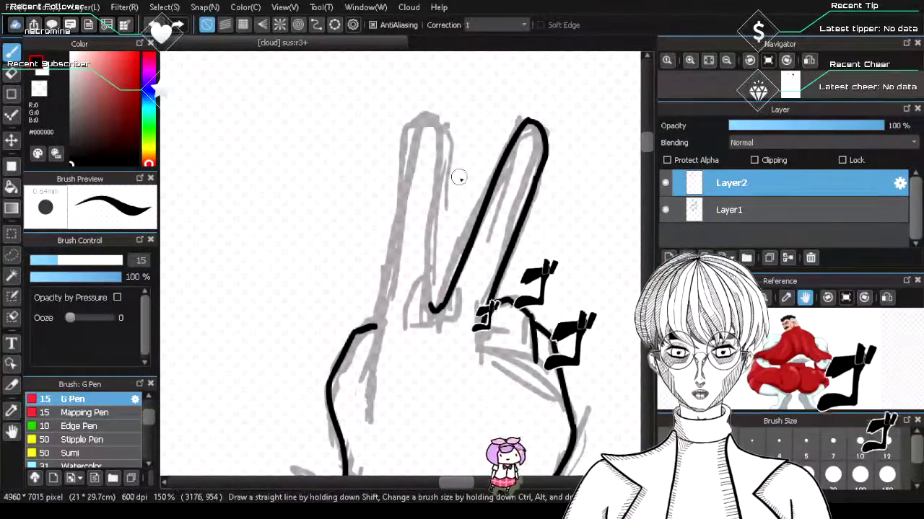
- Ink the left raised finger's rounded tip and its right side down to the notch between the two fingers
mouse_move(410, 121)
left_mouse_down()
mouse_move(432, 129)
mouse_move(424, 123)
mouse_move(438, 146)
mouse_move(439, 138)
mouse_move(427, 261)
left_mouse_up()
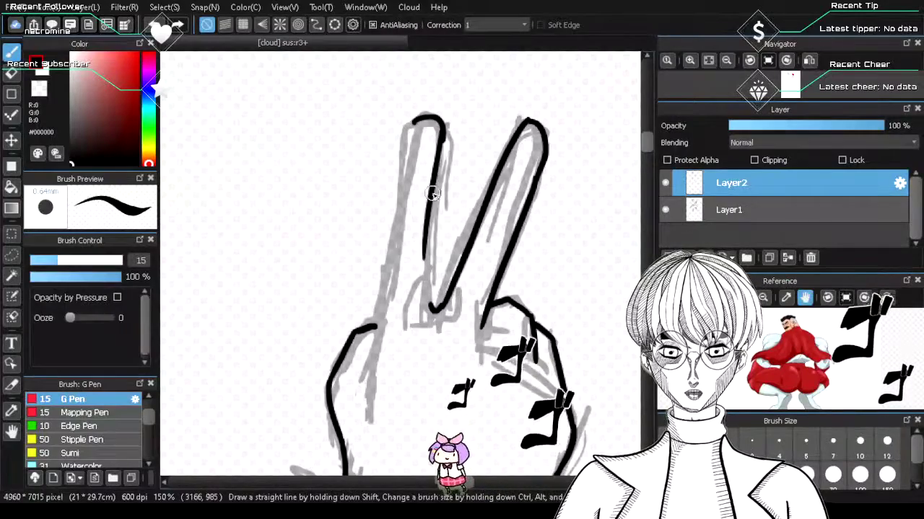
key("ctrl+z")
left_click_drag(442, 142, 431, 278)
key("ctrl+z")
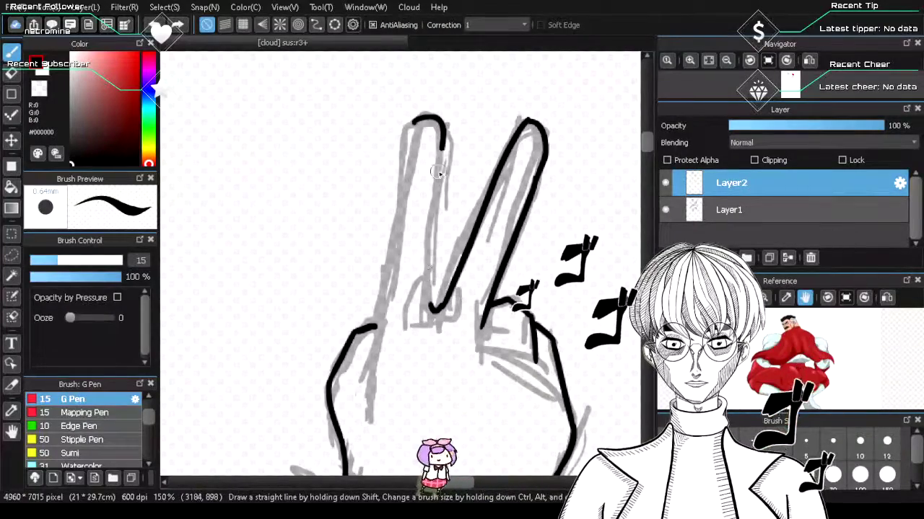
left_click_drag(441, 143, 429, 309)
- Ink the left raised finger's left side from its tip down past the hand's left contour into the palm
left_click_drag(412, 120, 389, 277)
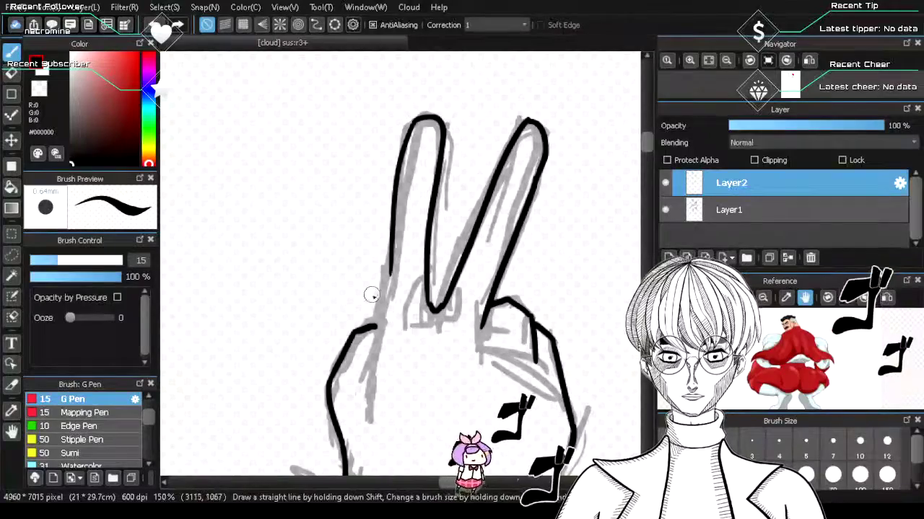
key("ctrl+z")
left_click_drag(412, 121, 365, 320)
key("ctrl+z")
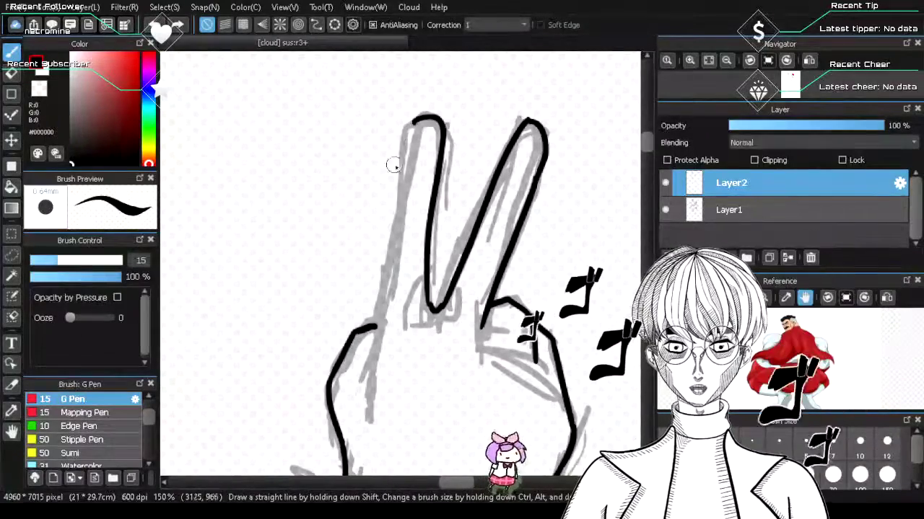
left_click_drag(413, 118, 358, 332)
key("ctrl+z")
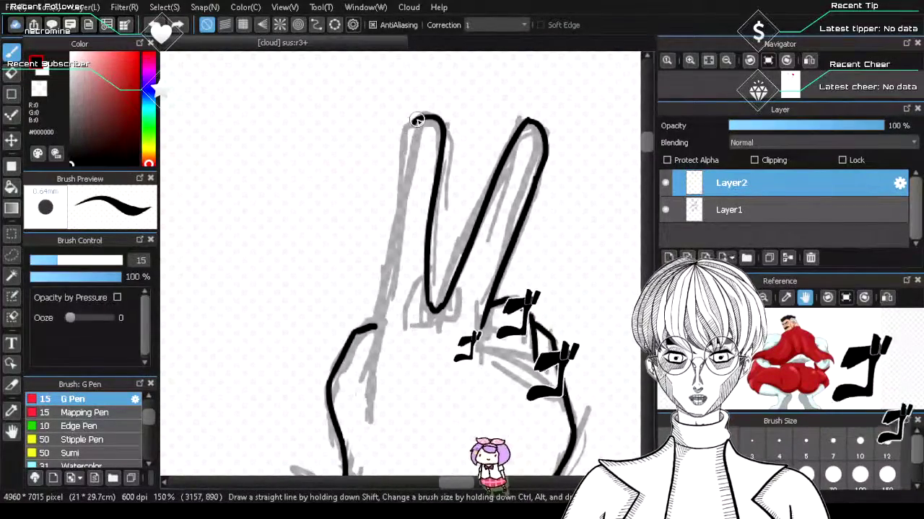
left_click_drag(413, 118, 379, 355)
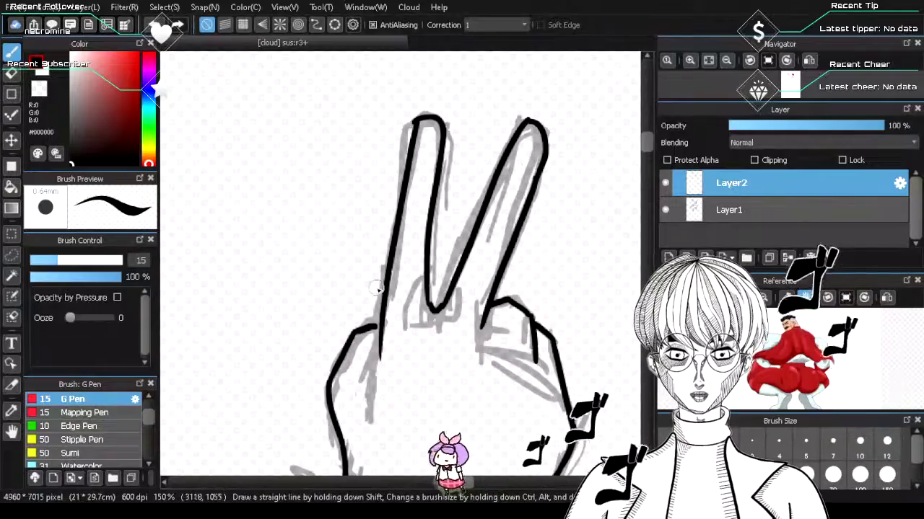
key("ctrl+z")
left_click_drag(413, 122, 373, 393)
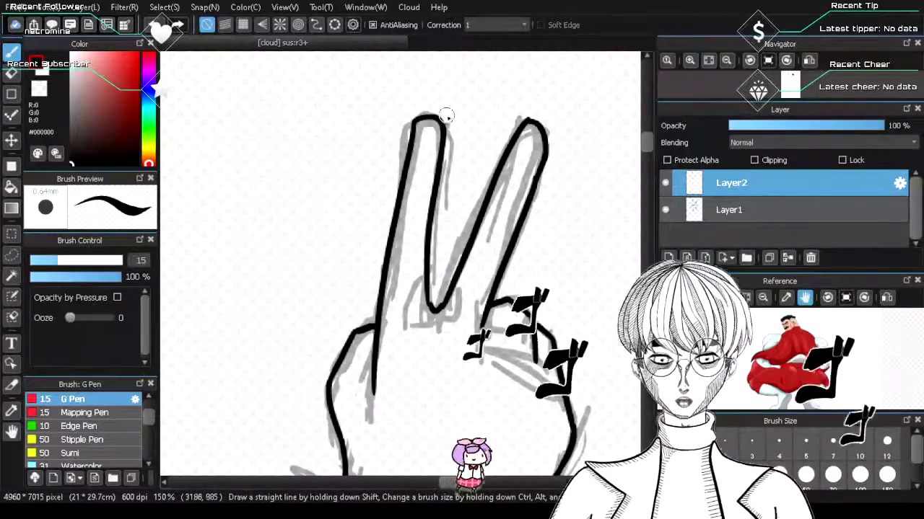
- Erase the rounded tips of both raised fingers with the size 32 eraser, leaving their sides open at the top
key("e")
mouse_move(410, 129)
left_mouse_down()
mouse_move(443, 117)
mouse_move(413, 130)
left_mouse_up()
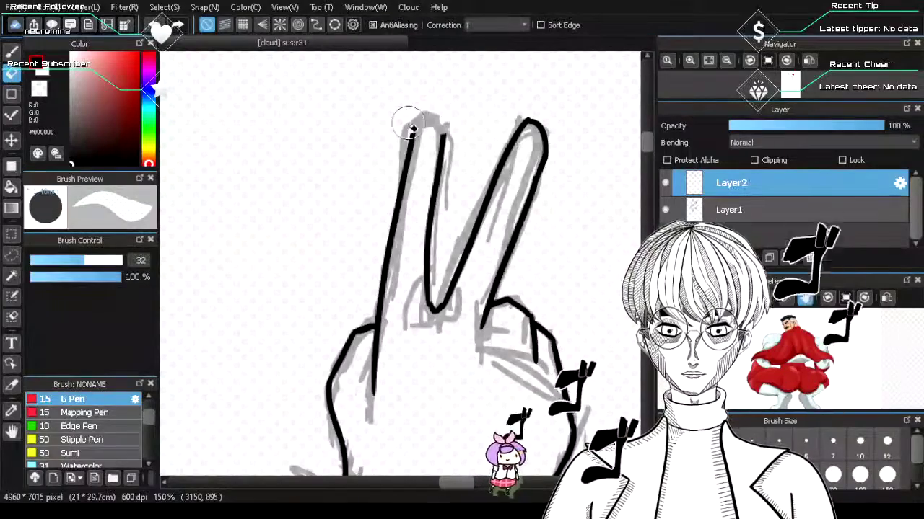
left_click_drag(501, 118, 553, 136)
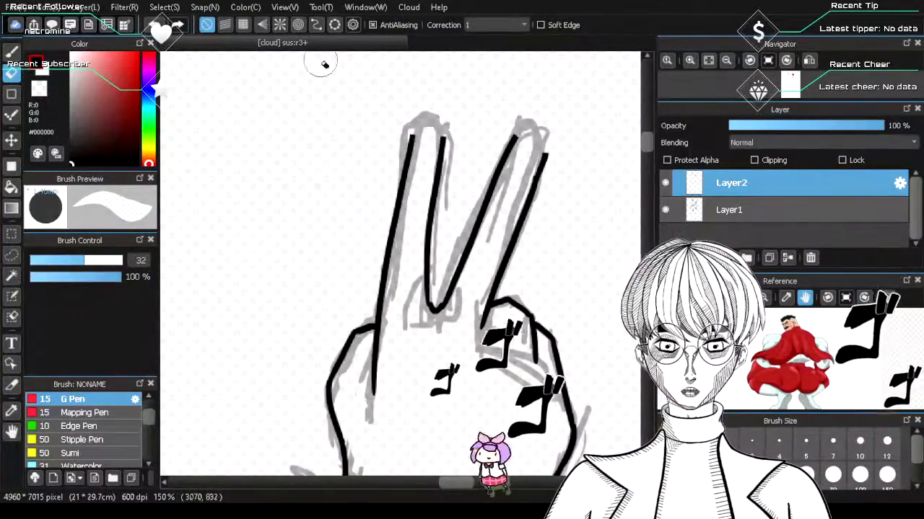
- Ink the left raised finger's rounded tip with the size 15 G Pen, bridging its two open sides
left_click(10, 51)
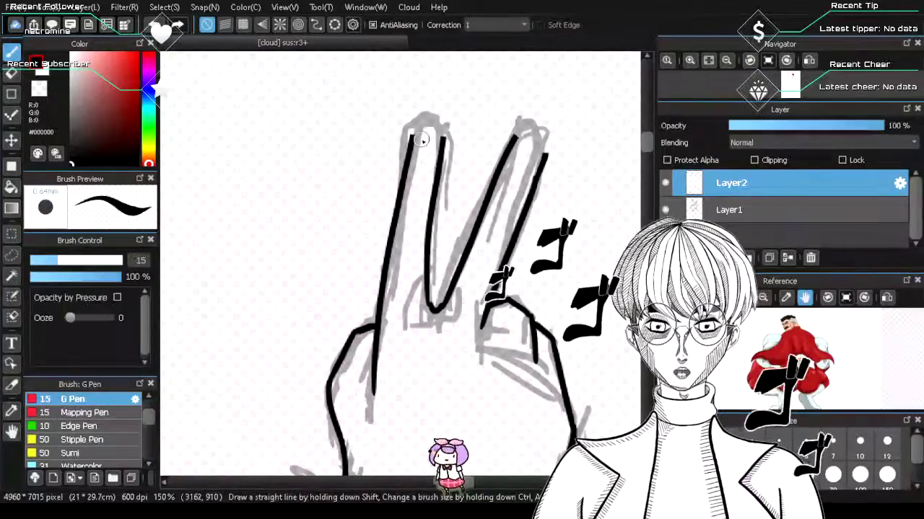
left_click_drag(409, 144, 437, 143)
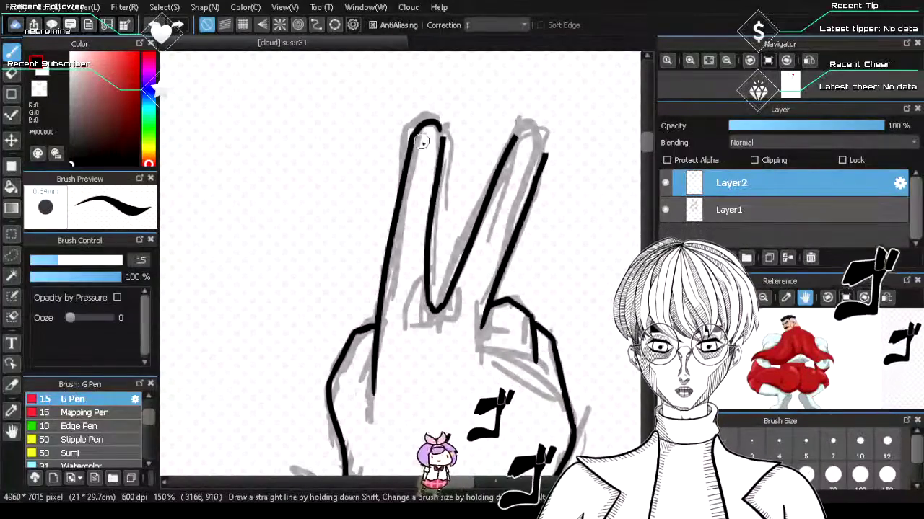
key("ctrl+z")
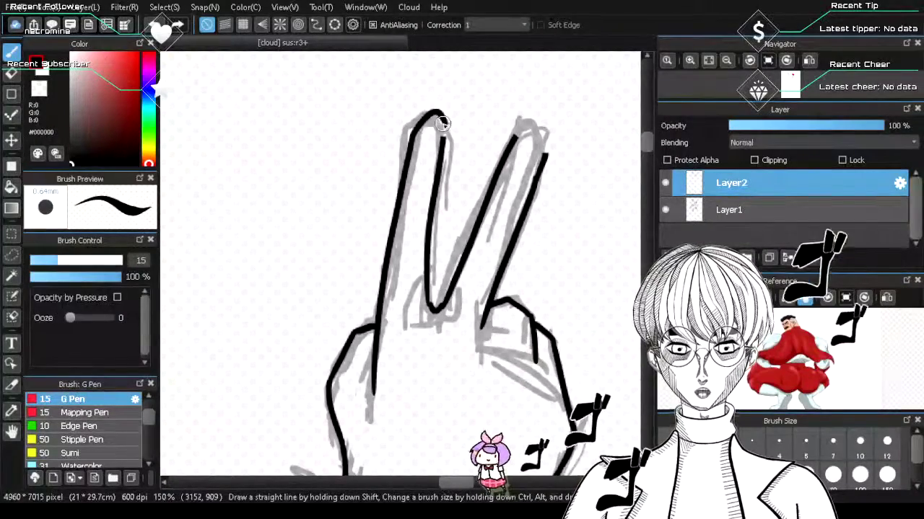
key("ctrl+z")
left_click_drag(412, 137, 441, 133)
key("ctrl+z")
key("ctrl+z")
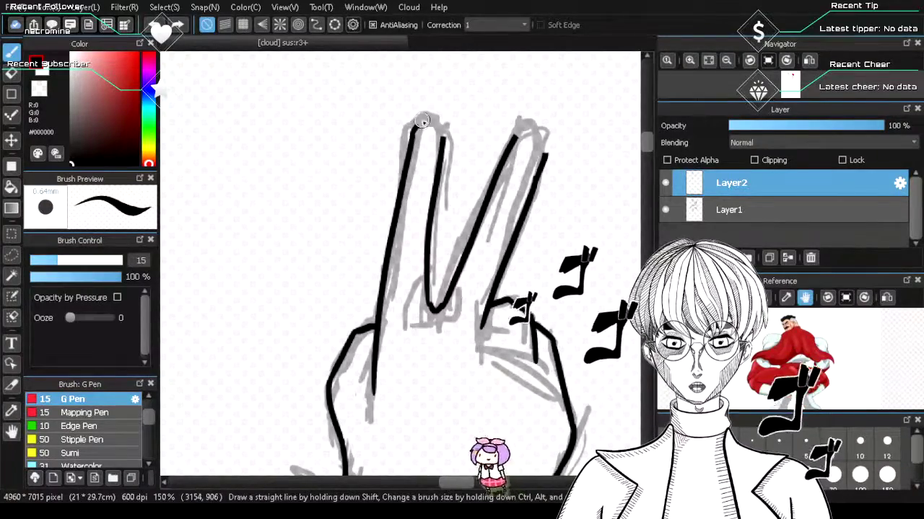
key("ctrl+z")
mouse_move(412, 140)
left_mouse_down()
mouse_move(428, 115)
mouse_move(443, 145)
left_mouse_up()
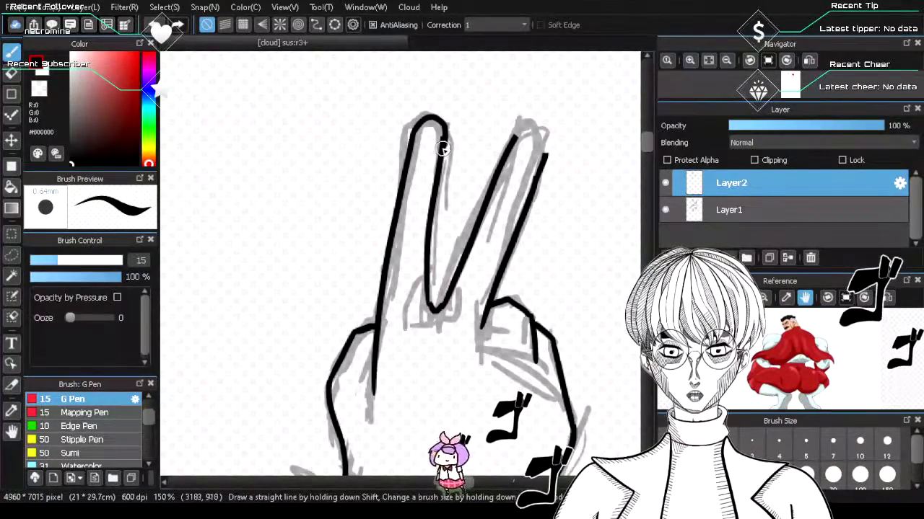
key("ctrl+z")
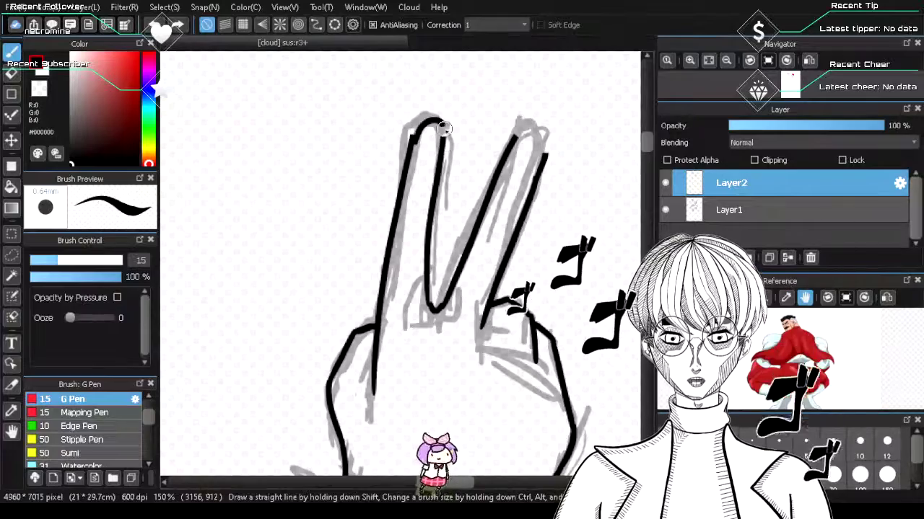
left_click_drag(409, 144, 443, 137)
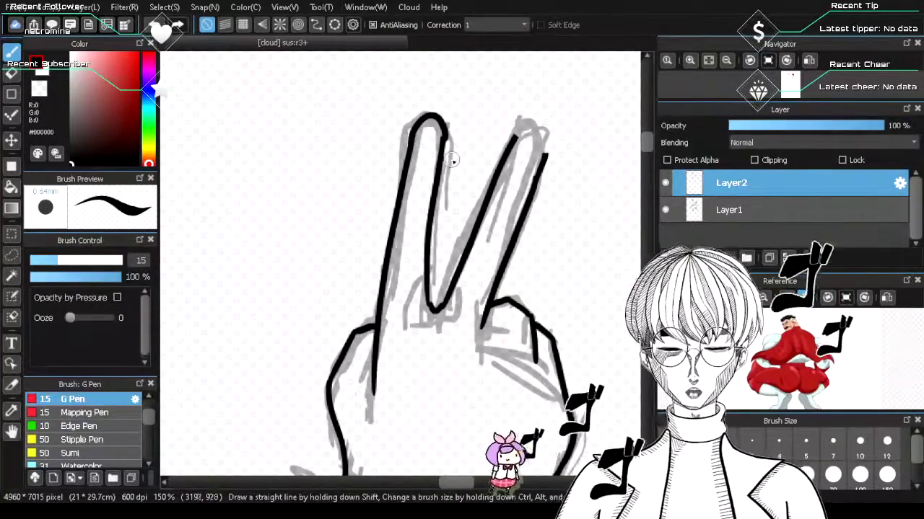
- Erase the uneven join on the right side of the left raised fingertip and re-ink it smoothly into the finger's side
key("e")
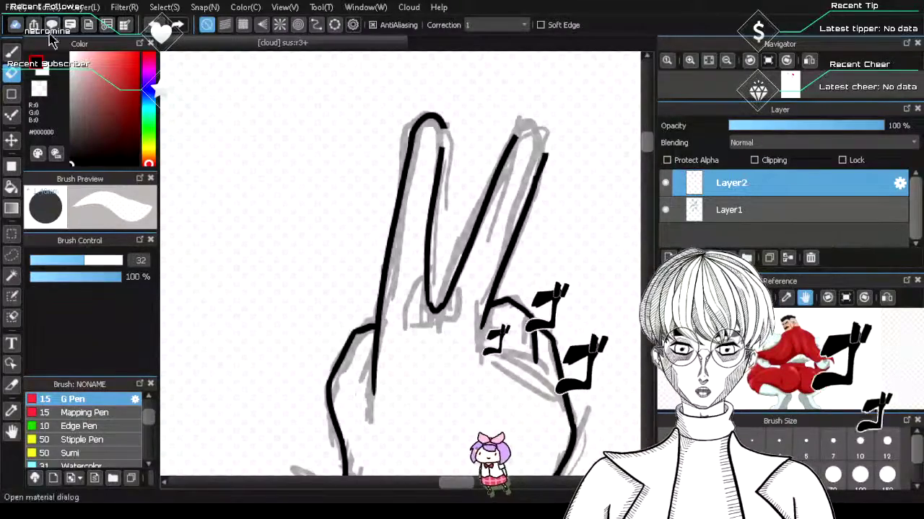
key("p")
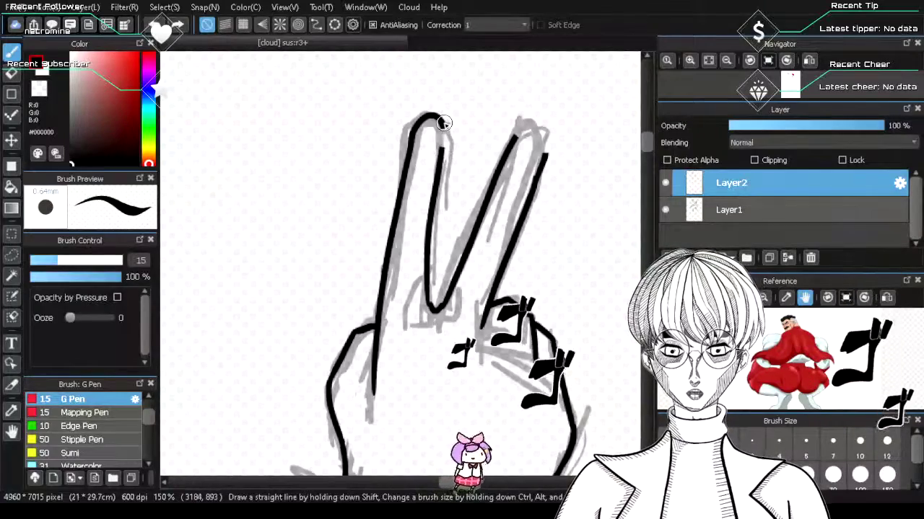
left_click_drag(443, 124, 442, 158)
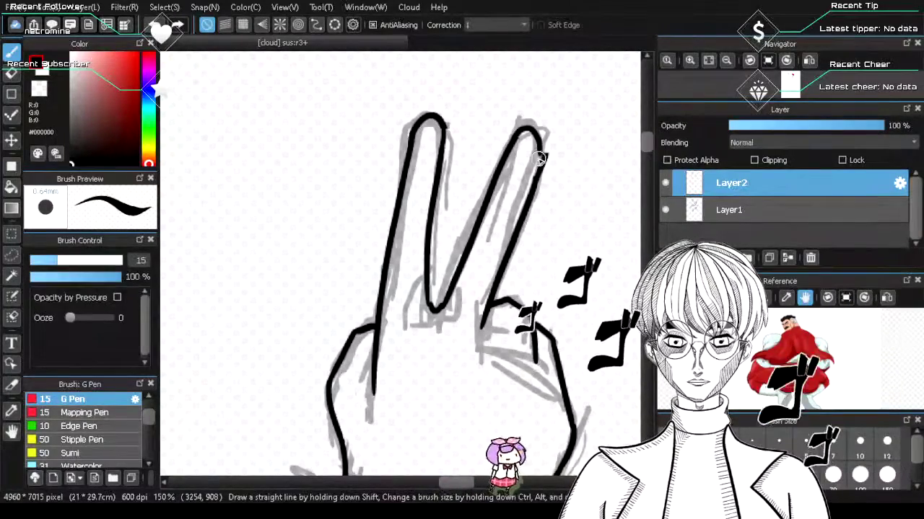
- Ink the right raised finger's rounded tip so that it connects both open sides in one smooth curve
key("ctrl+z")
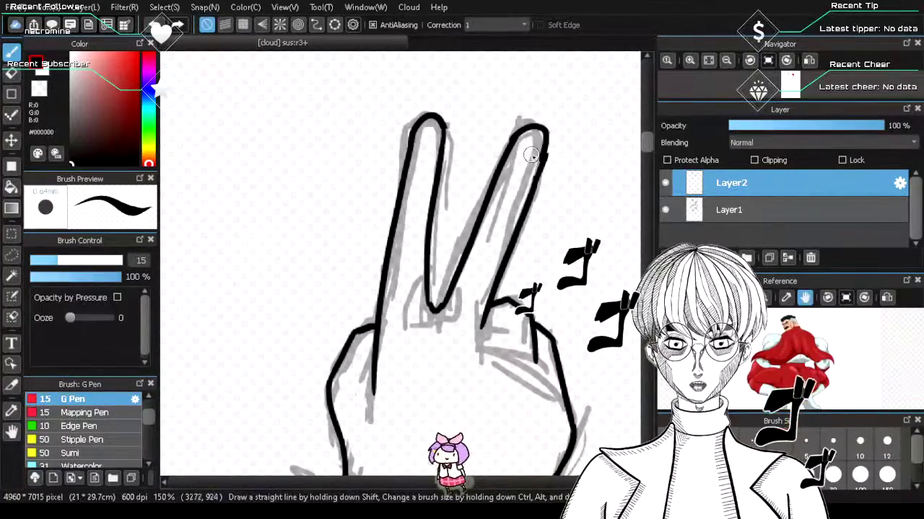
key("ctrl+z")
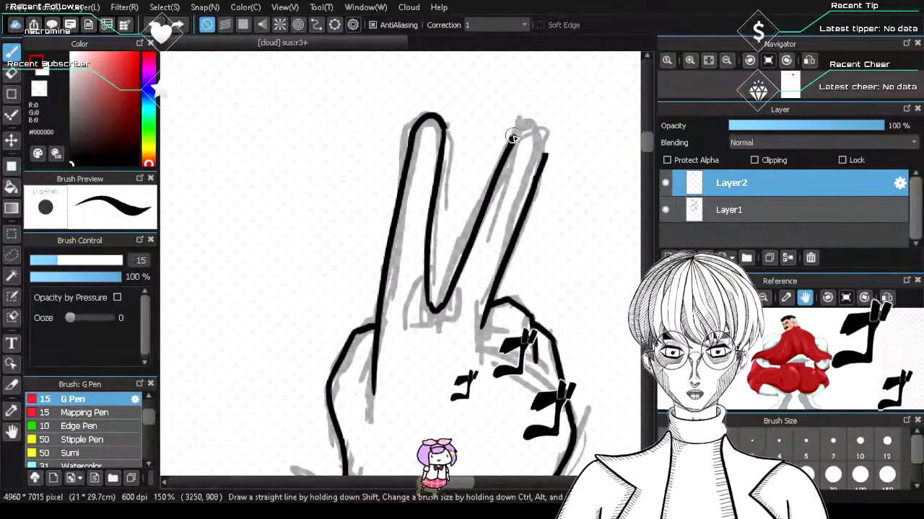
mouse_move(511, 142)
left_mouse_down()
mouse_move(545, 145)
mouse_move(538, 157)
mouse_move(511, 138)
mouse_move(535, 124)
mouse_move(539, 159)
mouse_move(512, 142)
mouse_move(541, 128)
mouse_move(542, 167)
mouse_move(526, 155)
mouse_move(538, 126)
mouse_move(541, 162)
left_mouse_up()
key("ctrl+z")
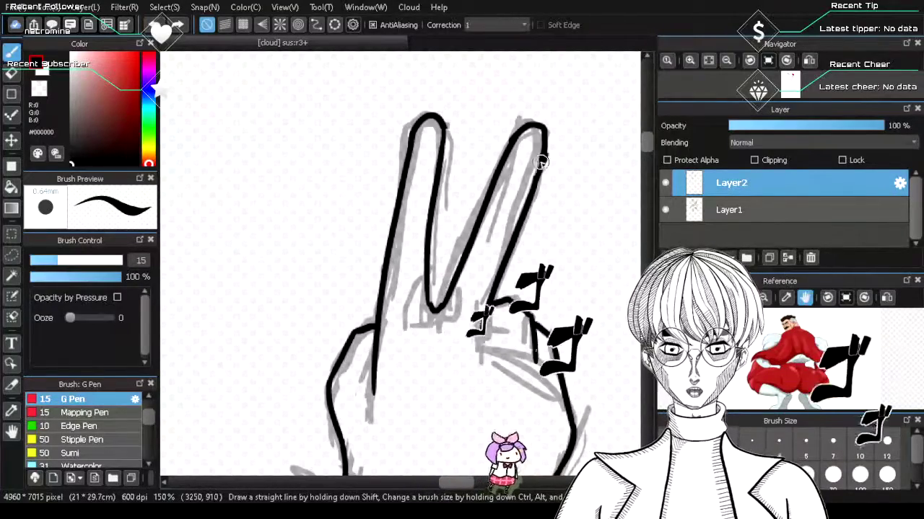
key("ctrl+z")
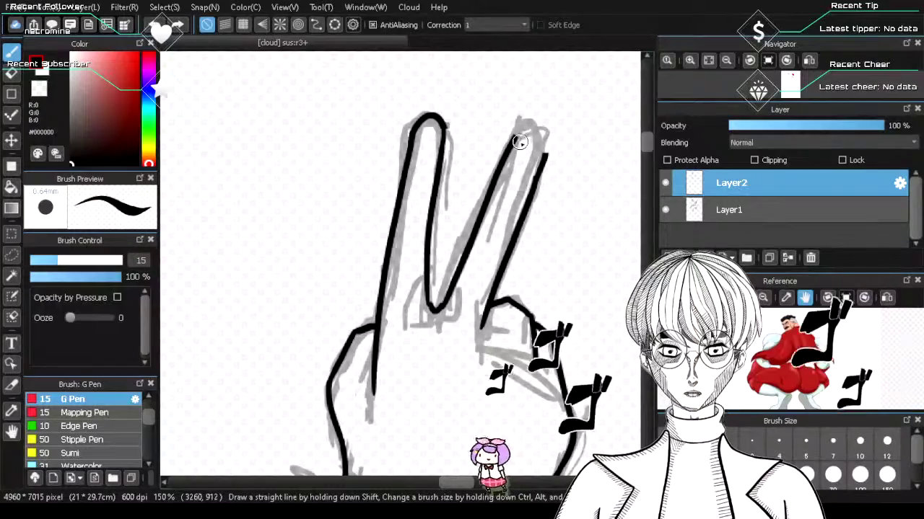
left_click_drag(515, 134, 546, 165)
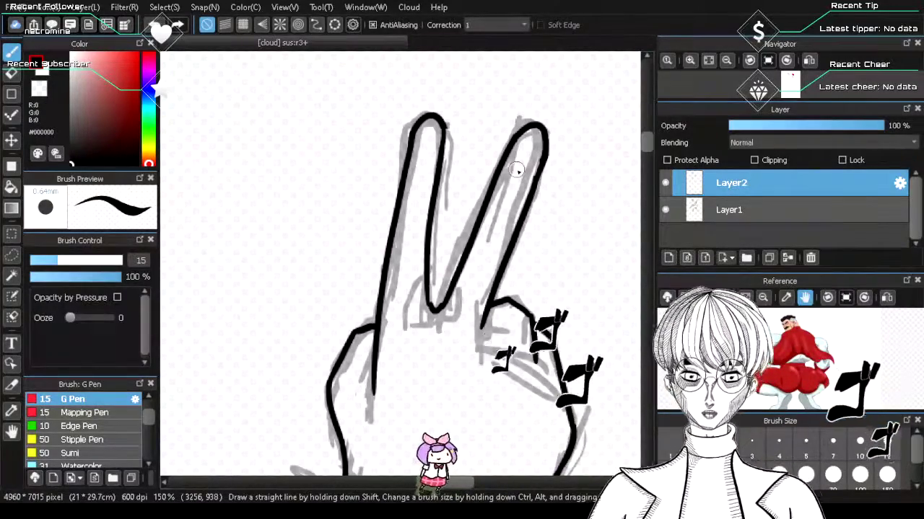
- Erase the pointed notch between the two raised fingers and re-ink it as a wider rounded curve
scroll(510, 260, "up", 2)
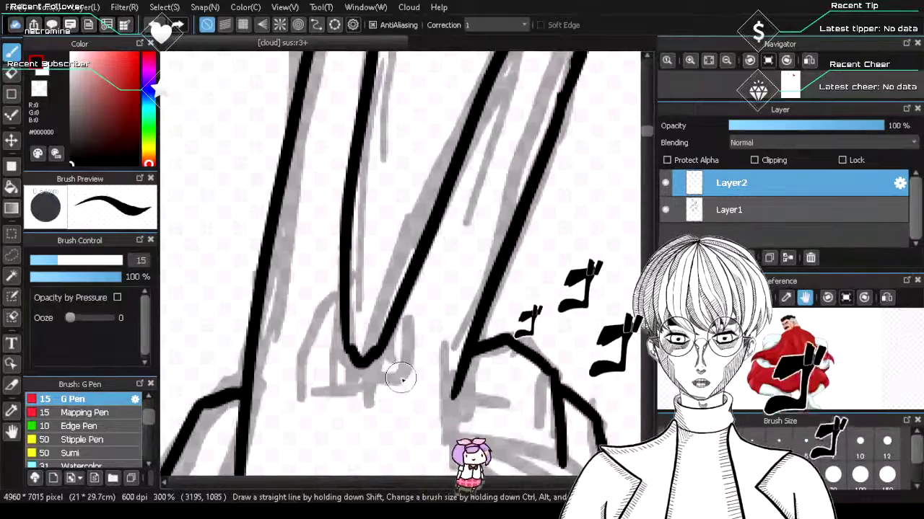
key("e")
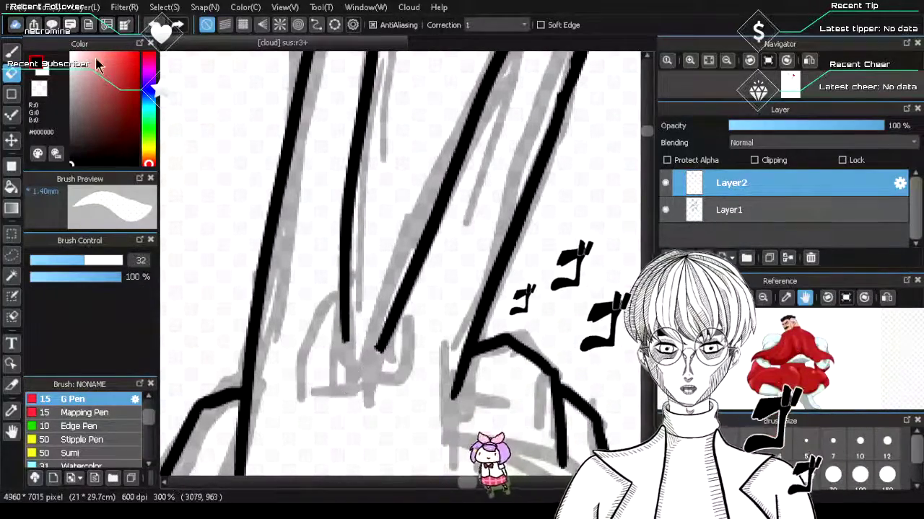
left_click(11, 52)
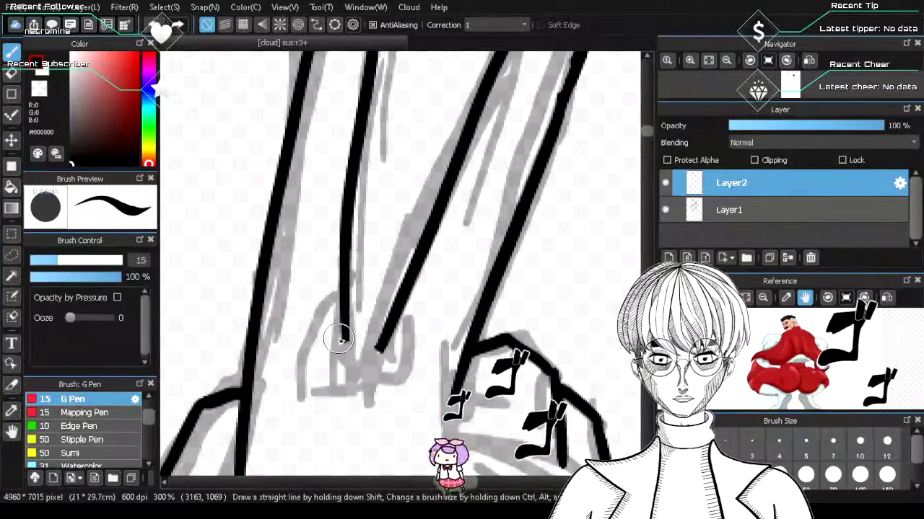
mouse_move(344, 328)
left_mouse_down()
mouse_move(378, 347)
mouse_move(362, 351)
mouse_move(377, 345)
mouse_move(344, 335)
mouse_move(378, 342)
mouse_move(348, 339)
mouse_move(355, 347)
mouse_move(381, 342)
left_mouse_up()
key("ctrl+z")
key("ctrl+z")
key("ctrl+z")
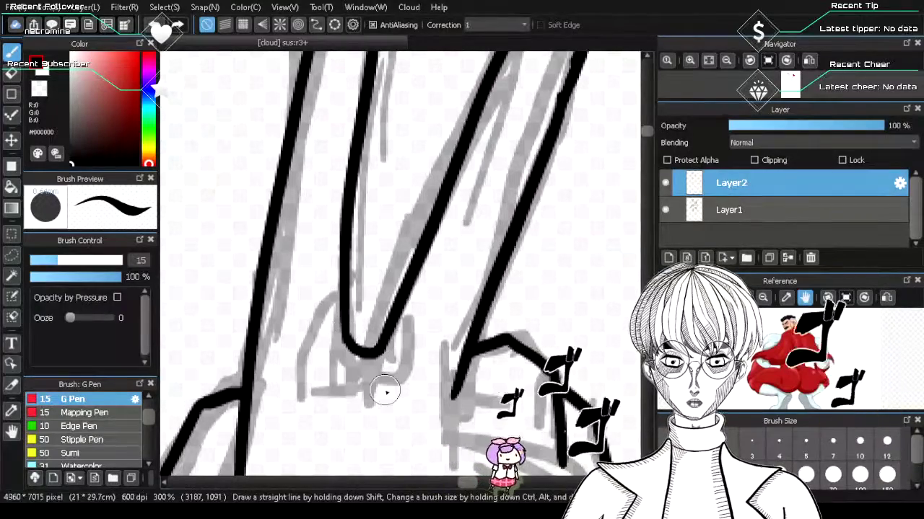
- Try to ink a short line for the folded finger's left edge, below the base of the right raised finger
scroll(385, 390, "down", 5)
scroll(380, 451, "up", 3)
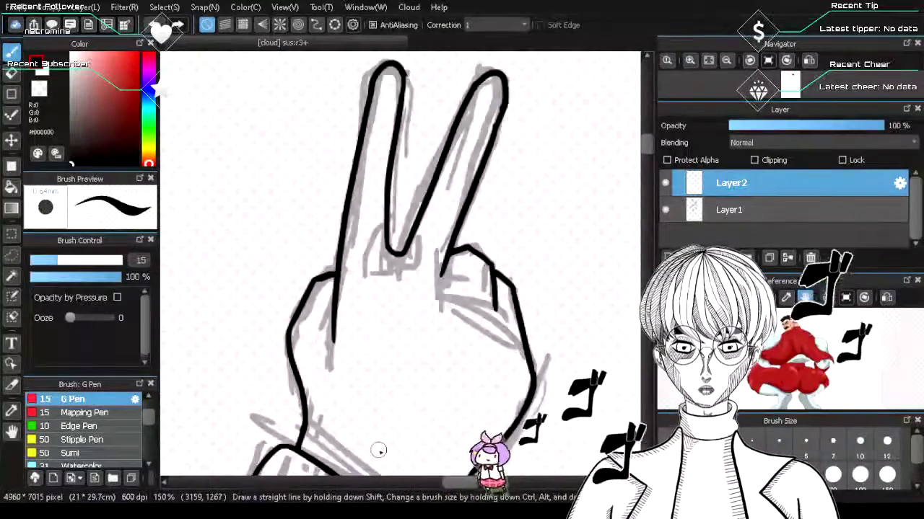
scroll(381, 453, "down", 3)
scroll(380, 453, "down", 1)
scroll(404, 411, "up", 4)
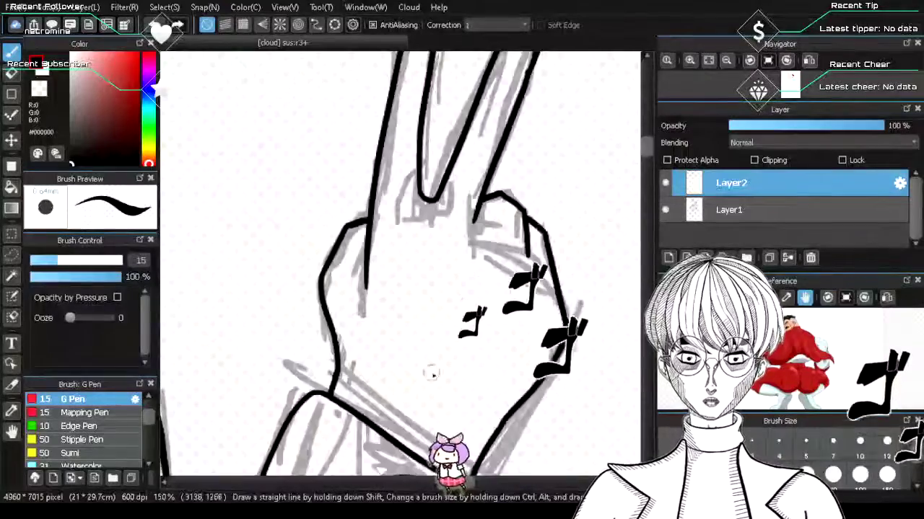
scroll(509, 299, "down", 1)
scroll(509, 299, "up", 3)
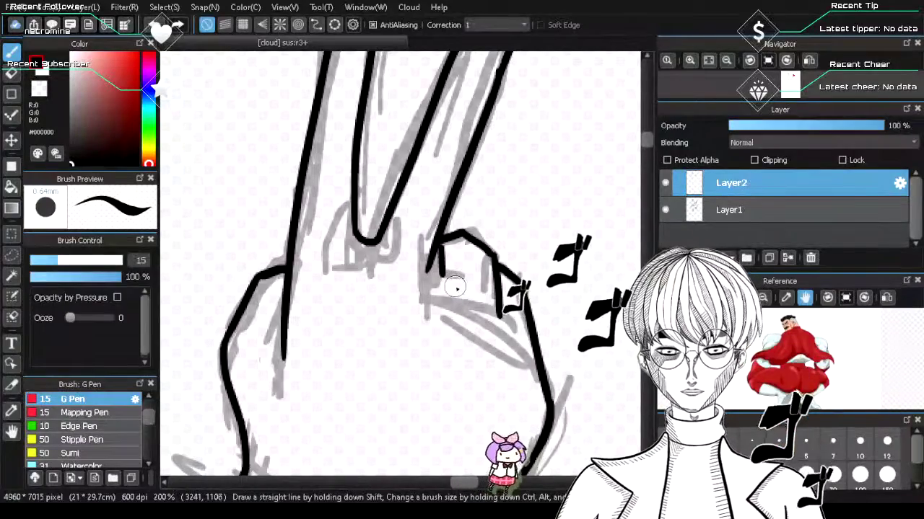
key("ctrl+z")
left_click_drag(439, 272, 432, 288)
key("ctrl+z")
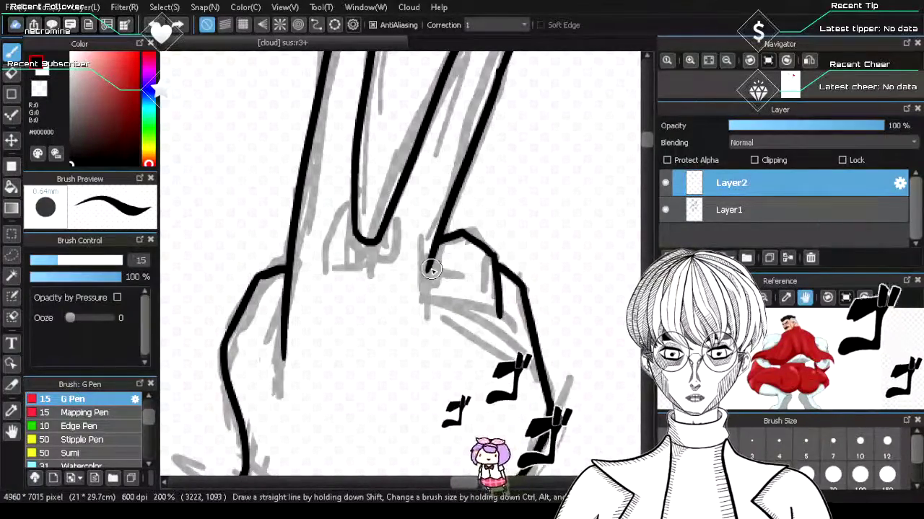
left_click_drag(452, 247, 433, 288)
key("ctrl+z")
- Erase the slanted end of the right raised finger's line and ink a short vertical edge down the folded finger's left side
key("e")
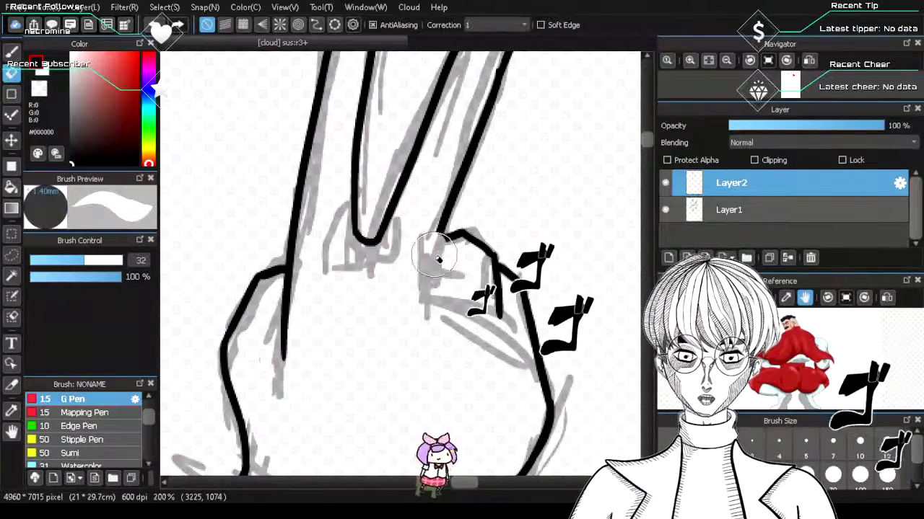
left_click(12, 52)
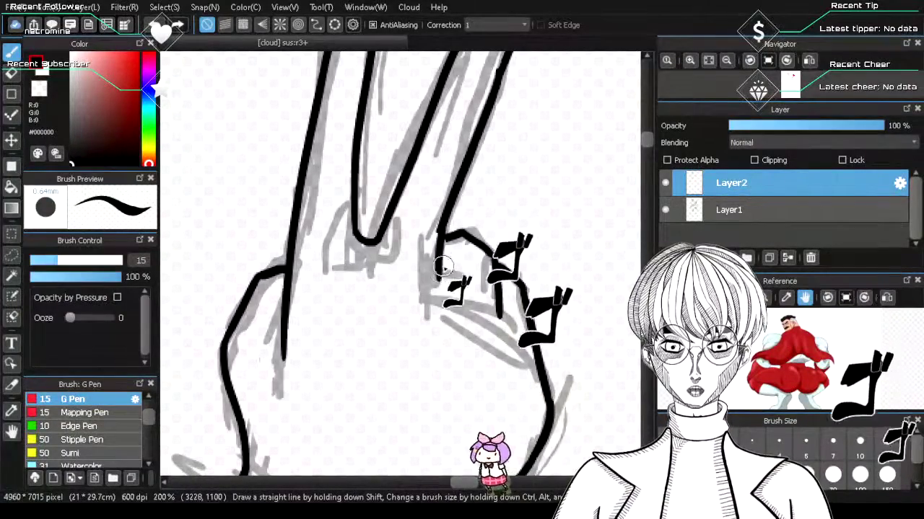
left_click_drag(441, 229, 438, 284)
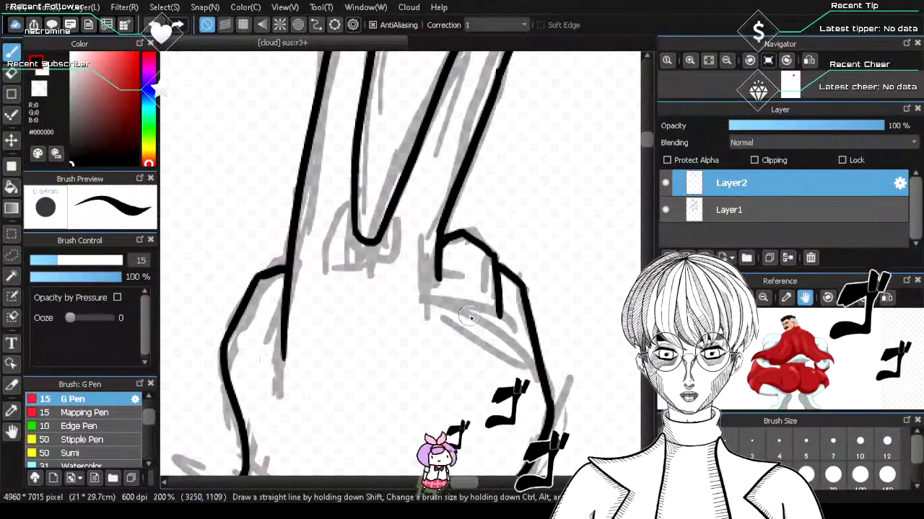
scroll(460, 329, "down", 4)
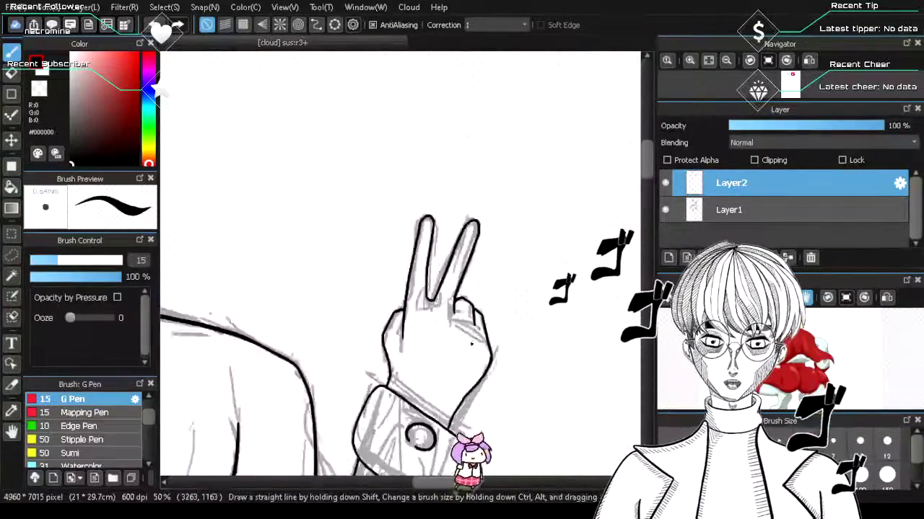
scroll(465, 336, "up", 5)
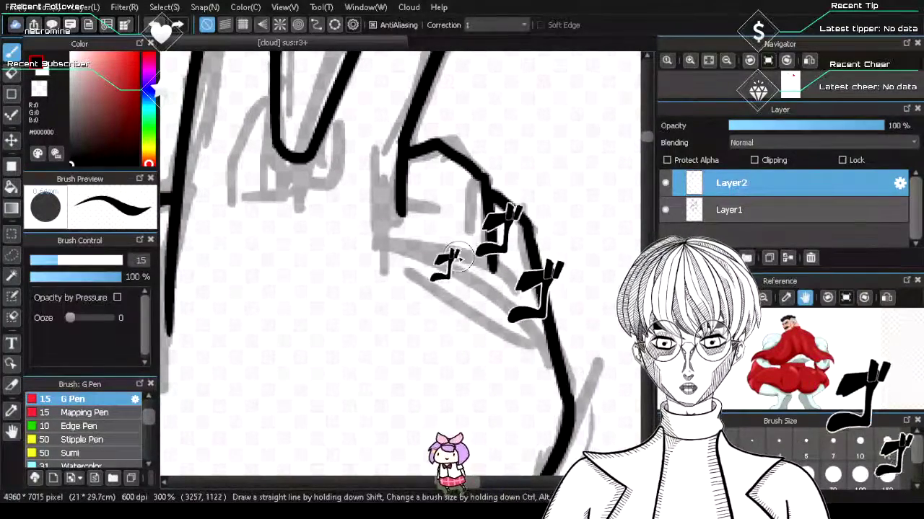
scroll(459, 258, "down", 8)
scroll(433, 470, "down", 3)
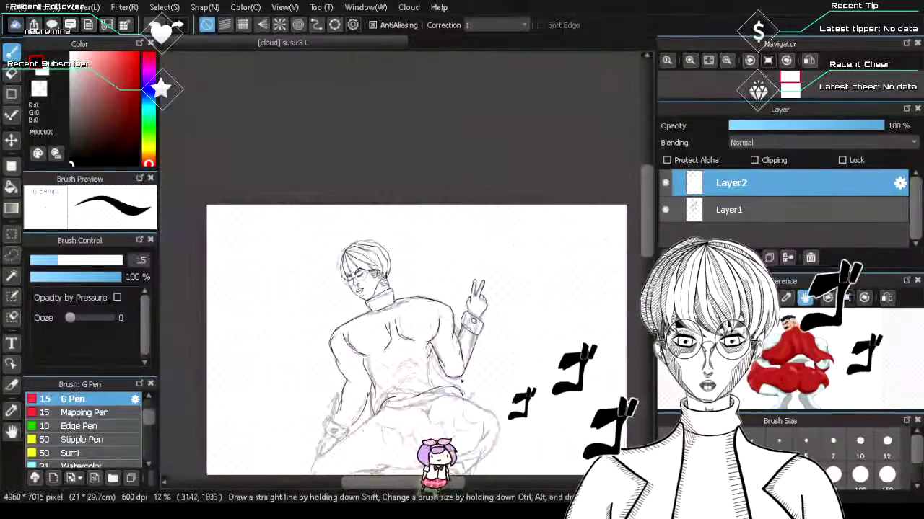
scroll(415, 430, "up", 3)
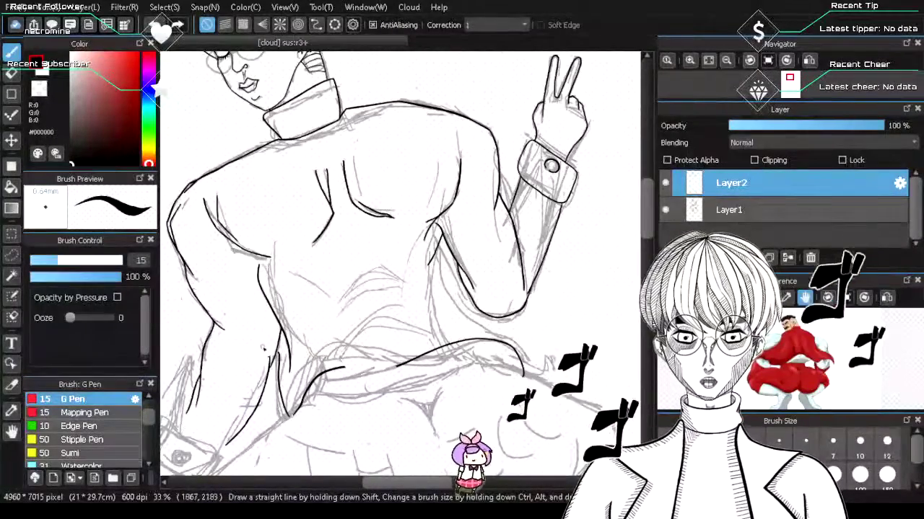
- Erase the inked button circle on the raised arm's cuff with the size 32 eraser
scroll(566, 154, "up", 3)
scroll(568, 160, "up", 2)
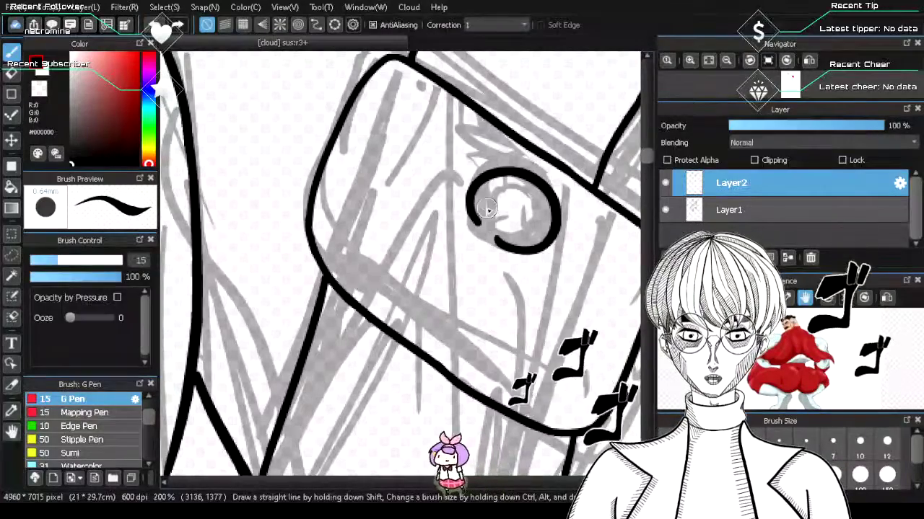
scroll(494, 210, "up", 1)
key("e")
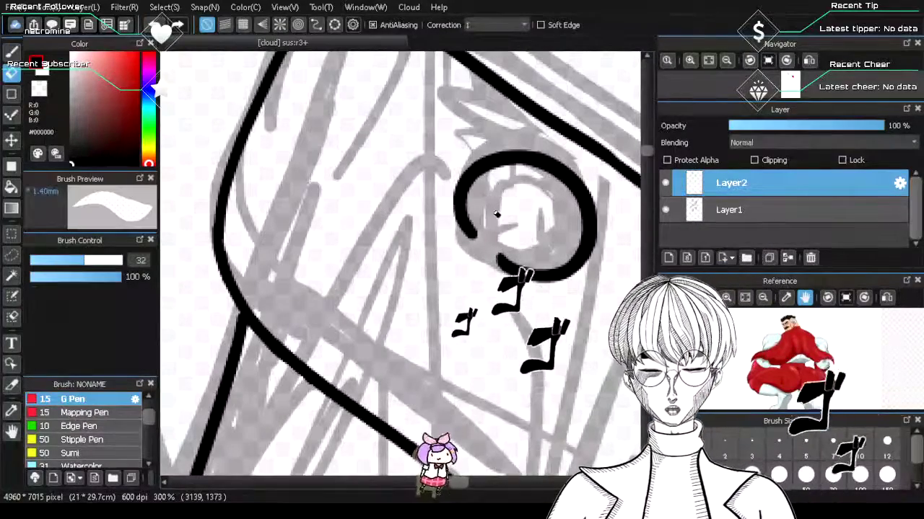
mouse_move(484, 221)
left_mouse_down()
mouse_move(523, 201)
mouse_move(499, 182)
mouse_move(473, 210)
mouse_move(530, 256)
left_mouse_up()
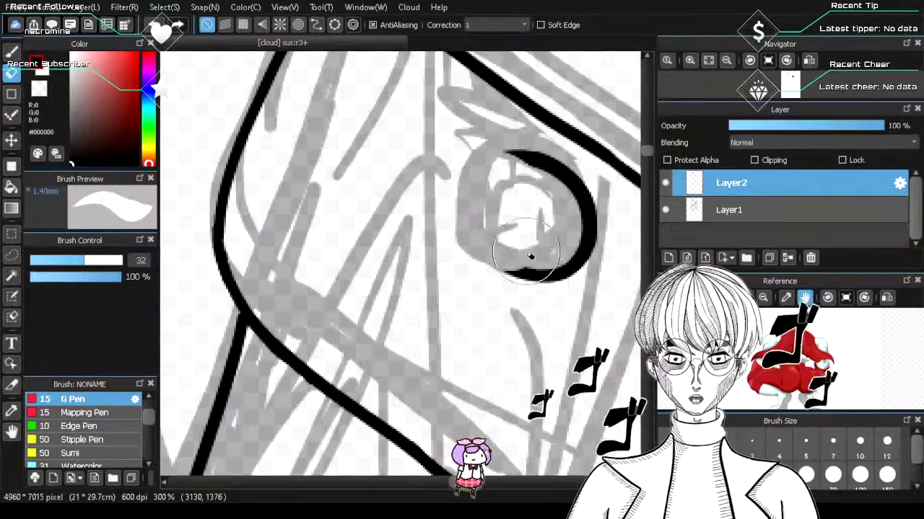
mouse_move(549, 194)
left_mouse_down()
mouse_move(528, 244)
mouse_move(568, 248)
mouse_move(585, 233)
mouse_move(586, 218)
mouse_move(520, 165)
mouse_move(572, 209)
left_mouse_up()
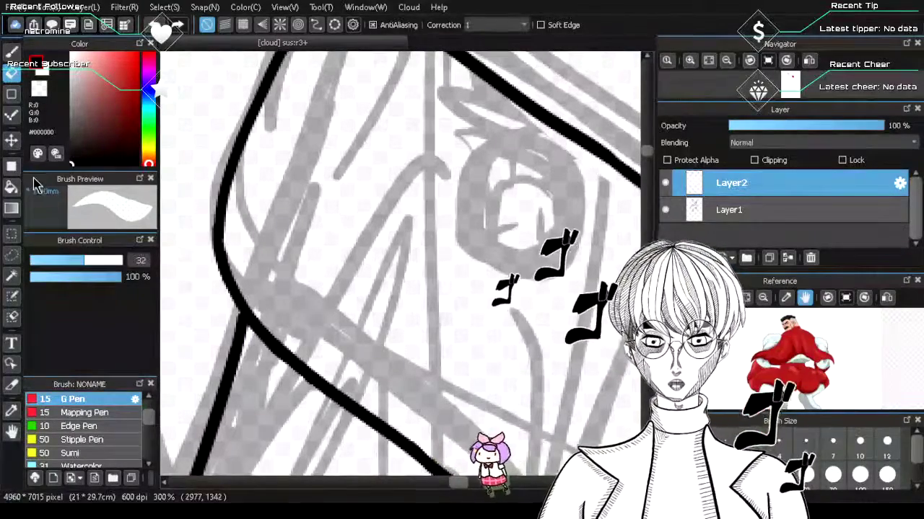
- Try several size 15 ellipse outlines over the sketched cuff button, settling on a thick round ring
key("b")
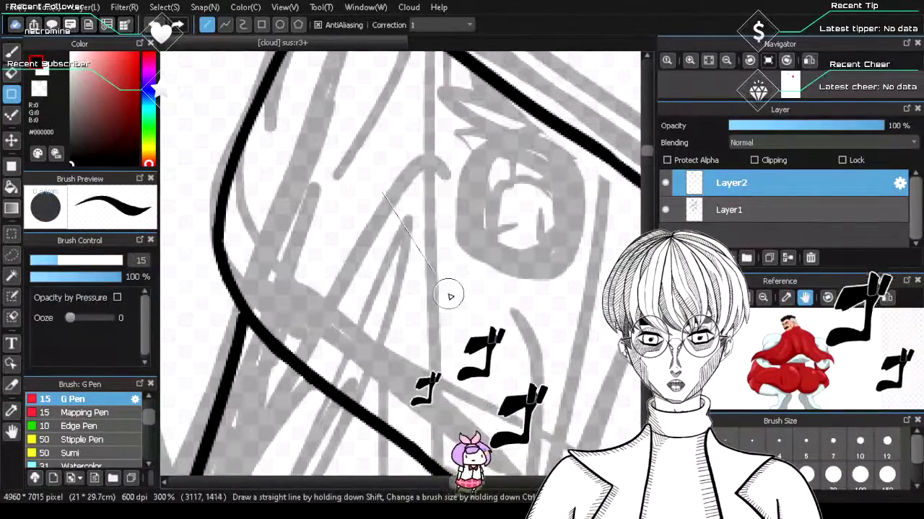
left_click_drag(375, 189, 446, 297)
key("ctrl+z")
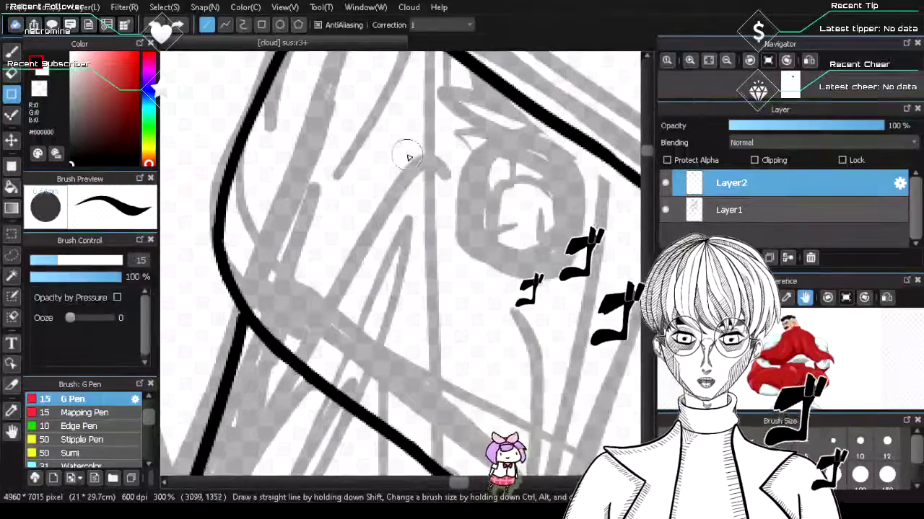
left_click(280, 25)
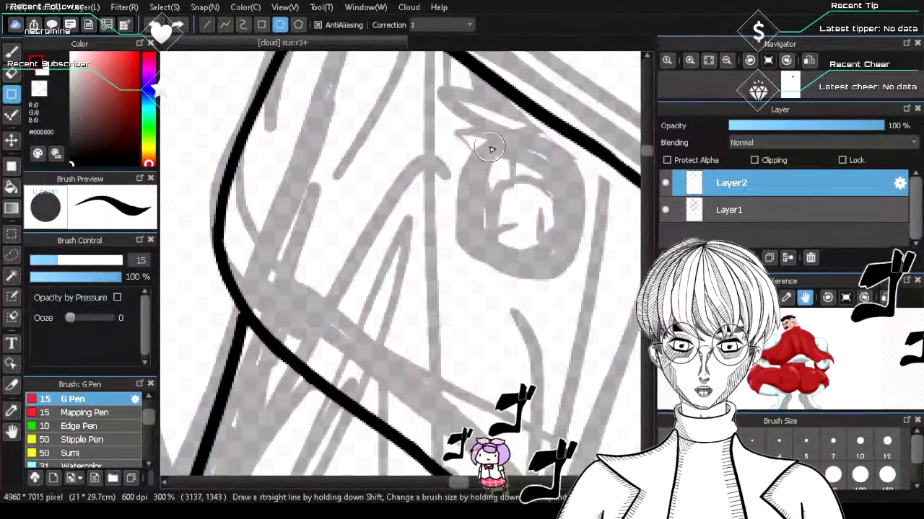
mouse_move(491, 149)
left_mouse_down()
mouse_move(541, 249)
mouse_move(567, 248)
left_mouse_up()
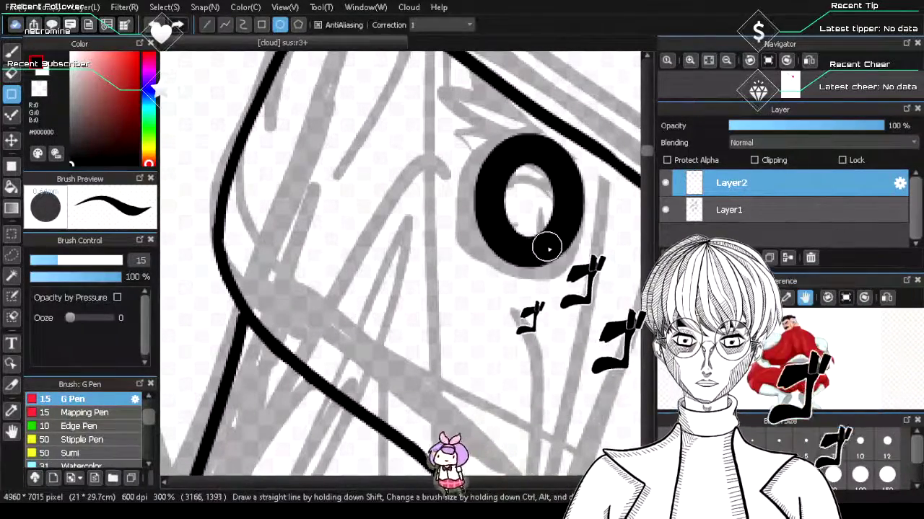
key("ctrl+z")
left_click_drag(475, 147, 570, 263)
key("ctrl+z")
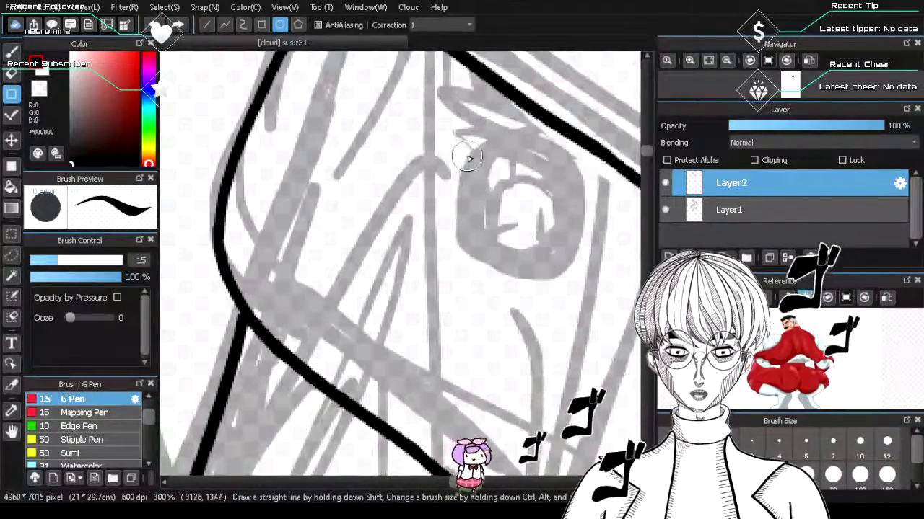
left_click_drag(520, 209, 556, 243)
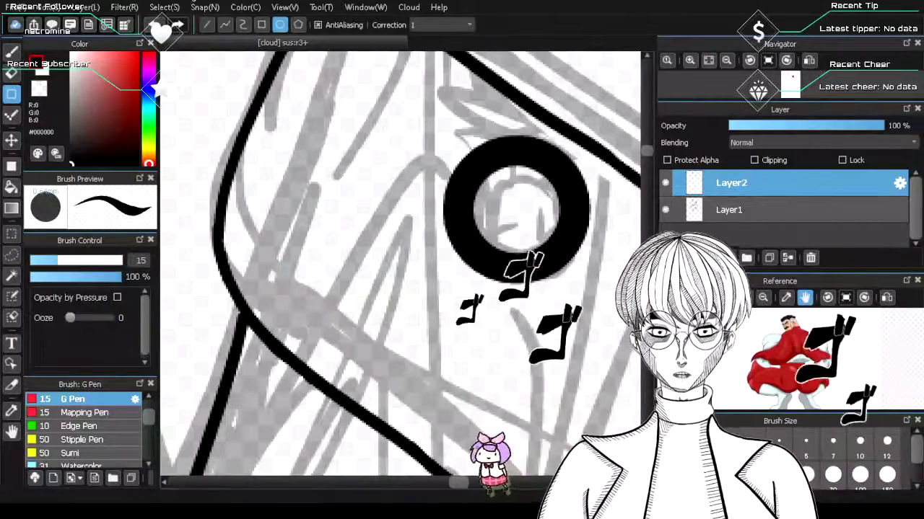
- Try to fill the inside of the thick button ring with solid black, undoing any fill that spreads past its edge
left_click(11, 187)
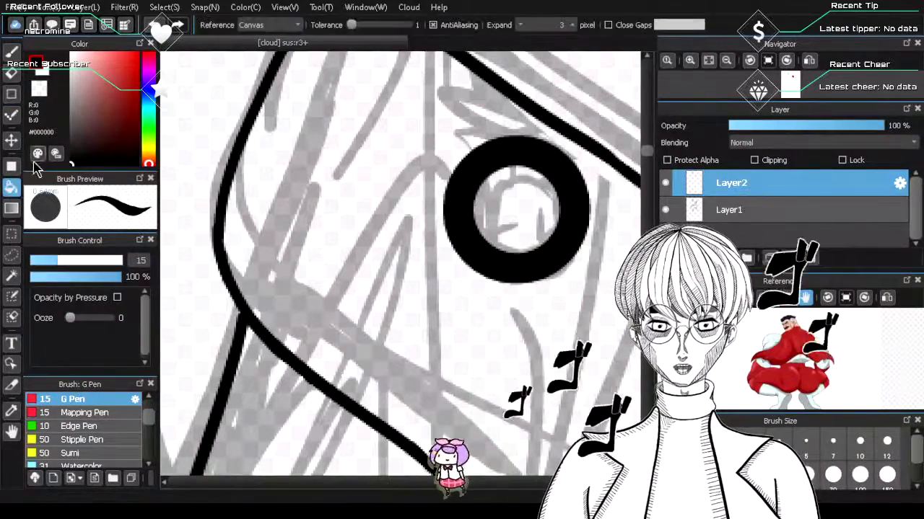
left_click(511, 196)
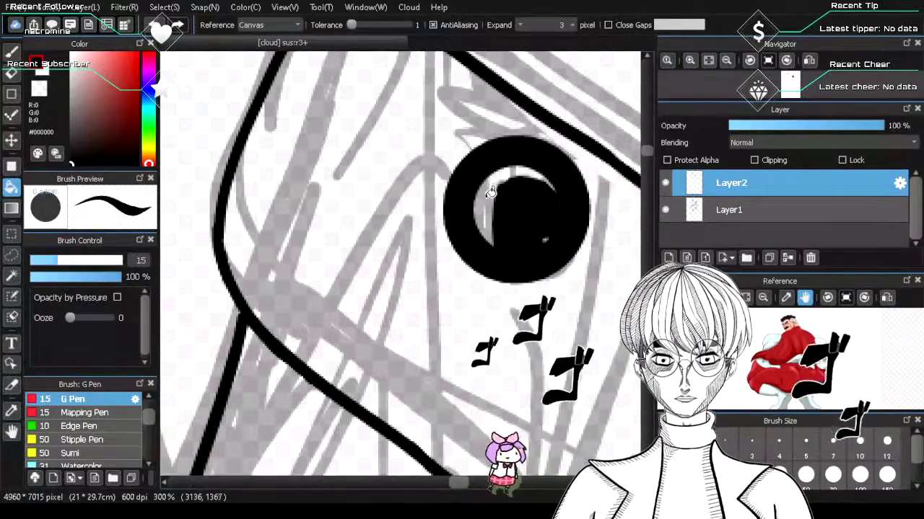
left_click(490, 192)
left_click(517, 173)
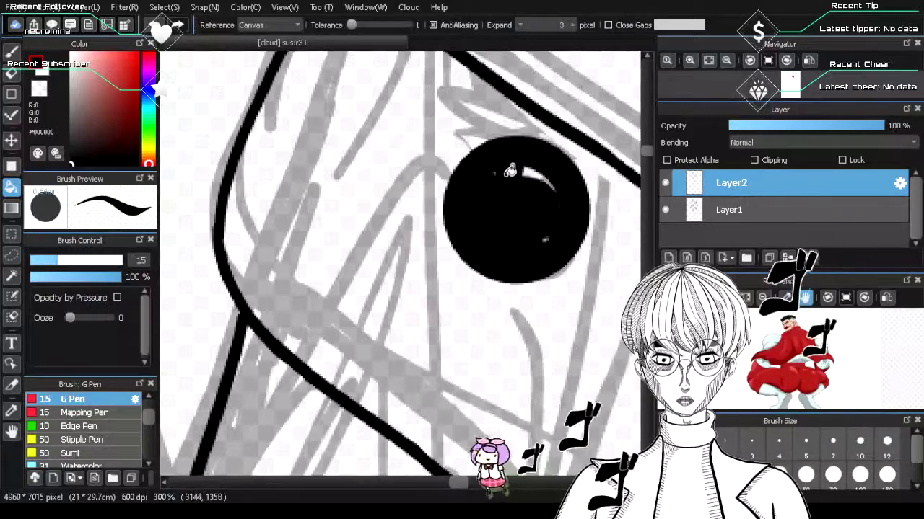
left_click(542, 178)
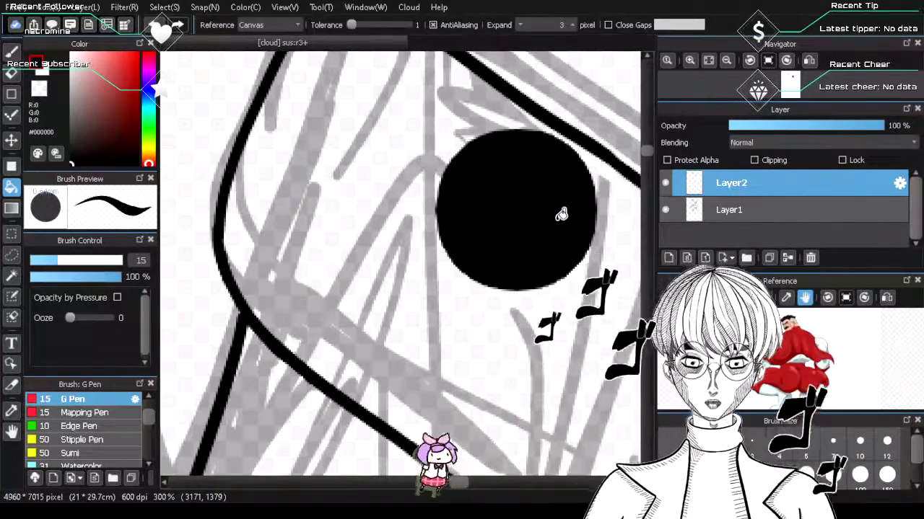
key("ctrl+z")
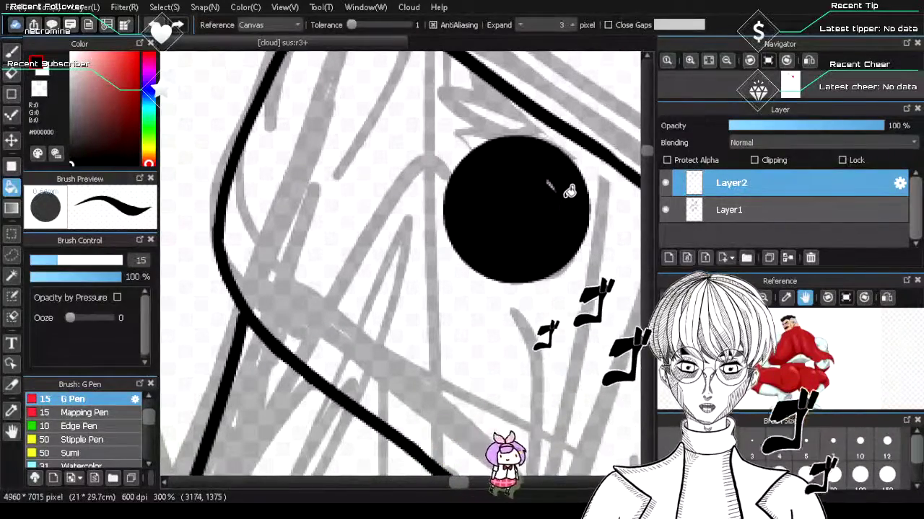
left_click(554, 176)
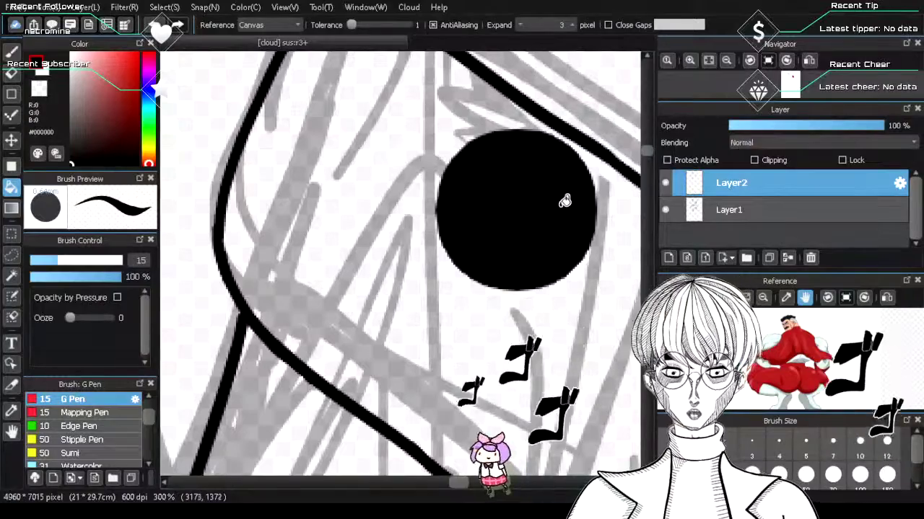
key("ctrl+z")
- Try to draw a size 15 circle outline around the filled black button
key("b")
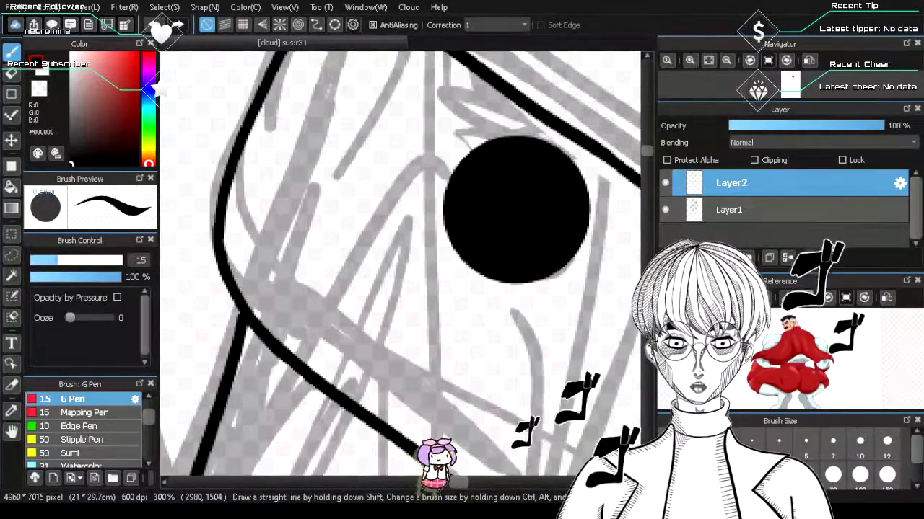
scroll(553, 211, "up", 3)
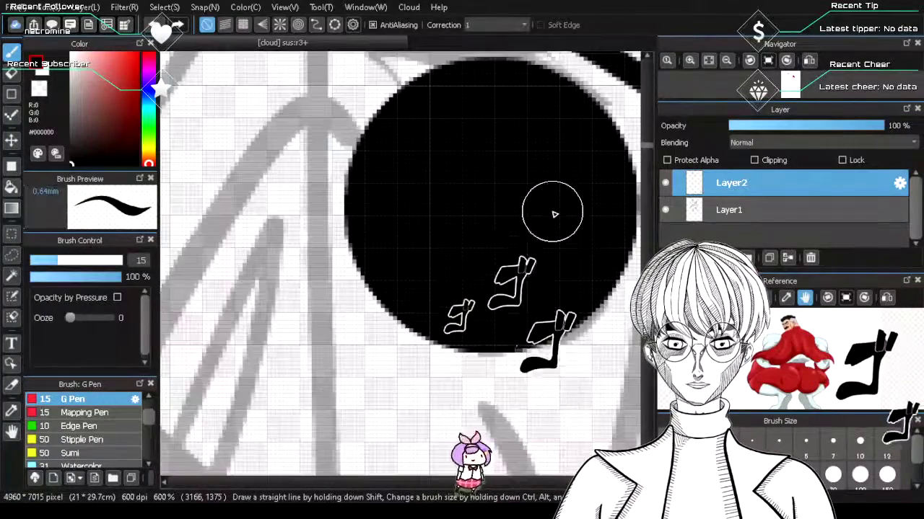
scroll(552, 213, "down", 2)
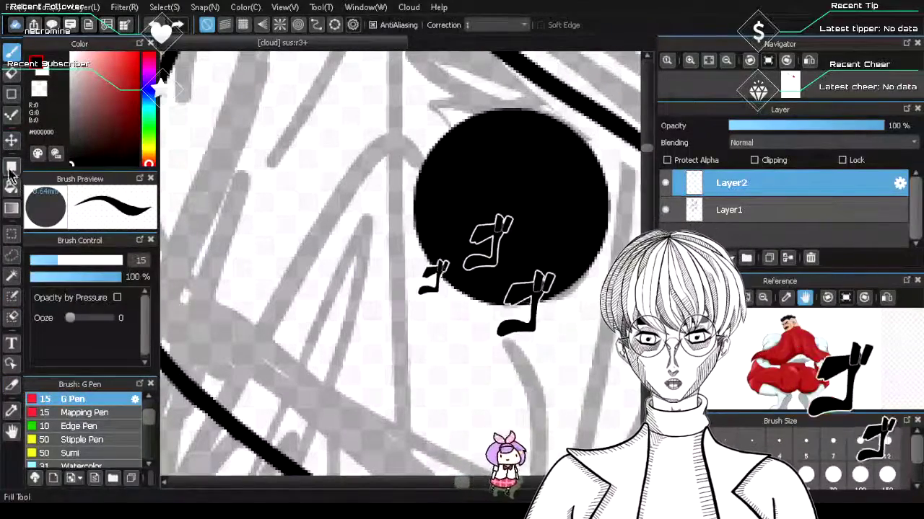
left_click(11, 94)
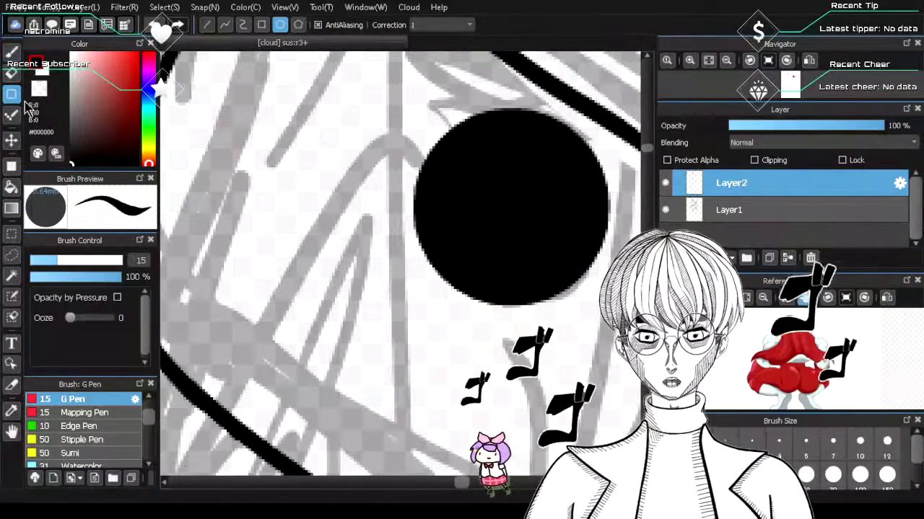
left_click_drag(416, 100, 618, 326)
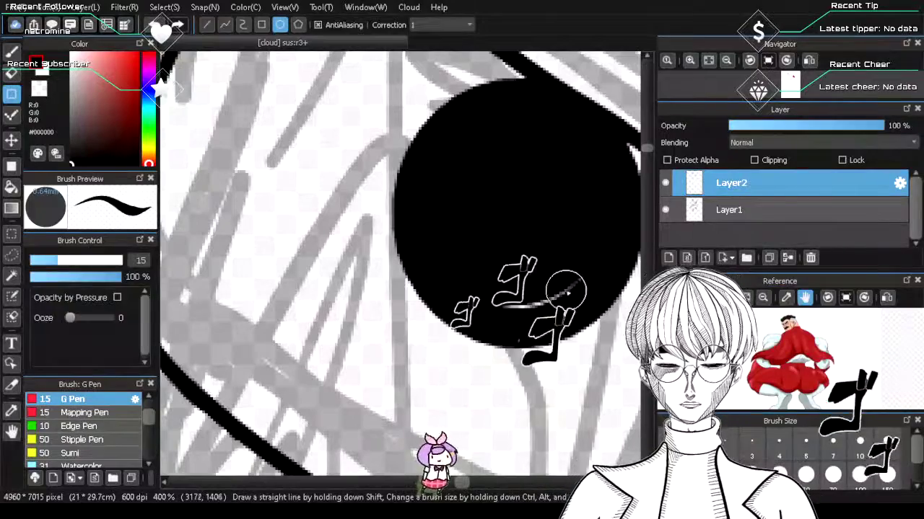
key("ctrl+z")
- Set the G Pen size to 3.8 and try thin circle outlines around the filled black button
left_click_drag(61, 264, 39, 267)
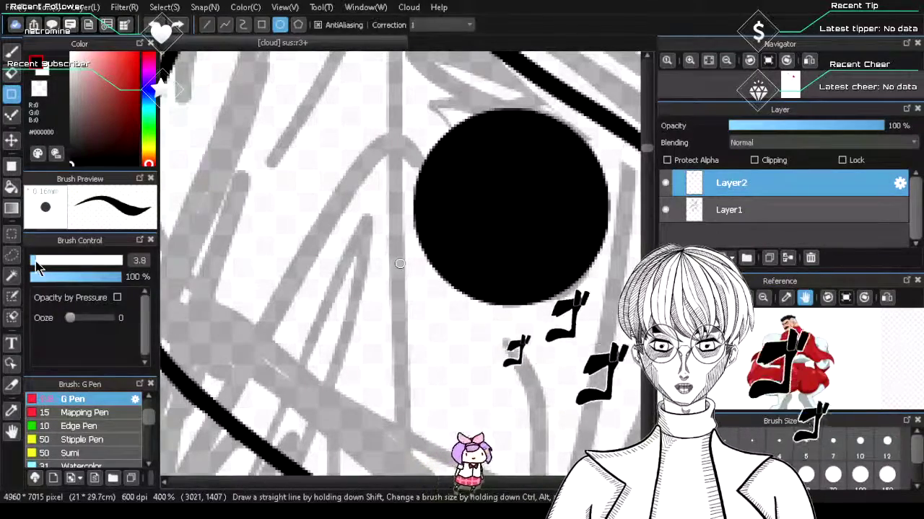
left_click_drag(408, 79, 557, 253)
left_click_drag(424, 119, 625, 330)
key("ctrl+z")
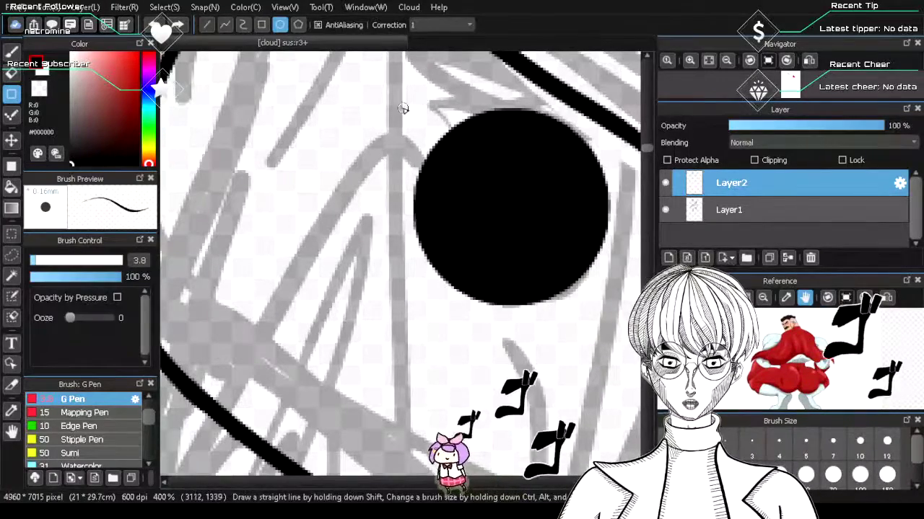
left_click_drag(395, 87, 632, 341)
key("ctrl+z")
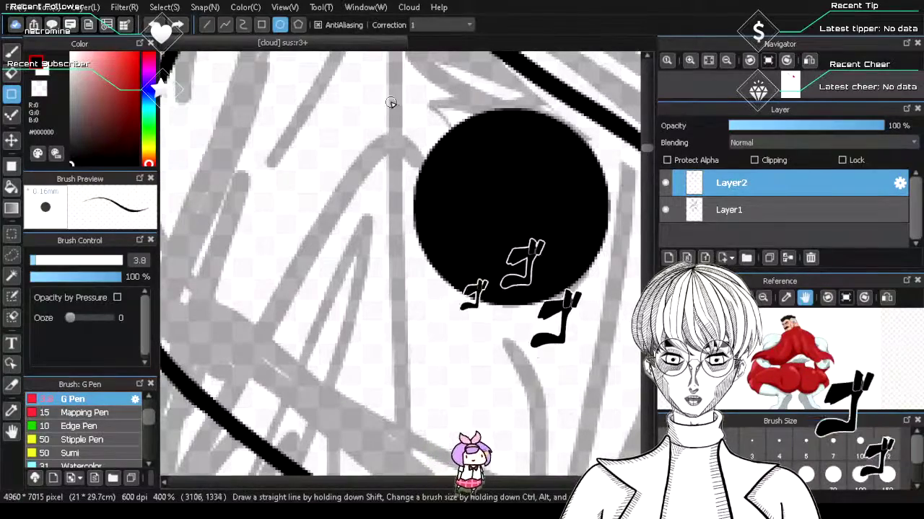
- Retry the thin circle around the black button until it forms a ring with an even gap
left_click_drag(392, 103, 625, 323)
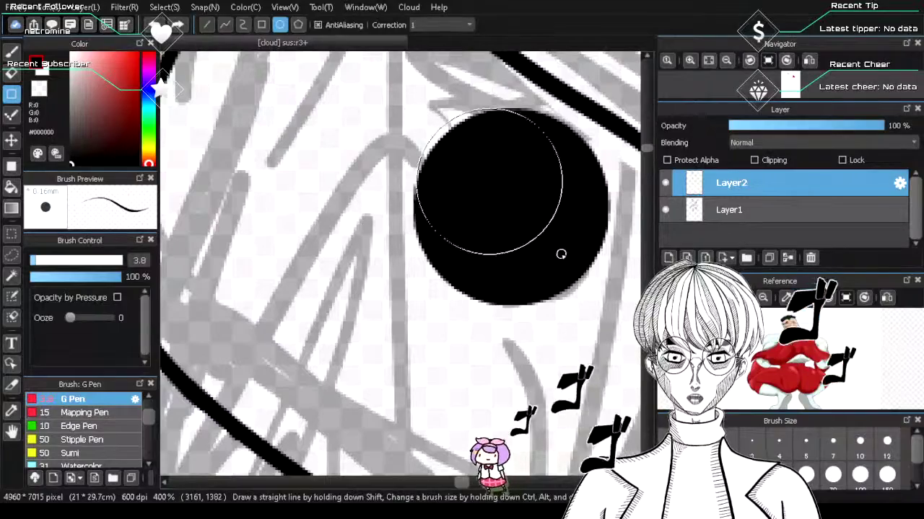
left_click_drag(619, 326, 619, 326)
left_click_drag(411, 106, 616, 304)
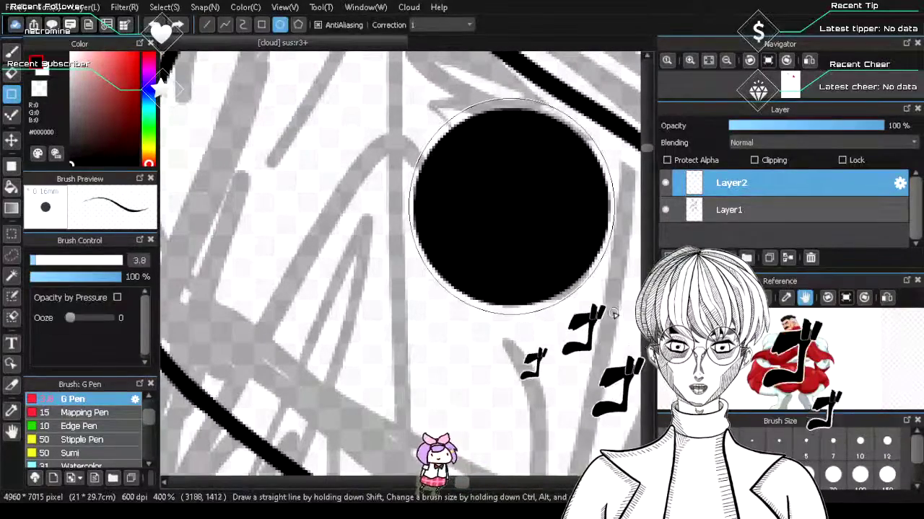
left_click_drag(614, 313, 612, 312)
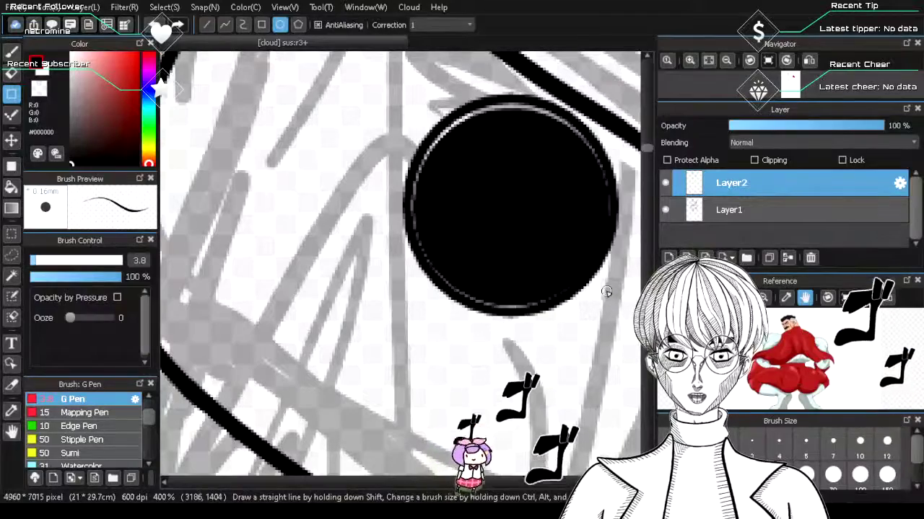
key("ctrl+z")
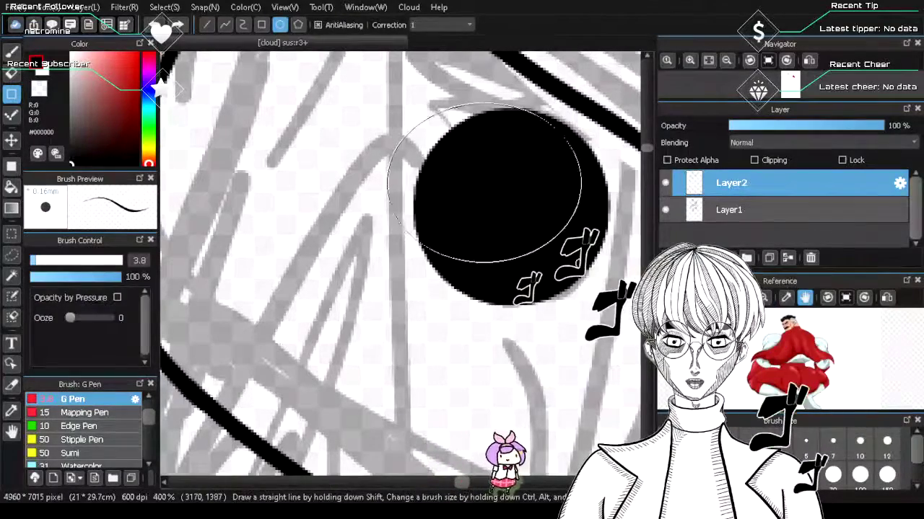
left_click_drag(629, 318, 628, 316)
key("ctrl+z")
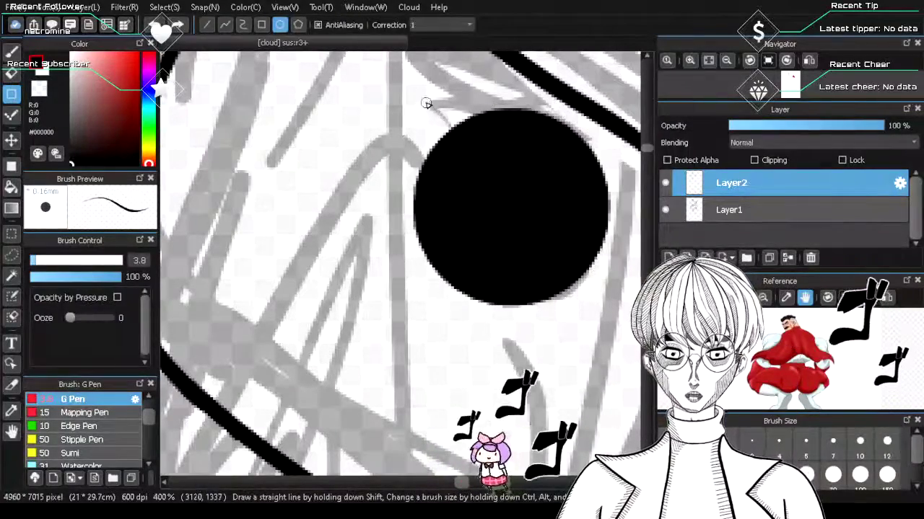
left_click_drag(474, 164, 608, 310)
key("ctrl+z")
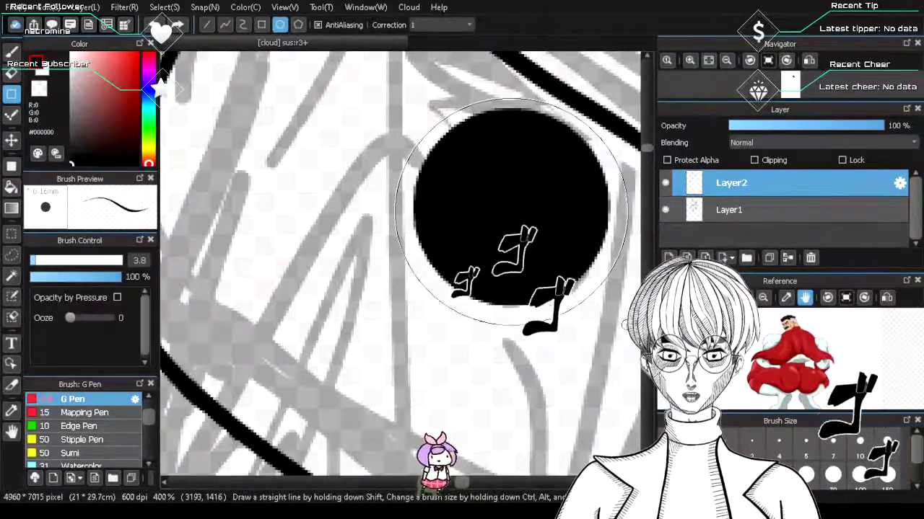
left_click_drag(623, 325, 619, 317)
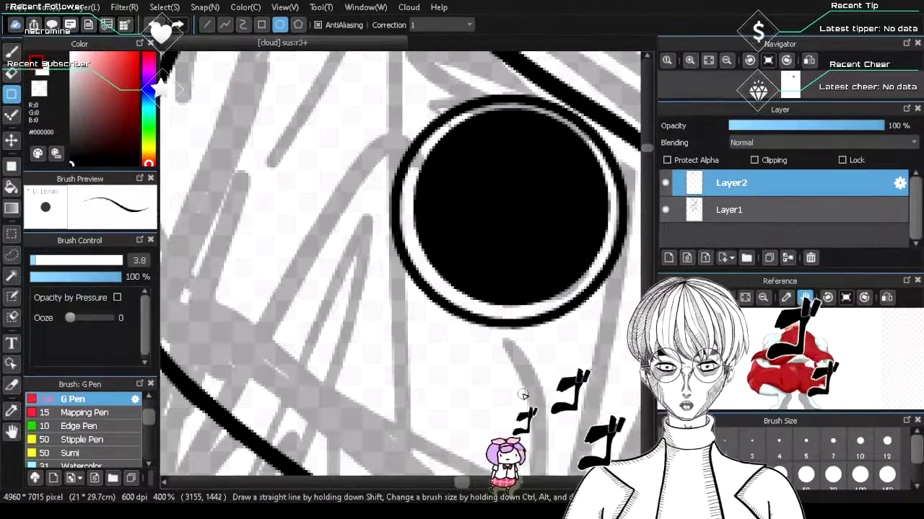
- Undo the thin outer ring, the black fill and the thick button circle
scroll(522, 395, "down", 4)
scroll(509, 395, "up", 4)
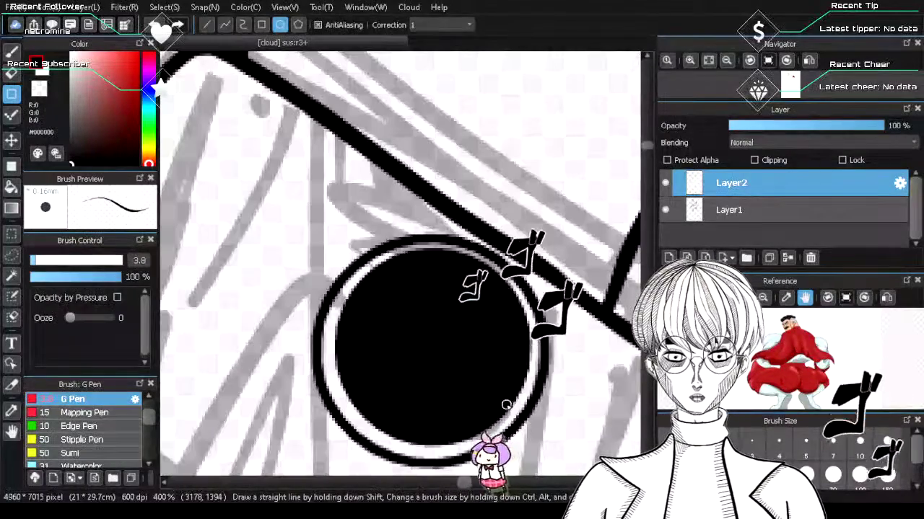
key("ctrl+z")
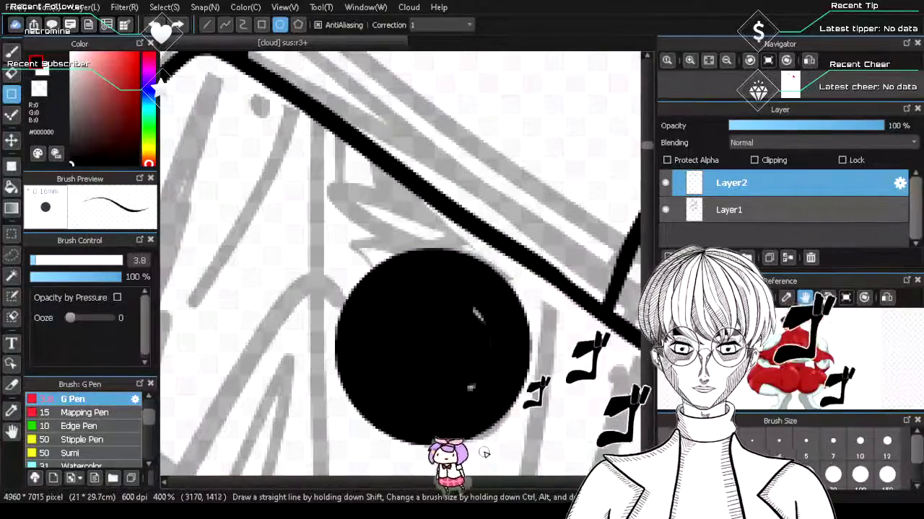
key("ctrl+z")
key("ctrl+z")
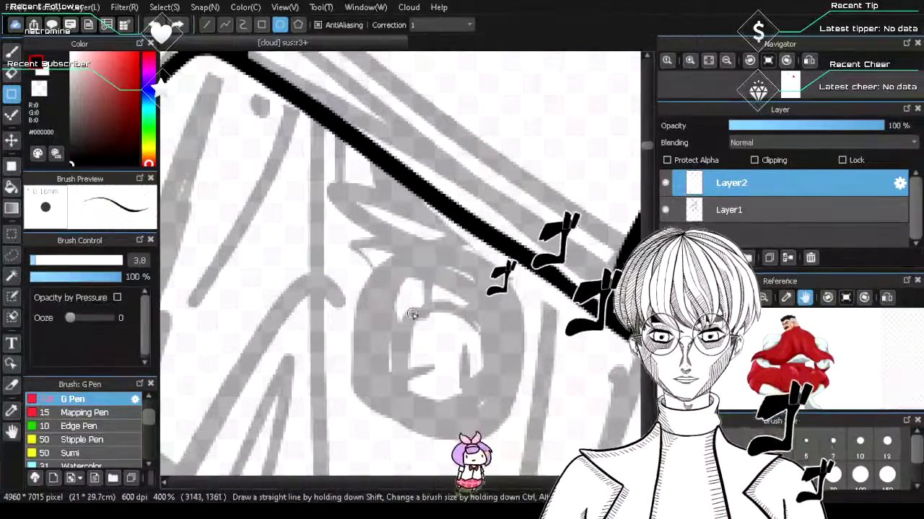
- Draw two thin concentric circles over the sketched button, a small one centred inside a larger ring
left_click_drag(443, 344, 451, 352)
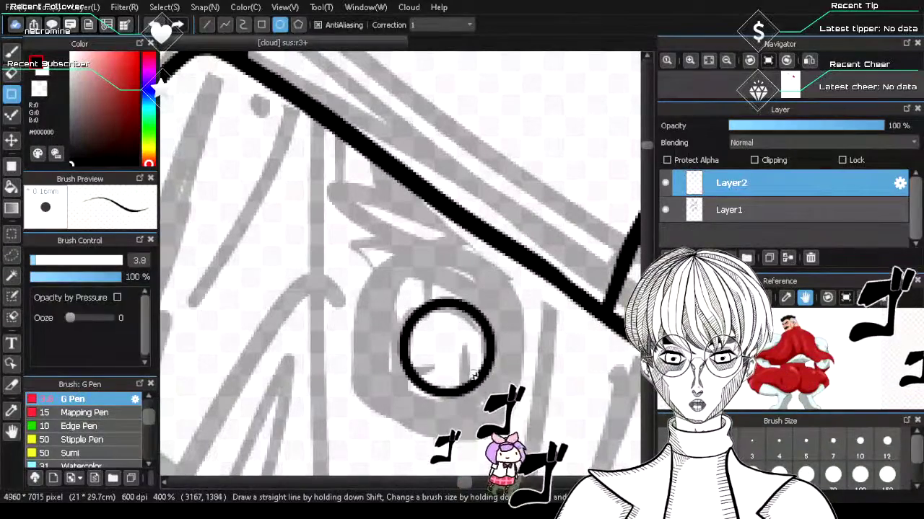
key("ctrl+z")
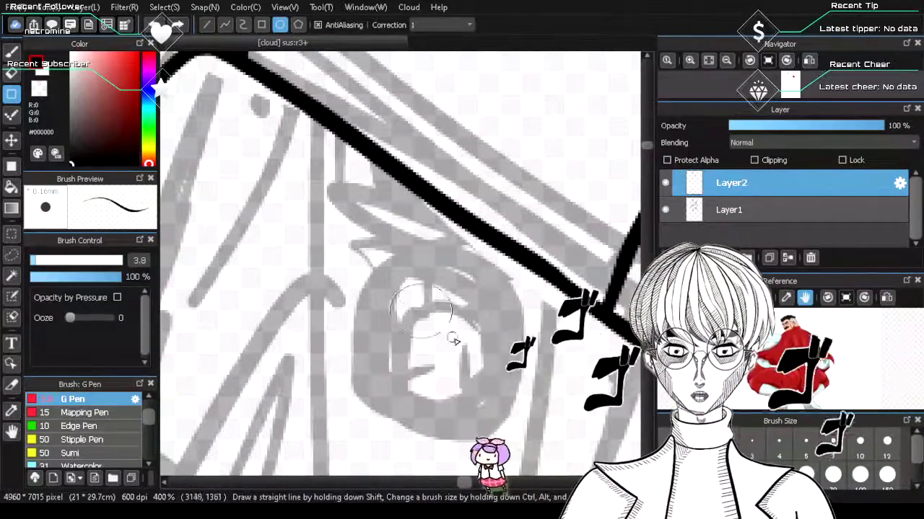
left_click_drag(415, 310, 484, 377)
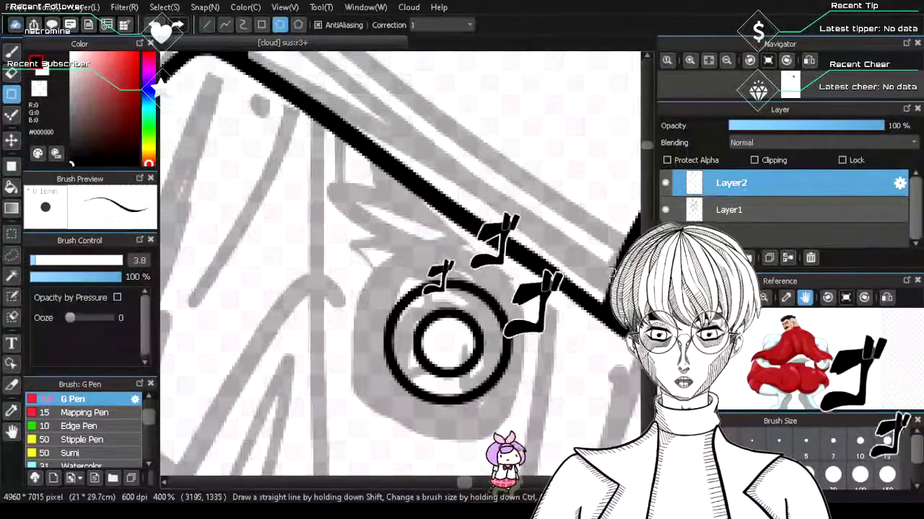
- Hide the rough sketch on Layer1 and fill the button's inner circle with black on Layer2
left_click(665, 209)
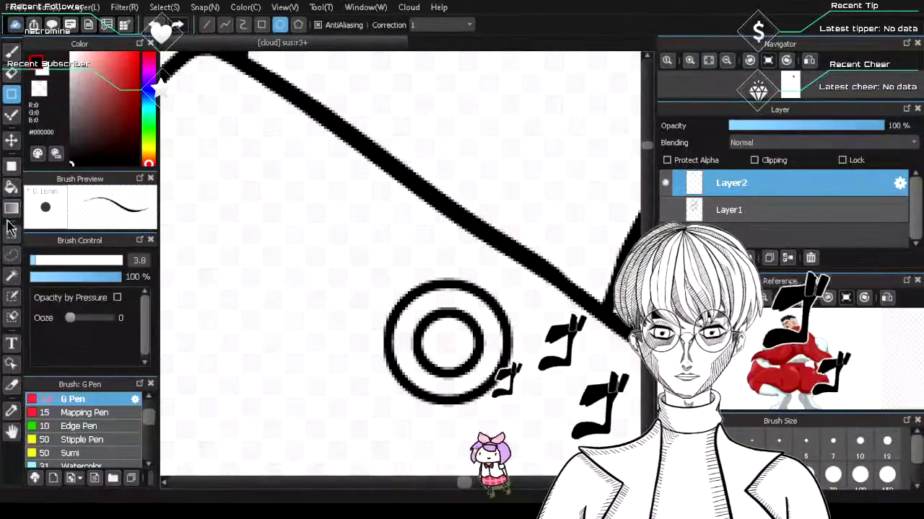
left_click(9, 189)
left_click(440, 335)
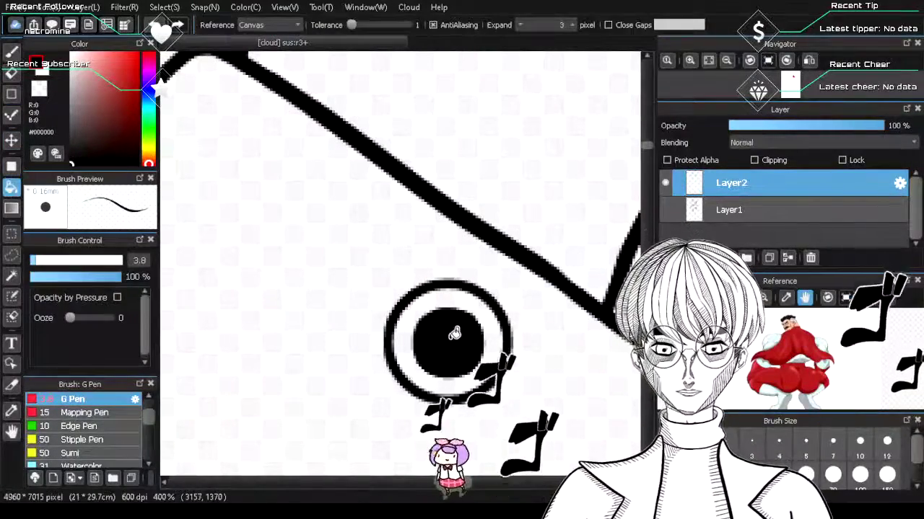
- Undo the raised cuff button's black centre and both of its concentric circles
scroll(440, 360, "up", 3)
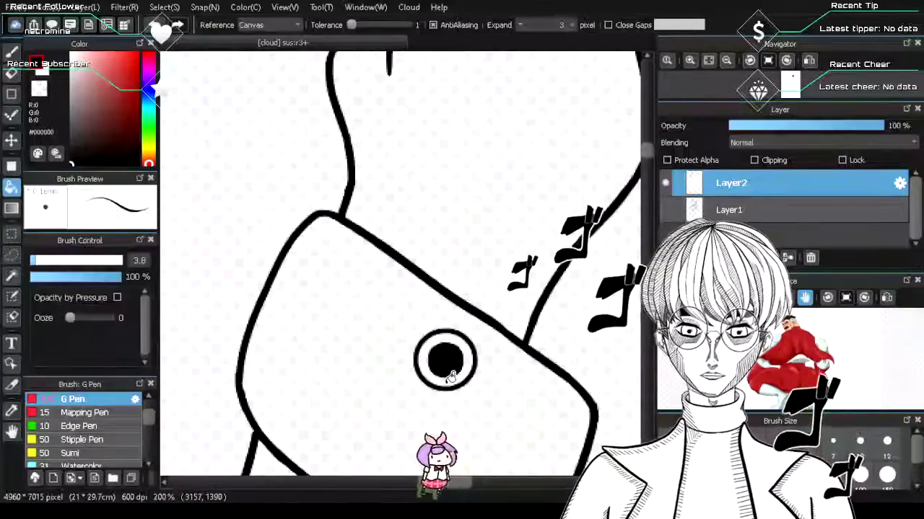
scroll(447, 381, "down", 4)
scroll(451, 389, "up", 1)
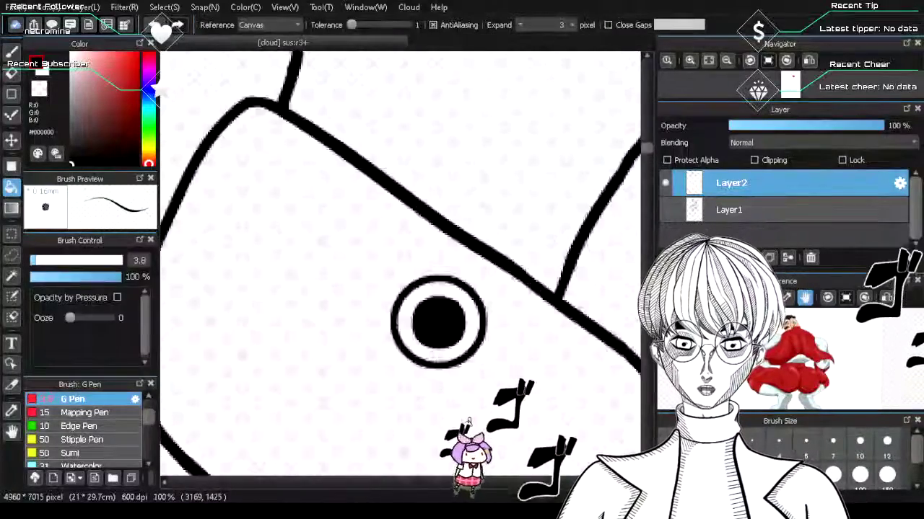
scroll(440, 321, "down", 2)
scroll(453, 393, "down", 2)
scroll(447, 397, "up", 5)
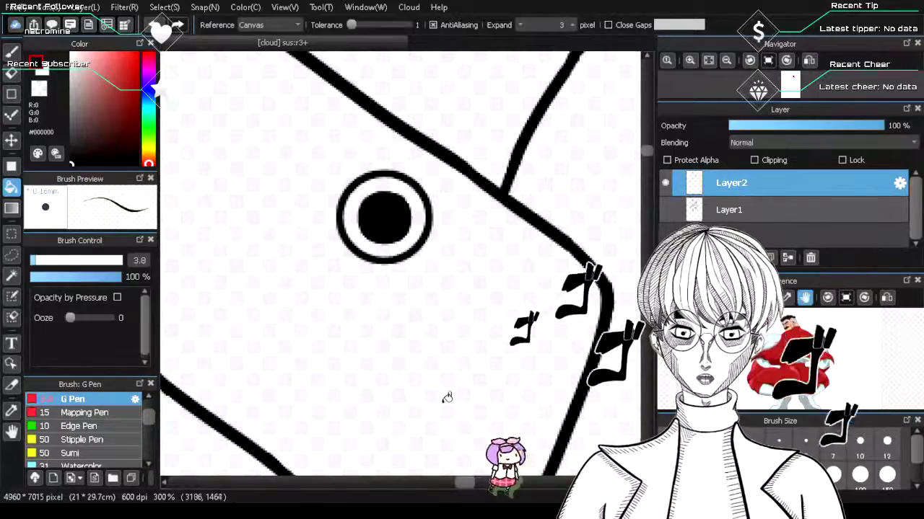
key("ctrl+z")
key("ctrl+z")
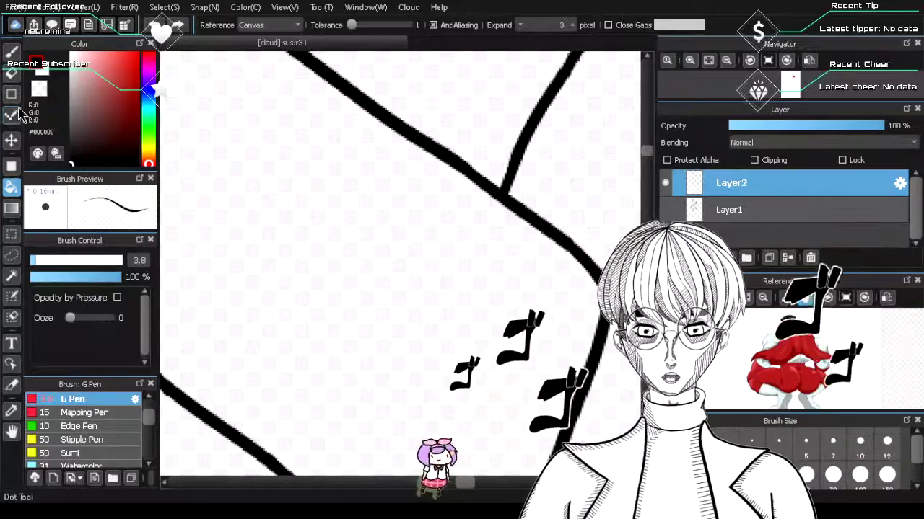
- Try a single larger thin circle as the raised arm's cuff button on Layer2
left_click(13, 95)
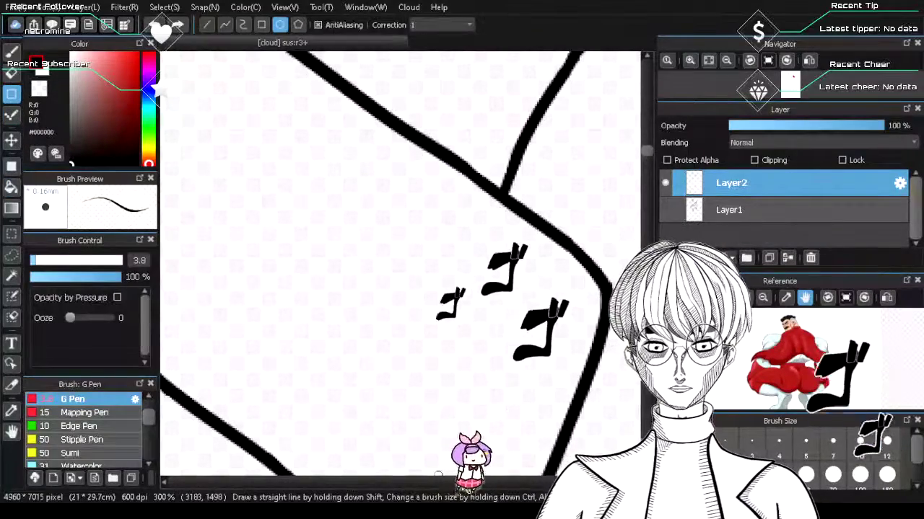
left_click_drag(464, 482, 464, 482)
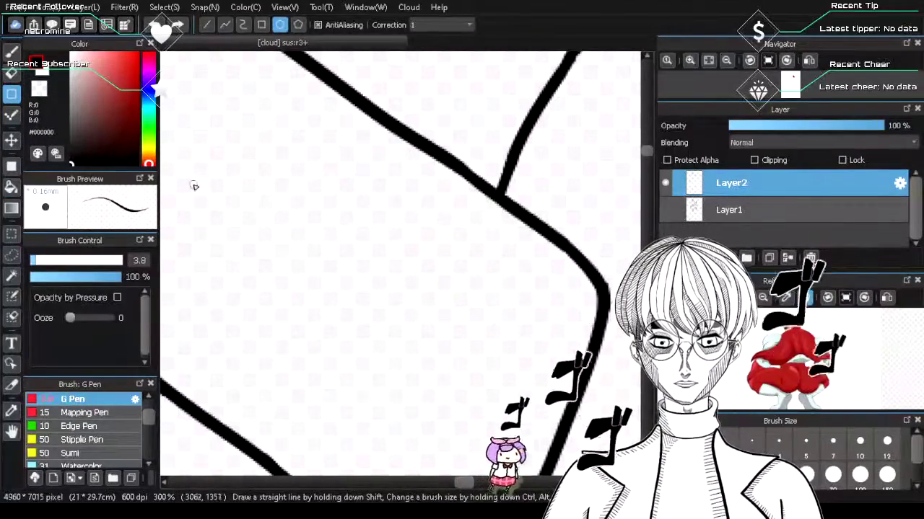
mouse_move(375, 341)
left_mouse_down()
mouse_move(383, 355)
mouse_move(373, 355)
left_mouse_up()
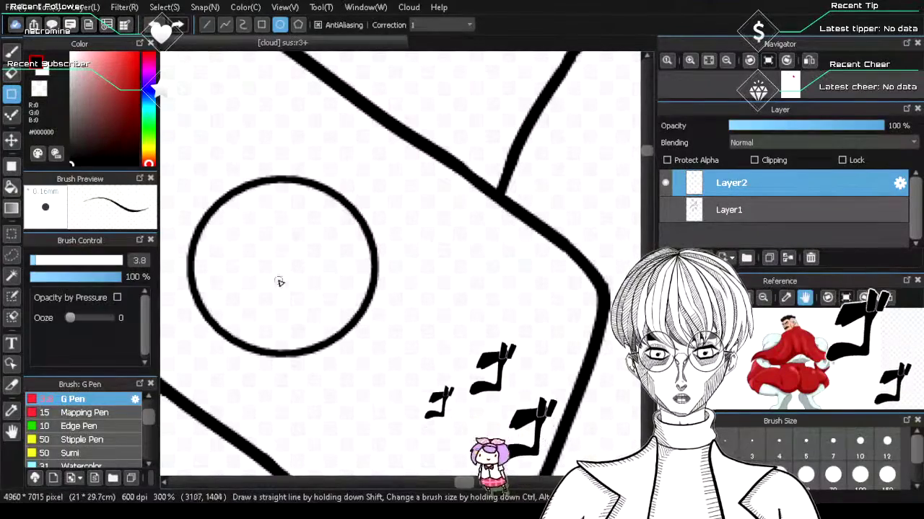
key("ctrl+z")
left_click_drag(307, 269, 334, 308)
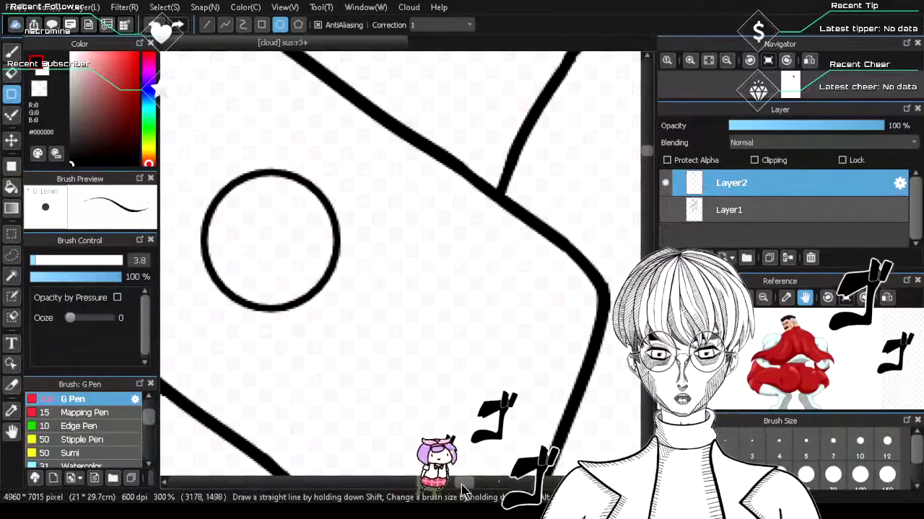
left_click_drag(462, 484, 456, 485)
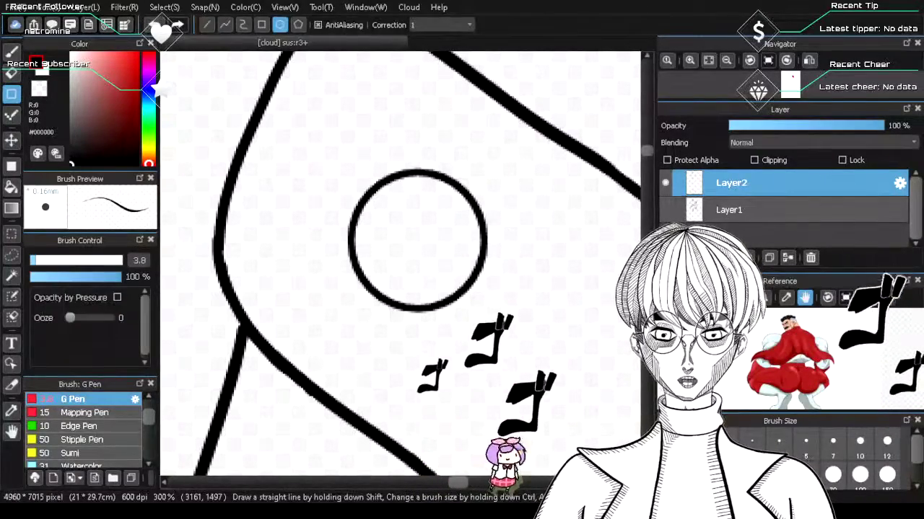
scroll(507, 350, "up", 4)
scroll(507, 351, "down", 6)
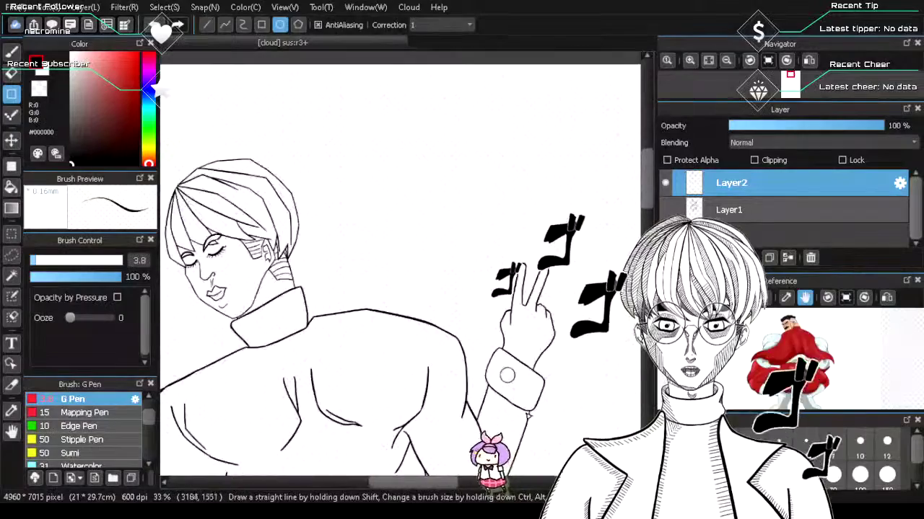
scroll(535, 361, "up", 1)
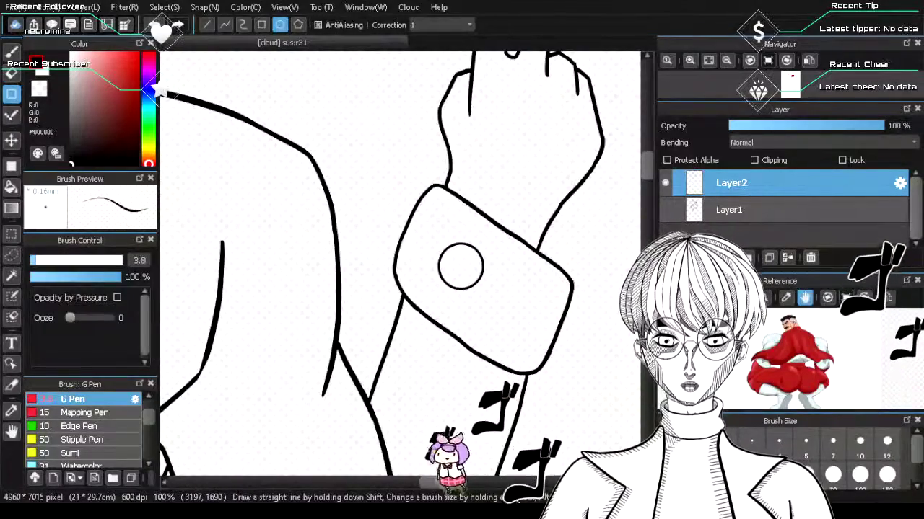
scroll(529, 275, "up", 2)
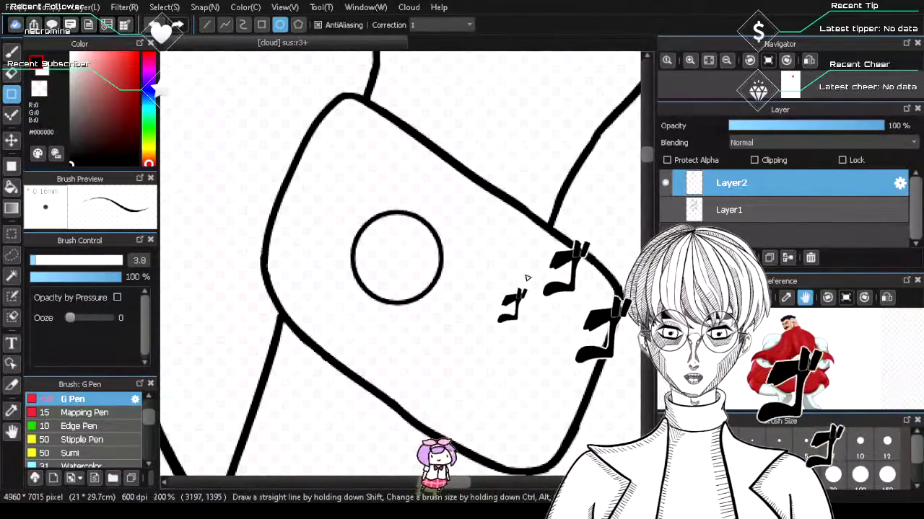
key("ctrl+z")
- Show the rough sketch on Layer1 and set the G Pen brush size to 15 for inking the lowered arm's cuff
scroll(415, 248, "down", 8)
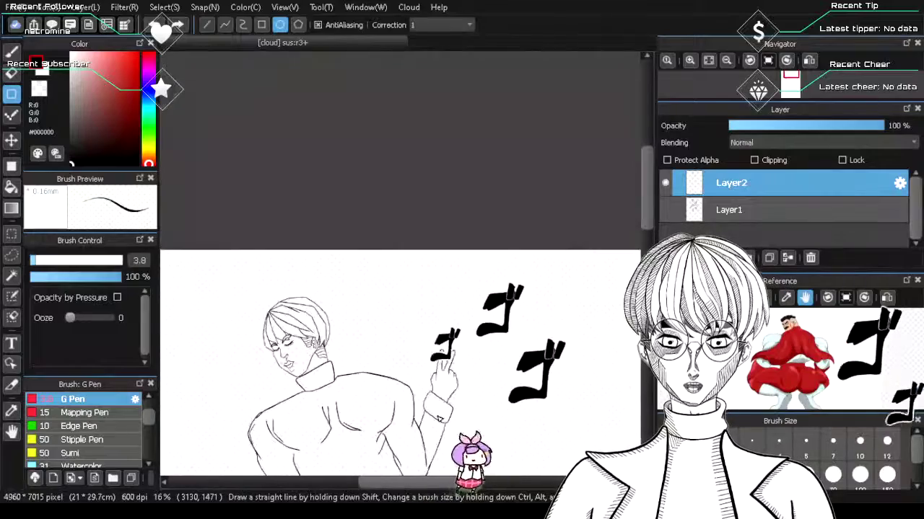
scroll(365, 467, "up", 4)
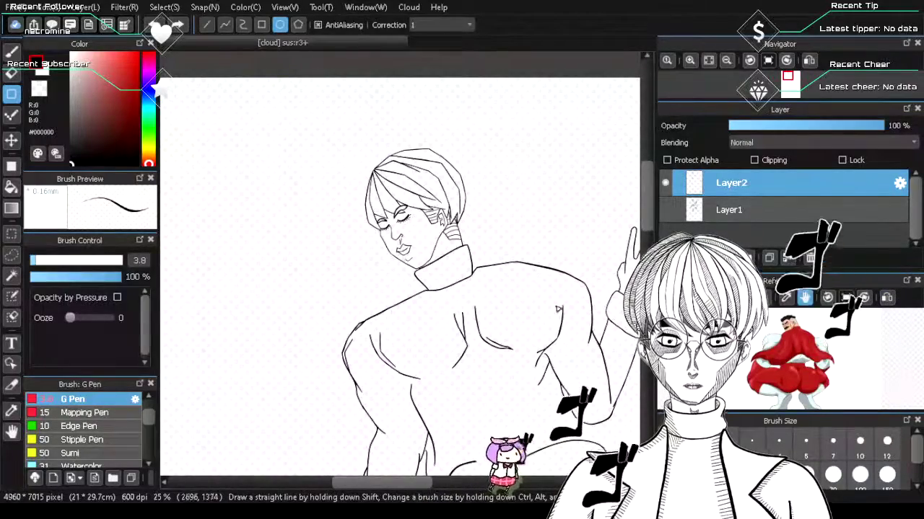
left_click_drag(647, 200, 647, 243)
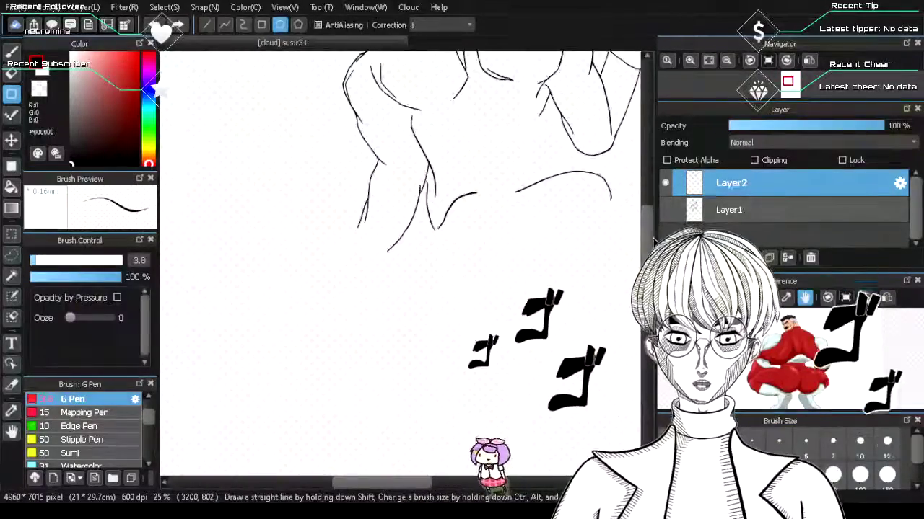
left_click(667, 209)
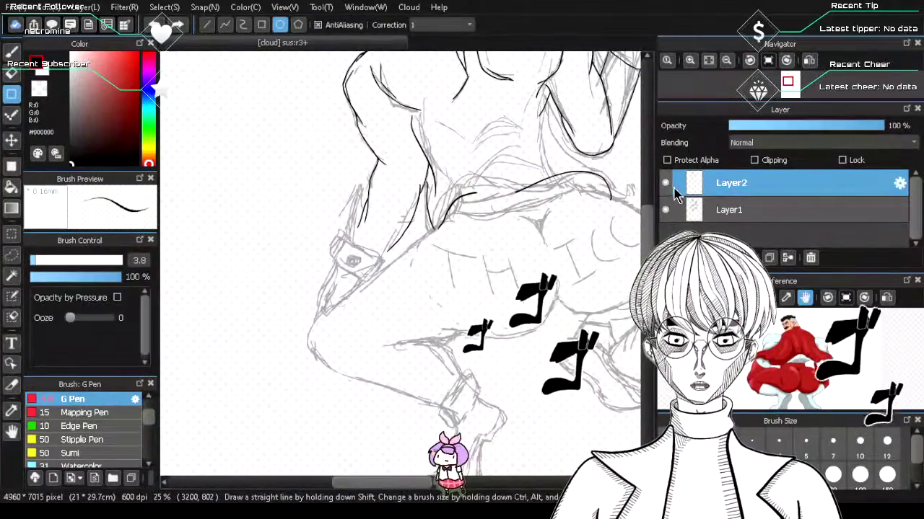
scroll(402, 280, "up", 2)
scroll(402, 280, "up", 1)
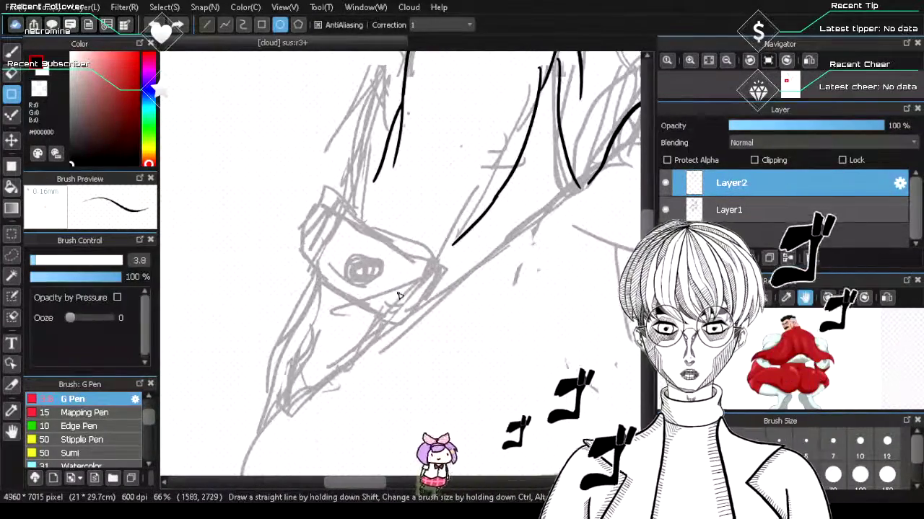
left_click(16, 52)
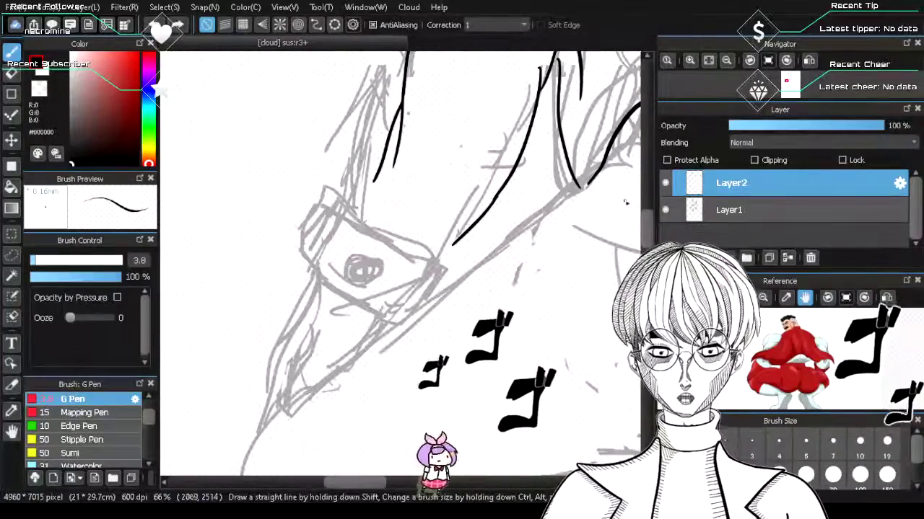
left_click(57, 264)
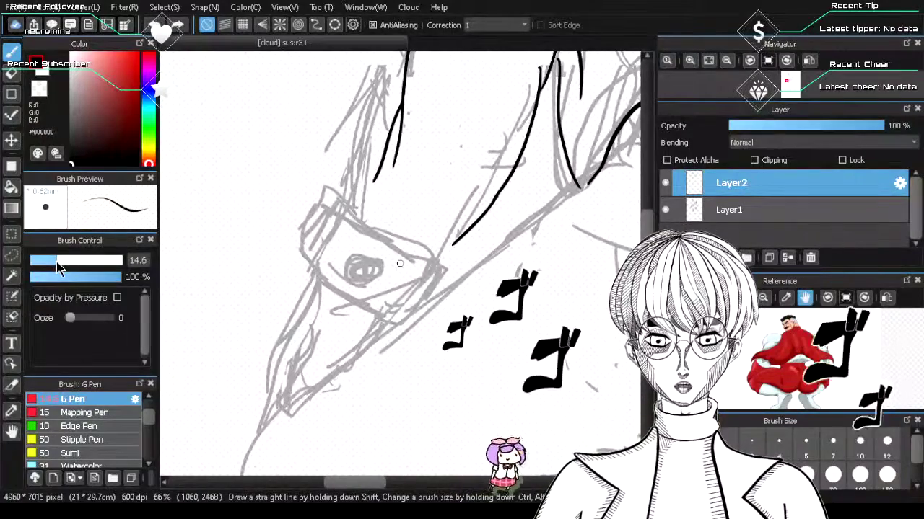
left_click(60, 265)
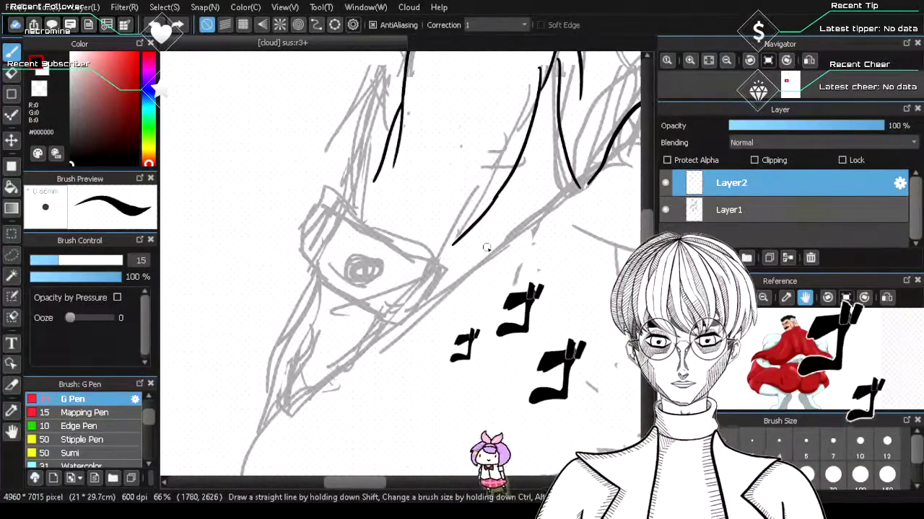
- Extend the lowered arm's two forearm lines down to the sketched cuff, retrying the end of the inner line
scroll(462, 315, "up", 2)
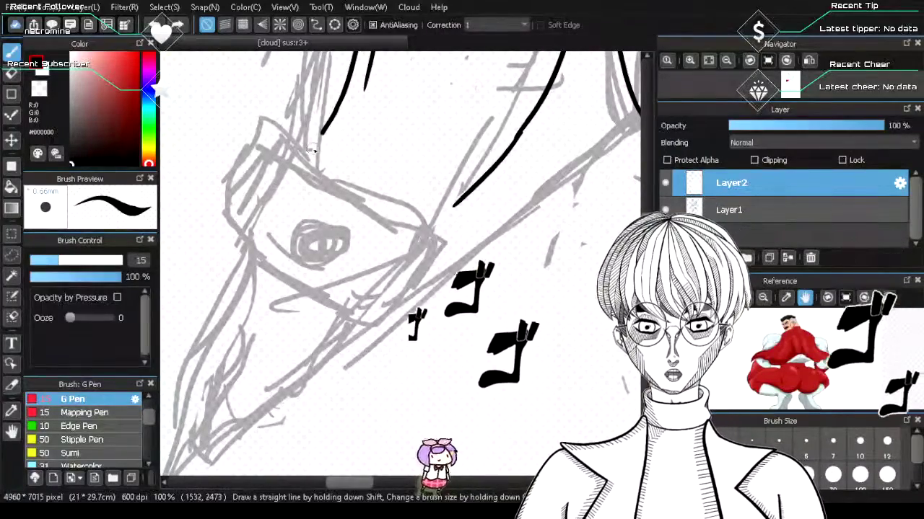
left_click_drag(337, 105, 305, 161)
left_click_drag(456, 204, 432, 226)
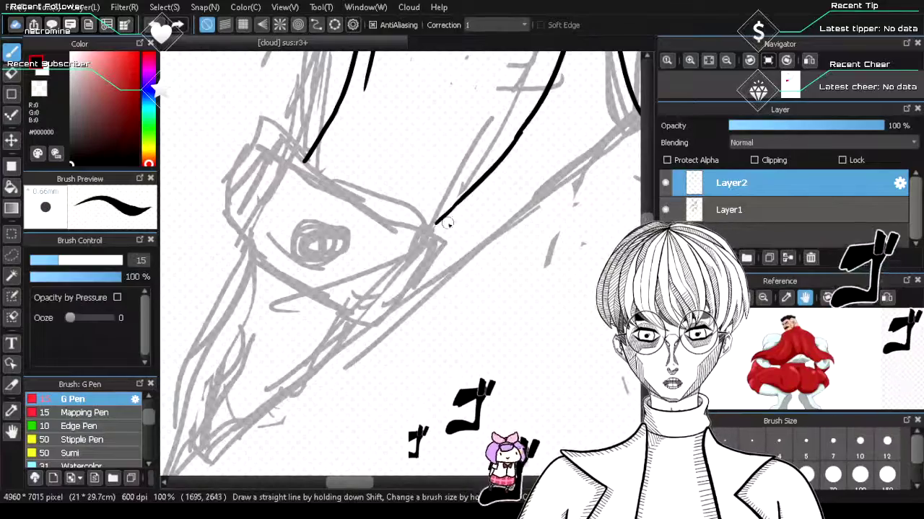
left_click_drag(290, 146, 424, 232)
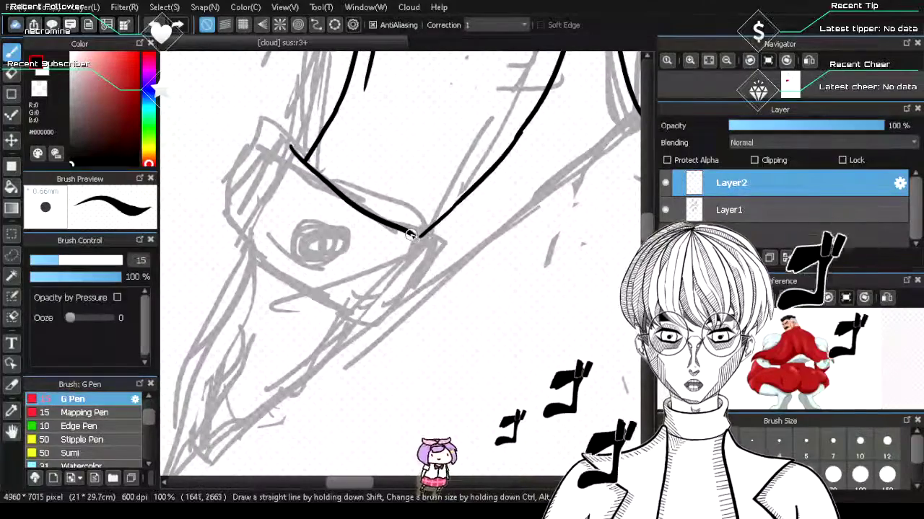
key("ctrl+z")
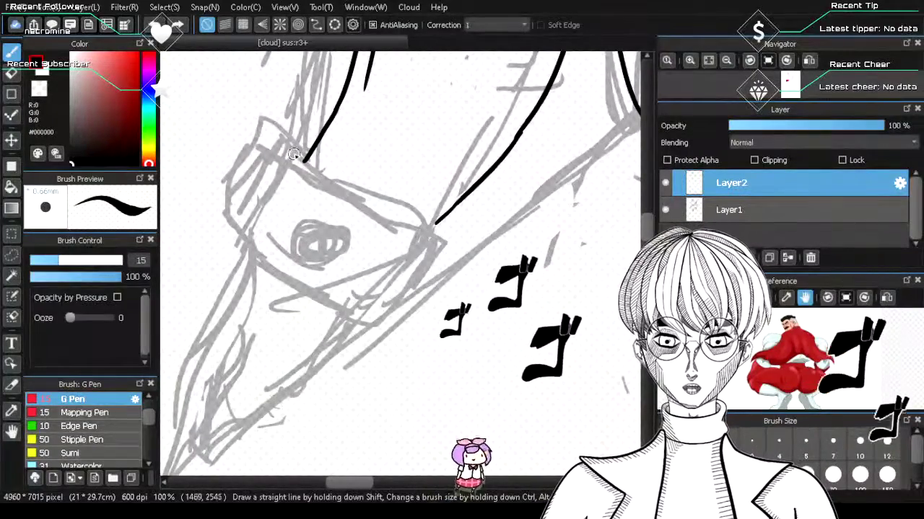
left_click_drag(294, 155, 431, 246)
left_click_drag(289, 148, 432, 258)
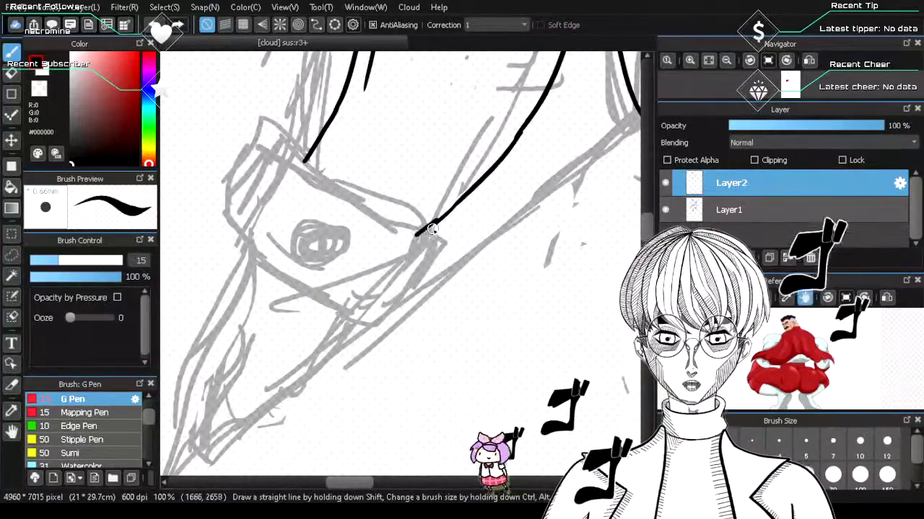
left_click_drag(429, 227, 419, 236)
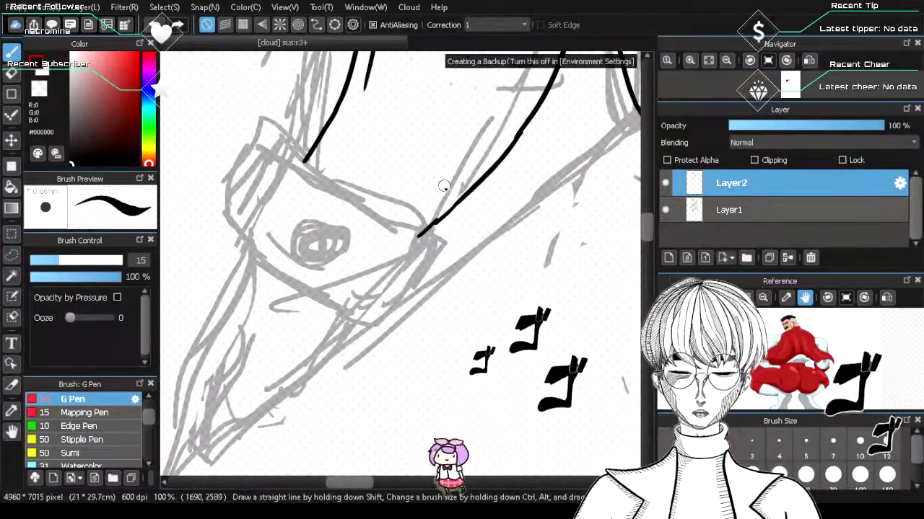
key("ctrl+z")
left_click_drag(427, 233, 435, 226)
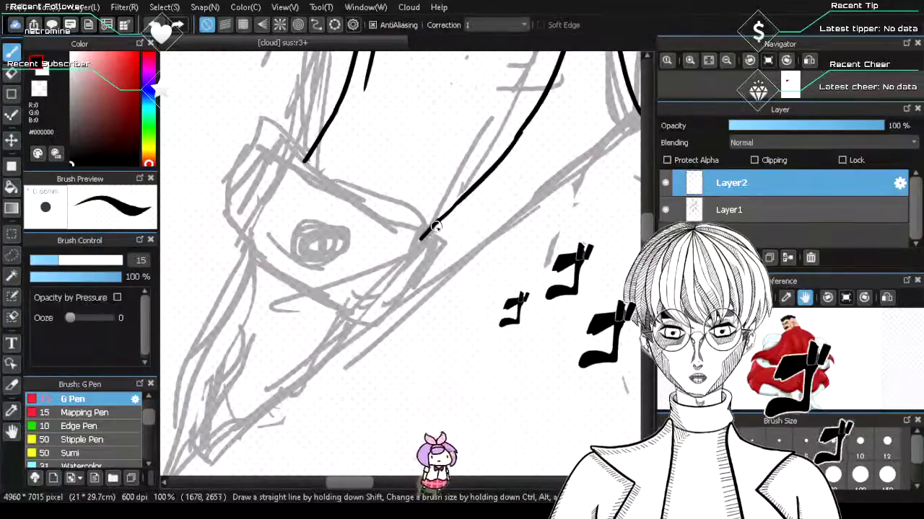
- Ink the lowered cuff's upper edge across both forearm lines, retrying it and extending it to the sketched outer corner
left_click_drag(285, 147, 456, 236)
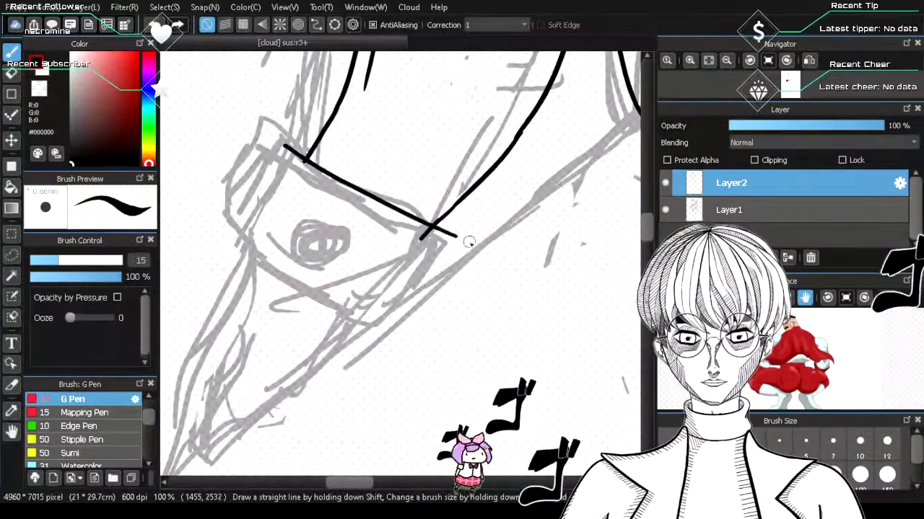
key("ctrl+z")
left_click_drag(286, 147, 463, 248)
key("ctrl+z")
left_click_drag(280, 137, 442, 248)
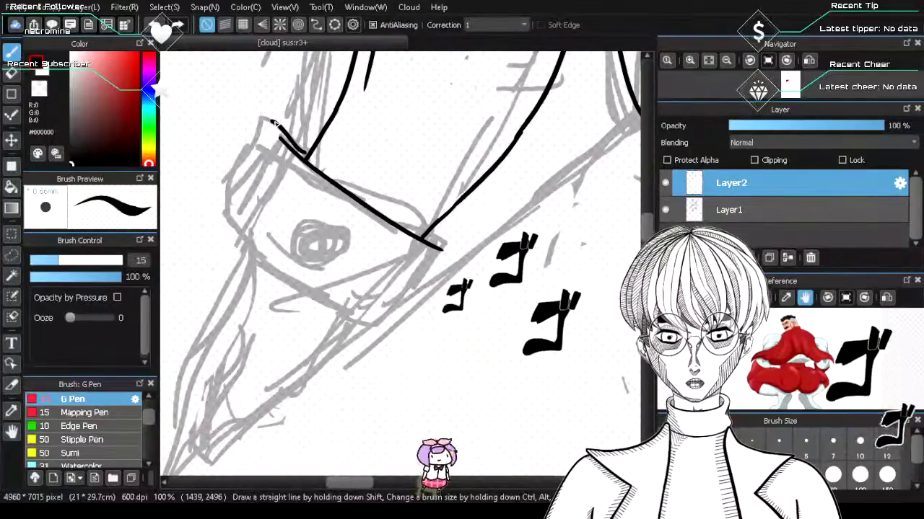
left_click_drag(306, 154, 266, 128)
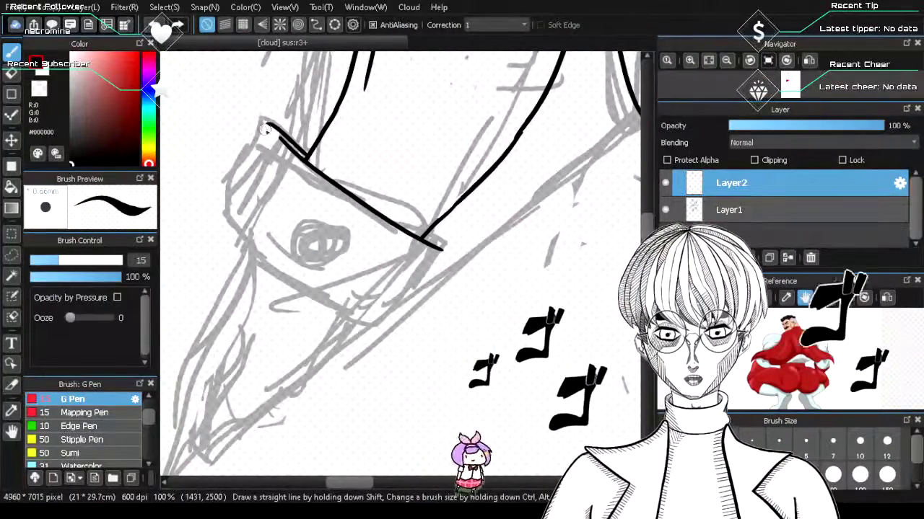
key("ctrl+z")
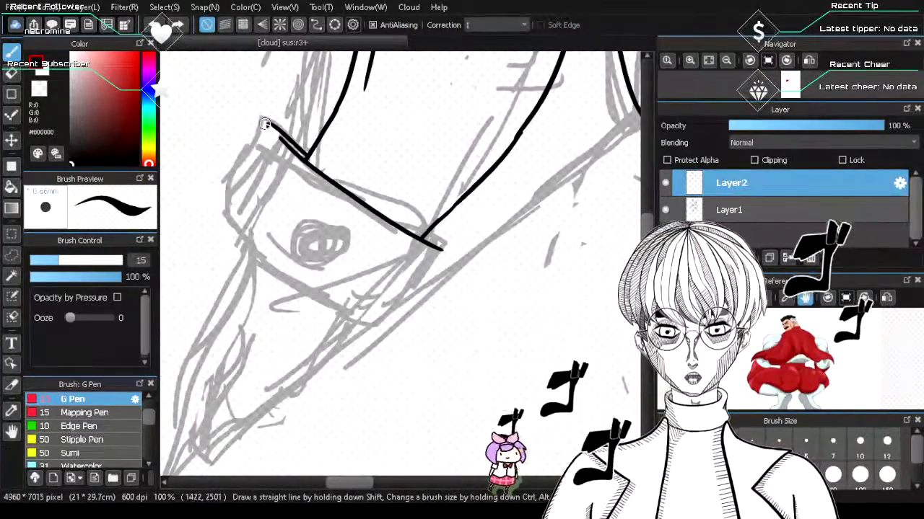
- Ink the lowered cuff's outer side and its curved lower edge over the sketch
left_click_drag(265, 125, 216, 210)
key("ctrl+z")
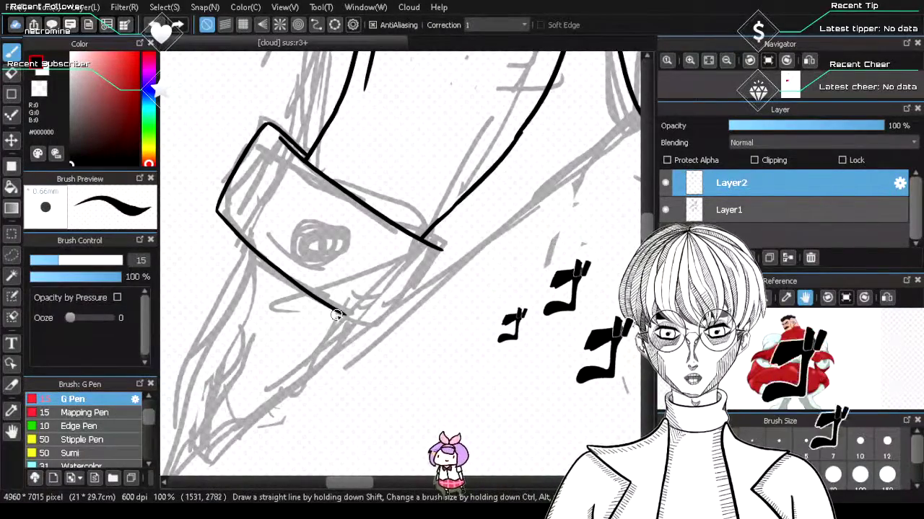
key("ctrl+z")
left_click_drag(340, 314, 381, 332)
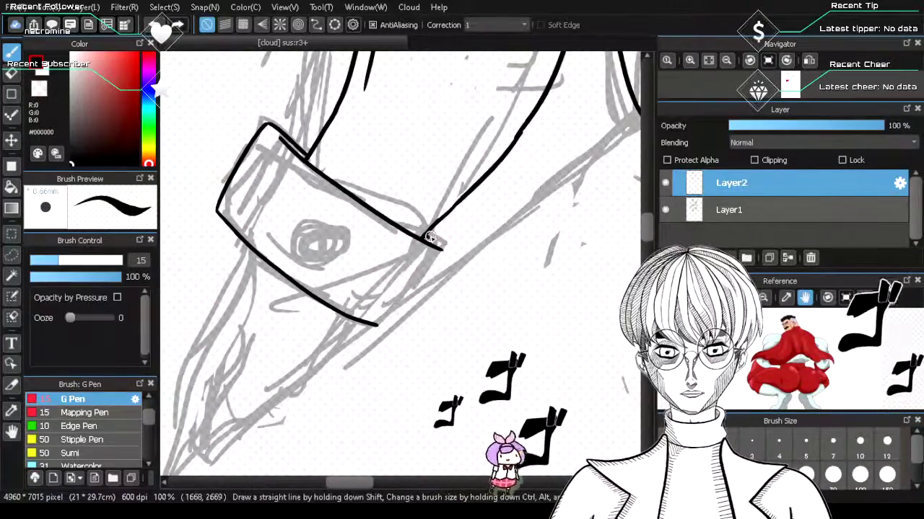
- Ink the lowered cuff's inner side from the end of the upper edge to the lower corner, retrying the lower part
mouse_move(429, 234)
left_mouse_down()
mouse_move(445, 250)
mouse_move(440, 277)
mouse_move(405, 307)
left_mouse_up()
left_click_drag(448, 252, 435, 273)
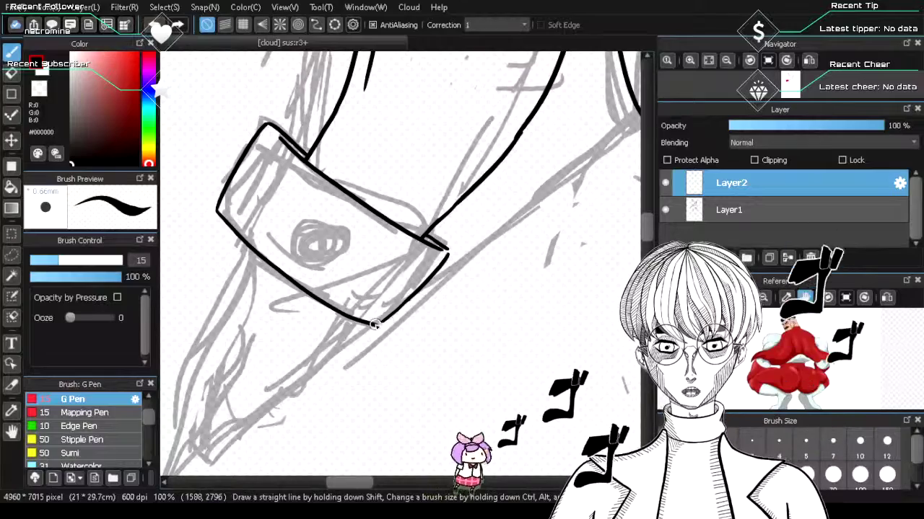
left_click_drag(373, 323, 408, 304)
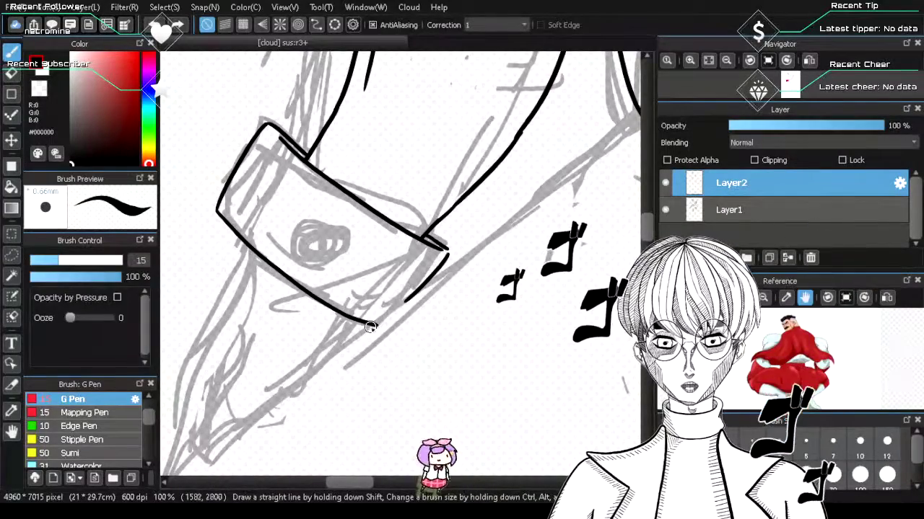
left_click_drag(380, 327, 444, 263)
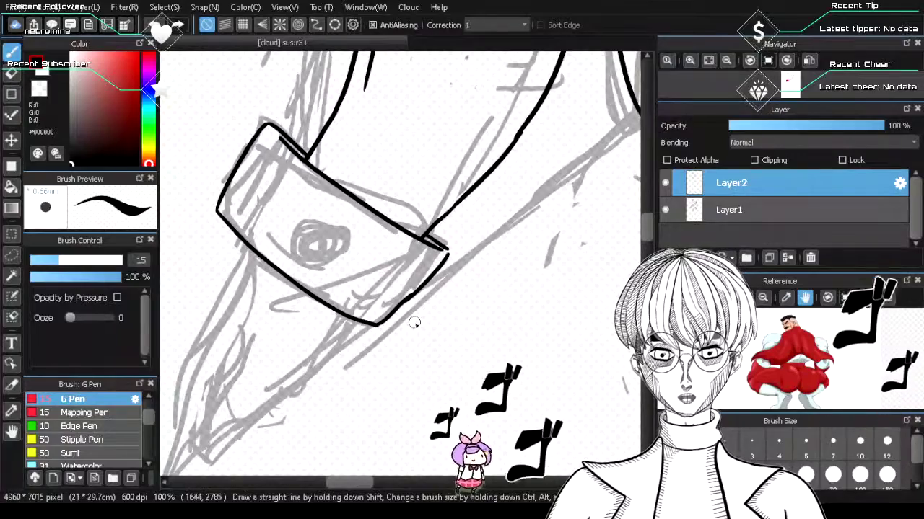
- Round off the cuff's inner upper corner and redraw the lower part of that side so it meets the lower edge smoothly
scroll(433, 357, "up", 2)
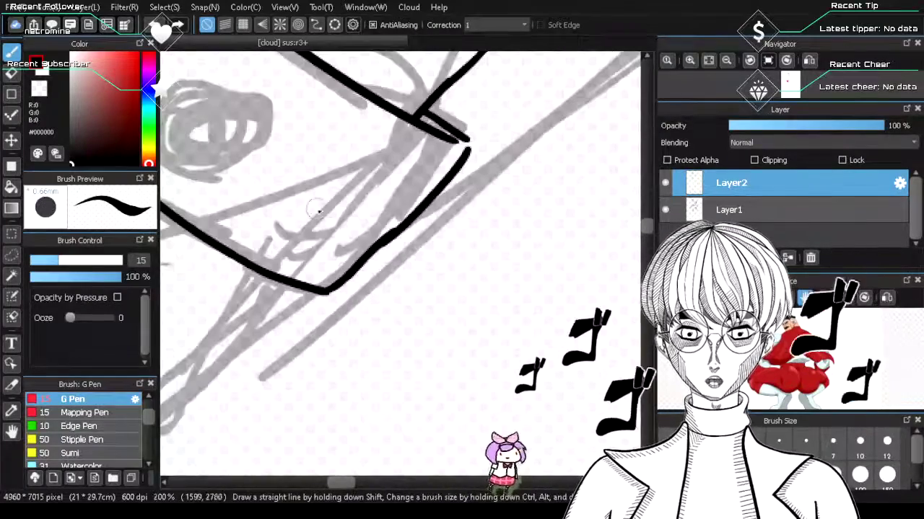
key("ctrl+z")
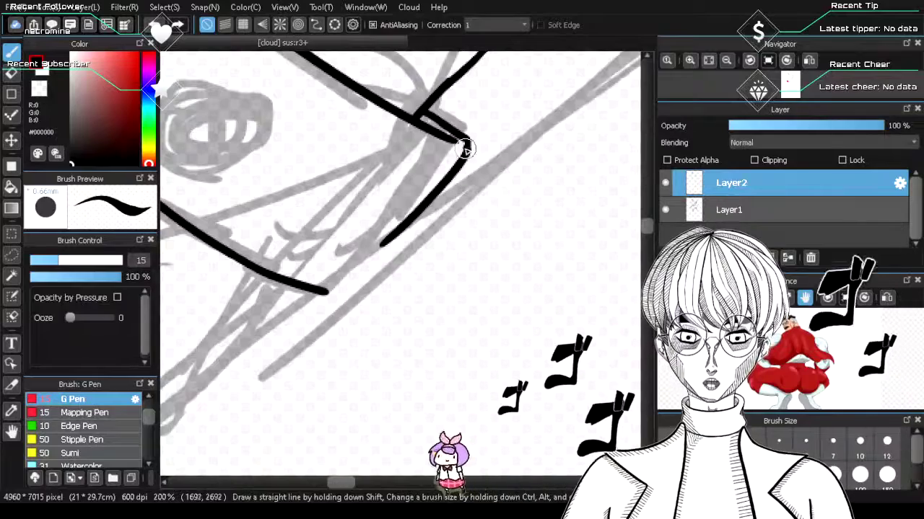
left_click_drag(467, 142, 465, 153)
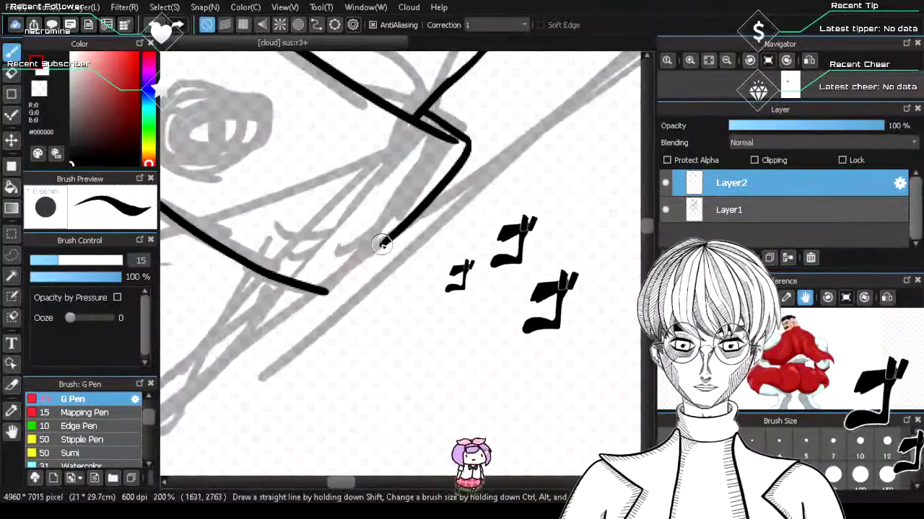
left_click_drag(383, 241, 343, 282)
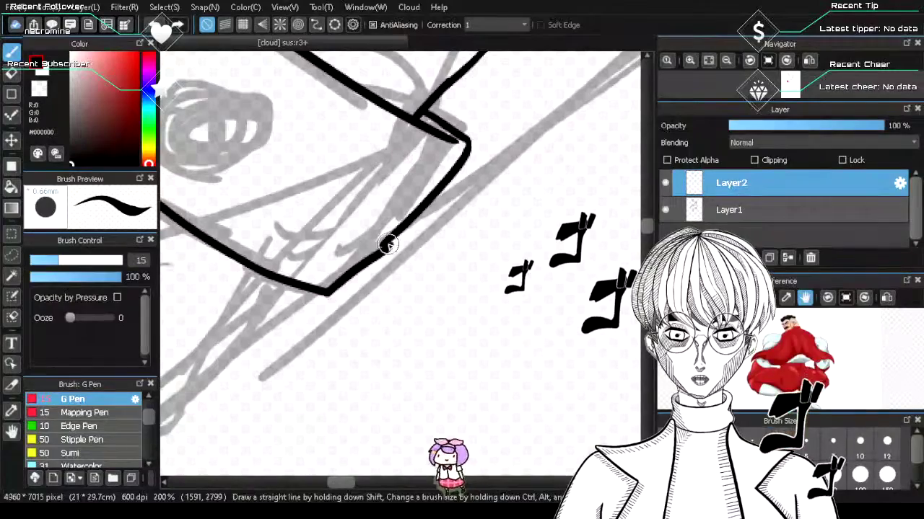
key("ctrl+z")
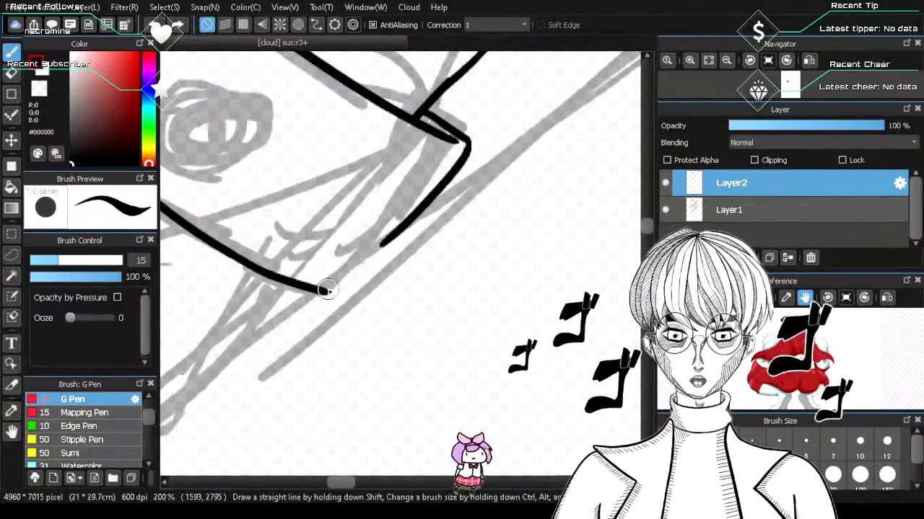
left_click_drag(326, 290, 392, 234)
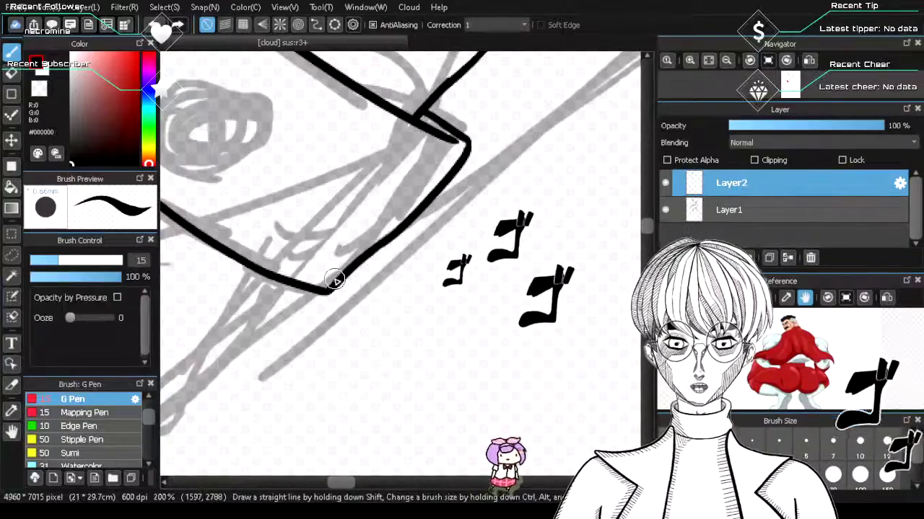
- Examine the inked cuff, the whole figure and the raised arm before continuing with the lowered hand
scroll(334, 281, "down", 3)
scroll(291, 273, "up", 2)
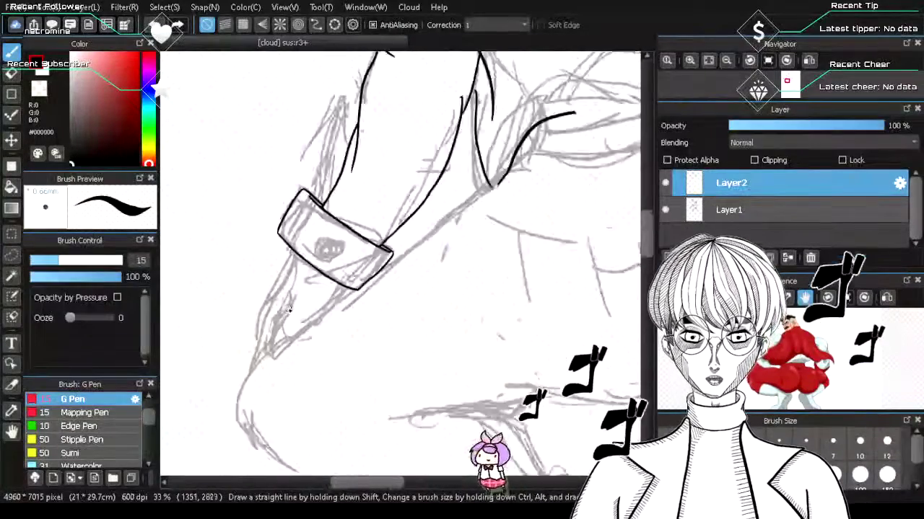
scroll(321, 249, "up", 1)
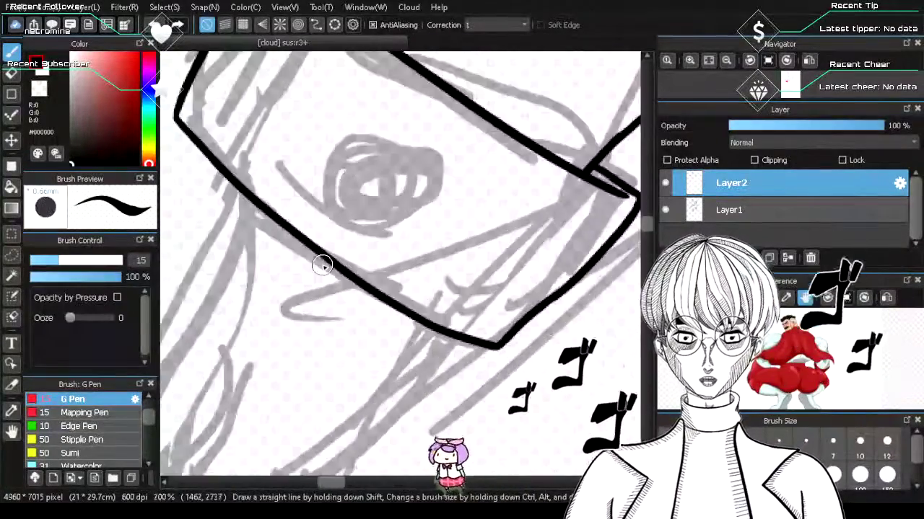
scroll(321, 256, "down", 8)
scroll(434, 451, "up", 1)
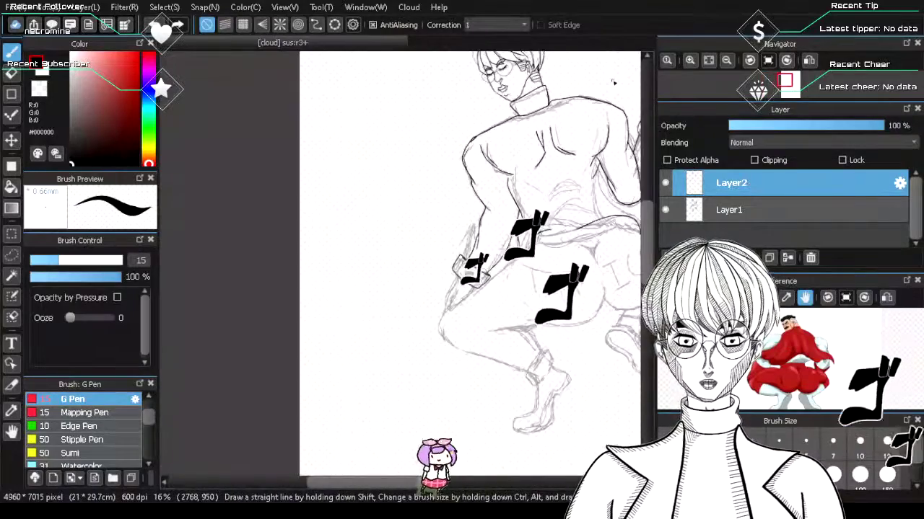
scroll(425, 489, "up", 2)
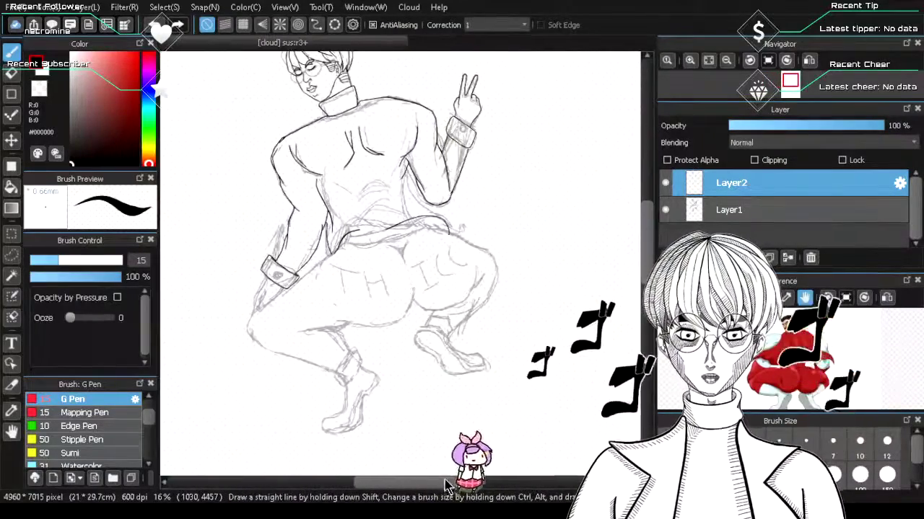
scroll(454, 80, "up", 1)
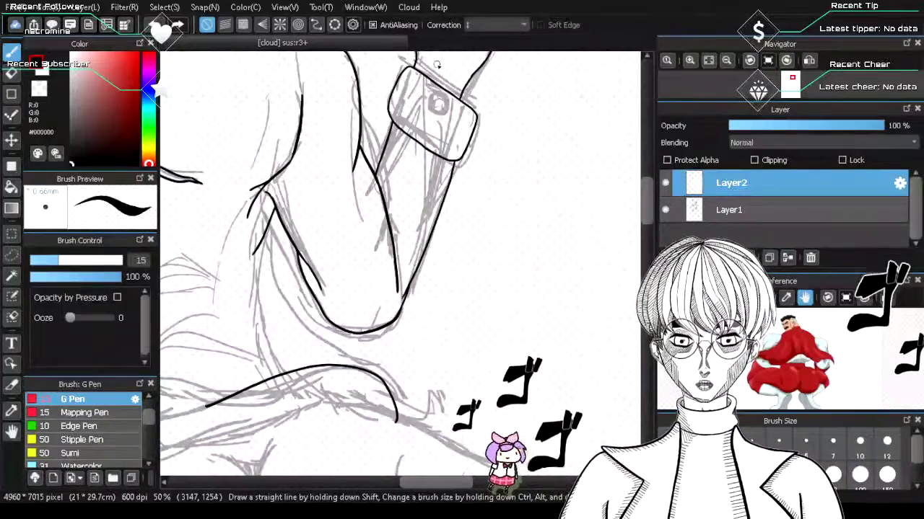
scroll(361, 144, "up", 1)
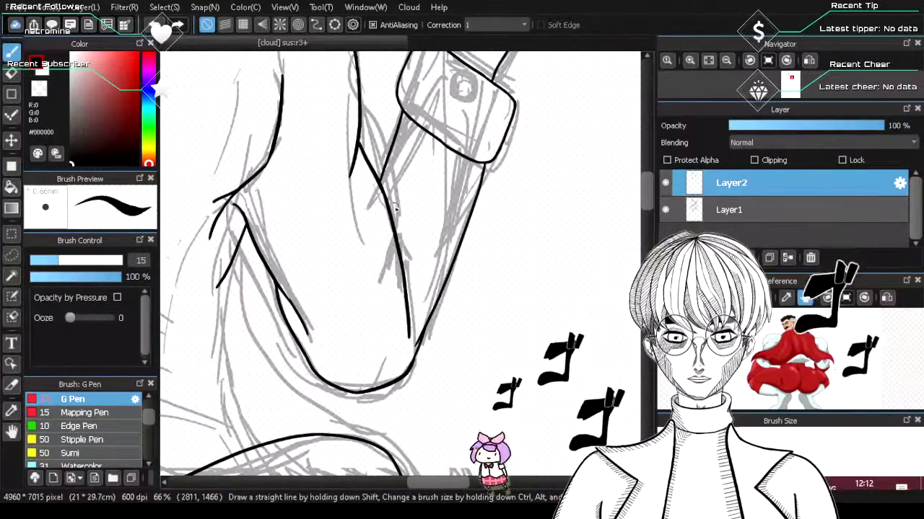
scroll(395, 209, "down", 6)
scroll(245, 404, "up", 5)
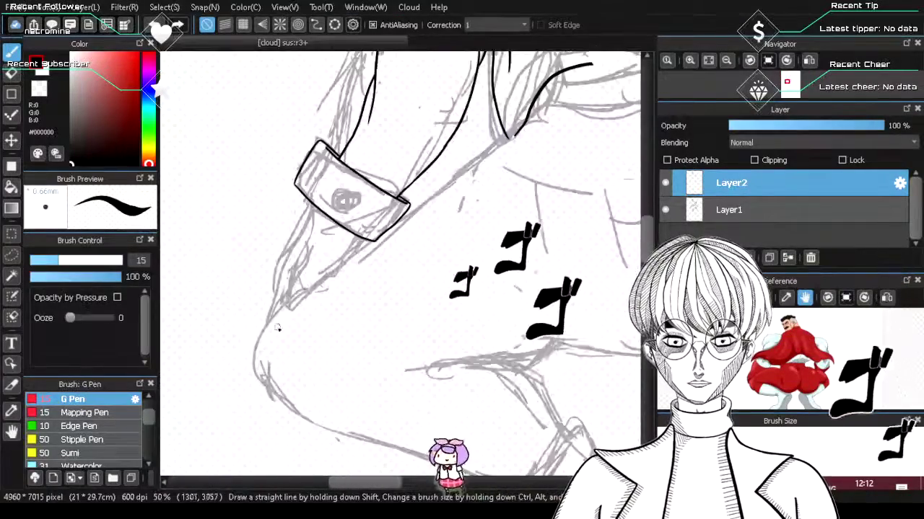
scroll(318, 258, "up", 1)
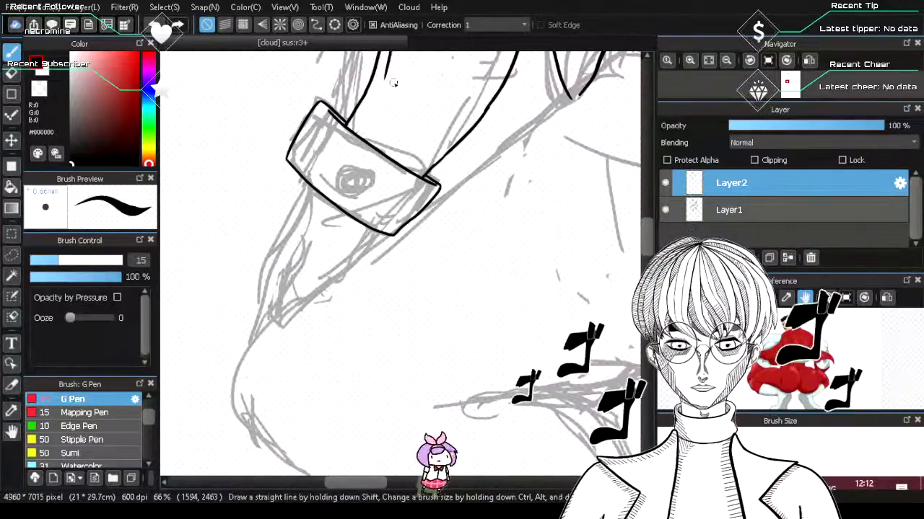
mouse_move(309, 189)
left_mouse_down()
mouse_move(268, 251)
mouse_move(245, 318)
left_mouse_up()
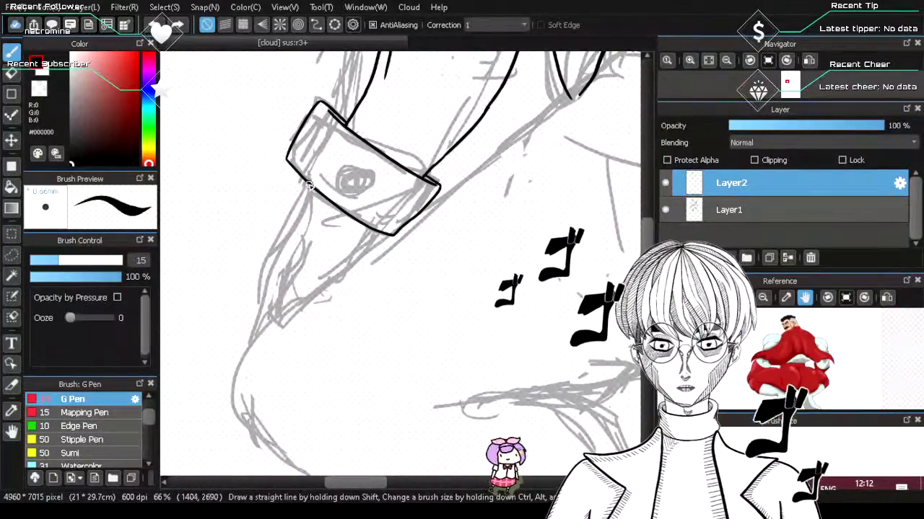
left_click_drag(309, 188, 270, 271)
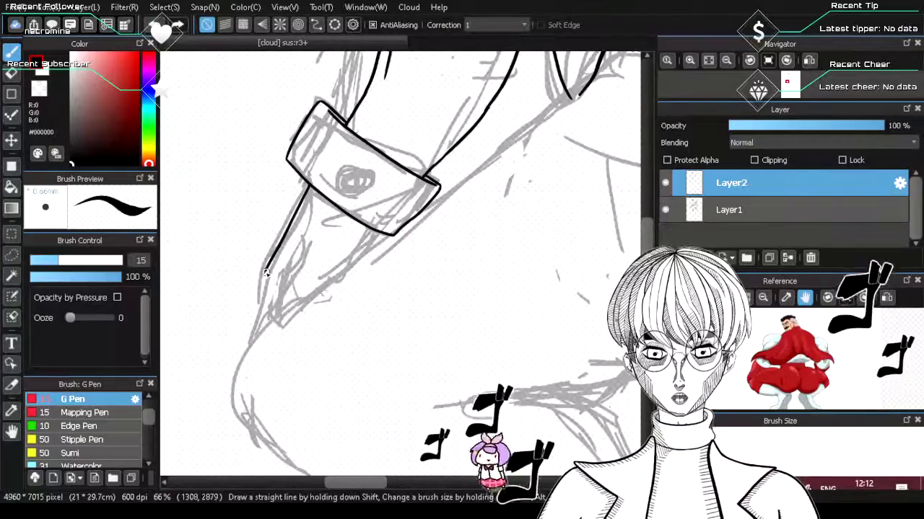
key("ctrl+z")
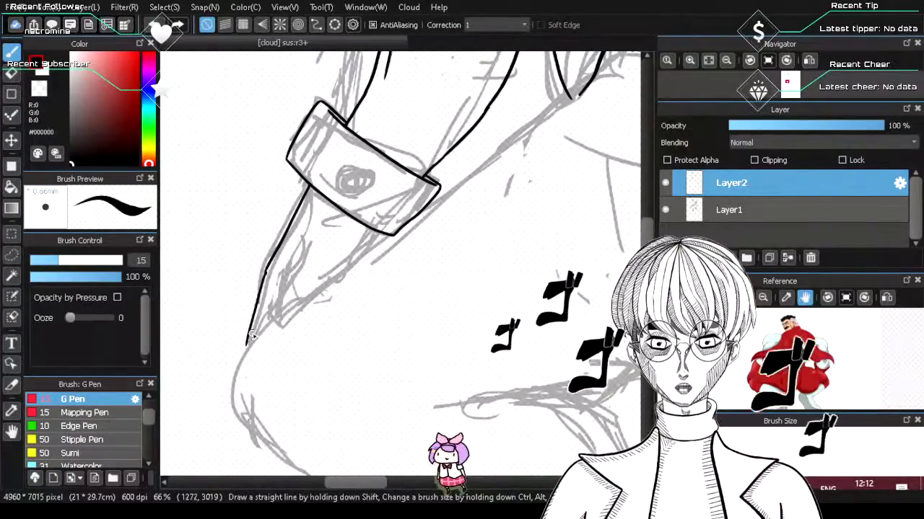
key("ctrl+z")
left_click_drag(268, 271, 248, 346)
key("ctrl+z")
key("ctrl+z")
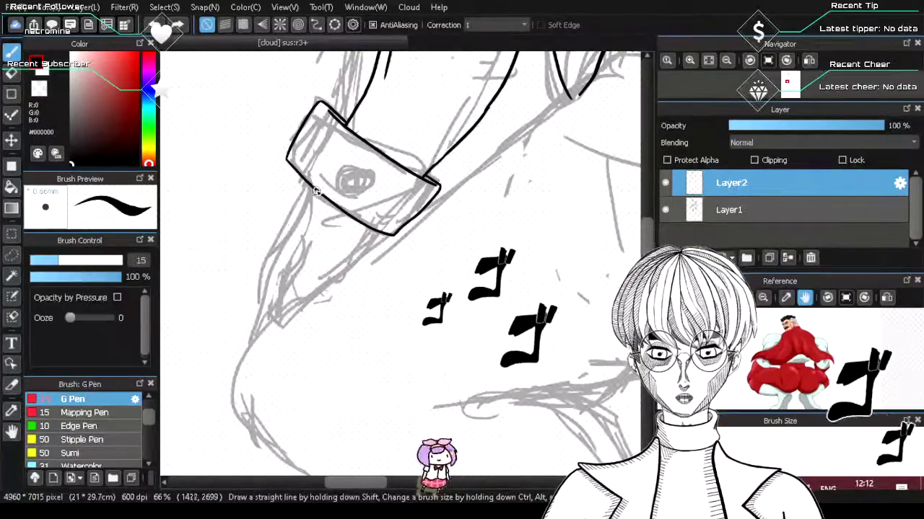
- Ink the lowered hand's outer line from the cuff's lower edge down to the sketched knee outline, in two joined strokes
left_click_drag(306, 182, 252, 339)
key("ctrl+z")
key("ctrl+z")
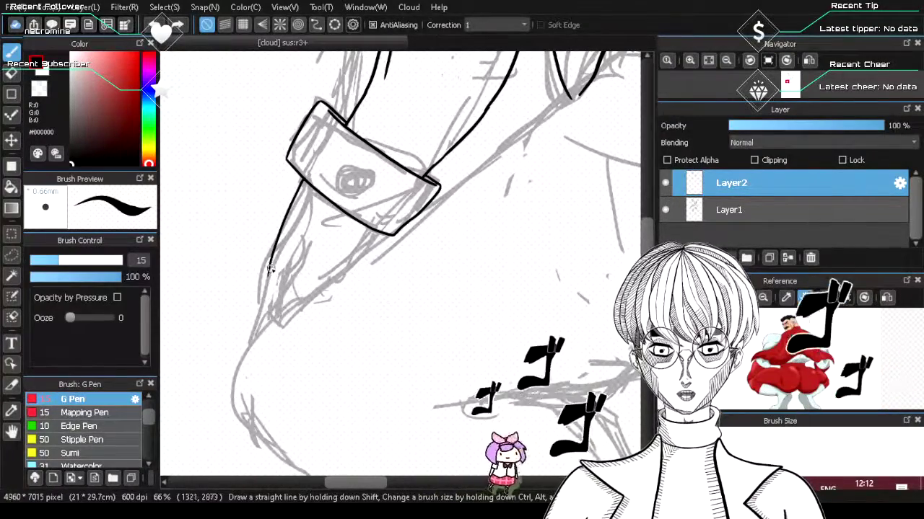
left_click_drag(272, 267, 250, 350)
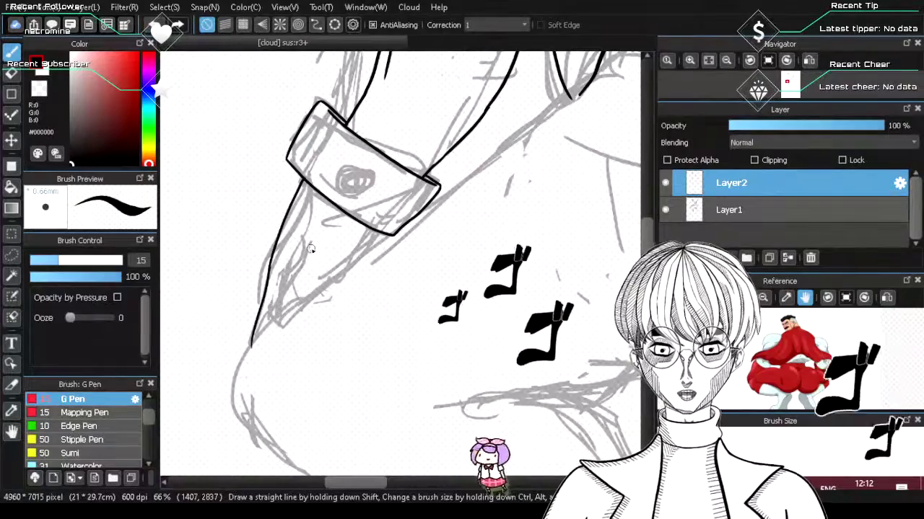
- Ink the hand's short inner line and its lower edge running up to the cuff, retrying the part next to the cuff
left_click_drag(311, 247, 282, 298)
left_click_drag(308, 239, 280, 322)
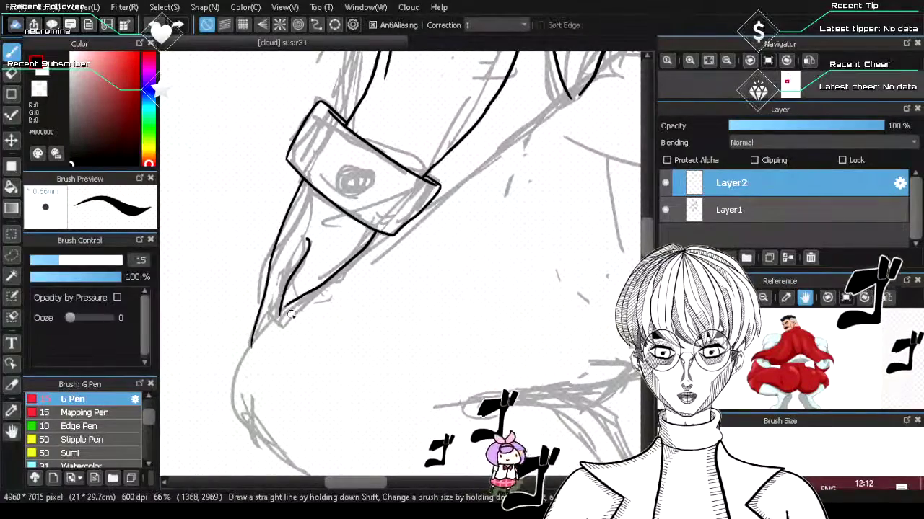
mouse_move(378, 233)
left_mouse_down()
mouse_move(281, 313)
mouse_move(352, 257)
mouse_move(369, 228)
left_mouse_up()
key("ctrl+z")
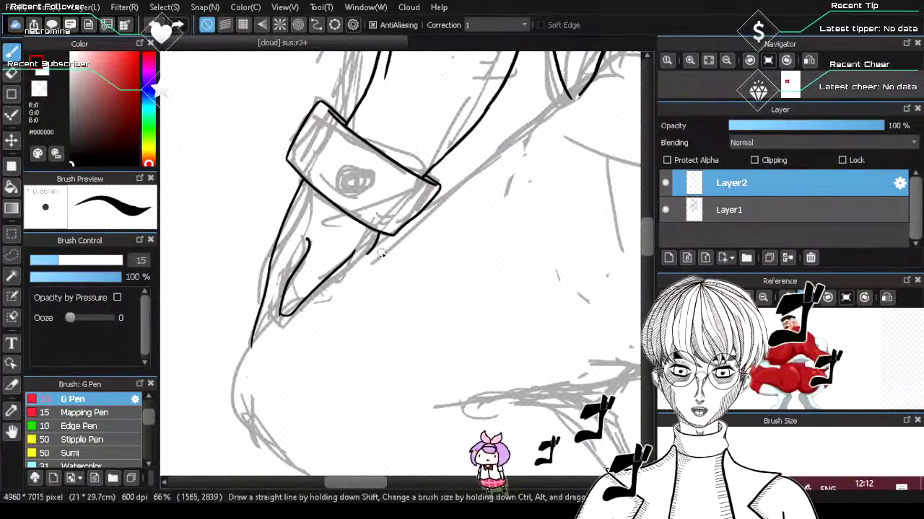
left_click_drag(375, 250, 371, 252)
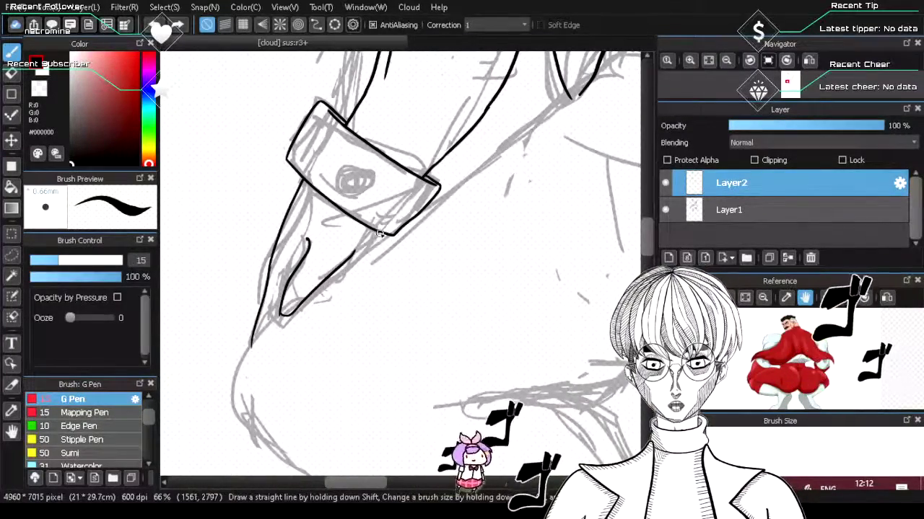
key("ctrl+z")
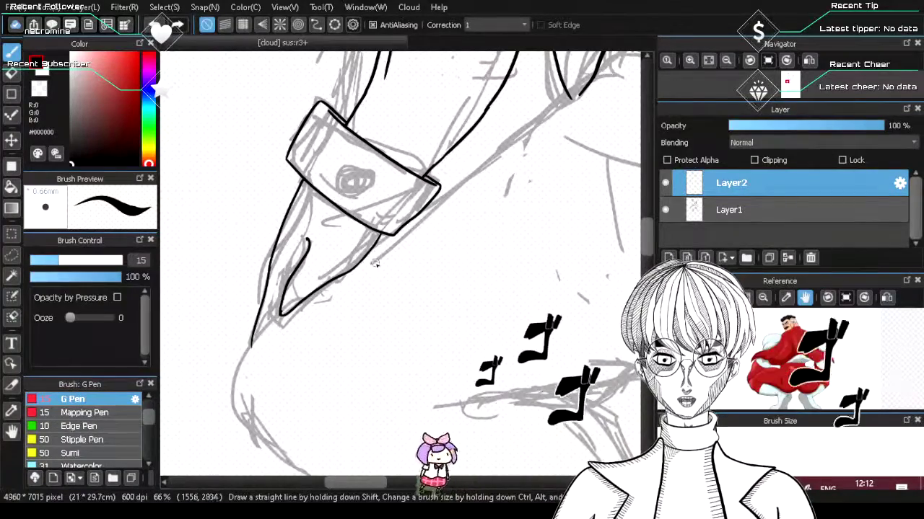
- Erase the pointed tip where the hand's inner line and lower edge meet
scroll(257, 325, "up", 5)
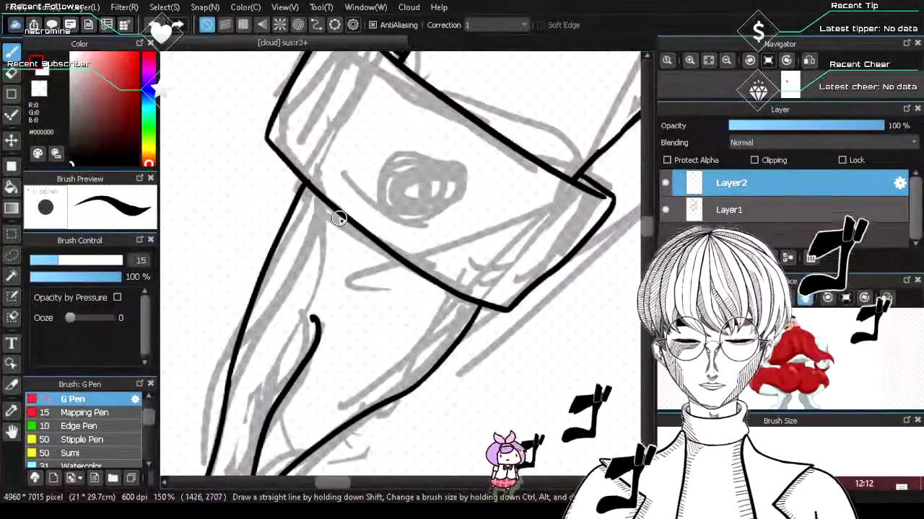
key("e")
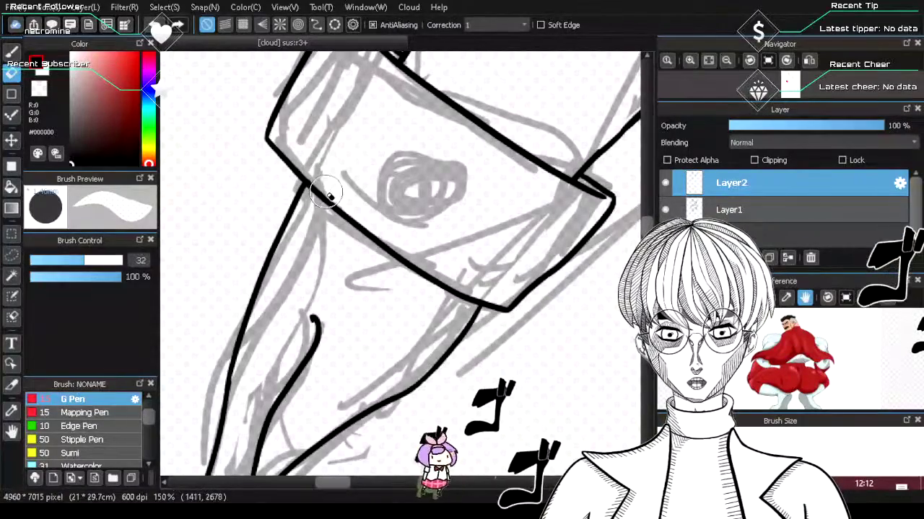
scroll(229, 297, "down", 2)
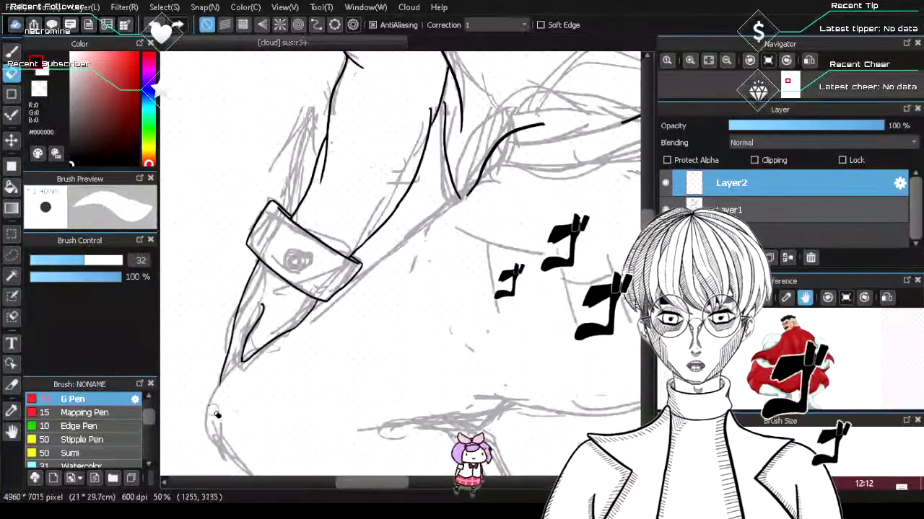
scroll(217, 411, "up", 3)
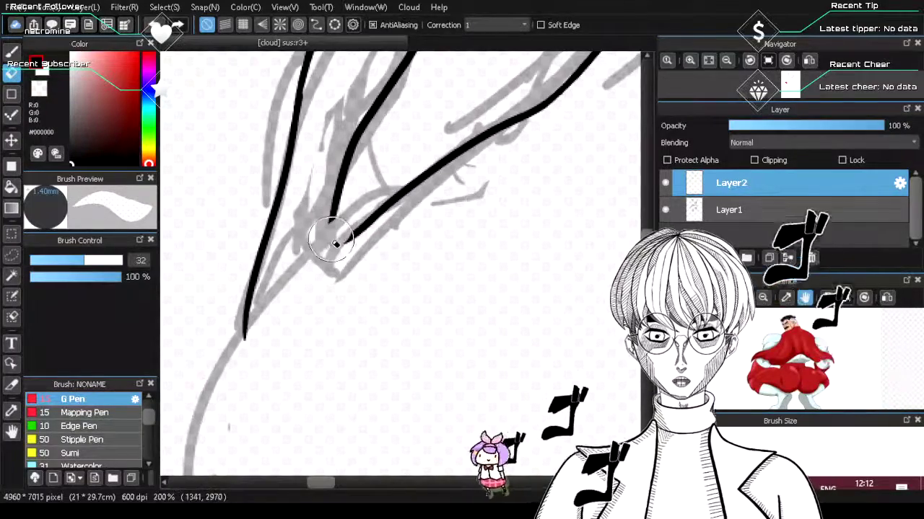
- Join the hand's inner line and lower edge with a rounded tip using the G Pen, retrying the curve until it is smooth
key("b")
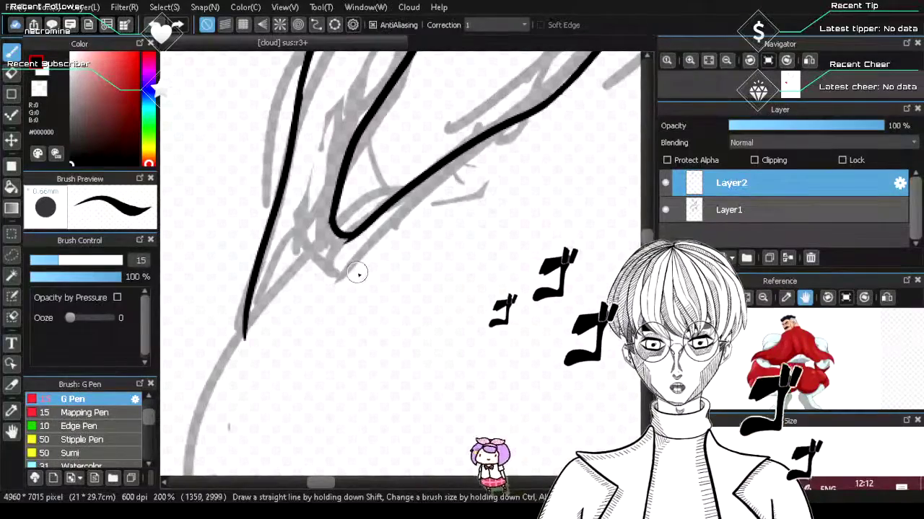
key("e")
mouse_move(333, 227)
left_mouse_down()
mouse_move(346, 239)
mouse_move(317, 233)
mouse_move(347, 227)
left_mouse_up()
left_click(11, 51)
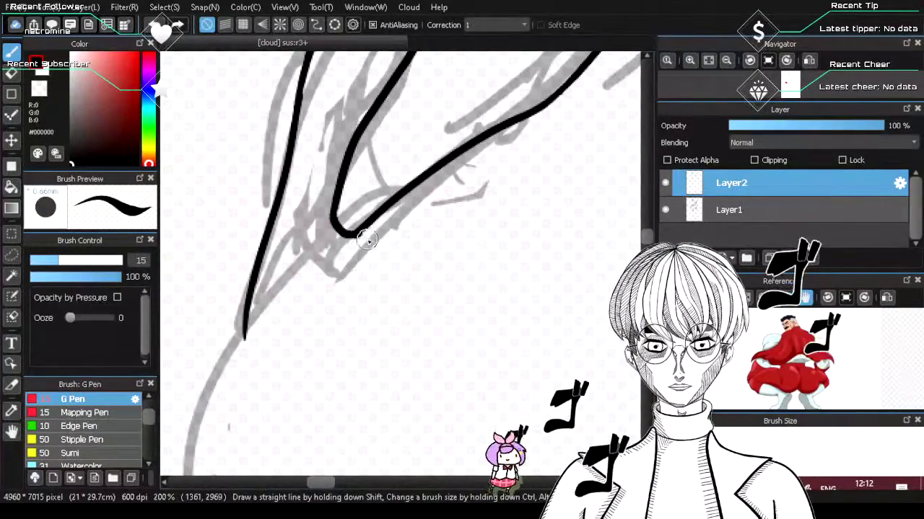
key("ctrl+z")
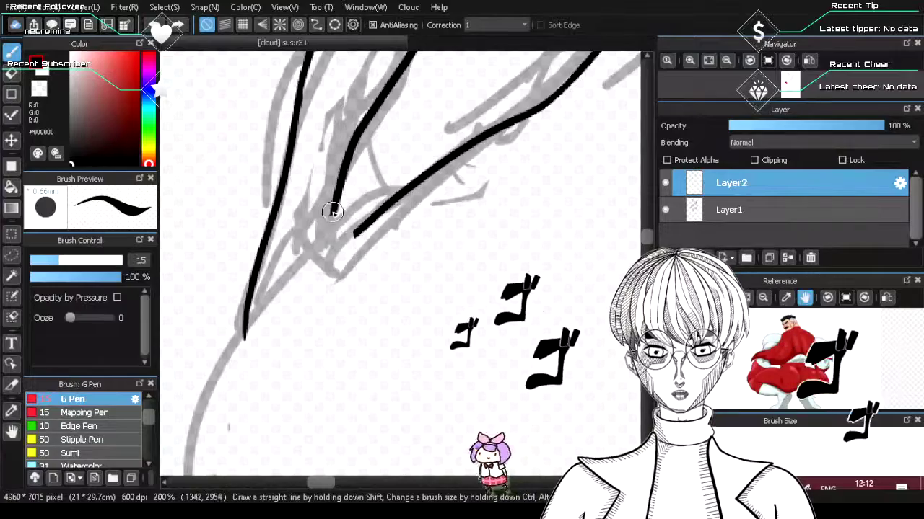
left_click_drag(332, 212, 362, 228)
key("ctrl+z")
key("ctrl+z")
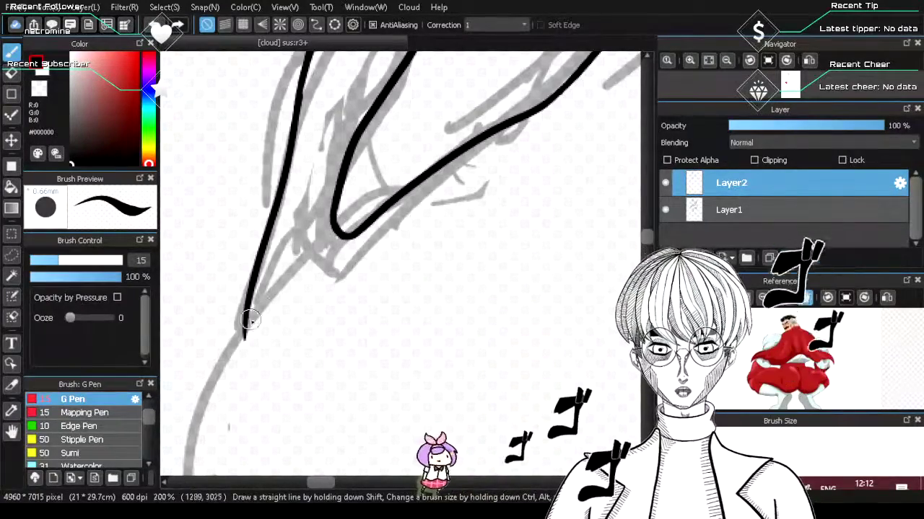
- Trim the tip of the lowered hand's outer line and ink a line from the hand's rounded tip down across it, retrying the stroke
key("e")
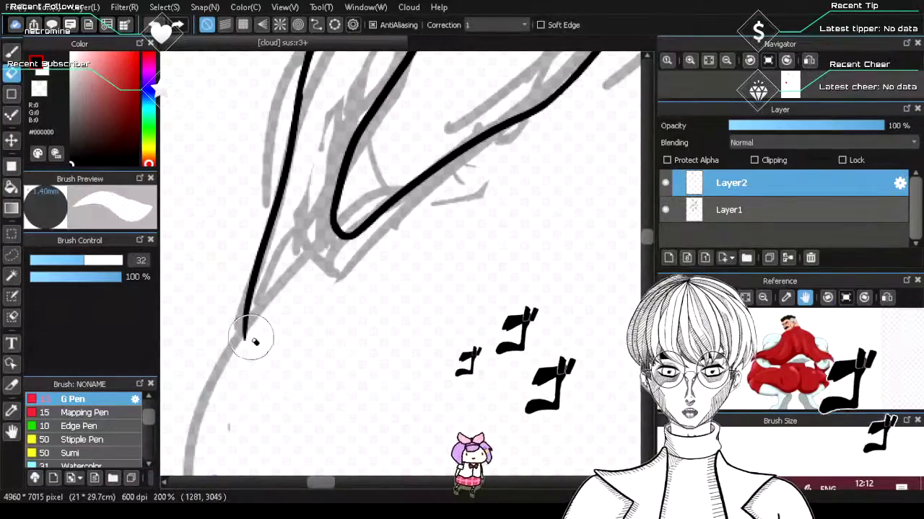
key("p")
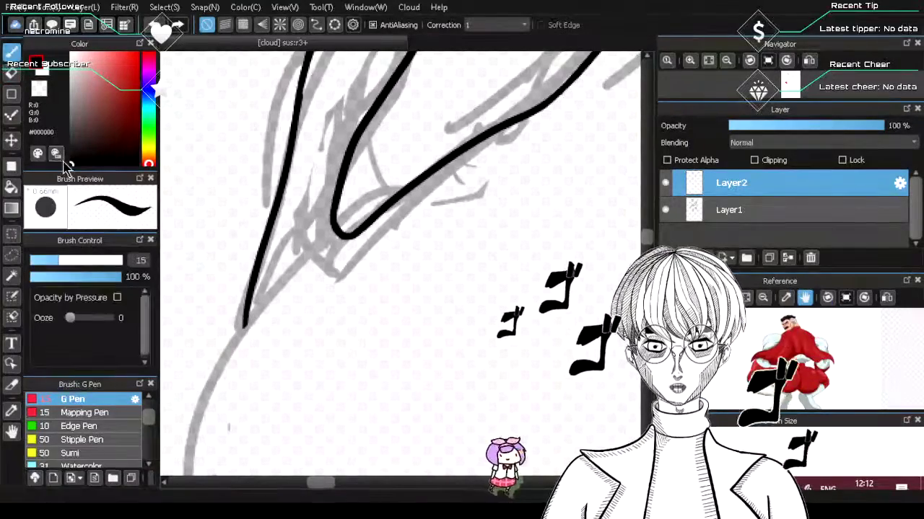
left_click_drag(335, 231, 230, 326)
key("ctrl+z")
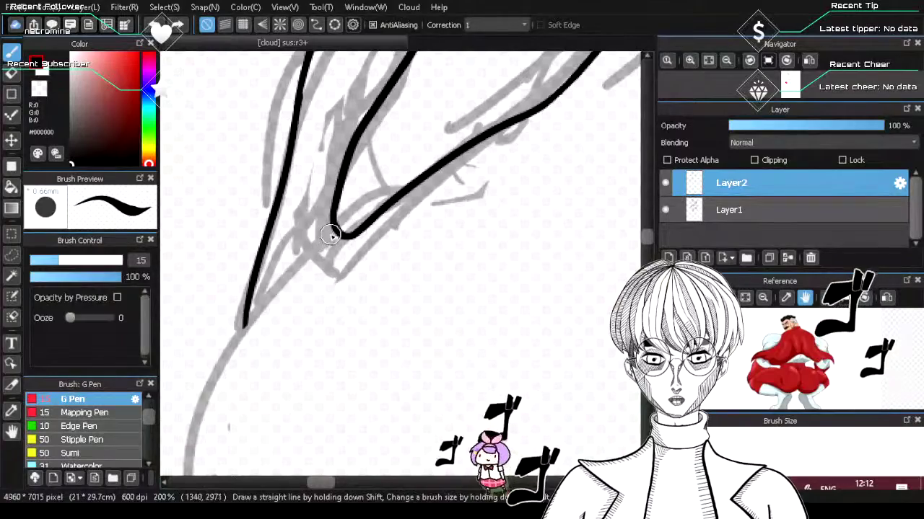
left_click_drag(335, 233, 244, 326)
key("ctrl+z")
left_click_drag(334, 238, 219, 365)
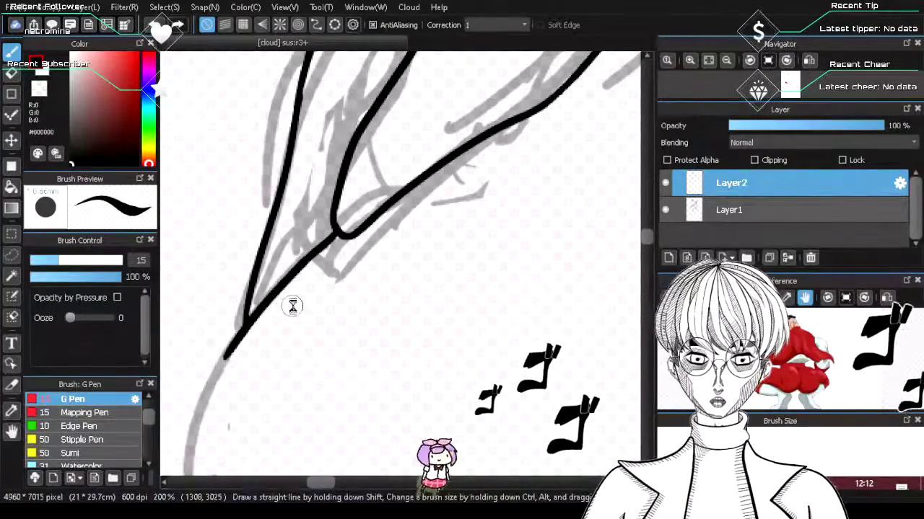
- Try to bridge the gap in the inked waistline, starting from the end of its left segment
scroll(293, 306, "down", 4)
scroll(443, 174, "up", 3)
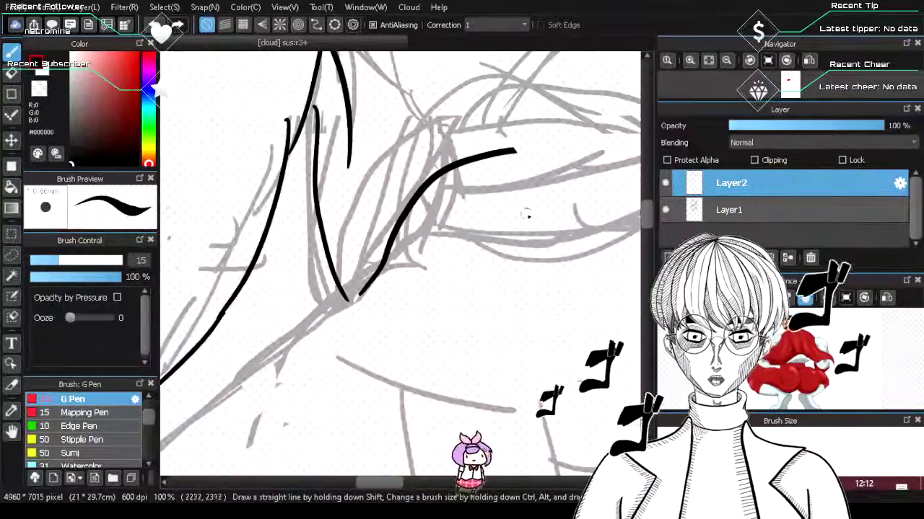
scroll(526, 213, "down", 3)
scroll(622, 188, "up", 3)
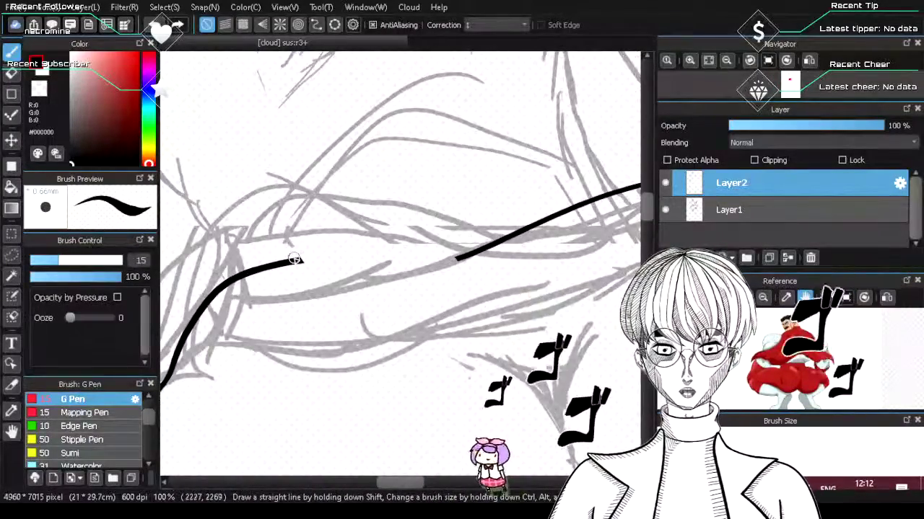
key("ctrl+z")
left_click_drag(294, 258, 392, 272)
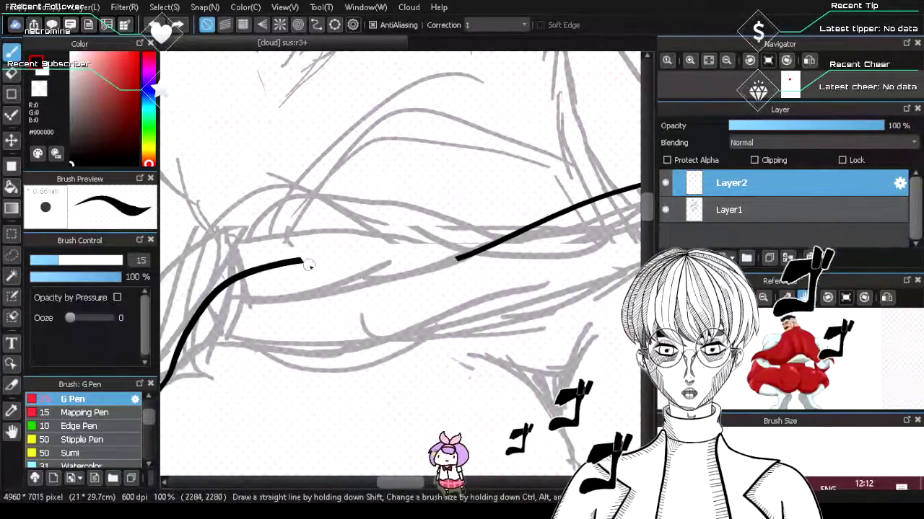
left_click_drag(303, 261, 435, 253)
key("ctrl+z")
- Set the G Pen size to 19 and extend the waistline's right segment back toward the left one, retrying the stroke
left_click(65, 260)
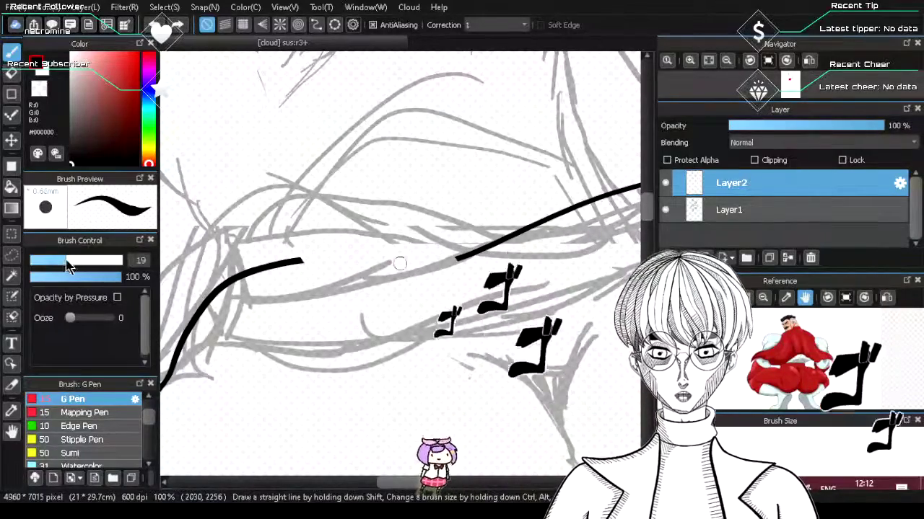
left_click_drag(295, 258, 407, 251)
key("ctrl+z")
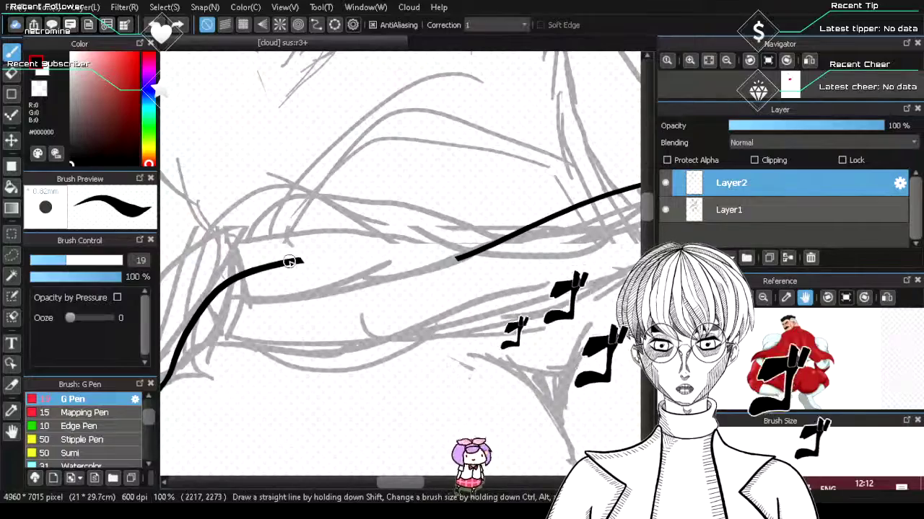
key("ctrl+z")
left_click_drag(286, 261, 303, 261)
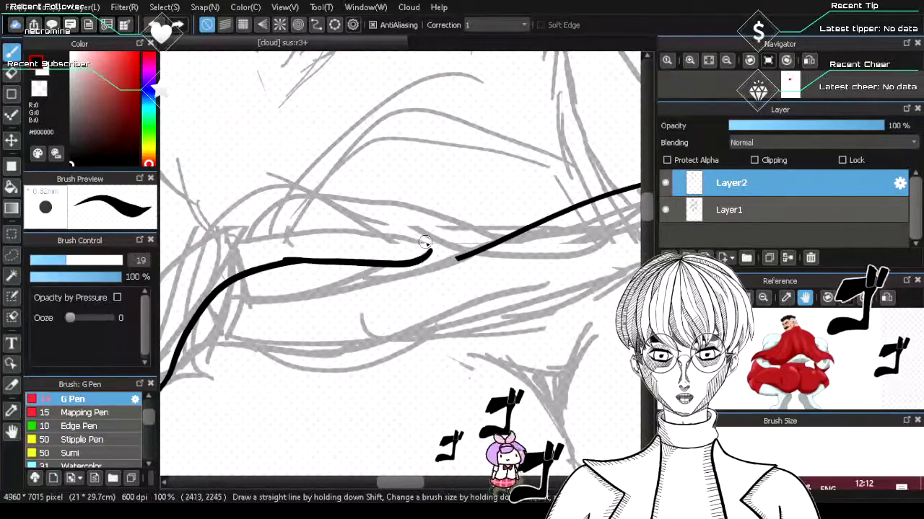
key("ctrl+z")
left_click_drag(456, 258, 336, 268)
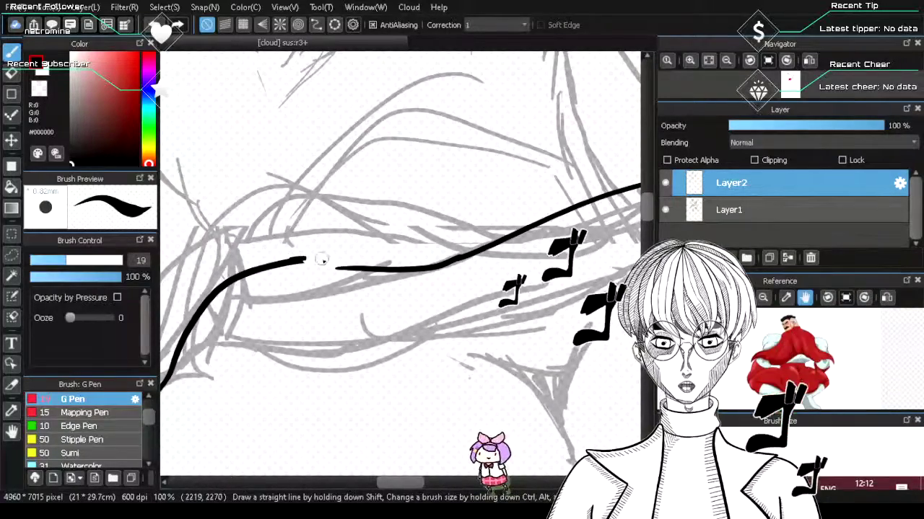
- Bridge the remaining waistline gap with a short curve and erase the uneven joints at both of its ends
mouse_move(313, 263)
left_mouse_down()
mouse_move(347, 264)
mouse_move(329, 266)
left_mouse_up()
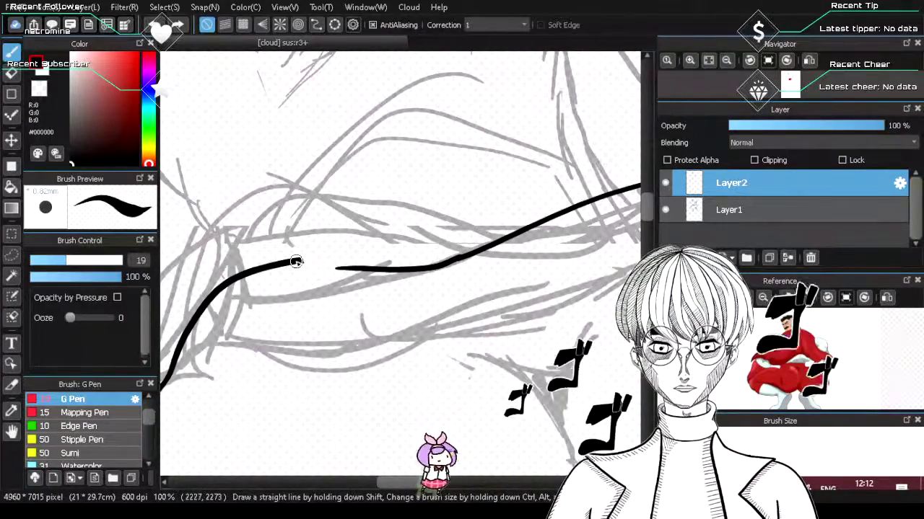
key("ctrl+z")
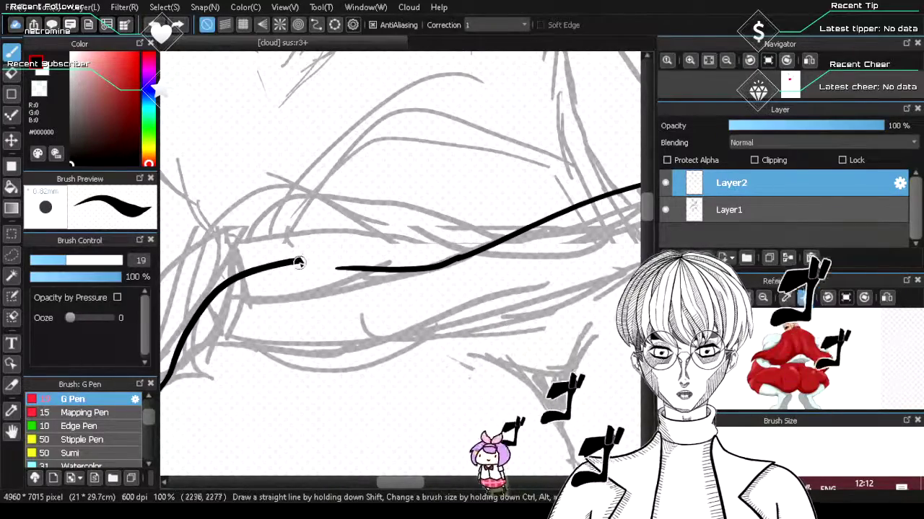
left_click_drag(298, 263, 333, 267)
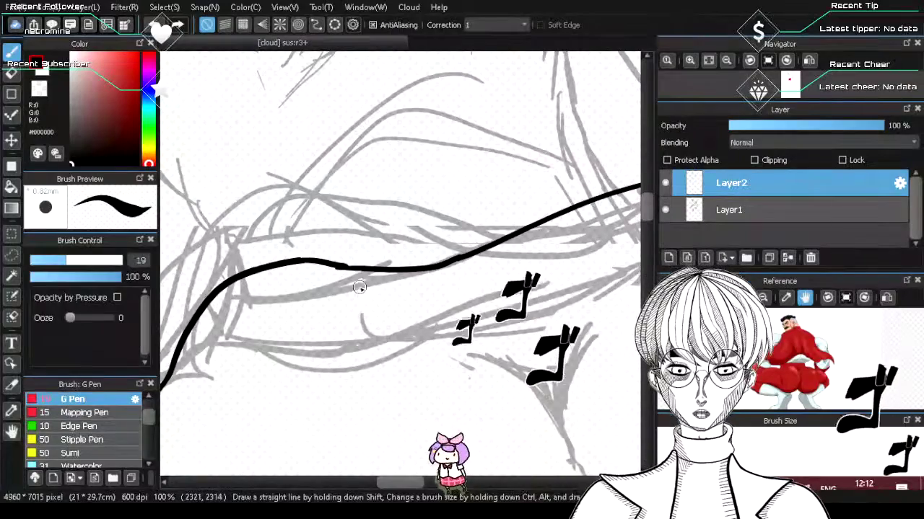
key("e")
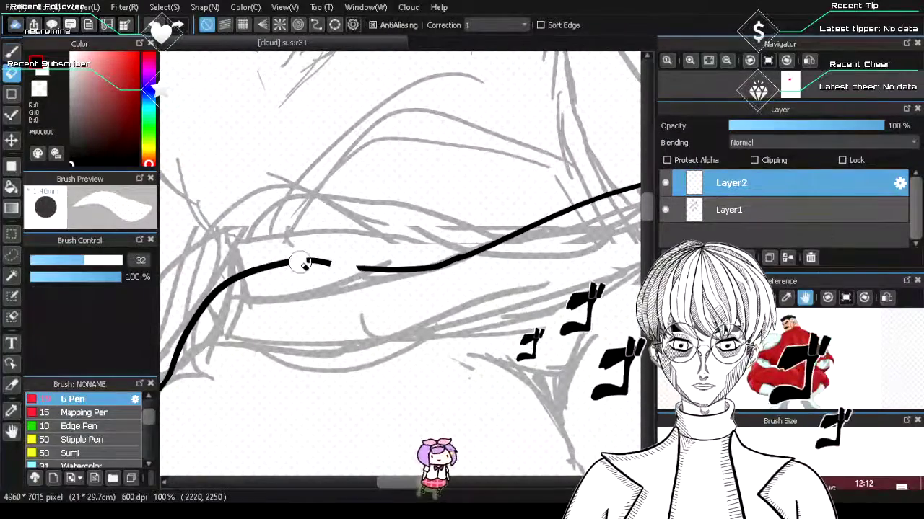
key("b")
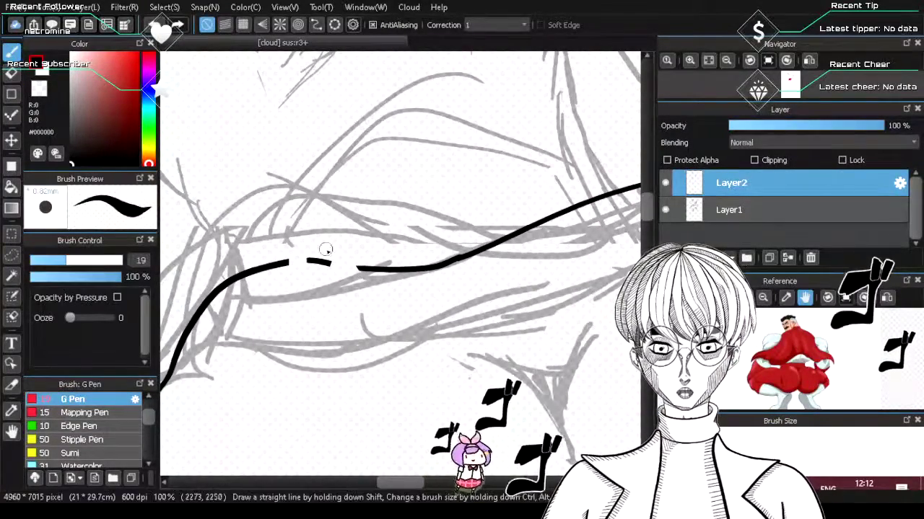
- Re-ink the two erased gaps in the waistline with short G Pen strokes, retrying until the line is smooth
left_click_drag(327, 266, 359, 264)
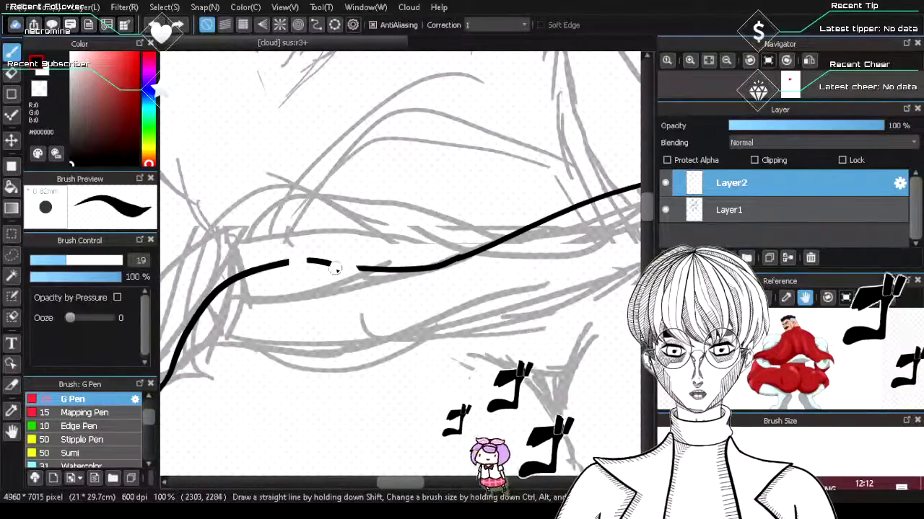
left_click_drag(327, 264, 358, 267)
key("ctrl+z")
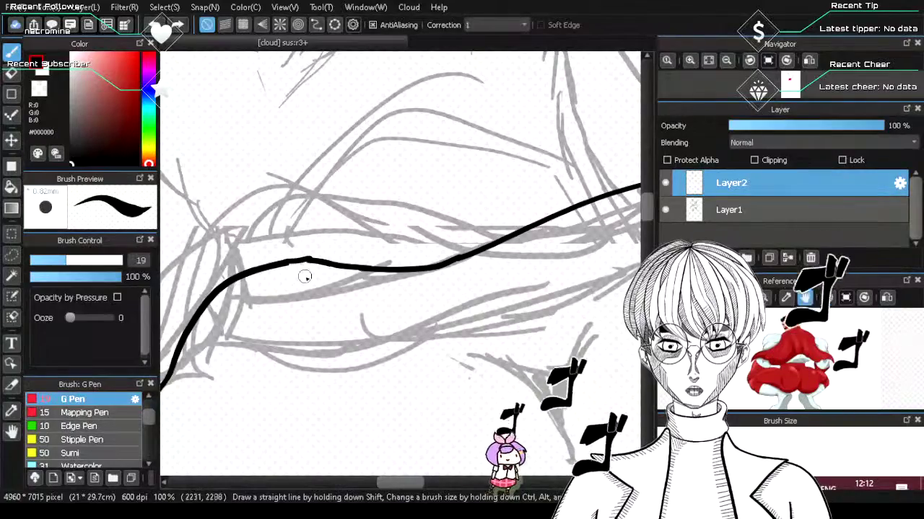
key("ctrl+z")
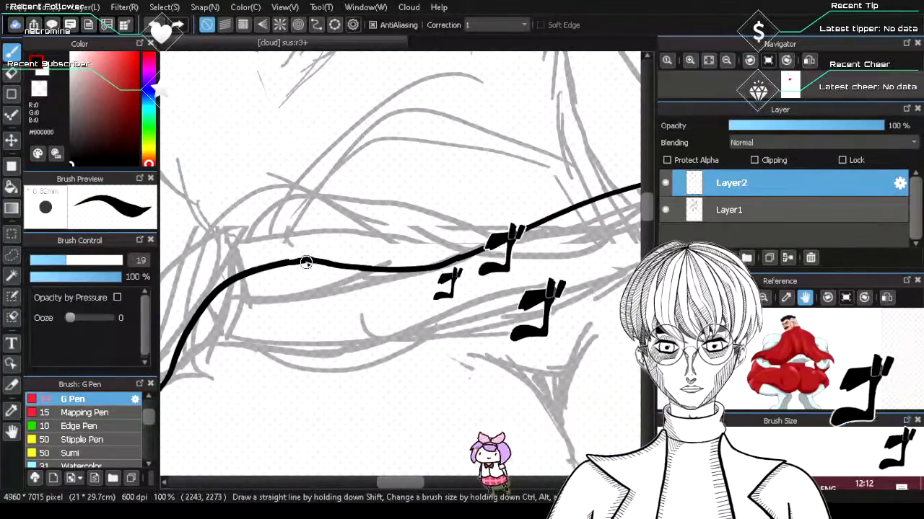
left_click_drag(284, 263, 304, 264)
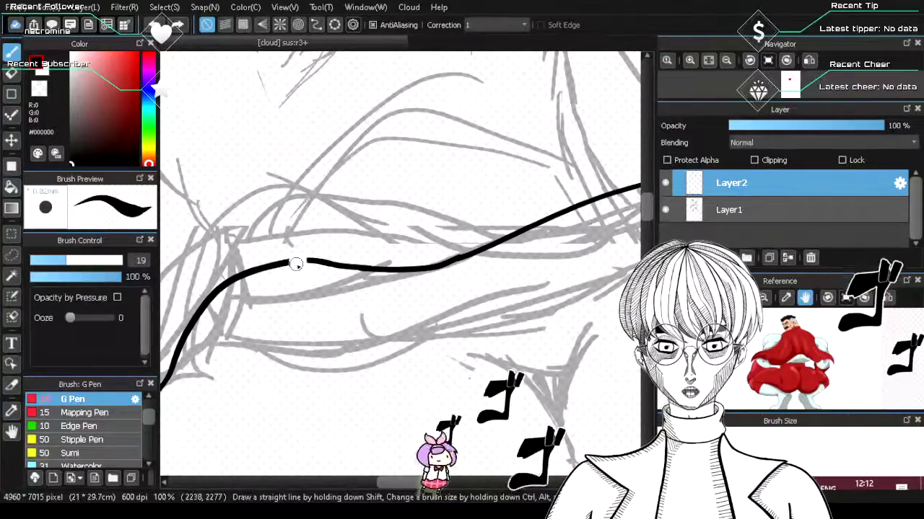
mouse_move(285, 264)
left_mouse_down()
mouse_move(314, 261)
mouse_move(301, 262)
left_mouse_up()
key("ctrl+z")
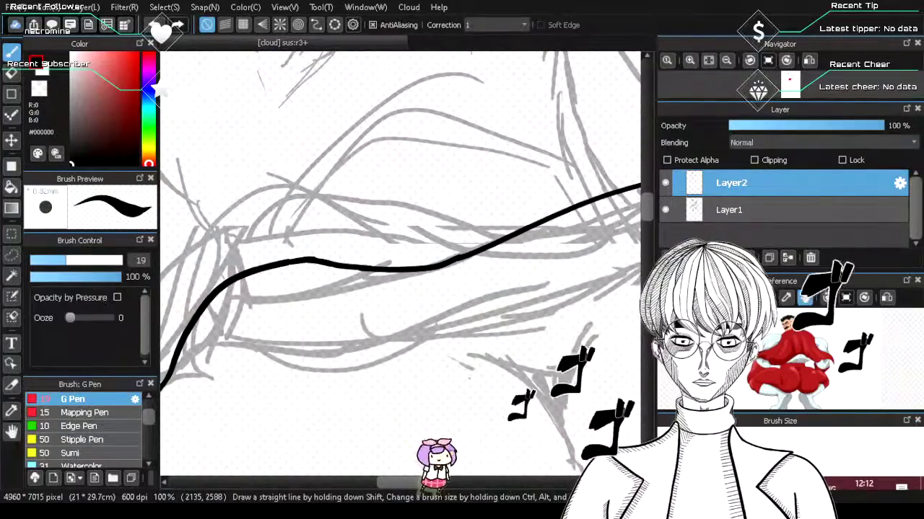
- Ink the upper part of the torso's side line, from the raised arm's inner outline down beside the elbow, retrying once
scroll(258, 328, "down", 5)
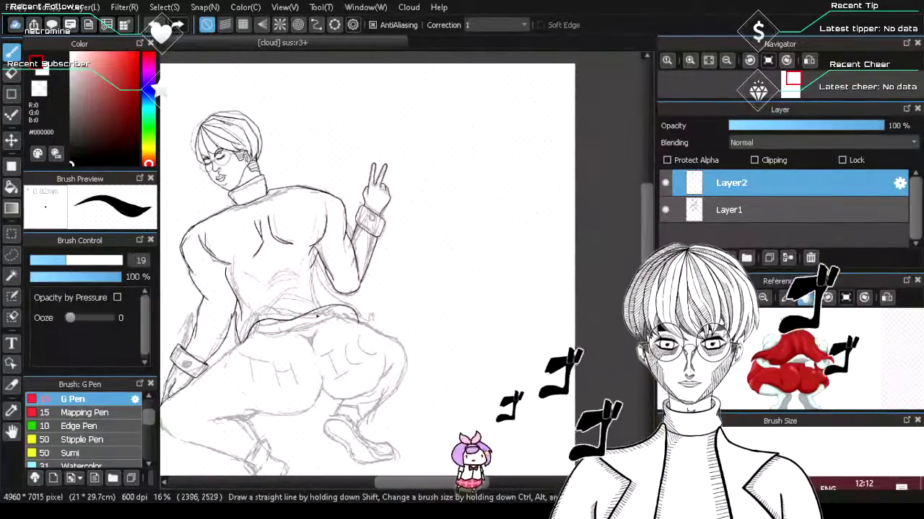
scroll(317, 316, "up", 4)
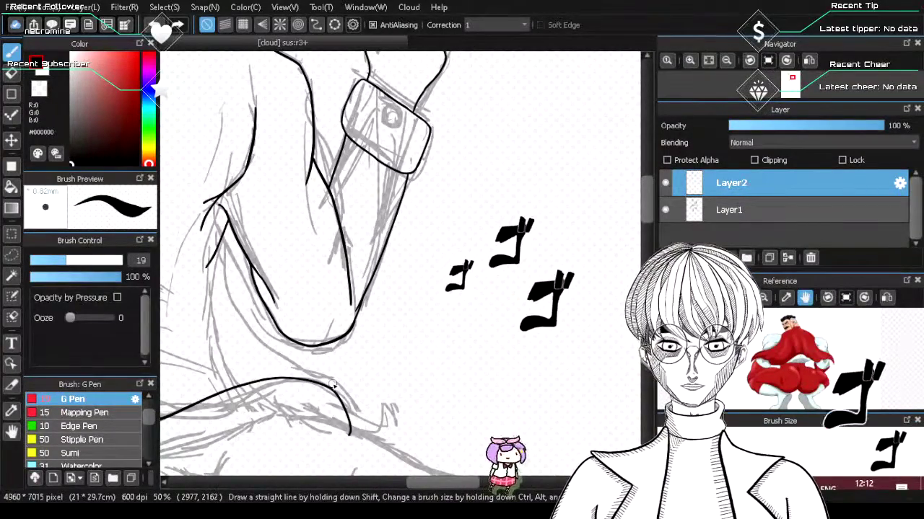
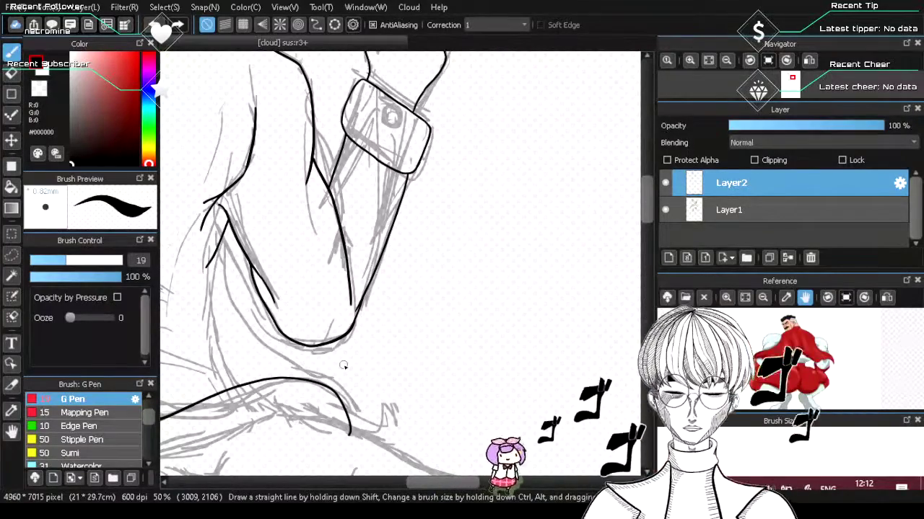
scroll(282, 415, "up", 1)
scroll(281, 418, "down", 2)
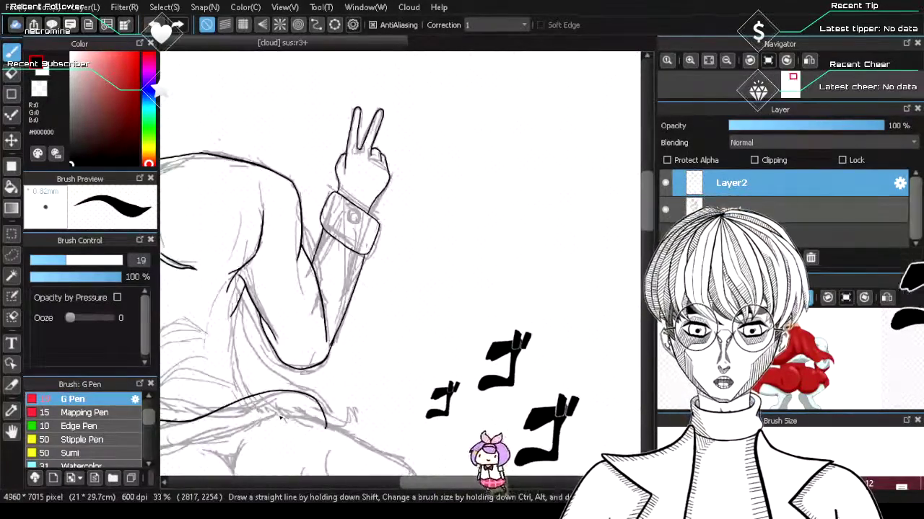
scroll(281, 417, "up", 2)
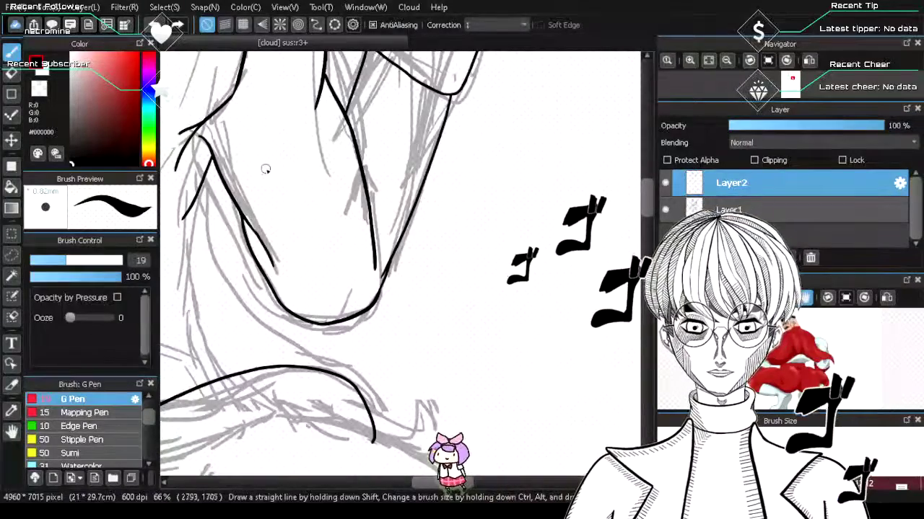
left_click_drag(222, 174, 215, 273)
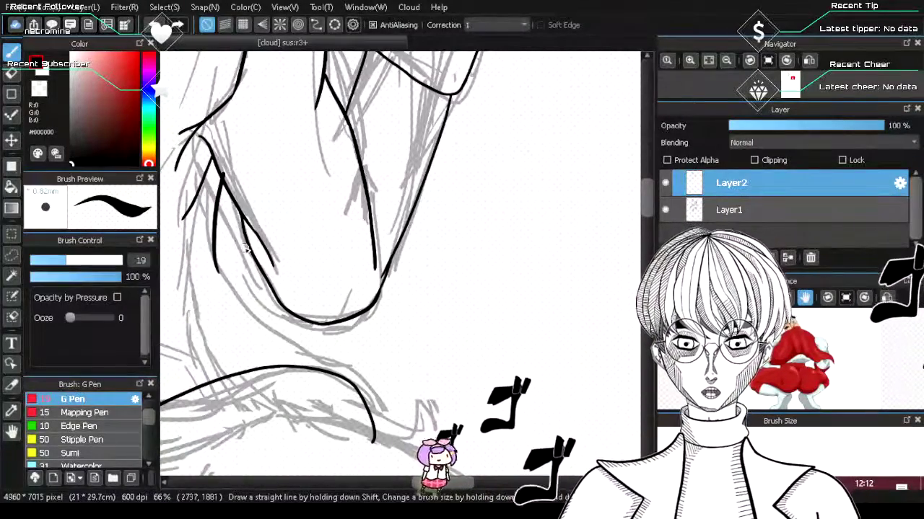
key("ctrl+z")
mouse_move(220, 178)
left_mouse_down()
mouse_move(221, 261)
mouse_move(242, 306)
left_mouse_up()
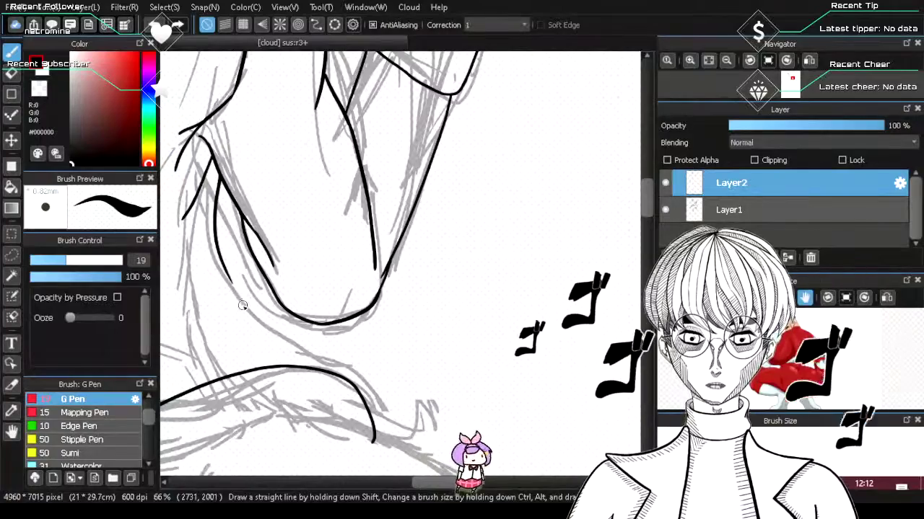
- Continue the torso's side line beneath the bent elbow to the waistline's right curve in two joined strokes, retrying the first one
left_click_drag(226, 274, 336, 346)
key("ctrl+z")
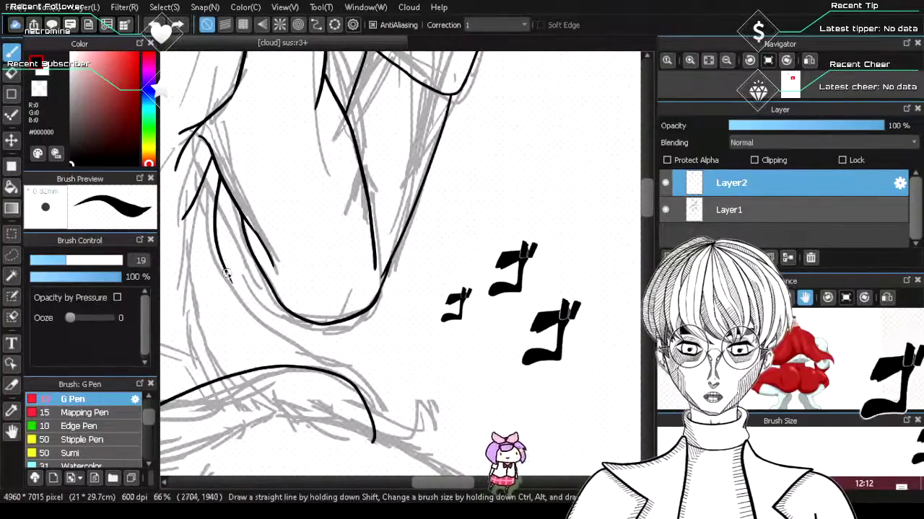
left_click_drag(226, 274, 308, 333)
left_click_drag(224, 265, 300, 337)
key("ctrl+z")
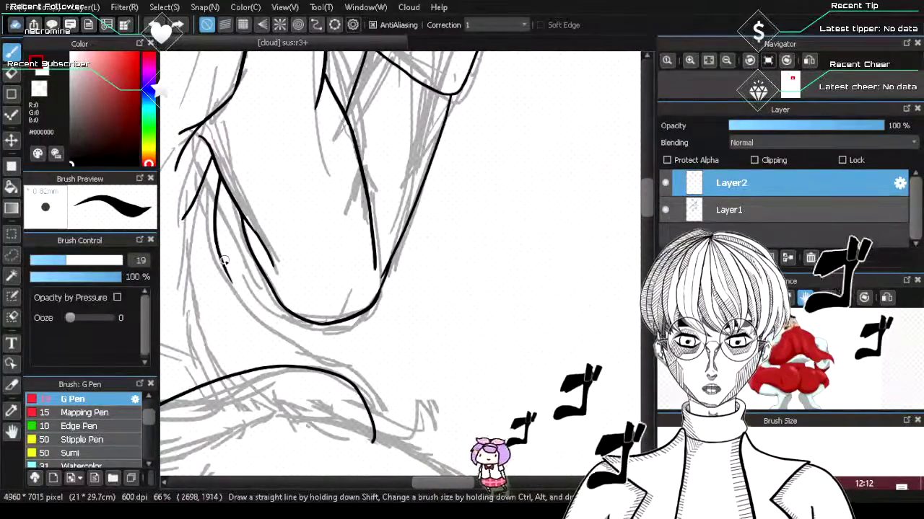
left_click_drag(223, 261, 309, 341)
key("ctrl+z")
mouse_move(221, 254)
left_mouse_down()
mouse_move(323, 345)
mouse_move(318, 359)
mouse_move(311, 338)
mouse_move(352, 395)
left_mouse_up()
key("ctrl+z")
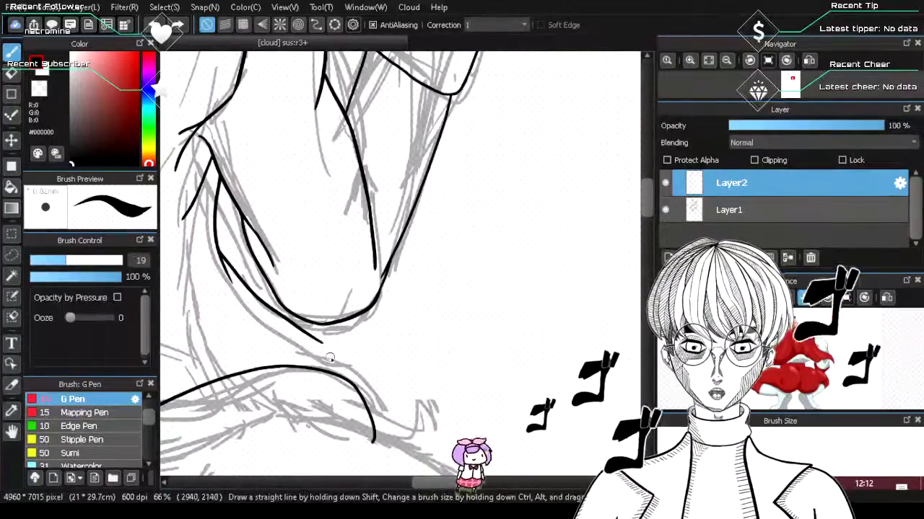
mouse_move(314, 335)
left_mouse_down()
mouse_move(364, 392)
mouse_move(372, 419)
left_mouse_up()
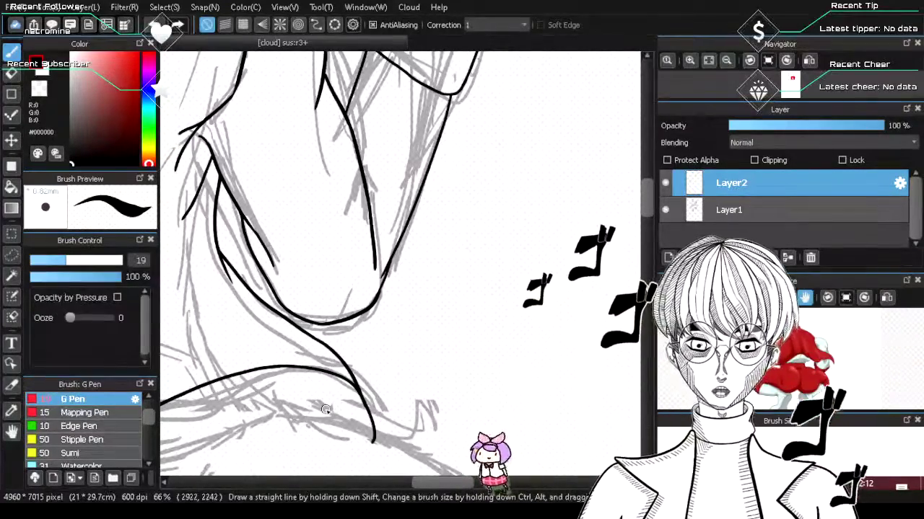
- Erase the short inked side line between the lowered arm and the left end of the waistline
scroll(328, 417, "down", 2)
scroll(325, 417, "down", 2)
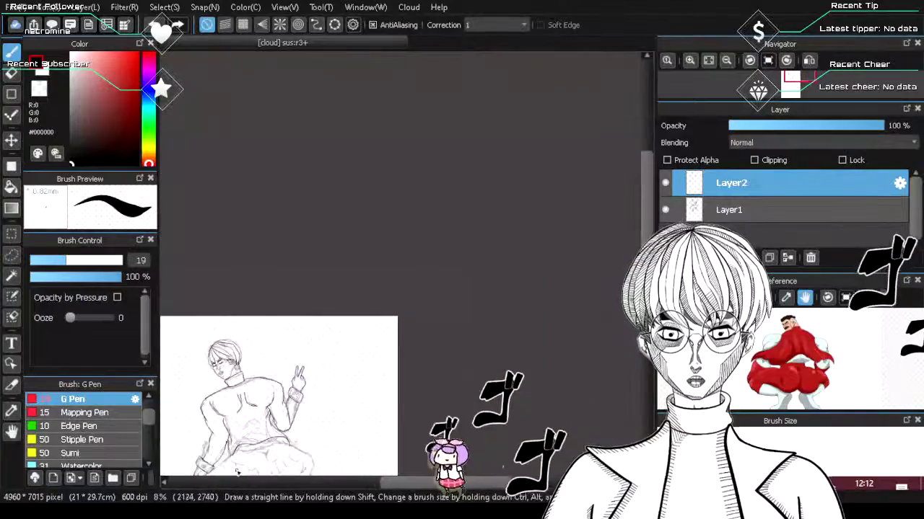
scroll(264, 446, "up", 2)
scroll(265, 447, "up", 2)
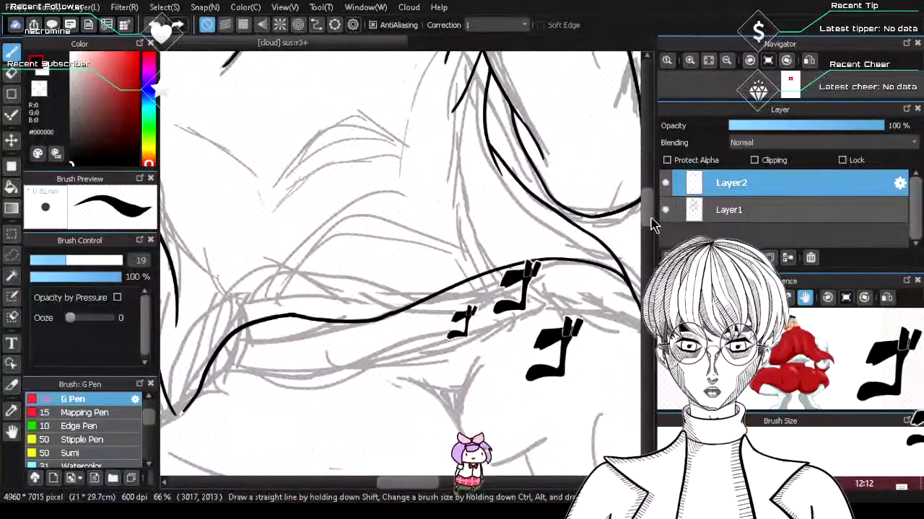
left_click_drag(647, 219, 647, 254)
scroll(578, 240, "down", 4)
scroll(429, 165, "up", 3)
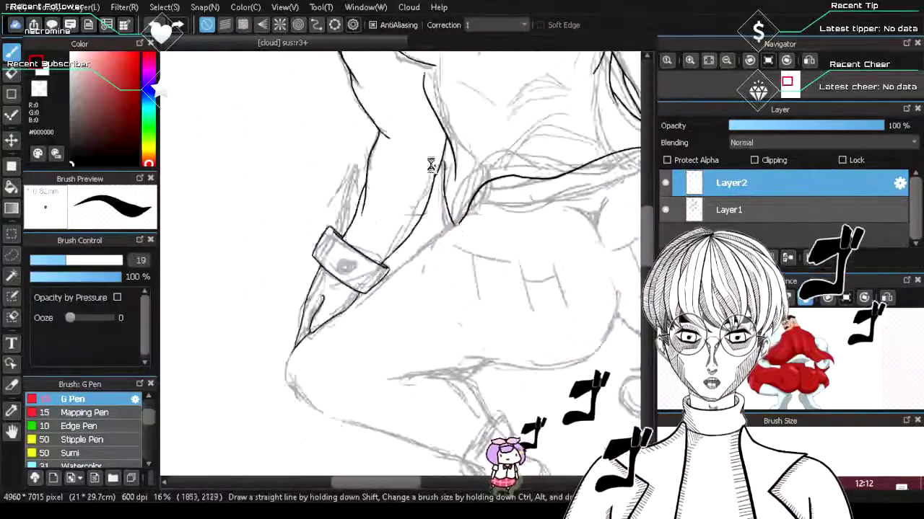
scroll(481, 226, "up", 2)
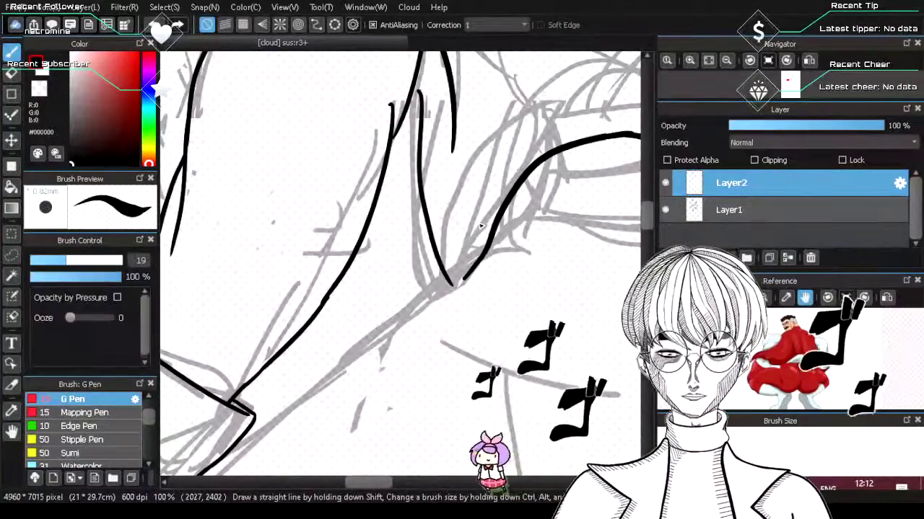
key("e")
mouse_move(404, 240)
left_mouse_down()
mouse_move(437, 271)
mouse_move(449, 274)
mouse_move(422, 190)
mouse_move(428, 95)
left_mouse_up()
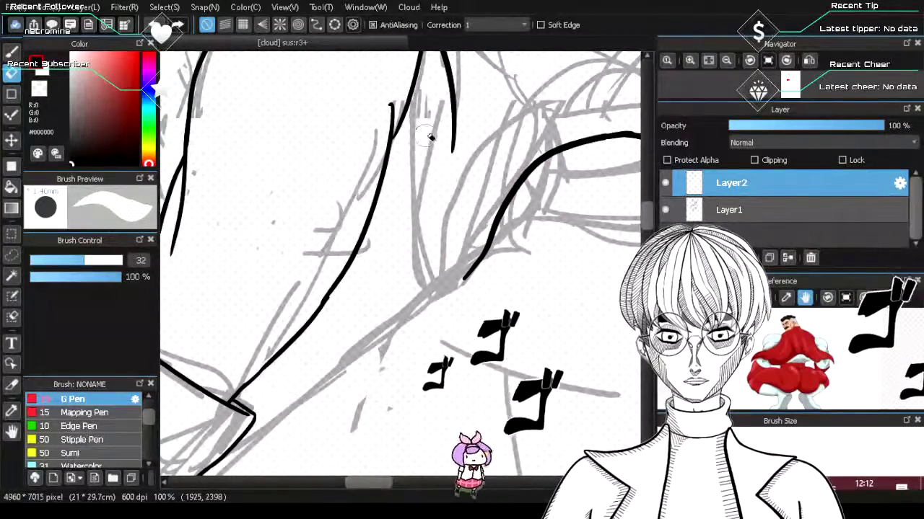
- Re-ink the upper part of that side line with the G Pen, from the lowered arm's inner outline downward, retrying until it is smooth
key("b")
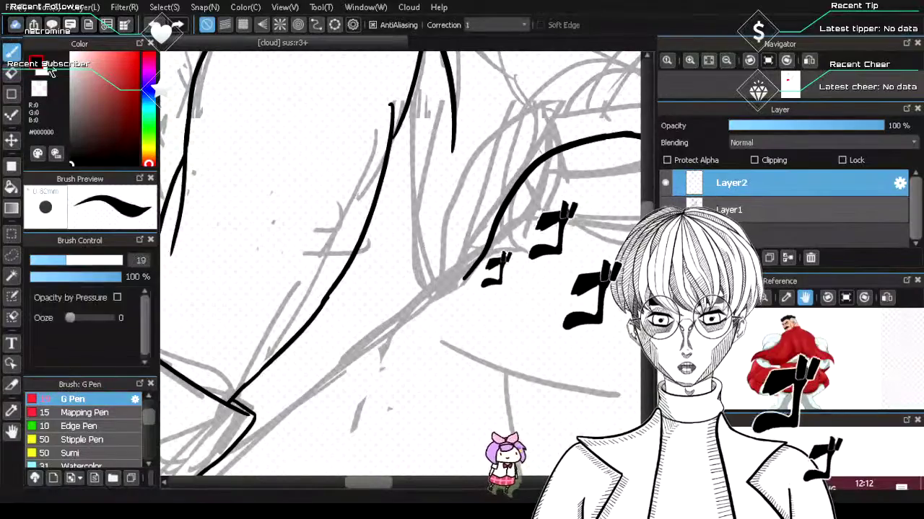
left_click_drag(419, 73, 430, 218)
key("ctrl+z")
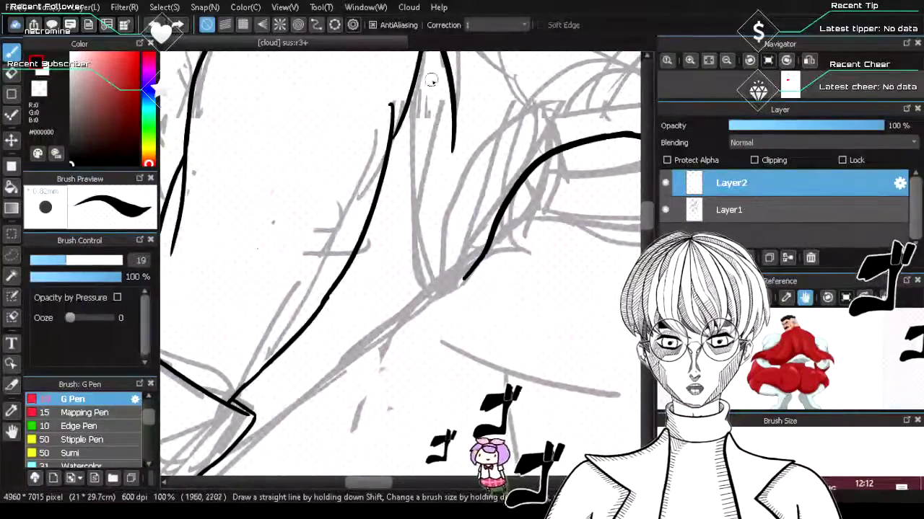
left_click_drag(420, 62, 431, 248)
key("ctrl+z")
mouse_move(421, 64)
left_mouse_down()
mouse_move(413, 124)
mouse_move(427, 264)
left_mouse_up()
key("ctrl+z")
left_click_drag(422, 63, 425, 250)
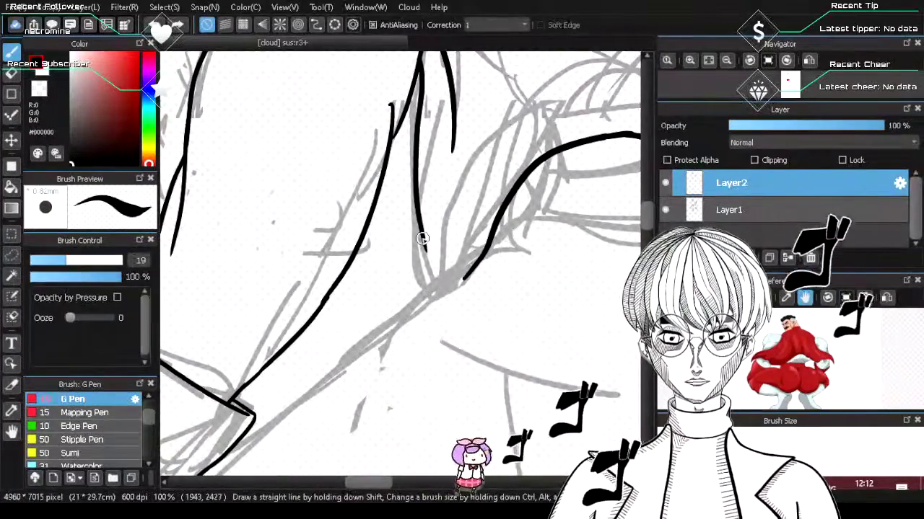
- Extend the side line down to a point and join the waistline's left end to it, retrying the extension
key("ctrl+z")
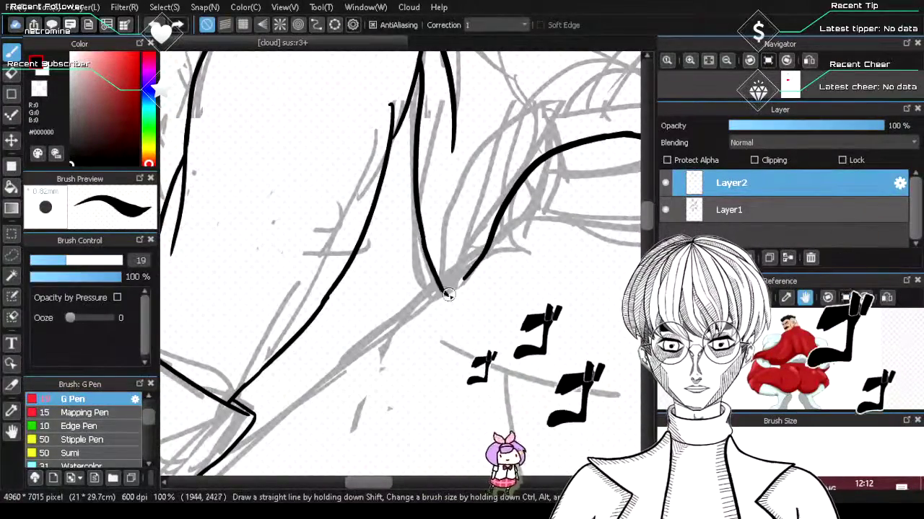
key("ctrl+z")
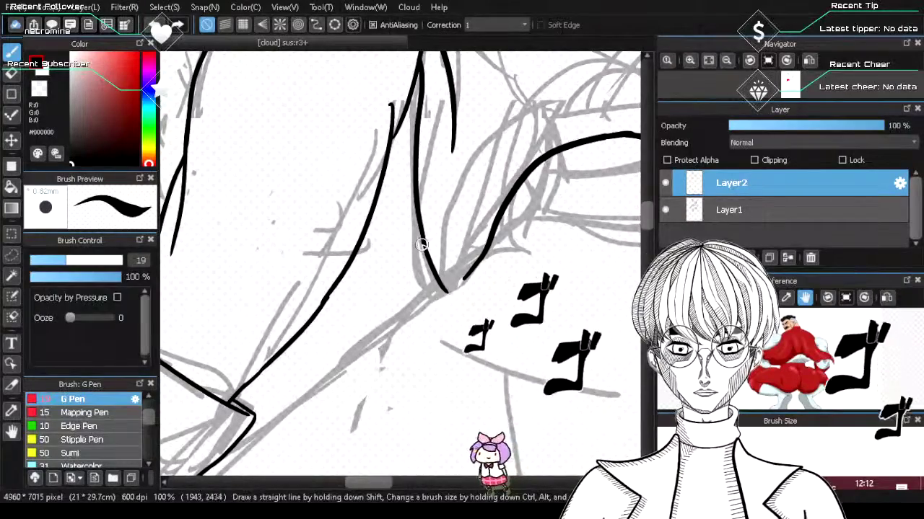
key("ctrl+z")
left_click_drag(422, 241, 451, 293)
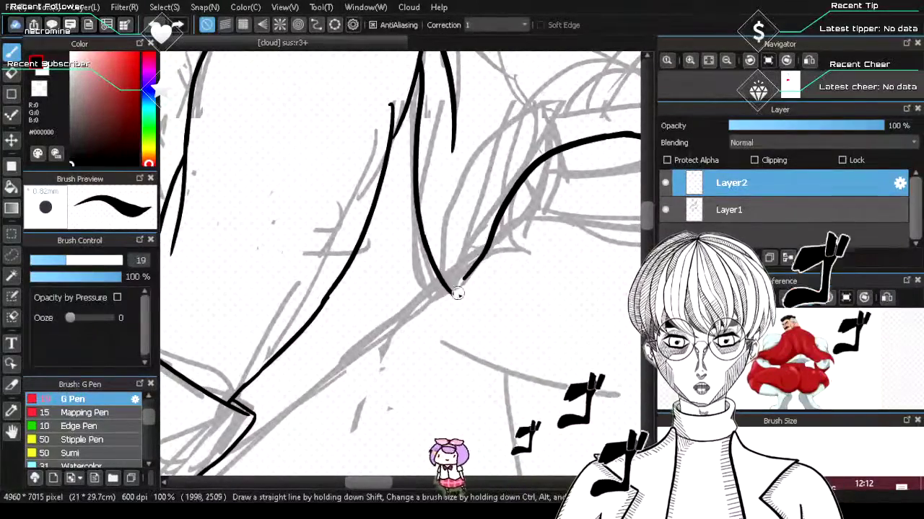
left_click_drag(481, 248, 454, 289)
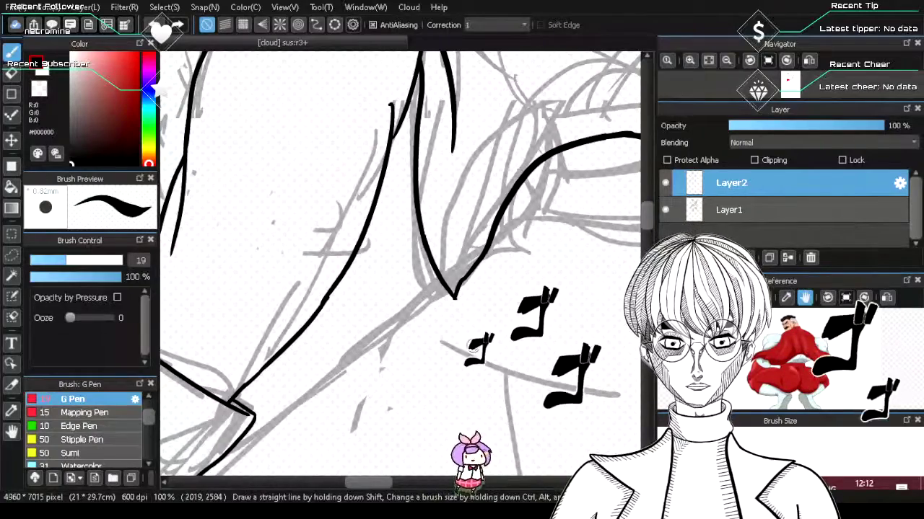
- Try to erase and re-ink the pointed tip where the side line meets the waistline's left end
scroll(475, 351, "up", 5)
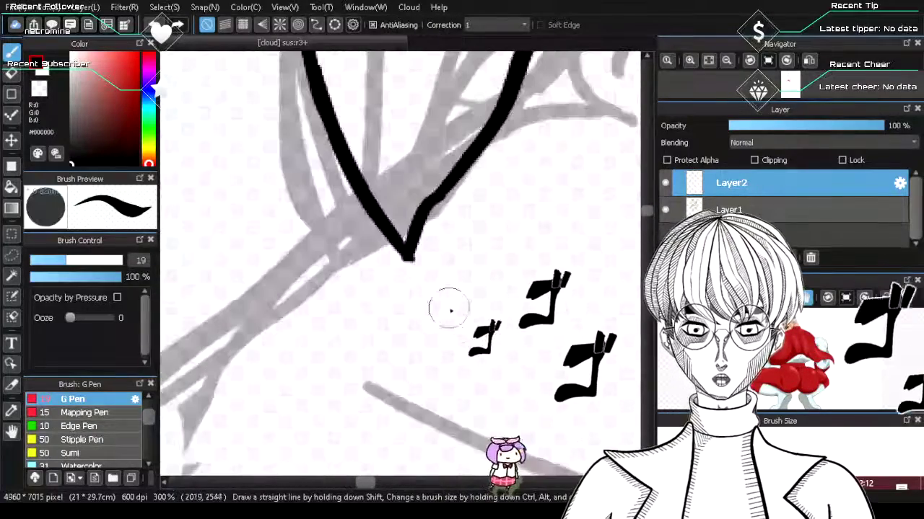
key("e")
mouse_move(404, 242)
left_mouse_down()
mouse_move(392, 253)
mouse_move(412, 268)
left_mouse_up()
key("b")
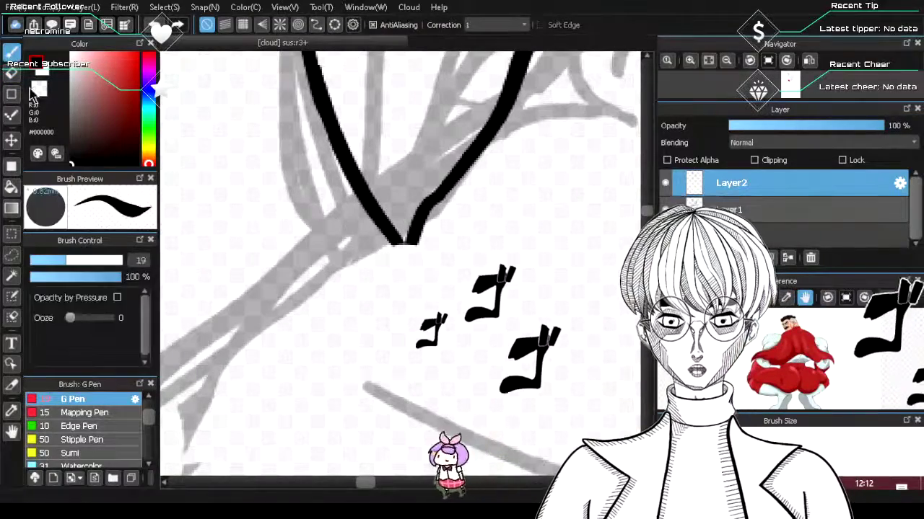
left_click_drag(391, 240, 408, 254)
key("ctrl+z")
key("ctrl+z")
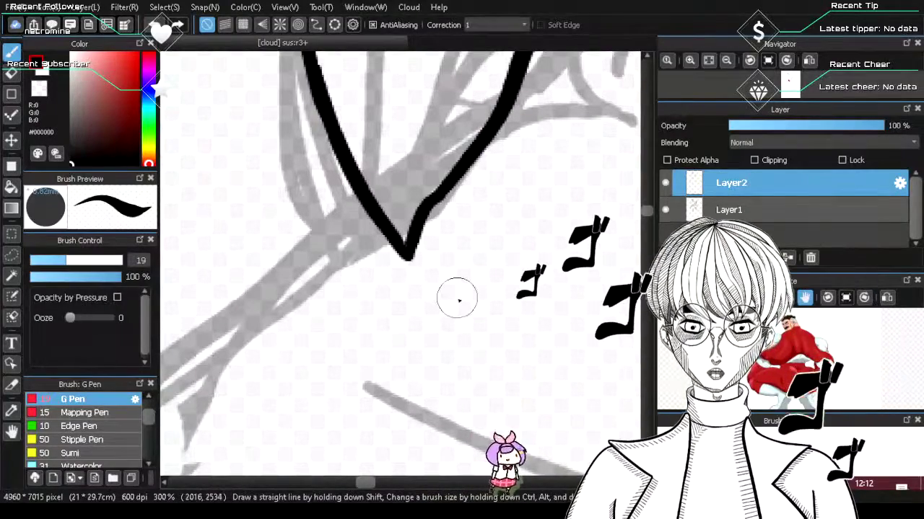
- Examine the inked waistline against the sketched hips and legs of the whole figure
scroll(458, 296, "down", 5)
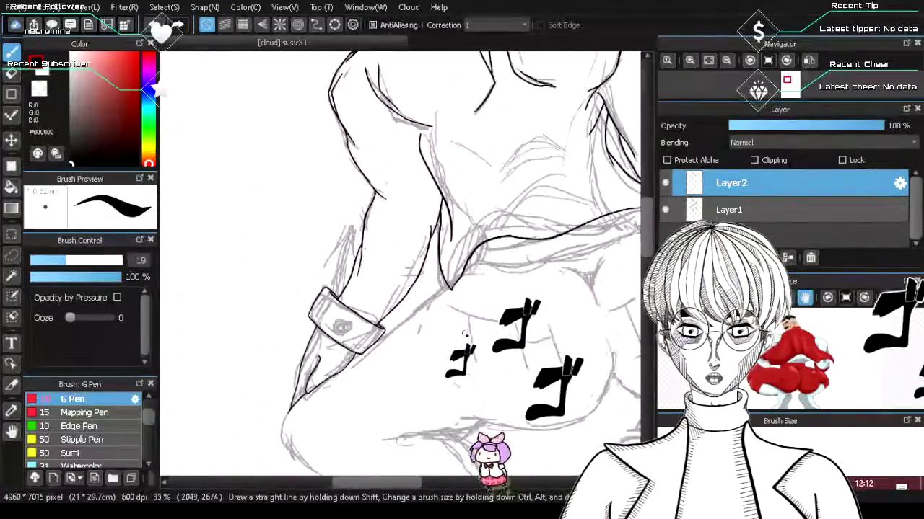
scroll(464, 334, "down", 3)
scroll(491, 335, "up", 3)
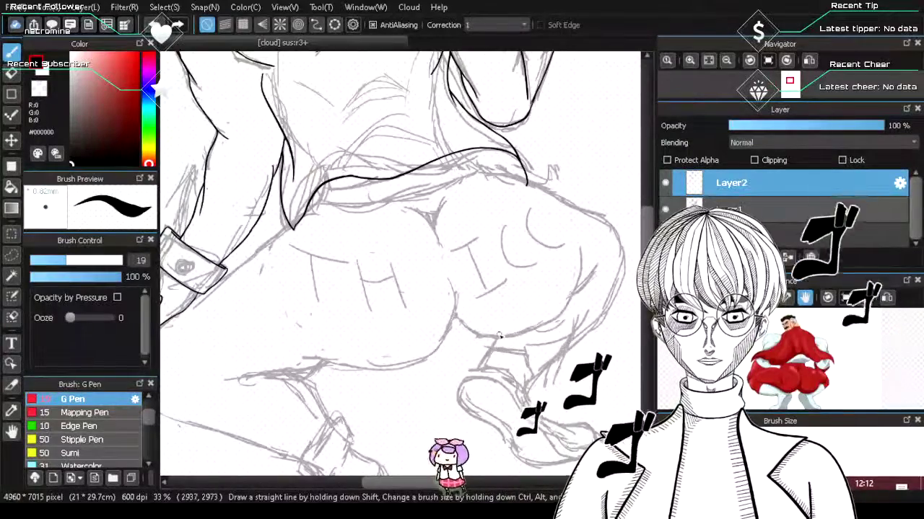
scroll(498, 335, "down", 3)
scroll(417, 350, "up", 2)
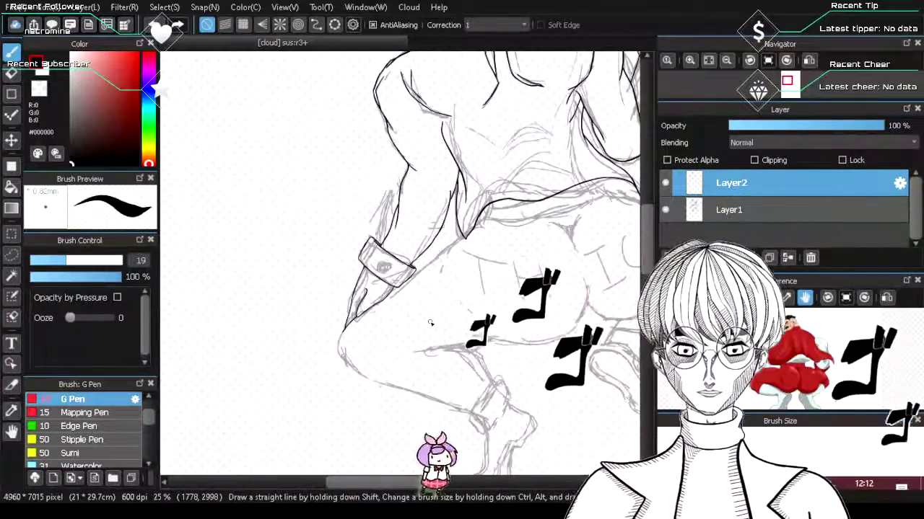
scroll(430, 323, "down", 3)
scroll(393, 318, "up", 3)
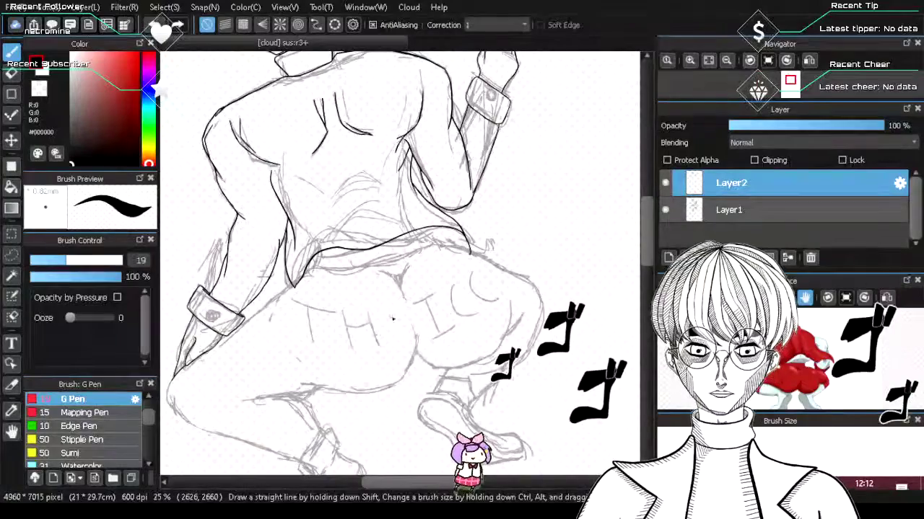
- Try to ink a line from the waistline's right crest down across the hip
scroll(322, 282, "up", 1)
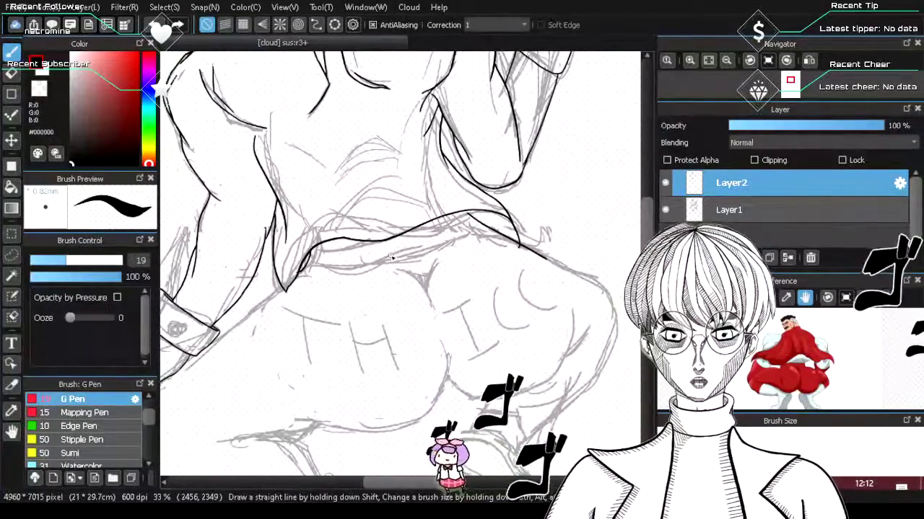
scroll(390, 257, "up", 3)
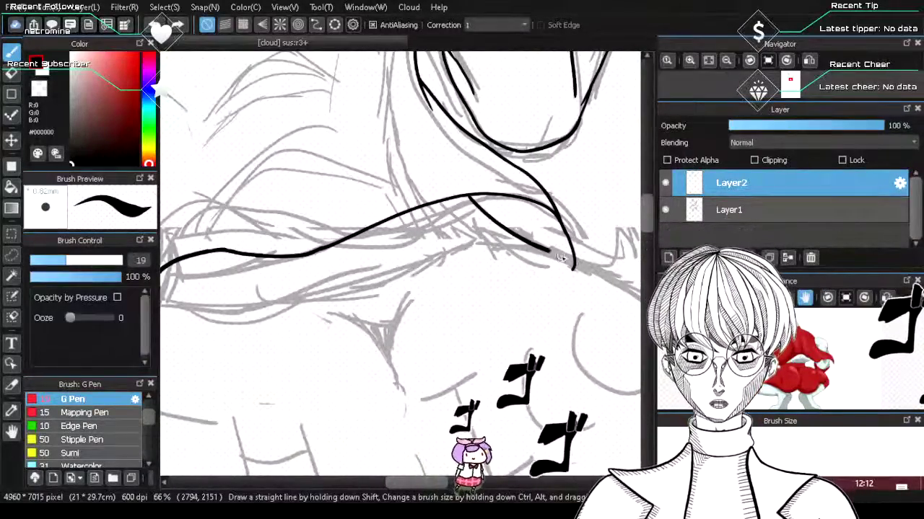
left_click_drag(515, 231, 531, 235)
key("ctrl+z")
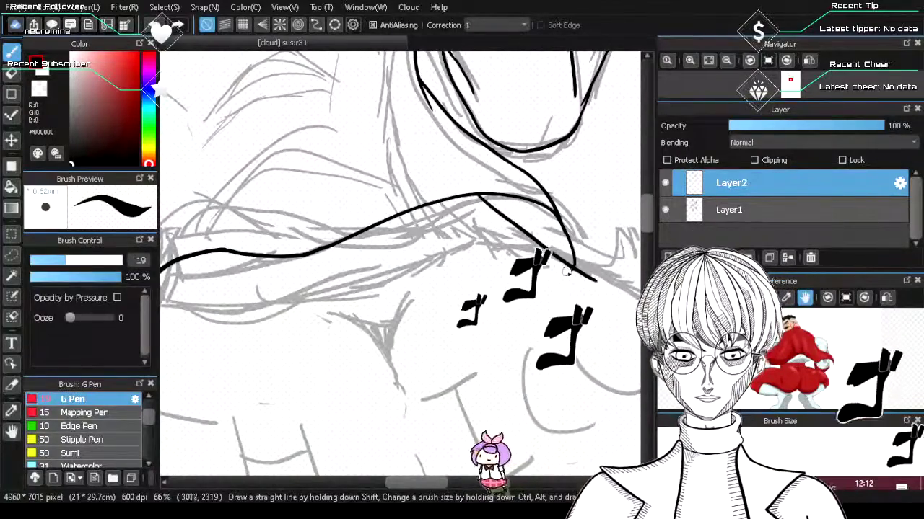
key("ctrl+z")
- Trim the lower end of the waistline's right curve and ink a line from its crest down along the hip, retrying until smooth
key("e")
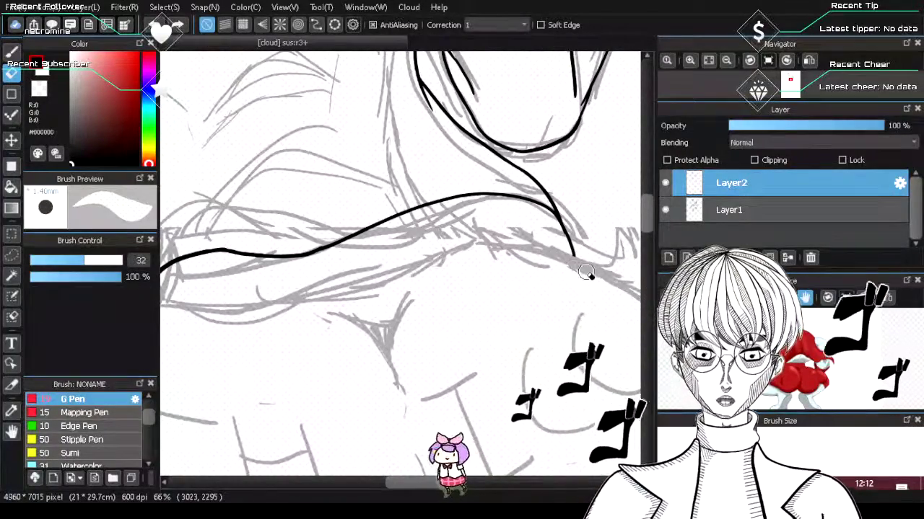
left_click(12, 53)
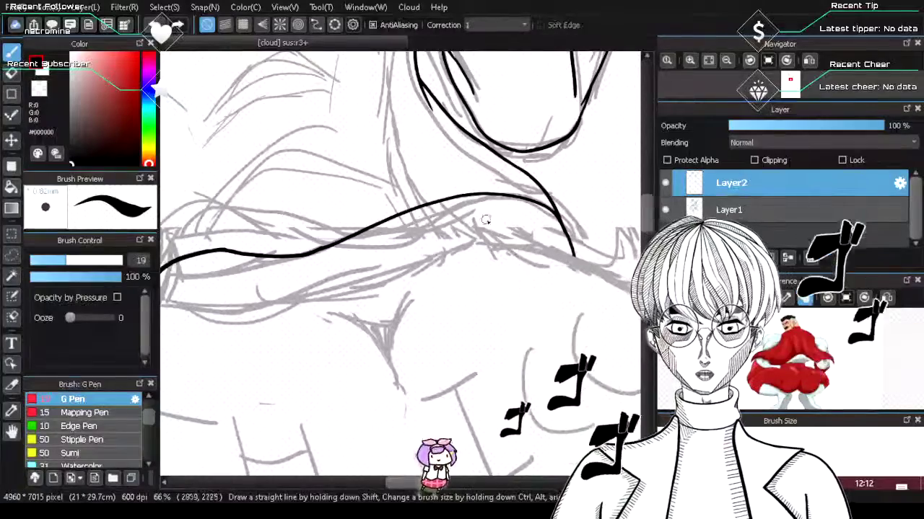
left_click_drag(467, 202, 574, 254)
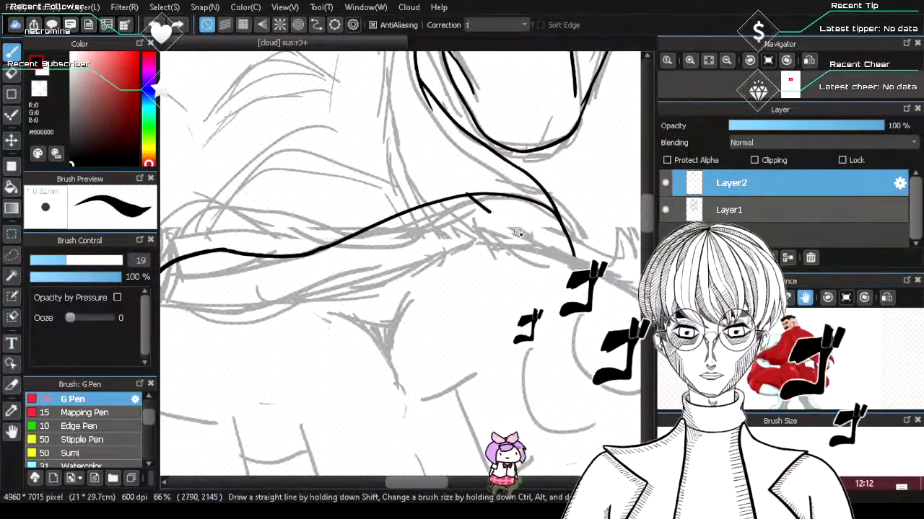
key("ctrl+z")
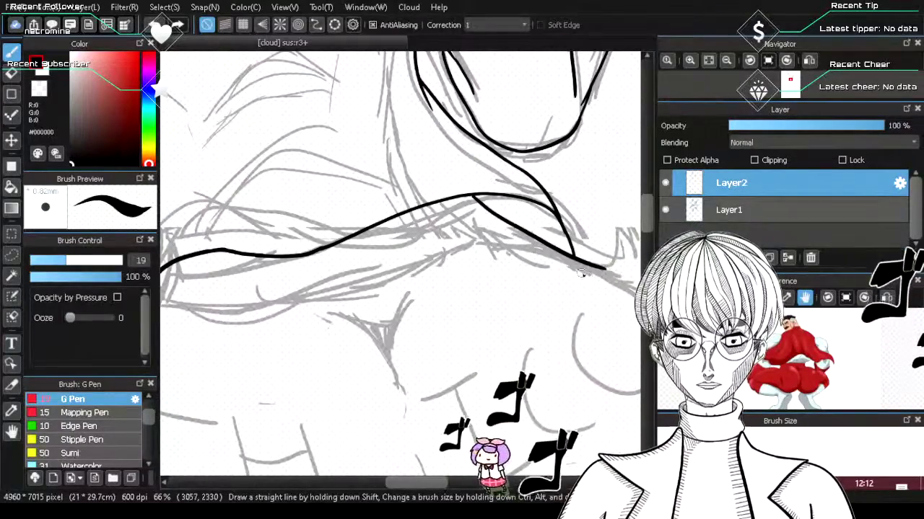
key("ctrl+z")
left_click_drag(473, 194, 598, 260)
key("ctrl+z")
left_click_drag(463, 199, 599, 266)
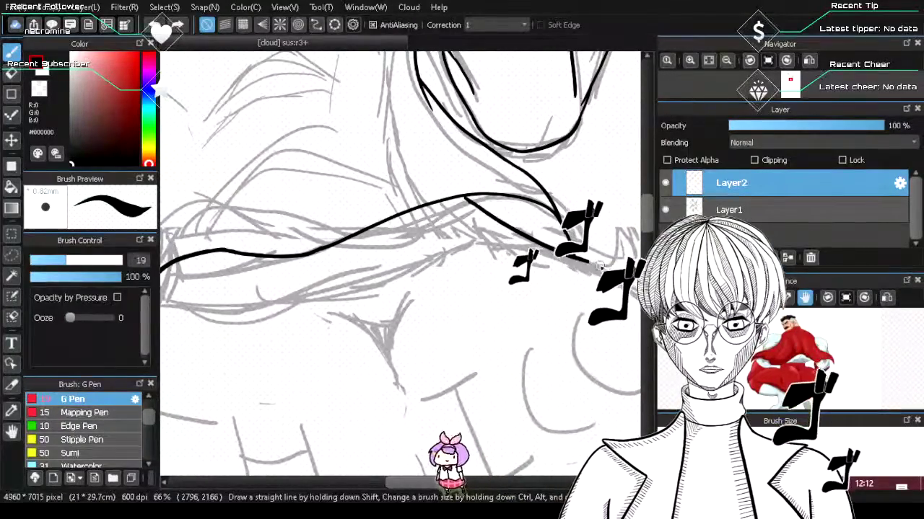
left_click_drag(464, 196, 610, 270)
key("ctrl+z")
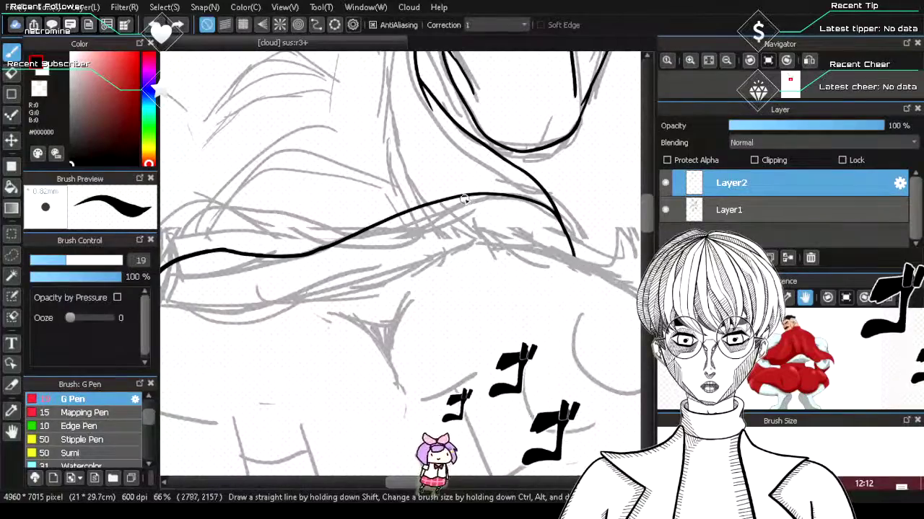
key("ctrl+z")
left_click_drag(462, 195, 619, 280)
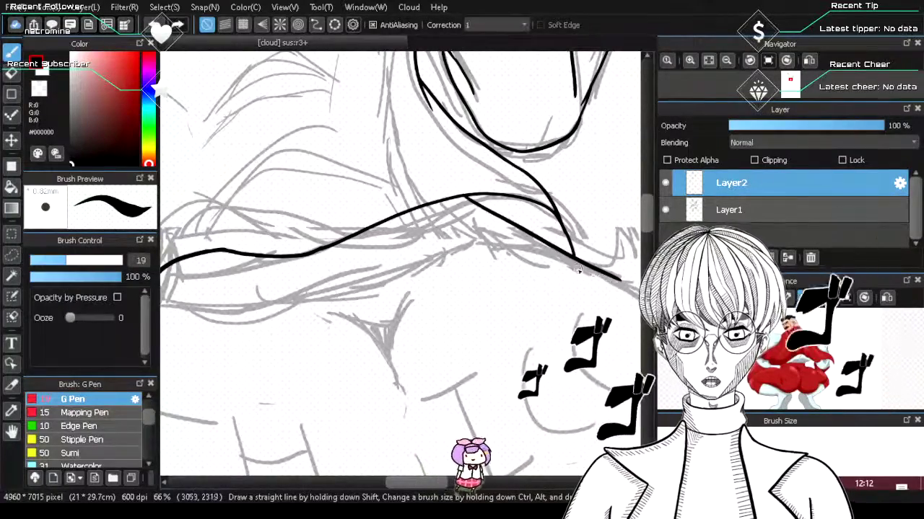
- Ink a short line alongside the waistline's left slope, from its bend down toward the pointed corner
scroll(469, 265, "down", 3)
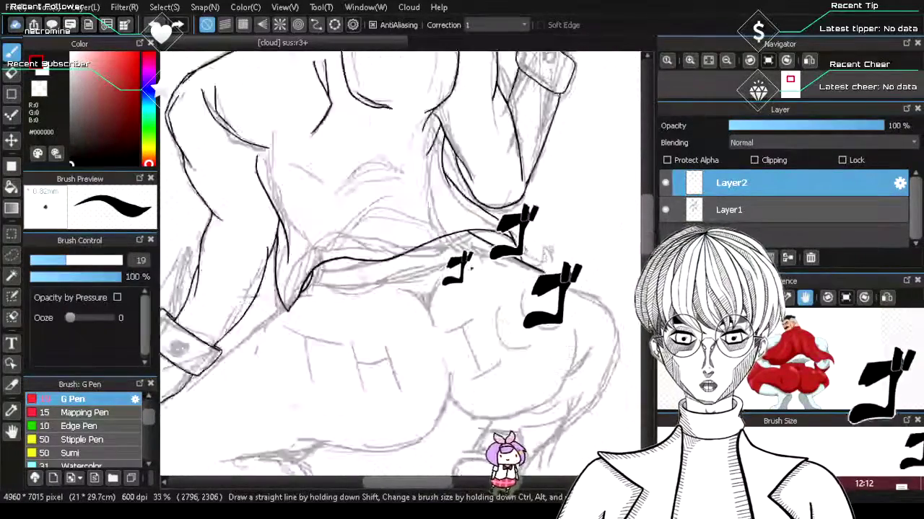
scroll(405, 265, "up", 2)
scroll(289, 306, "up", 1)
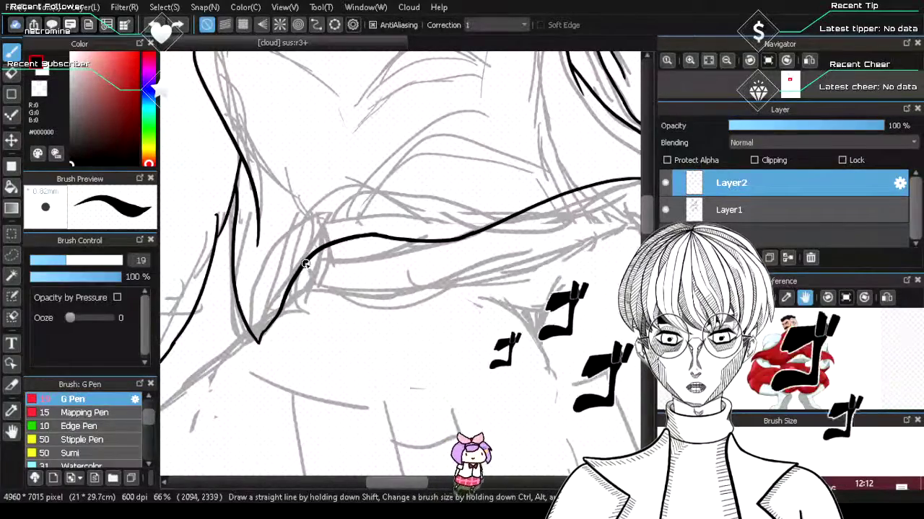
left_click_drag(305, 264, 284, 312)
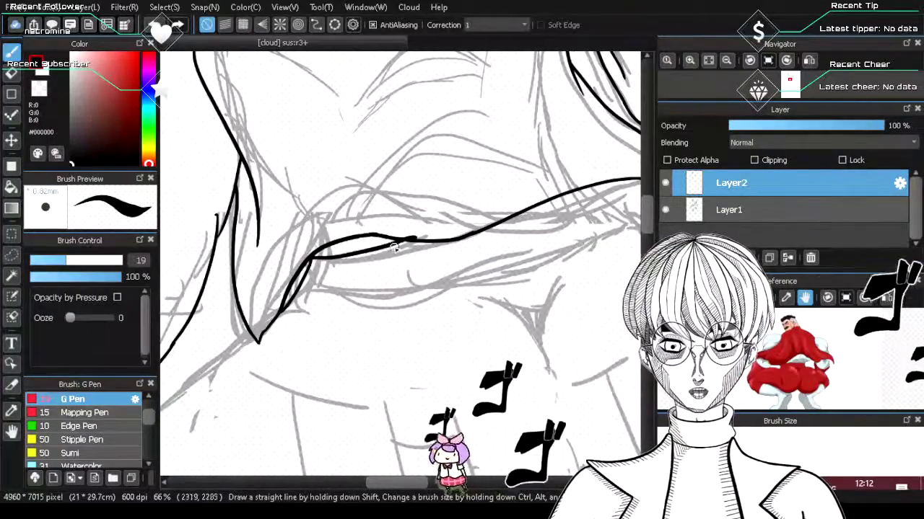
- Ink a shallow fold line beneath the waistline's left hump, from the bend until it merges with the waistline, retrying until smooth
left_click_drag(311, 261, 408, 246)
key("ctrl+z")
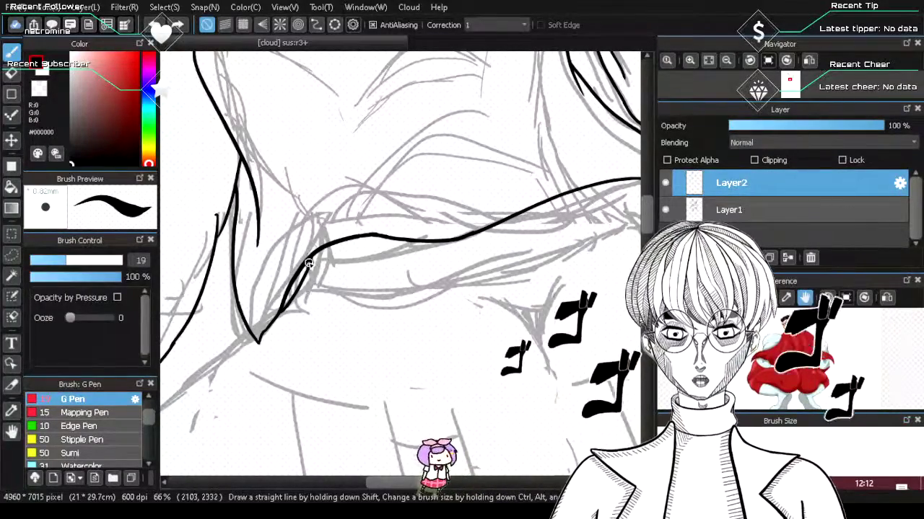
key("ctrl+z")
left_click_drag(312, 262, 417, 242)
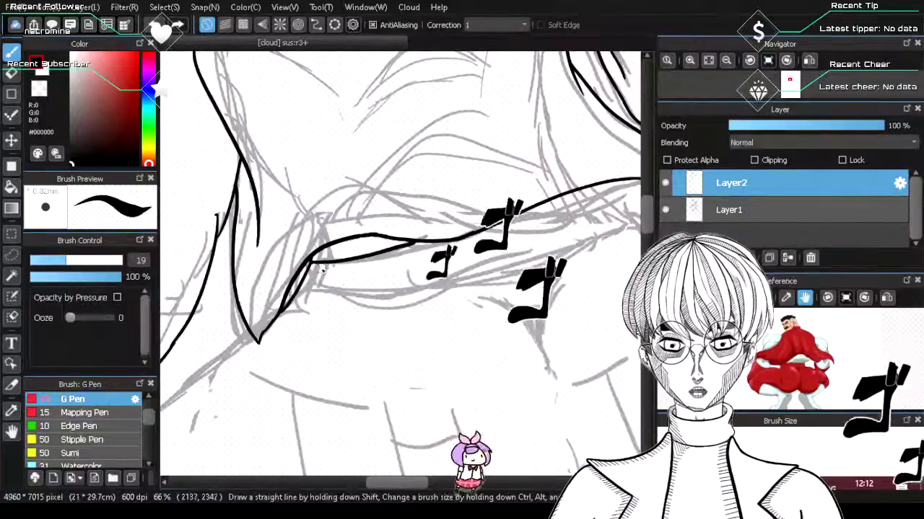
key("ctrl+z")
left_click_drag(310, 261, 418, 247)
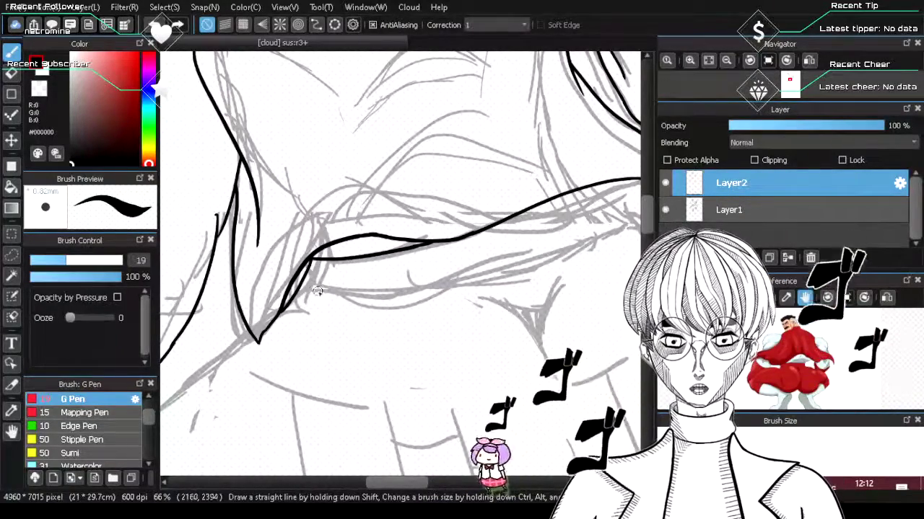
- Ink the waistband's lower edge from its left slope across to the right, retrying until smooth, and add a short line beneath the upper edge
mouse_move(299, 291)
left_mouse_down()
mouse_move(349, 294)
mouse_move(449, 281)
left_mouse_up()
key("ctrl+z")
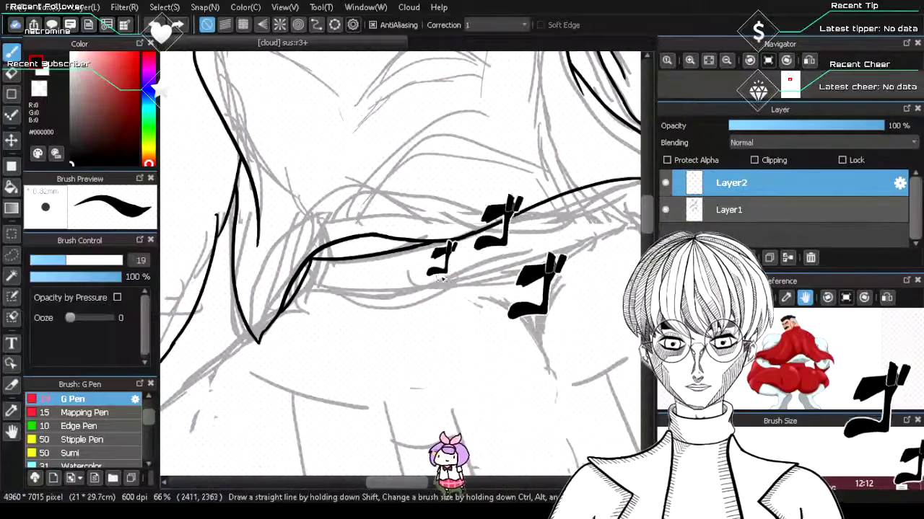
left_click_drag(300, 289, 492, 255)
key("ctrl+z")
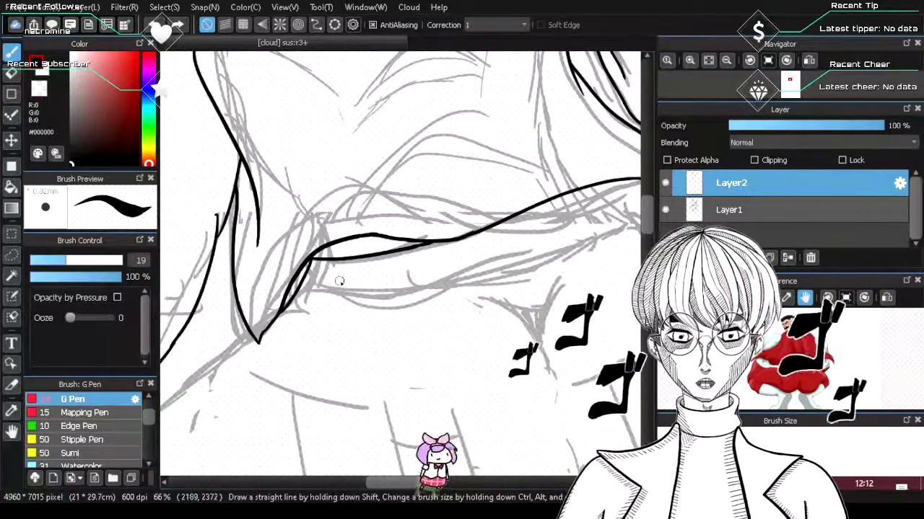
left_click_drag(298, 289, 485, 253)
key("ctrl+z")
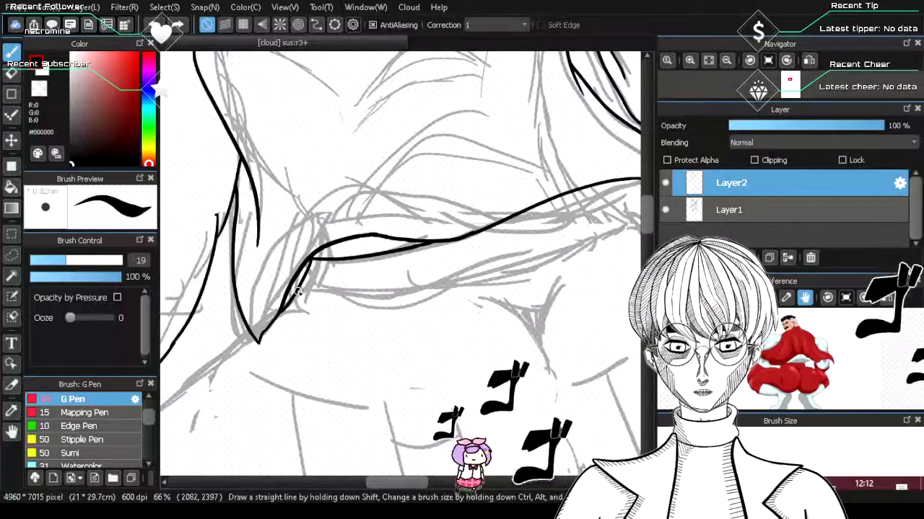
left_click_drag(298, 291, 554, 245)
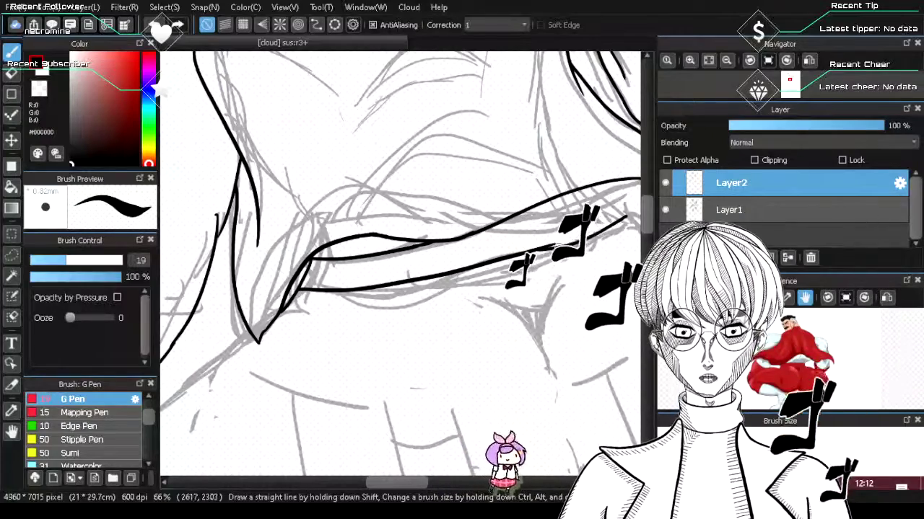
left_click_drag(622, 215, 627, 211)
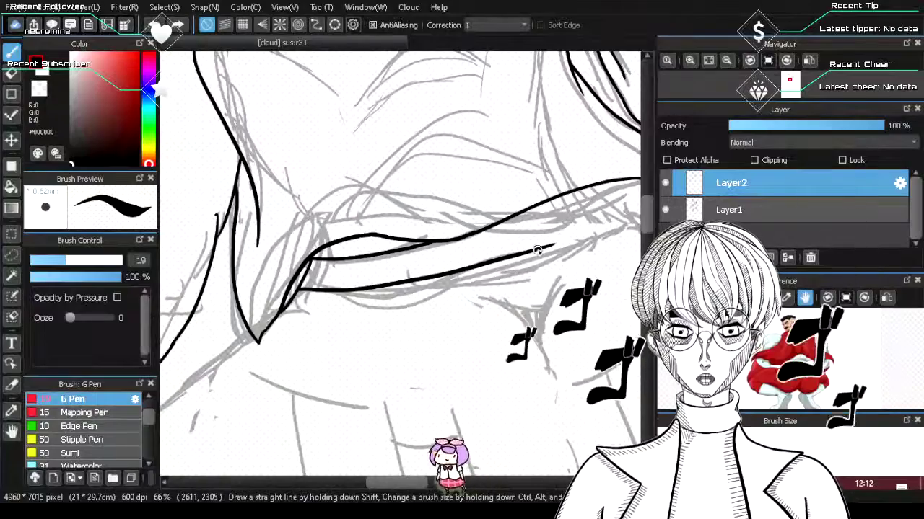
left_click_drag(535, 250, 627, 217)
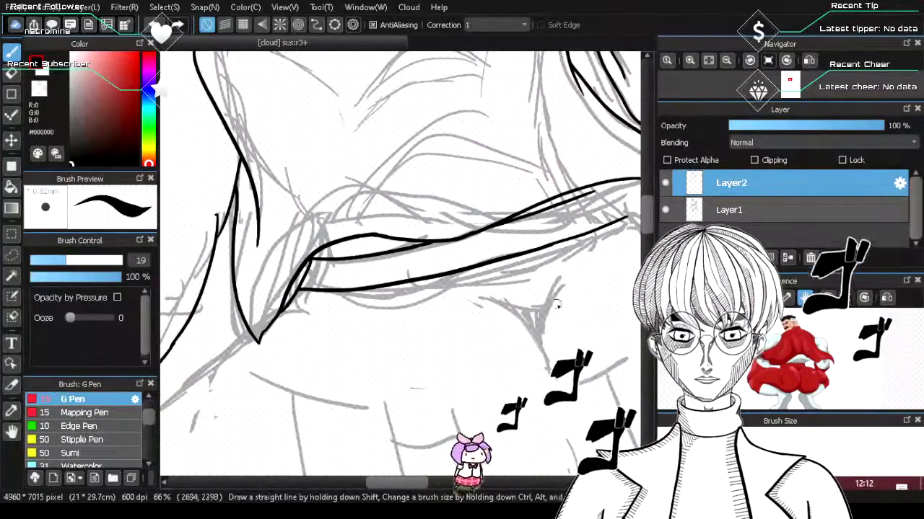
- Trim the right ends of the two waistband lines and ink a line crossing from the upper edge down toward the right hip
left_click_drag(411, 485, 441, 482)
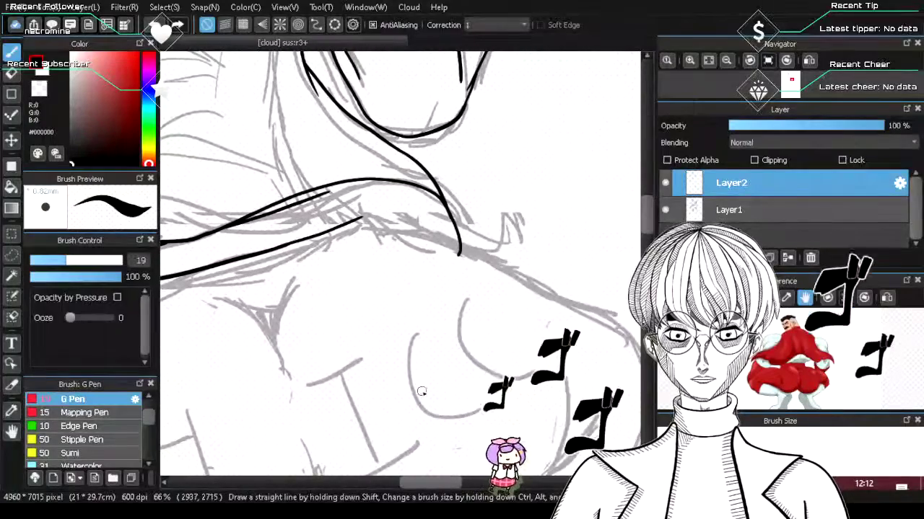
key("ctrl+z")
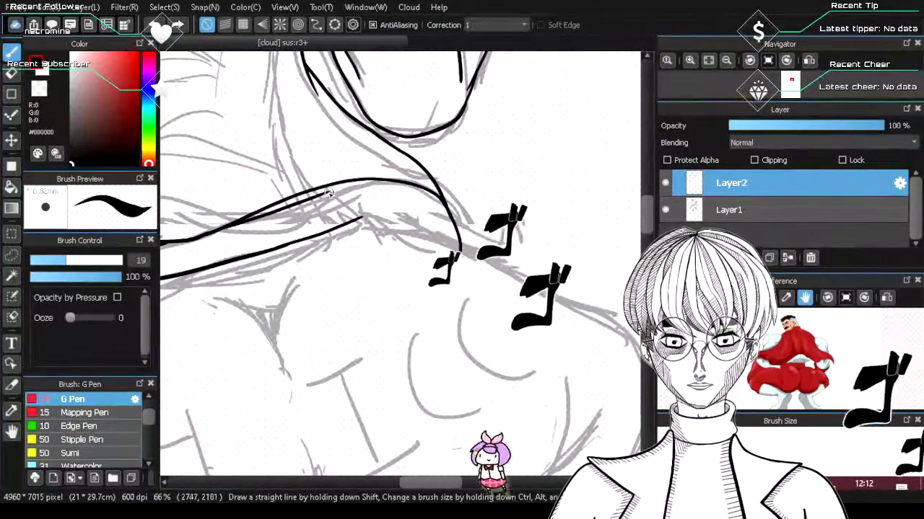
left_click_drag(320, 189, 434, 222)
key("ctrl+z")
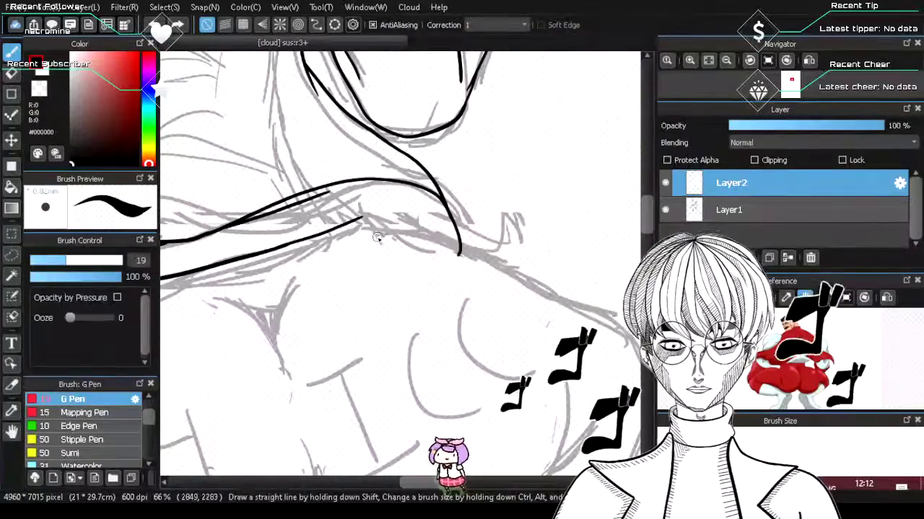
key("e")
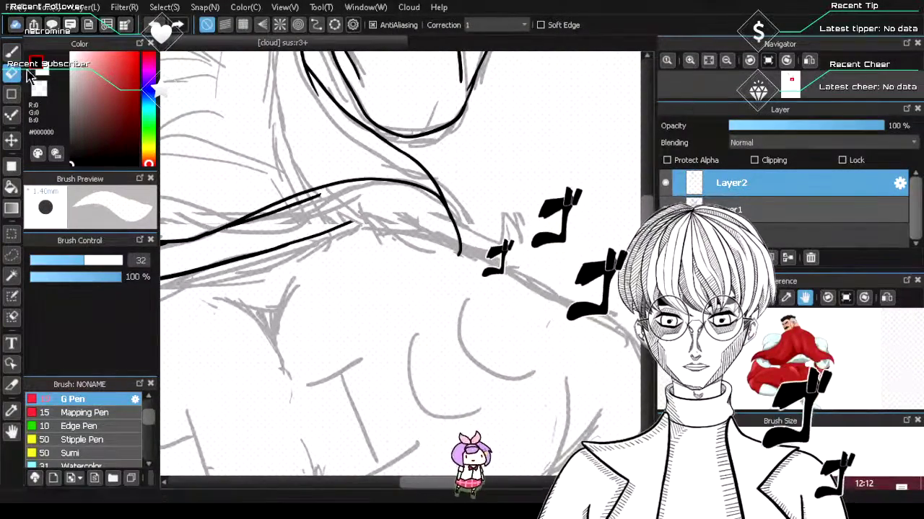
left_click(10, 52)
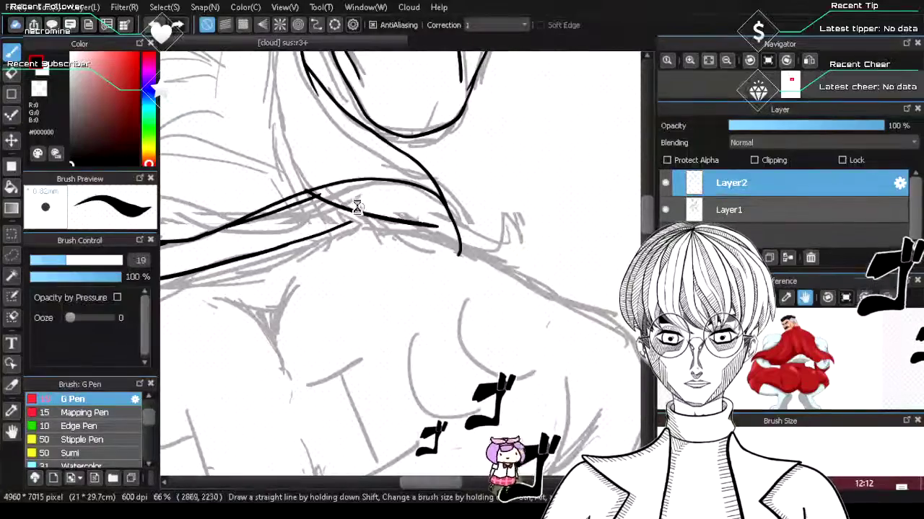
left_click_drag(315, 193, 440, 240)
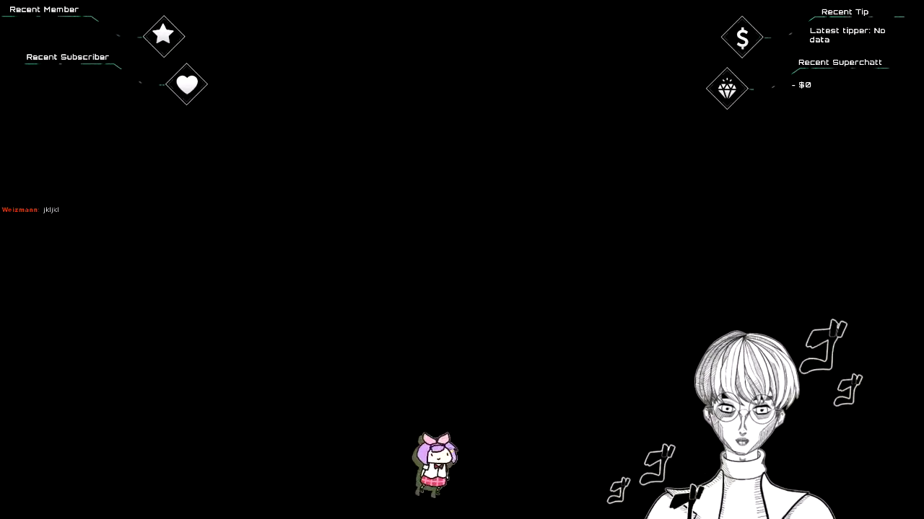
key("alt+Tab")
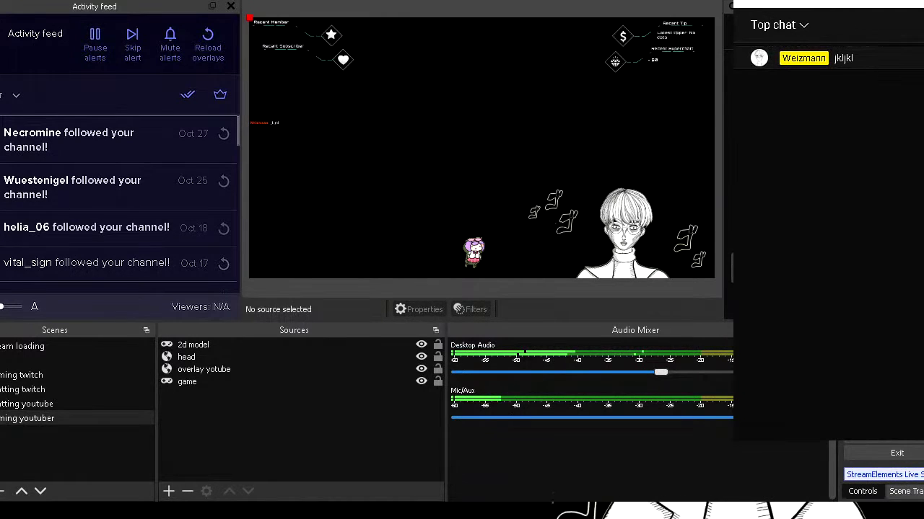
key("alt+Tab")
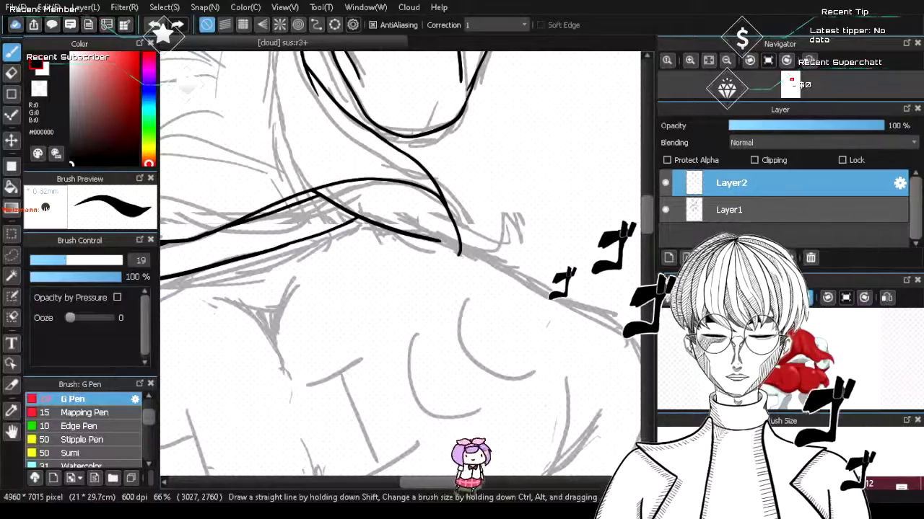
- Try to ink the two branches of the small Y-shaped crease below the middle of the waistband
scroll(455, 342, "down", 3)
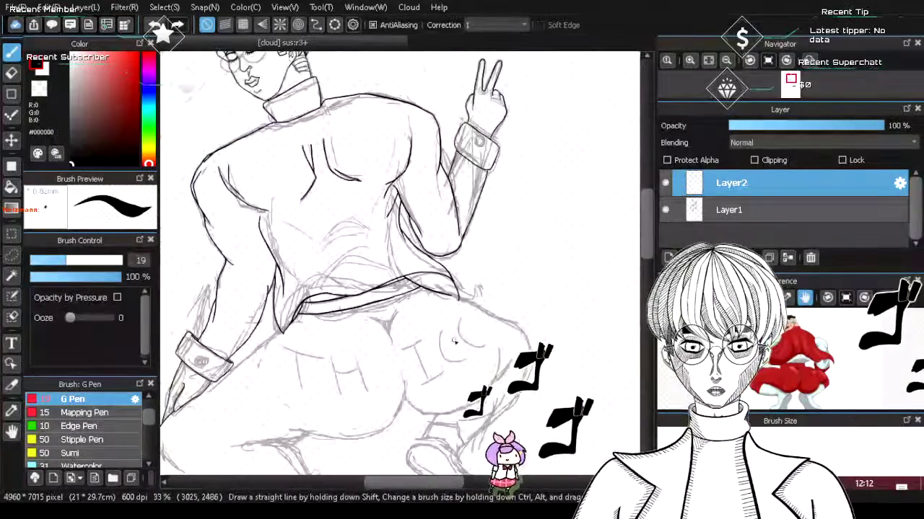
scroll(454, 342, "down", 1)
scroll(433, 347, "up", 3)
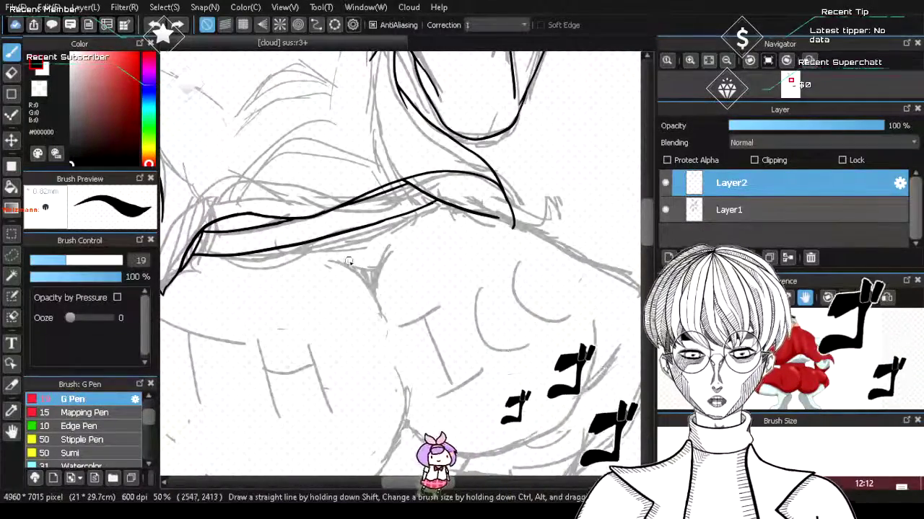
key("ctrl+z")
left_click_drag(390, 249, 377, 302)
key("ctrl+z")
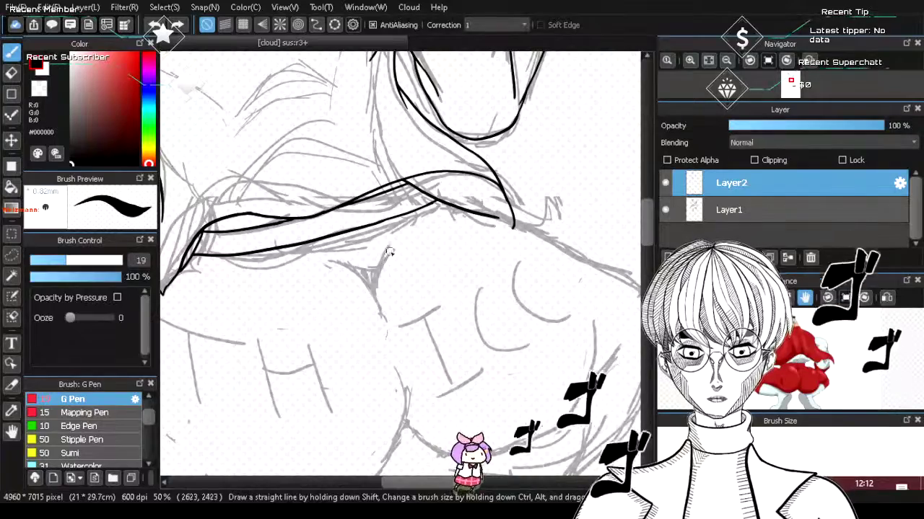
left_click_drag(391, 249, 377, 290)
key("ctrl+z")
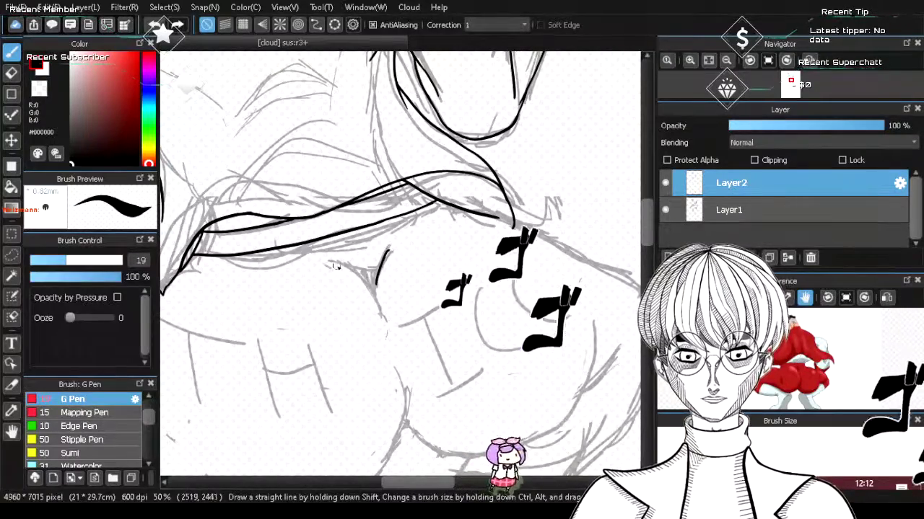
left_click_drag(335, 261, 382, 310)
left_click_drag(331, 258, 384, 316)
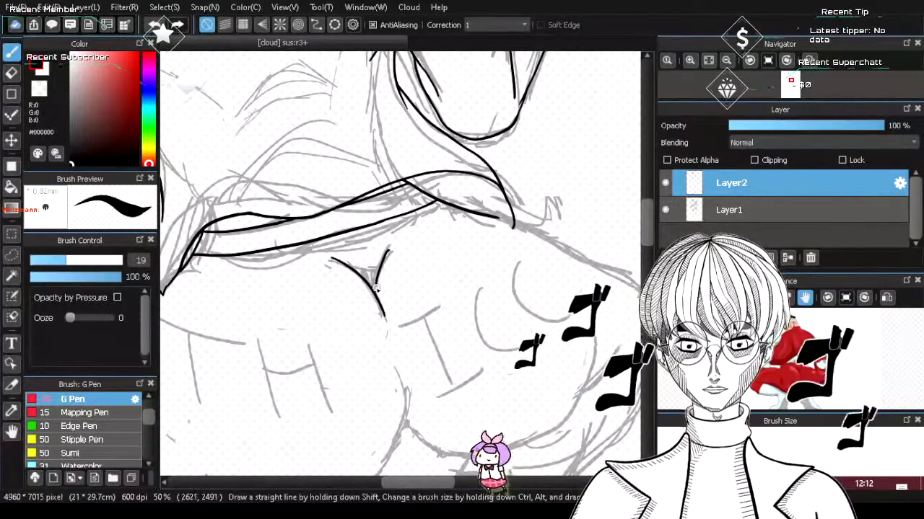
key("ctrl+z")
key("ctrl+z")
- Ink the Y-shaped crease below the waistband with a short right branch and a longer left branch running down past it
left_click_drag(390, 246, 375, 300)
key("ctrl+z")
key("ctrl+z")
left_click_drag(392, 248, 376, 298)
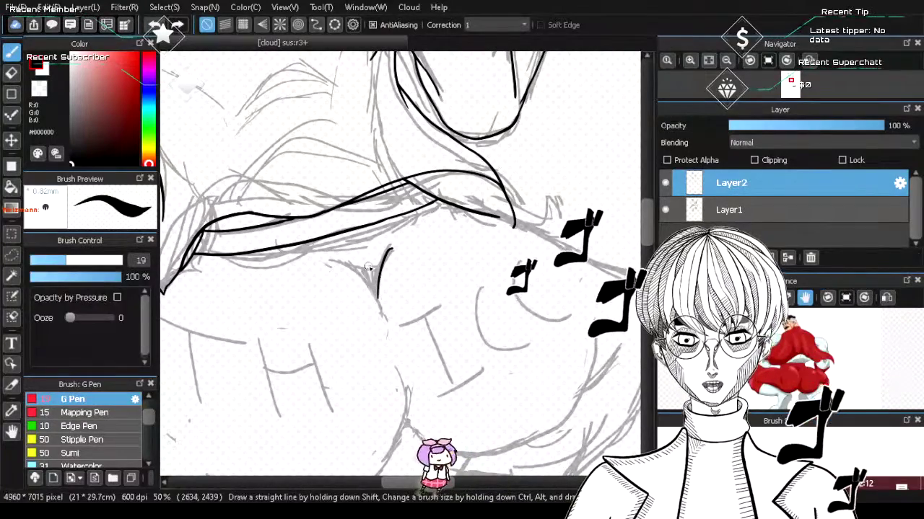
left_click_drag(335, 260, 382, 316)
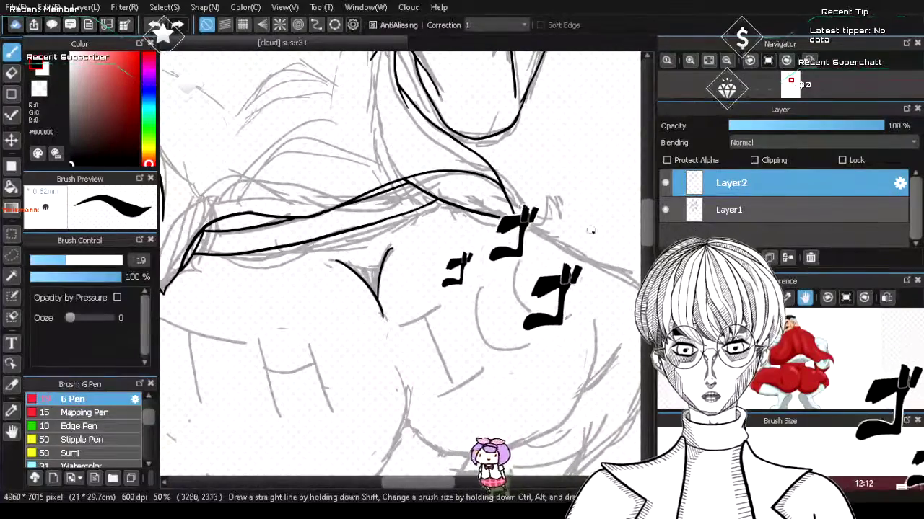
- Trim the lower tip of the right torso line and ink the start of the hip outline from the waistband's right end, retrying until smooth
key("e")
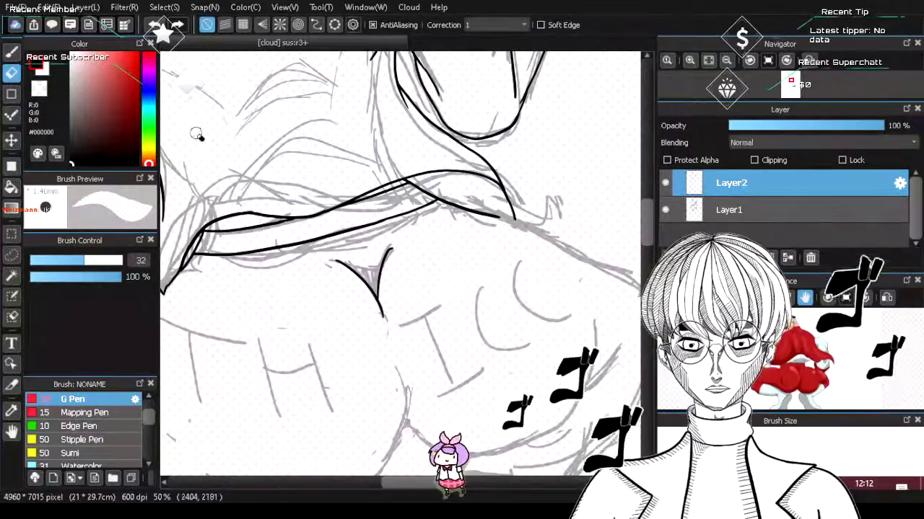
left_click(11, 52)
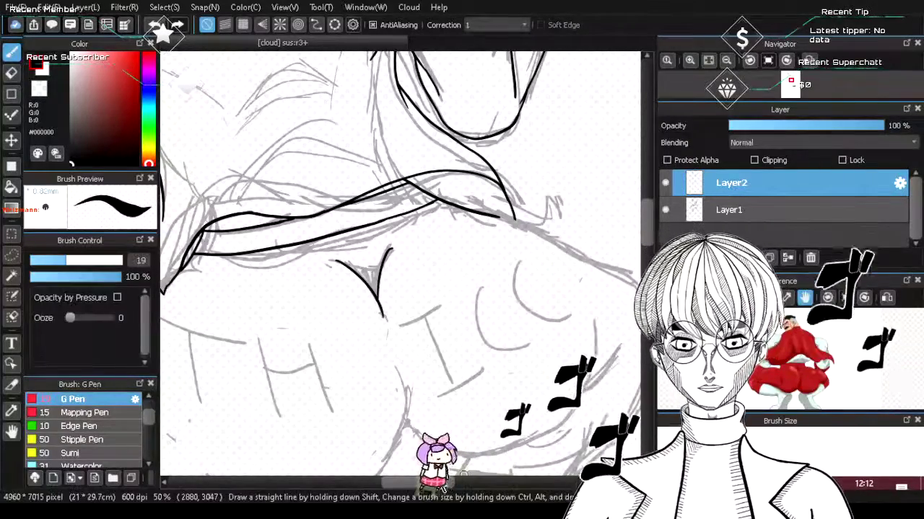
left_click_drag(445, 481, 474, 482)
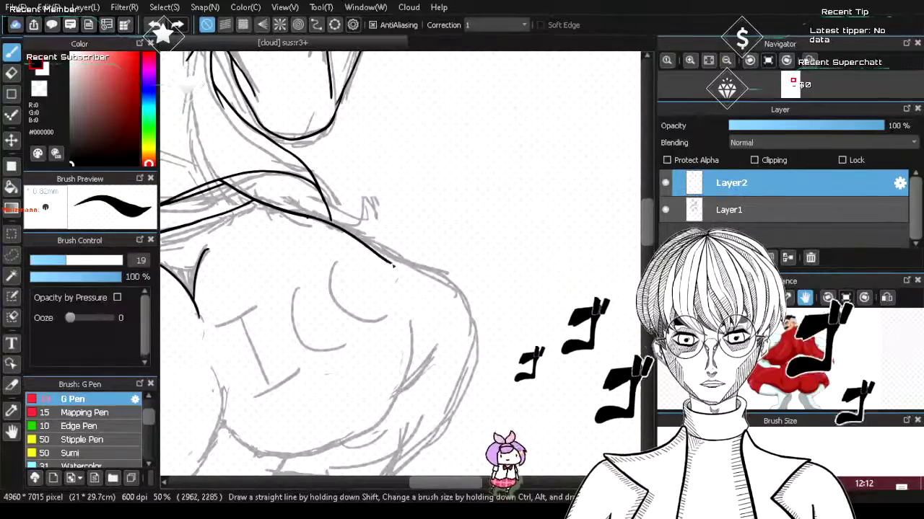
key("ctrl+z")
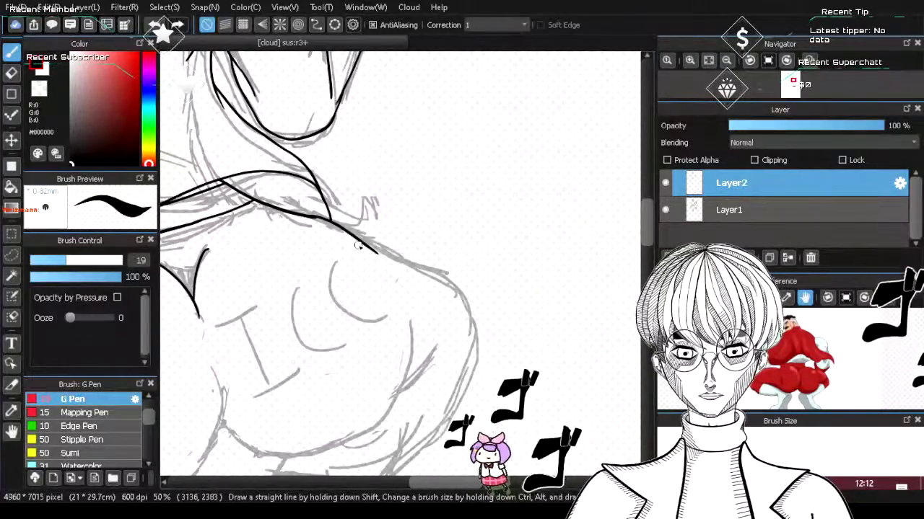
left_click_drag(333, 225, 388, 261)
key("ctrl+z")
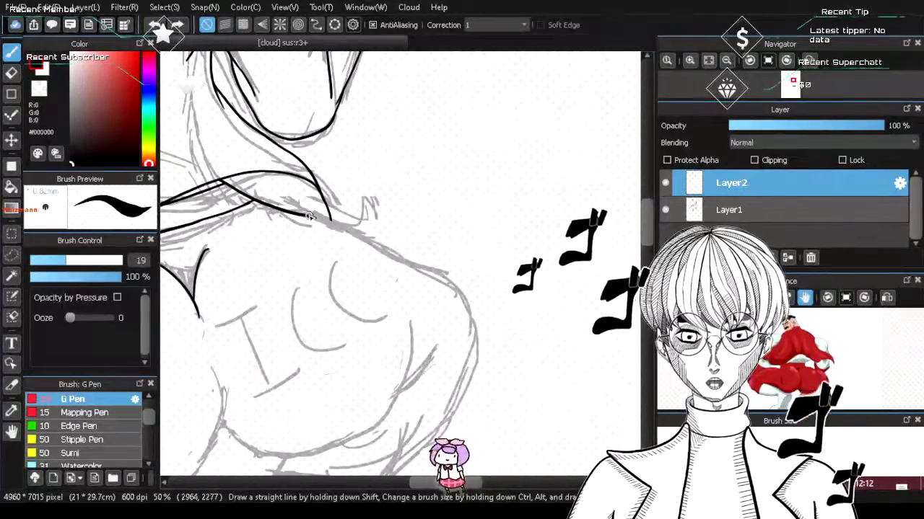
mouse_move(306, 213)
left_mouse_down()
mouse_move(388, 261)
mouse_move(373, 249)
mouse_move(450, 271)
left_mouse_up()
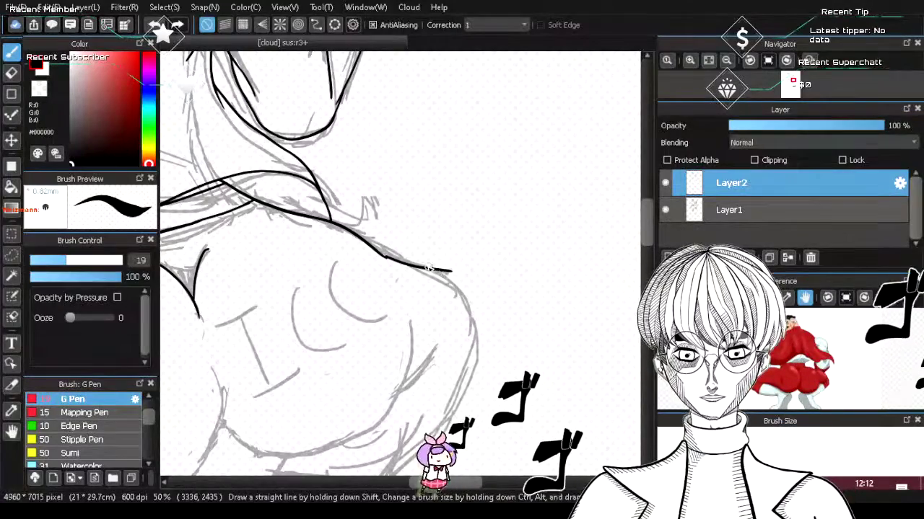
- Replace the stray end of the hip outline with a curve that continues around the outer right hip
key("ctrl+z")
left_click_drag(374, 250, 439, 272)
key("ctrl+z")
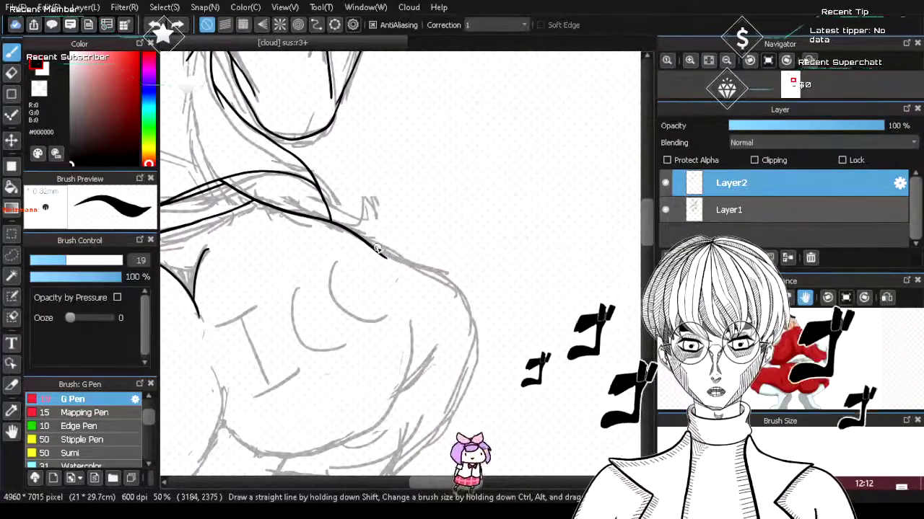
mouse_move(373, 248)
left_mouse_down()
mouse_move(456, 282)
mouse_move(440, 273)
mouse_move(472, 316)
left_mouse_up()
left_click_drag(439, 274, 473, 331)
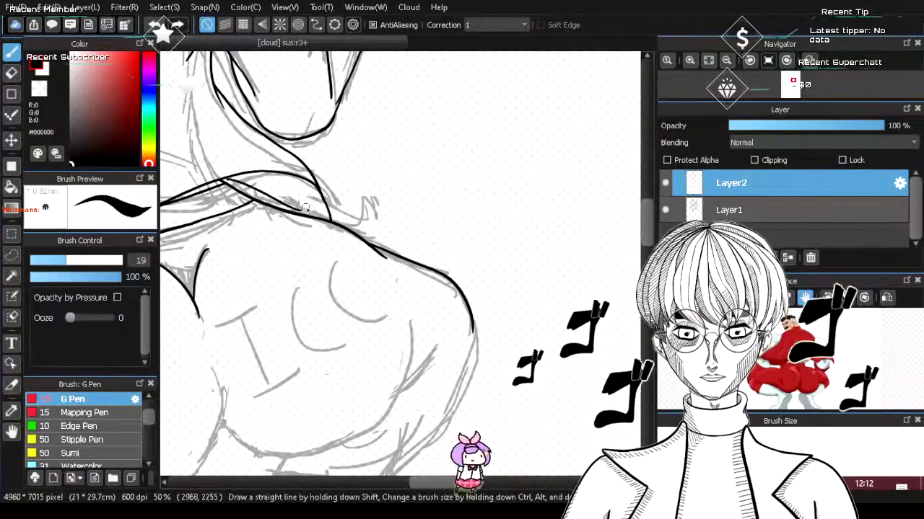
- Ink a fold line inside the waistband's right section, from the upper edge's crest down to the corner, retrying until smooth
key("ctrl+z")
left_click_drag(233, 186, 325, 213)
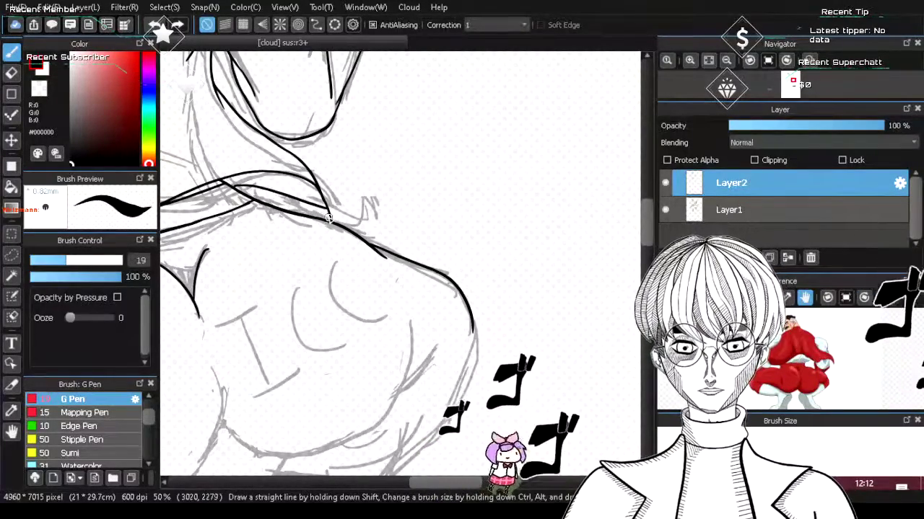
key("ctrl+z")
key("ctrl+z")
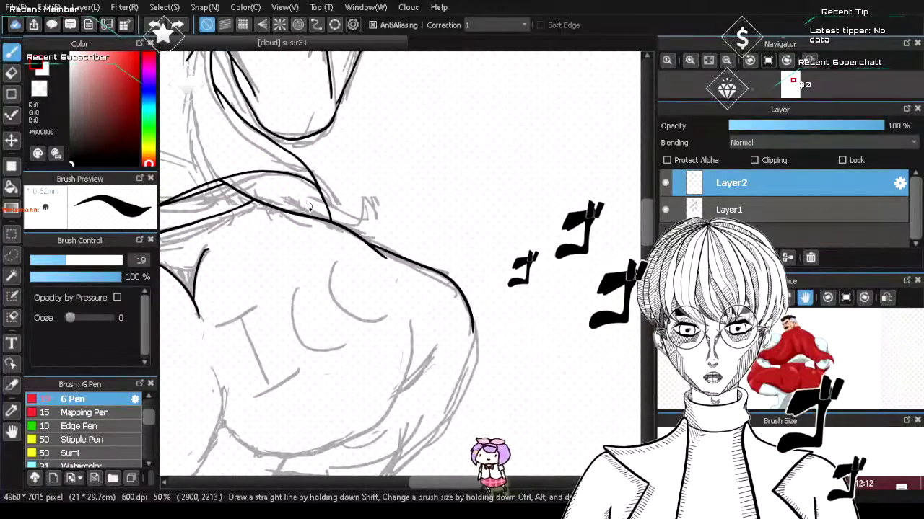
mouse_move(330, 220)
left_mouse_down()
mouse_move(242, 175)
mouse_move(324, 221)
left_mouse_up()
key("ctrl+z")
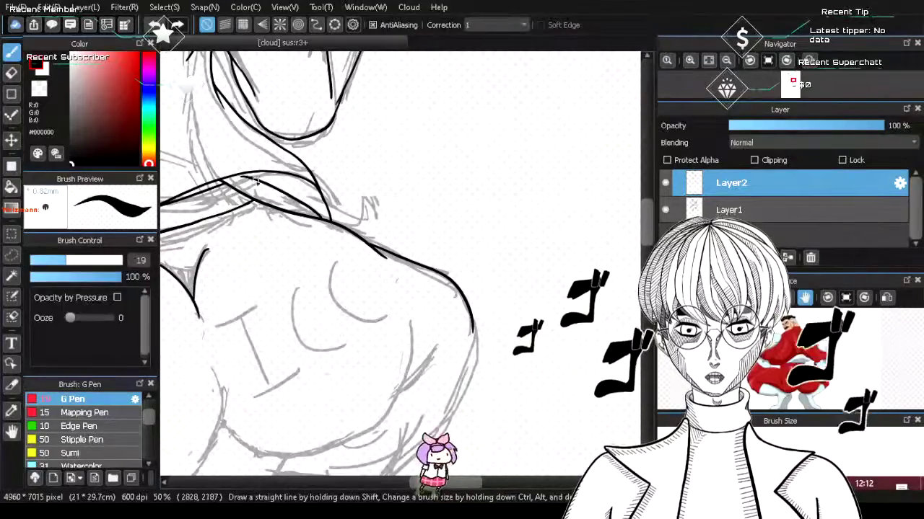
mouse_move(235, 175)
left_mouse_down()
mouse_move(293, 202)
mouse_move(325, 220)
left_mouse_up()
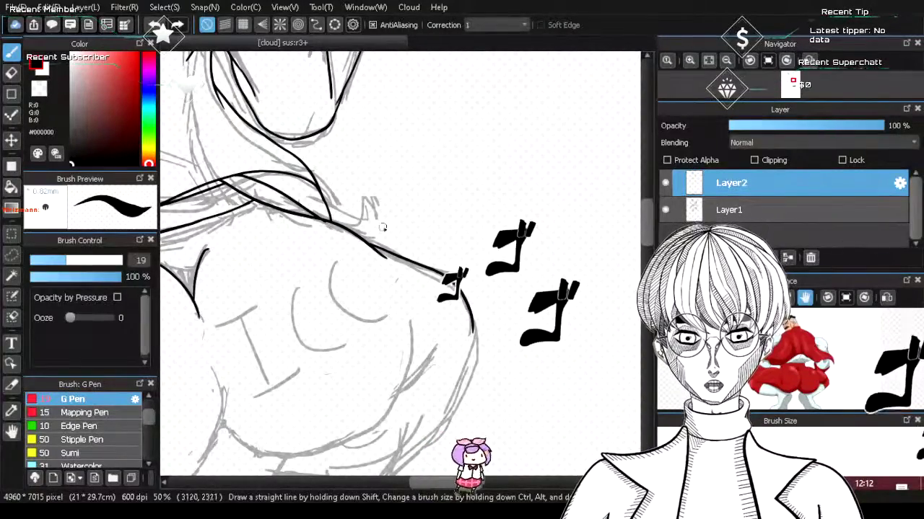
left_click_drag(646, 215, 647, 247)
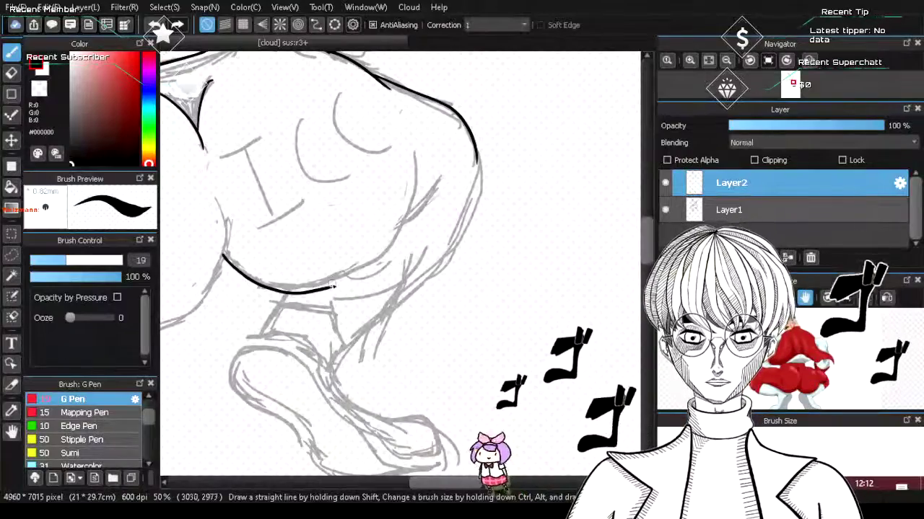
left_click_drag(229, 259, 307, 283)
key("ctrl+z")
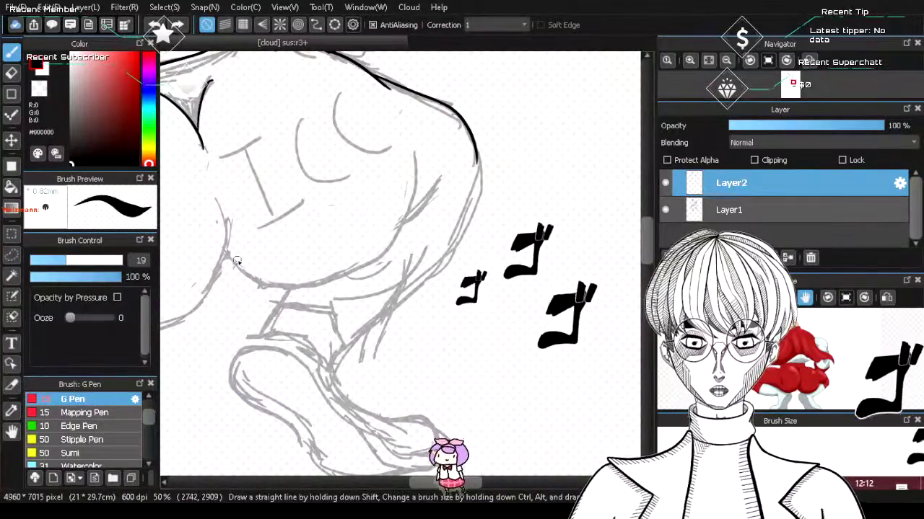
left_click_drag(224, 258, 278, 289)
key("ctrl+z")
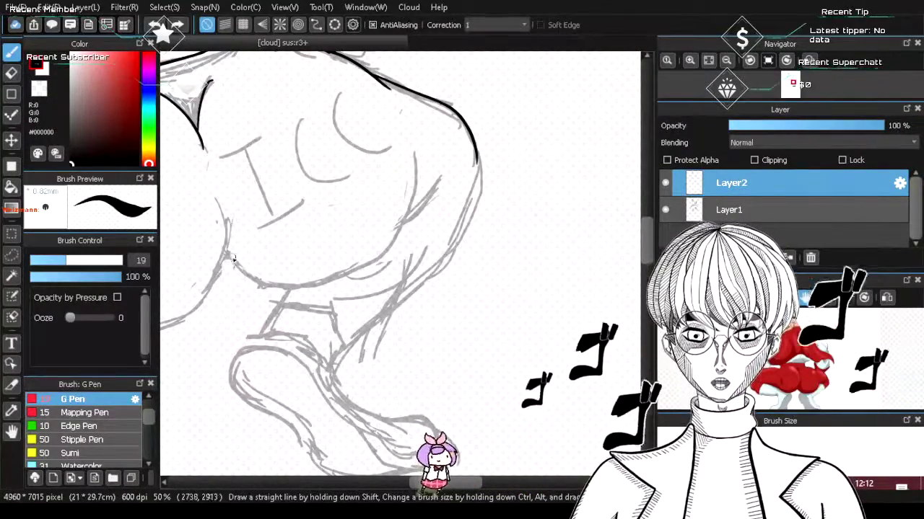
mouse_move(228, 254)
left_mouse_down()
mouse_move(241, 272)
mouse_move(347, 286)
left_mouse_up()
key("ctrl+z")
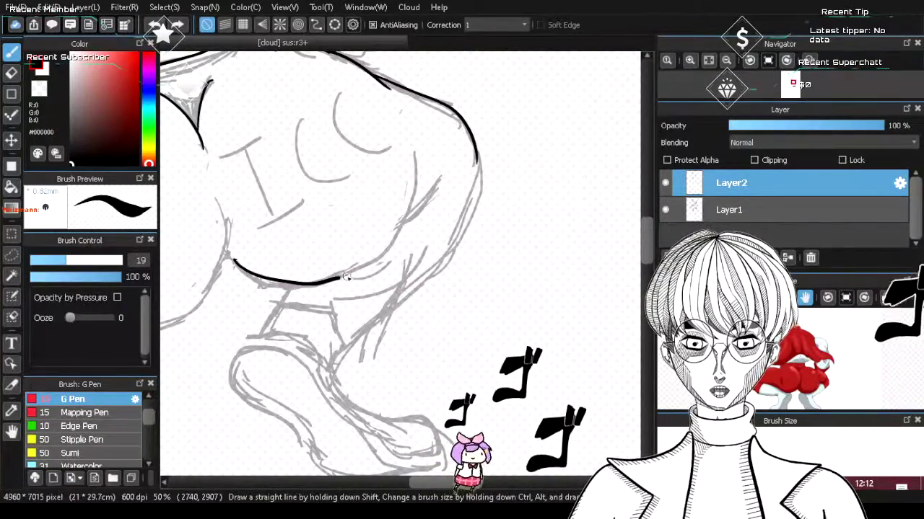
key("ctrl+z")
left_click_drag(228, 261, 416, 175)
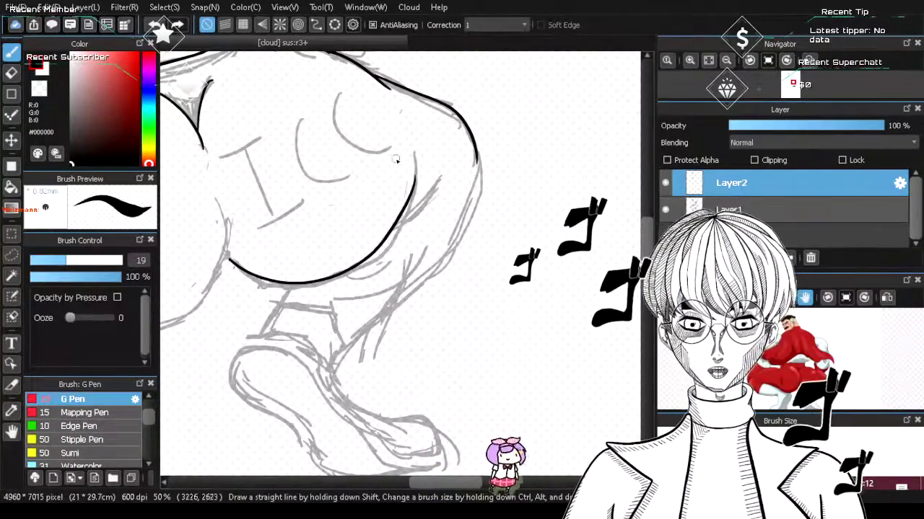
left_click_drag(230, 261, 376, 175)
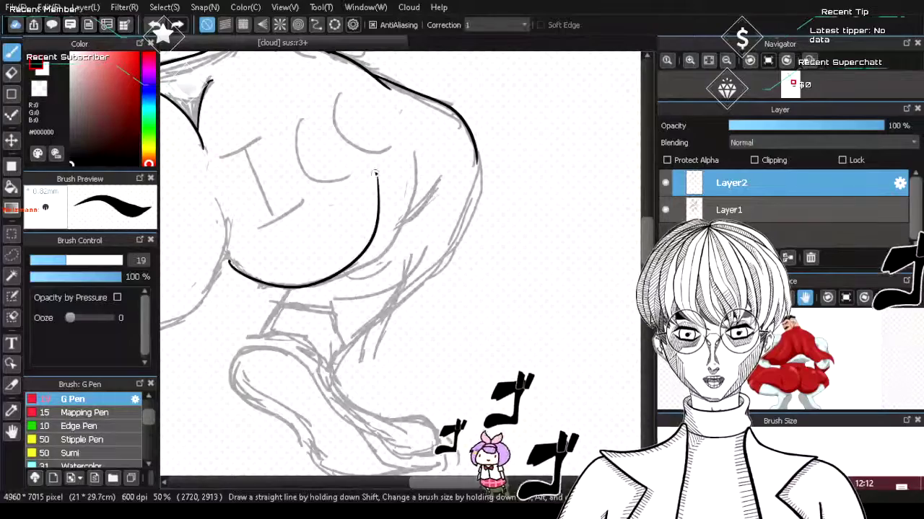
key("ctrl+z")
key("ctrl+y")
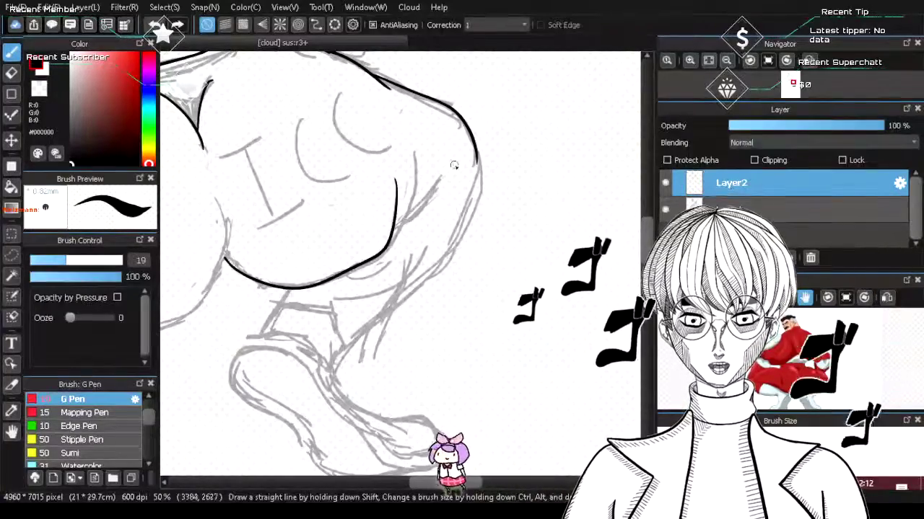
key("ctrl+z")
- Rotate the canvas view and flip it horizontally, and ink the long U-shaped curve under the right buttock up to the center crease
left_click(767, 70)
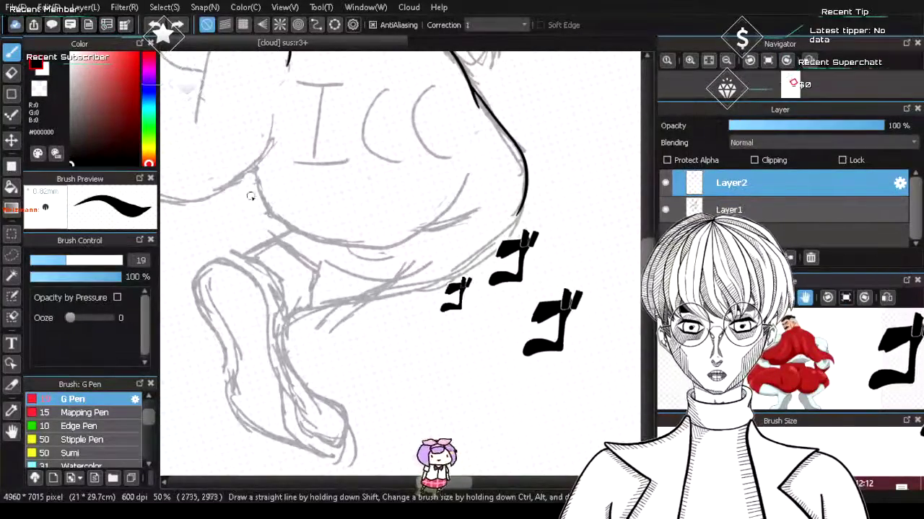
left_click(808, 61)
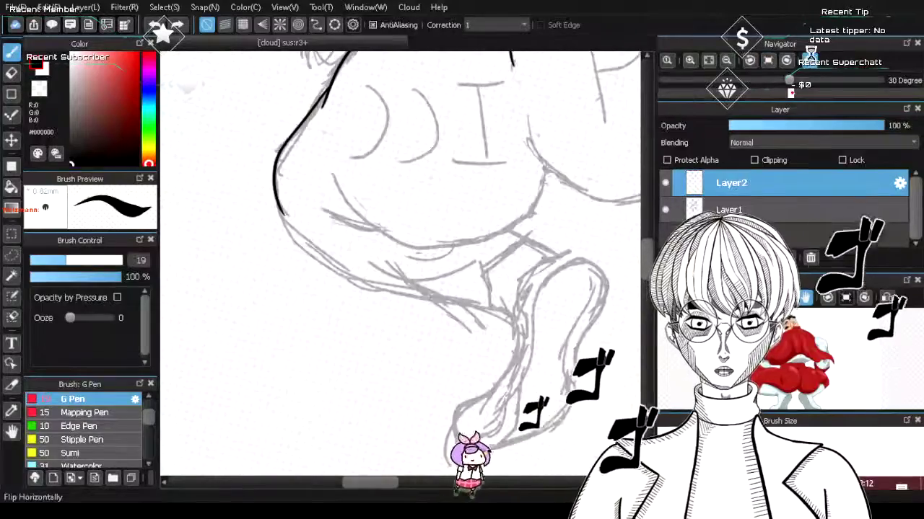
mouse_move(332, 176)
left_mouse_down()
mouse_move(465, 246)
mouse_move(514, 225)
mouse_move(546, 166)
left_mouse_up()
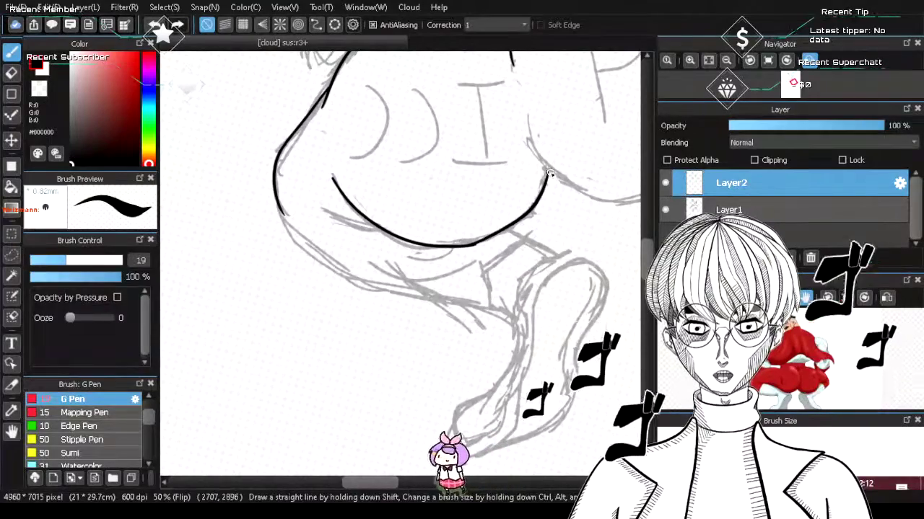
- Erase the uneven middle section at the bottom of the buttock curve and re-ink it to join both halves smoothly
key("e")
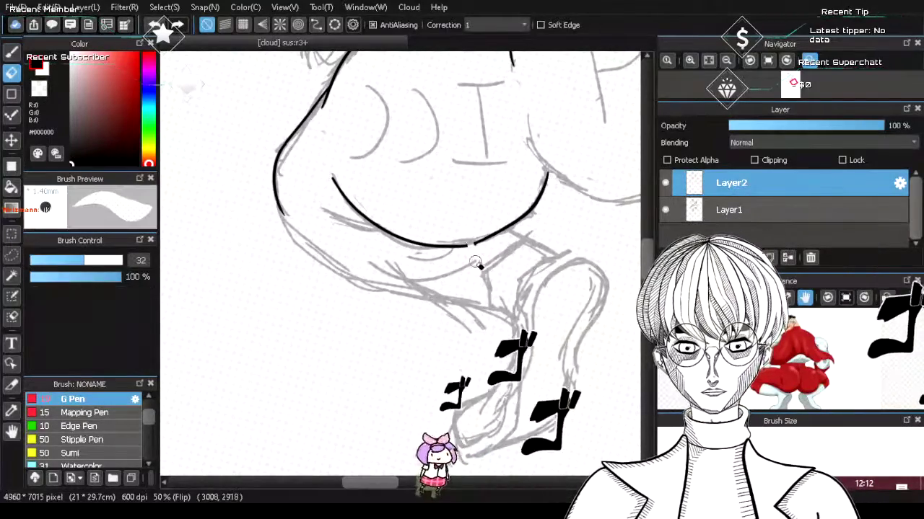
key("b")
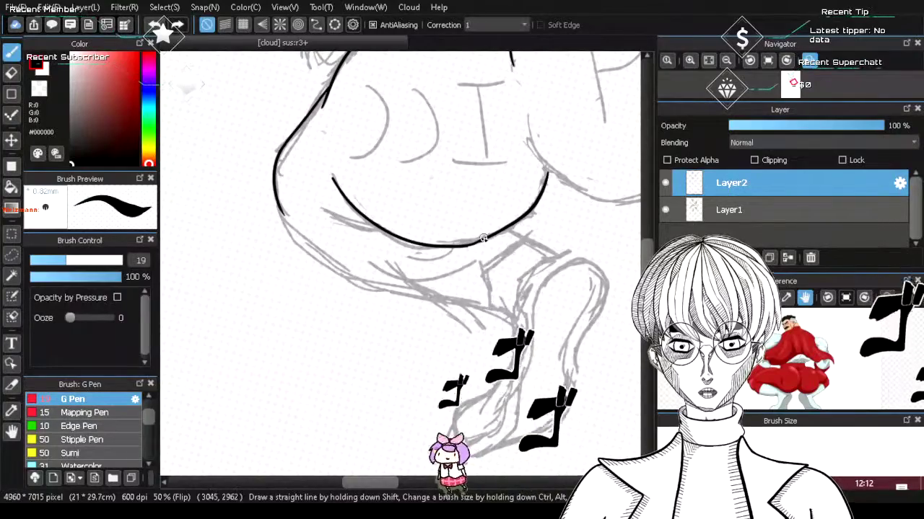
scroll(483, 241, "down", 2)
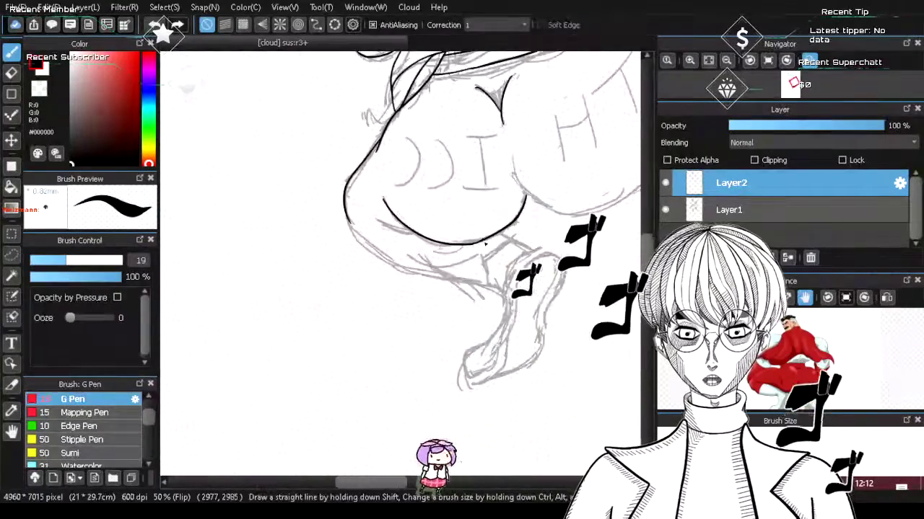
scroll(485, 244, "up", 4)
key("e")
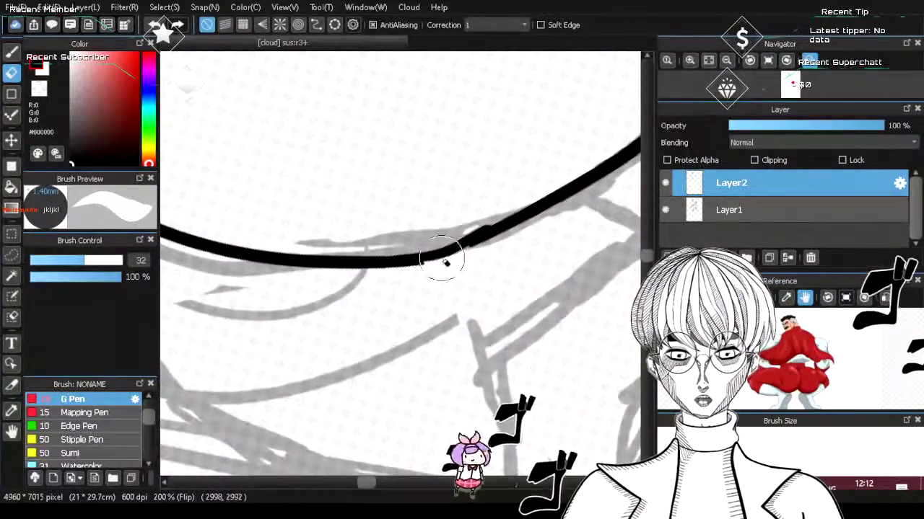
mouse_move(446, 263)
left_mouse_down()
mouse_move(418, 242)
mouse_move(432, 261)
mouse_move(448, 247)
mouse_move(482, 260)
left_mouse_up()
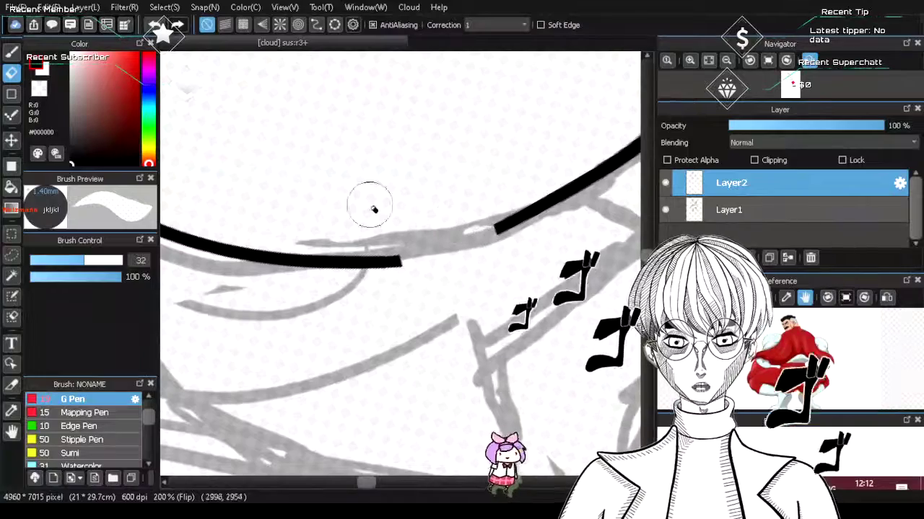
key("p")
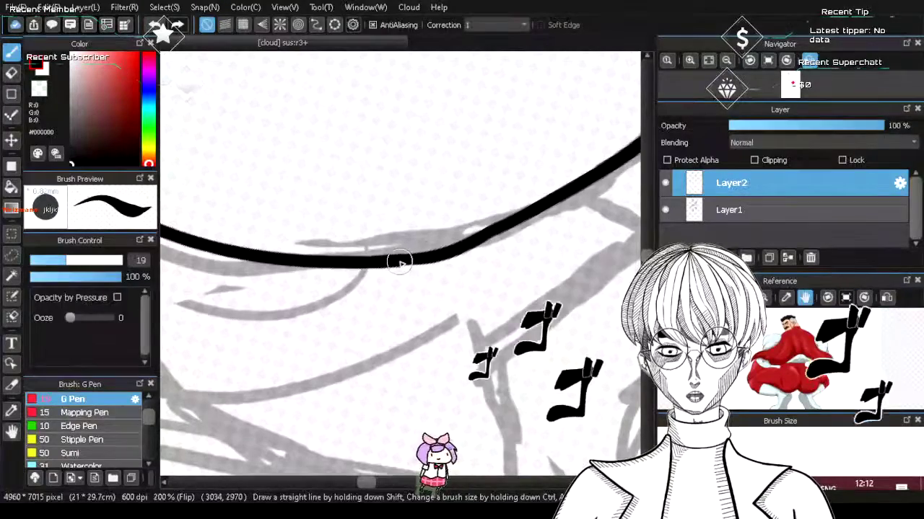
mouse_move(374, 261)
left_mouse_down()
mouse_move(412, 259)
mouse_move(493, 214)
left_mouse_up()
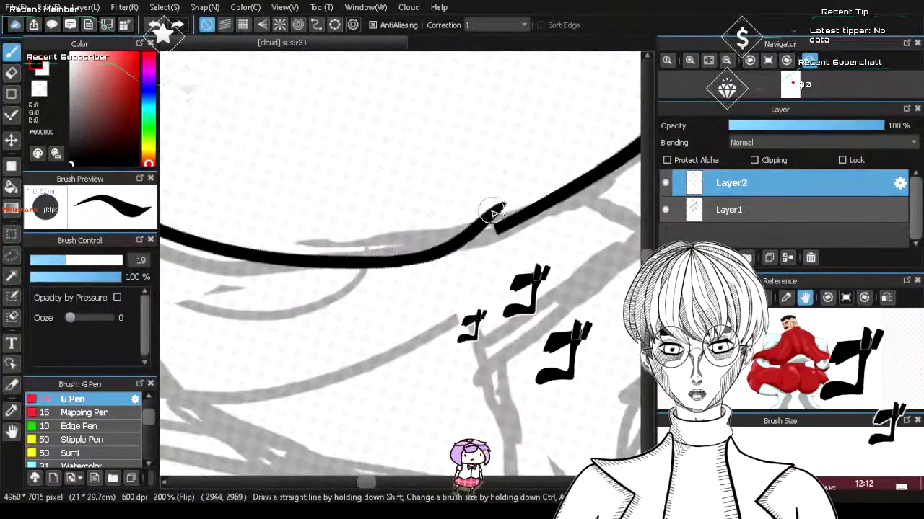
key("ctrl+z")
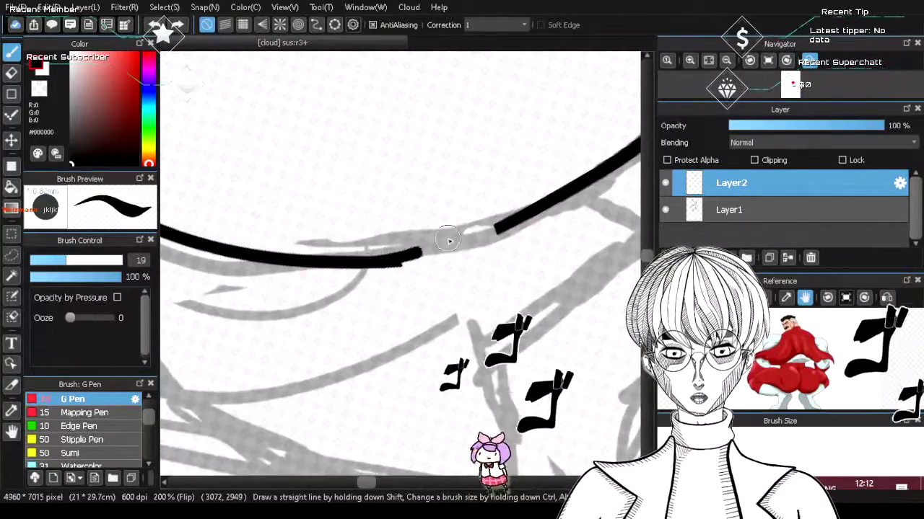
key("ctrl+z")
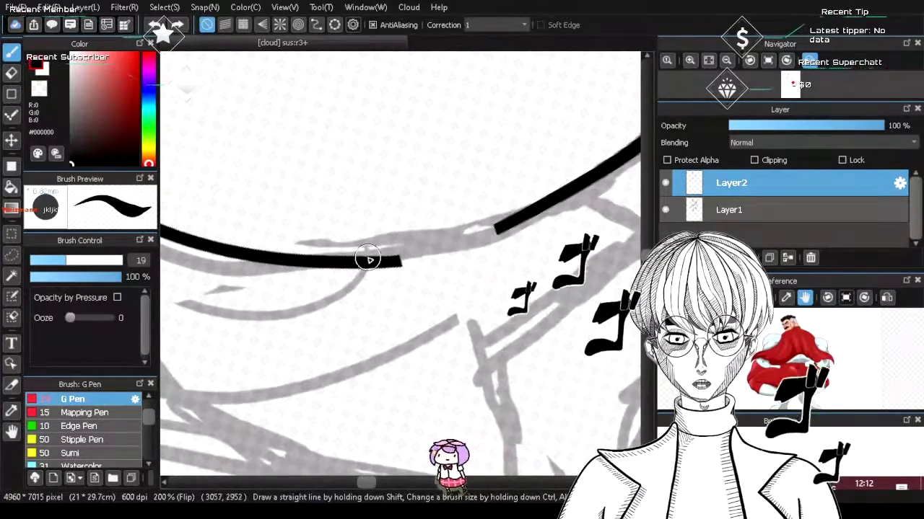
mouse_move(361, 267)
left_mouse_down()
mouse_move(403, 262)
mouse_move(523, 205)
left_mouse_up()
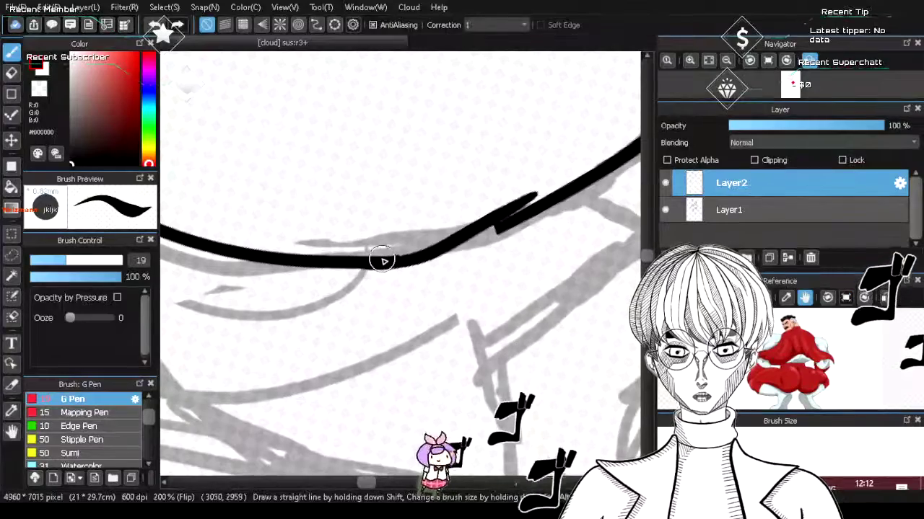
key("ctrl+z")
left_click_drag(383, 259, 542, 214)
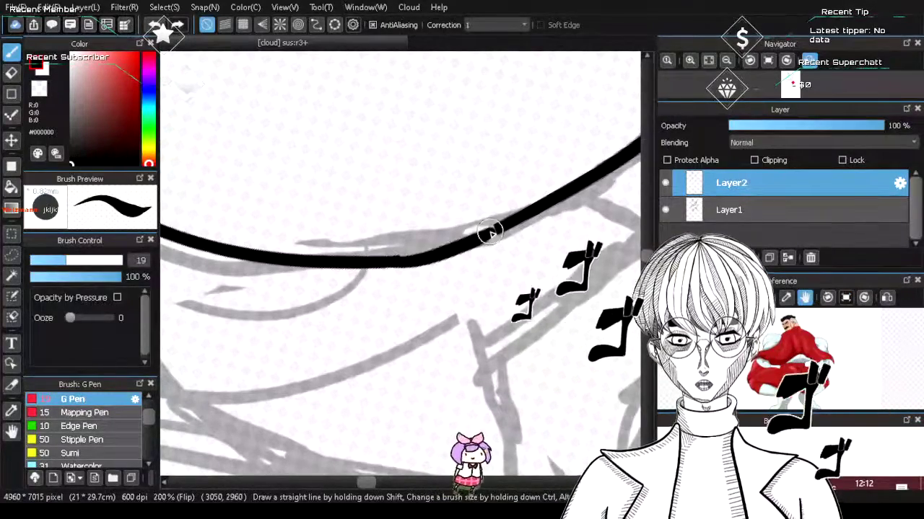
left_click_drag(389, 263, 513, 217)
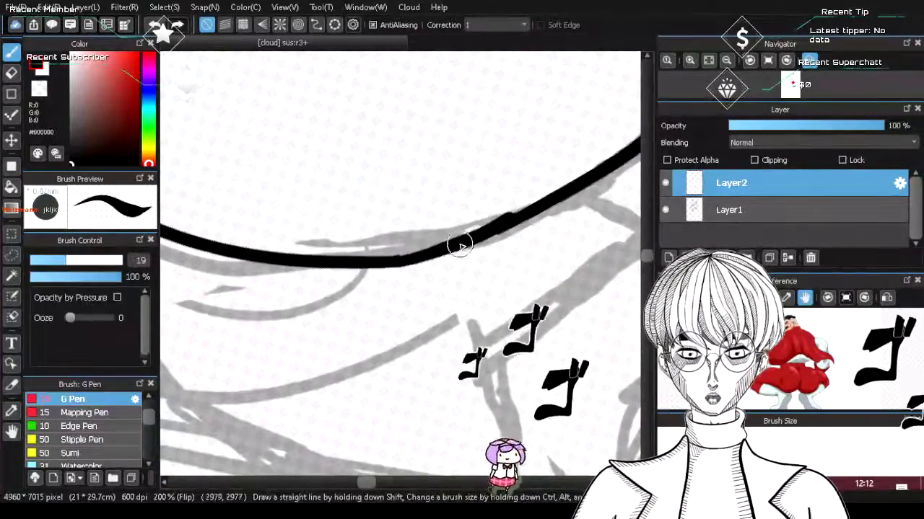
key("ctrl+z")
left_click_drag(383, 264, 531, 215)
key("ctrl+z")
key("ctrl+z")
left_click_drag(390, 262, 482, 235)
key("ctrl+z")
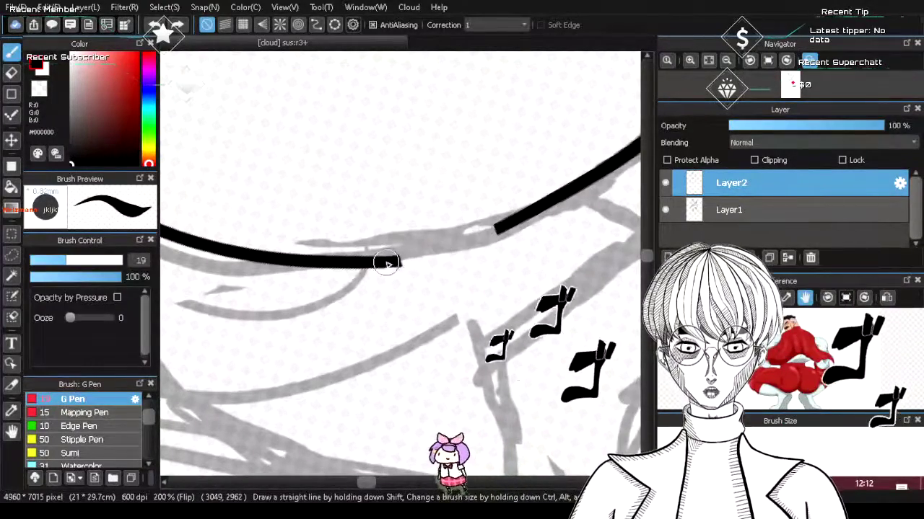
left_click_drag(387, 262, 484, 232)
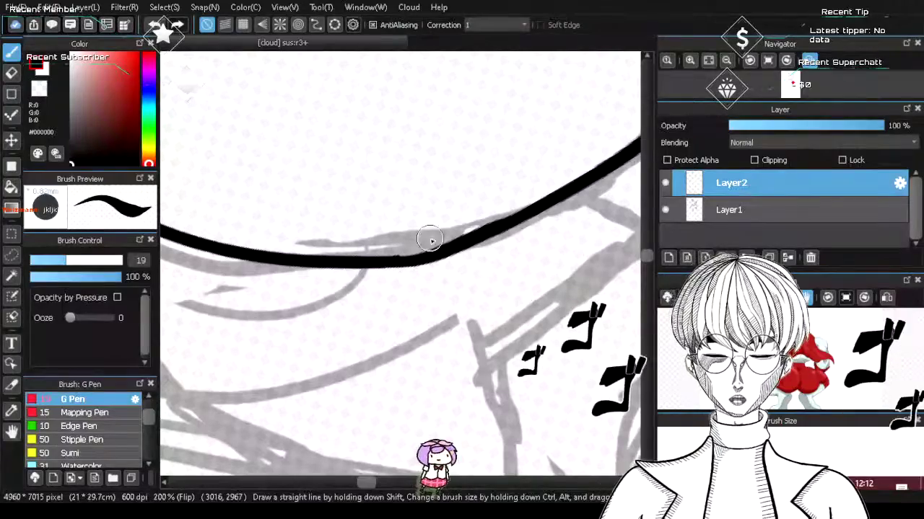
key("ctrl+z")
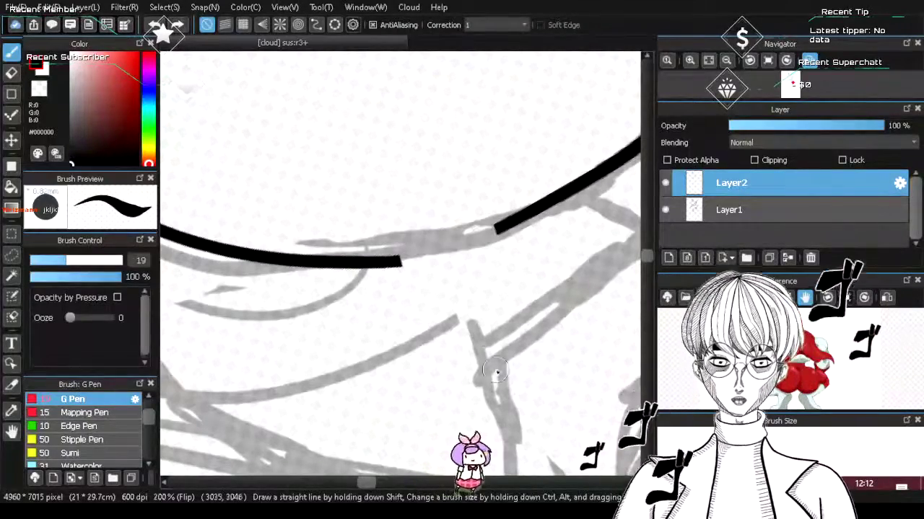
- Bridge the gap in the black outline of the rounded buttock with a G Pen stroke, redrawing it until it follows the curve
left_click(786, 61)
left_click(786, 61)
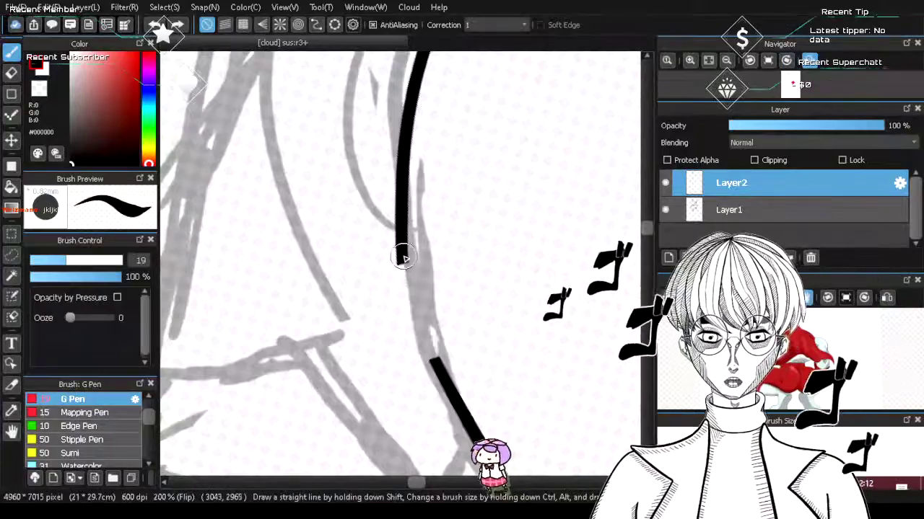
left_click_drag(403, 257, 440, 368)
key("ctrl+z")
left_click_drag(401, 268, 439, 372)
key("ctrl+z")
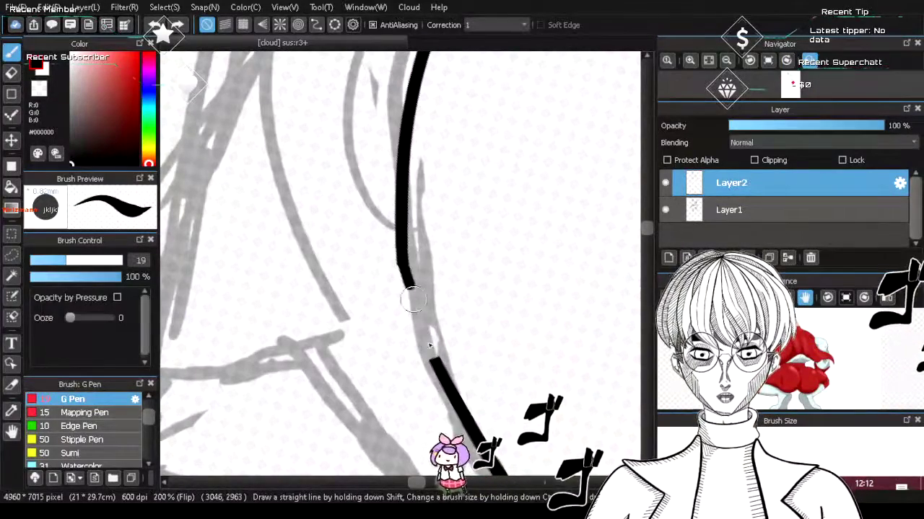
left_click_drag(412, 300, 437, 368)
key("ctrl+z")
left_click_drag(403, 266, 443, 369)
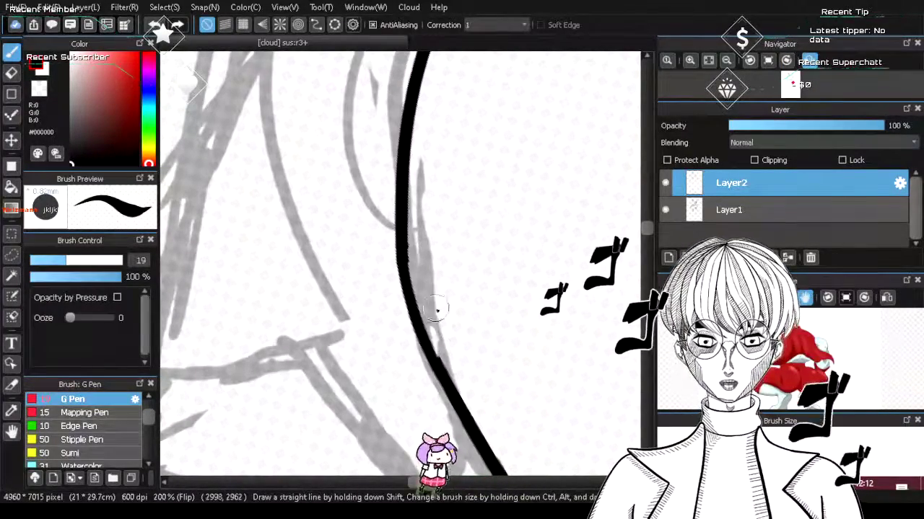
key("ctrl+z")
mouse_move(401, 249)
left_mouse_down()
mouse_move(416, 322)
mouse_move(444, 387)
left_mouse_up()
key("ctrl+z")
left_click_drag(404, 244, 446, 383)
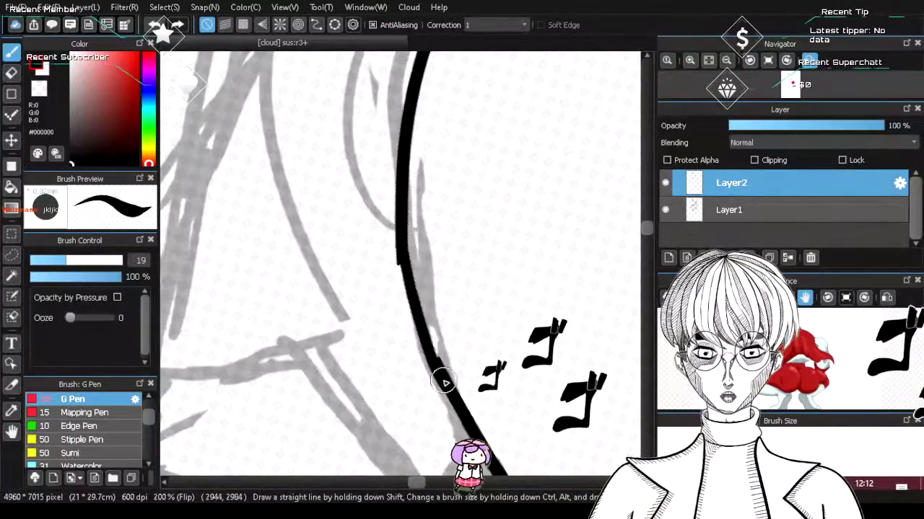
key("ctrl+z")
left_click_drag(401, 252, 437, 386)
key("ctrl+z")
left_click_drag(398, 249, 451, 386)
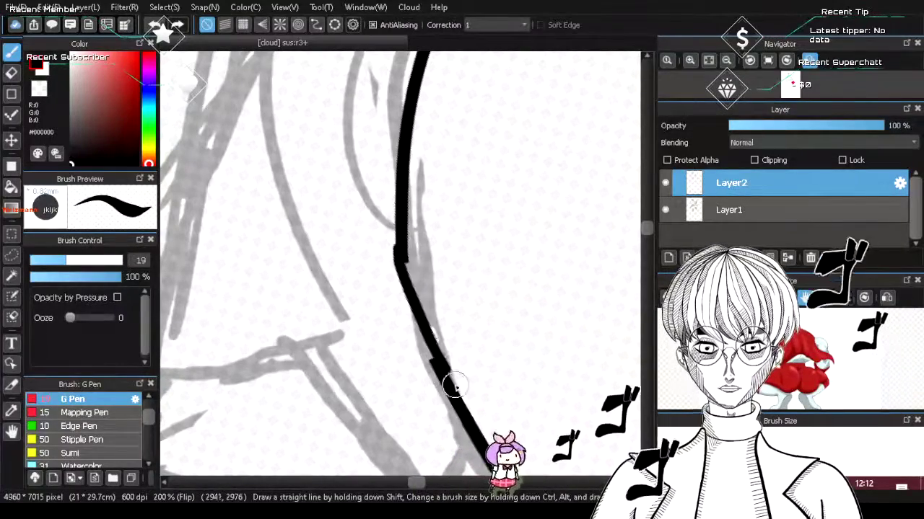
key("ctrl+z")
left_click_drag(402, 258, 453, 391)
key("ctrl+z")
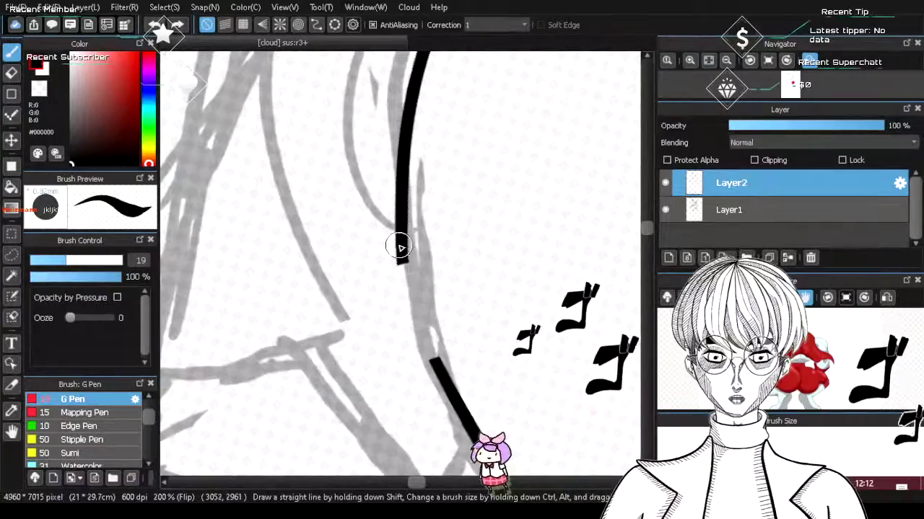
left_click_drag(399, 248, 461, 393)
left_click_drag(401, 253, 460, 399)
key("ctrl+z")
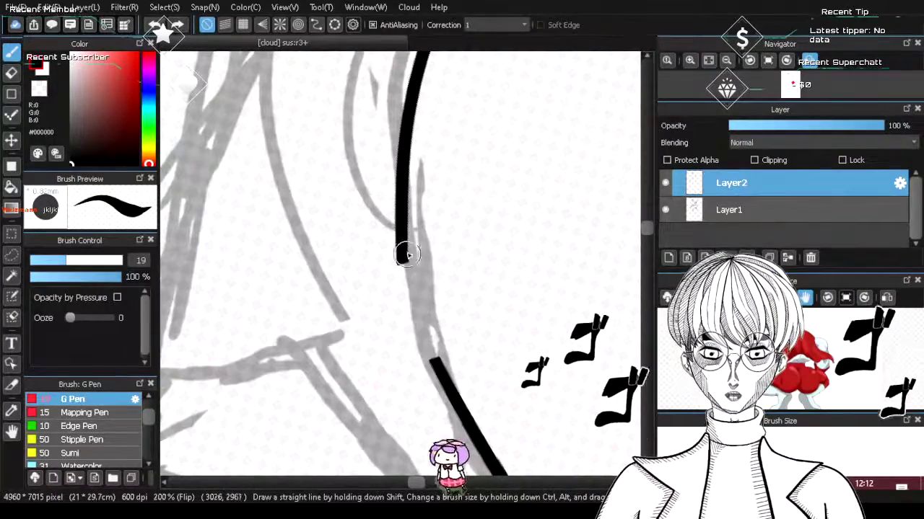
left_click_drag(404, 252, 454, 402)
key("ctrl+z")
left_click_drag(397, 253, 443, 387)
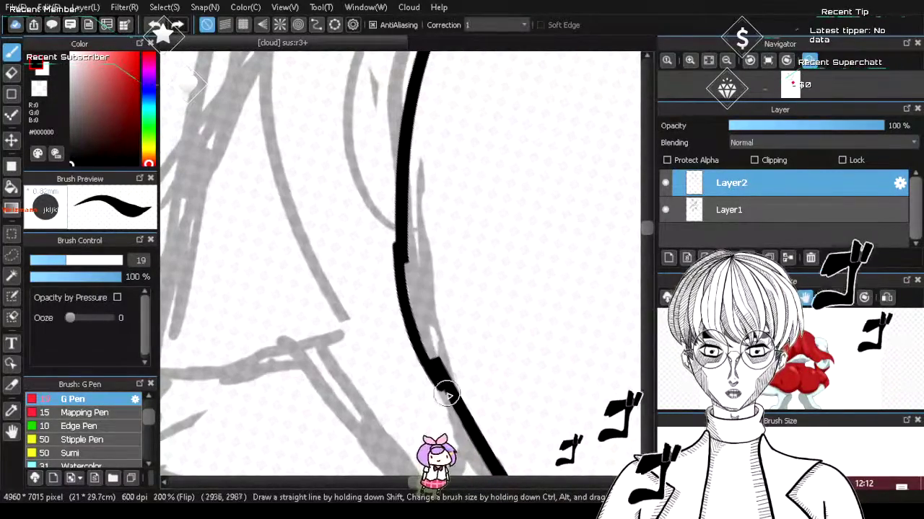
key("ctrl+z")
left_click_drag(399, 256, 439, 348)
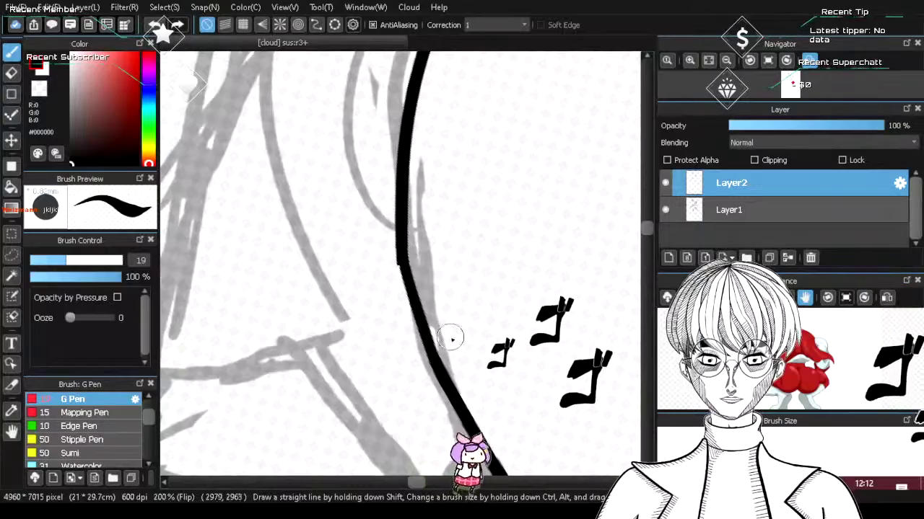
- Erase the rough upper joint of the bridging stroke and redraw that short piece of outline with the G Pen
key("e")
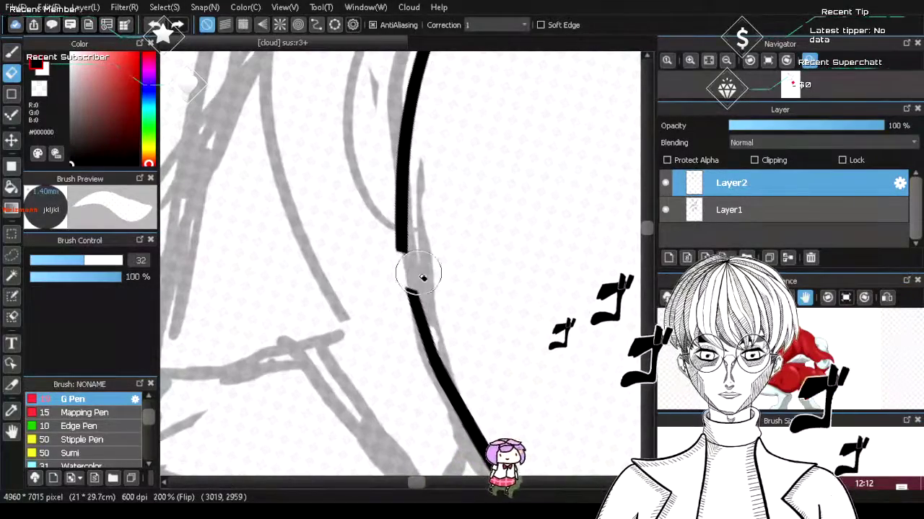
key("p")
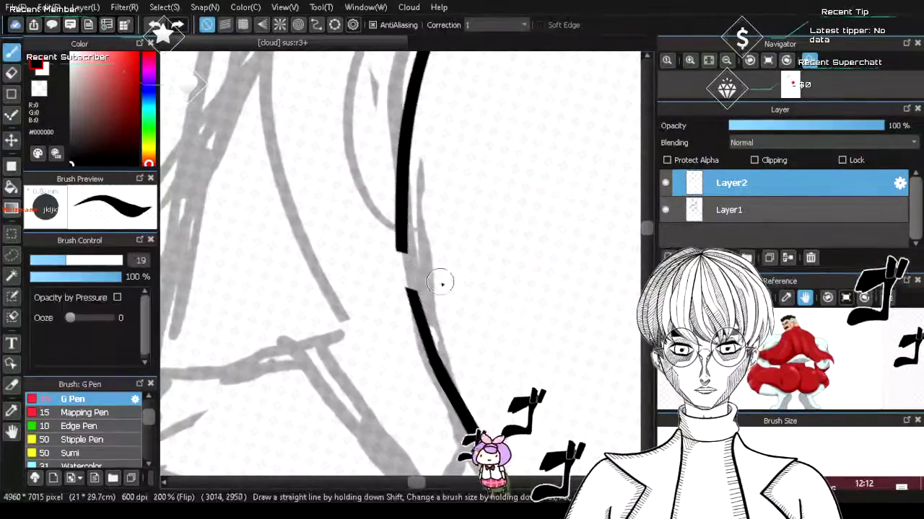
left_click_drag(397, 251, 413, 298)
key("ctrl+z")
left_click_drag(403, 236, 418, 325)
key("ctrl+z")
mouse_move(403, 235)
left_mouse_down()
mouse_move(402, 267)
mouse_move(422, 307)
left_mouse_up()
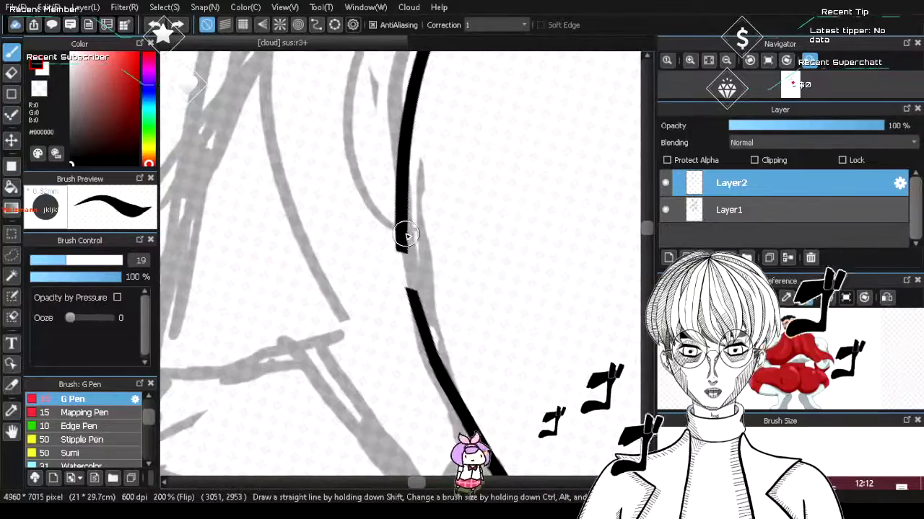
left_click_drag(407, 236, 417, 320)
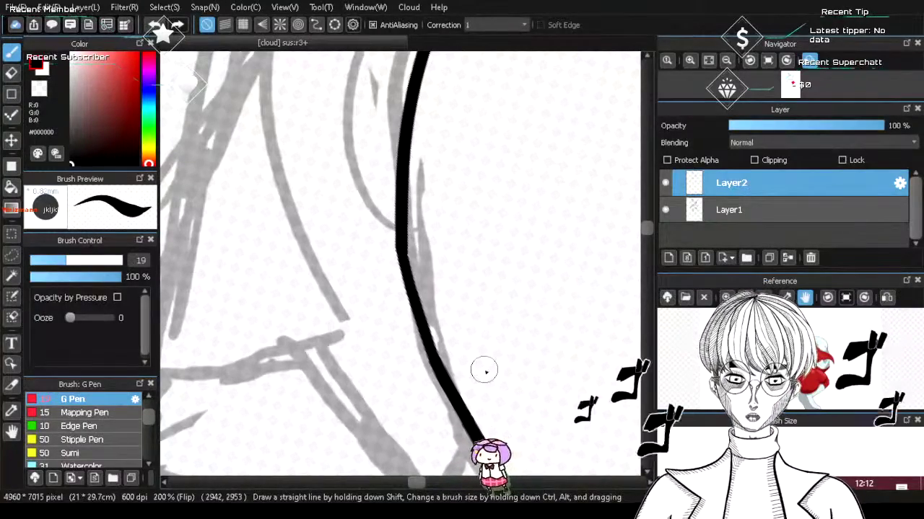
- Erase the remaining kink in the buttock outline and reconnect both ends with a smooth G Pen curve
key("e")
mouse_move(433, 262)
left_mouse_down()
mouse_move(420, 287)
mouse_move(392, 262)
left_mouse_up()
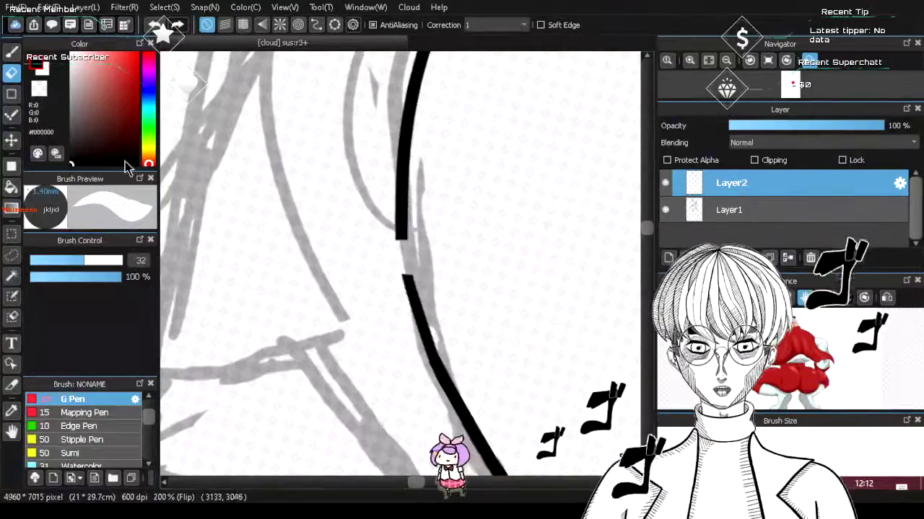
key("p")
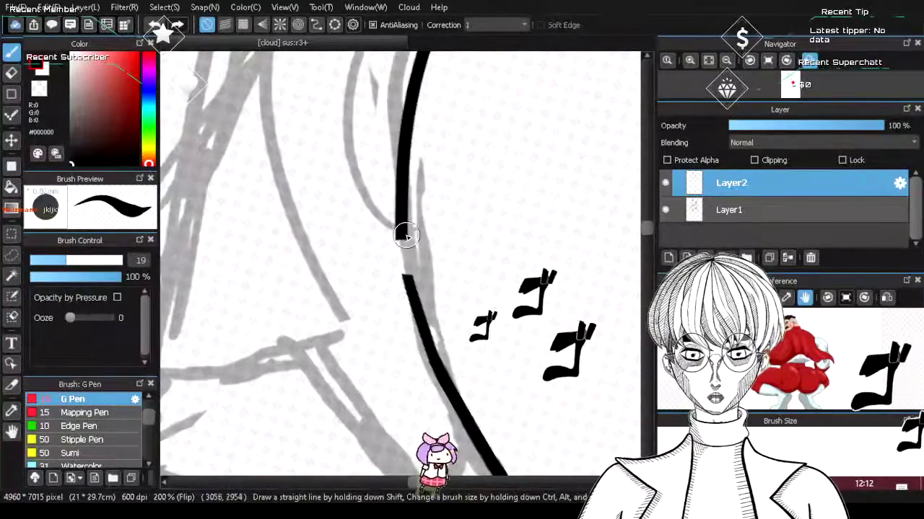
left_click_drag(406, 236, 406, 296)
left_click_drag(407, 235, 412, 285)
key("ctrl+z")
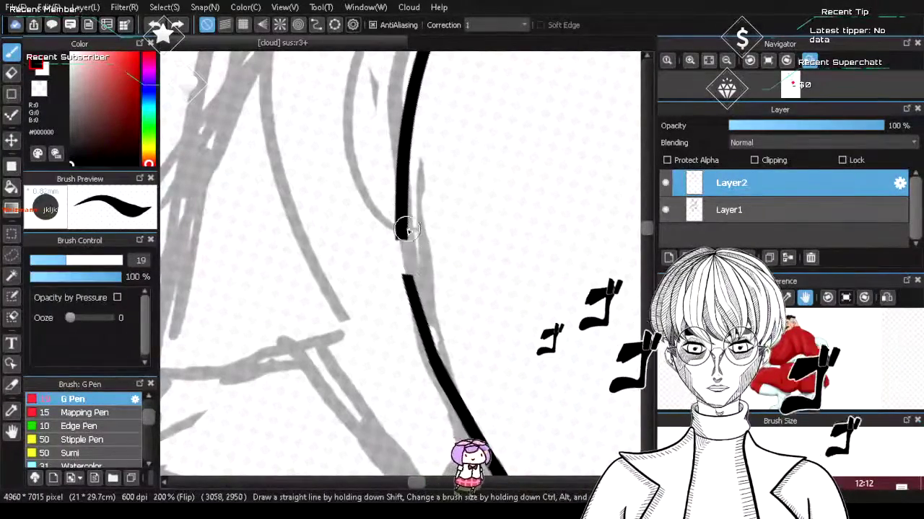
left_click_drag(404, 227, 412, 299)
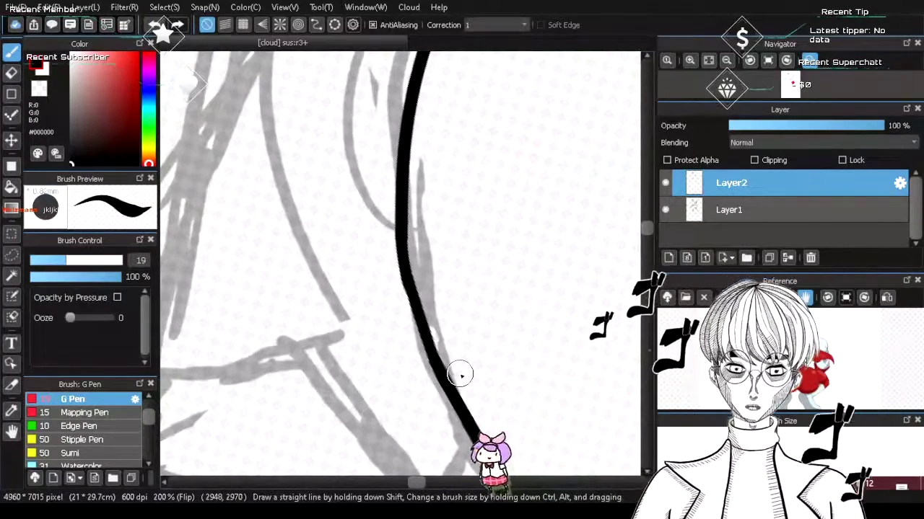
- Ink the short crease line branching off the buttock curve and the upper part of the thigh's outer edge over the sketch
scroll(422, 262, "down", 3)
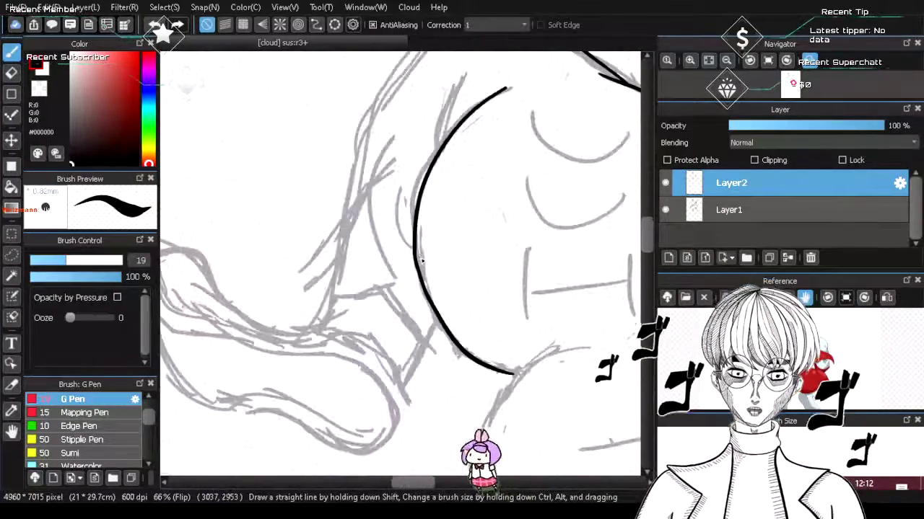
left_click_drag(789, 64, 789, 64)
left_click(790, 63)
scroll(536, 206, "down", 6)
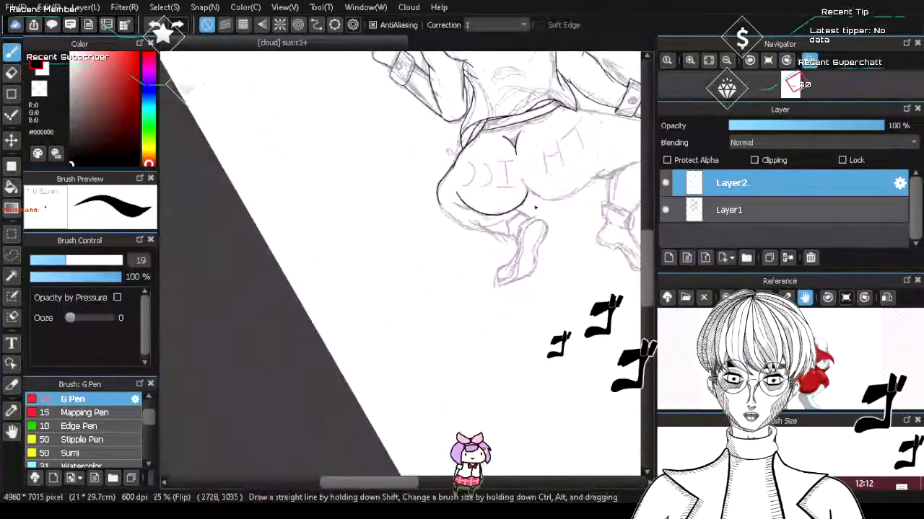
left_click(786, 63)
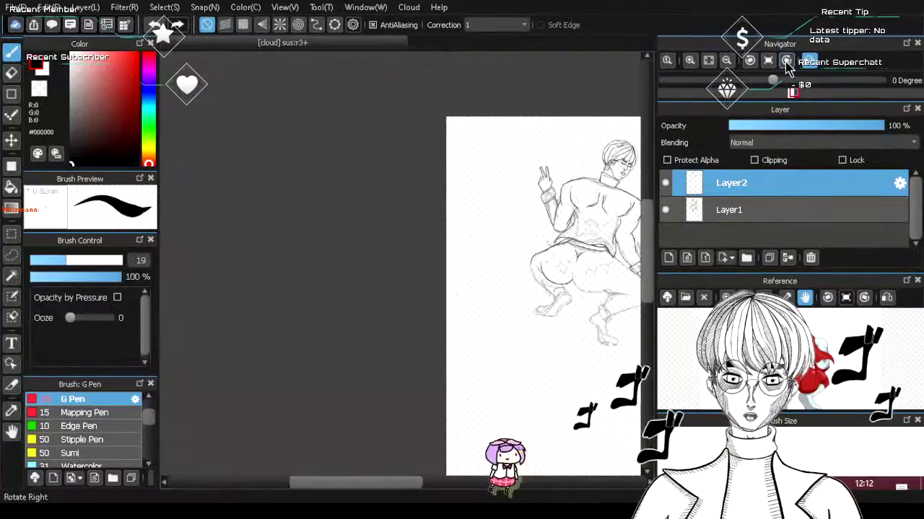
left_click(806, 67)
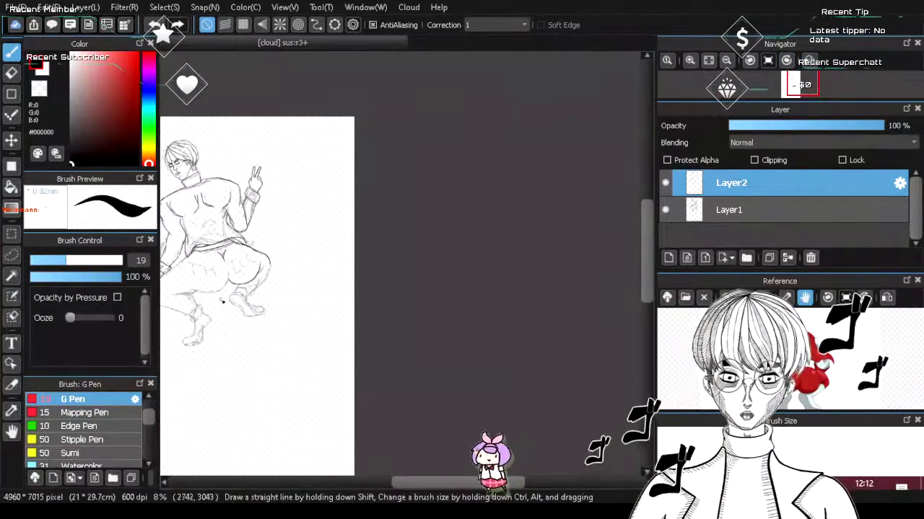
scroll(220, 302, "up", 3)
scroll(236, 291, "up", 2)
scroll(453, 93, "up", 1)
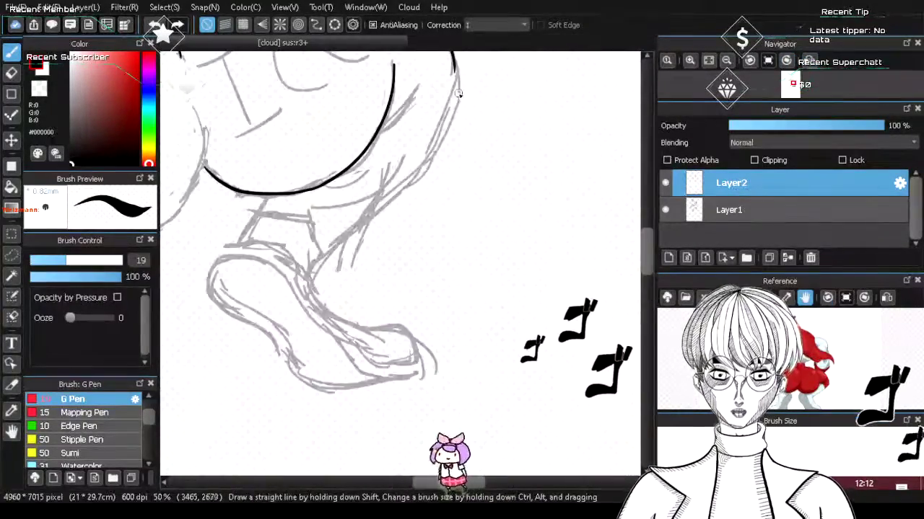
scroll(458, 94, "down", 2)
scroll(450, 74, "up", 1)
scroll(449, 65, "up", 2)
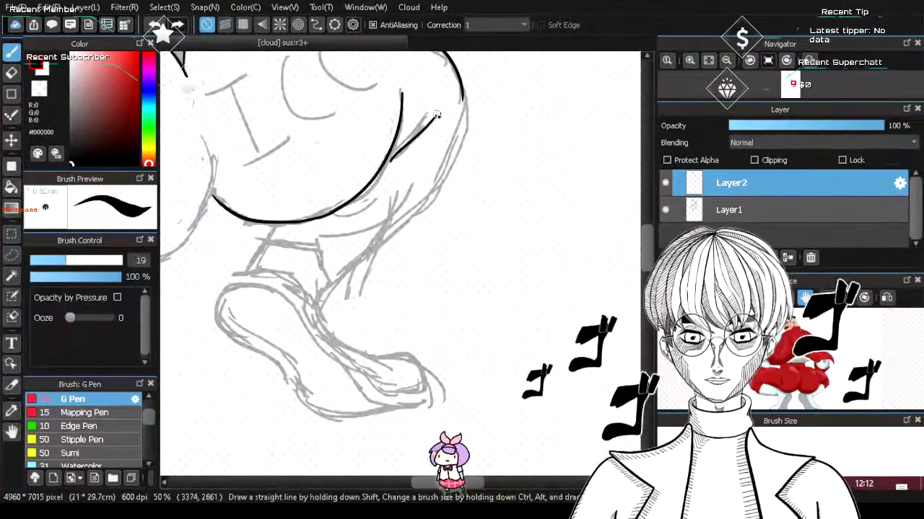
mouse_move(384, 165)
left_mouse_down()
mouse_move(437, 103)
mouse_move(432, 192)
left_mouse_up()
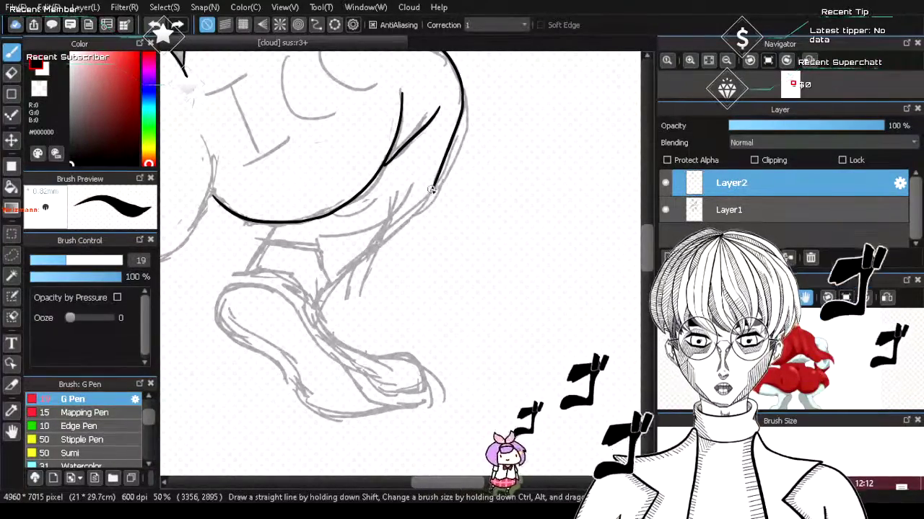
- Continue the leg's outer outline diagonally down from the thigh towards the ankle, following the sketch
left_click_drag(432, 189, 362, 249)
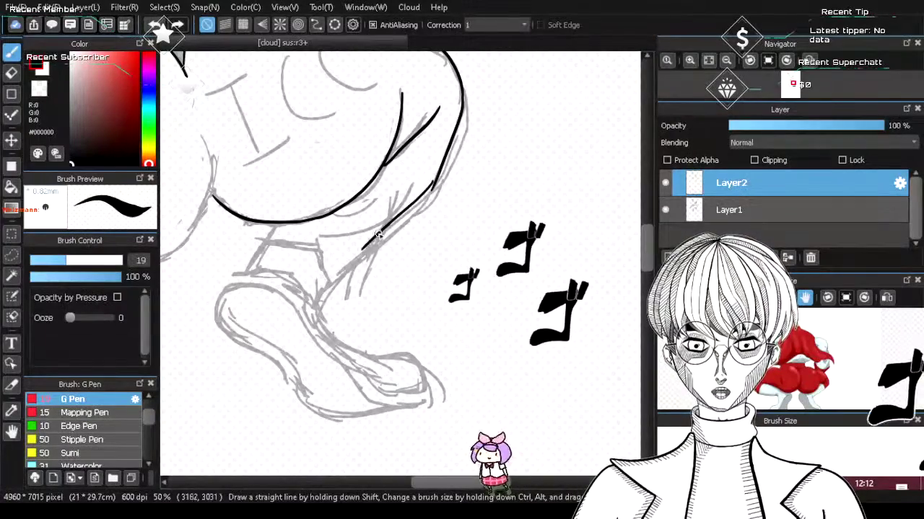
key("ctrl+z")
left_click_drag(433, 189, 339, 282)
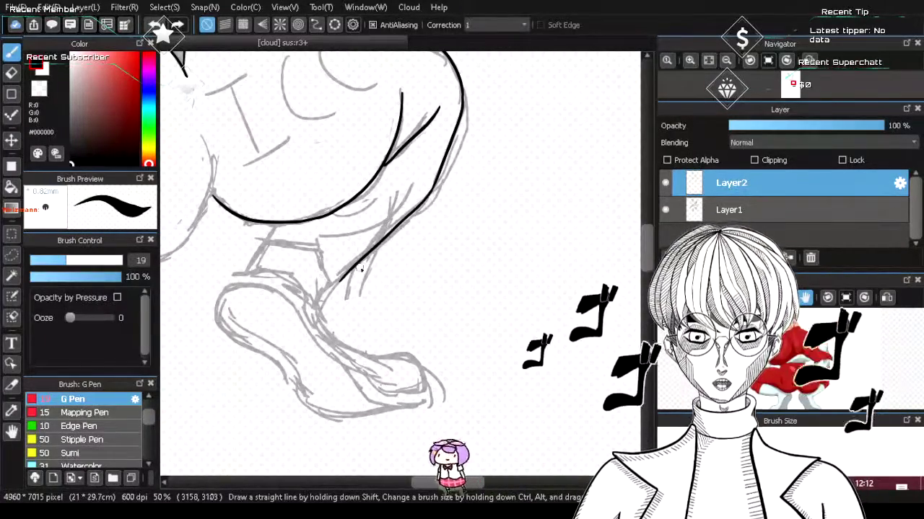
- Ink the short diagonal line below the buttock curve and the near-horizontal line branching from its middle towards the leg's outer edge
left_click_drag(275, 221, 255, 268)
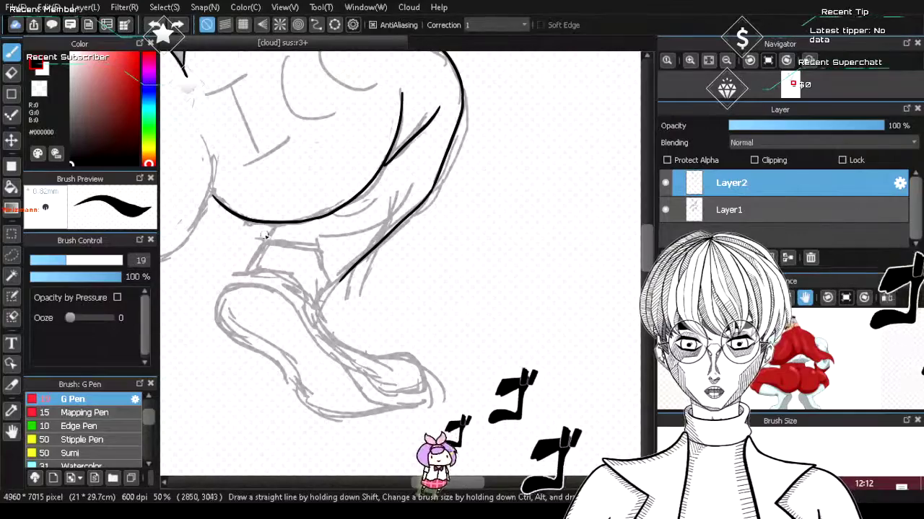
left_click_drag(275, 223, 249, 270)
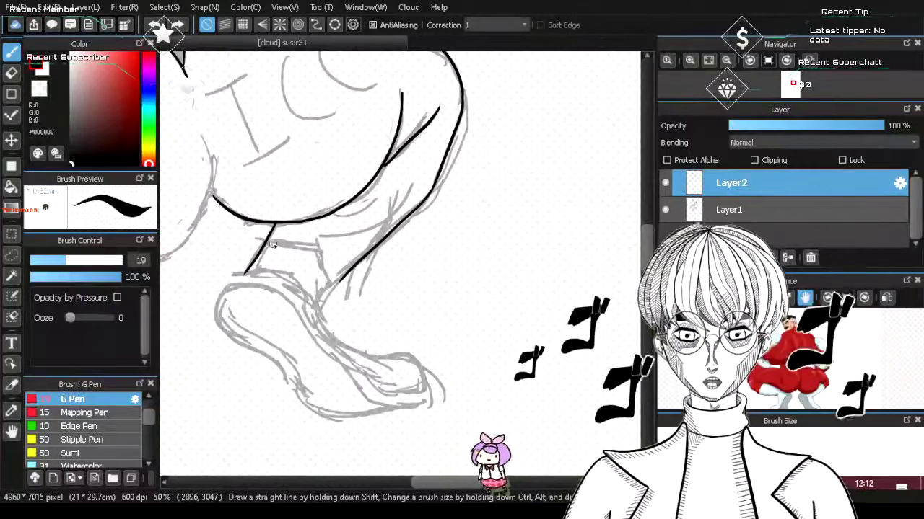
left_click(325, 252, "shift")
key("ctrl+z")
key("ctrl+z")
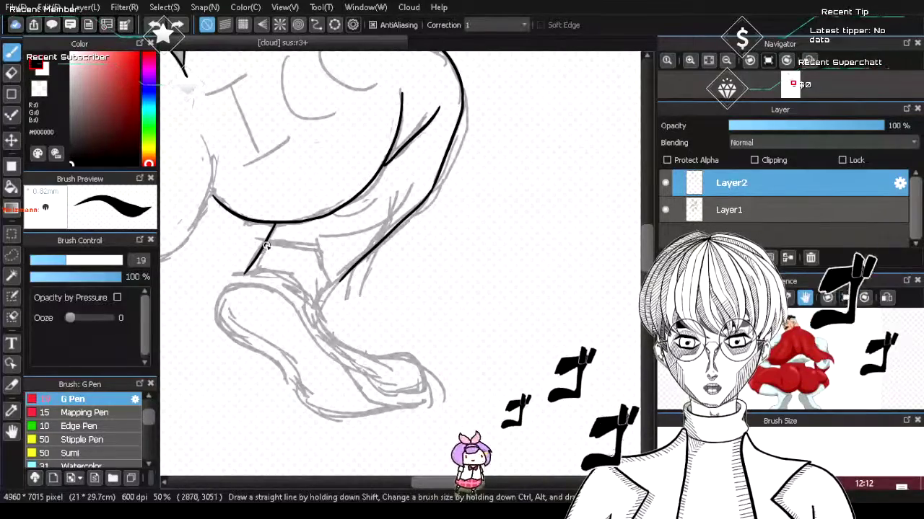
left_click_drag(267, 244, 312, 249)
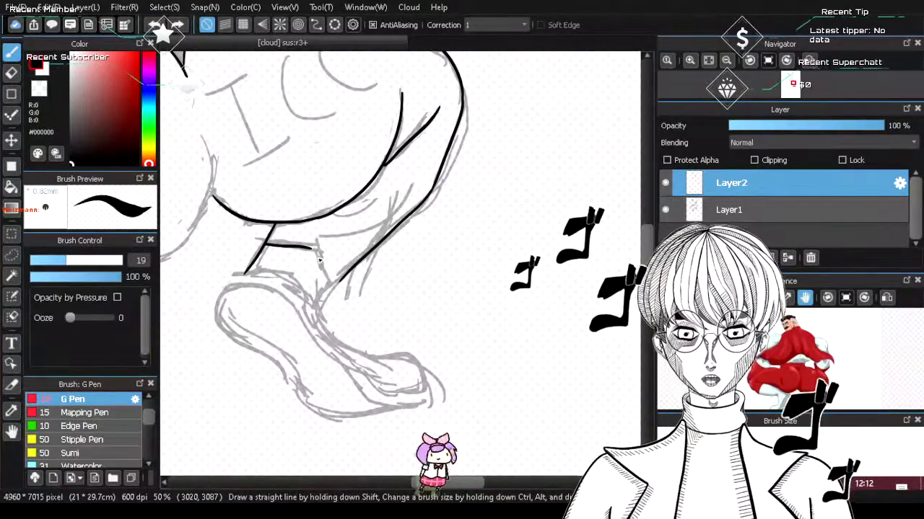
- Trim the rough end of the near-horizontal line below the buttock with the Eraser, ready for the G Pen
scroll(318, 260, "up", 4)
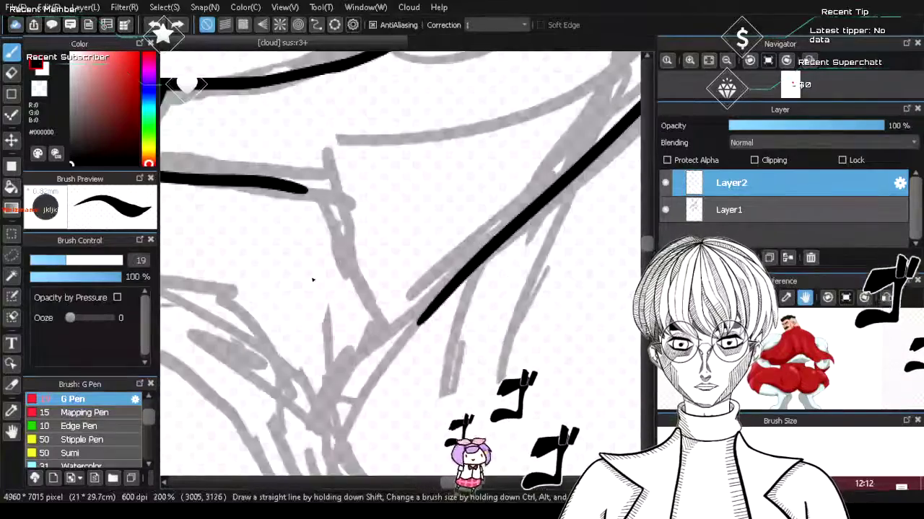
scroll(313, 280, "down", 2)
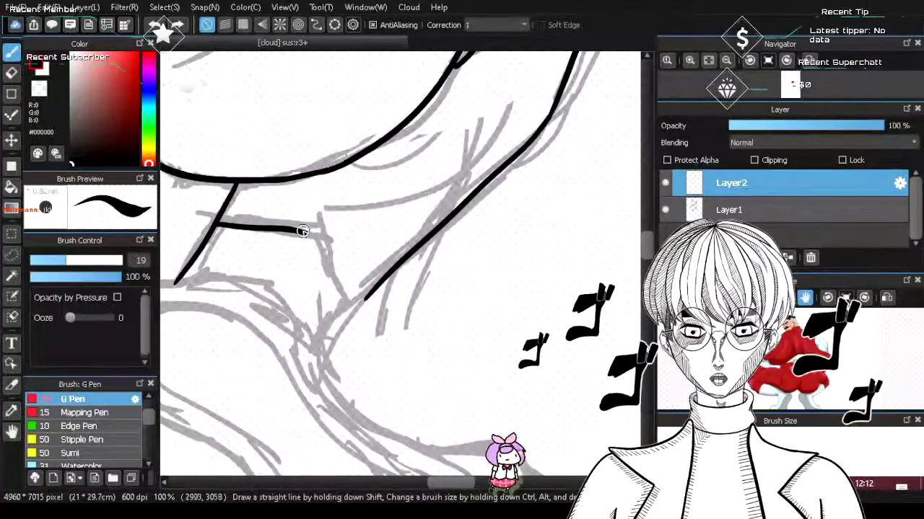
key("e")
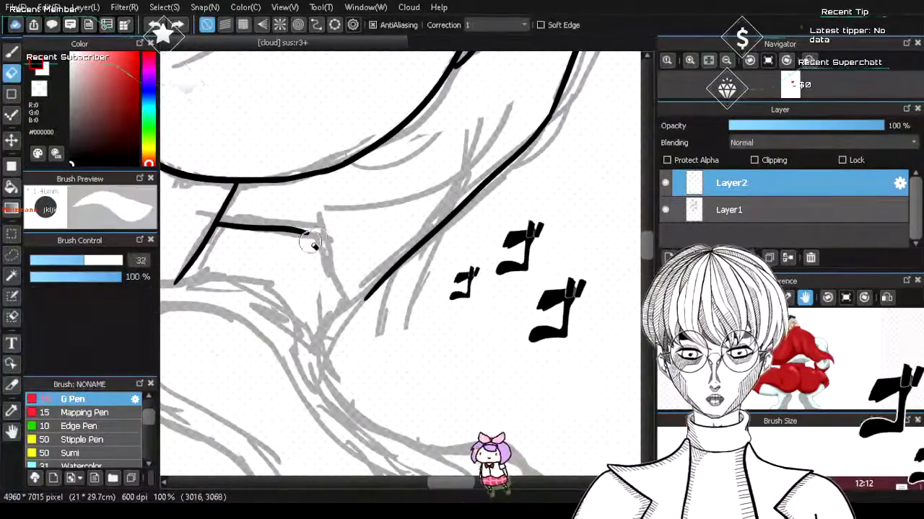
mouse_move(314, 245)
left_mouse_down()
mouse_move(307, 238)
mouse_move(331, 257)
left_mouse_up()
key("b")
key("ctrl+z")
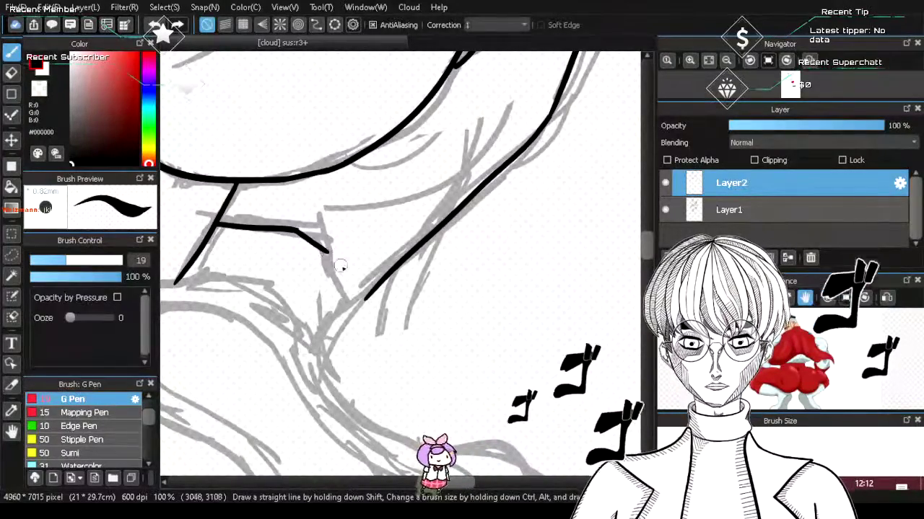
key("ctrl+z")
left_click_drag(295, 230, 335, 258)
mouse_move(295, 229)
left_mouse_down()
mouse_move(330, 256)
mouse_move(345, 302)
left_mouse_up()
key("ctrl+z")
key("ctrl+z")
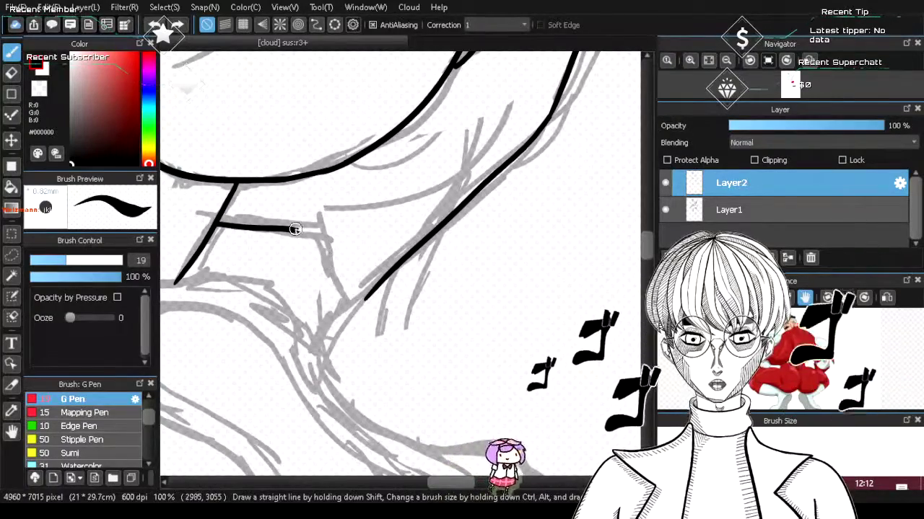
- Extend the near-horizontal line with G Pen strokes that bend down towards the end of the leg's outer outline
left_click_drag(294, 229, 330, 257)
key("ctrl+z")
mouse_move(296, 230)
left_mouse_down()
mouse_move(340, 265)
mouse_move(347, 297)
left_mouse_up()
key("ctrl+z")
left_click_drag(335, 259, 349, 303)
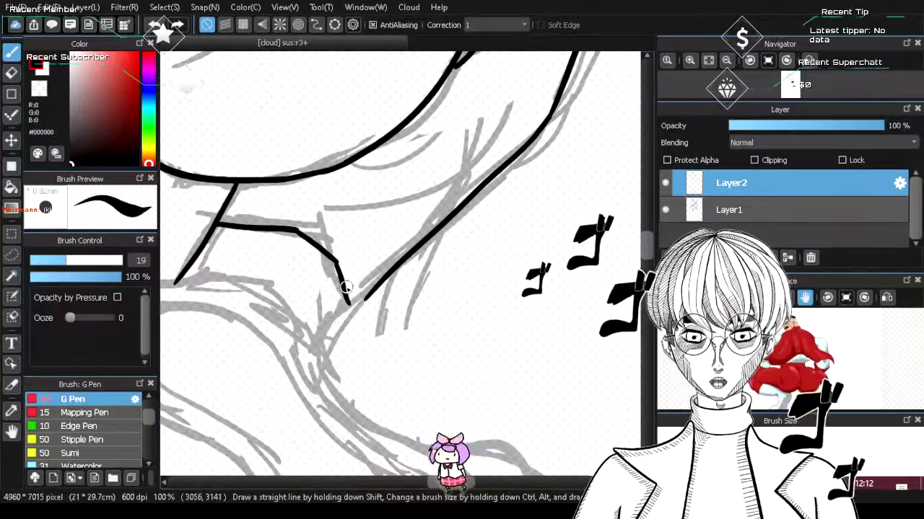
mouse_move(174, 283)
left_mouse_down()
mouse_move(226, 279)
mouse_move(273, 302)
left_mouse_up()
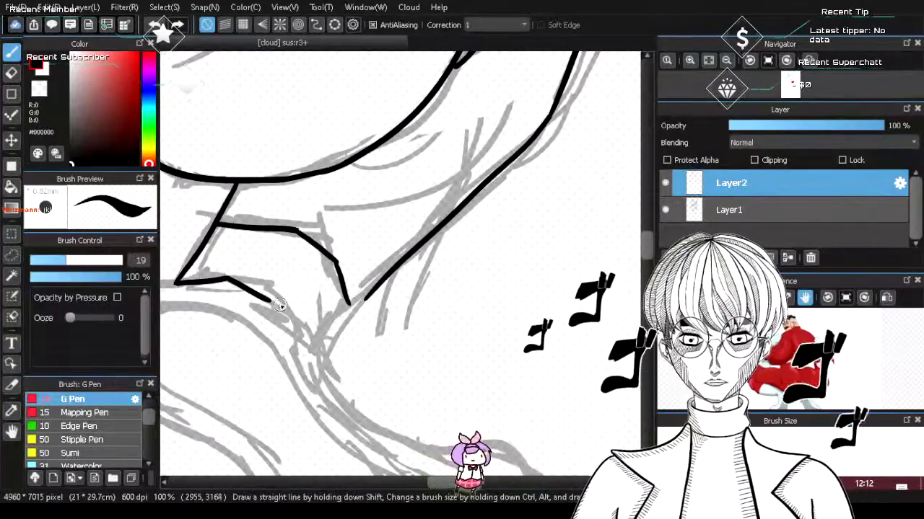
key("ctrl+z")
key("ctrl+z")
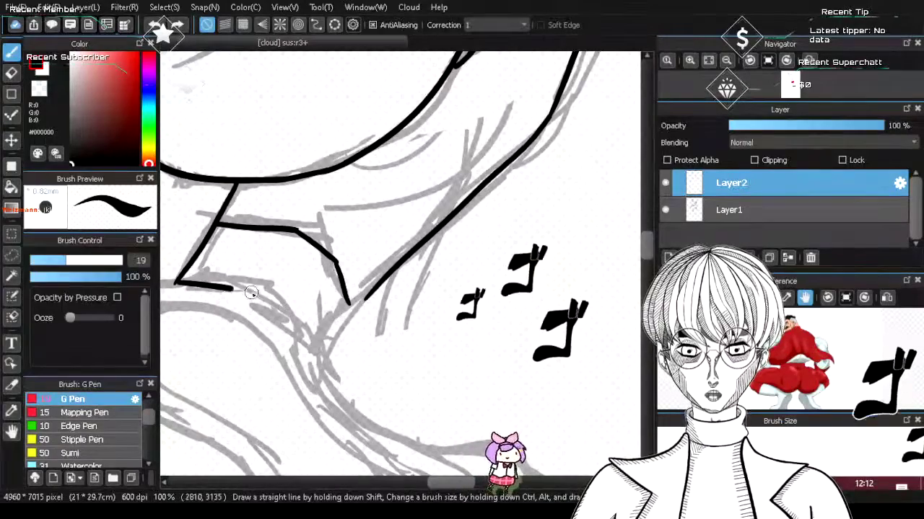
left_click_drag(178, 281, 270, 297)
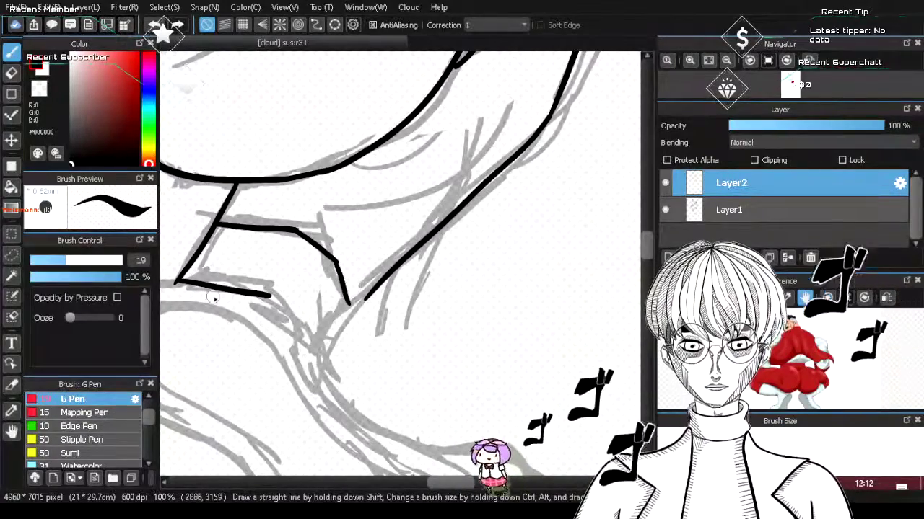
key("ctrl+z")
- Ink the ankle's lower edge from the foot of the short diagonal line, bending downwards along the sketch
mouse_move(178, 281)
left_mouse_down()
mouse_move(277, 299)
mouse_move(271, 305)
mouse_move(295, 318)
left_mouse_up()
key("ctrl+z")
key("ctrl+z")
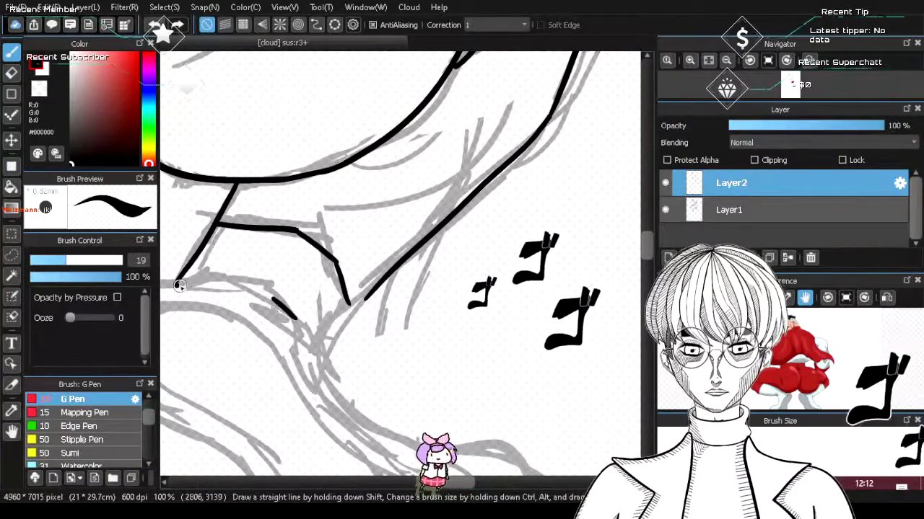
key("ctrl+y")
key("ctrl+z")
key("ctrl+y")
key("ctrl+z")
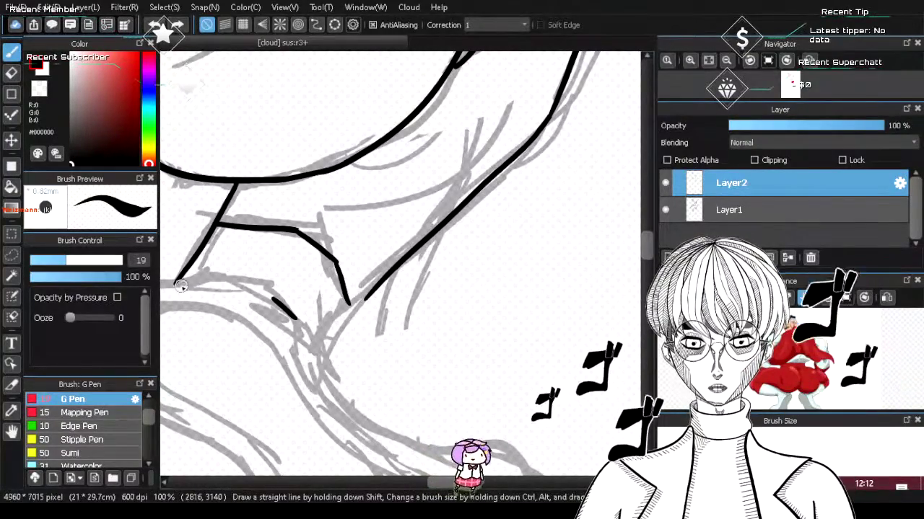
key("ctrl+y")
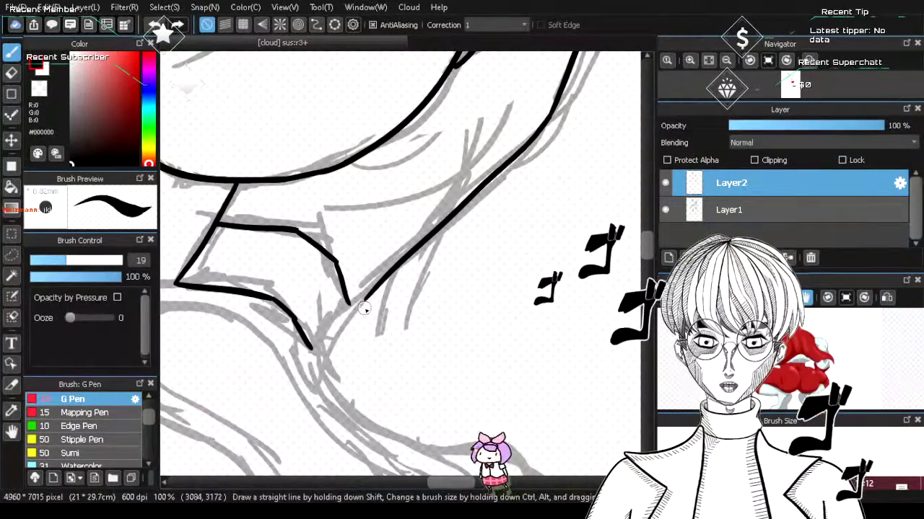
- Close the ankle shape to a downward point and join the leg's outer outline to its side
left_click_drag(351, 303, 361, 296)
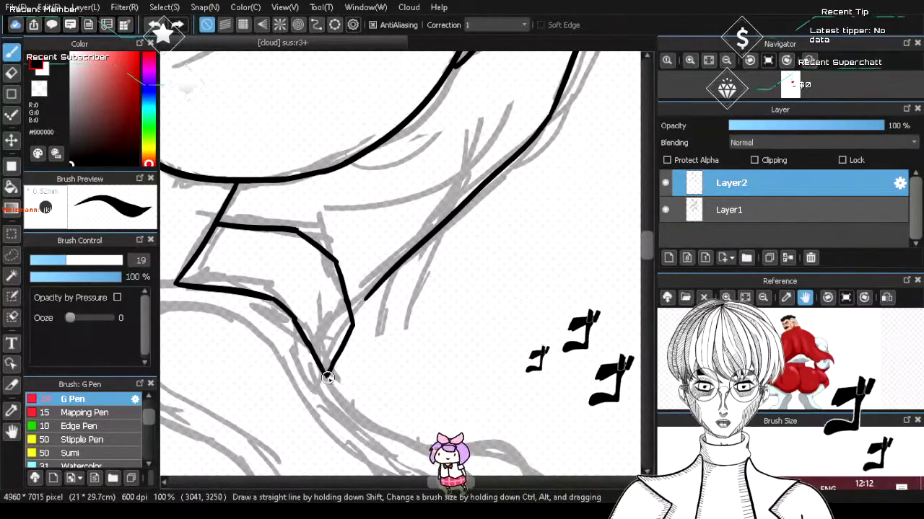
left_click_drag(349, 310, 381, 284)
key("ctrl+z")
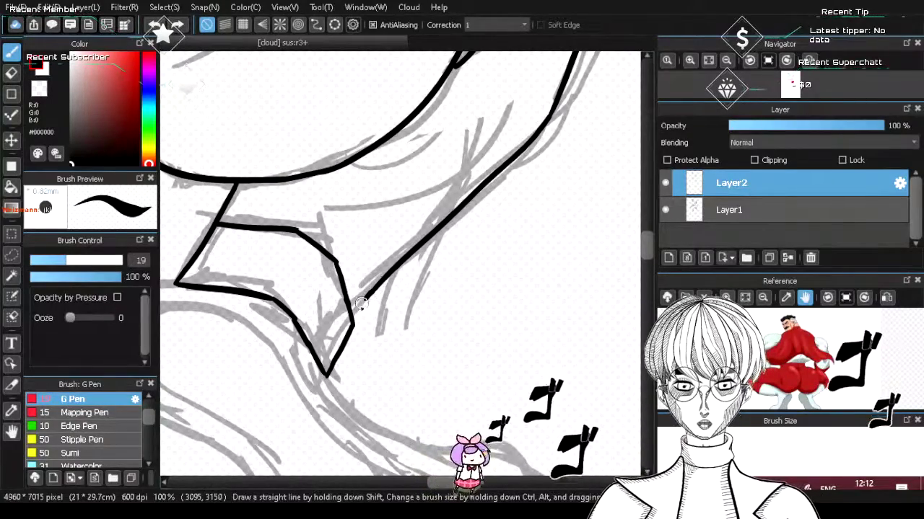
left_click_drag(368, 287, 352, 316)
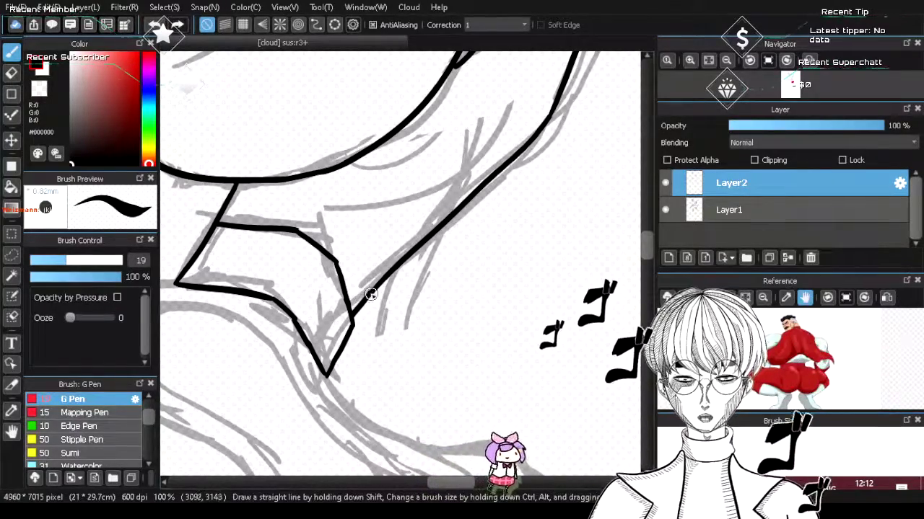
- Erase the angular corners from the upper and lower edges of the inked ankle shape
key("e")
left_click(334, 263)
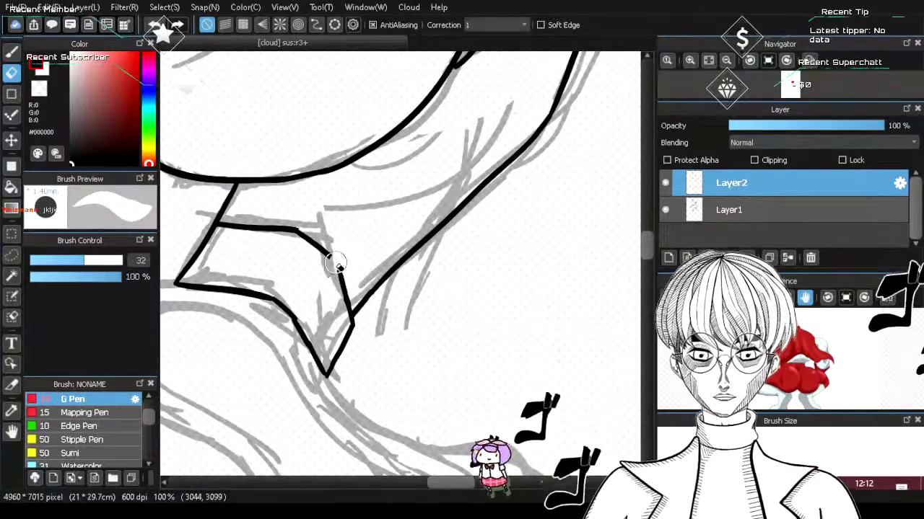
left_click(292, 316)
left_click(282, 302)
left_click(290, 307)
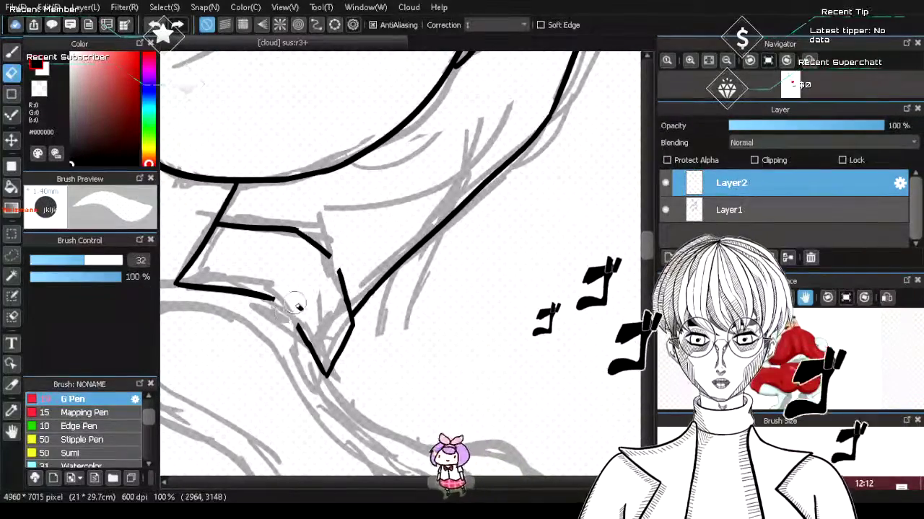
left_click(279, 302)
left_click(300, 227)
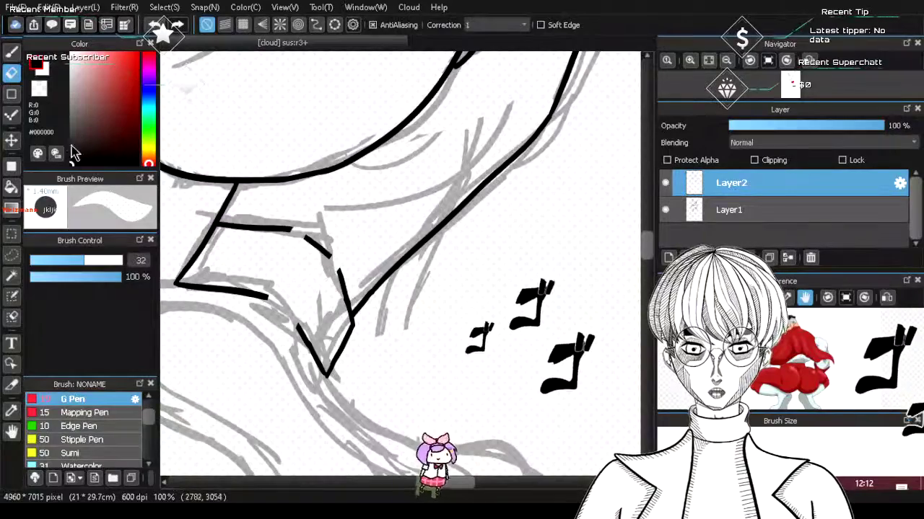
- Bridge the gap in the ankle's lower edge with a smooth G Pen curve
left_click(11, 52)
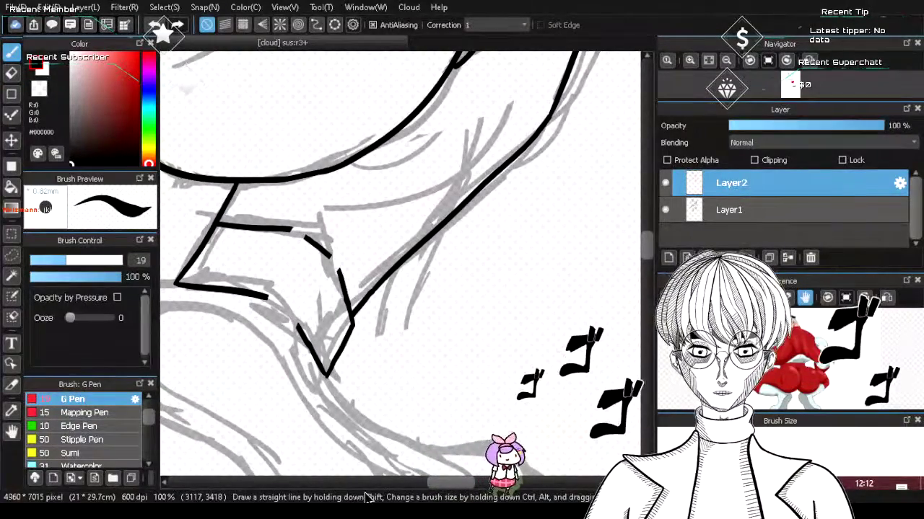
left_click_drag(266, 296, 298, 327)
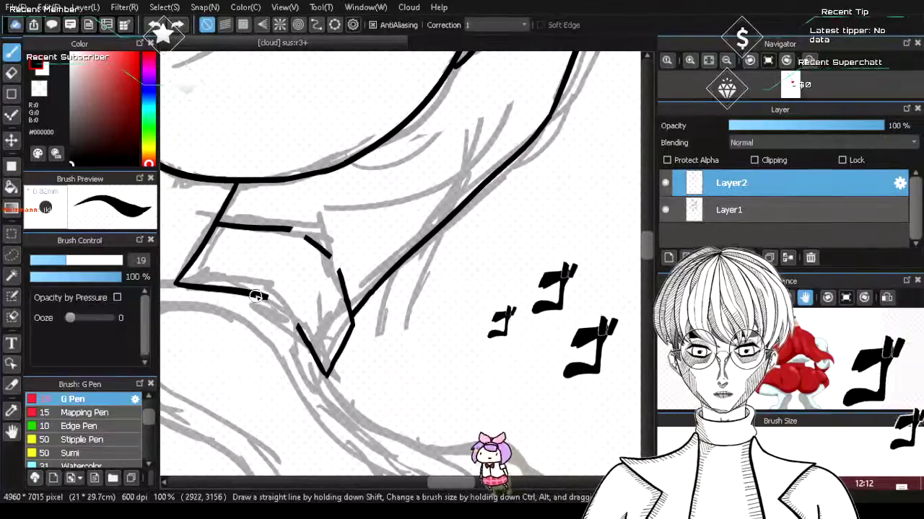
key("ctrl+z")
left_click_drag(268, 298, 303, 327)
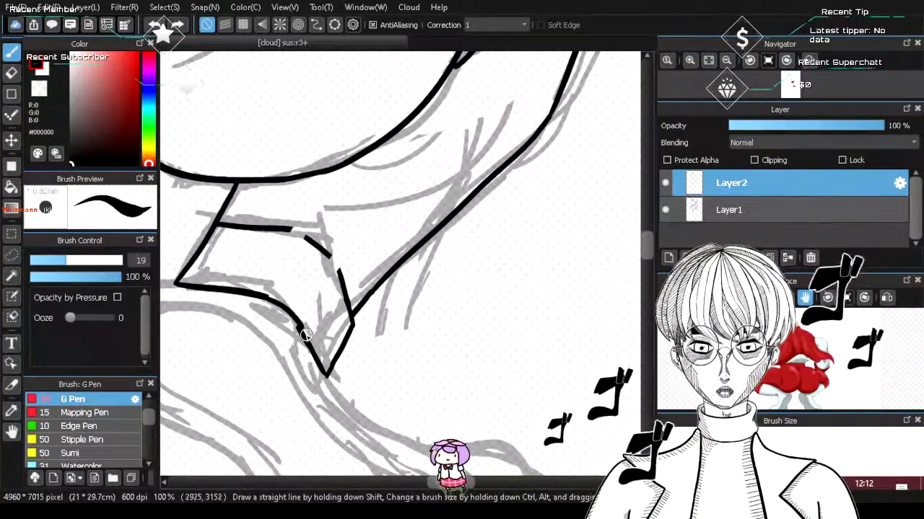
key("ctrl+z")
left_click_drag(269, 298, 298, 327)
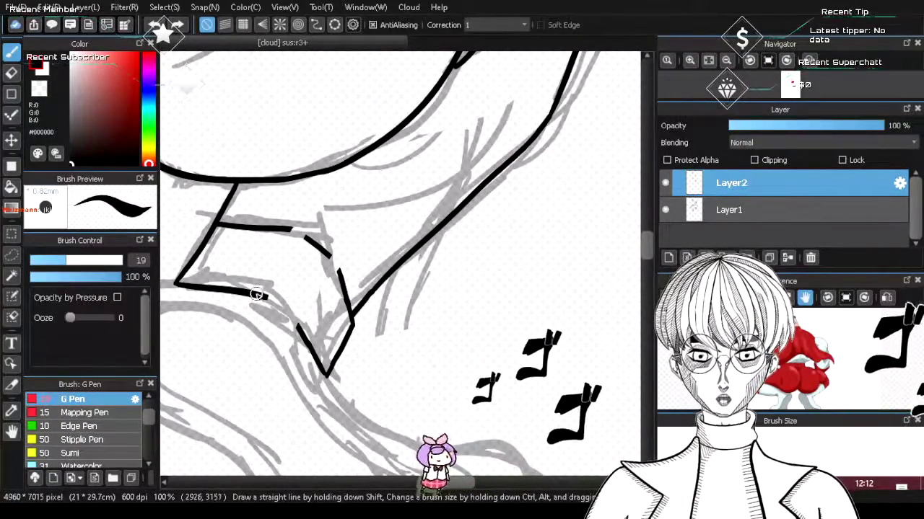
- Reconnect the broken upper edge of the ankle shape with a rounded G Pen curve
left_click_drag(285, 233, 307, 238)
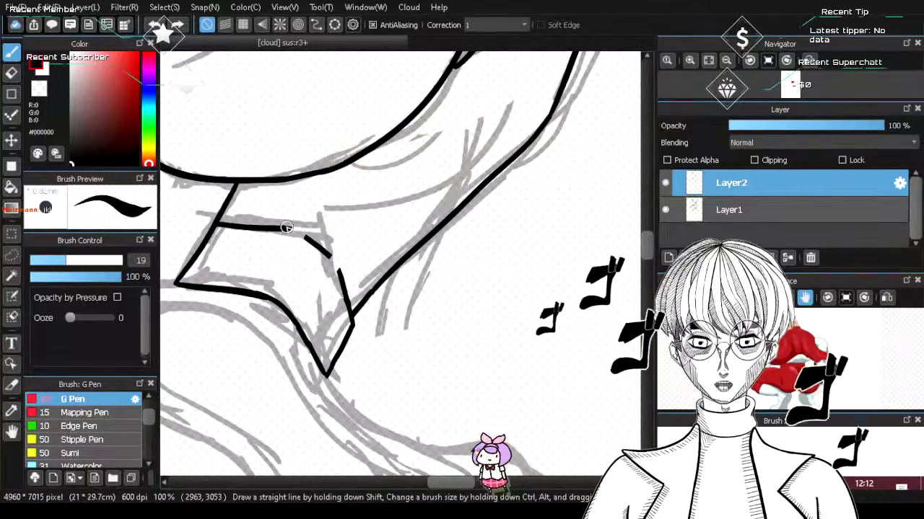
key("ctrl+z")
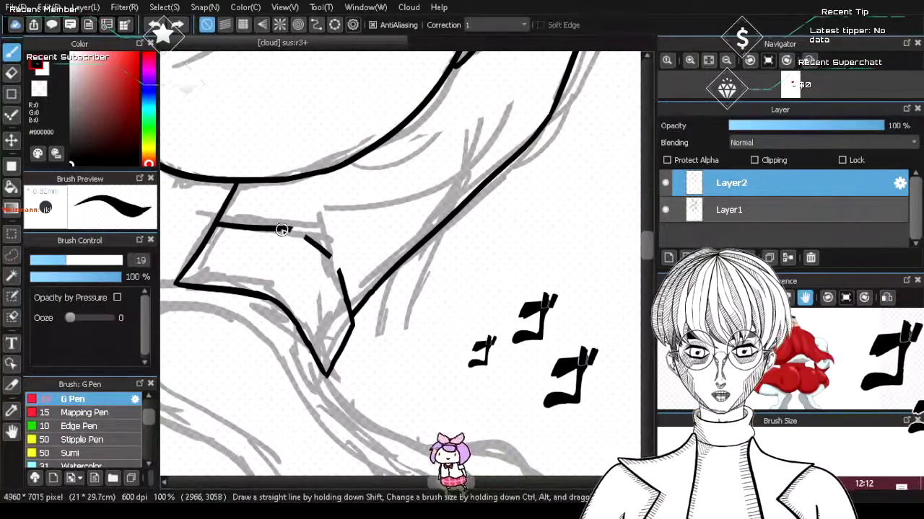
left_click_drag(283, 231, 318, 247)
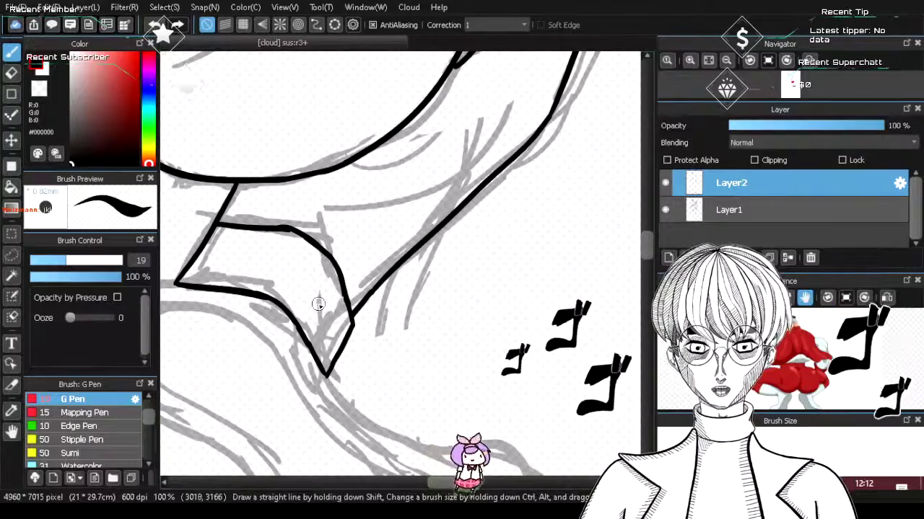
- Ink the foot's outline from the ankle around the heel and sole, plus its upper edge out to the toes
scroll(303, 363, "down", 4)
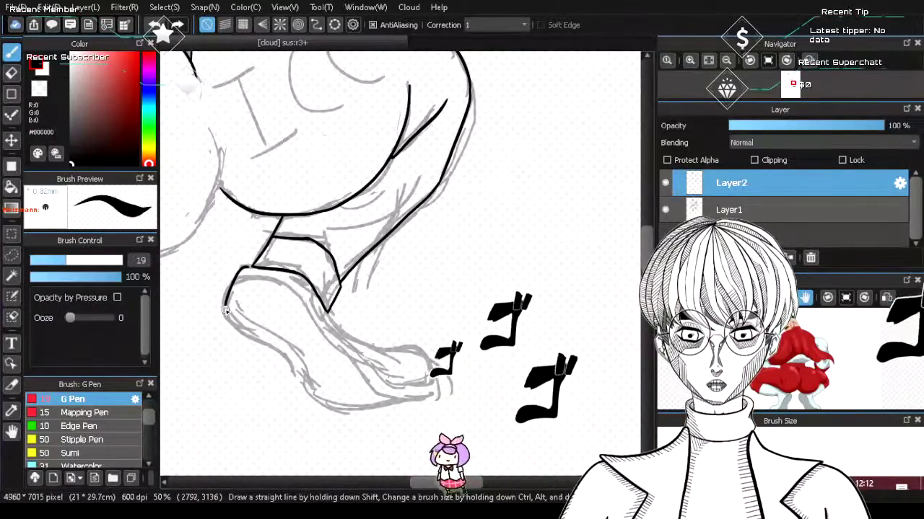
mouse_move(252, 267)
left_mouse_down()
mouse_move(232, 279)
mouse_move(225, 306)
left_mouse_up()
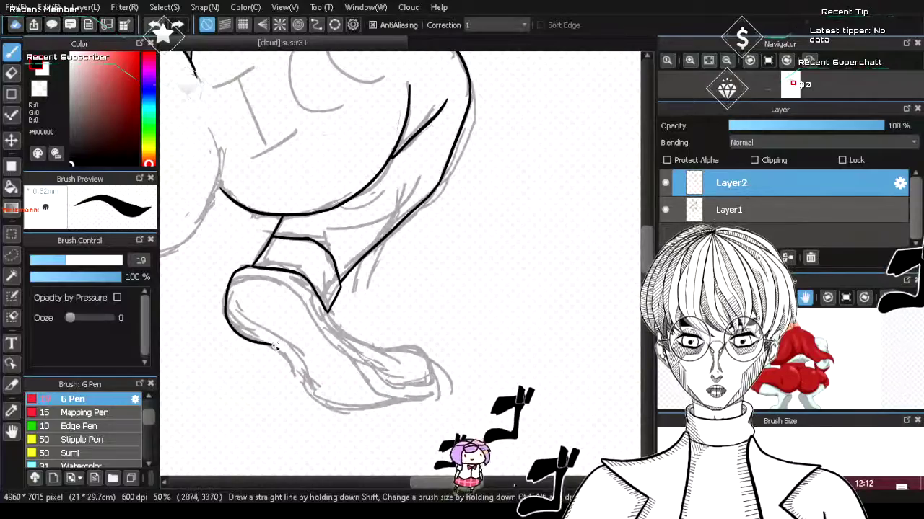
mouse_move(275, 349)
left_mouse_down()
mouse_move(311, 399)
mouse_move(306, 389)
mouse_move(371, 408)
left_mouse_up()
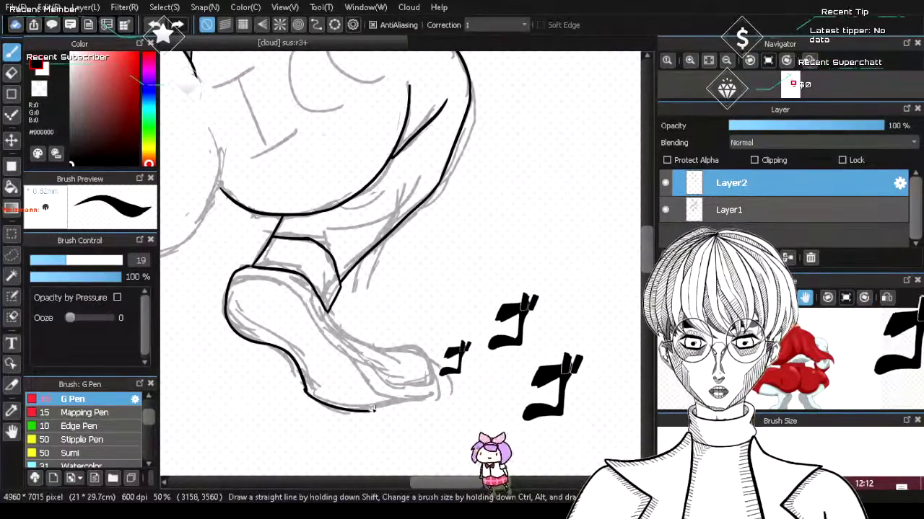
left_click_drag(301, 387, 376, 410)
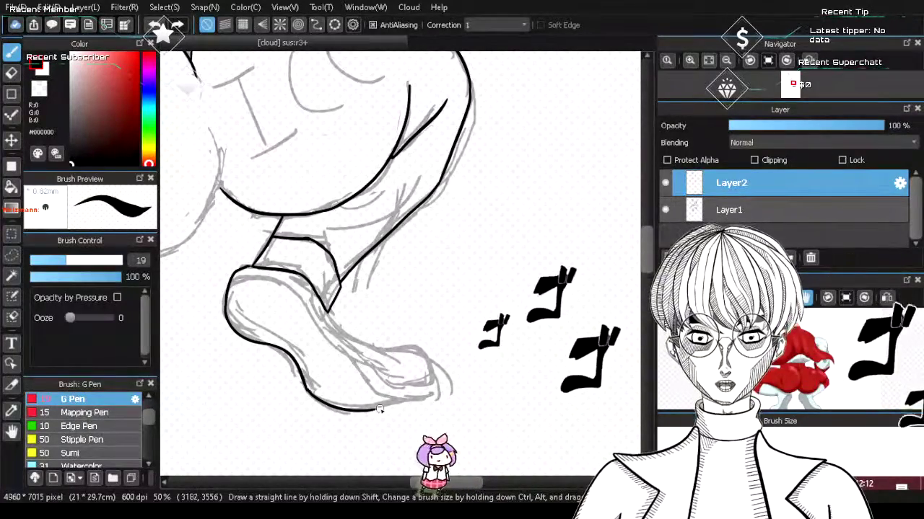
left_click_drag(371, 410, 421, 399)
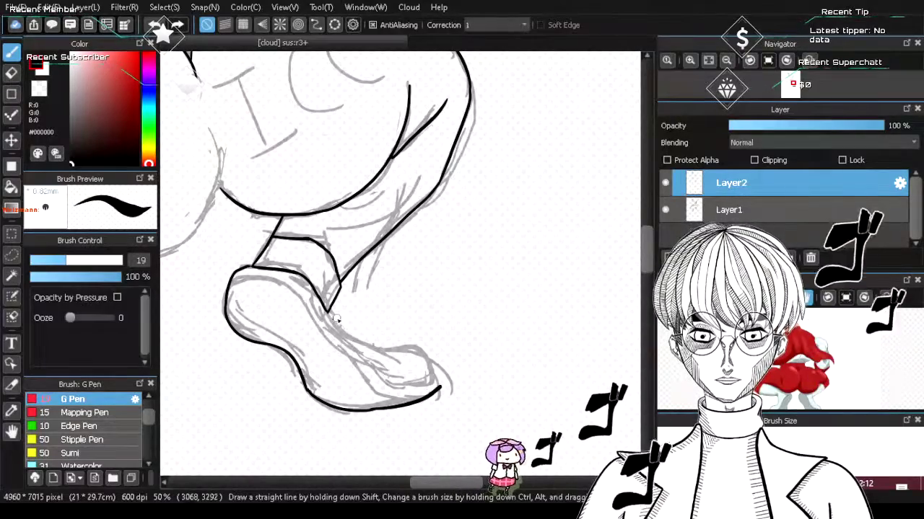
left_click_drag(329, 316, 426, 349)
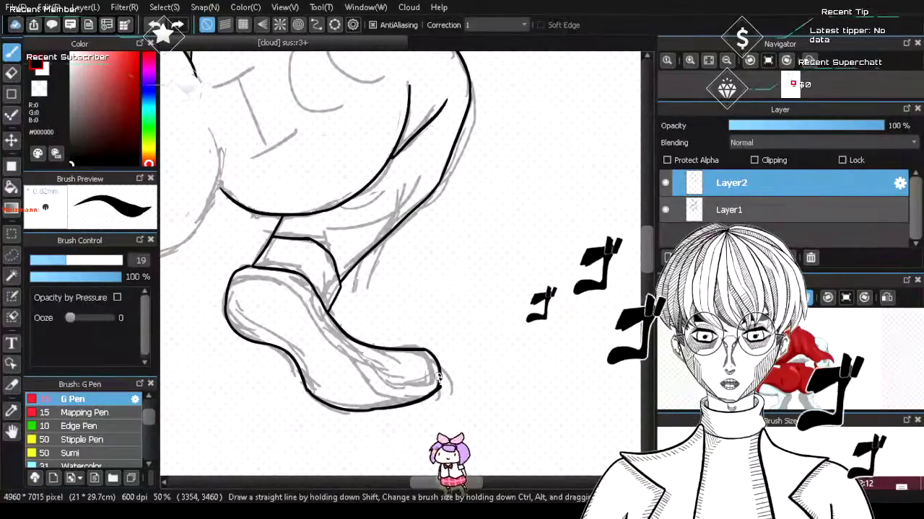
- Erase the straight end of the foot's inked upper edge back from the toes
scroll(440, 379, "down", 2)
scroll(443, 404, "up", 5)
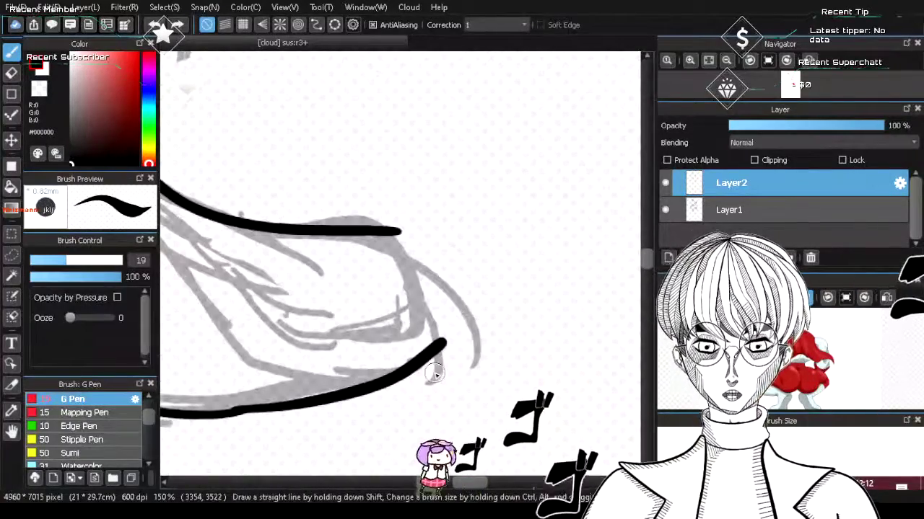
key("e")
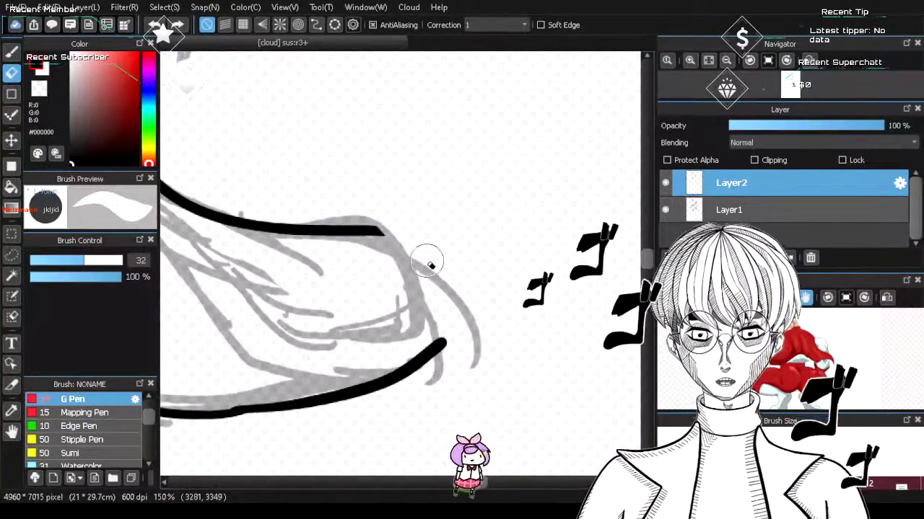
left_click_drag(431, 266, 383, 252)
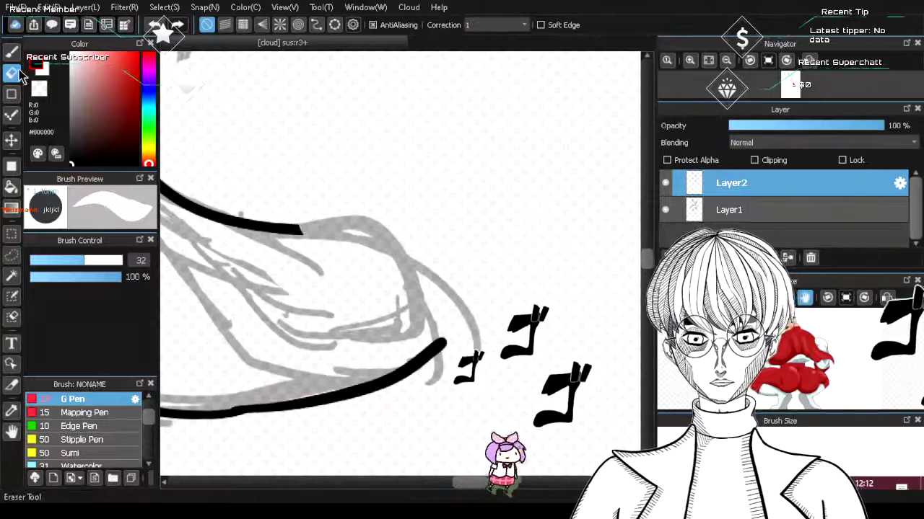
- Ink a rounded G Pen curve around the toe tip, joining the foot's upper edge to the end of the sole line
left_click(11, 50)
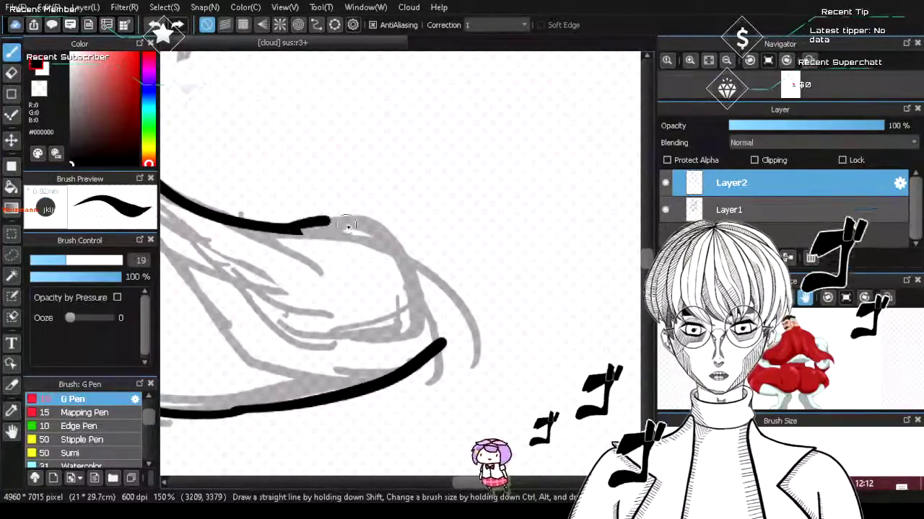
left_click_drag(347, 225, 398, 265)
key("ctrl+z")
mouse_move(290, 230)
left_mouse_down()
mouse_move(312, 226)
mouse_move(435, 299)
left_mouse_up()
key("ctrl+z")
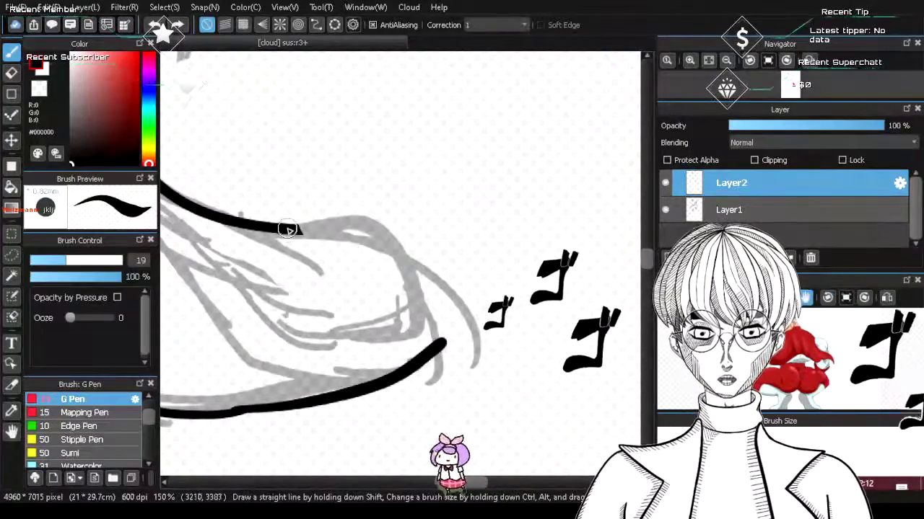
left_click_drag(287, 229, 423, 264)
left_click_drag(444, 312, 436, 345)
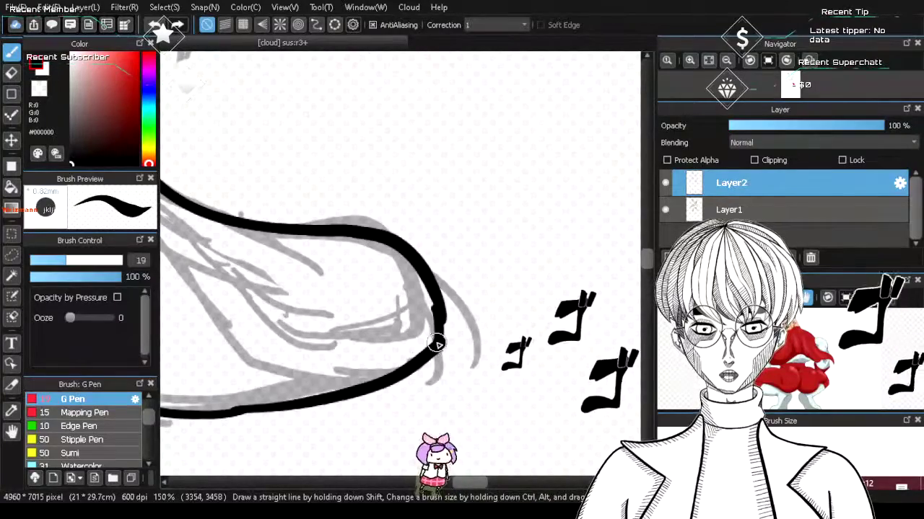
left_click_drag(439, 307, 445, 346)
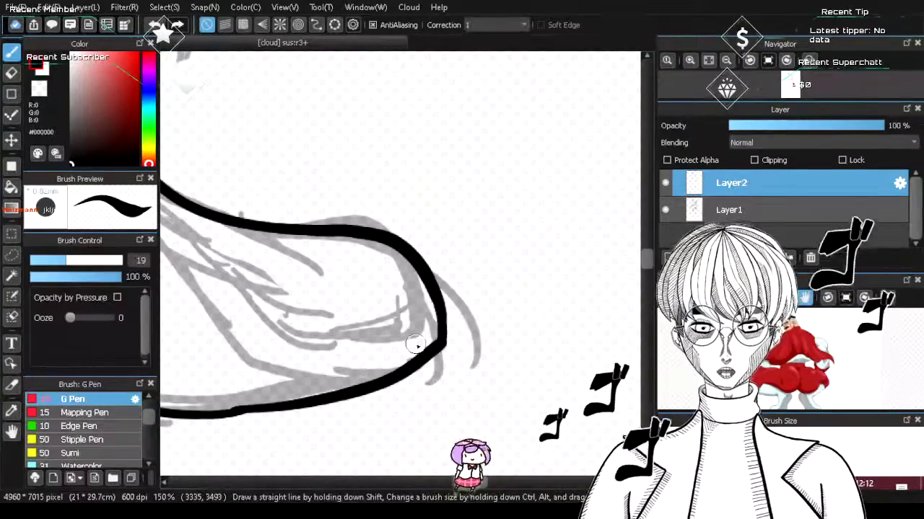
- Try to ink an inner contour line from the ankle junction down along the foot to the toe tip
scroll(416, 347, "down", 3)
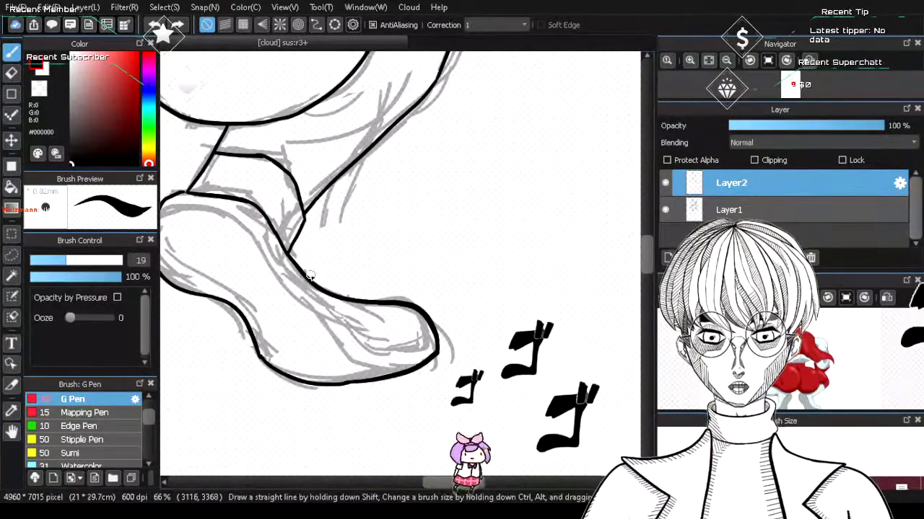
mouse_move(283, 251)
left_mouse_down()
mouse_move(378, 349)
mouse_move(412, 353)
left_mouse_up()
key("ctrl+z")
left_click_drag(286, 252, 408, 351)
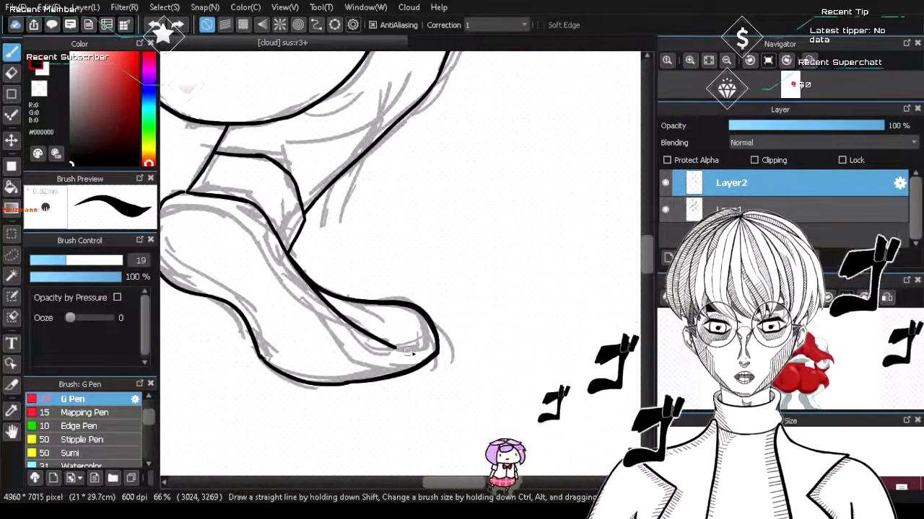
mouse_move(285, 257)
left_mouse_down()
mouse_move(391, 349)
mouse_move(419, 343)
left_mouse_up()
key("ctrl+z")
mouse_move(280, 253)
left_mouse_down()
mouse_move(328, 307)
mouse_move(420, 336)
left_mouse_up()
key("ctrl+z")
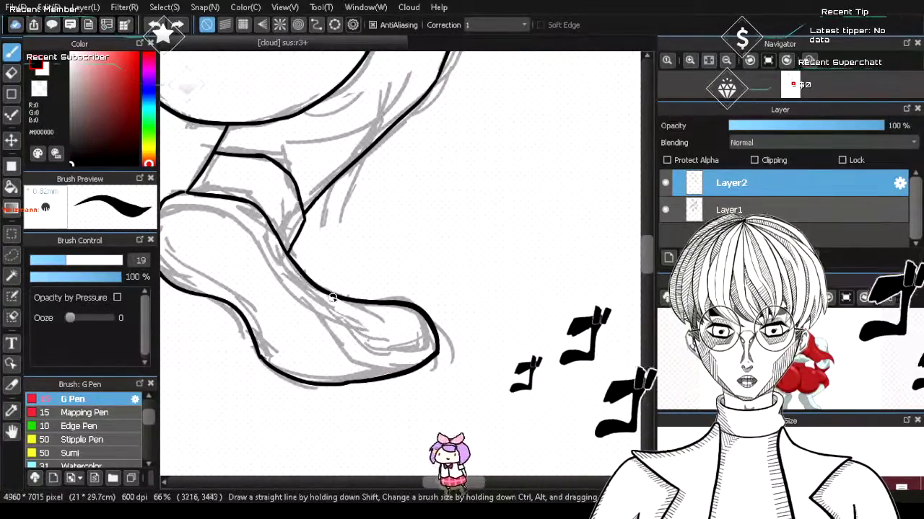
left_click_drag(265, 225, 287, 261)
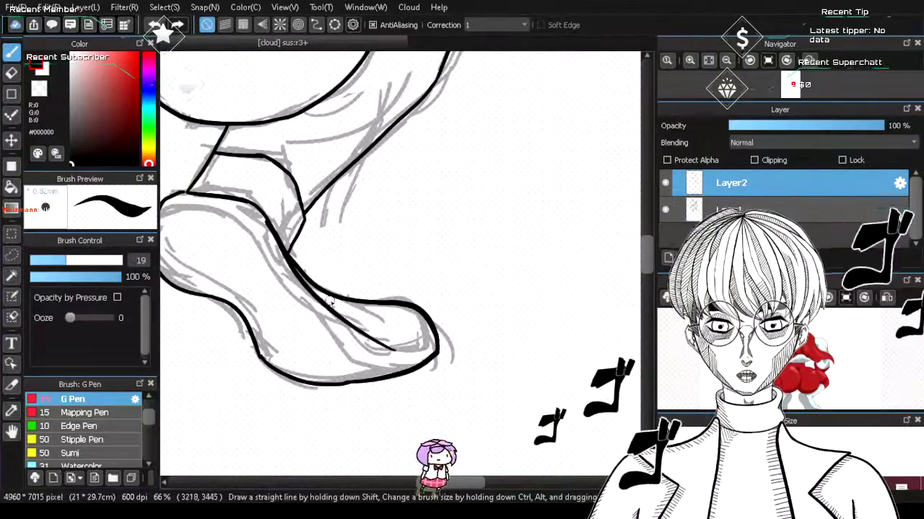
mouse_move(330, 303)
left_mouse_down()
mouse_move(269, 225)
mouse_move(332, 309)
mouse_move(381, 347)
left_mouse_up()
key("ctrl+z")
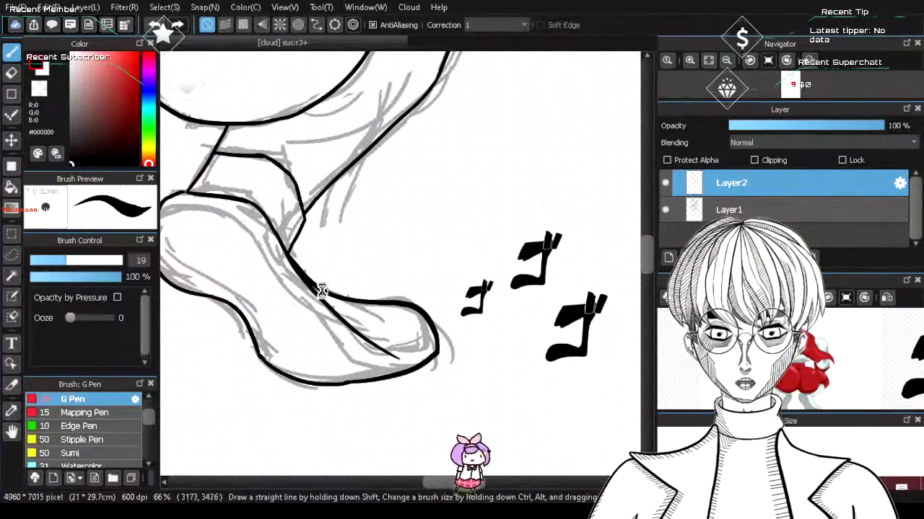
left_click_drag(292, 271, 392, 345)
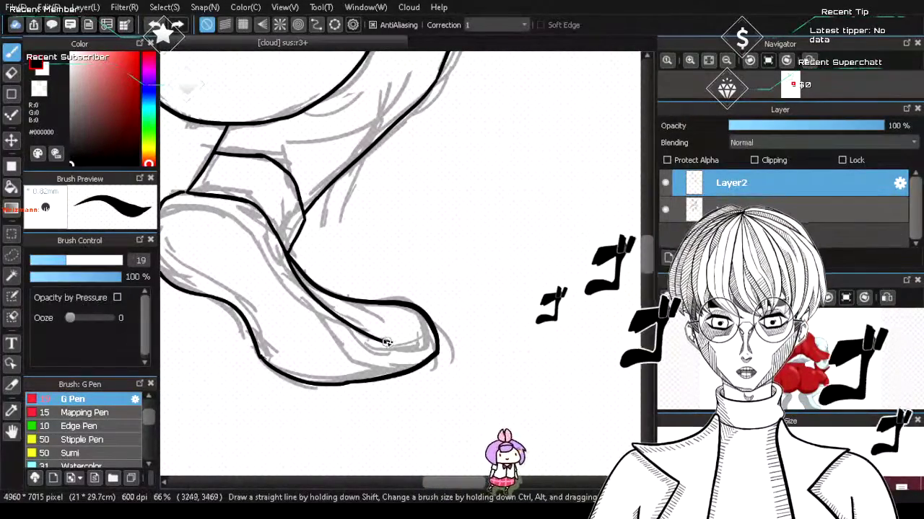
key("ctrl+z")
left_click_drag(315, 292, 366, 338)
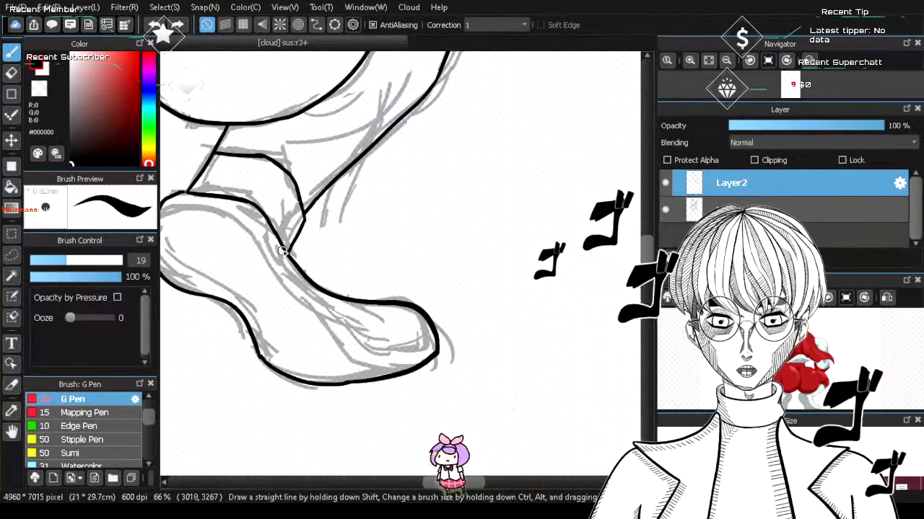
left_click_drag(285, 251, 389, 370)
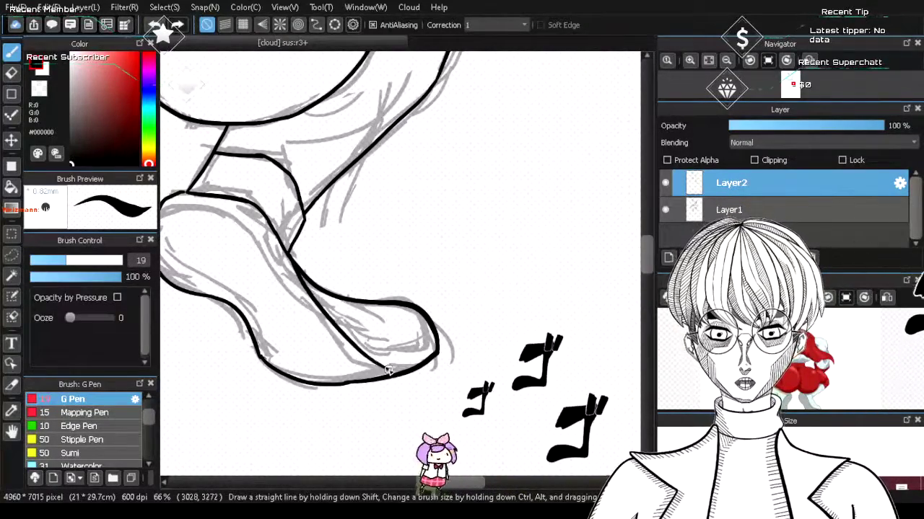
key("ctrl+z")
left_click_drag(287, 255, 390, 344)
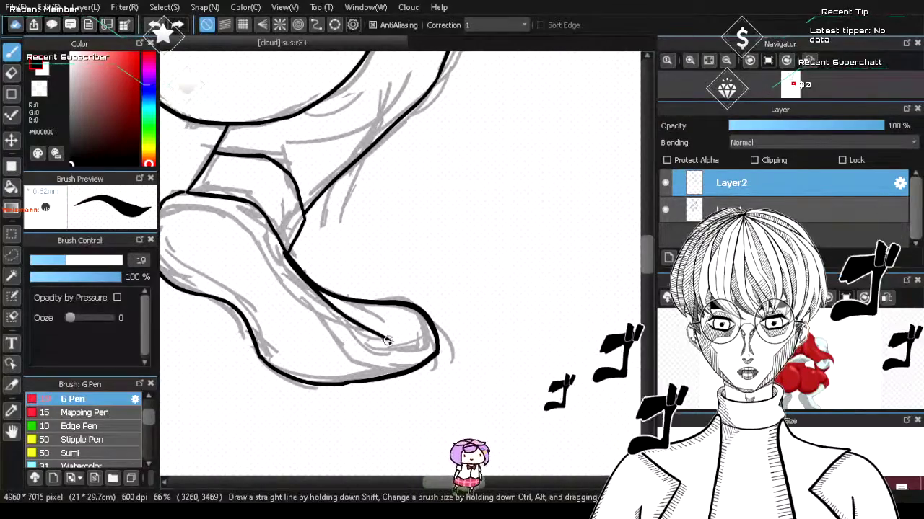
key("ctrl+z")
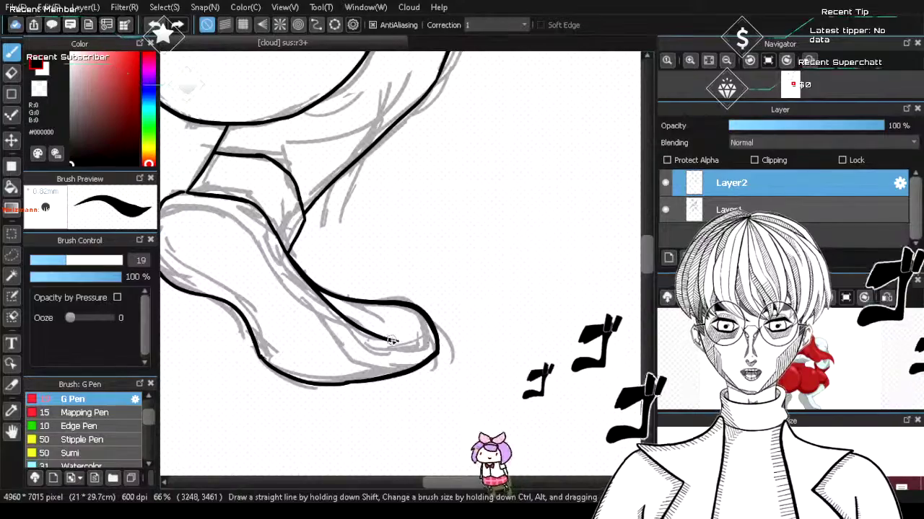
left_click_drag(390, 340, 435, 335)
key("ctrl+z")
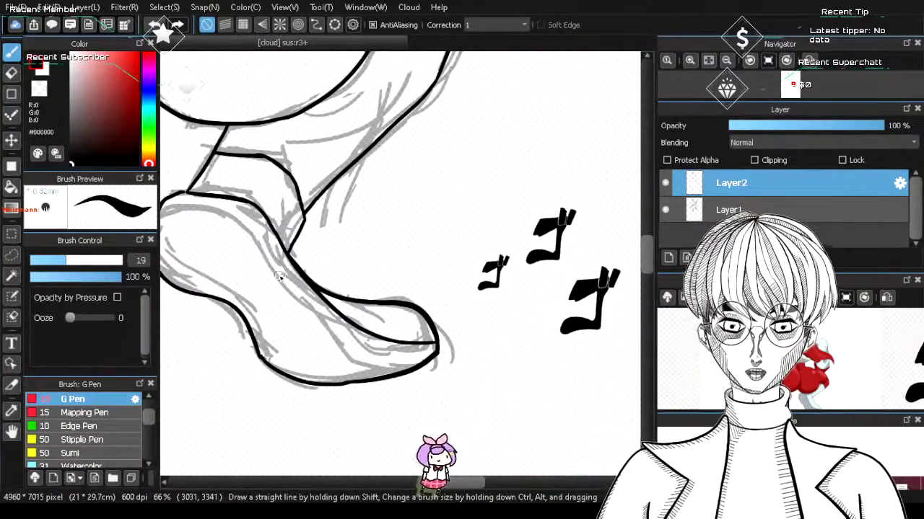
- Try to ink a second, lower contour line across the foot toward the front of the sole, and remove the inner strokes
left_click_drag(244, 228, 309, 296)
key("ctrl+z")
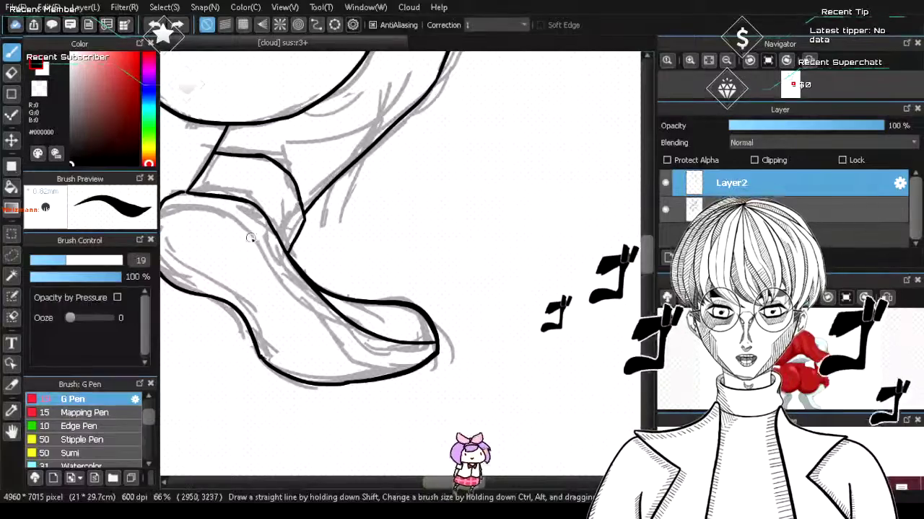
left_click_drag(247, 232, 336, 325)
key("ctrl+z")
mouse_move(261, 244)
left_mouse_down()
mouse_move(336, 337)
mouse_move(408, 363)
left_mouse_up()
key("ctrl+z")
key("ctrl+z")
mouse_move(318, 319)
left_mouse_down()
mouse_move(346, 343)
mouse_move(405, 361)
left_mouse_up()
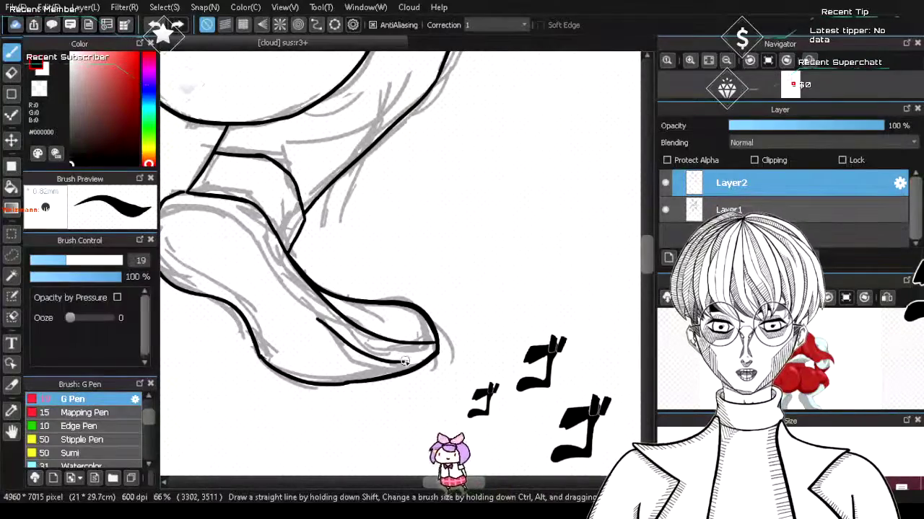
key("ctrl+z")
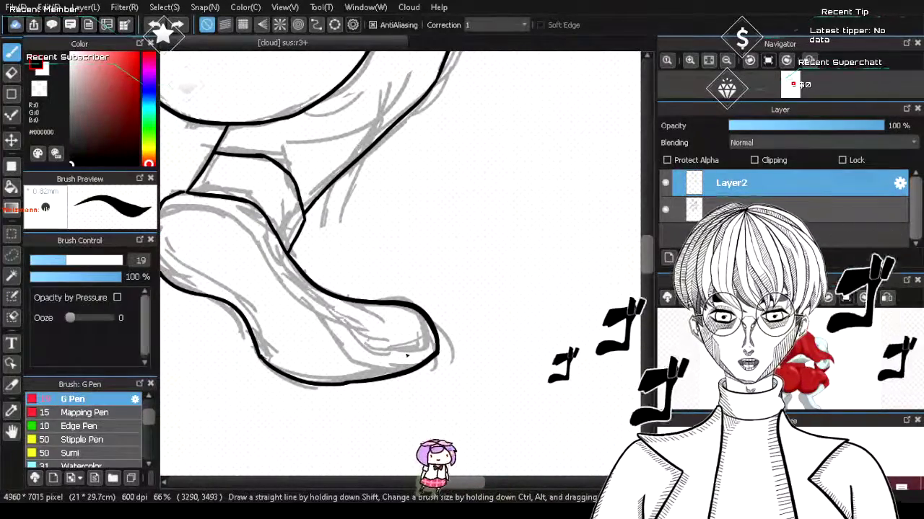
- Ink two angled inner lines on the front foot, one meeting the sole edge and one running from the upper edge to the toe tip
scroll(353, 387, "up", 2)
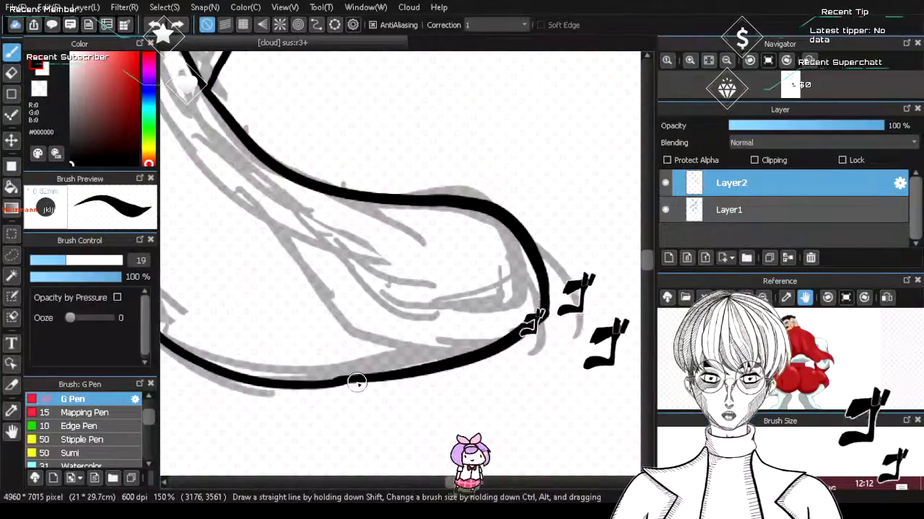
mouse_move(291, 253)
left_mouse_down()
mouse_move(360, 336)
mouse_move(462, 354)
left_mouse_up()
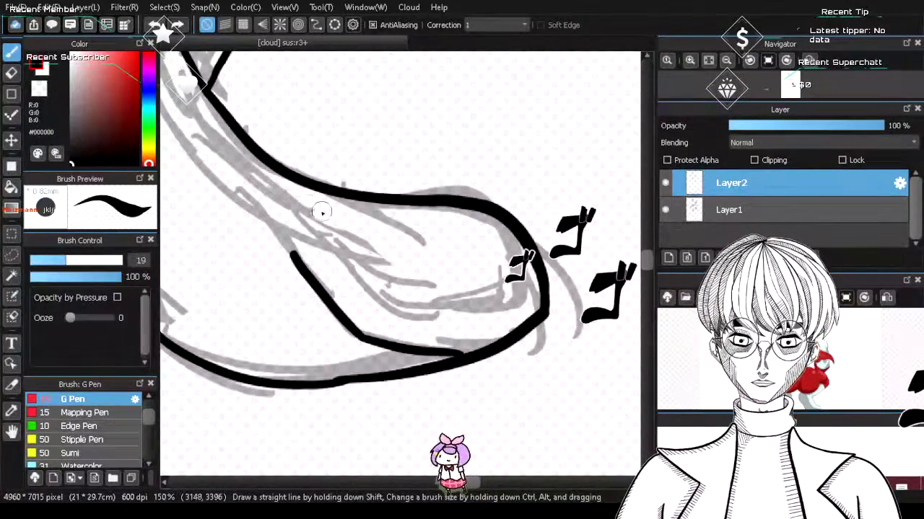
left_click_drag(280, 174, 397, 301)
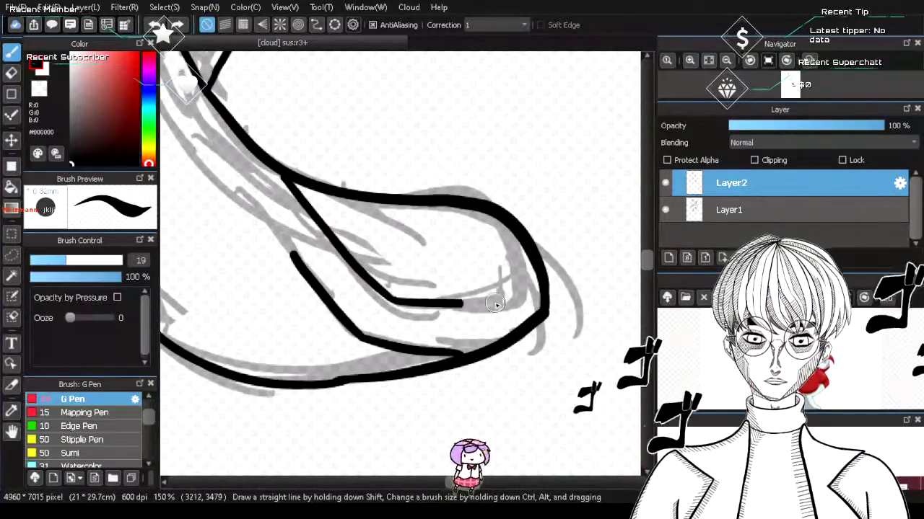
left_click_drag(495, 305, 549, 302)
key("ctrl+z")
left_click_drag(390, 304, 531, 306)
key("ctrl+z")
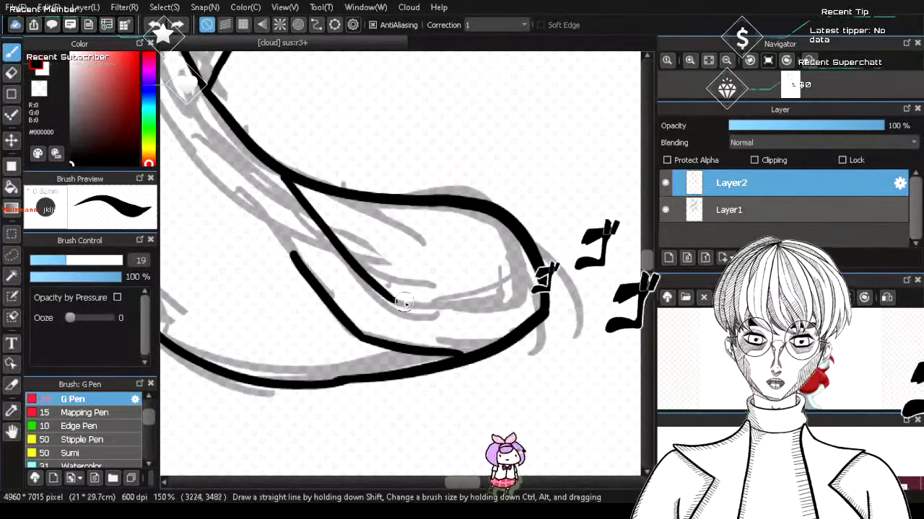
left_click_drag(404, 304, 523, 319)
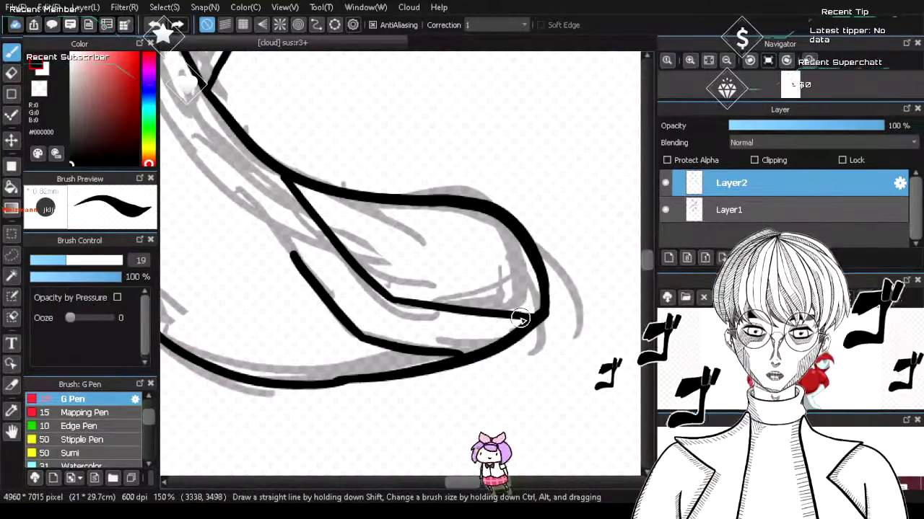
- Complete the foot's inner contour from the heel to the lower toe line, erasing its kink and loose ends and bridging the gaps with the G Pen
scroll(348, 322, "down", 5)
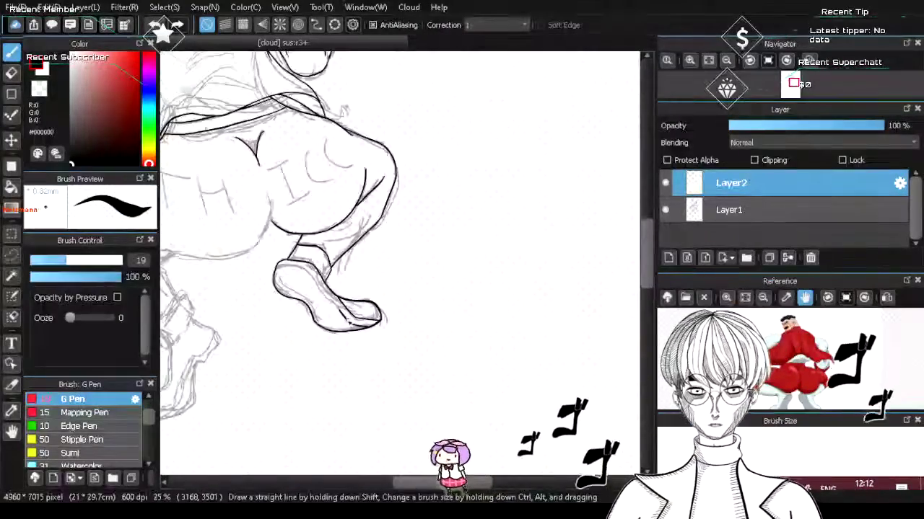
scroll(305, 281, "up", 2)
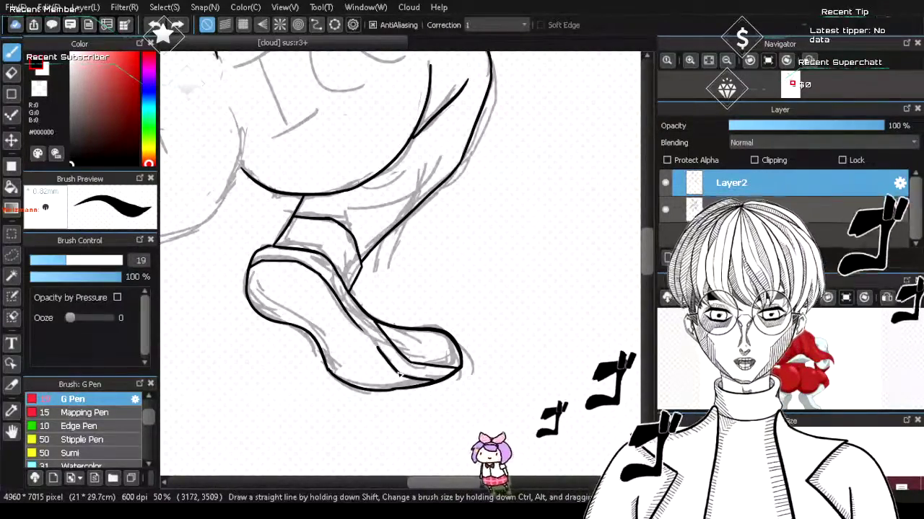
scroll(387, 370, "down", 1)
scroll(387, 370, "up", 4)
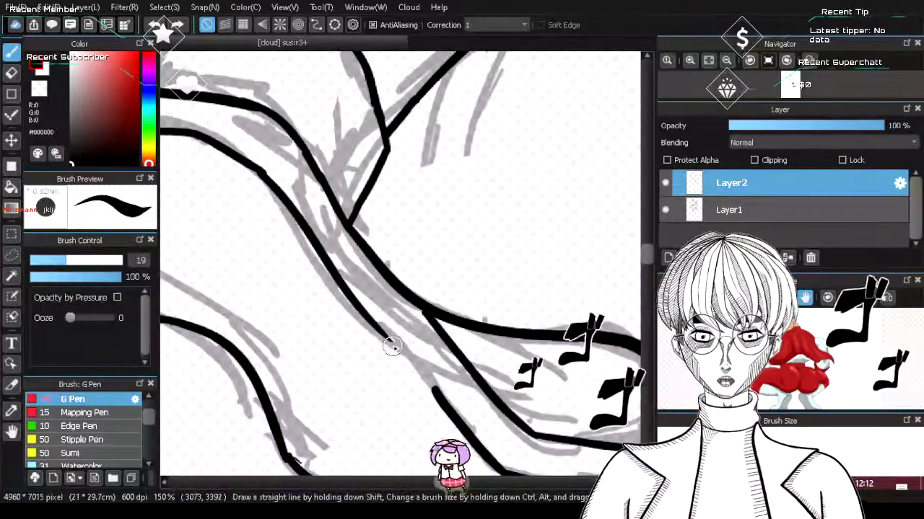
key("e")
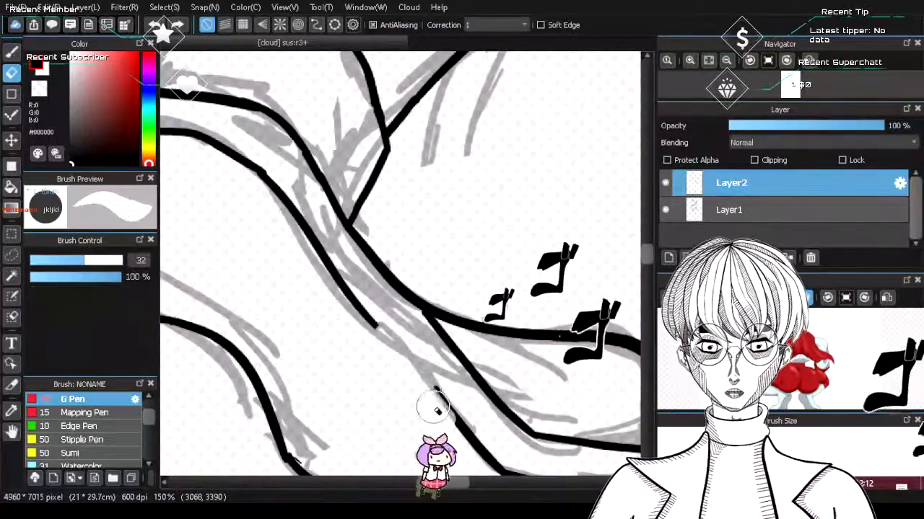
left_click_drag(258, 179, 258, 165)
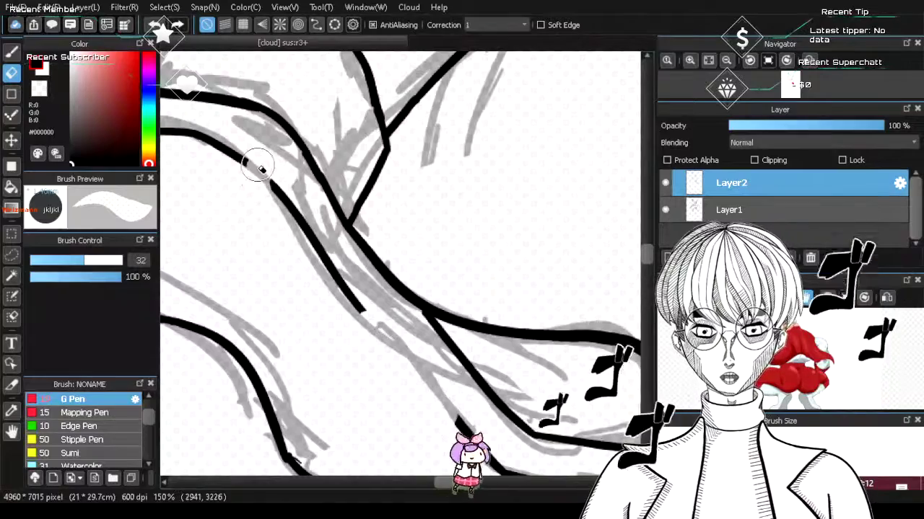
key("b")
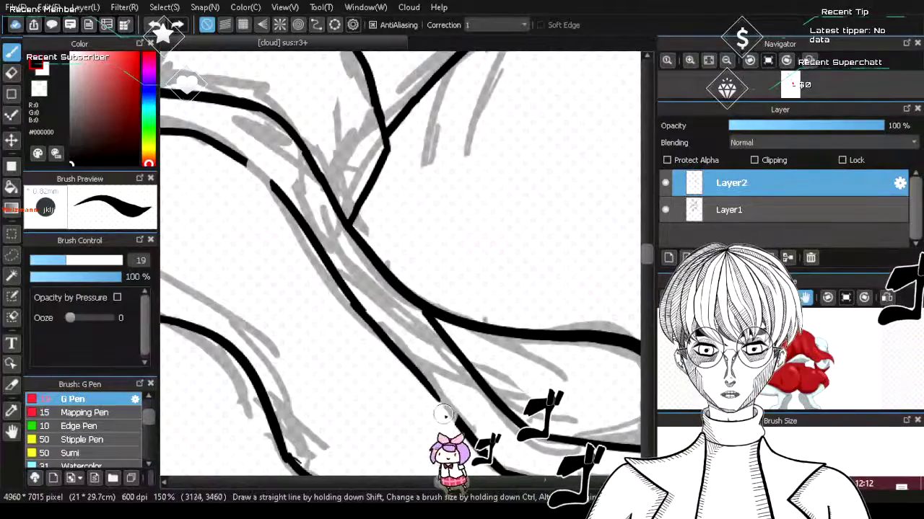
left_click_drag(357, 307, 441, 395)
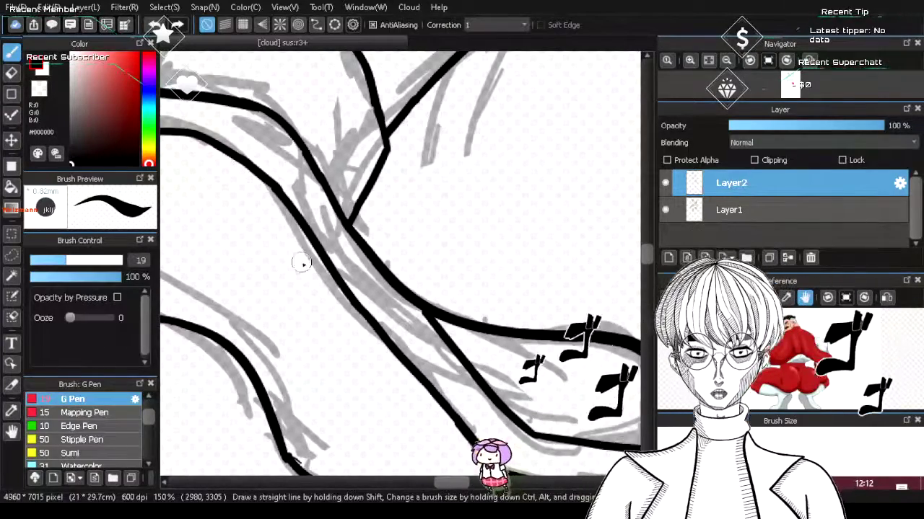
- Erase the rough, kinked joint in the foot's lower outline where the arch curves into the ball of the sole
scroll(303, 267, "down", 2)
scroll(186, 267, "up", 1)
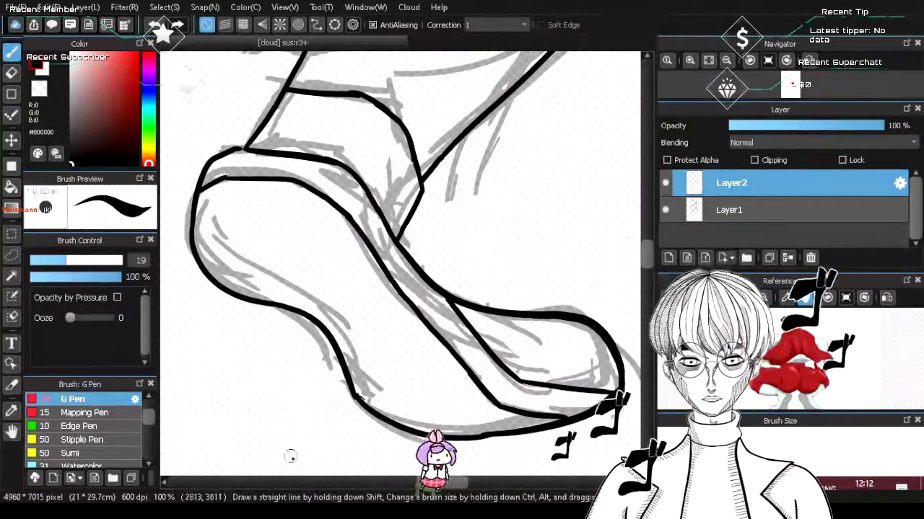
scroll(289, 456, "up", 4)
key("e")
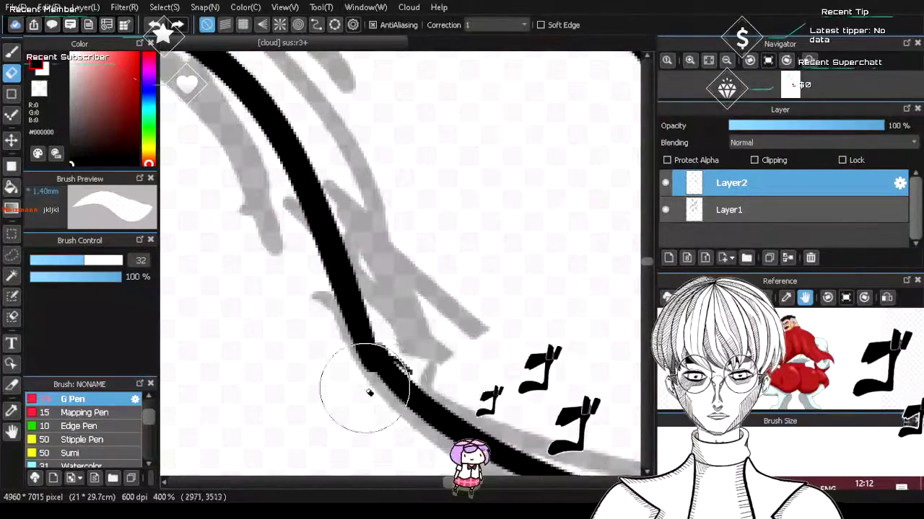
left_click(367, 378)
- Bridge the erased gap in the lower sole outline with one smooth G Pen curve, undoing and redrawing uneven strokes
left_click(11, 54)
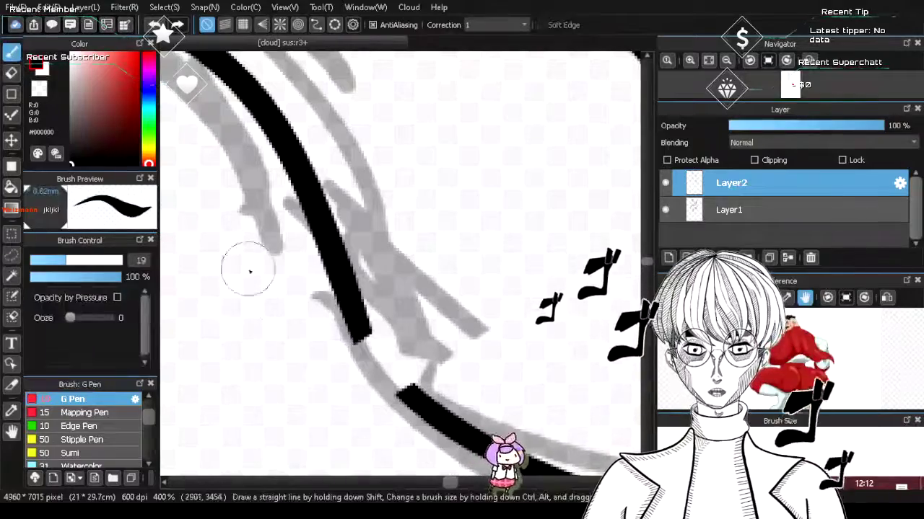
left_click_drag(357, 317, 409, 402)
key("ctrl+z")
left_click_drag(364, 326, 412, 381)
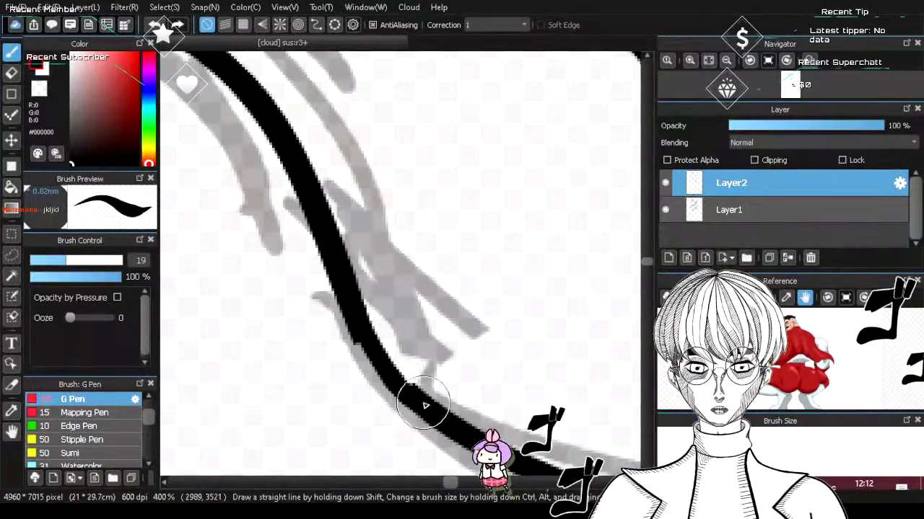
key("ctrl+z")
left_click_drag(349, 313, 418, 398)
key("ctrl+z")
mouse_move(364, 326)
left_mouse_down()
mouse_move(376, 357)
mouse_move(433, 402)
left_mouse_up()
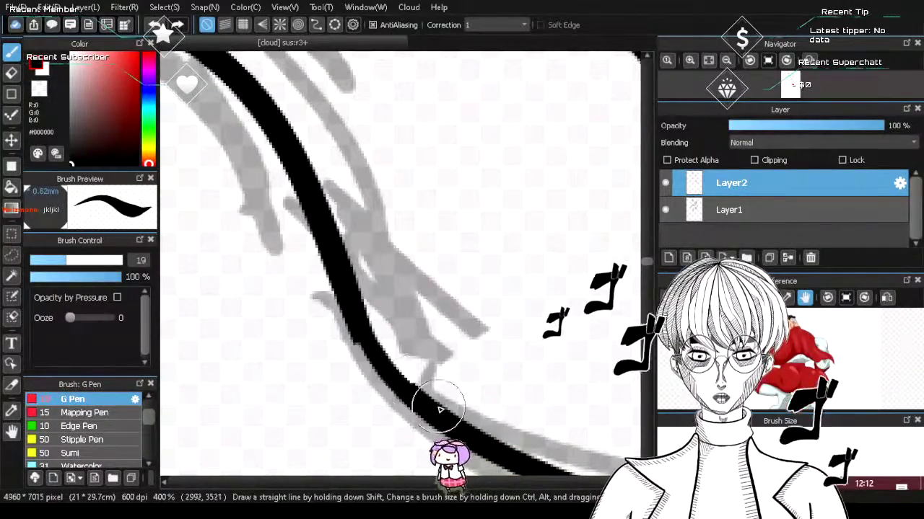
key("ctrl+z")
left_click_drag(340, 309, 412, 385)
key("ctrl+z")
left_click_drag(346, 307, 386, 372)
key("ctrl+z")
key("ctrl+z")
left_click_drag(350, 295, 446, 416)
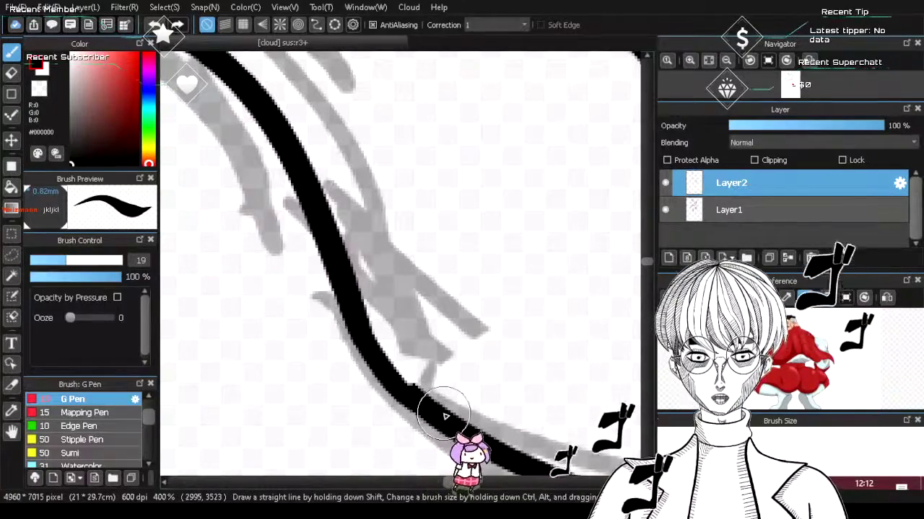
left_click_drag(384, 365, 447, 412)
key("ctrl+z")
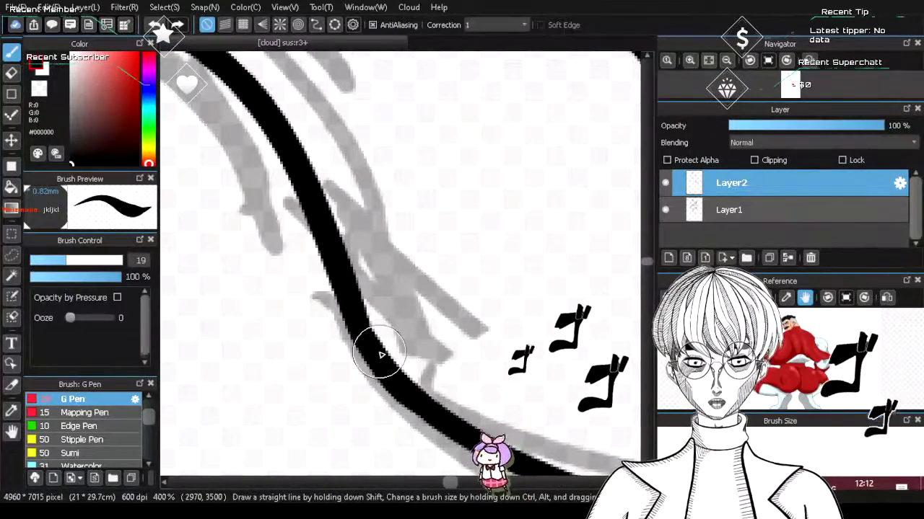
- Erase the inner contour's sharp corner at the heel and the loose end of the outline beside the ankle line
scroll(380, 354, "down", 5)
scroll(305, 154, "up", 5)
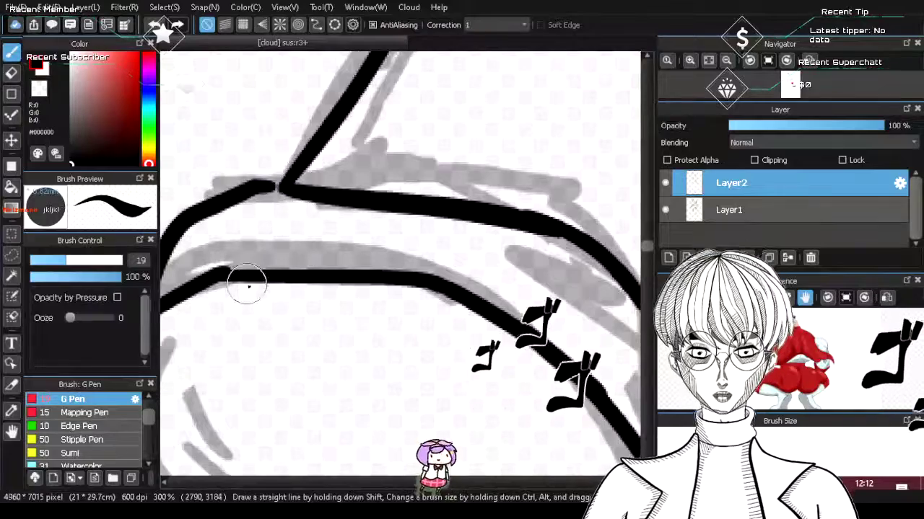
key("e")
left_click_drag(238, 267, 256, 207)
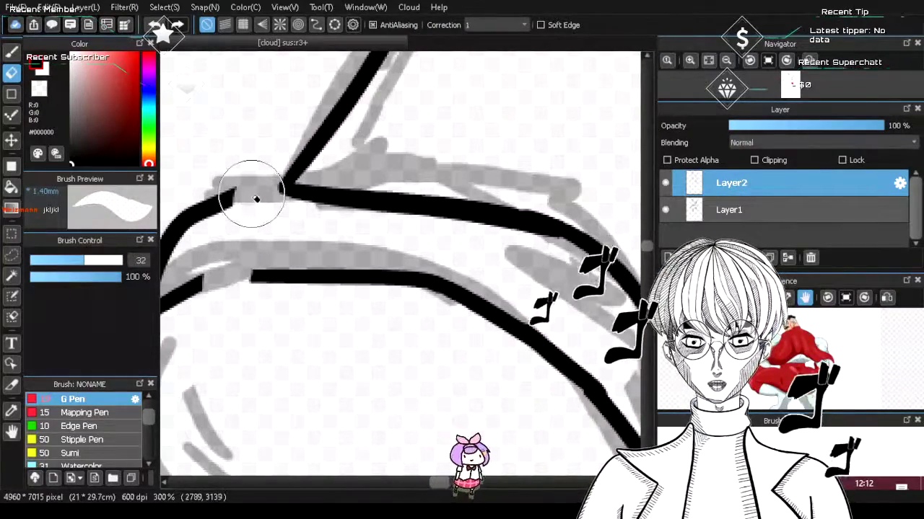
- Connect the heel's outer outline to the ankle junction with a smooth G Pen curve, redrawing it until it flows
left_click(12, 52)
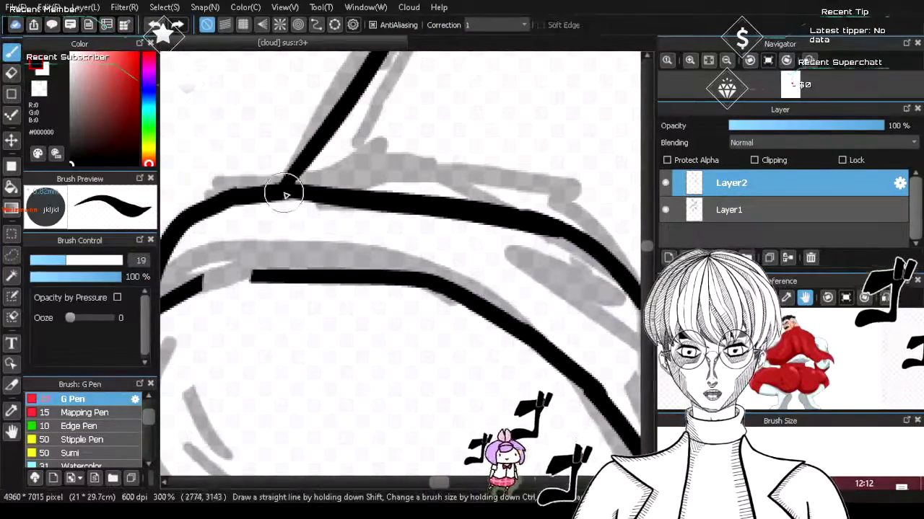
left_click_drag(228, 195, 284, 190)
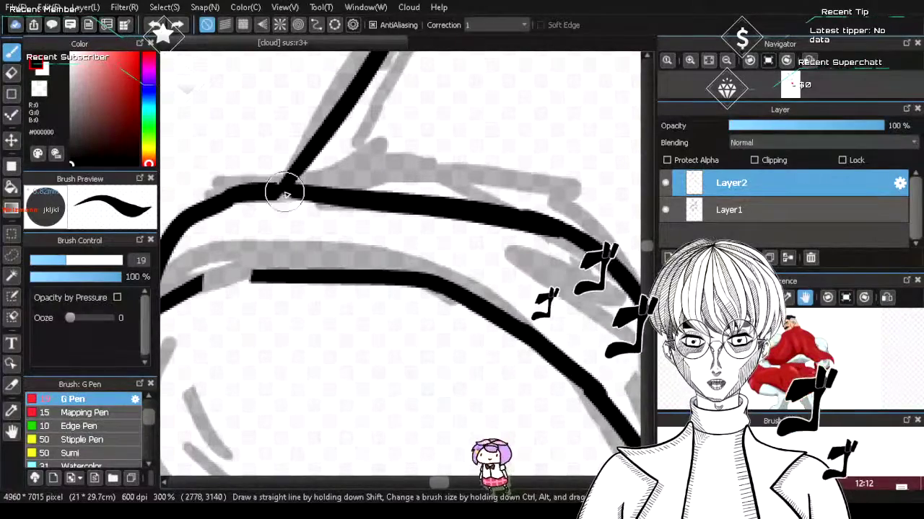
key("ctrl+z")
left_click_drag(227, 200, 281, 190)
key("ctrl+z")
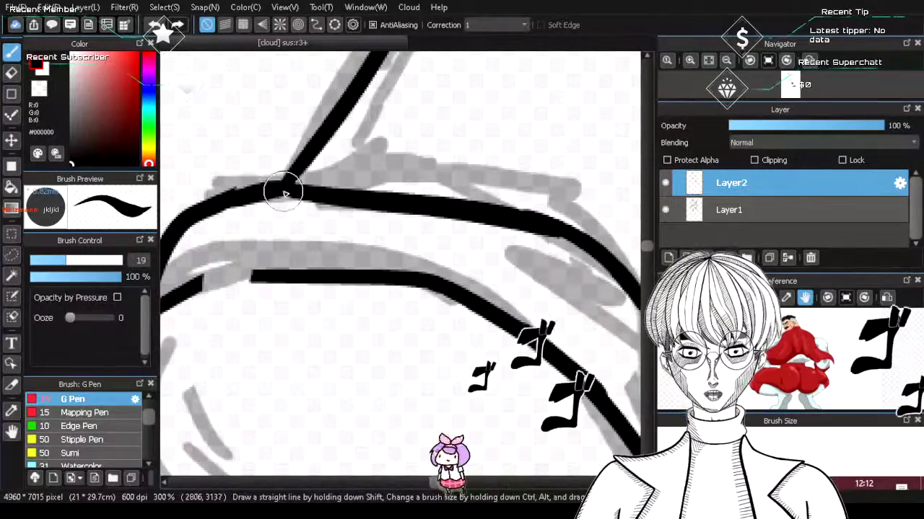
left_click_drag(226, 203, 295, 197)
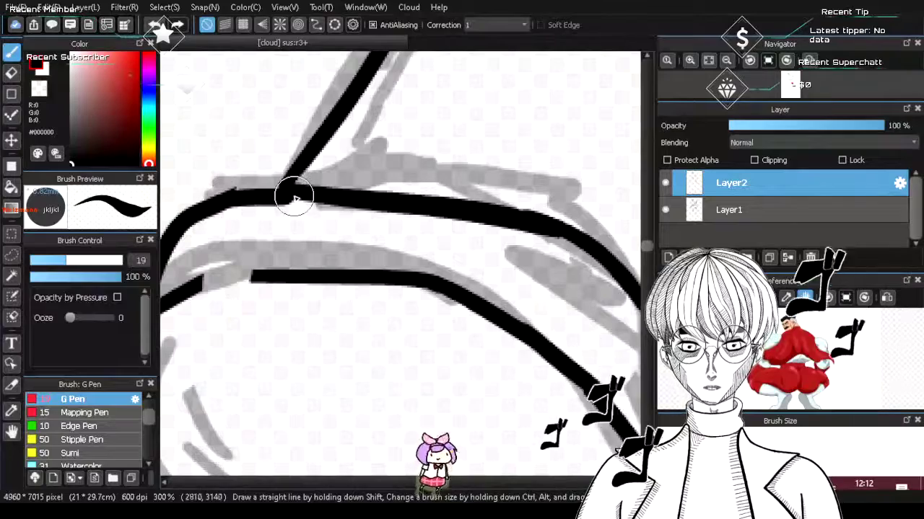
key("ctrl+z")
left_click_drag(224, 199, 289, 192)
key("ctrl+z")
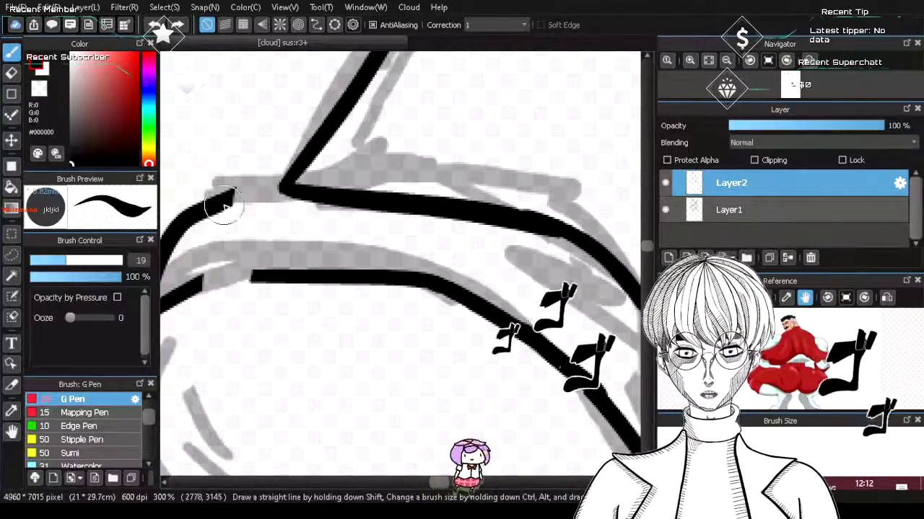
left_click_drag(226, 202, 293, 195)
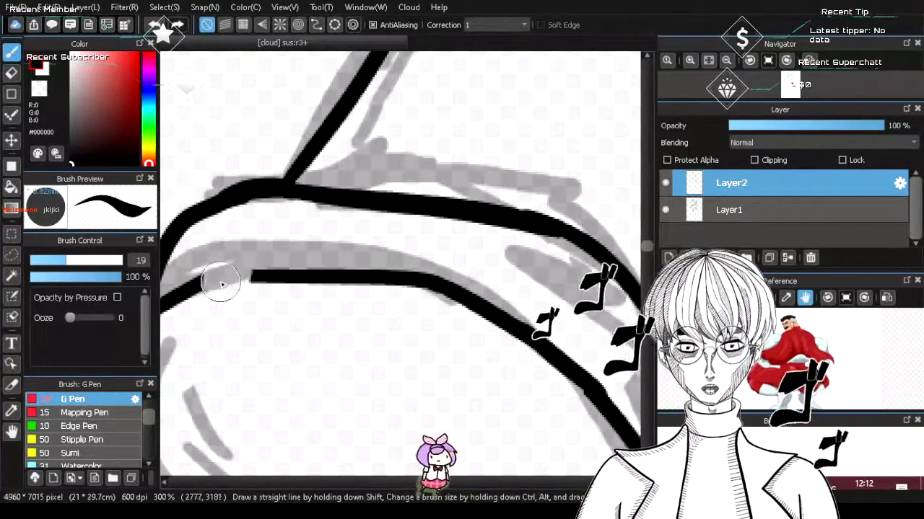
- Close the gap in the heel's inner contour with a smooth rounded G Pen stroke, undoing the uneven tries
left_click_drag(202, 284, 265, 282)
key("ctrl+z")
left_click_drag(191, 291, 261, 281)
key("ctrl+z")
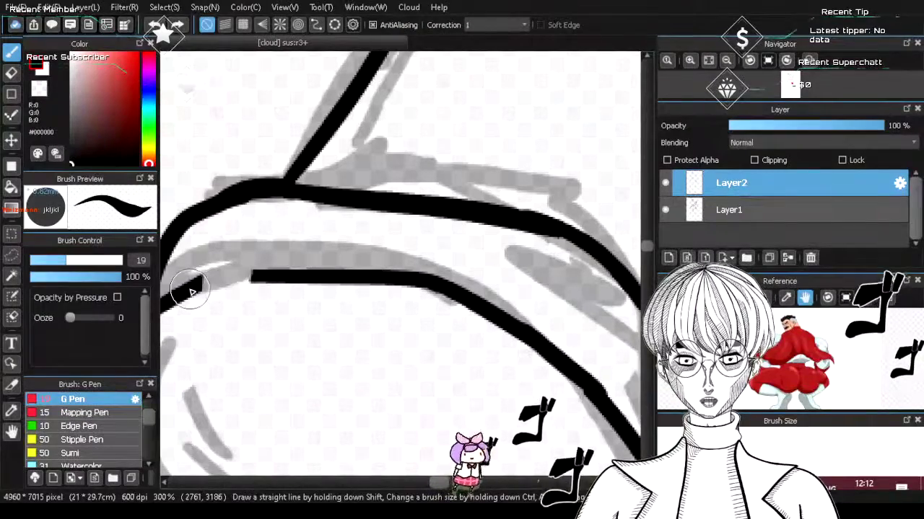
left_click_drag(186, 291, 260, 282)
- Ink the curve of the buttock marked "TH" from the centre crease around to its underside, following the sketch
scroll(338, 321, "down", 10)
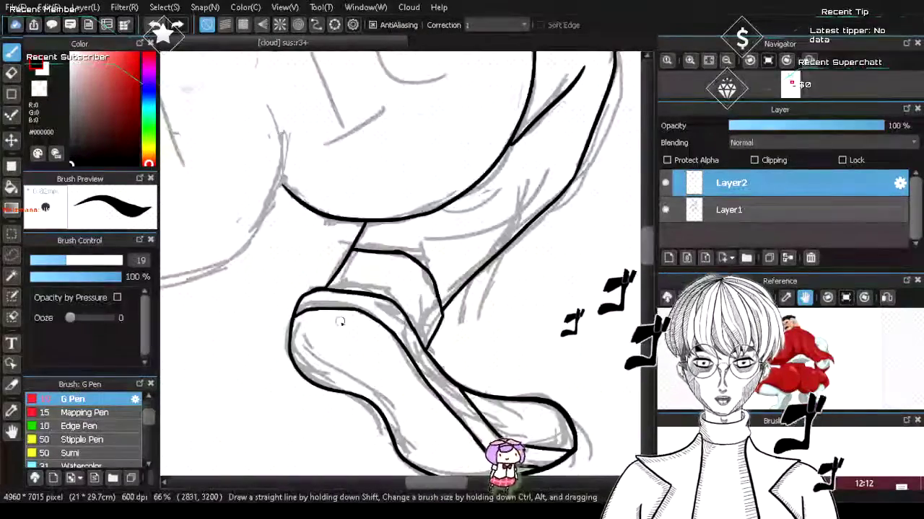
scroll(241, 413, "up", 2)
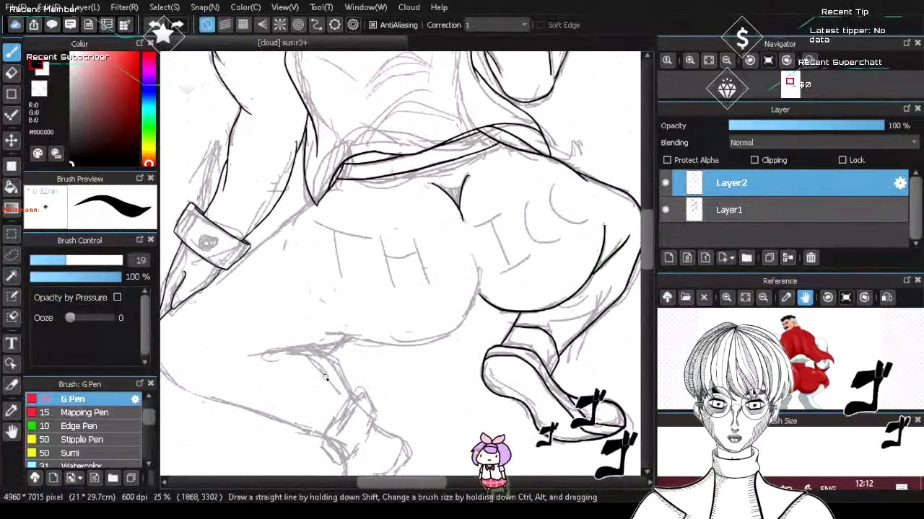
scroll(592, 426, "down", 2)
scroll(593, 424, "up", 4)
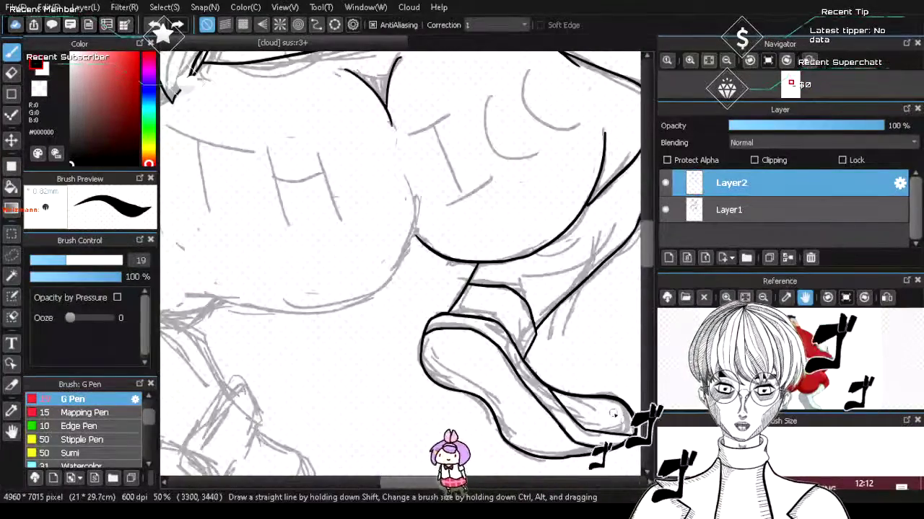
scroll(593, 424, "down", 4)
scroll(507, 402, "up", 3)
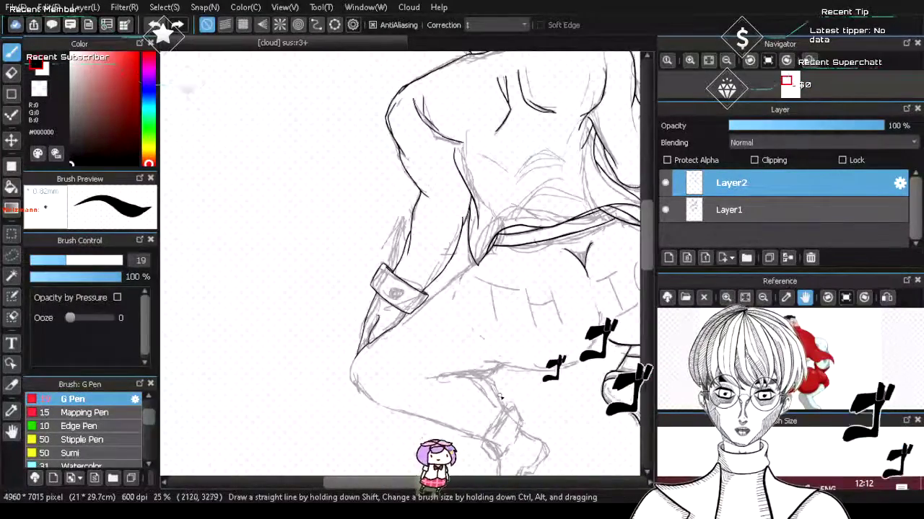
scroll(507, 403, "down", 3)
scroll(550, 372, "up", 4)
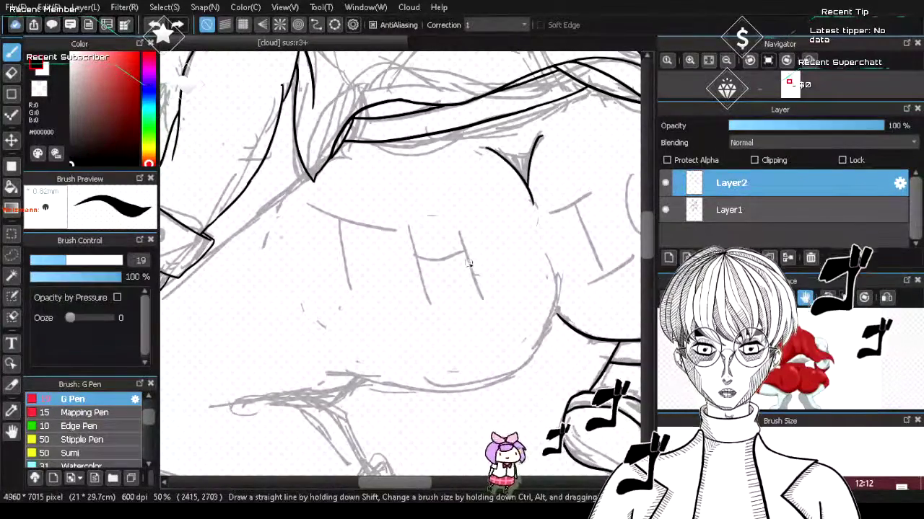
key("ctrl+z")
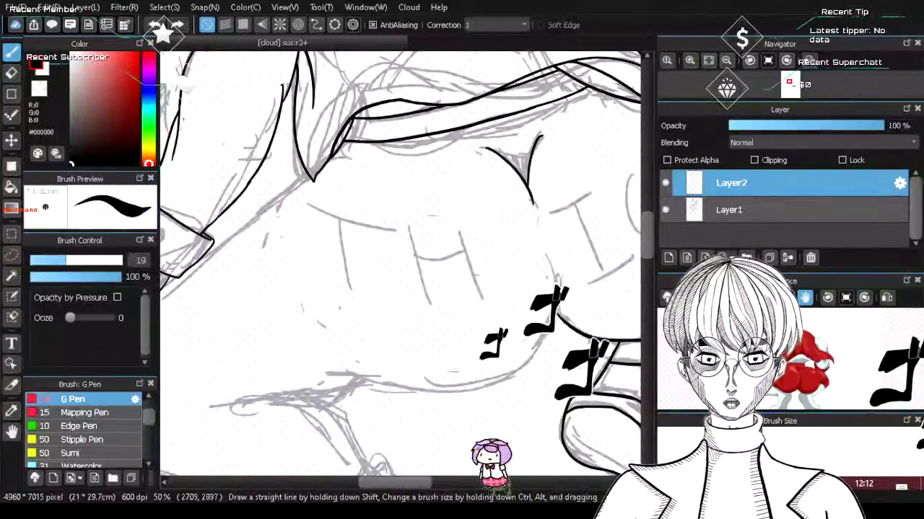
left_click_drag(553, 275, 460, 393)
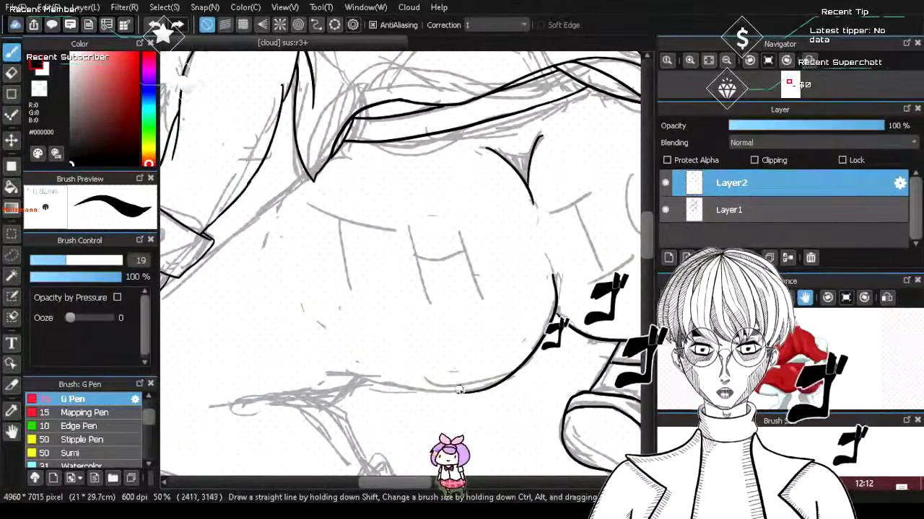
scroll(458, 389, "up", 5)
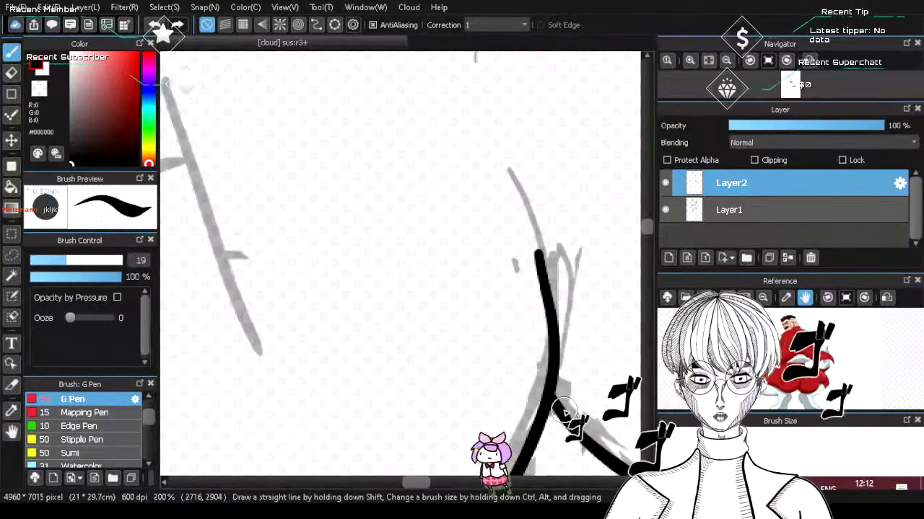
- Try to ink the upper thigh line from the pointed garment tip at the waist toward the sleeve cuff
scroll(569, 438, "down", 8)
scroll(501, 439, "up", 4)
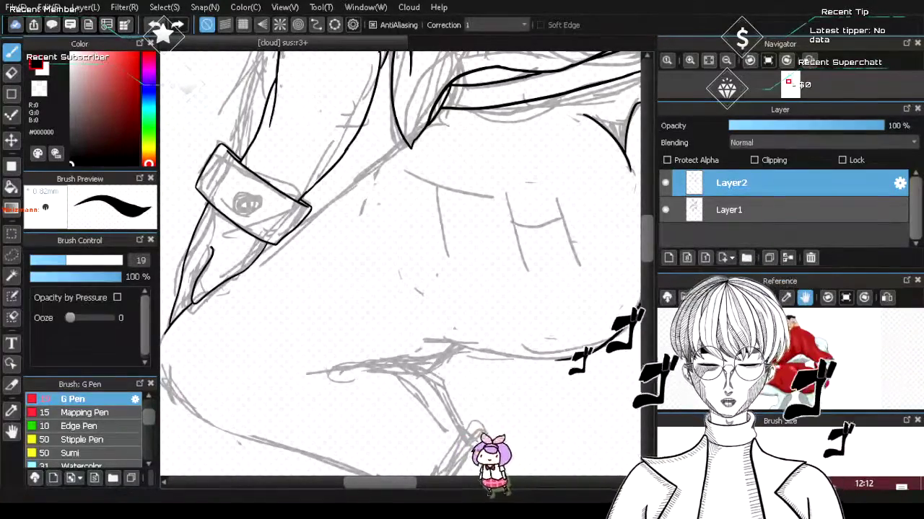
scroll(386, 203, "up", 2)
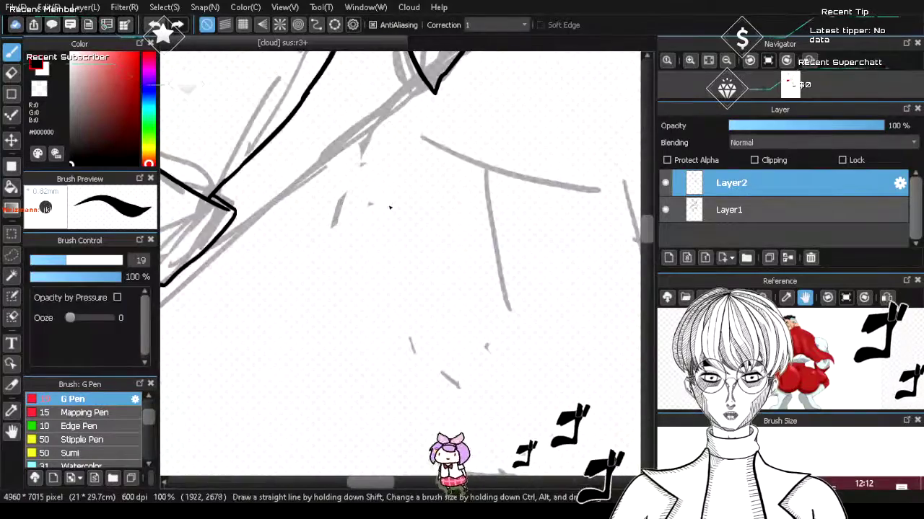
scroll(387, 203, "down", 2)
scroll(387, 204, "up", 1)
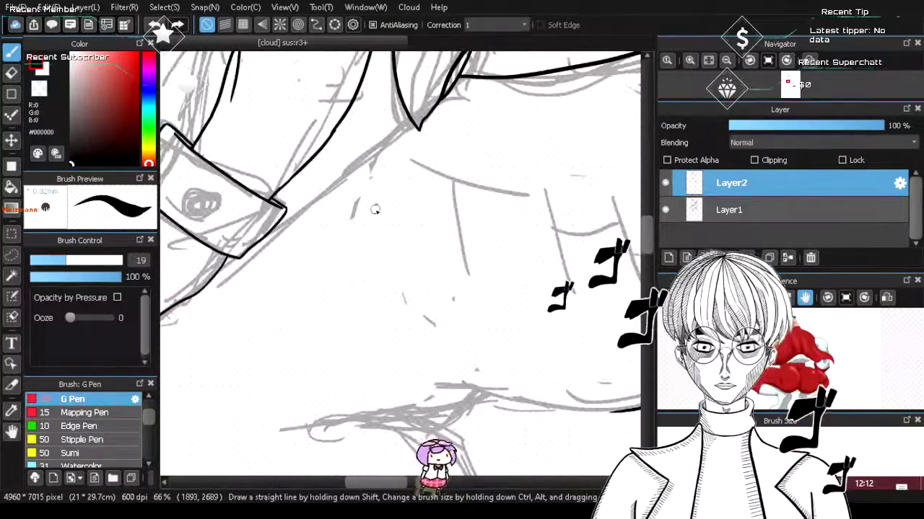
left_click_drag(419, 128, 306, 203)
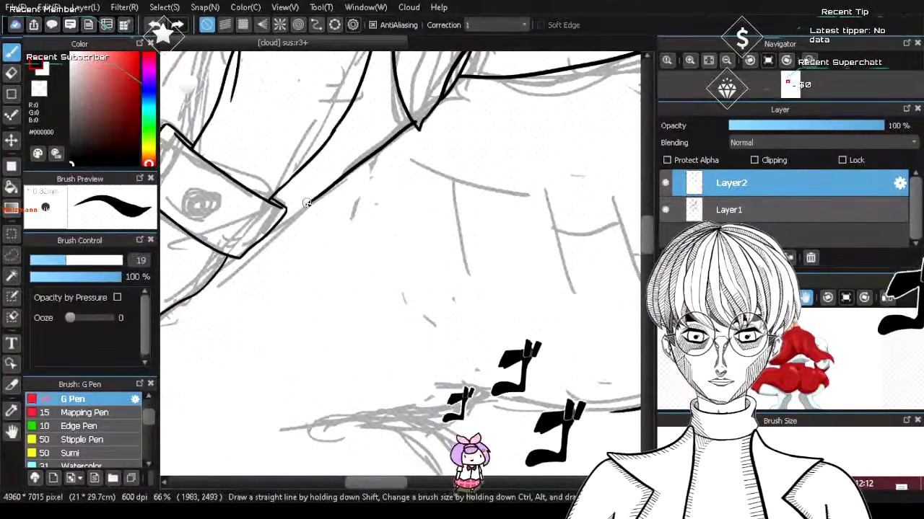
key("ctrl+z")
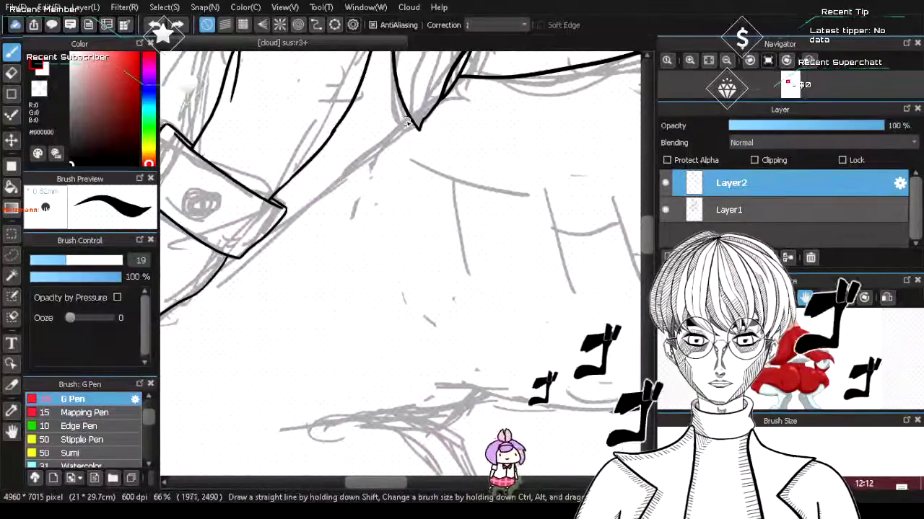
- Mirror and rotate the canvas view, and ink the upper thigh line from beside the pointed garment tip past the cuff to the hand
left_click(750, 61)
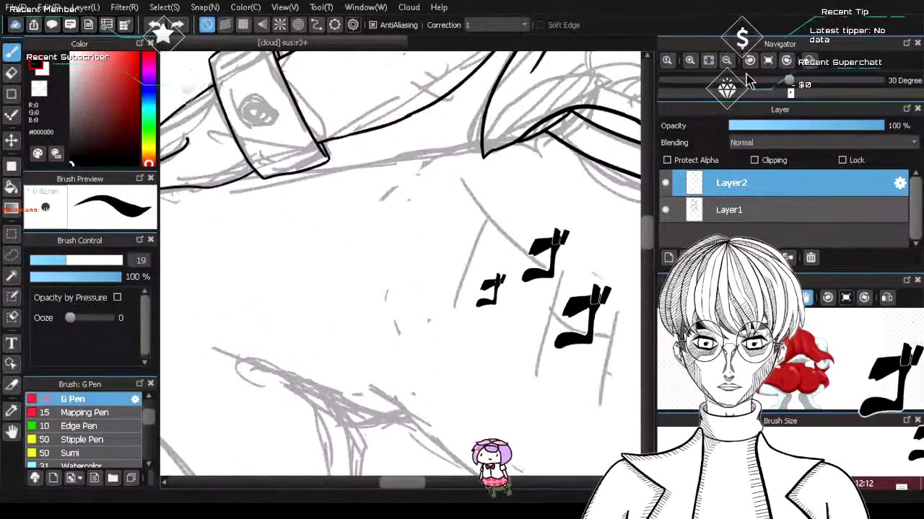
left_click(808, 61)
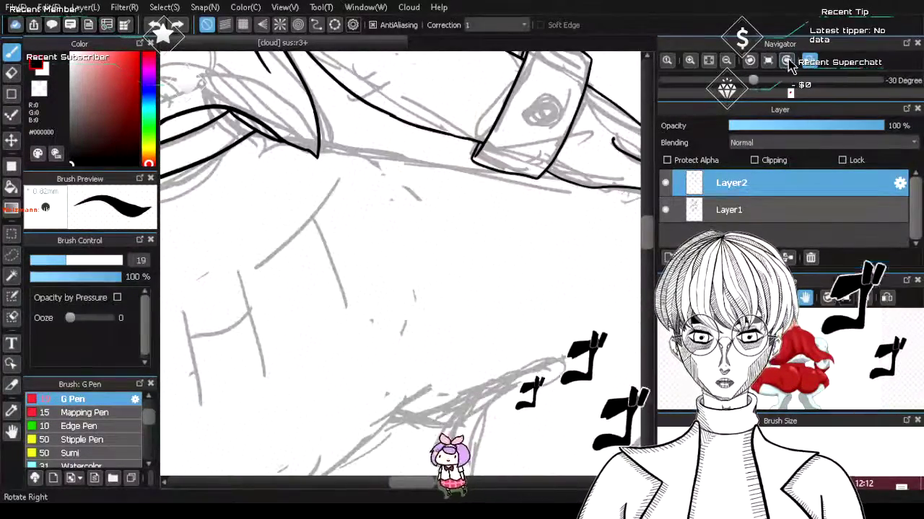
left_click(757, 62)
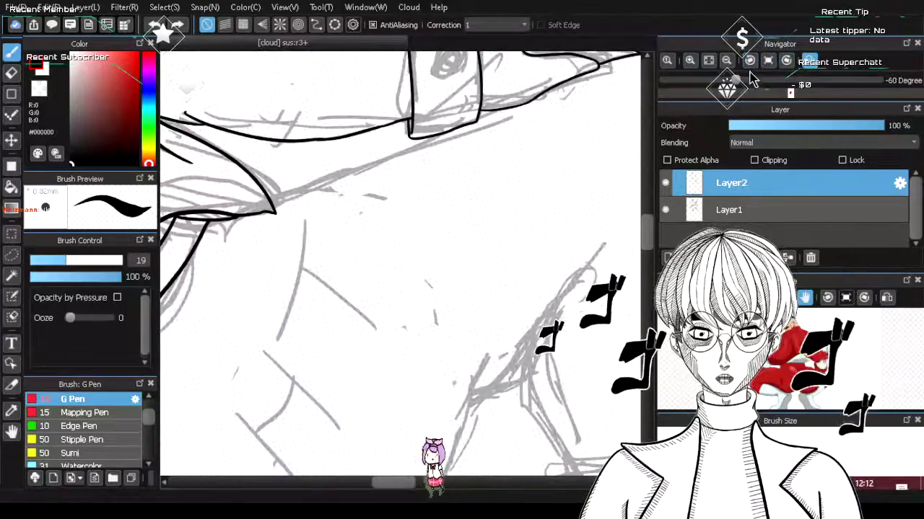
left_click(785, 61)
left_click(785, 61)
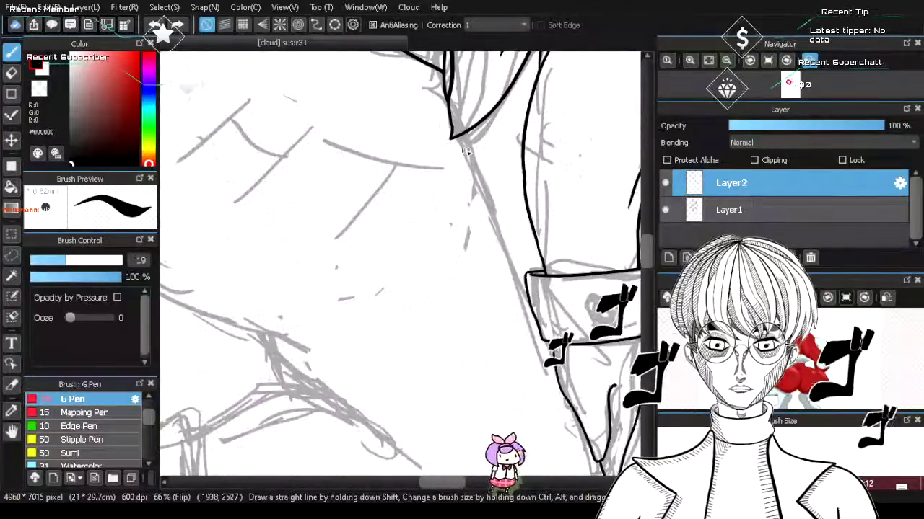
key("ctrl+z")
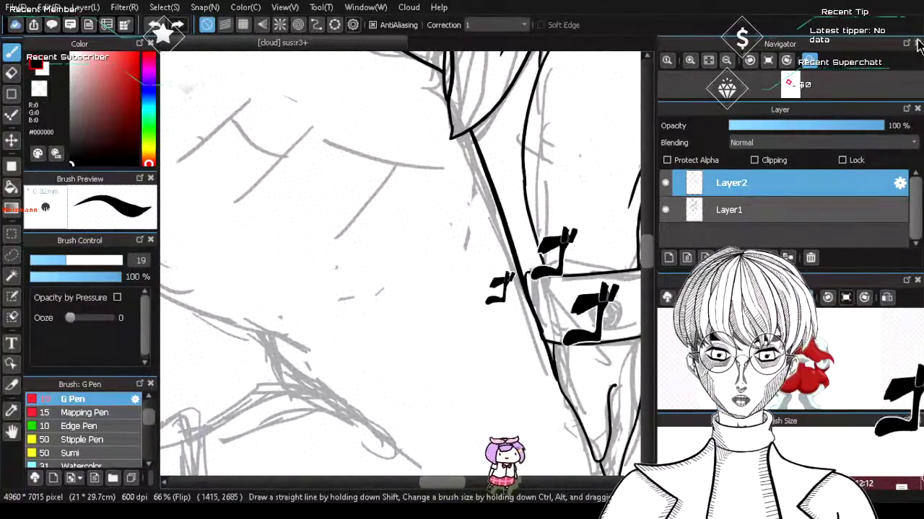
key("ctrl+minus")
scroll(525, 373, "up", 3)
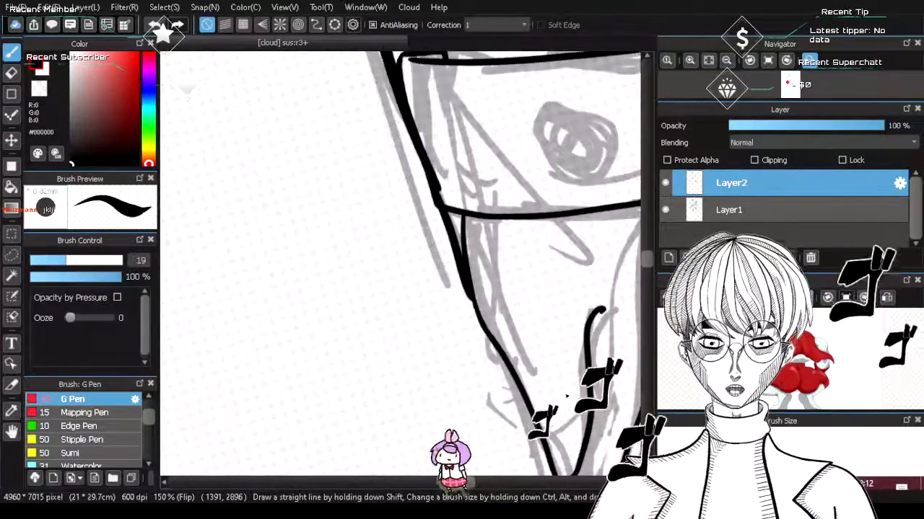
- Undo the last thigh line strokes over the hand and flip the mirrored canvas view back
key("ctrl+z")
key("ctrl+z")
scroll(511, 207, "down", 3)
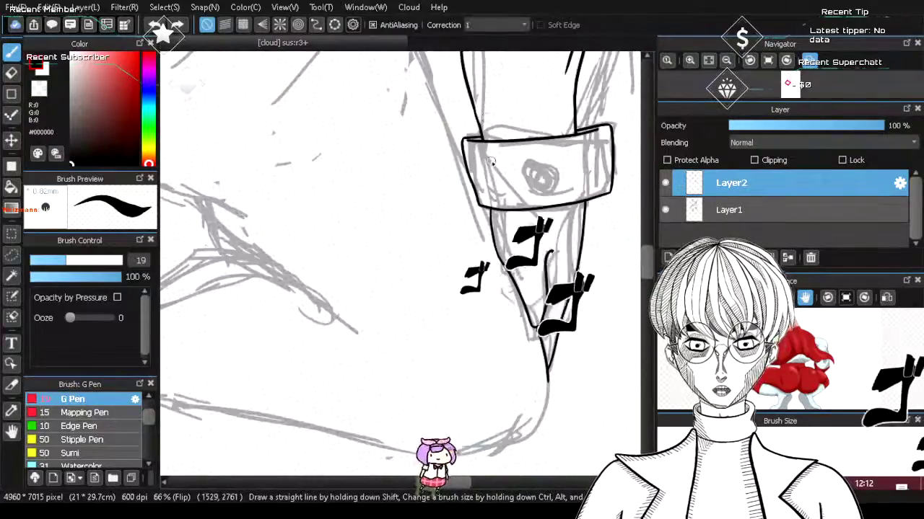
scroll(481, 99, "up", 1)
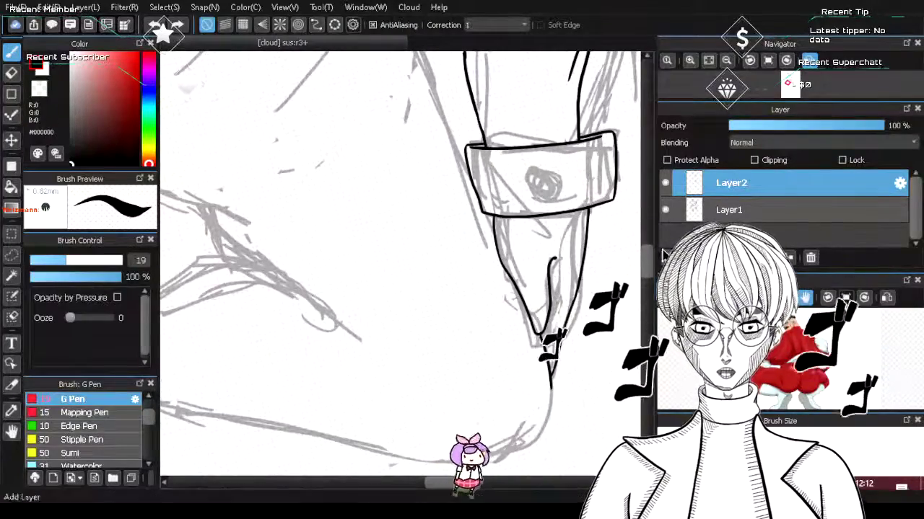
left_click(811, 62)
- Ink the upper thigh line in one stroke from the pointed garment tip down past the sleeve cuff, undoing uneven tries
scroll(371, 216, "down", 1)
scroll(371, 210, "up", 2)
scroll(369, 195, "down", 2)
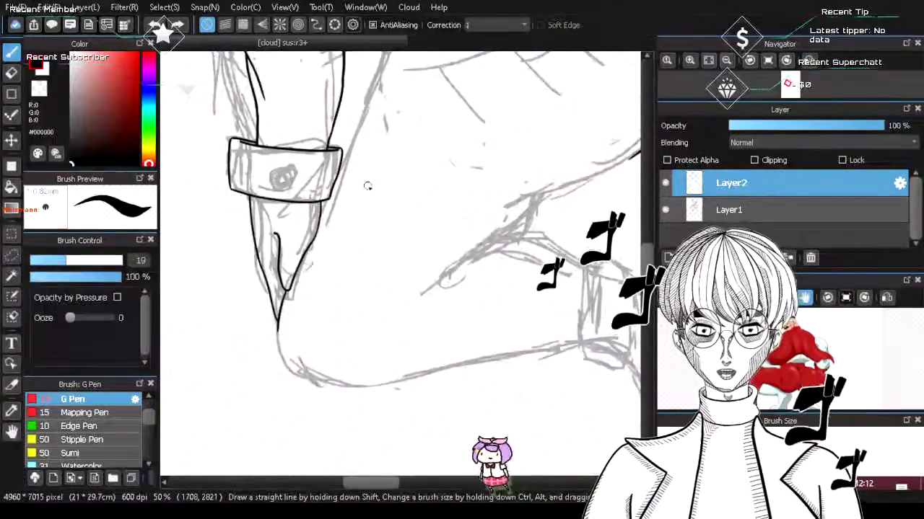
scroll(383, 212, "down", 2)
scroll(396, 159, "up", 1)
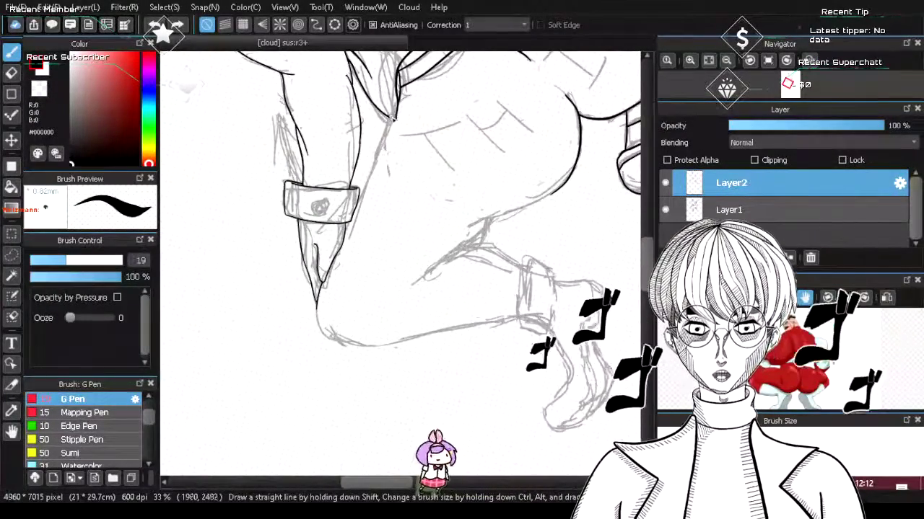
key("ctrl+z")
left_click_drag(391, 120, 332, 261)
key("ctrl+z")
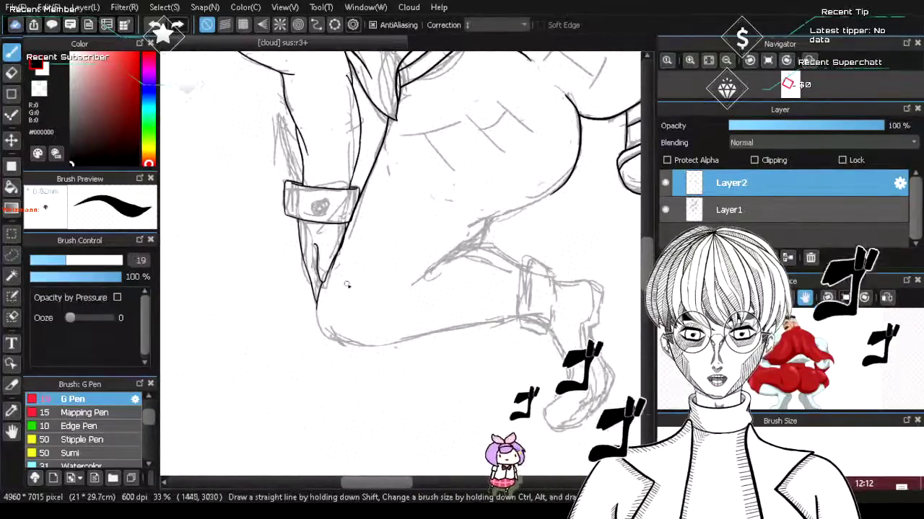
- Extend the upper thigh line with a short stroke from the cuff's lower corner to the edge of the hand
scroll(343, 266, "up", 3)
scroll(361, 101, "down", 6)
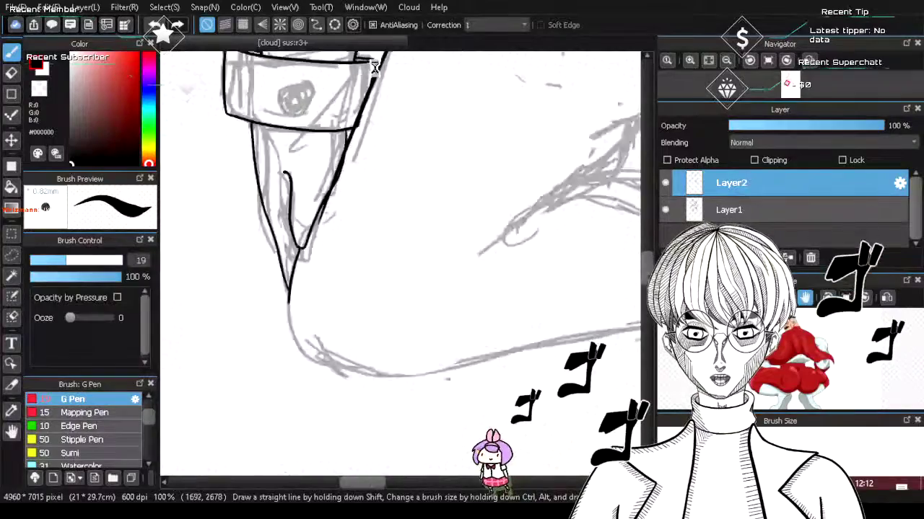
scroll(433, 98, "up", 3)
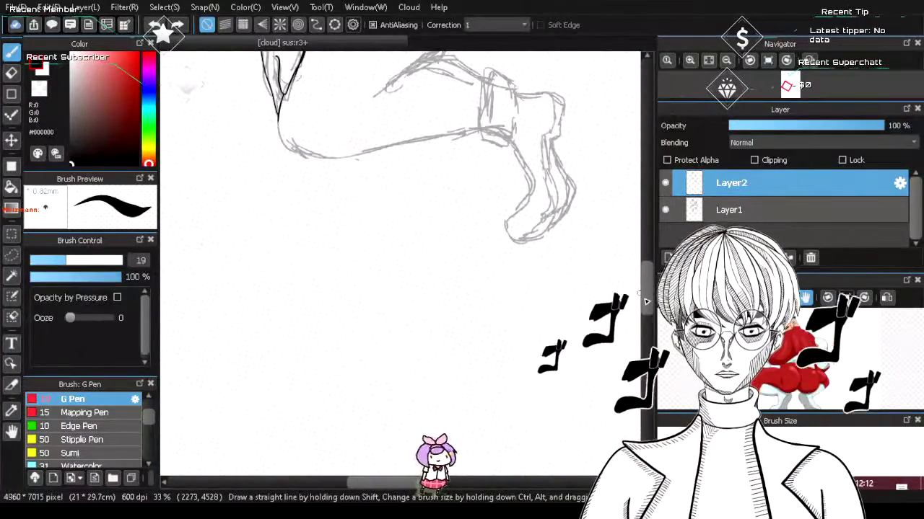
left_click_drag(647, 301, 646, 278)
scroll(339, 194, "up", 1)
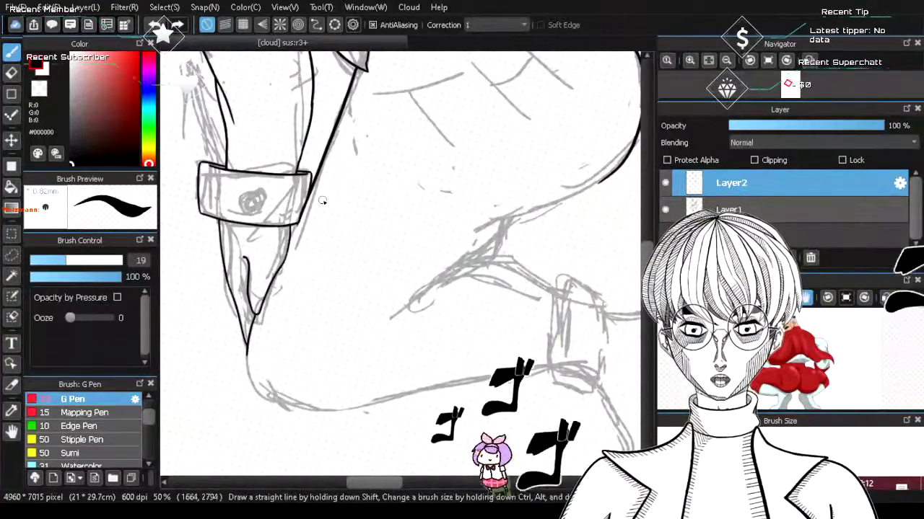
scroll(333, 90, "down", 1)
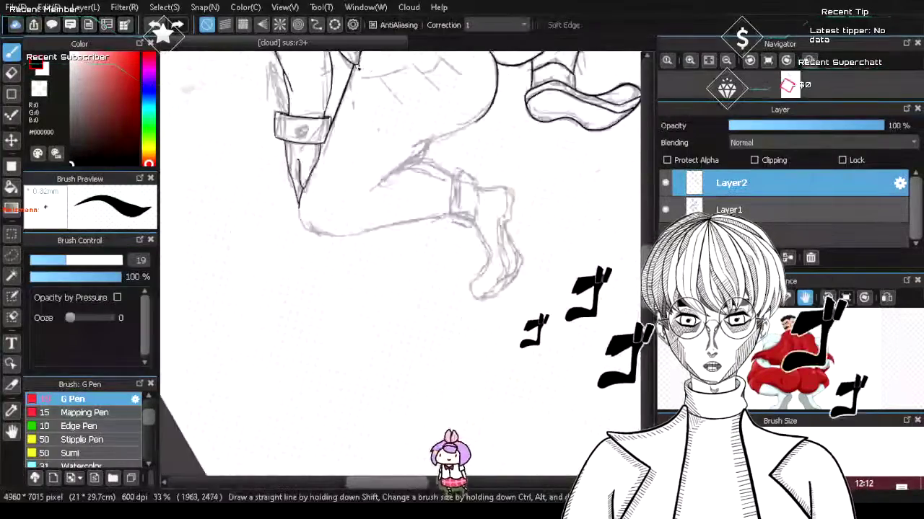
scroll(359, 55, "up", 5)
scroll(290, 268, "down", 5)
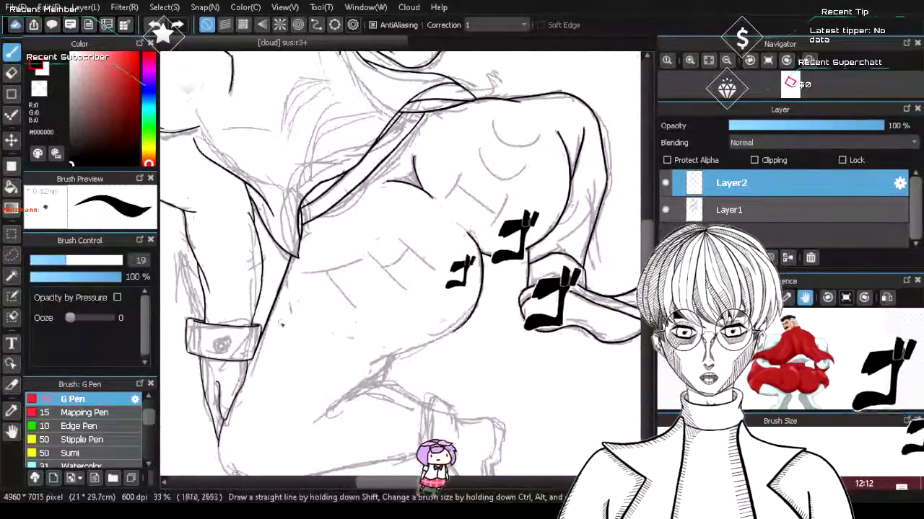
scroll(217, 431, "up", 3)
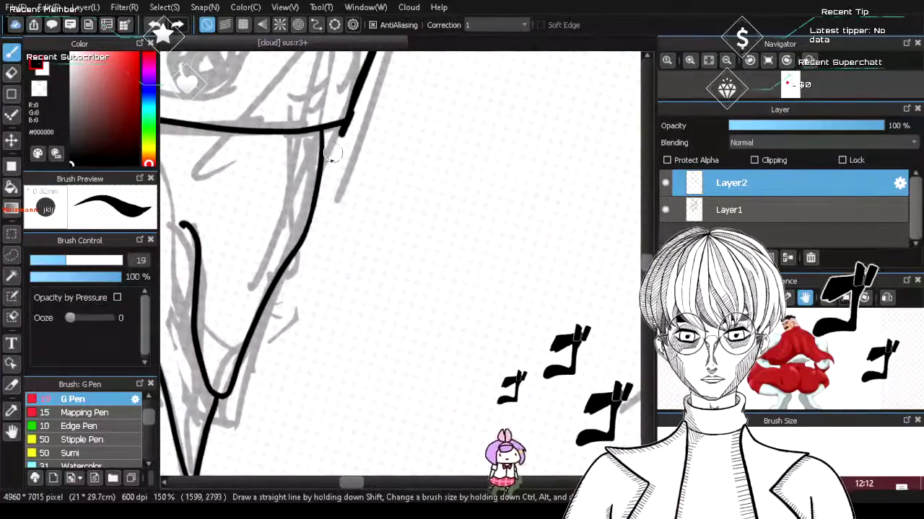
left_click_drag(346, 116, 321, 175)
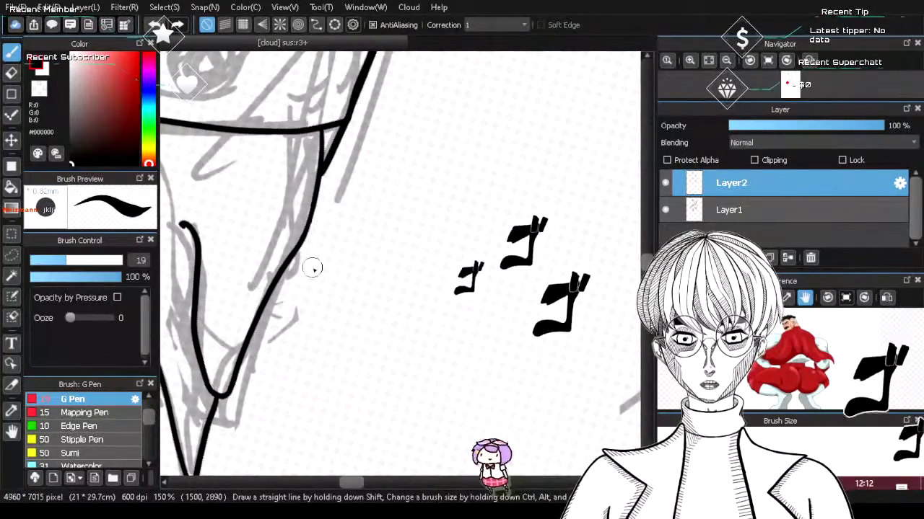
- Ink the rounded front of the knee from the fingertip down to its underside, undoing uneven tries
scroll(313, 270, "down", 5)
scroll(335, 406, "up", 4)
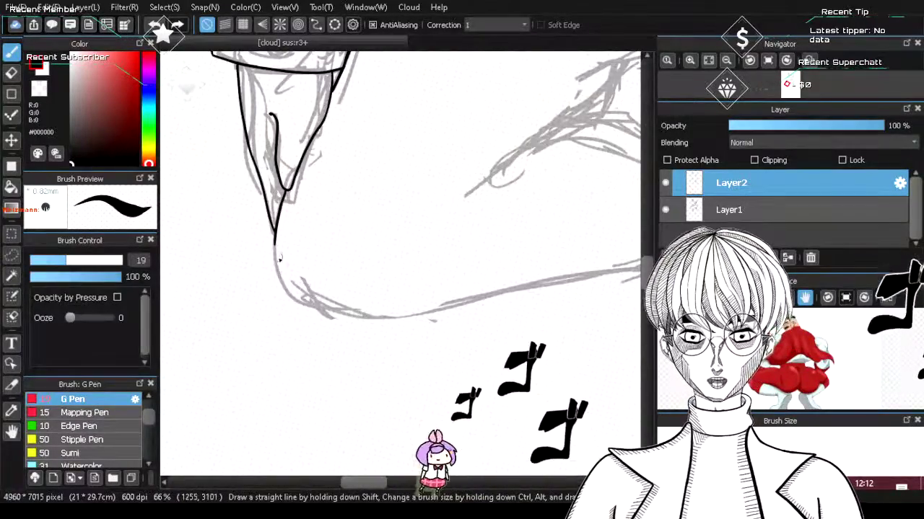
left_click_drag(275, 244, 312, 302)
key("ctrl+z")
left_click_drag(275, 244, 311, 301)
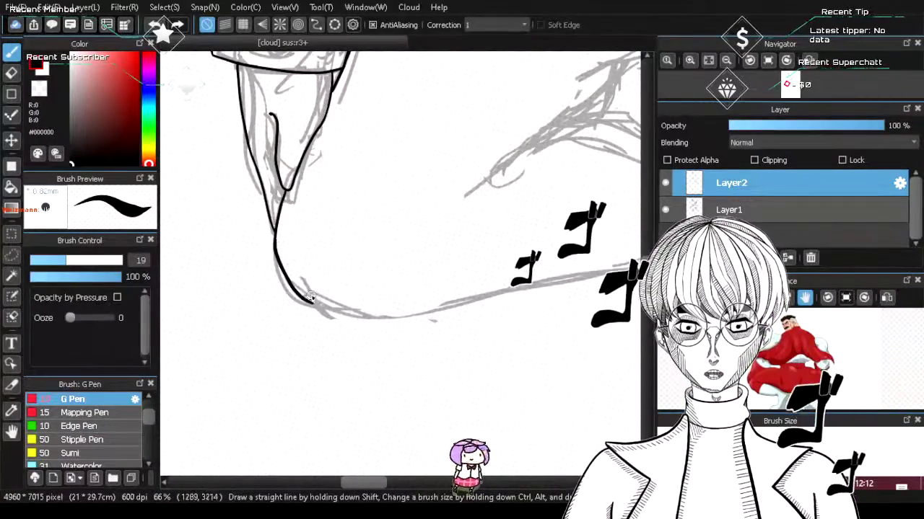
key("ctrl+z")
left_click_drag(276, 242, 310, 305)
key("ctrl+z")
left_click_drag(276, 236, 312, 304)
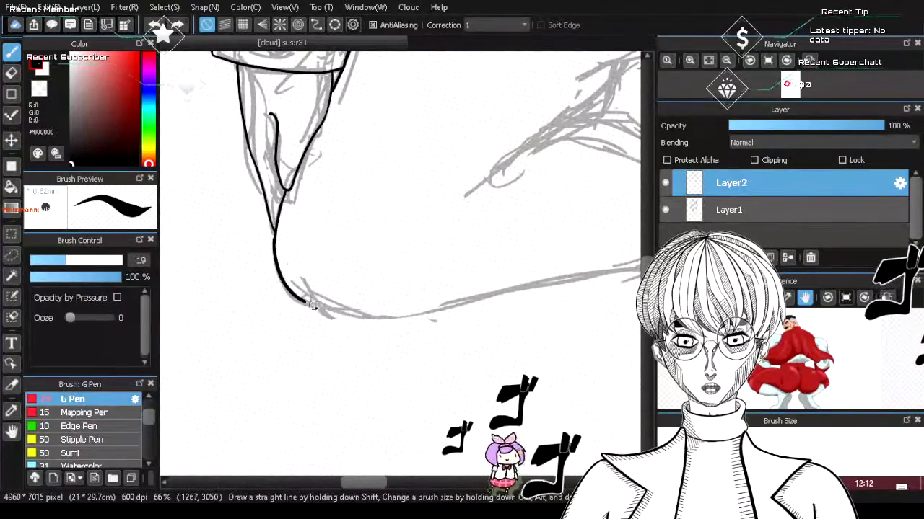
key("ctrl+z")
mouse_move(275, 243)
left_mouse_down()
mouse_move(310, 297)
mouse_move(361, 313)
left_mouse_up()
key("ctrl+z")
- Try to continue the knee contour along the underside of the lower leg toward the ankle
mouse_move(290, 297)
left_mouse_down()
mouse_move(358, 318)
mouse_move(341, 313)
mouse_move(426, 317)
left_mouse_up()
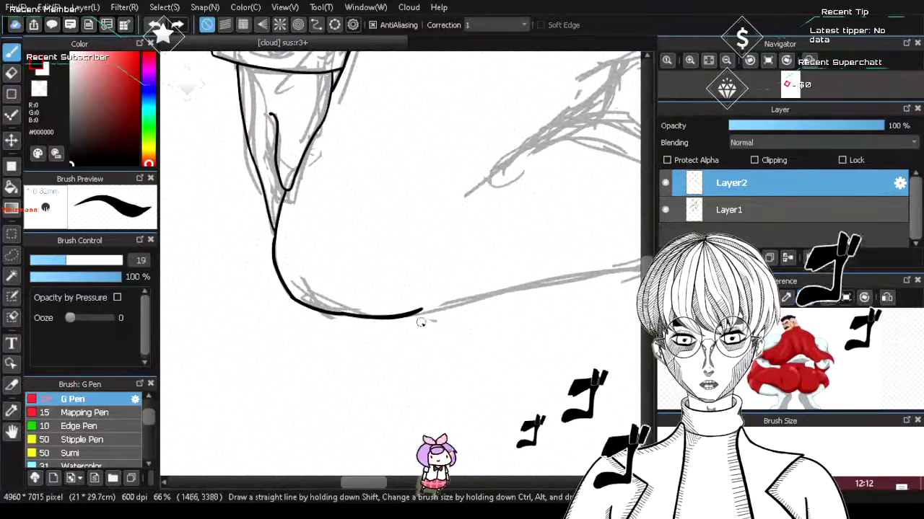
key("ctrl+z")
left_click_drag(342, 312, 474, 297)
key("ctrl+z")
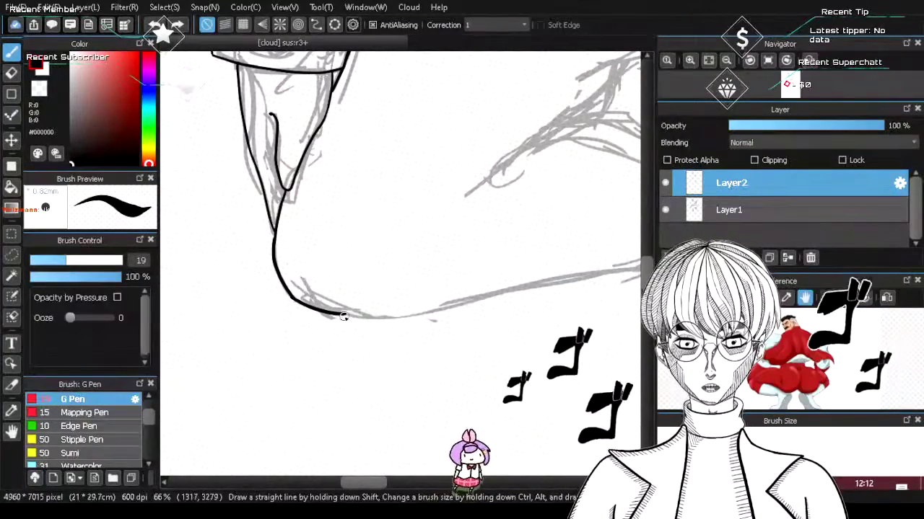
left_click_drag(342, 313, 474, 293)
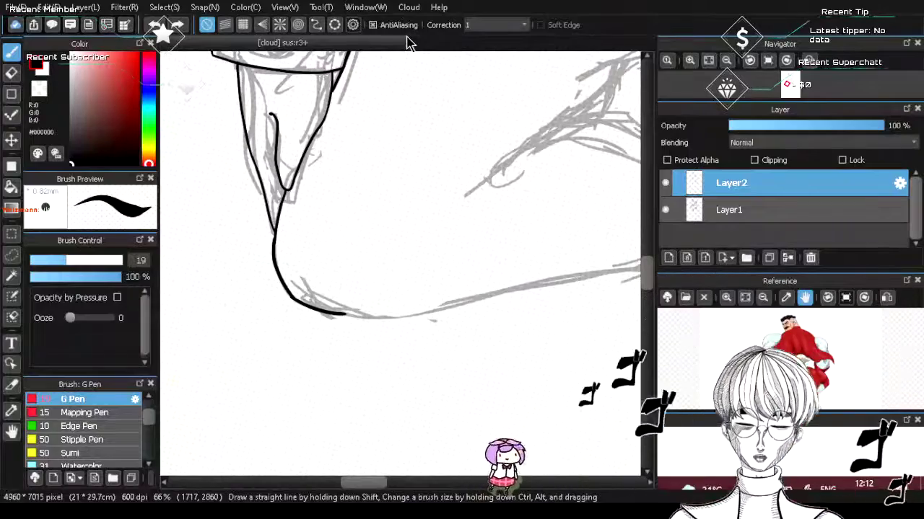
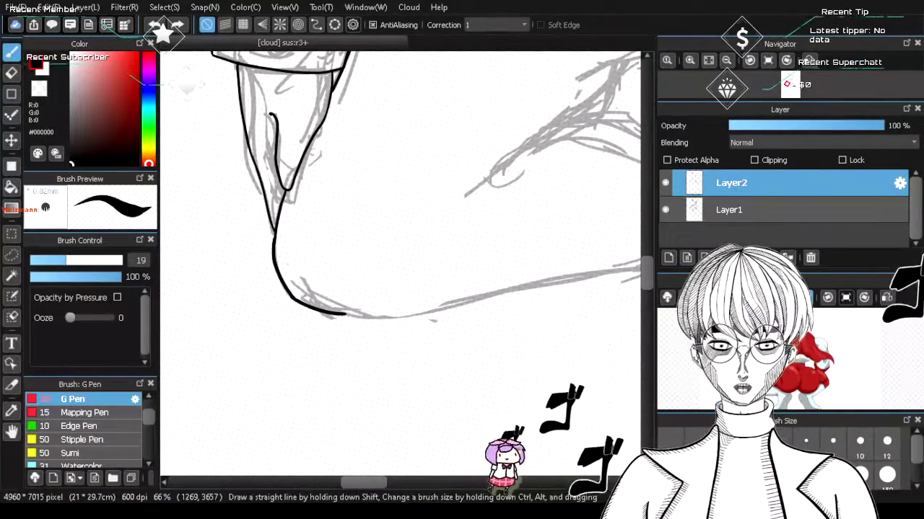
- Ink the underside of the thigh from the crease behind the knee up toward the buttock curve, following the sketch
scroll(556, 383, "up", 3)
scroll(557, 378, "down", 3)
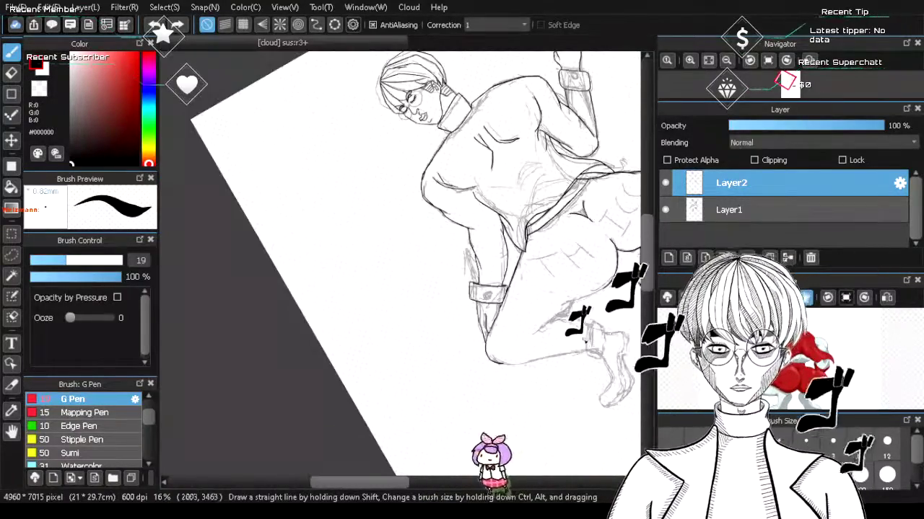
scroll(587, 343, "up", 3)
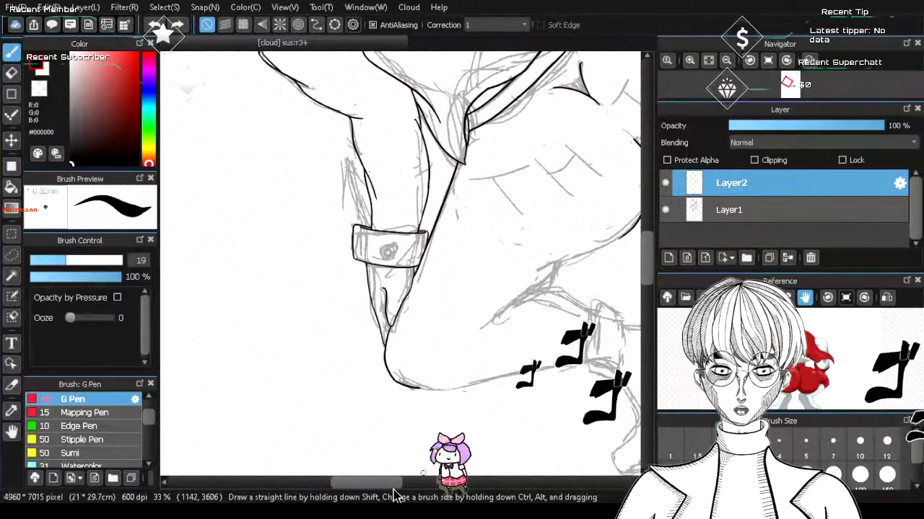
left_click_drag(386, 482, 408, 484)
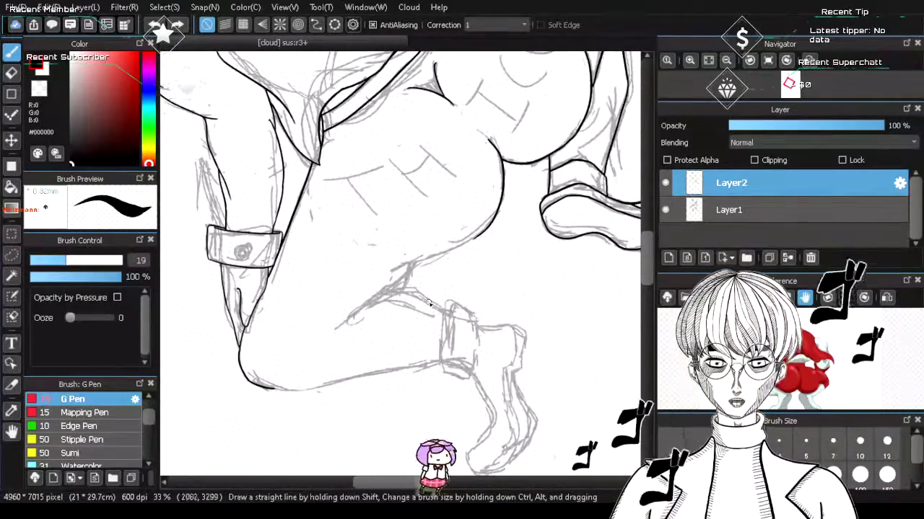
scroll(430, 274, "up", 1)
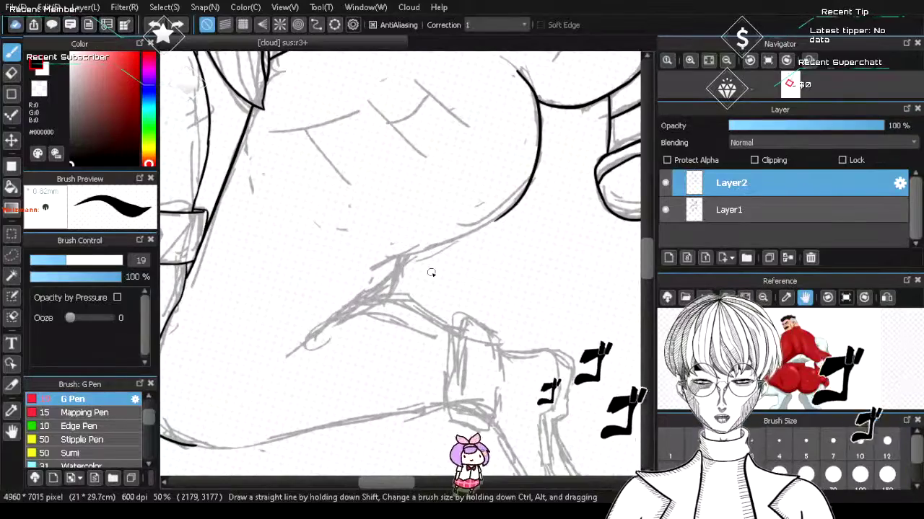
left_click_drag(384, 264, 464, 229)
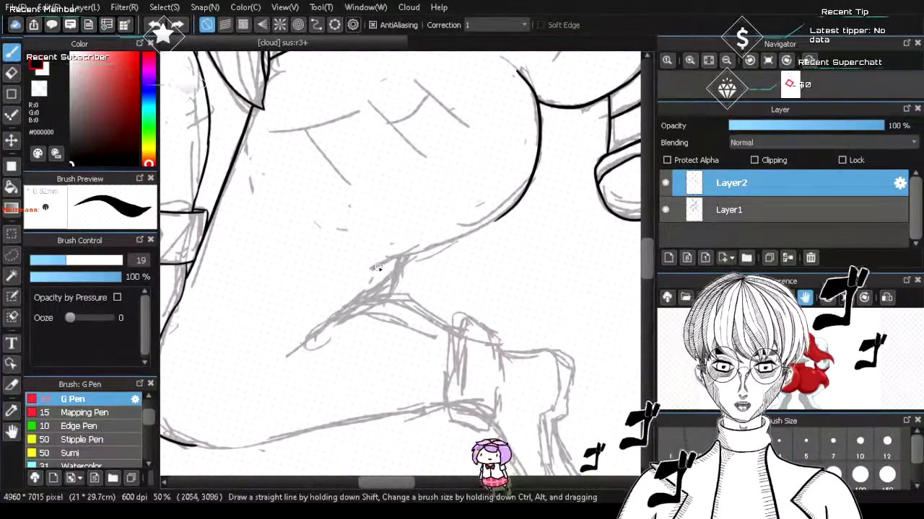
key("ctrl+z")
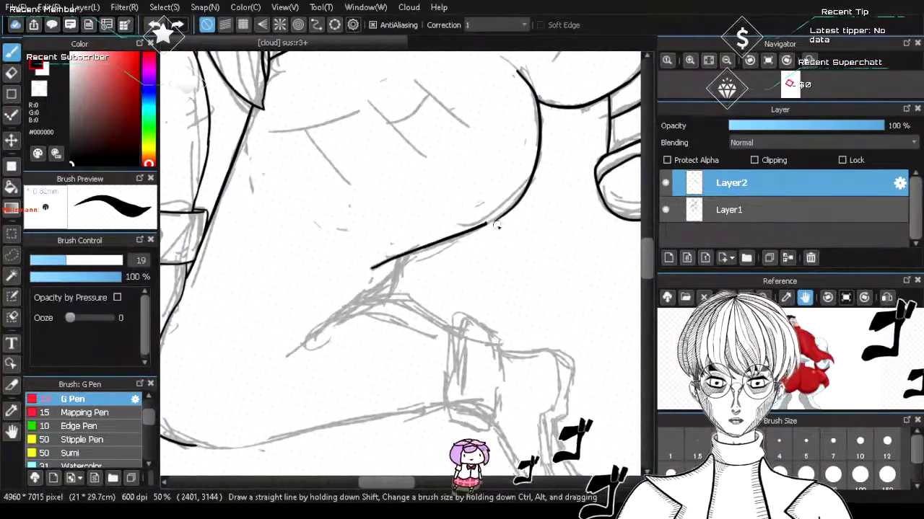
- Erase the blunt end of the thigh's underside line where it nears the buttock curve
scroll(516, 220, "up", 2)
key("e")
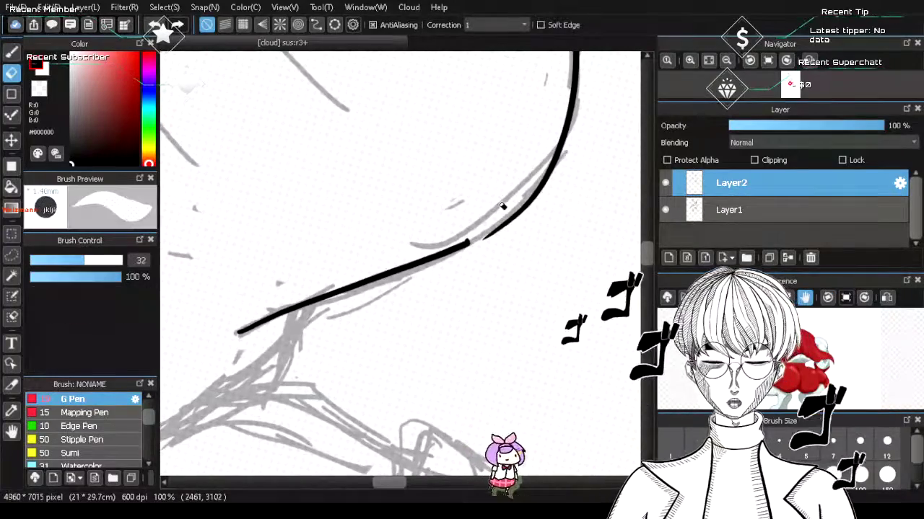
left_click_drag(457, 269, 440, 236)
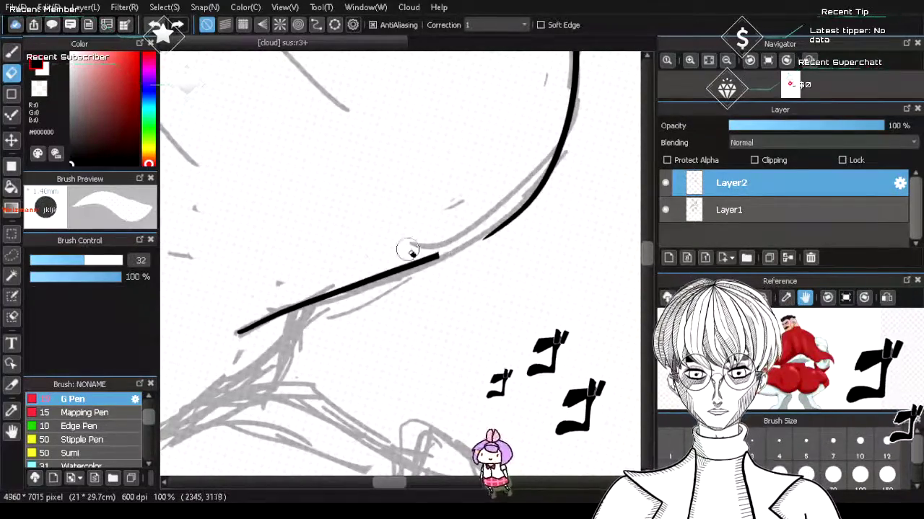
- Rotate the canvas view and bridge the gap between the thigh's underside line and the buttock curve with a smooth G Pen stroke
left_click(11, 52)
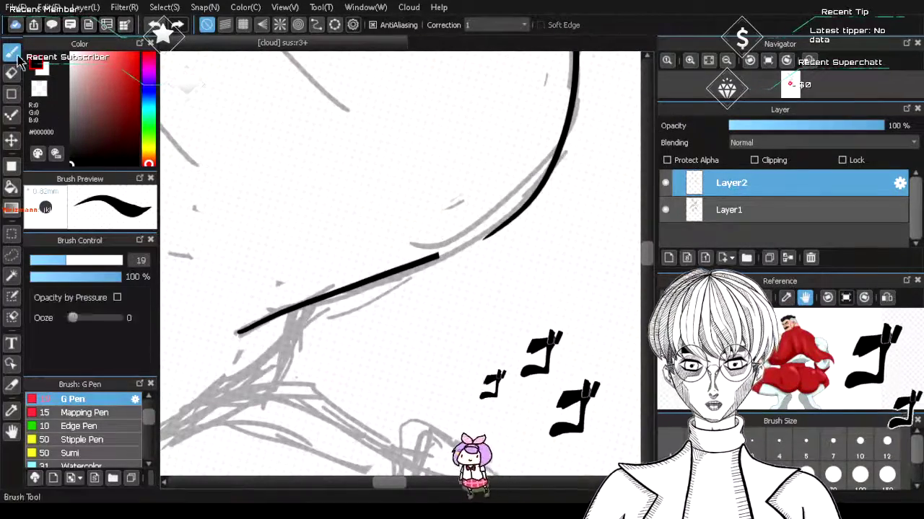
left_click(768, 60)
left_click(768, 60)
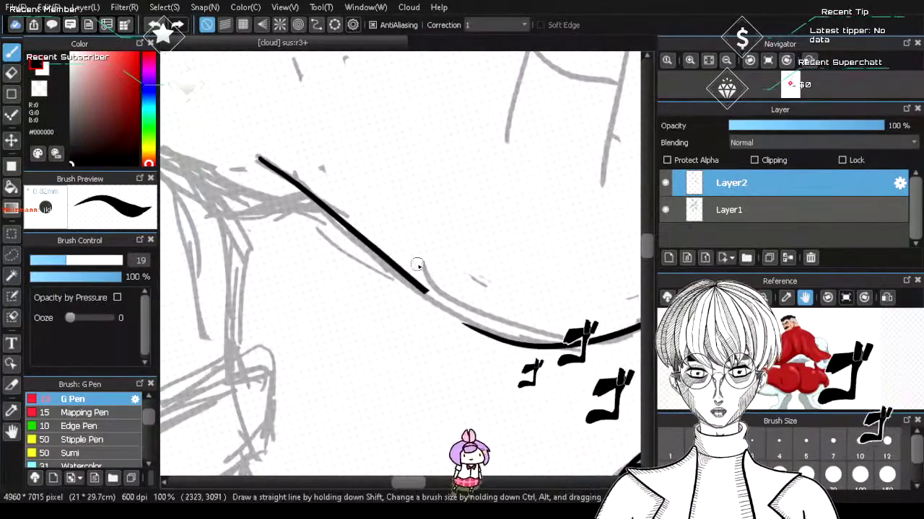
key("ctrl+z")
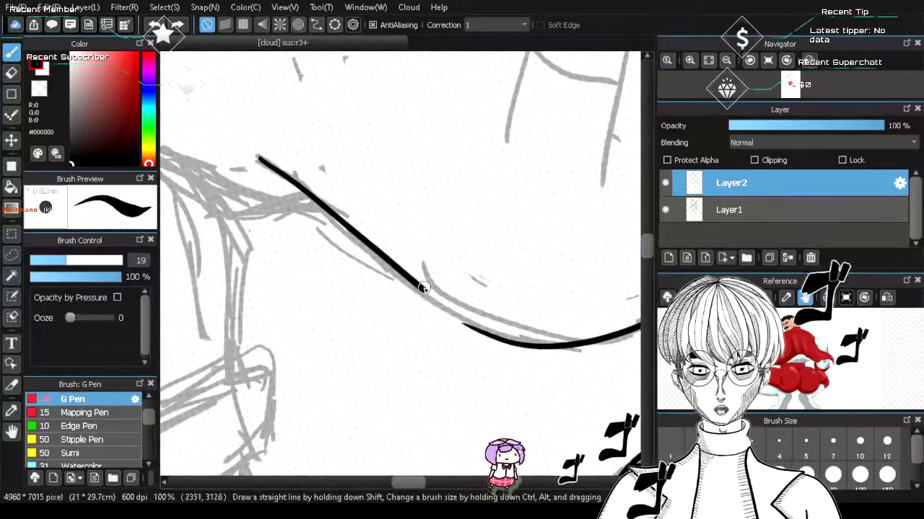
key("ctrl+z")
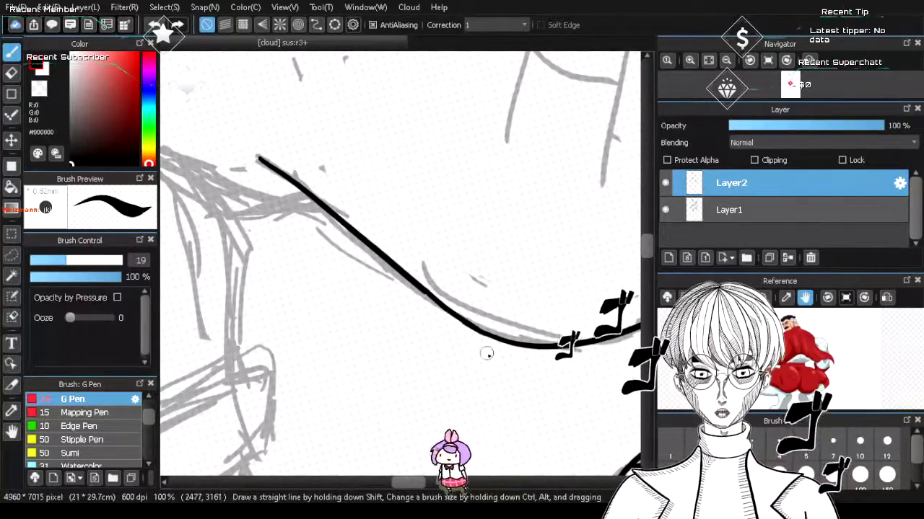
key("ctrl+z")
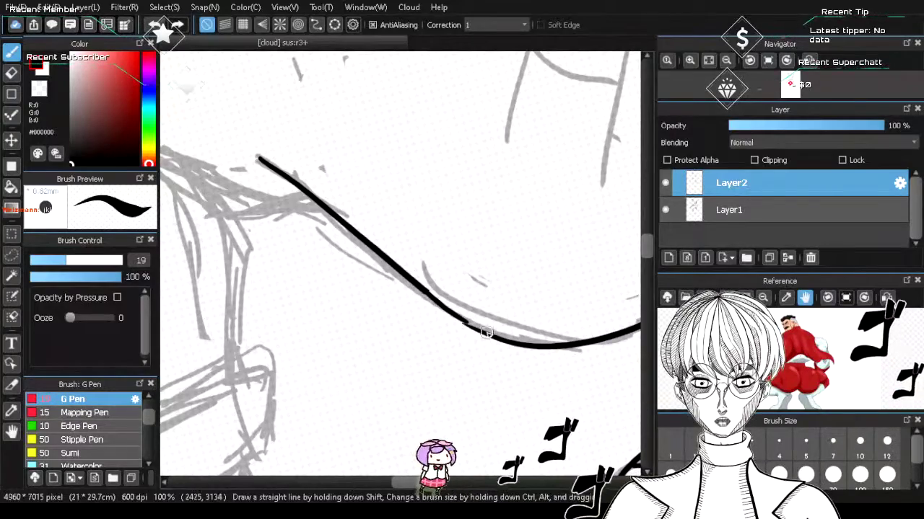
key("ctrl+z")
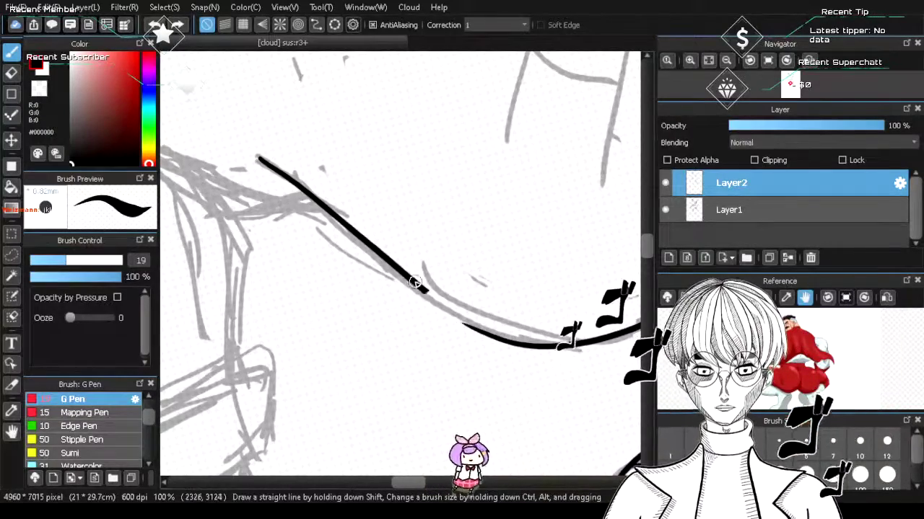
left_click_drag(429, 298, 476, 331)
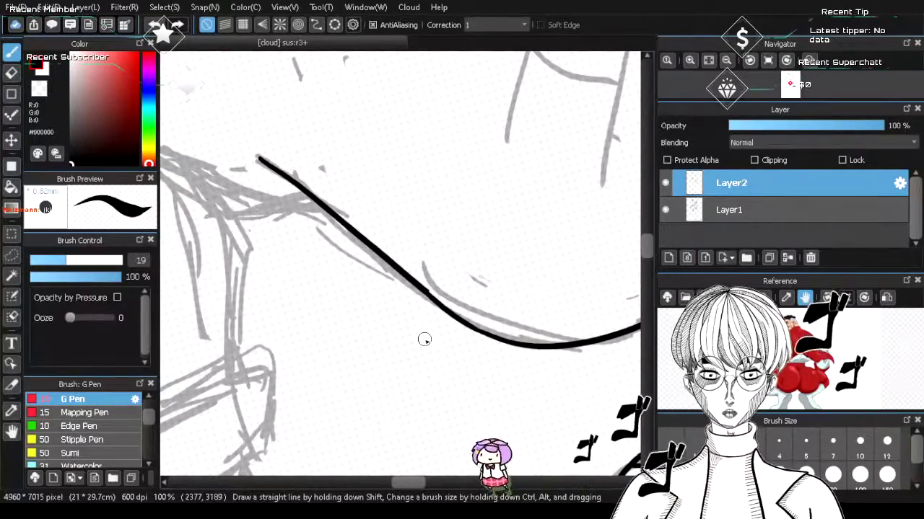
scroll(413, 341, "down", 3)
scroll(340, 296, "up", 1)
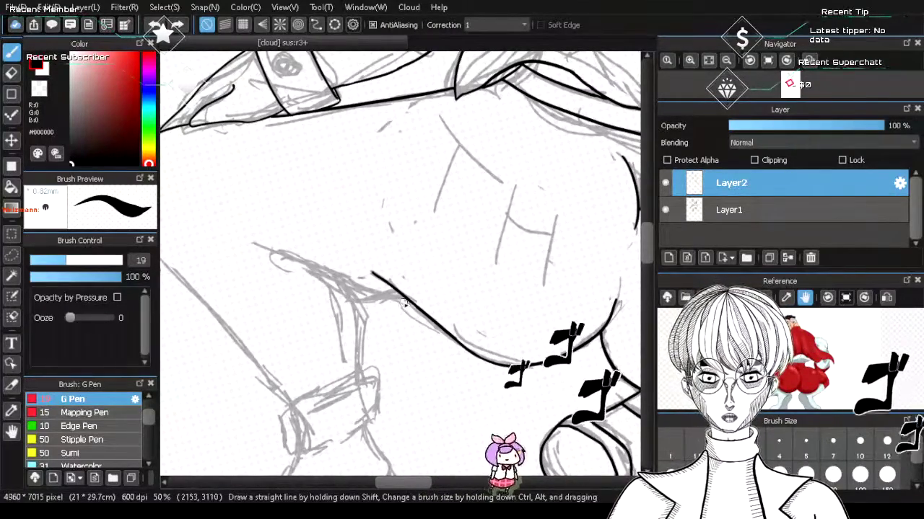
- Ink the line separating thigh and calf from the buttock curve toward the knee, redoing the stroke until it follows the sketch
left_click_drag(406, 305, 242, 251)
left_click_drag(417, 306, 223, 235)
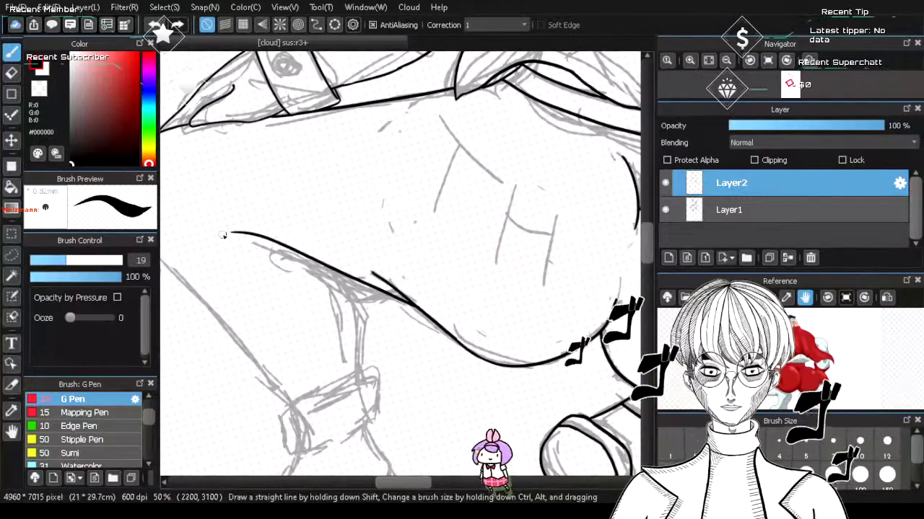
left_click_drag(409, 302, 209, 232)
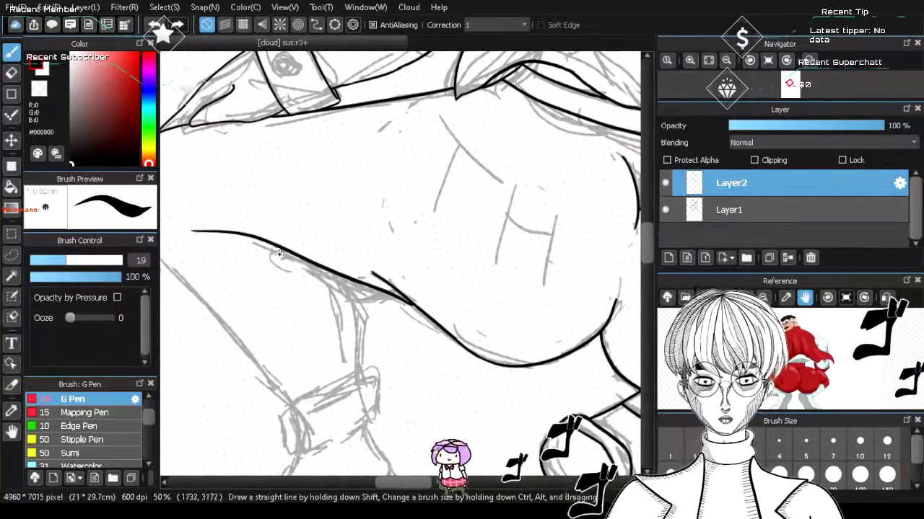
key("ctrl+z")
key("ctrl+z")
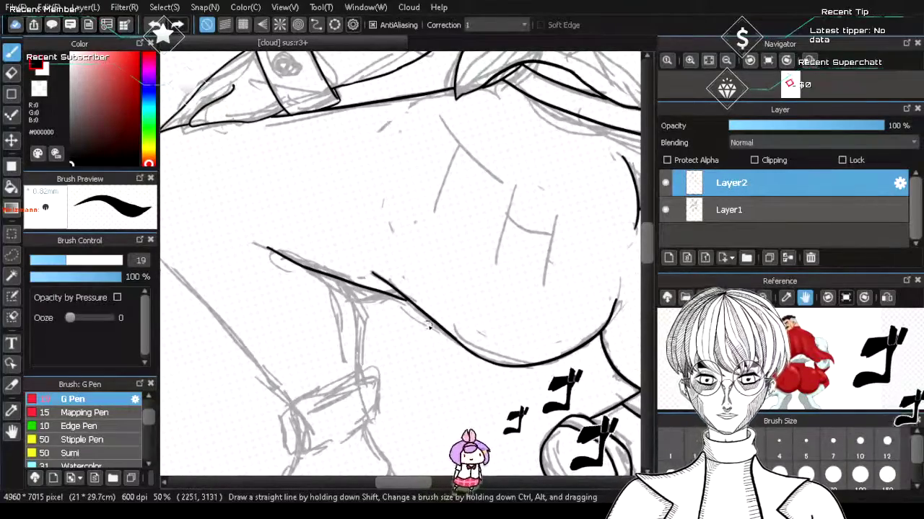
- Trim the stroke end overhanging the junction with the buttock curve and extend the thigh's underside line further toward the knee
scroll(396, 306, "up", 5)
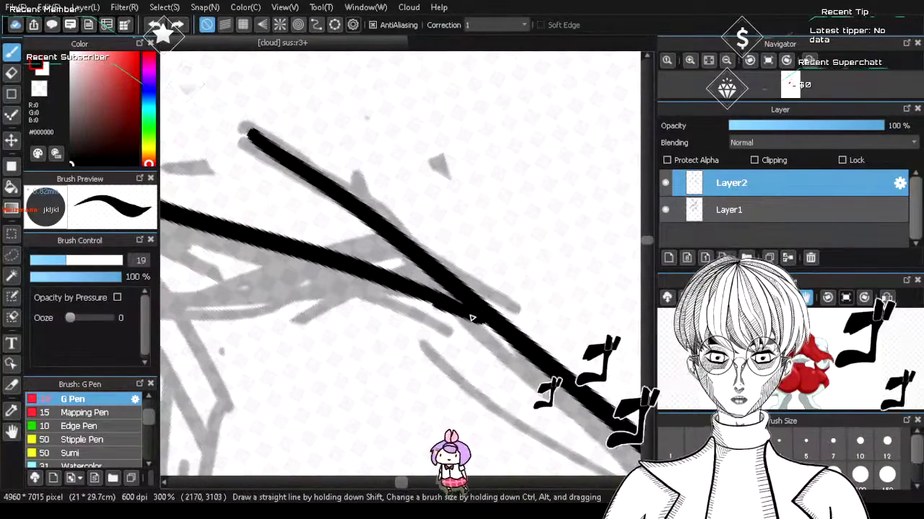
left_click_drag(438, 299, 488, 323)
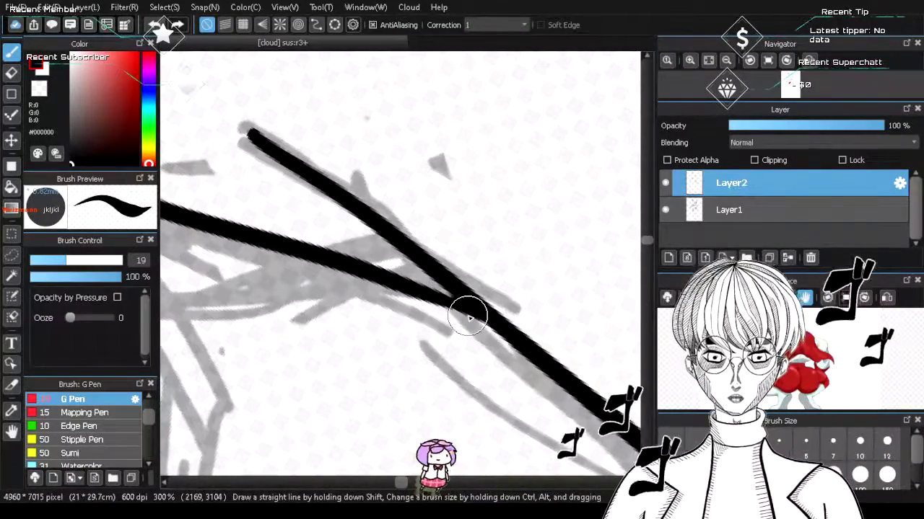
scroll(469, 317, "down", 6)
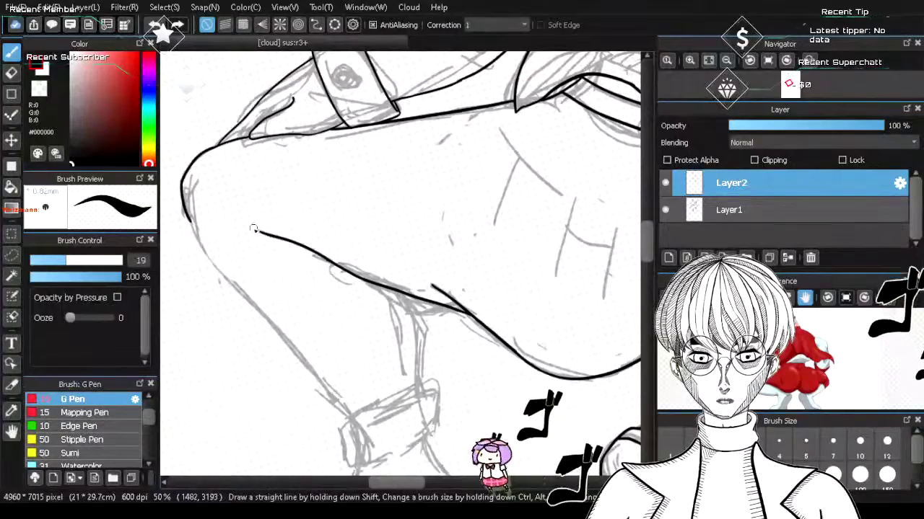
key("ctrl+z")
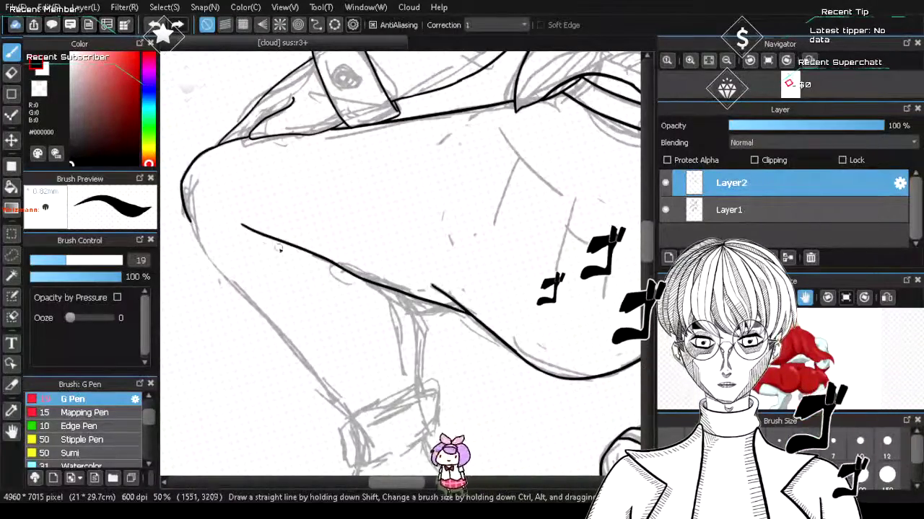
- Ink the front of the leg from the open end of the knee contour down to the start of the shin
left_click_drag(190, 214, 238, 288)
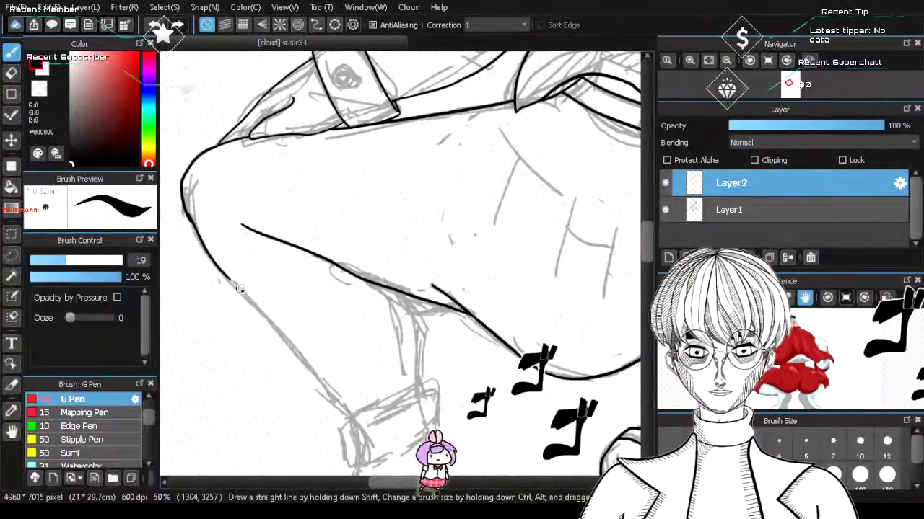
left_click_drag(187, 214, 241, 289)
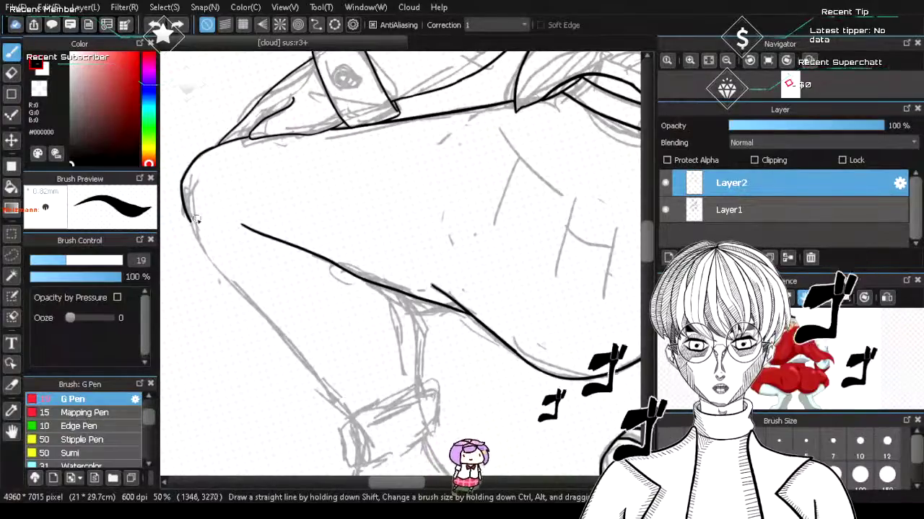
left_click_drag(196, 220, 238, 283)
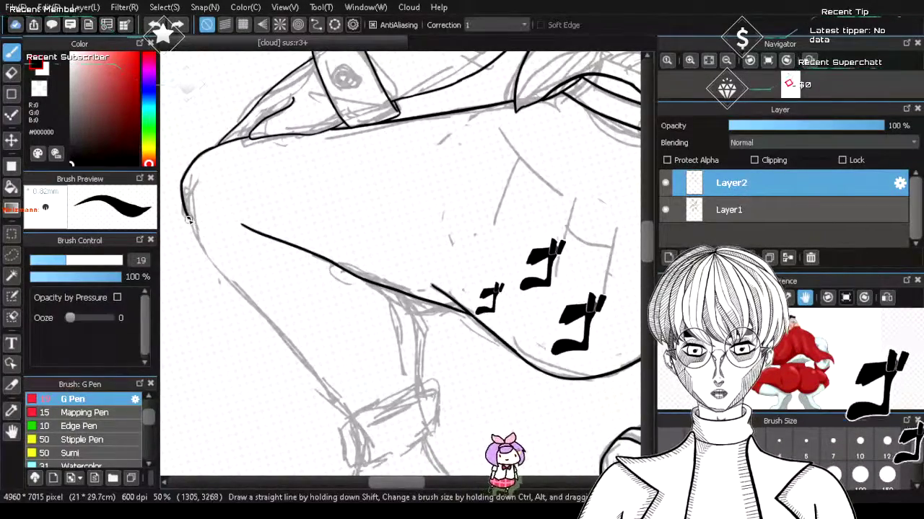
mouse_move(188, 219)
left_mouse_down()
mouse_move(251, 312)
mouse_move(293, 339)
left_mouse_up()
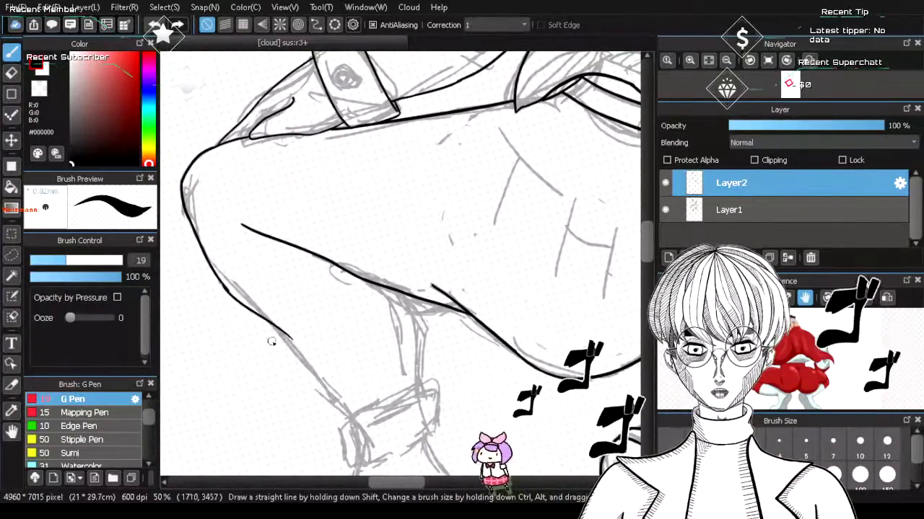
- Ink the long shin line from below the knee down toward the ankle cuff, retrying the stroke along the sketch
left_click_drag(225, 287, 298, 362)
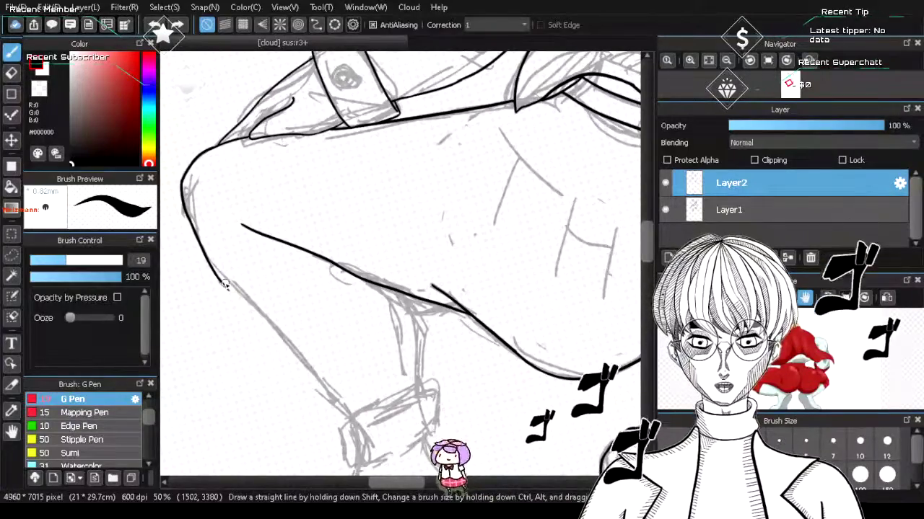
left_click_drag(225, 285, 303, 367)
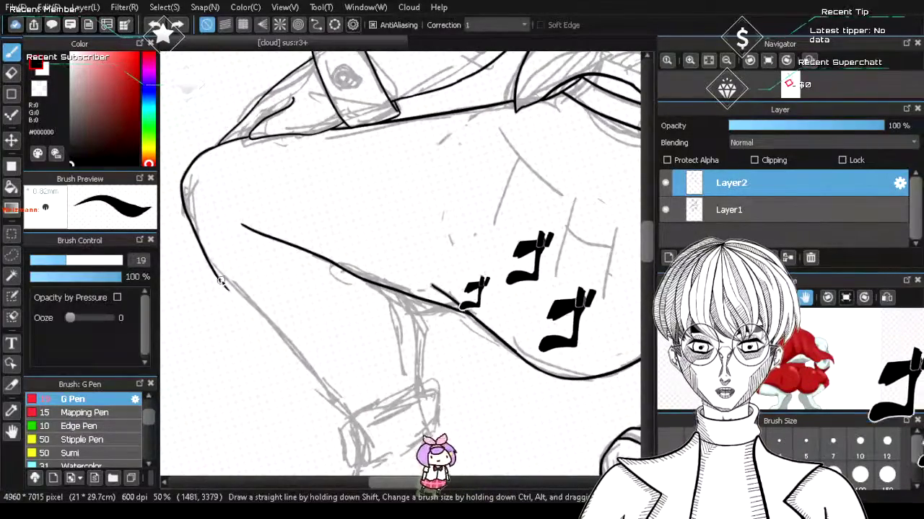
left_click_drag(222, 281, 316, 377)
left_click_drag(219, 283, 313, 363)
key("ctrl+z")
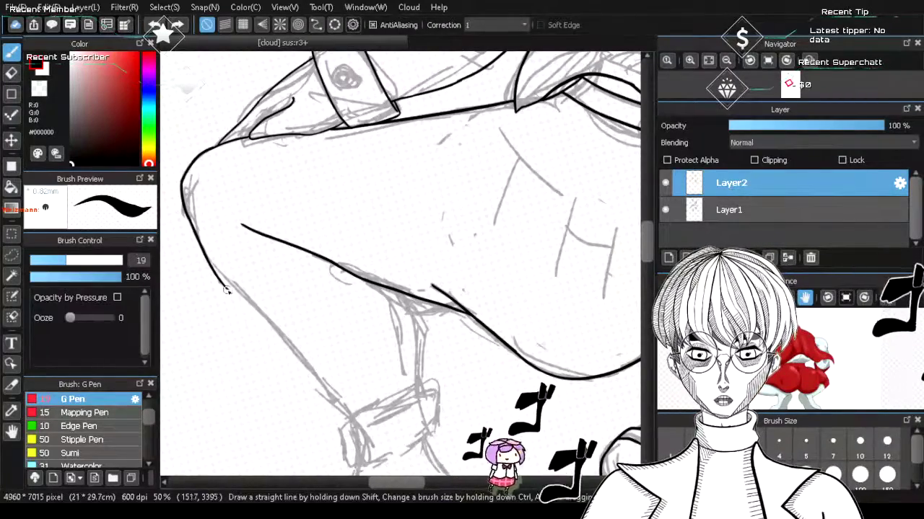
left_click_drag(226, 290, 342, 412)
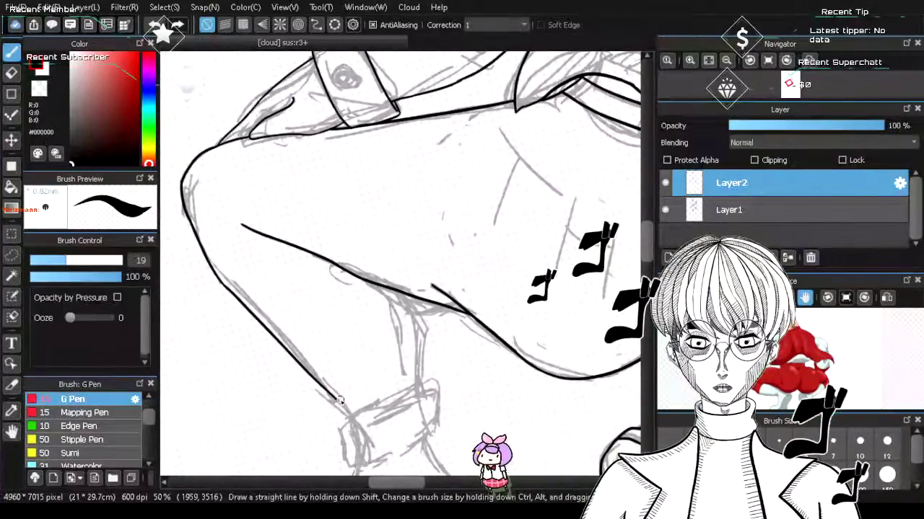
- Ink the upper part of the calf's back contour, starting at the thigh's underside line and curving down toward the ankle cuff
key("ctrl+z")
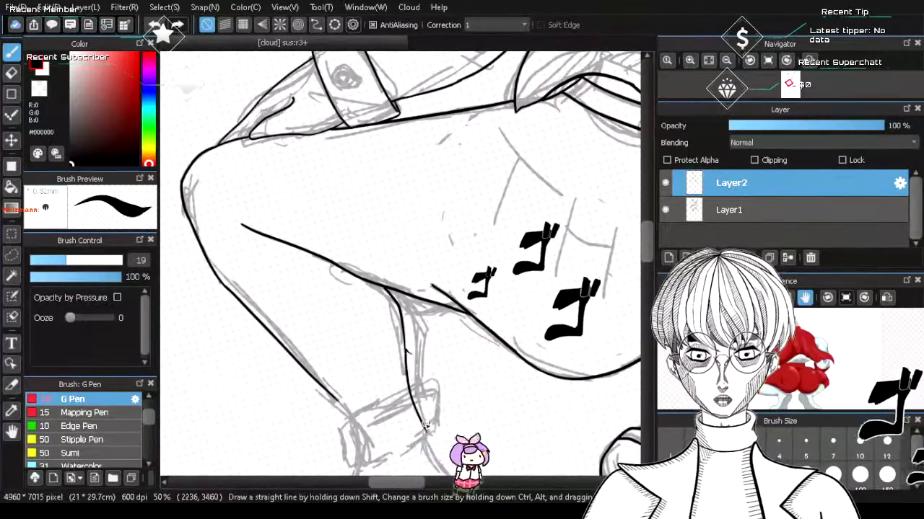
left_click_drag(409, 355, 409, 390)
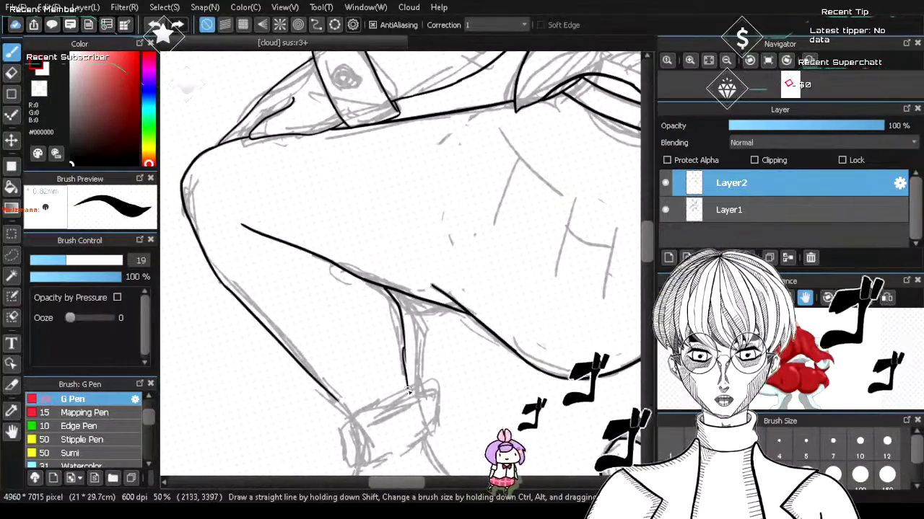
scroll(411, 366, "down", 4)
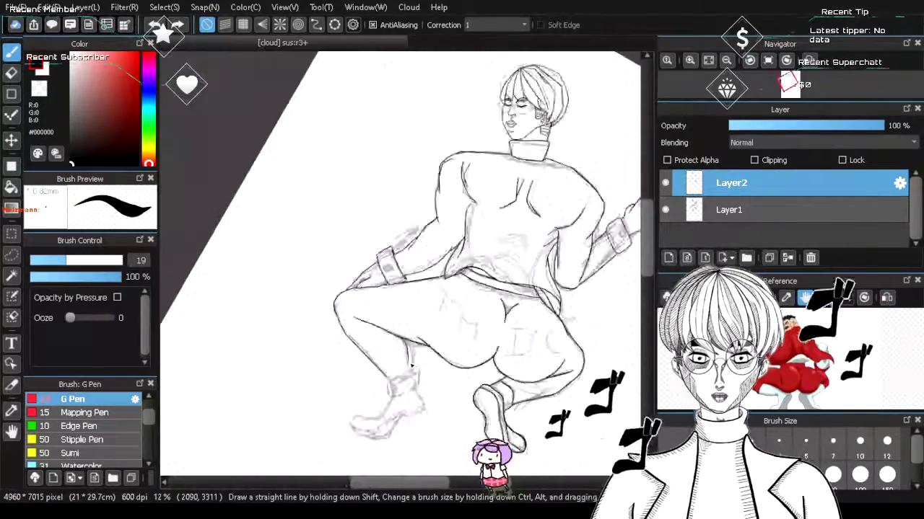
scroll(411, 366, "up", 5)
scroll(336, 447, "down", 1)
scroll(333, 449, "down", 1)
scroll(418, 412, "up", 3)
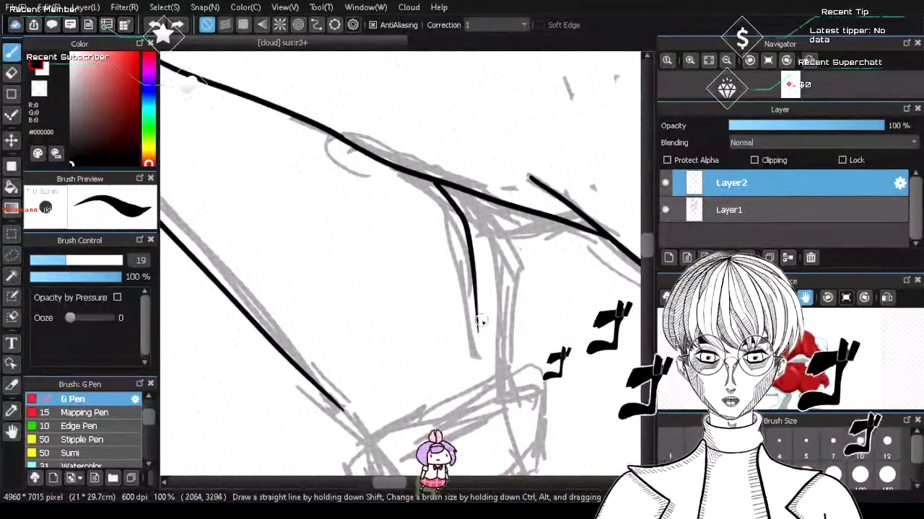
- Extend the calf's back contour down to the top edge of the ankle cuff, redrawing the stroke until it joins smoothly
key("ctrl+z")
left_click_drag(477, 303, 480, 371)
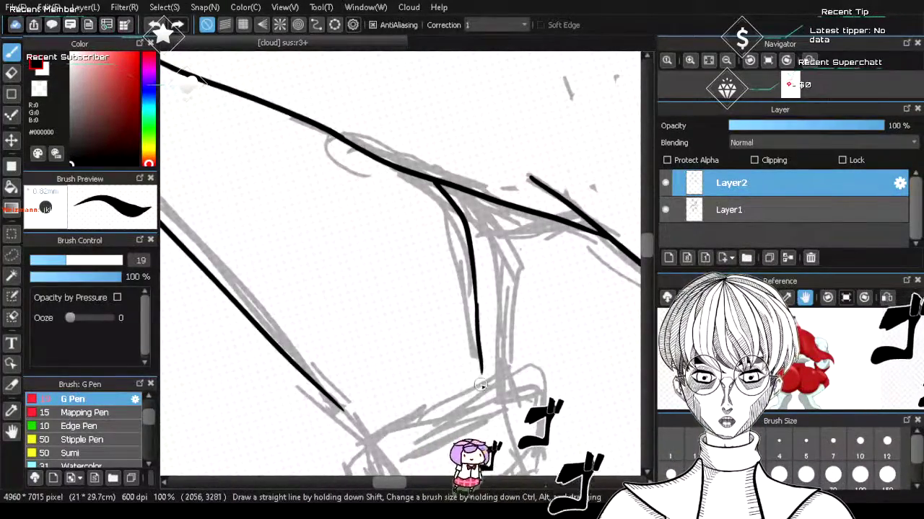
key("ctrl+z")
left_click_drag(477, 296, 479, 386)
key("ctrl+z")
left_click_drag(476, 295, 480, 383)
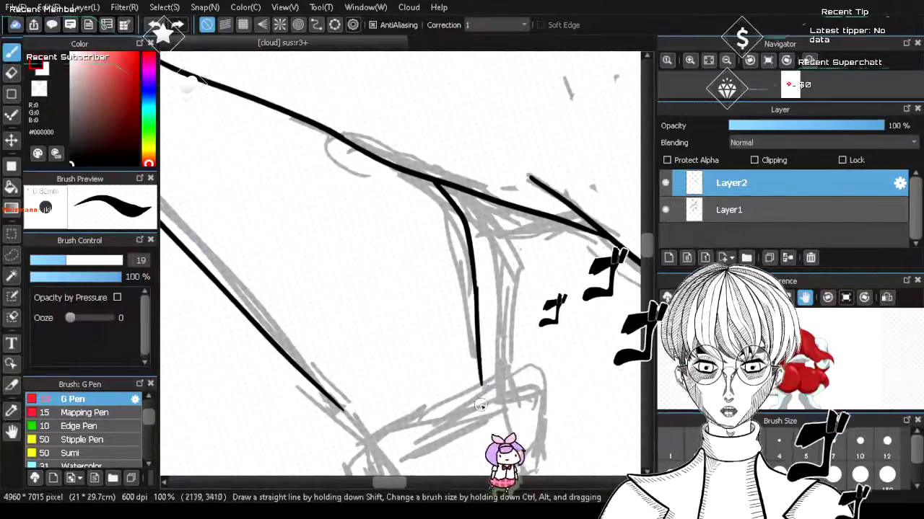
key("ctrl+z")
left_click_drag(473, 280, 482, 398)
key("ctrl+z")
left_click_drag(475, 296, 477, 377)
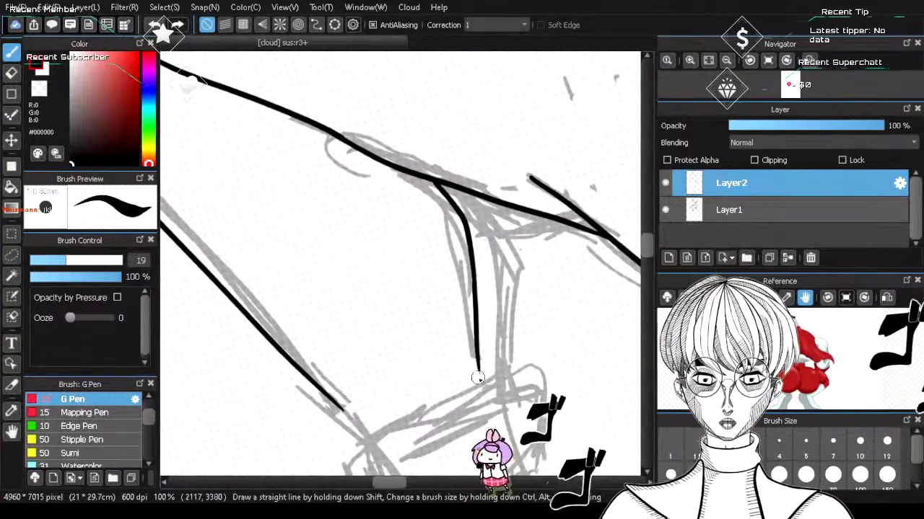
key("ctrl+z")
left_click_drag(475, 296, 480, 384)
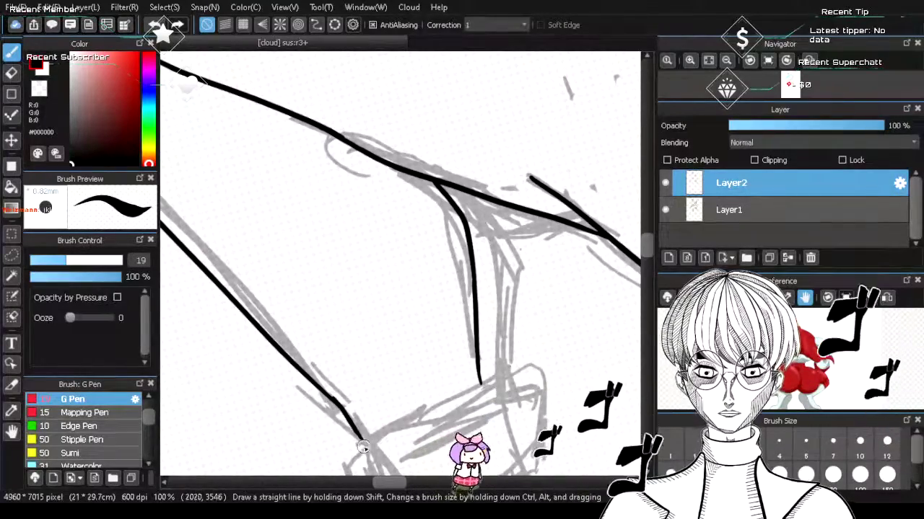
- Bend the lower end of the shin line down to meet the upper corner of the ankle cuff
left_click_drag(329, 398, 362, 441)
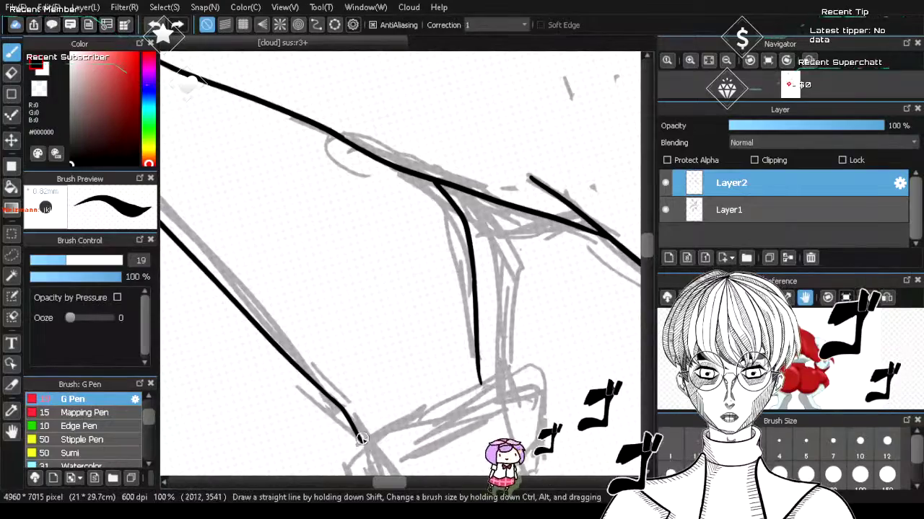
scroll(371, 437, "down", 4)
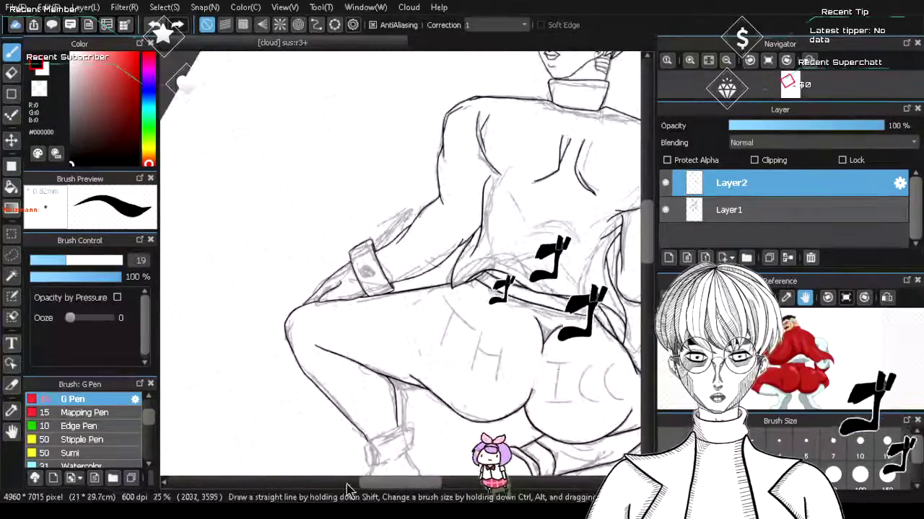
scroll(291, 351, "up", 3)
scroll(293, 343, "up", 2)
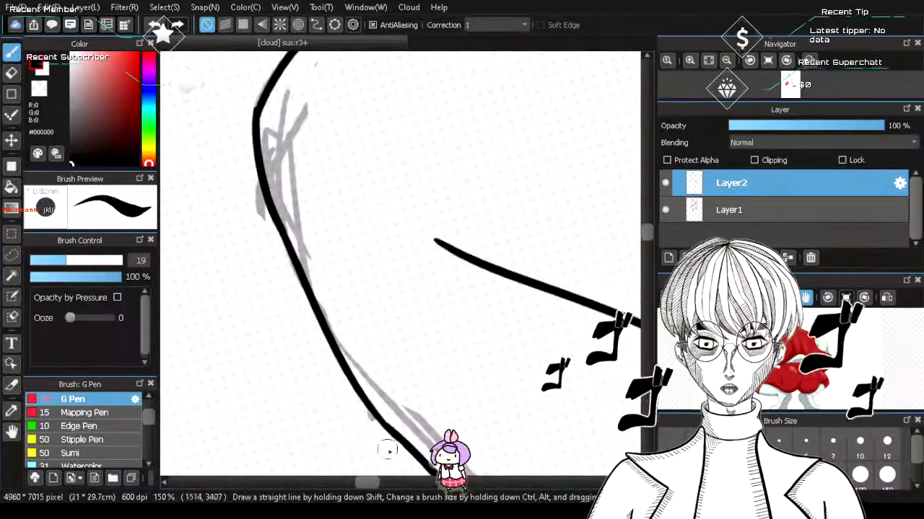
scroll(397, 461, "down", 6)
scroll(498, 225, "down", 5)
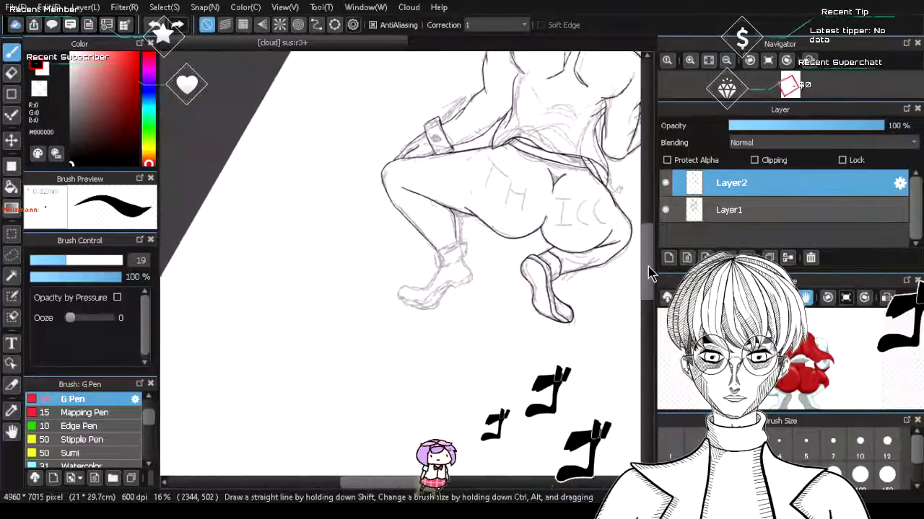
scroll(497, 226, "up", 8)
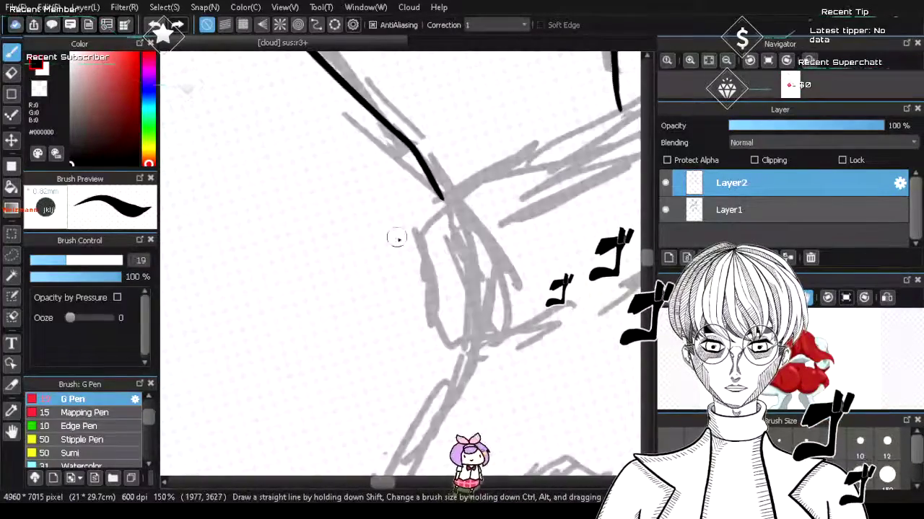
scroll(405, 231, "down", 1)
scroll(427, 217, "up", 1)
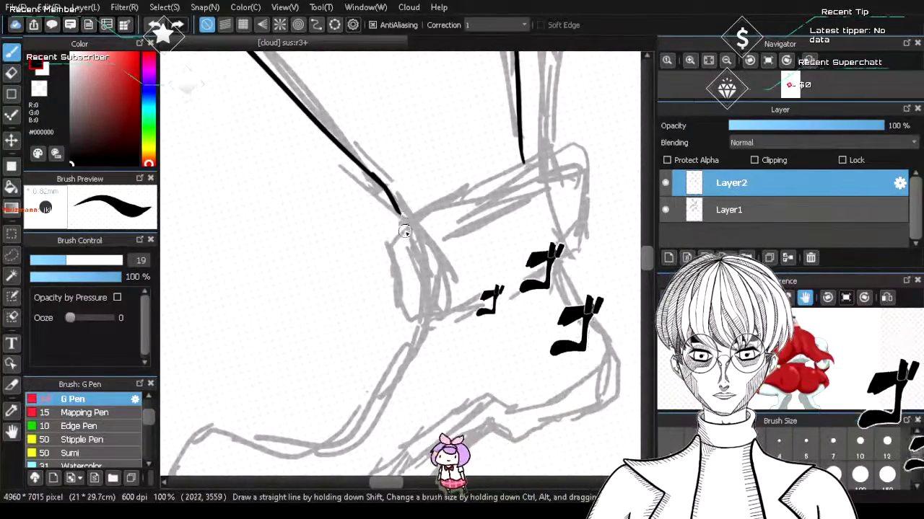
mouse_move(367, 173)
left_mouse_down()
mouse_move(406, 229)
mouse_move(523, 168)
left_mouse_up()
key("ctrl+z")
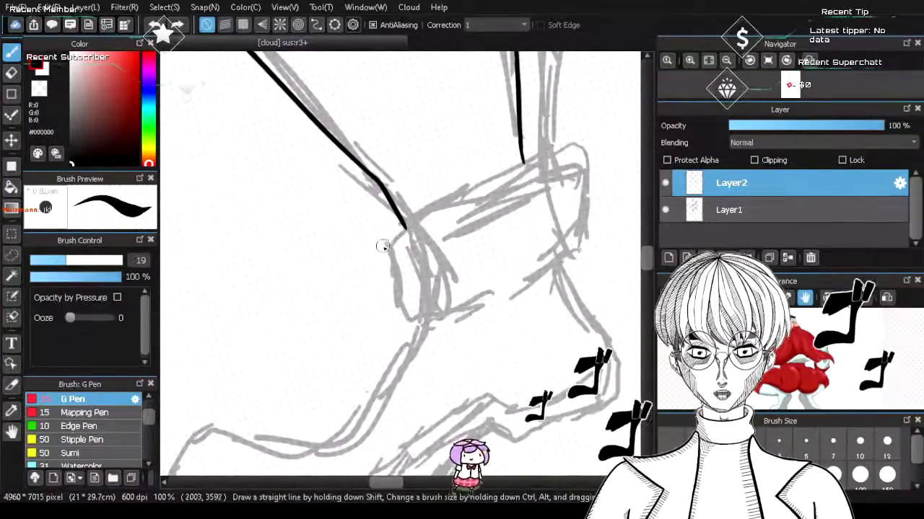
- Ink the ankle cuff's top edge and both short sides over the sketch
mouse_move(384, 243)
left_mouse_down()
mouse_move(532, 158)
mouse_move(560, 149)
mouse_move(570, 168)
left_mouse_up()
key("ctrl+z")
key("ctrl+z")
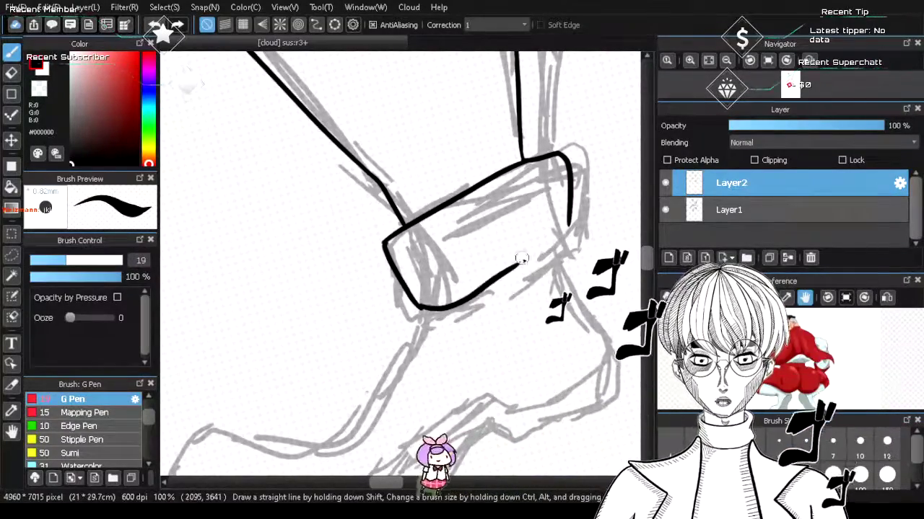
- Ink the ankle cuff's bottom edge over the sketch, redrawing the stroke until it runs smoothly toward the heel-side corner
left_click_drag(424, 307, 532, 265)
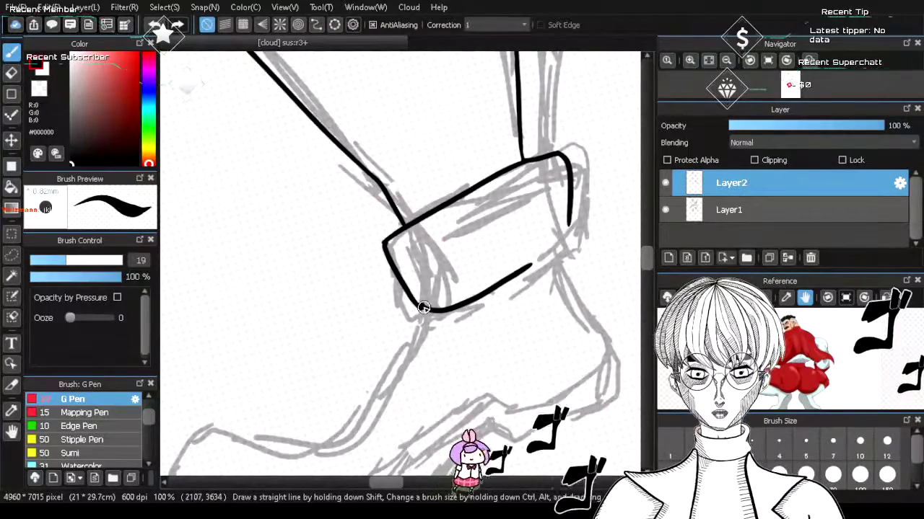
left_click_drag(417, 308, 527, 270)
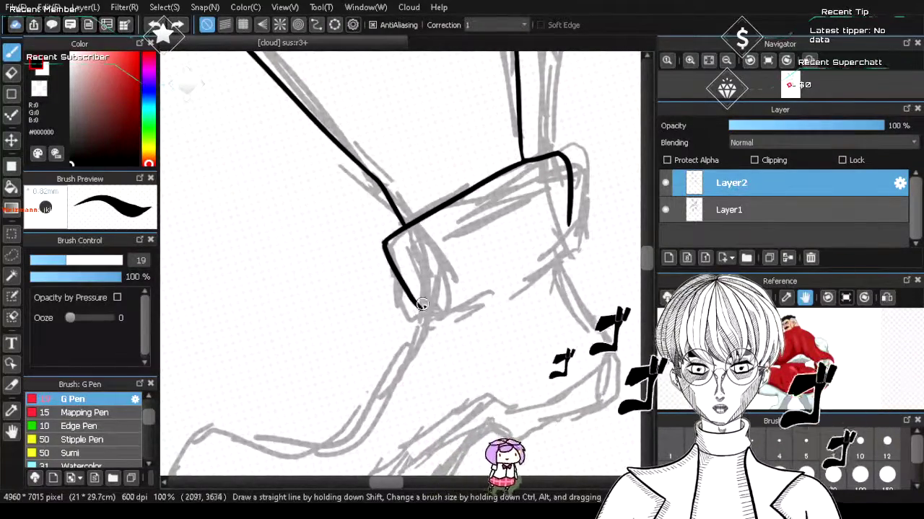
key("ctrl+z")
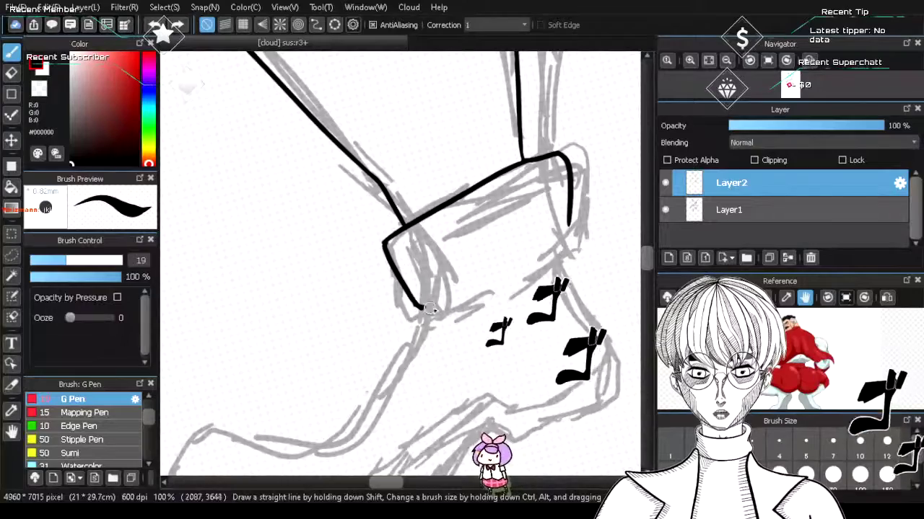
left_click_drag(428, 309, 534, 264)
mouse_move(423, 305)
left_mouse_down()
mouse_move(469, 307)
mouse_move(529, 261)
left_mouse_up()
key("ctrl+z")
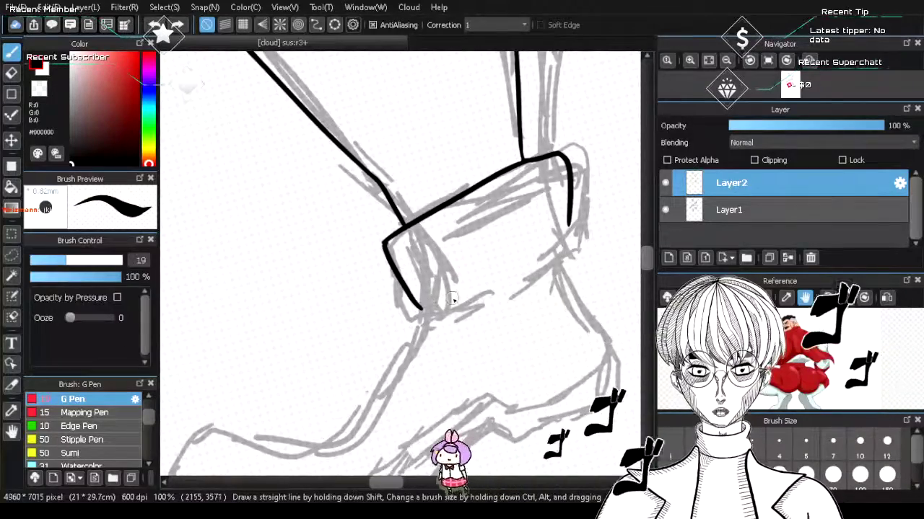
left_click_drag(499, 288, 559, 256)
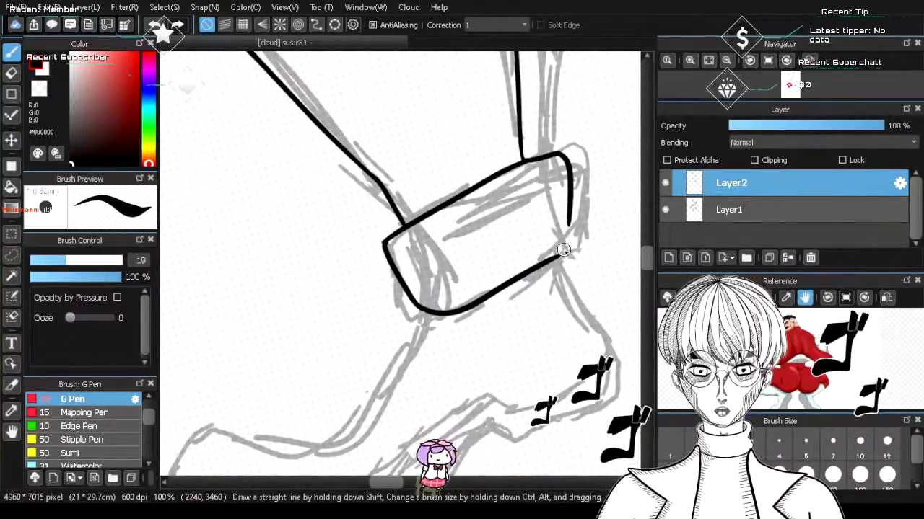
- Close the ankle cuff outline by joining its heel-side short edge to the bottom edge with a rounded corner
left_click_drag(570, 223, 551, 254)
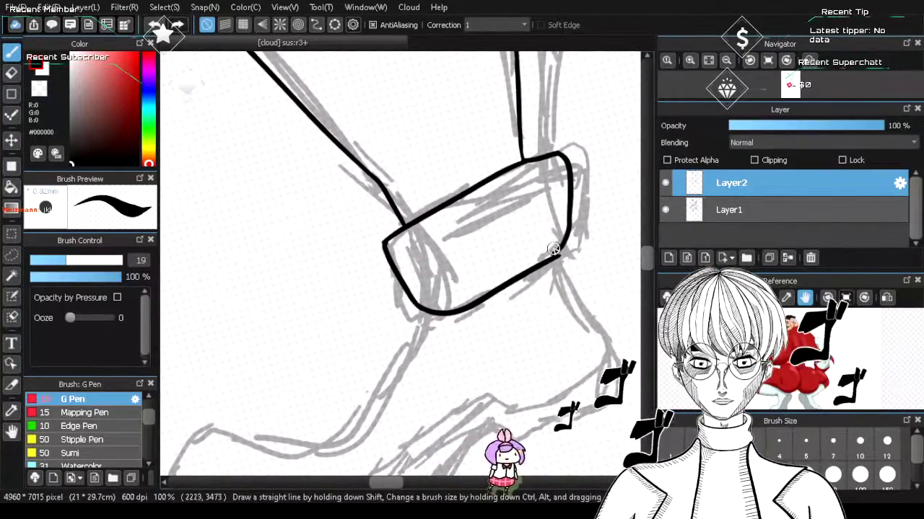
key("ctrl+z")
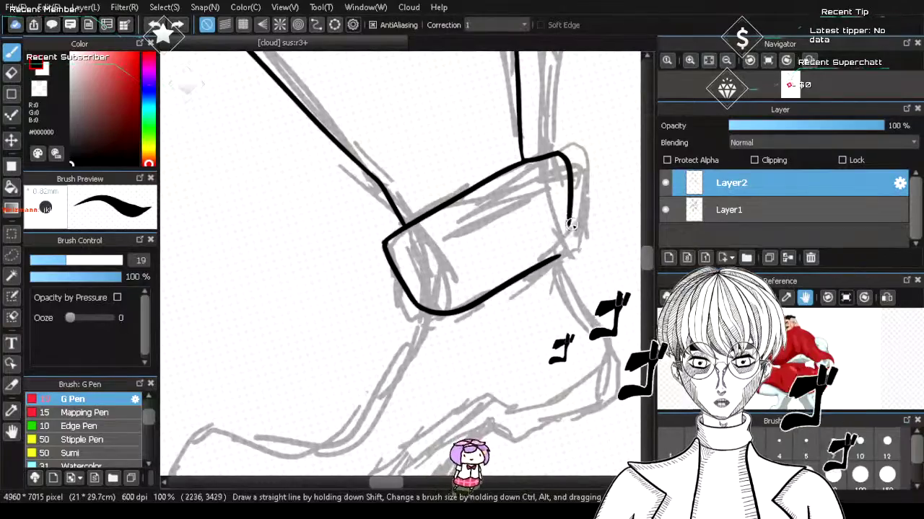
left_click_drag(568, 219, 563, 252)
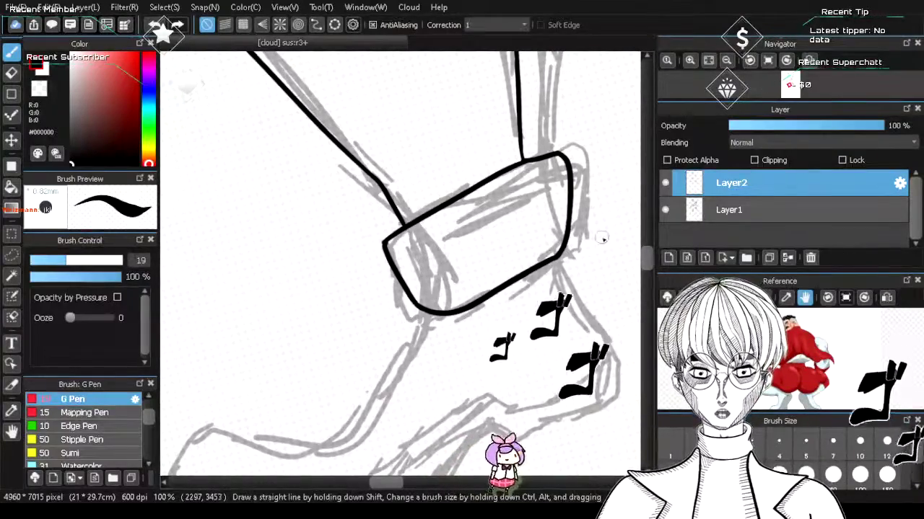
- Ink the instep contour from the cuff's front lower corner, curving down toward the toes
mouse_move(651, 257)
left_mouse_down()
mouse_move(648, 274)
mouse_move(646, 266)
left_mouse_up()
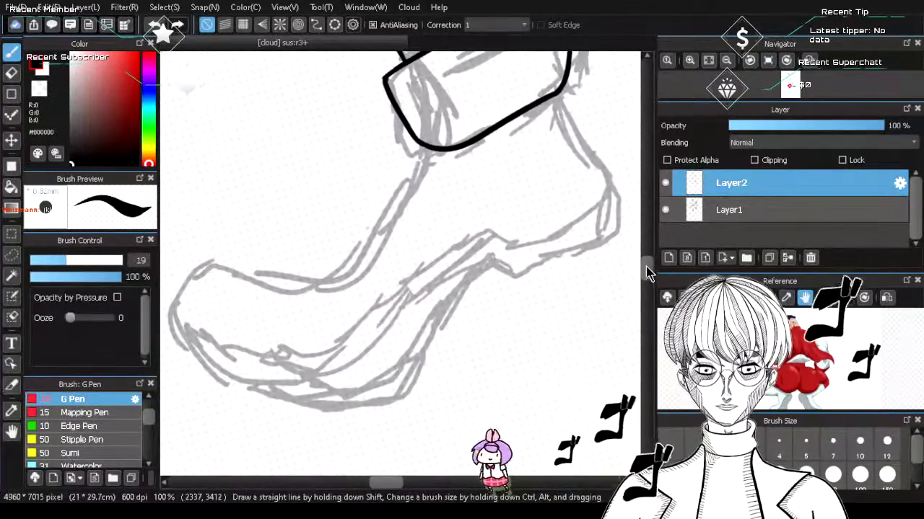
left_click_drag(426, 156, 377, 243)
key("ctrl+z")
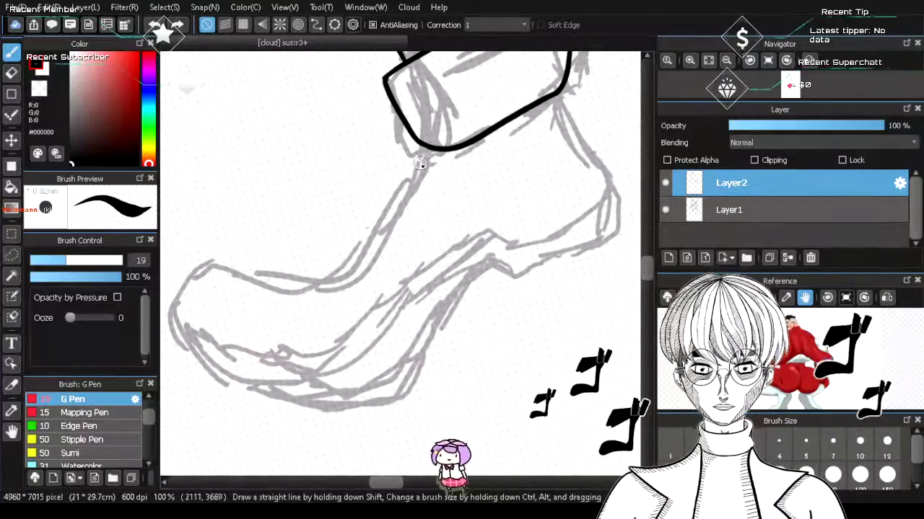
mouse_move(422, 149)
left_mouse_down()
mouse_move(399, 195)
mouse_move(280, 255)
left_mouse_up()
key("ctrl+z")
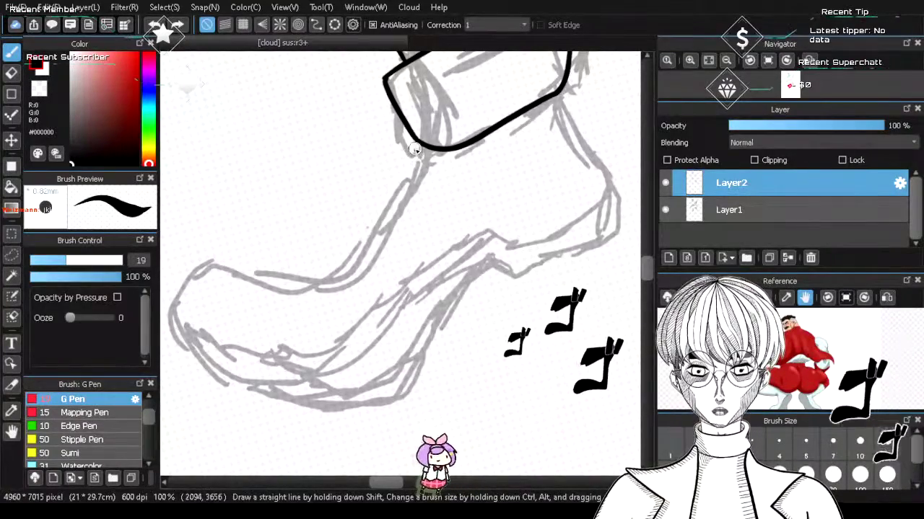
mouse_move(416, 149)
left_mouse_down()
mouse_move(352, 246)
mouse_move(290, 265)
mouse_move(233, 337)
mouse_move(219, 287)
left_mouse_up()
key("ctrl+z")
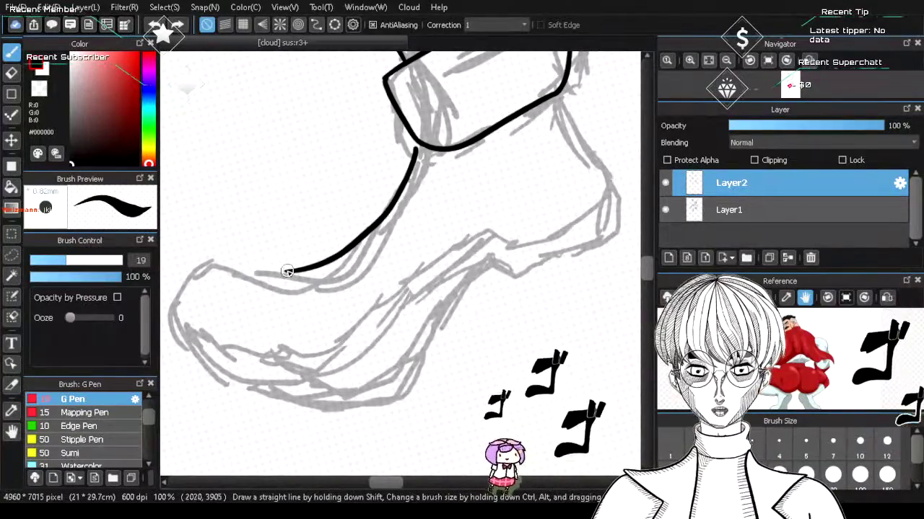
- Extend the instep line over the top of the toes, around the toe tip and down to the front of the sole
mouse_move(284, 270)
left_mouse_down()
mouse_move(235, 262)
mouse_move(190, 296)
left_mouse_up()
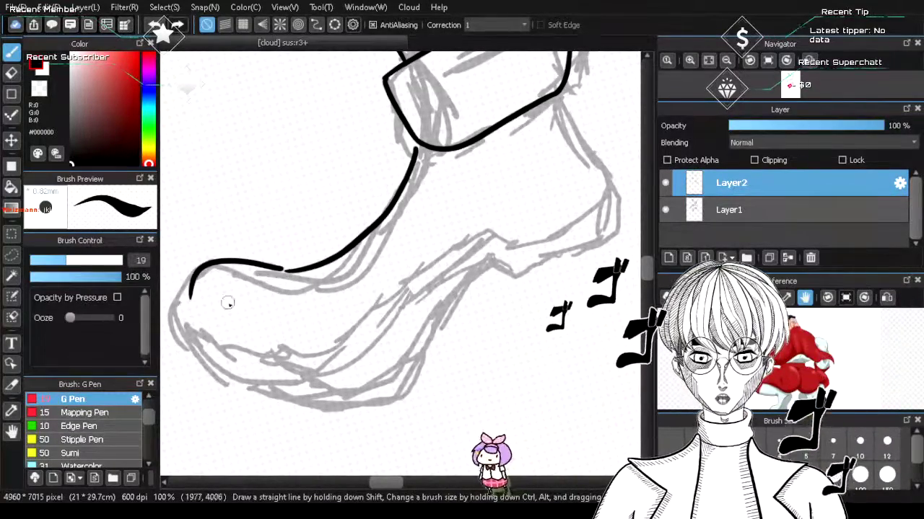
key("ctrl+z")
left_click_drag(289, 272, 219, 275)
key("ctrl+z")
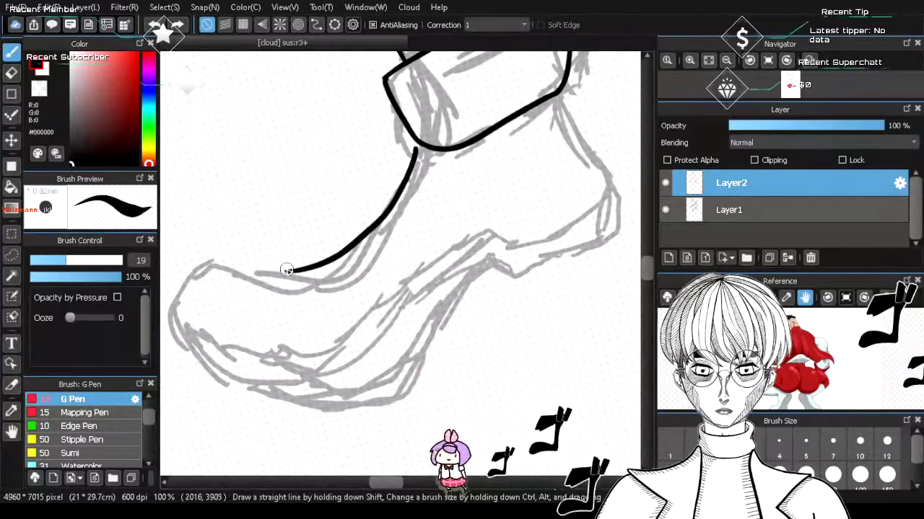
left_click_drag(286, 270, 190, 298)
key("ctrl+z")
left_click_drag(287, 270, 186, 322)
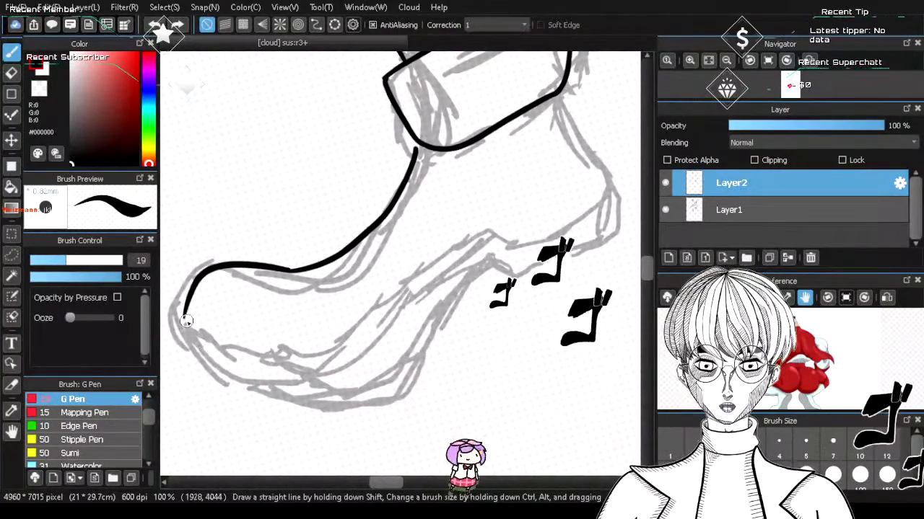
left_click_drag(185, 321, 239, 386)
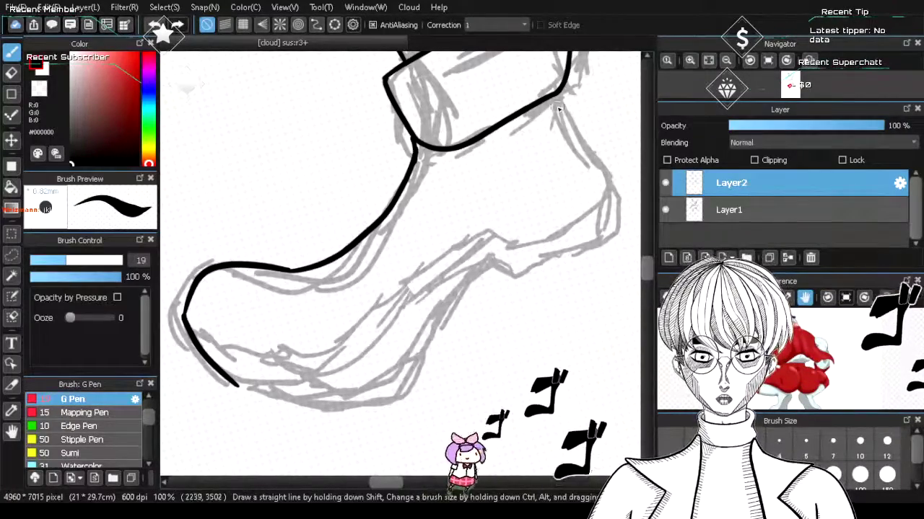
- Ink the back of the heel from the cuff's lower corner down and around to the heel's underside
mouse_move(563, 89)
left_mouse_down()
mouse_move(618, 199)
mouse_move(625, 244)
left_mouse_up()
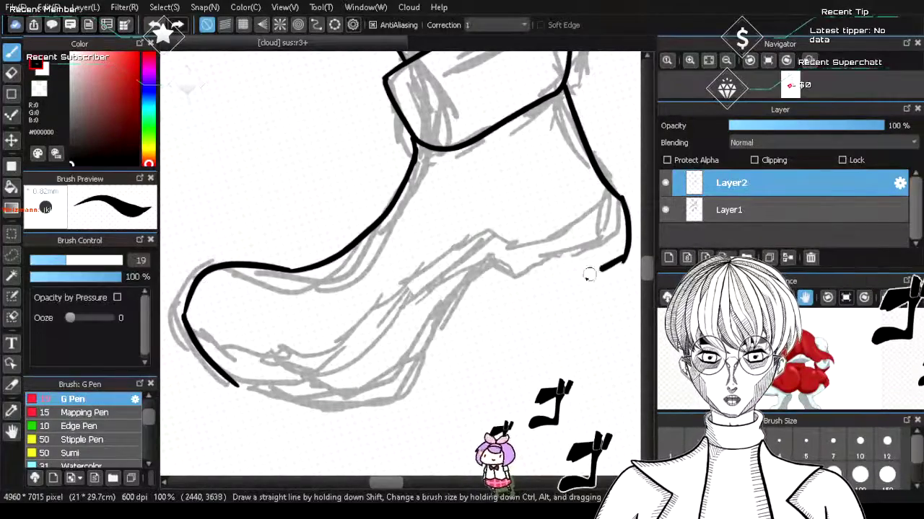
key("ctrl+z")
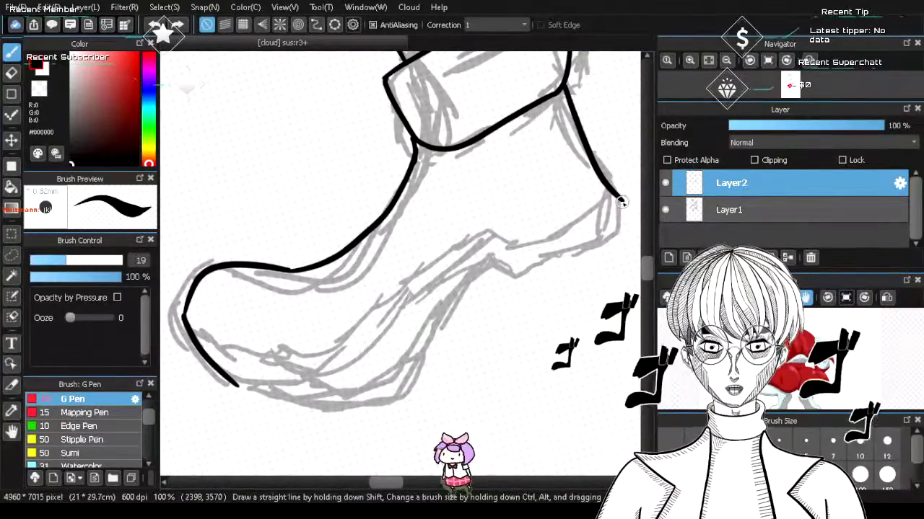
key("ctrl+z")
mouse_move(618, 199)
left_mouse_down()
mouse_move(624, 261)
mouse_move(627, 254)
mouse_move(586, 273)
mouse_move(505, 261)
mouse_move(536, 273)
mouse_move(512, 272)
mouse_move(414, 335)
left_mouse_up()
key("ctrl+z")
- Ink the sole's arch from the heel's underside, sloping down to the ball of the foot
mouse_move(522, 273)
left_mouse_down()
mouse_move(476, 271)
mouse_move(372, 391)
left_mouse_up()
key("ctrl+z")
left_click_drag(516, 272, 351, 411)
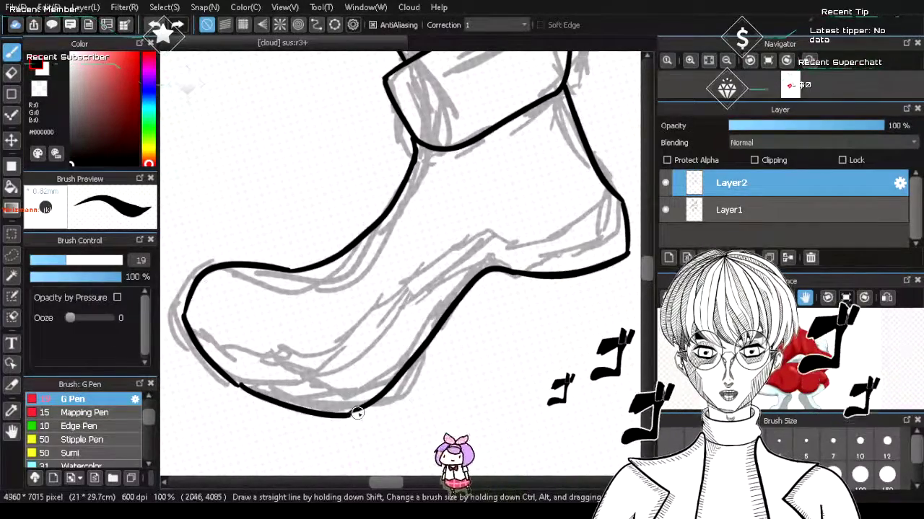
- Close the foot outline with a curved stroke under the toes, redrawing it until it joins the toe and arch lines
key("ctrl+z")
mouse_move(239, 389)
left_mouse_down()
mouse_move(330, 410)
mouse_move(356, 413)
left_mouse_up()
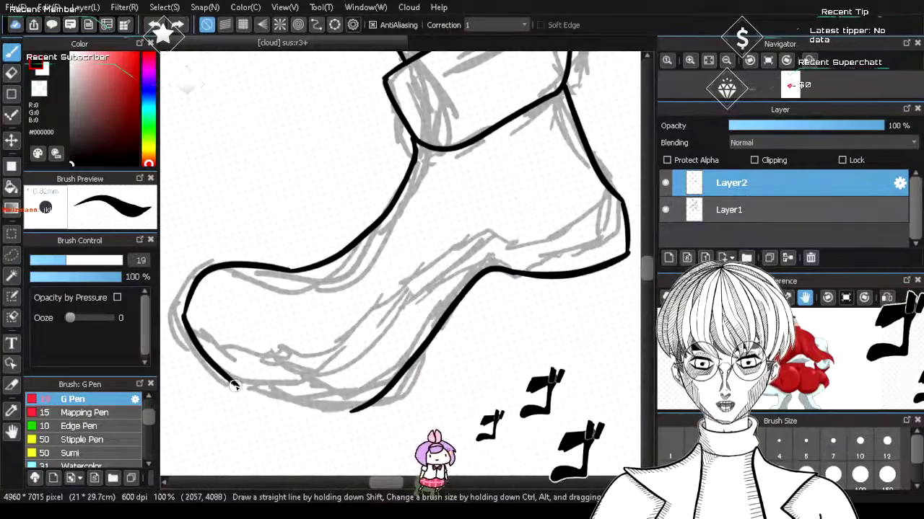
left_click_drag(234, 386, 354, 410)
key("ctrl+z")
left_click_drag(232, 384, 364, 408)
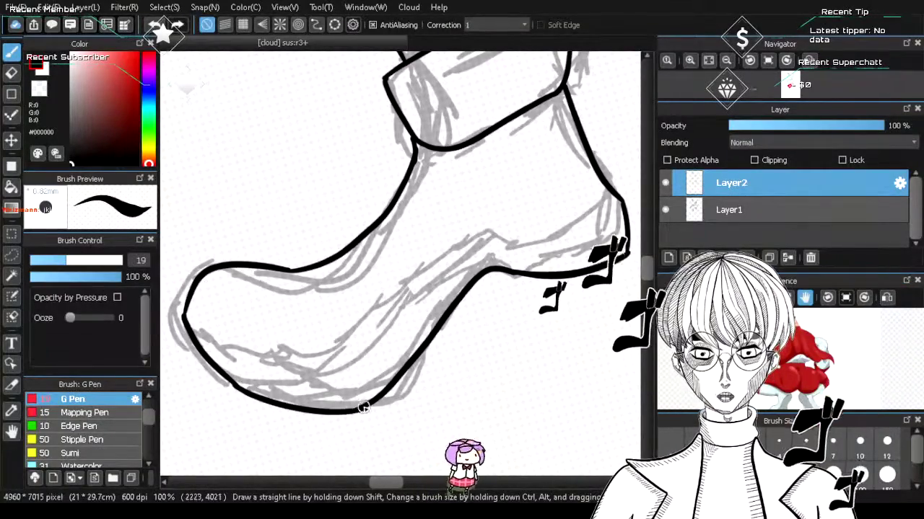
key("ctrl+z")
left_click_drag(226, 381, 352, 414)
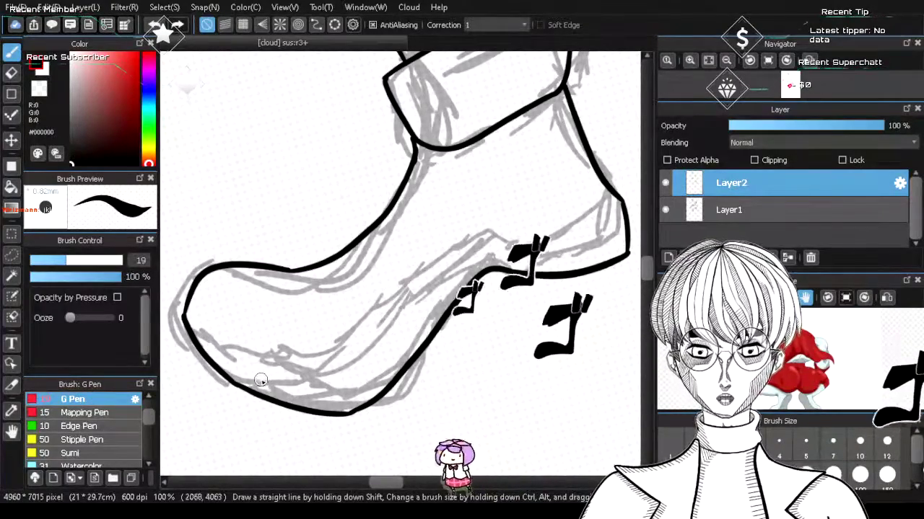
- Erase the kink in the outline at the toe tip and redraw that section as a smooth rounded curve
key("e")
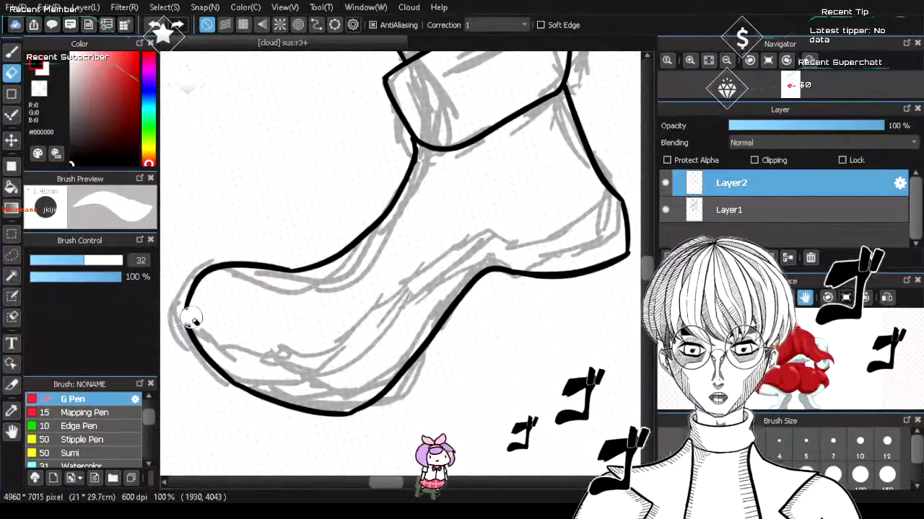
left_click(186, 318)
left_click(11, 53)
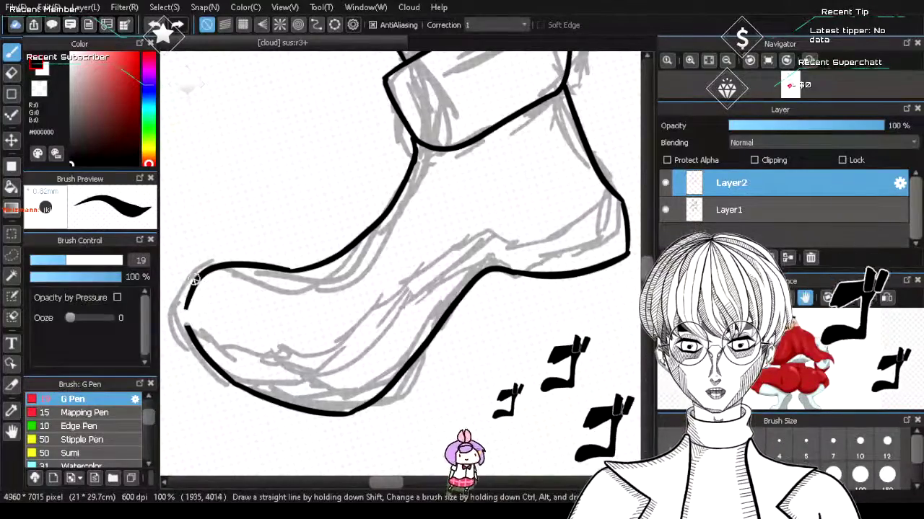
left_click_drag(186, 325, 186, 312)
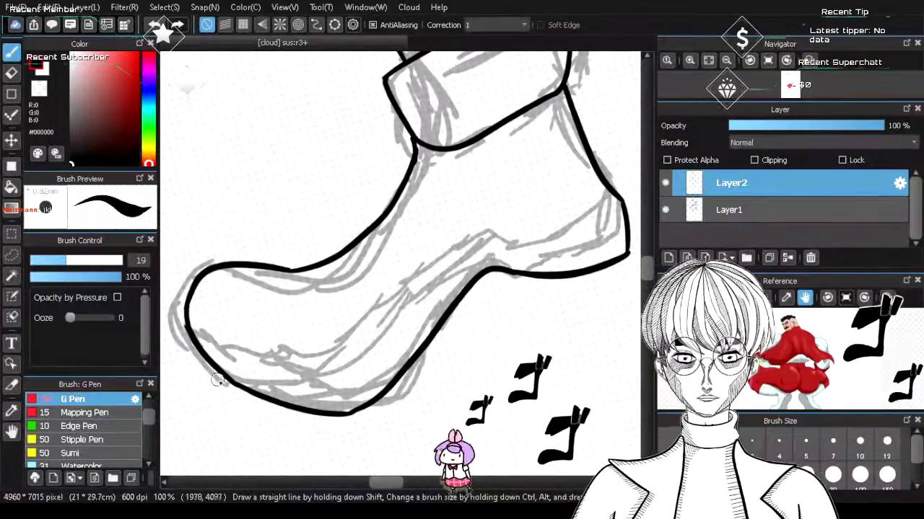
scroll(217, 381, "up", 4)
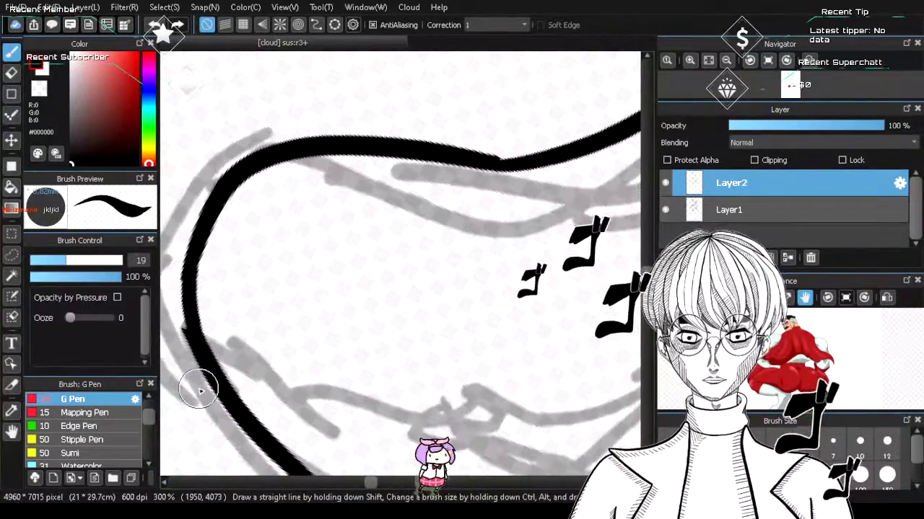
key("e")
mouse_move(242, 325)
left_mouse_down()
mouse_move(199, 329)
mouse_move(185, 299)
left_mouse_up()
key("b")
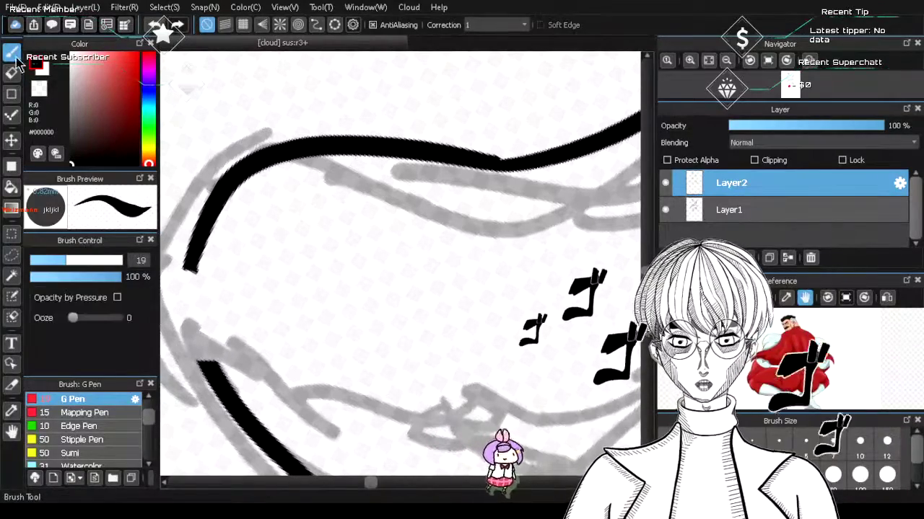
key("ctrl+z")
mouse_move(194, 265)
left_mouse_down()
mouse_move(222, 383)
mouse_move(206, 334)
mouse_move(230, 384)
left_mouse_up()
key("ctrl+z")
key("ctrl+z")
left_click_drag(195, 267, 241, 410)
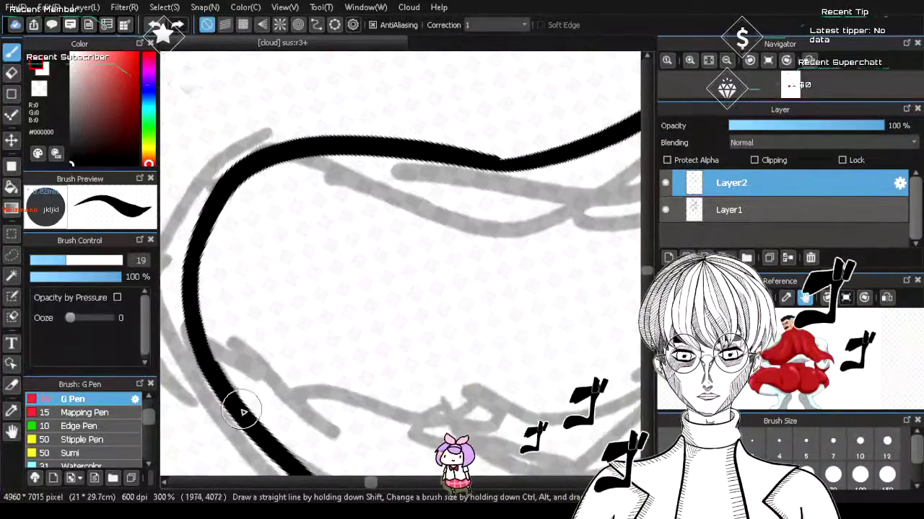
- Erase the rough joint between the instep and toe lines and redraw it as one smooth connection
scroll(336, 332, "down", 2)
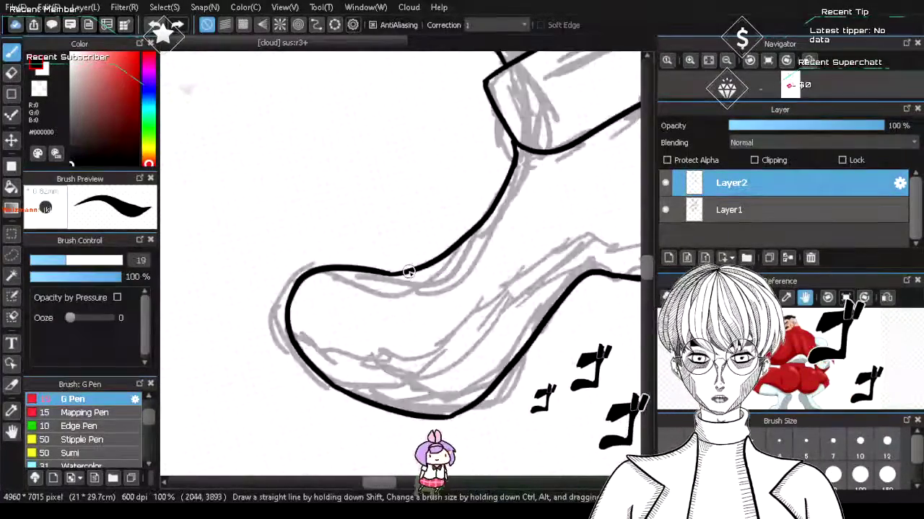
scroll(408, 272, "up", 1)
key("e")
left_click(364, 269)
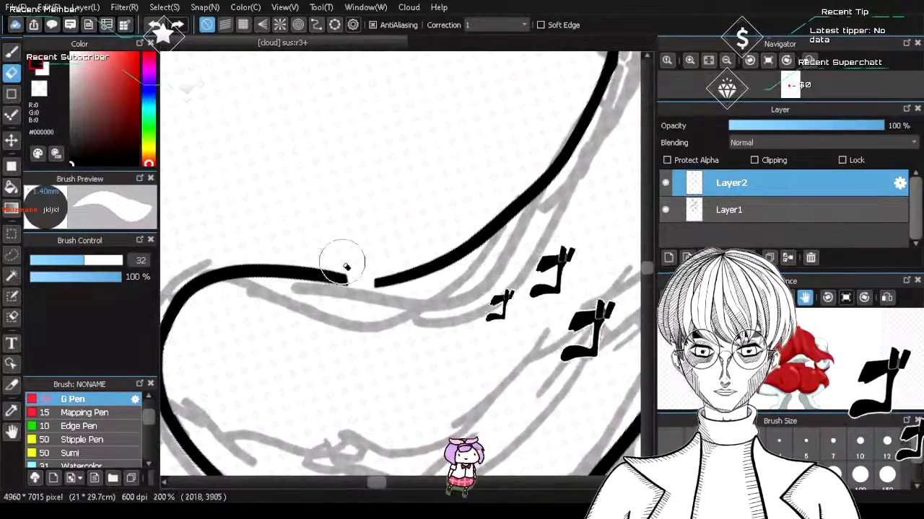
key("b")
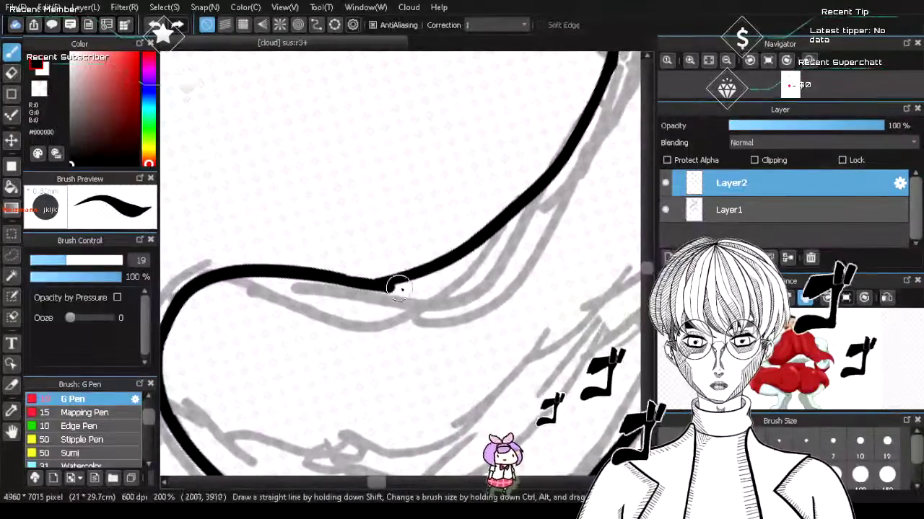
left_click_drag(329, 277, 381, 282)
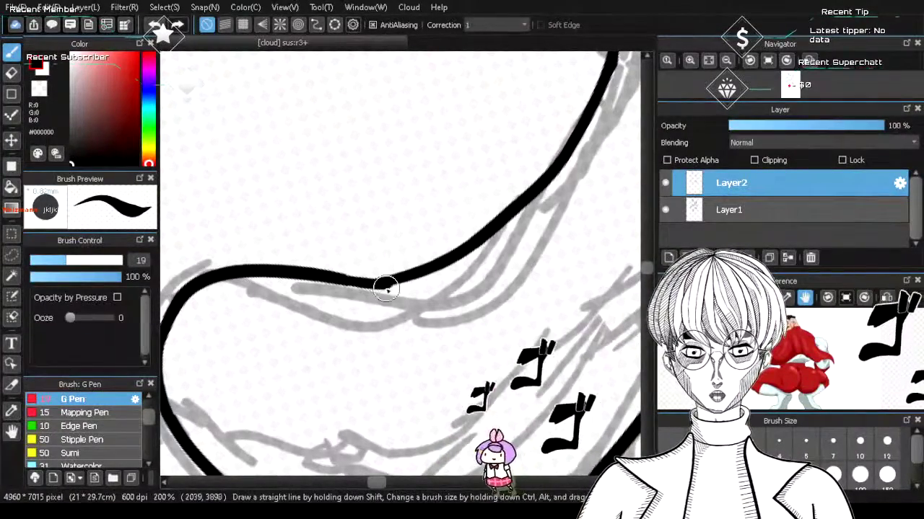
key("ctrl+z")
mouse_move(325, 275)
left_mouse_down()
mouse_move(386, 290)
mouse_move(371, 283)
left_mouse_up()
key("ctrl+z")
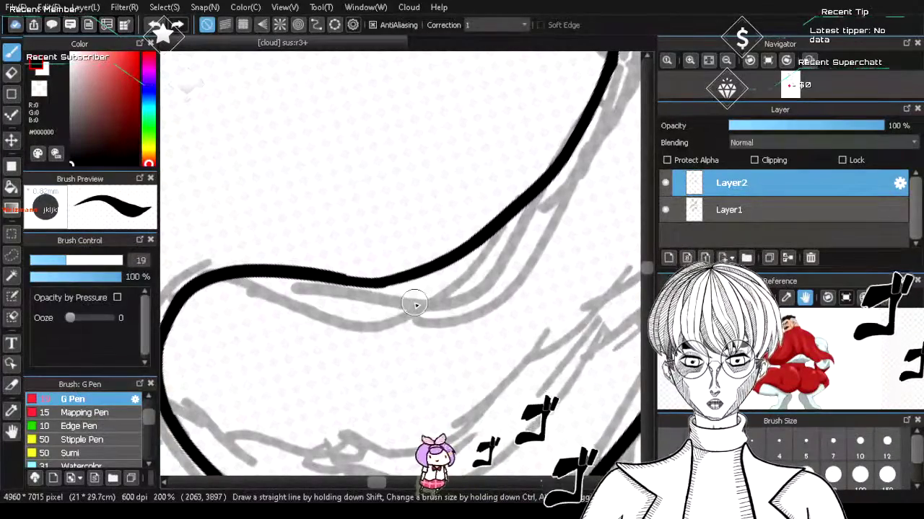
scroll(415, 303, "down", 5)
scroll(549, 299, "up", 4)
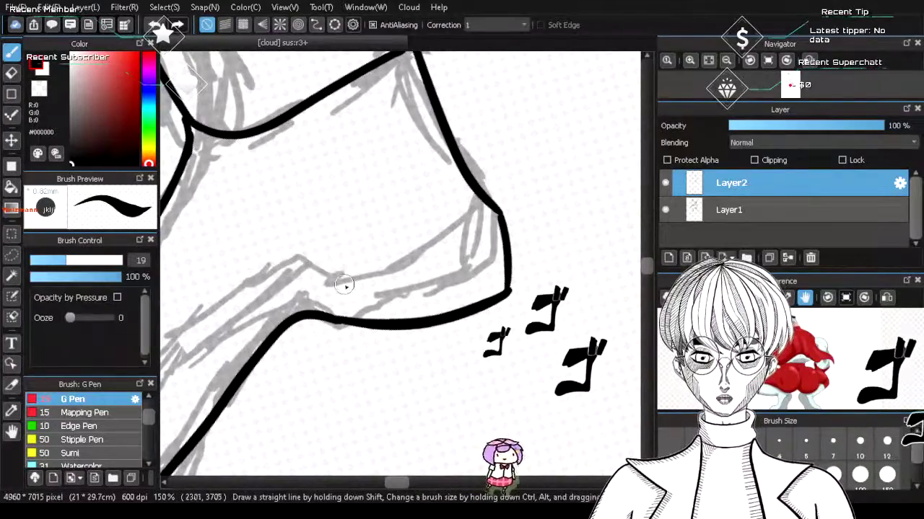
mouse_move(326, 278)
left_mouse_down()
mouse_move(480, 221)
mouse_move(487, 227)
mouse_move(496, 216)
mouse_move(474, 228)
mouse_move(500, 210)
mouse_move(471, 226)
mouse_move(500, 208)
mouse_move(486, 225)
mouse_move(469, 228)
mouse_move(500, 215)
mouse_move(370, 262)
left_mouse_up()
key("ctrl+z")
key("ctrl+z")
key("ctrl+z")
key("ctrl+z")
key("ctrl+z")
key("ctrl+z")
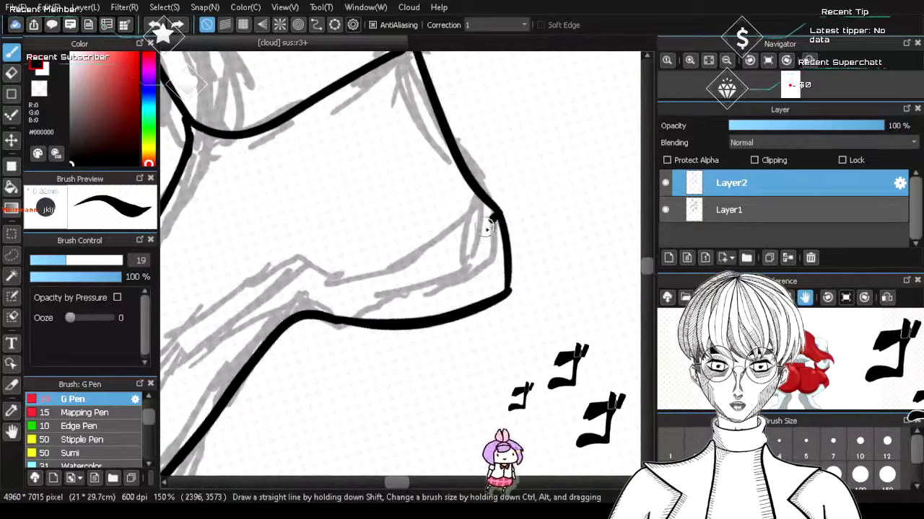
- Ink the sole's upper edge from the back of the heel down into the arch, redrawing the arch end until it joins smoothly
left_click_drag(498, 216, 365, 288)
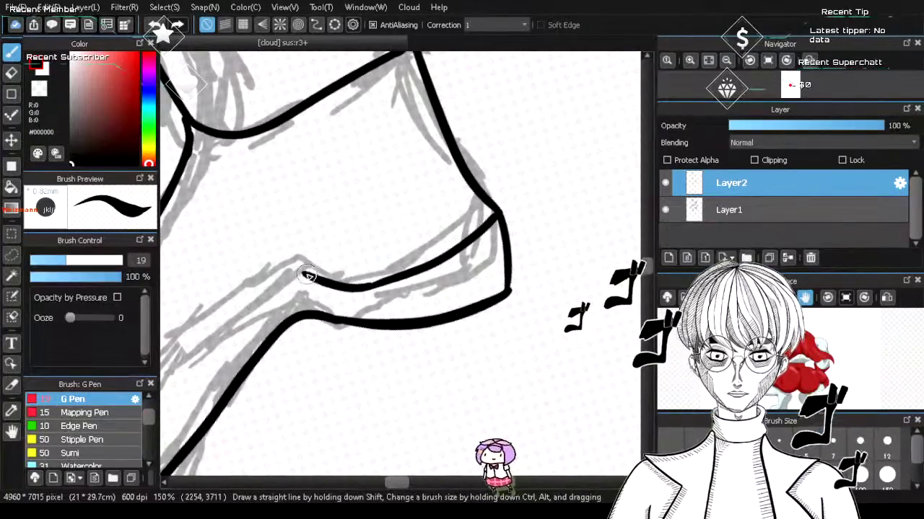
mouse_move(364, 287)
left_mouse_down()
mouse_move(306, 265)
mouse_move(369, 287)
left_mouse_up()
key("ctrl+z")
key("ctrl+z")
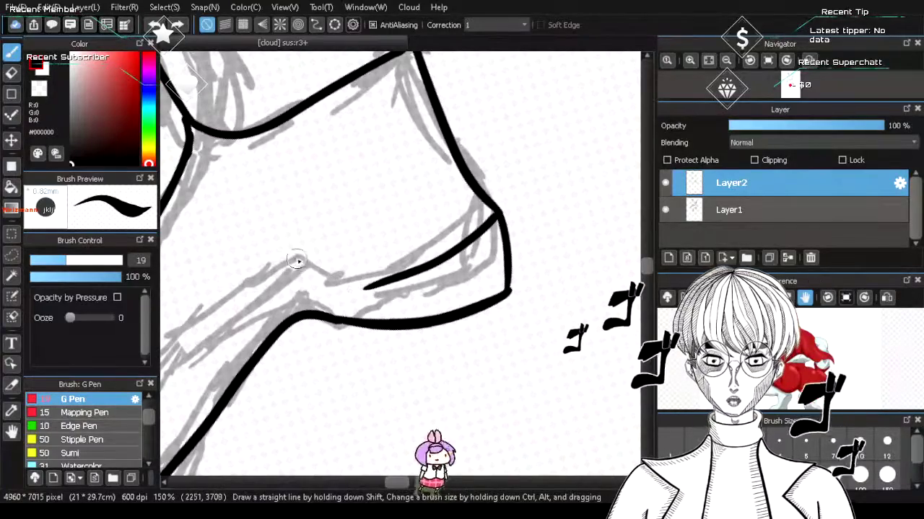
left_click_drag(296, 261, 365, 288)
key("ctrl+z")
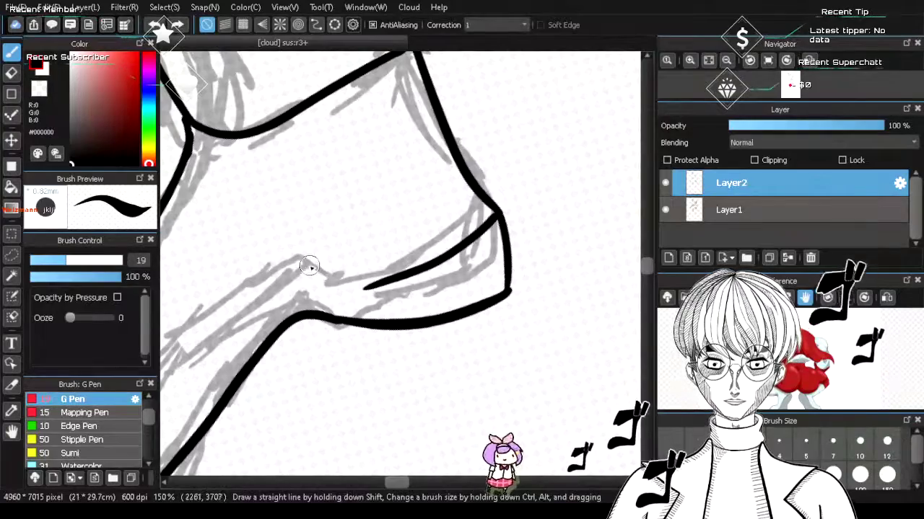
key("ctrl+z")
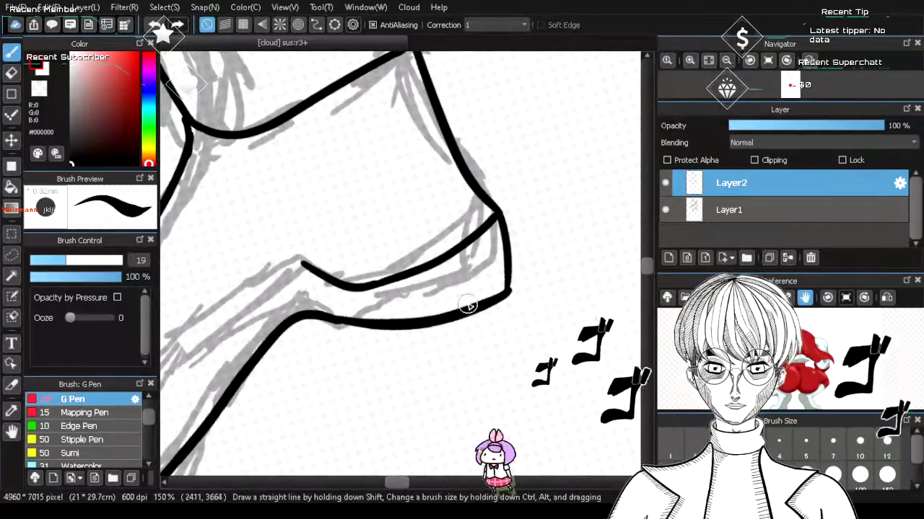
- Erase the sharp lower corner of the heel and redraw it as a rounded curve
key("e")
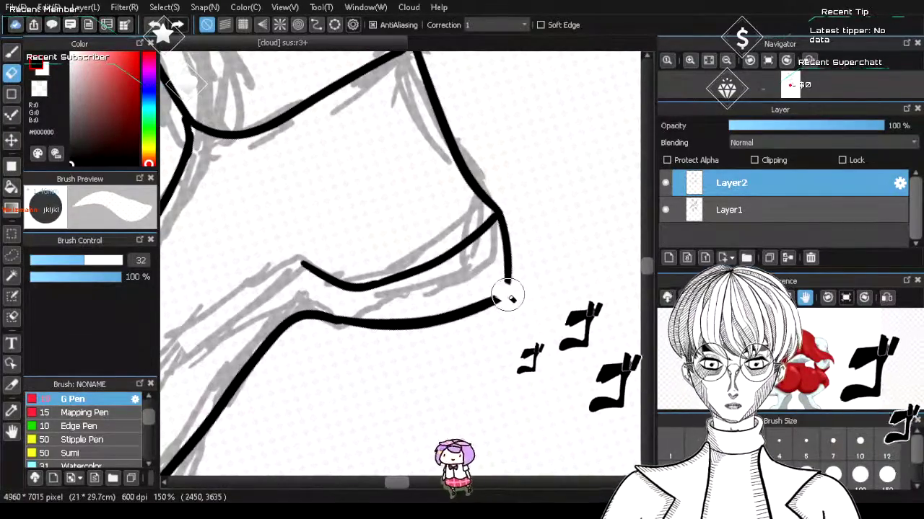
key("b")
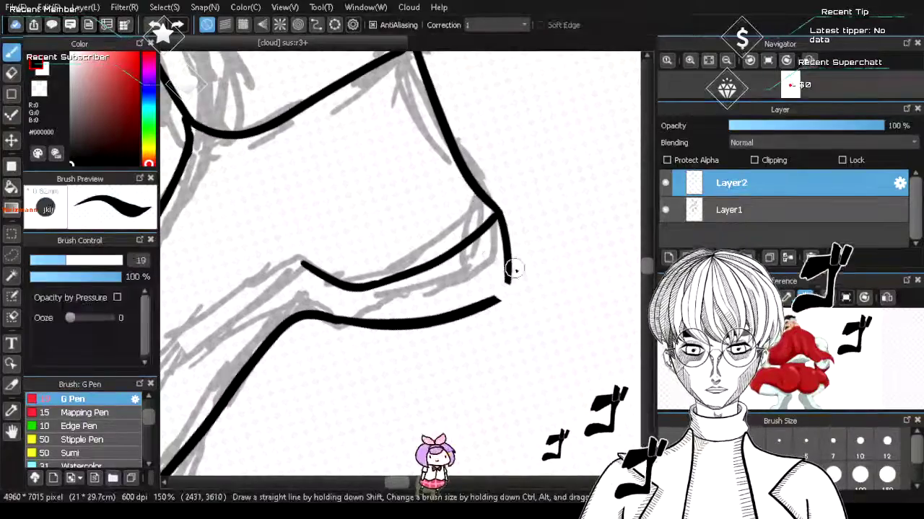
left_click_drag(508, 278, 497, 299)
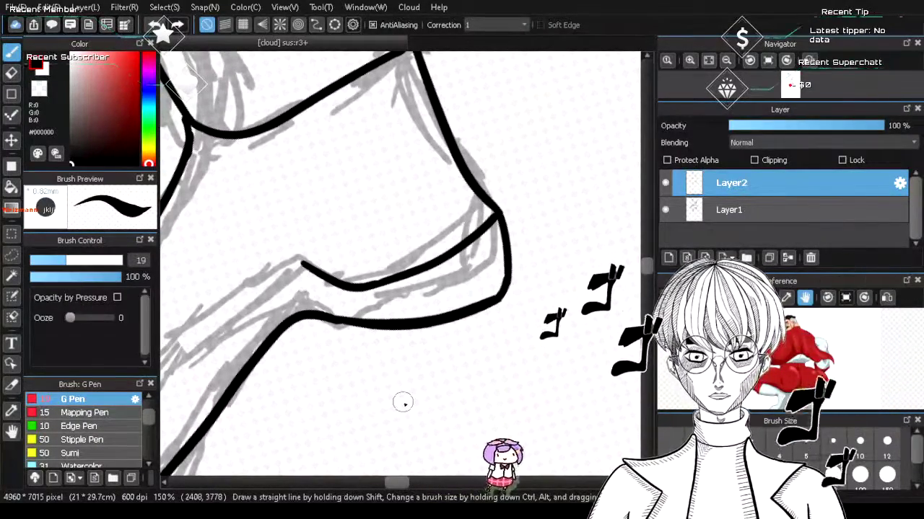
- Reset the drawing color to black and continue the sole's upper edge from the arch down to the foot's outer outline
right_click(348, 418)
scroll(347, 420, "down", 3)
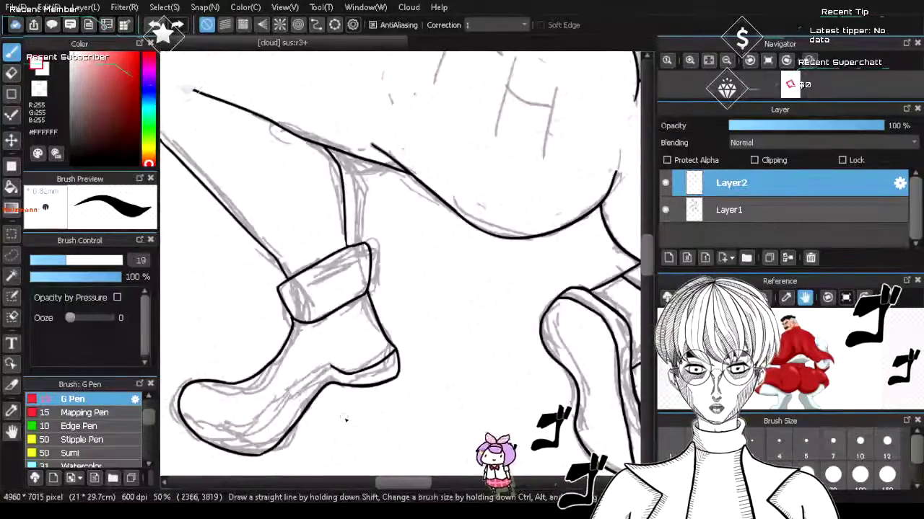
scroll(310, 445, "up", 2)
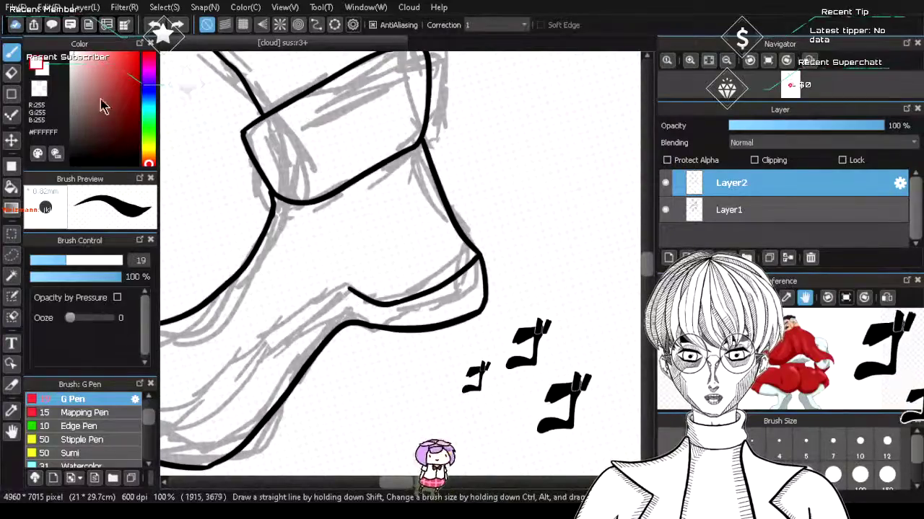
left_click(71, 164)
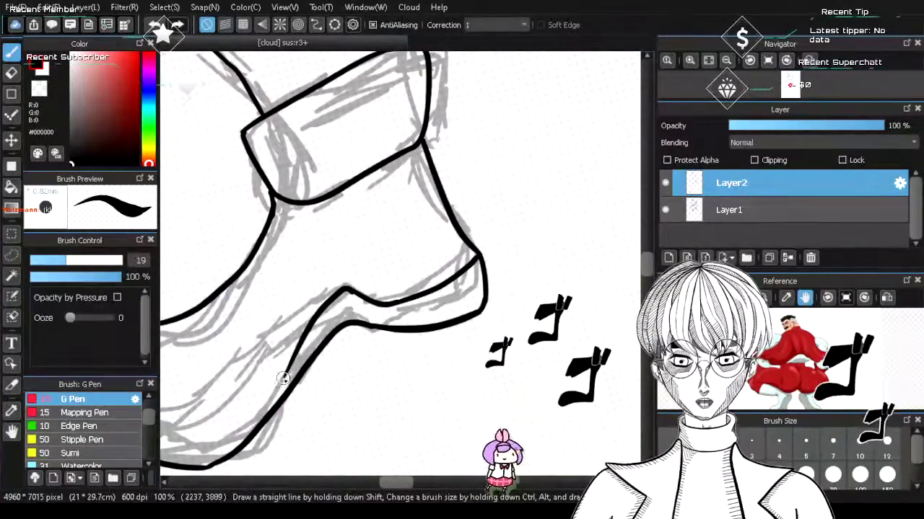
left_click_drag(287, 366, 252, 437)
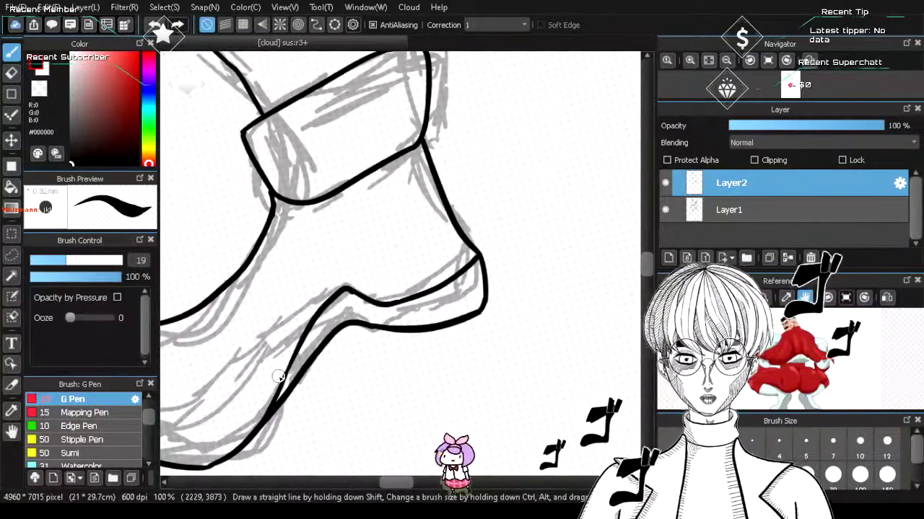
- Ink the sole's edge line along the underside of the same foot, from the toe tip to the ball
scroll(279, 376, "down", 4)
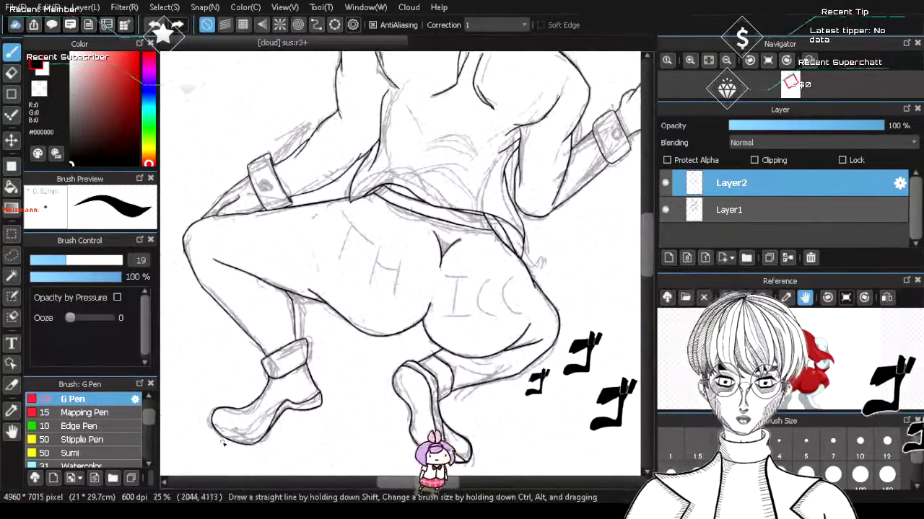
scroll(222, 443, "up", 1)
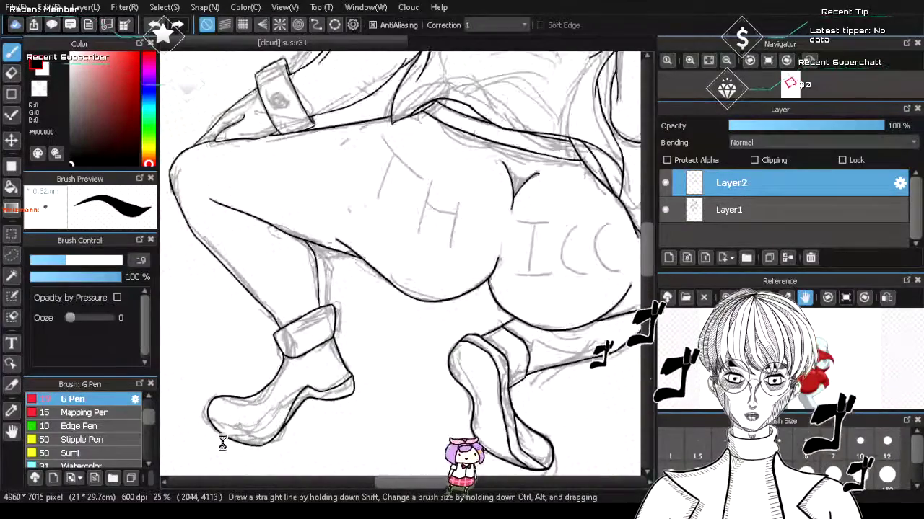
scroll(222, 443, "up", 1)
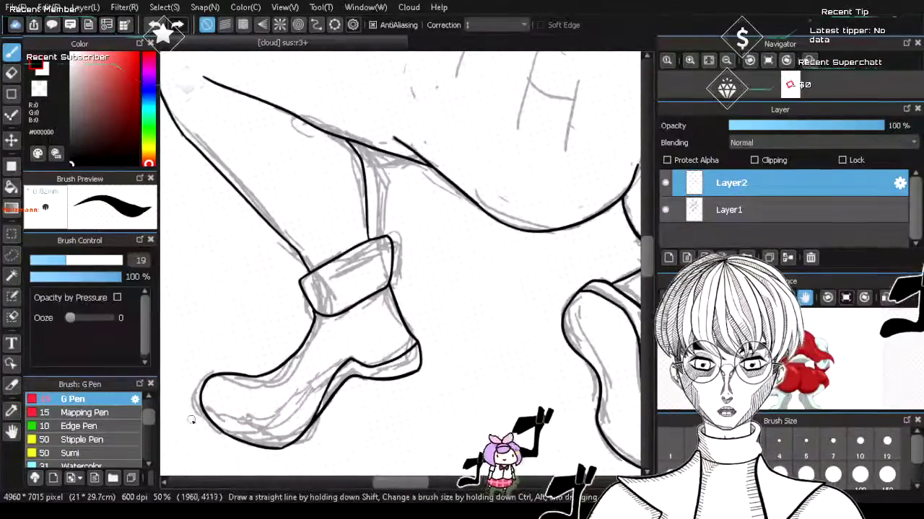
left_click_drag(211, 377, 233, 435)
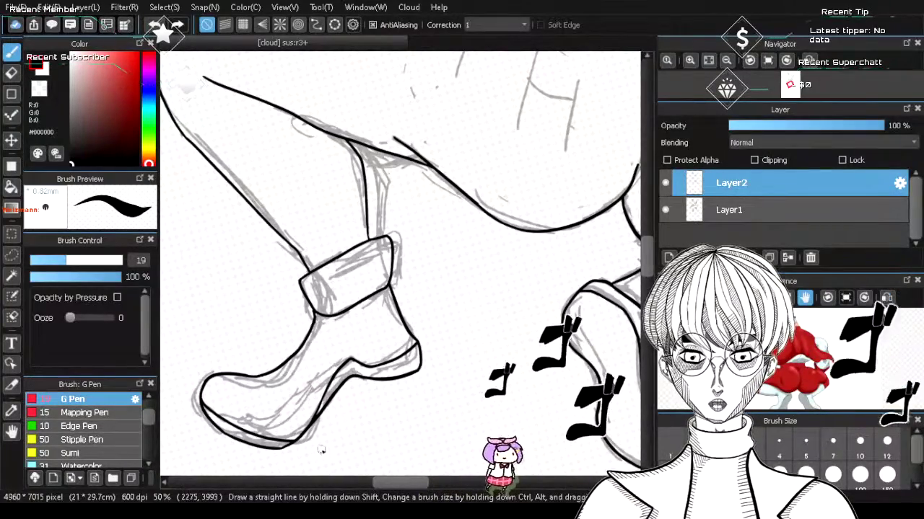
- Ink a row of short parallel tread lines across the sole of the other foot, from heel to toe
scroll(334, 455, "down", 5)
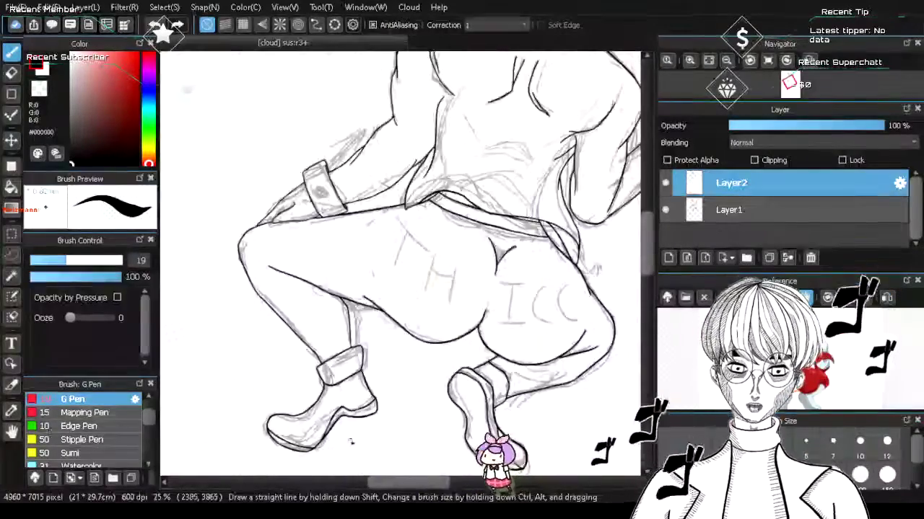
scroll(363, 436, "up", 4)
scroll(433, 390, "down", 4)
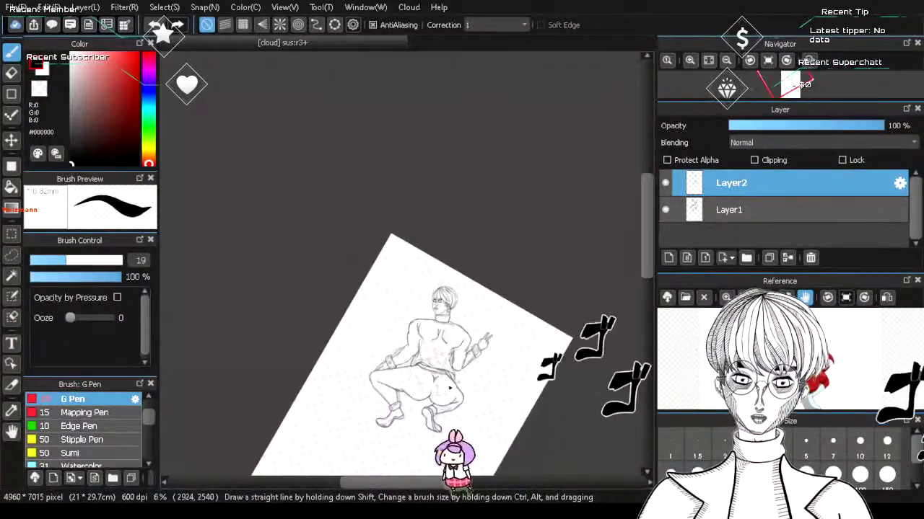
scroll(495, 341, "up", 4)
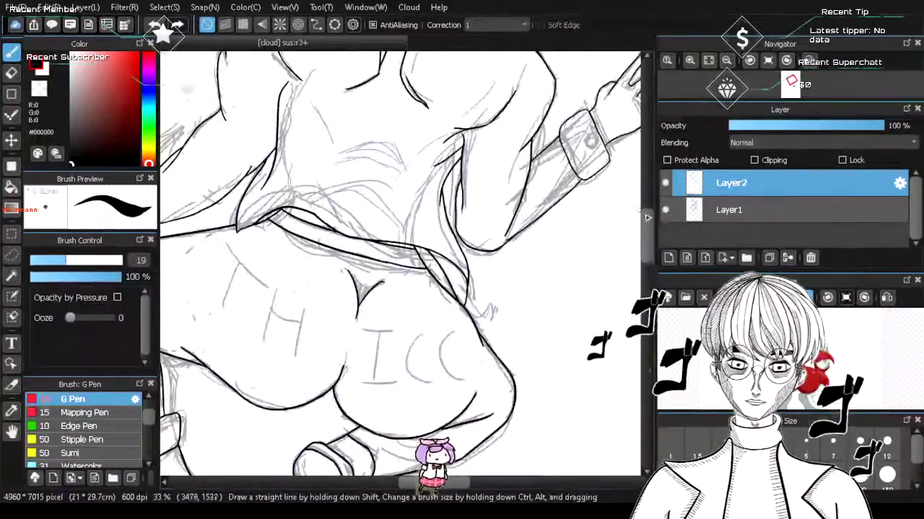
left_click_drag(646, 232, 646, 261)
scroll(332, 246, "up", 2)
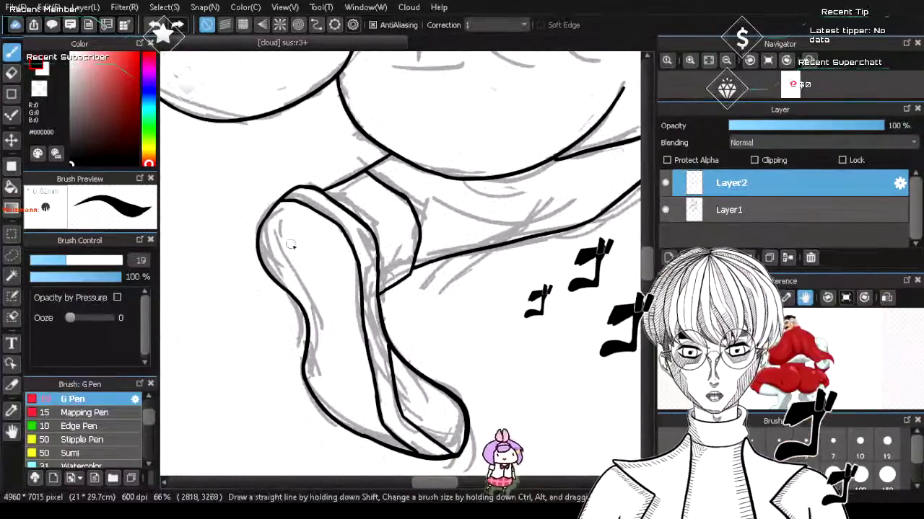
left_click_drag(277, 240, 344, 268)
mouse_move(284, 267)
left_mouse_down()
mouse_move(337, 294)
mouse_move(355, 393)
left_mouse_up()
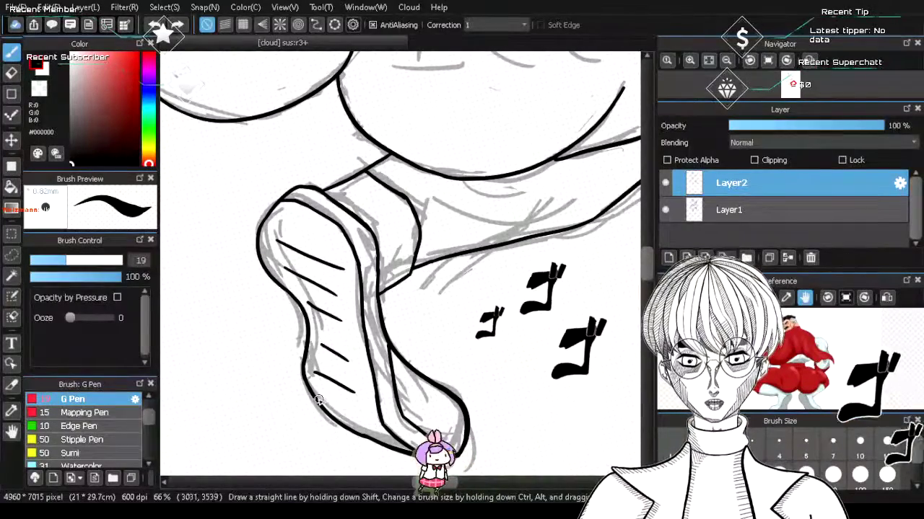
key("ctrl+z")
mouse_move(329, 401)
left_mouse_down()
mouse_move(376, 424)
mouse_move(376, 436)
mouse_move(364, 433)
mouse_move(387, 439)
left_mouse_up()
- Ink the curved fold lines on the lower back above the waistband, redrawing the upper arc
scroll(402, 455, "down", 5)
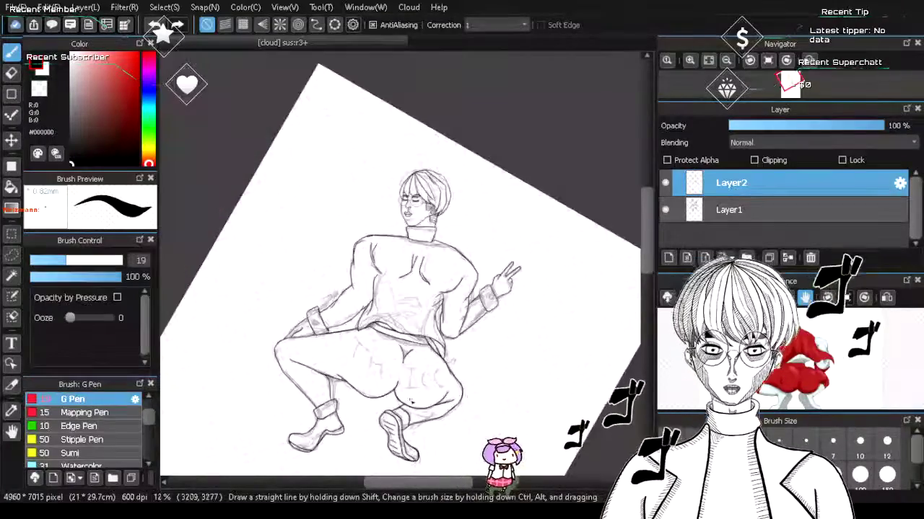
scroll(430, 281, "up", 3)
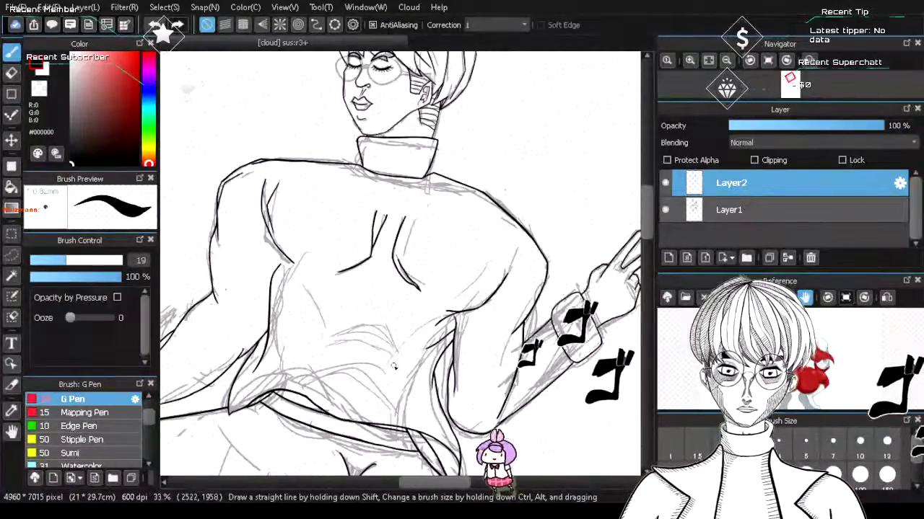
left_click_drag(325, 340, 372, 324)
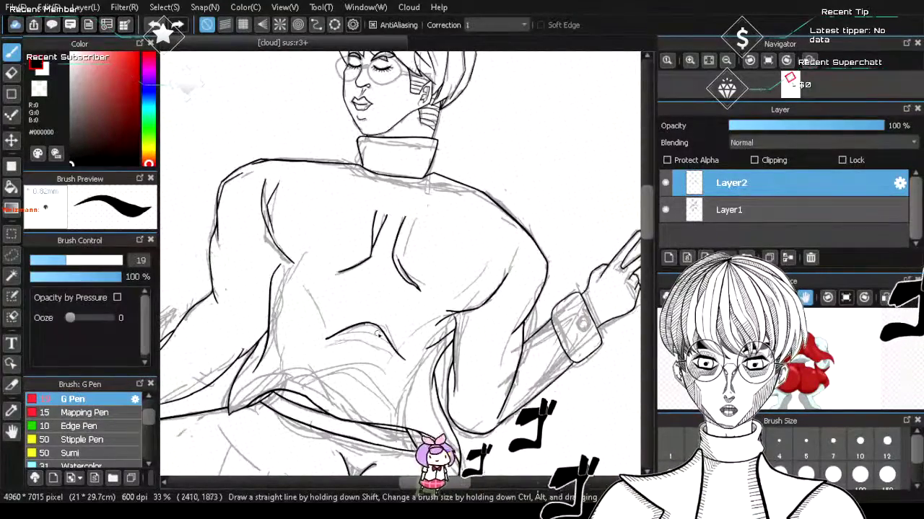
left_click_drag(365, 323, 396, 352)
left_click_drag(368, 323, 396, 352)
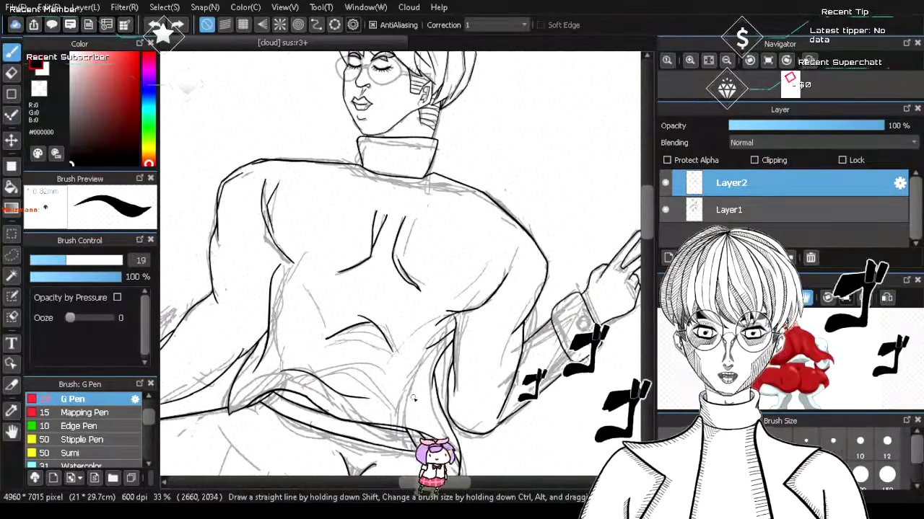
- Rotate the canvas back upright and hide the sketch on Layer1 to check the line art on its own
scroll(415, 399, "down", 1)
scroll(414, 399, "down", 2)
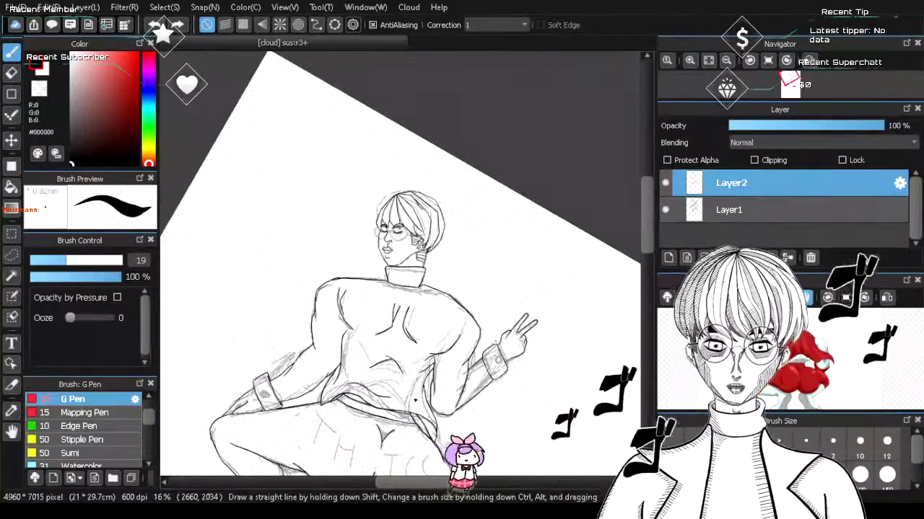
scroll(415, 399, "down", 2)
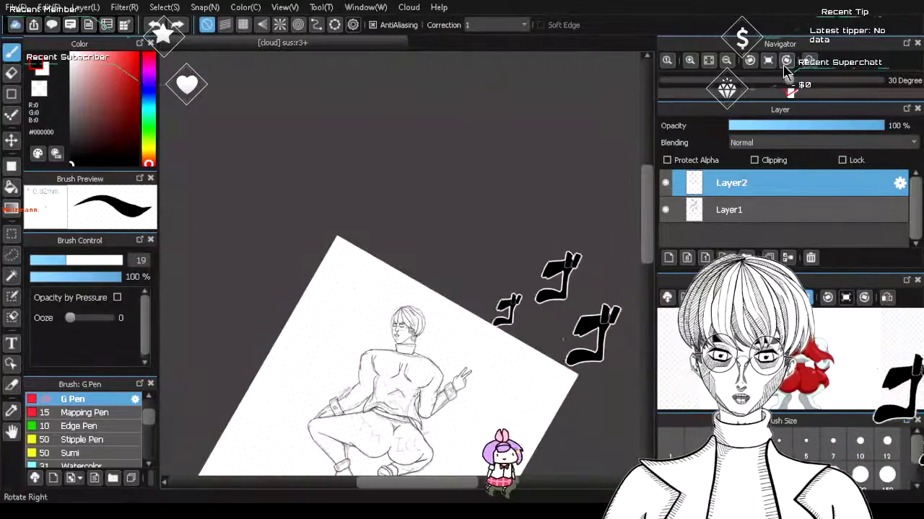
left_click(751, 63)
scroll(535, 323, "up", 2)
scroll(501, 376, "down", 2)
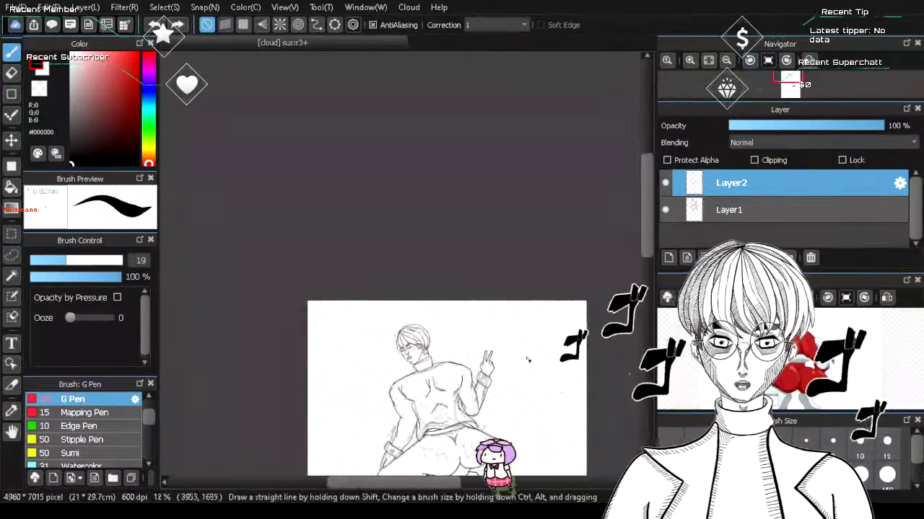
left_click_drag(644, 208, 641, 266)
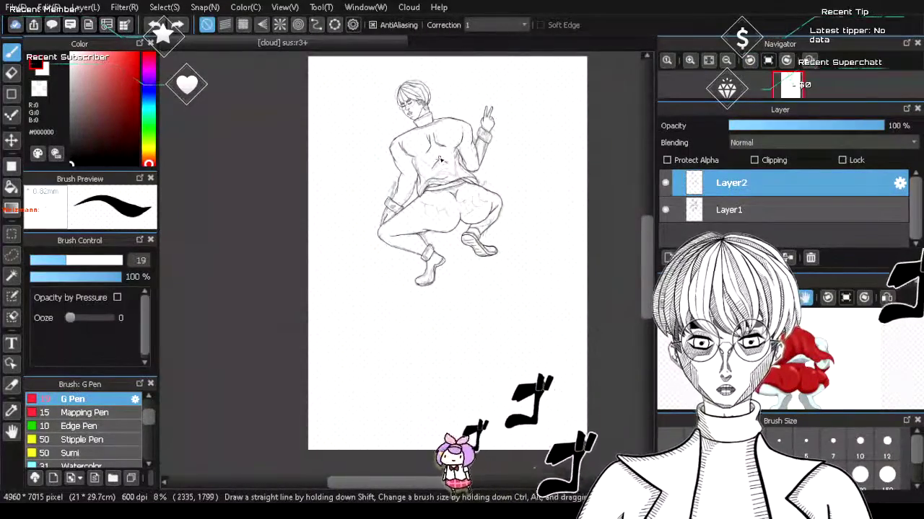
scroll(438, 166, "up", 2)
left_click(665, 209)
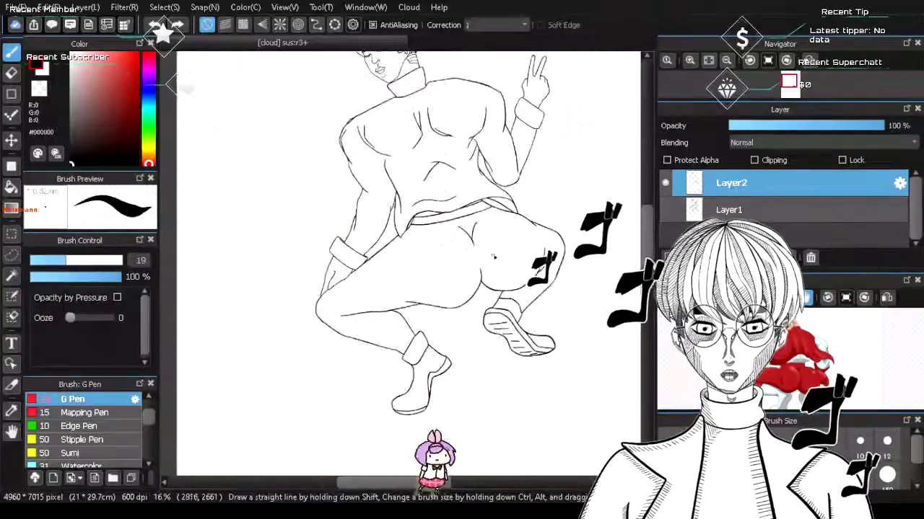
scroll(476, 167, "down", 2)
scroll(476, 168, "up", 3)
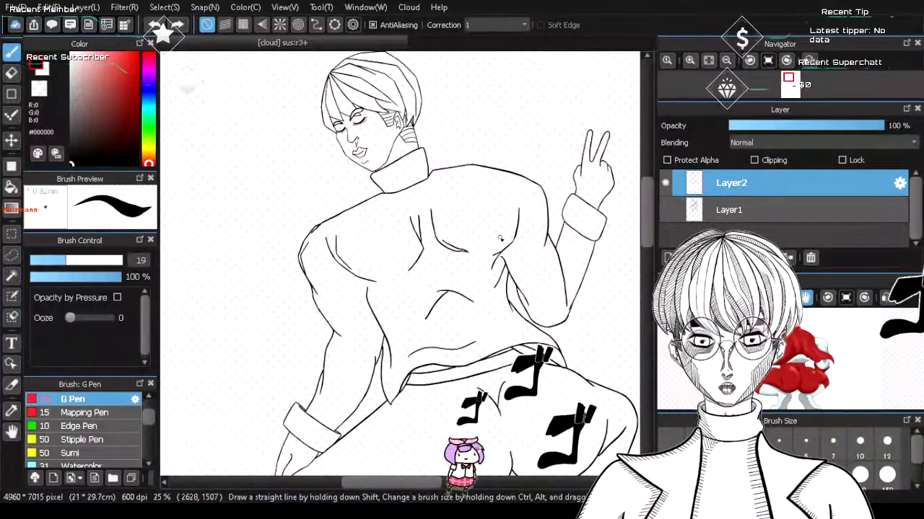
scroll(503, 258, "down", 2)
scroll(520, 274, "up", 1)
scroll(563, 303, "down", 2)
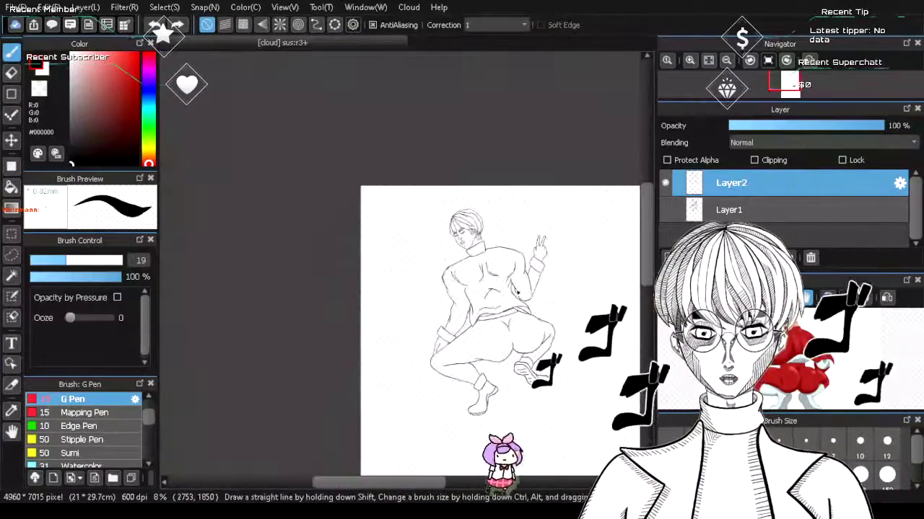
scroll(591, 332, "up", 1)
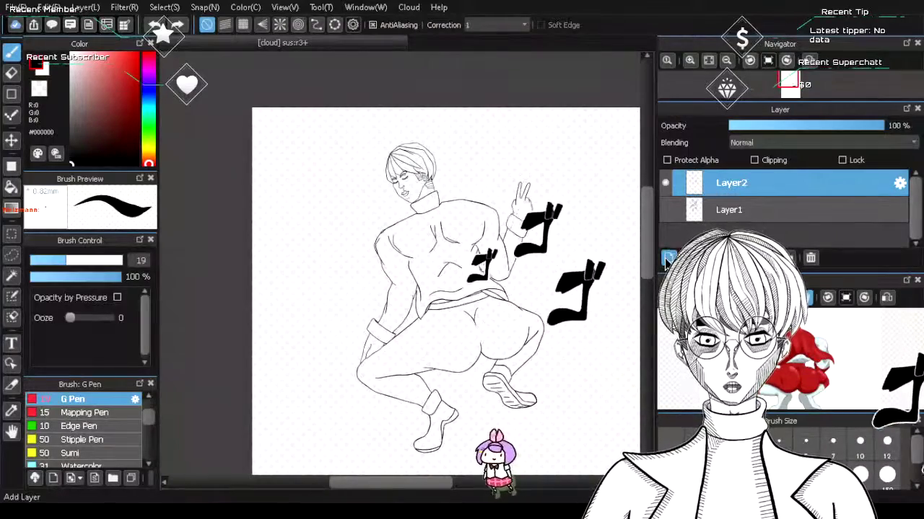
- Add a new layer above the line art on Layer2 and set up the Bucket tool with white
left_click(668, 258)
left_click(43, 70)
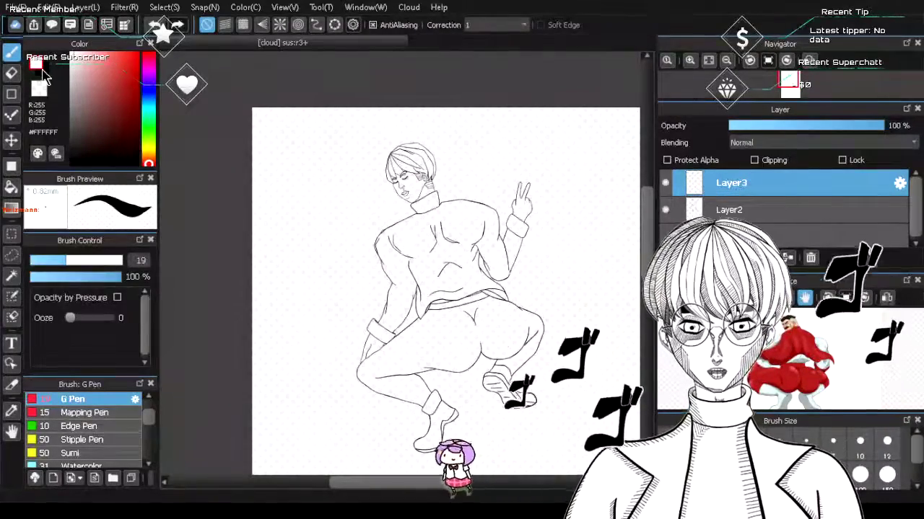
left_click(12, 186)
scroll(429, 202, "up", 3)
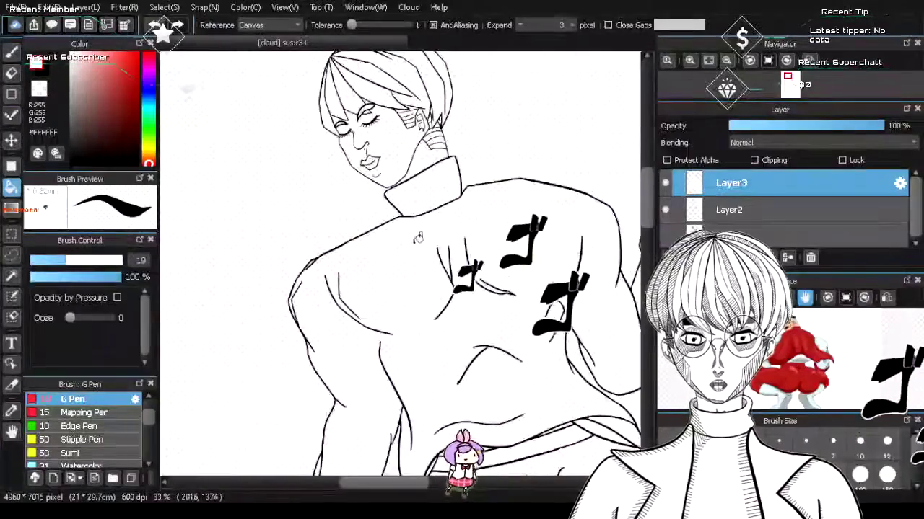
- Clip Layer3 to the line art on Layer2 and try filling the figure's back with white
left_click(755, 208)
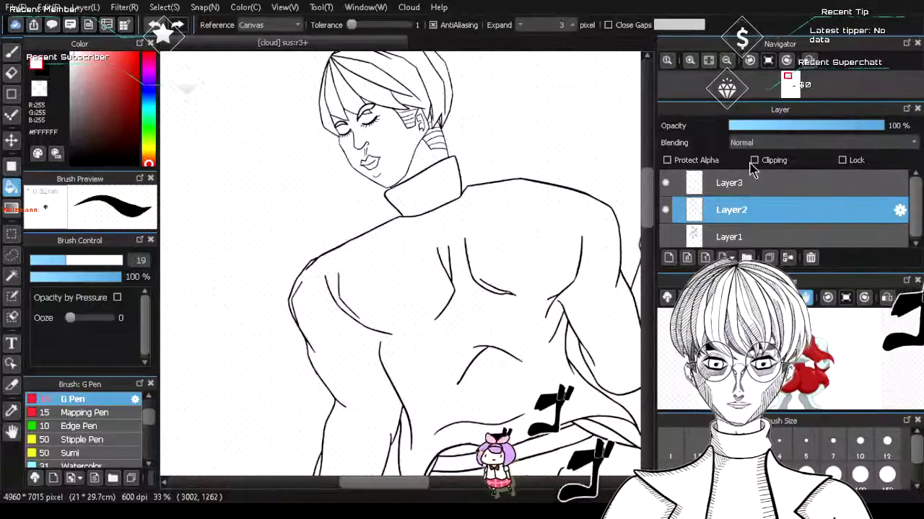
left_click(754, 186)
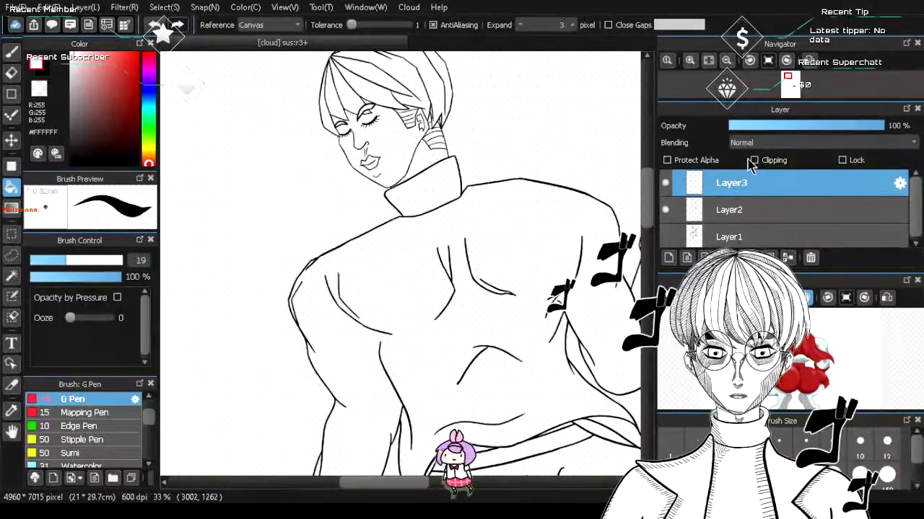
left_click(754, 161)
left_click(418, 255)
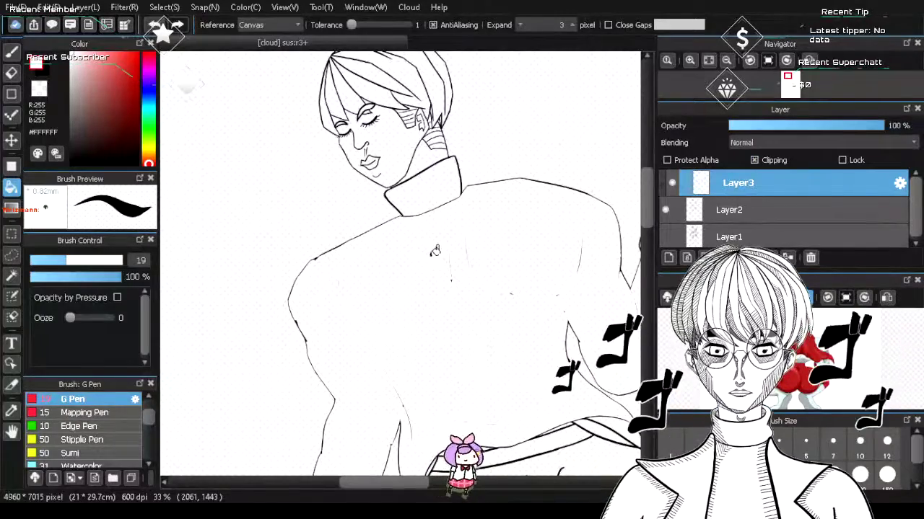
- Move Layer3 beneath the line art on Layer2, with clipping off, and make it the active layer
left_click_drag(734, 184, 723, 220)
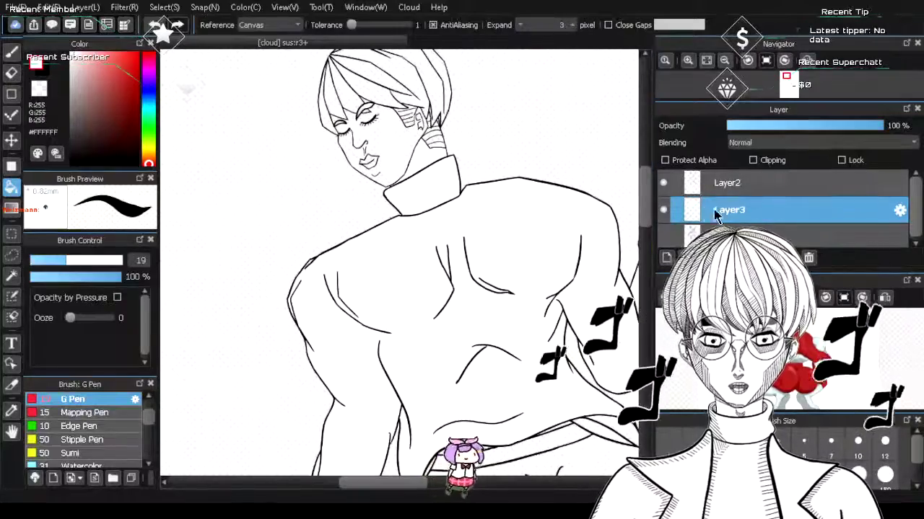
left_click(754, 160)
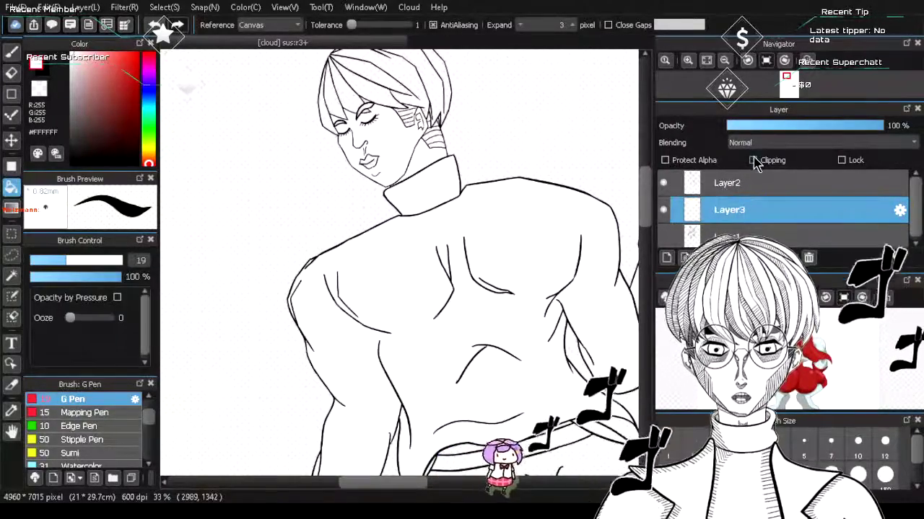
left_click(721, 182)
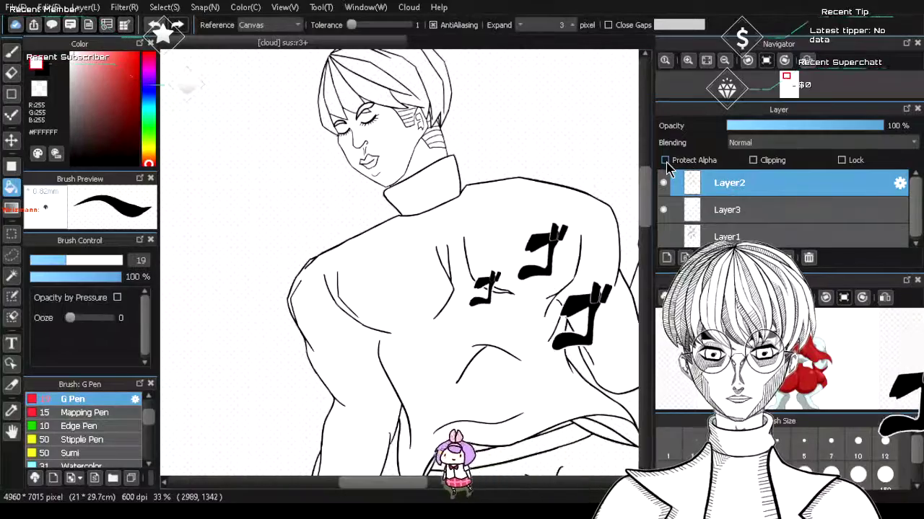
left_click(721, 209)
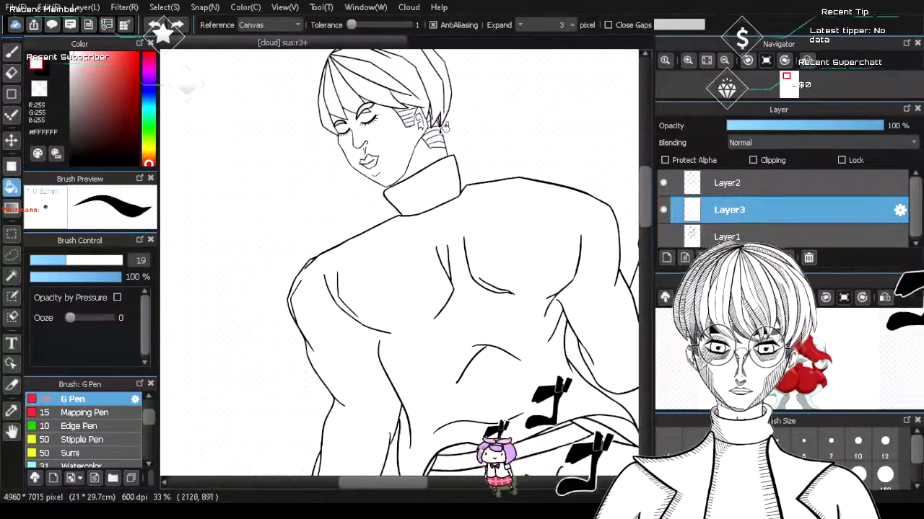
- Fill the trousers, the waistband folds and the sleeve and cuff of the lowered arm with white on Layer3
scroll(551, 283, "down", 5)
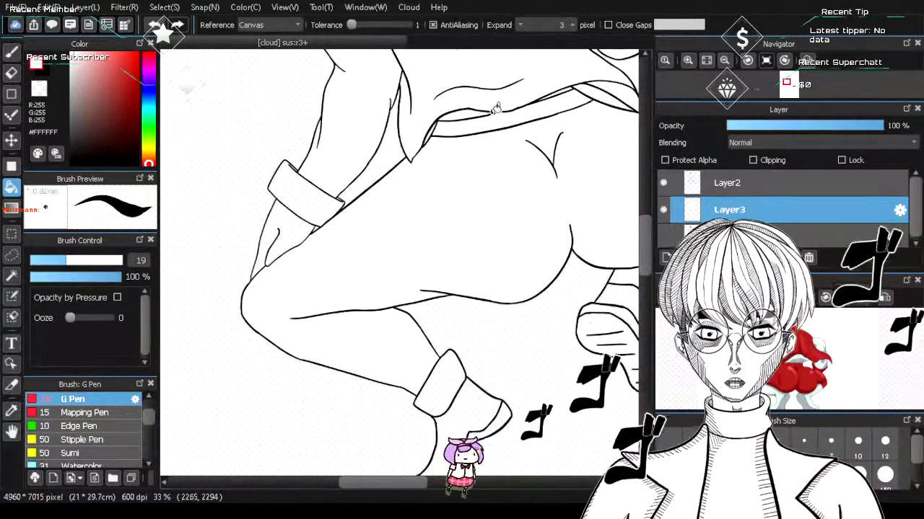
scroll(577, 83, "up", 6)
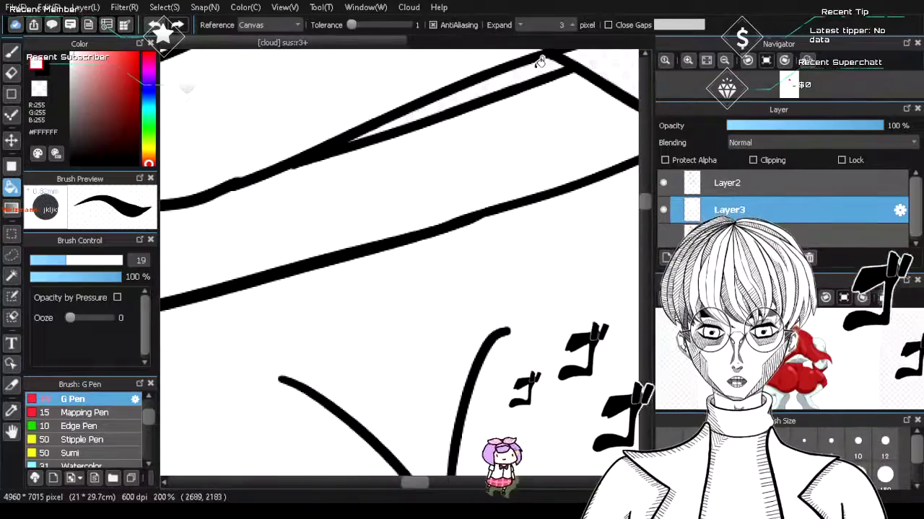
scroll(505, 207, "down", 8)
scroll(370, 313, "up", 2)
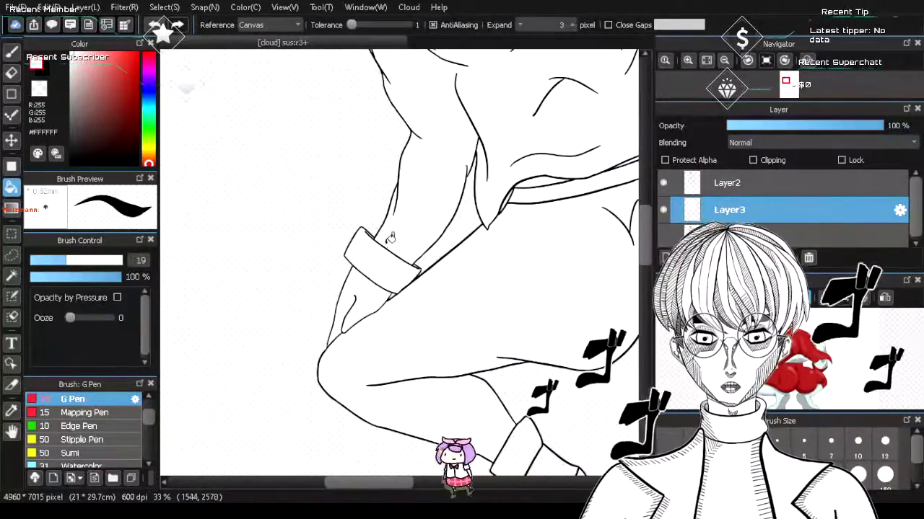
scroll(390, 238, "up", 8)
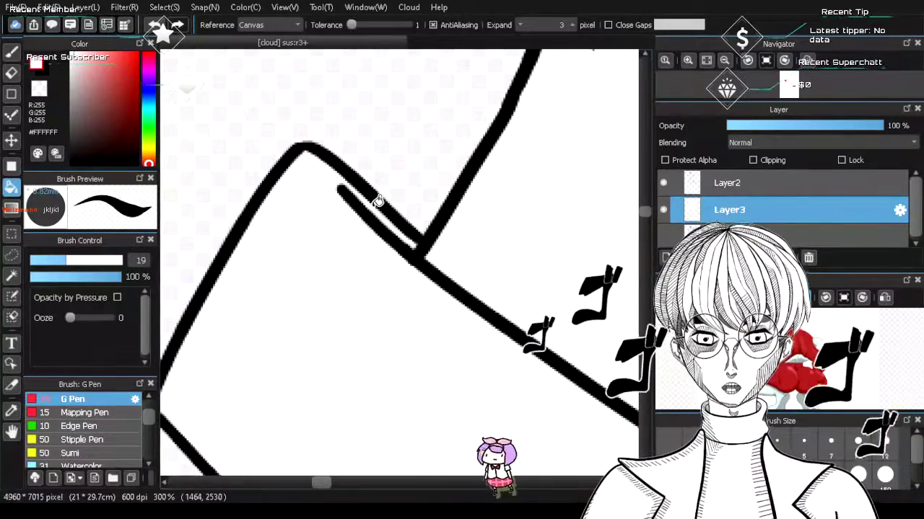
scroll(469, 325, "down", 10)
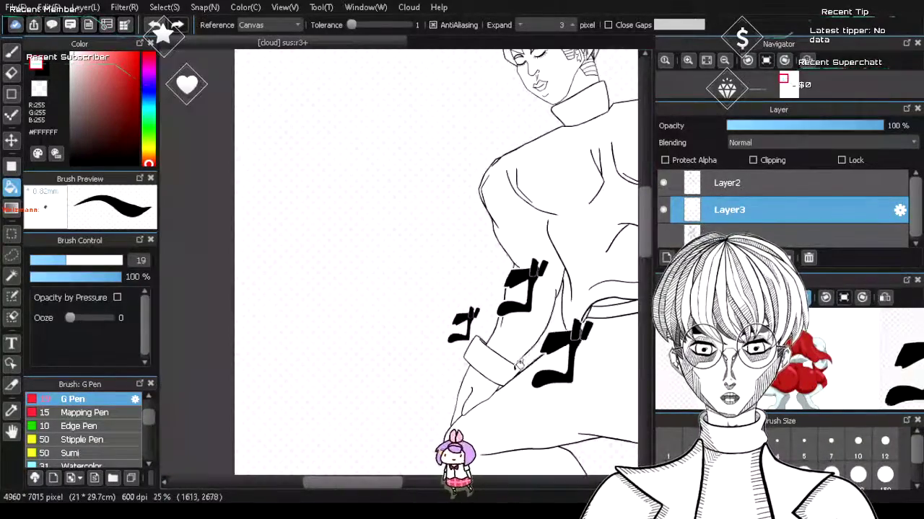
- Fill the front boot with white, including its cuff, heel and narrow sole edge
scroll(565, 413, "up", 8)
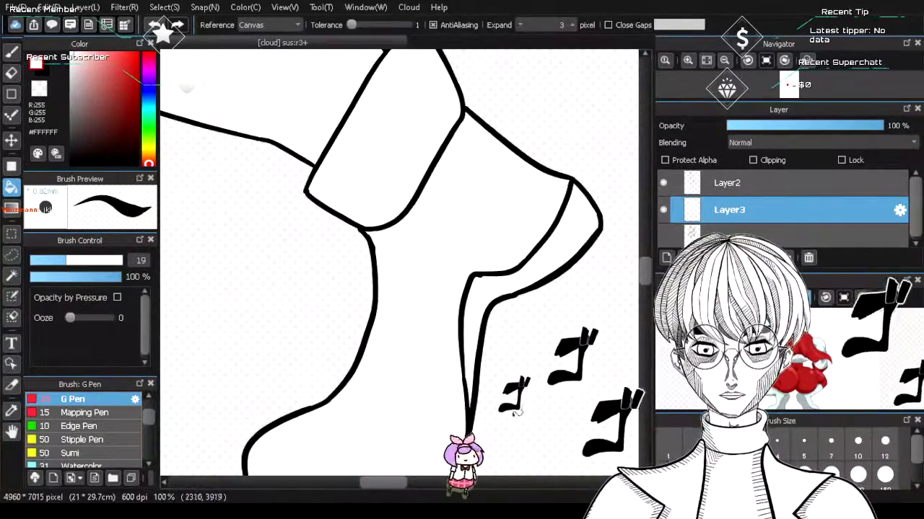
scroll(515, 433, "down", 3)
scroll(485, 462, "up", 2)
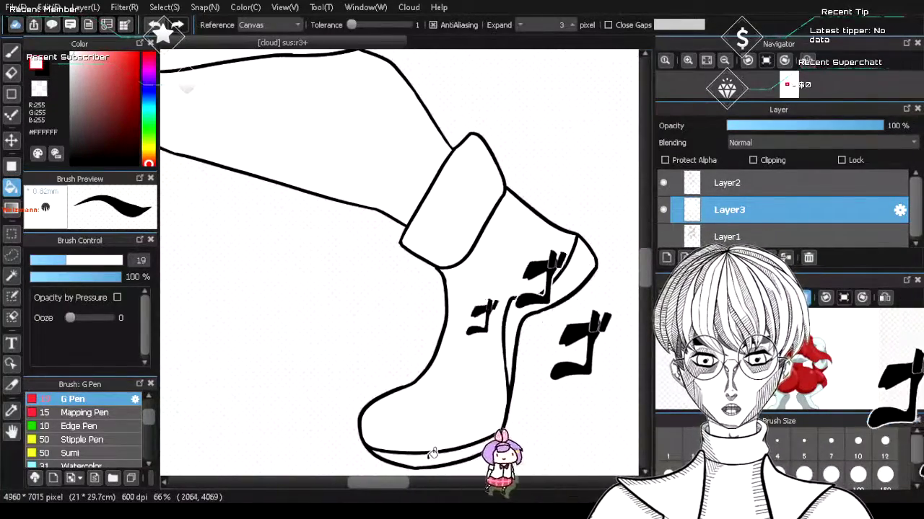
scroll(476, 433, "down", 3)
- Fill the rear shoe with white, covering the treaded sole, its edge strip and the ankle
scroll(540, 289, "up", 3)
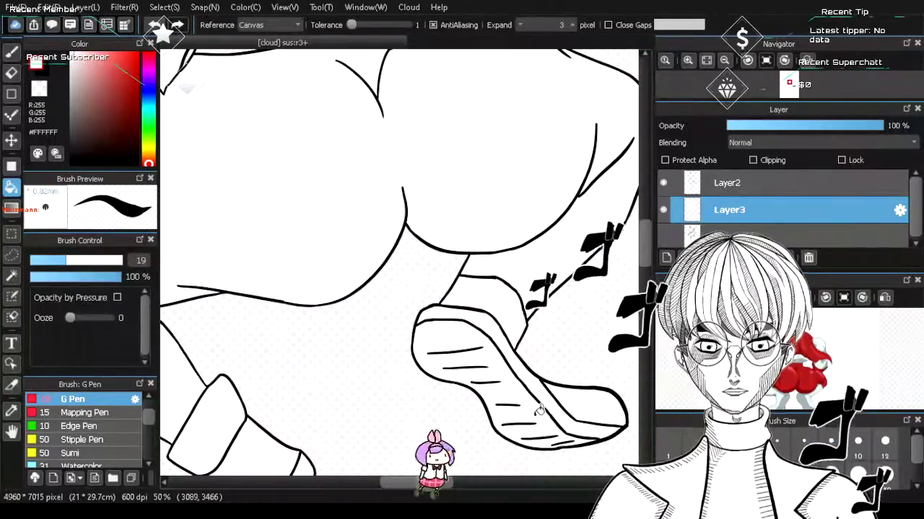
scroll(539, 411, "up", 4)
scroll(541, 412, "down", 1)
scroll(543, 412, "up", 2)
scroll(544, 411, "down", 4)
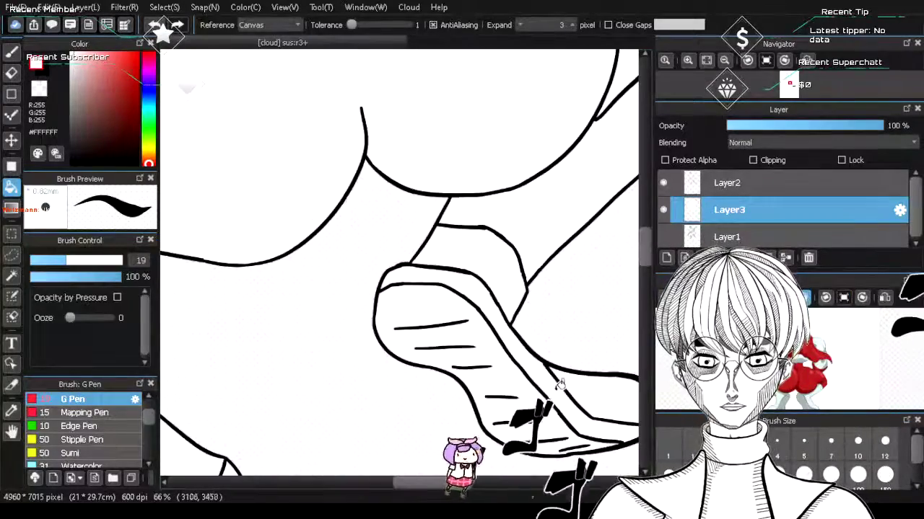
- Fill the raised arm, its cuff and the hand making the peace sign with white
scroll(560, 384, "down", 3)
scroll(580, 108, "up", 3)
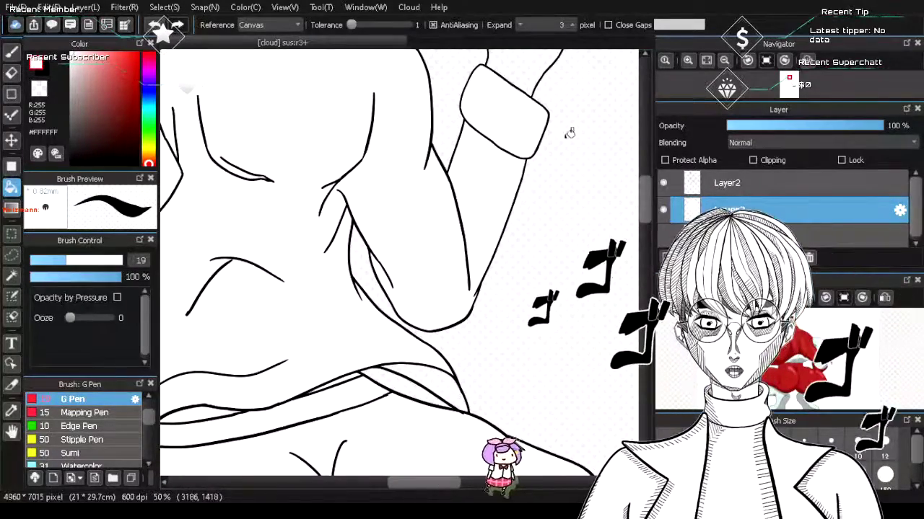
left_click_drag(644, 204, 644, 174)
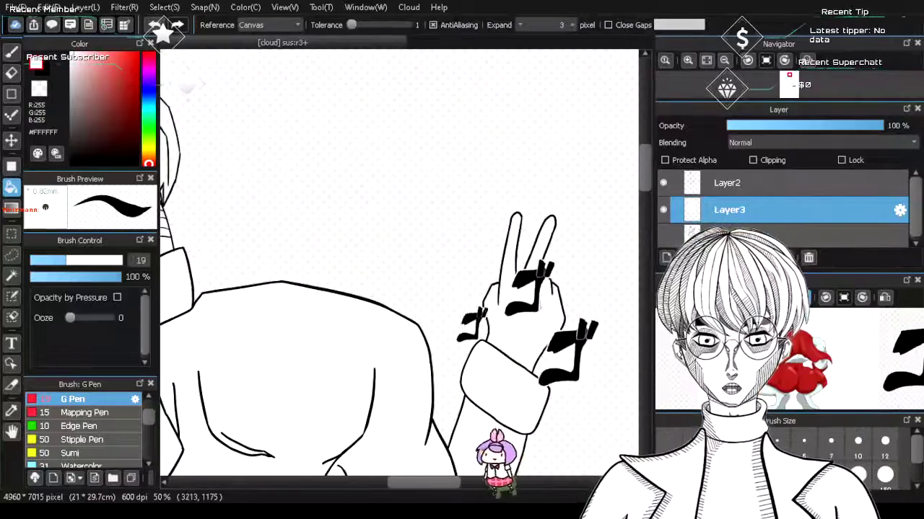
scroll(607, 415, "down", 4)
scroll(360, 445, "down", 1)
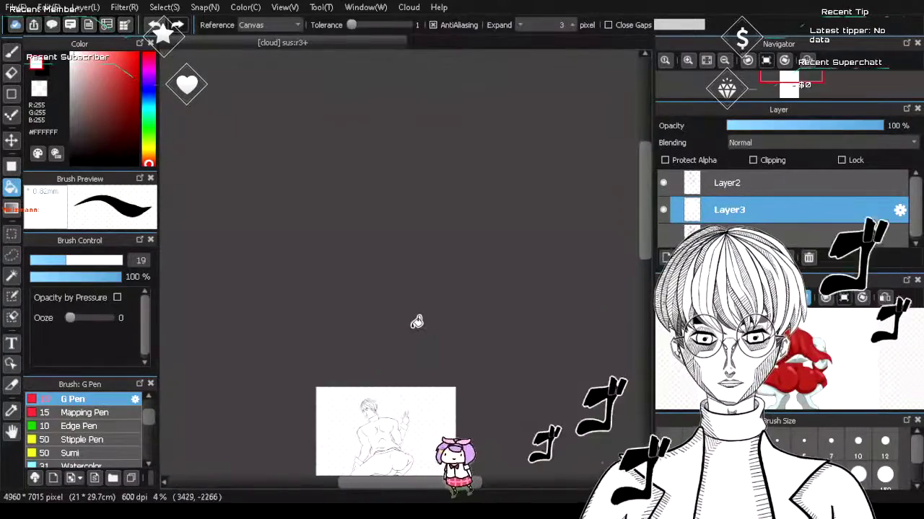
- Fill the face and the large hair strands of the head with white
scroll(414, 320, "up", 5)
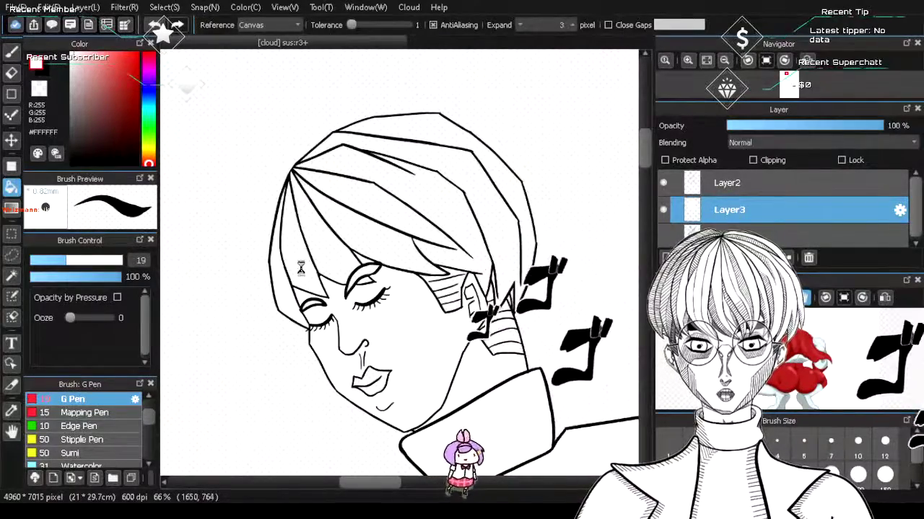
scroll(300, 268, "up", 2)
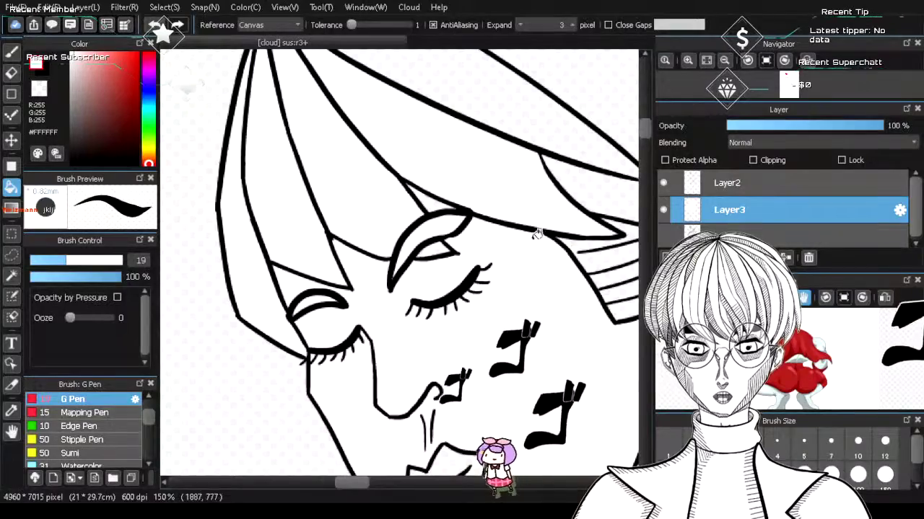
scroll(536, 233, "down", 3)
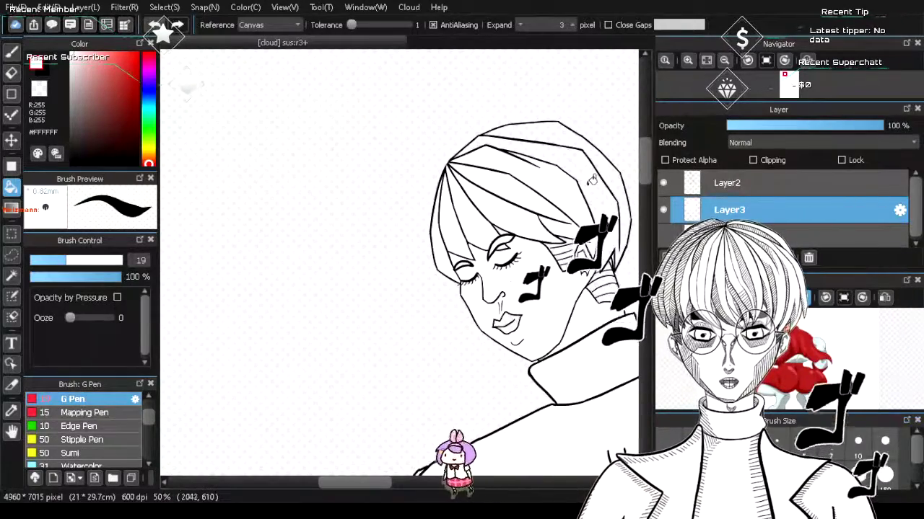
- Fill the small gaps between the hatching lines beside the ear and on the neck, and between the hair tips, with white
scroll(591, 181, "up", 3)
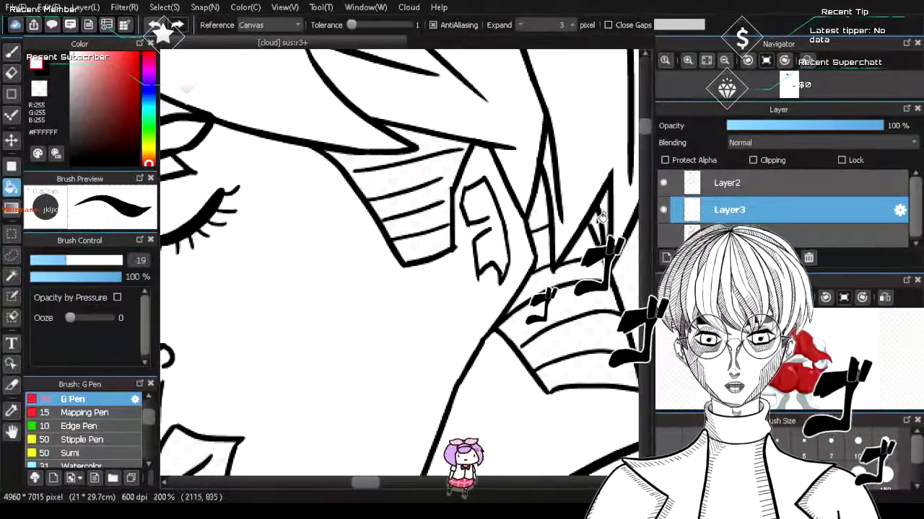
scroll(616, 273, "up", 2)
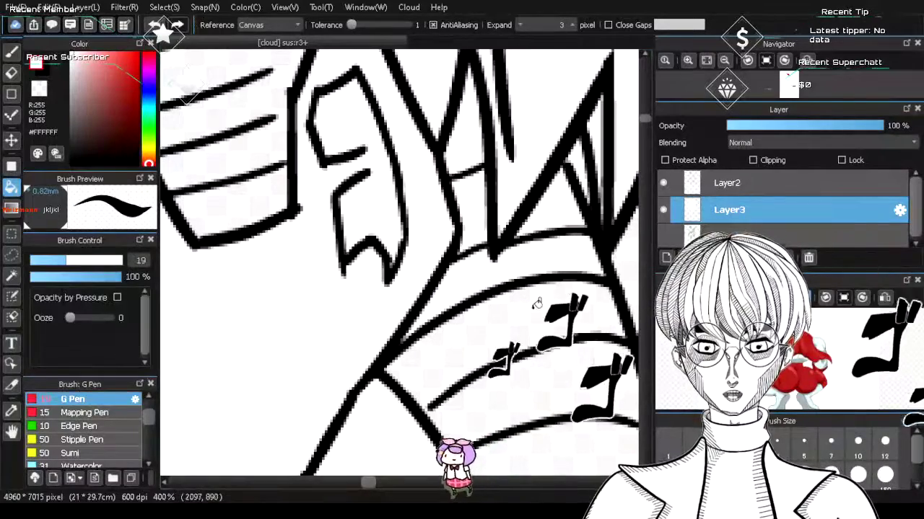
scroll(578, 387, "down", 3)
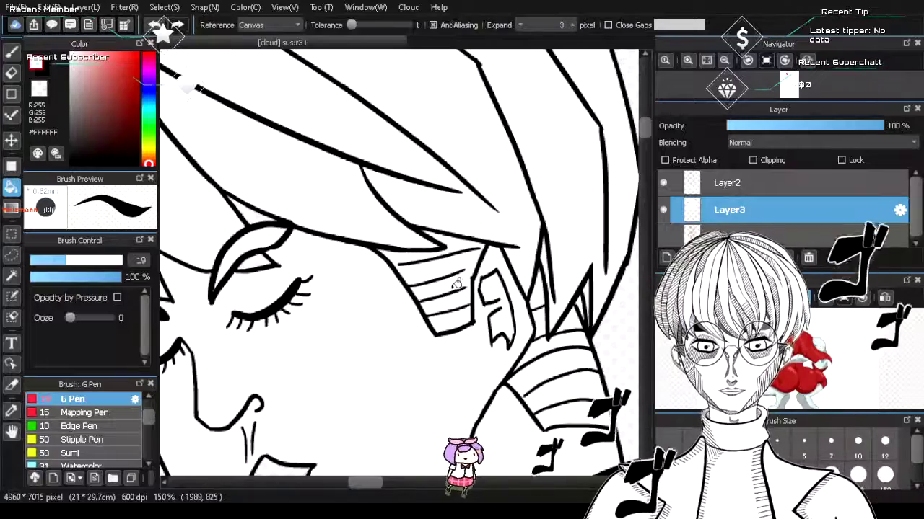
scroll(456, 276, "down", 1)
scroll(443, 264, "up", 3)
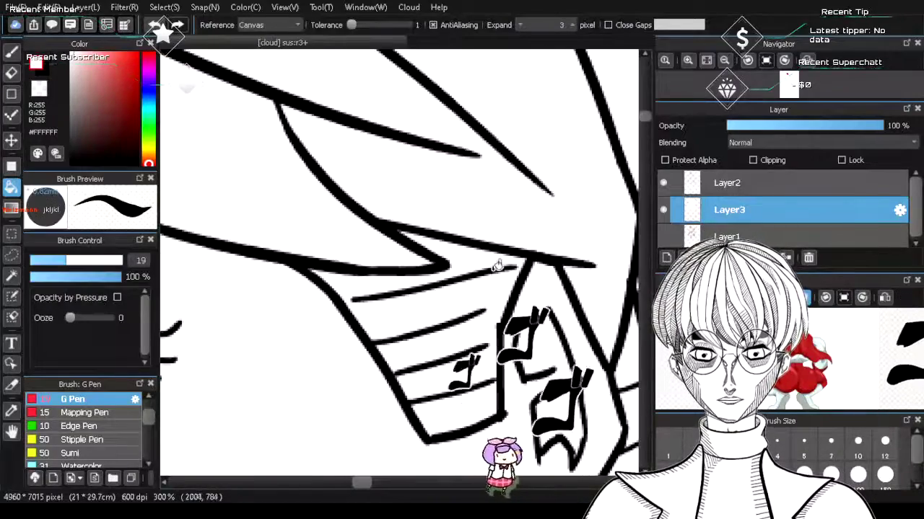
scroll(495, 262, "down", 2)
scroll(581, 354, "up", 4)
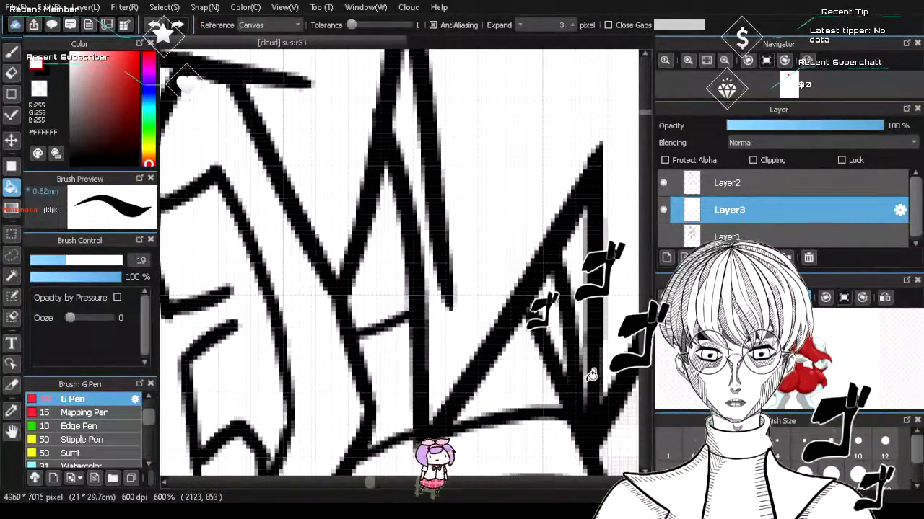
scroll(590, 375, "down", 9)
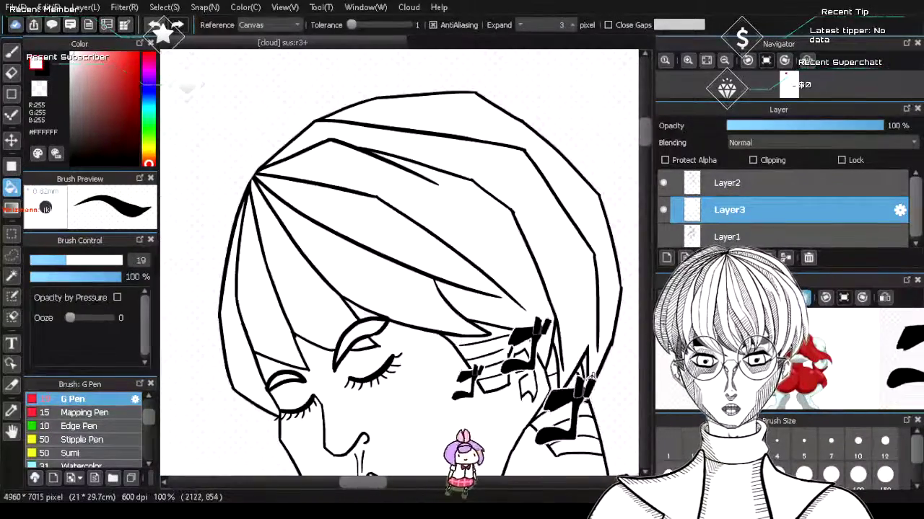
scroll(575, 421, "up", 3)
scroll(577, 406, "down", 4)
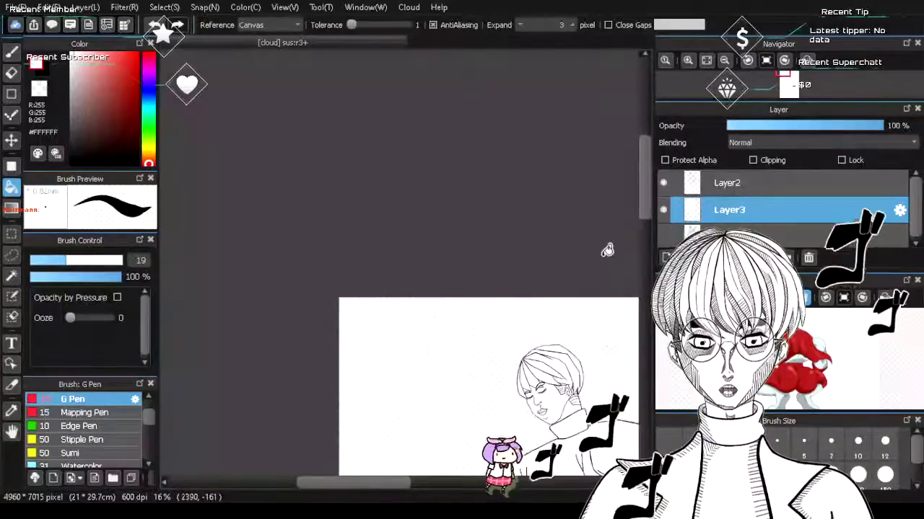
- Check the whole figure's fill, and turn off Protect Alpha on the line art layer, Layer2
left_click(642, 210)
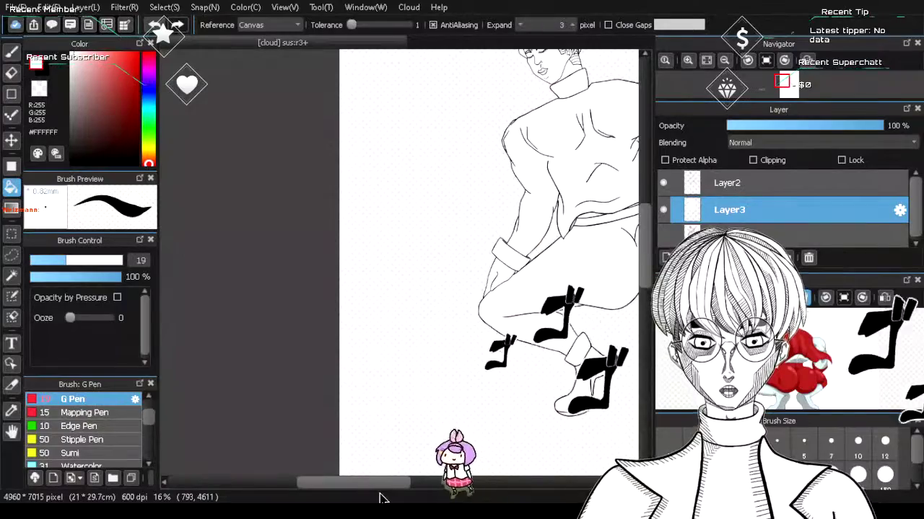
left_click_drag(380, 487, 426, 486)
scroll(444, 365, "up", 1)
scroll(444, 364, "down", 3)
scroll(447, 362, "up", 4)
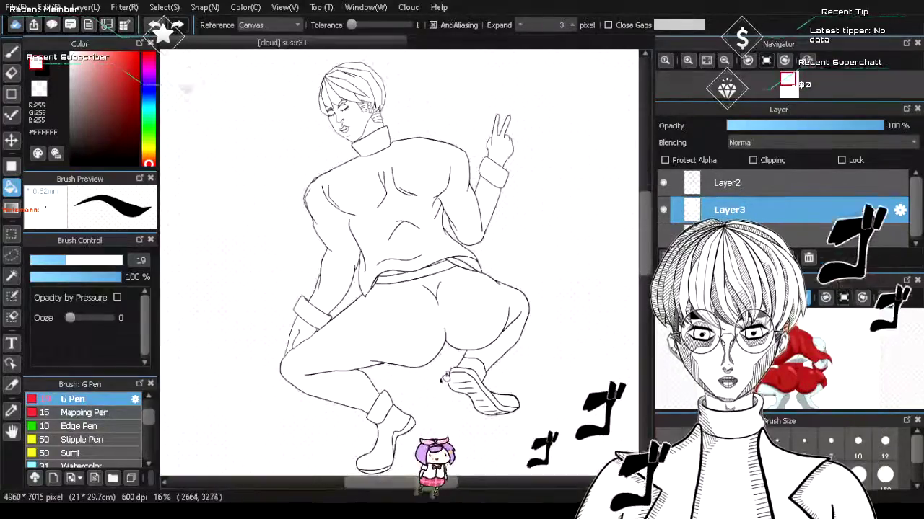
left_click(687, 183)
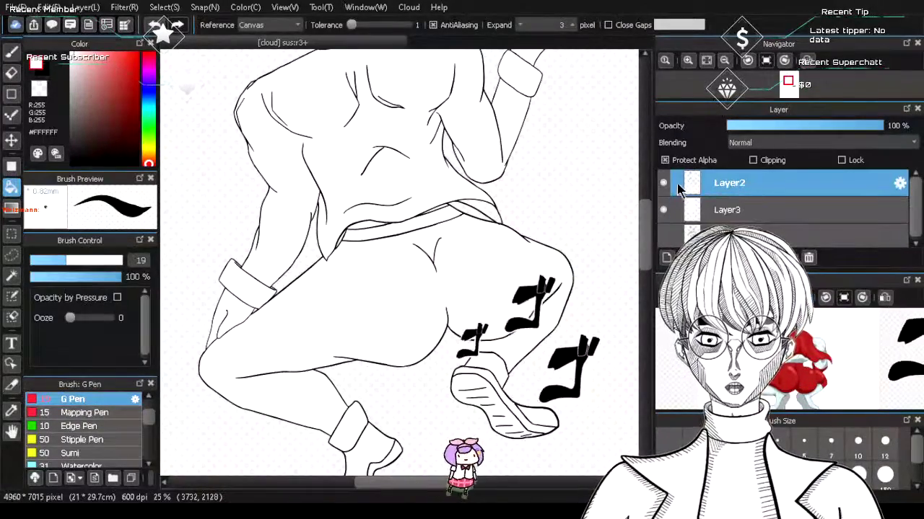
left_click(664, 160)
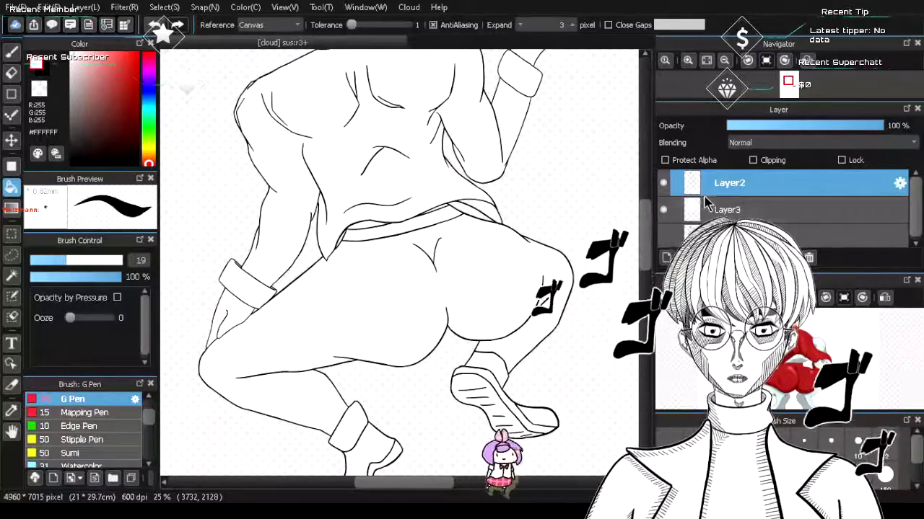
- Add a new layer above Layer2 and switch to the Brush tool with black as the drawing color
left_click(666, 258)
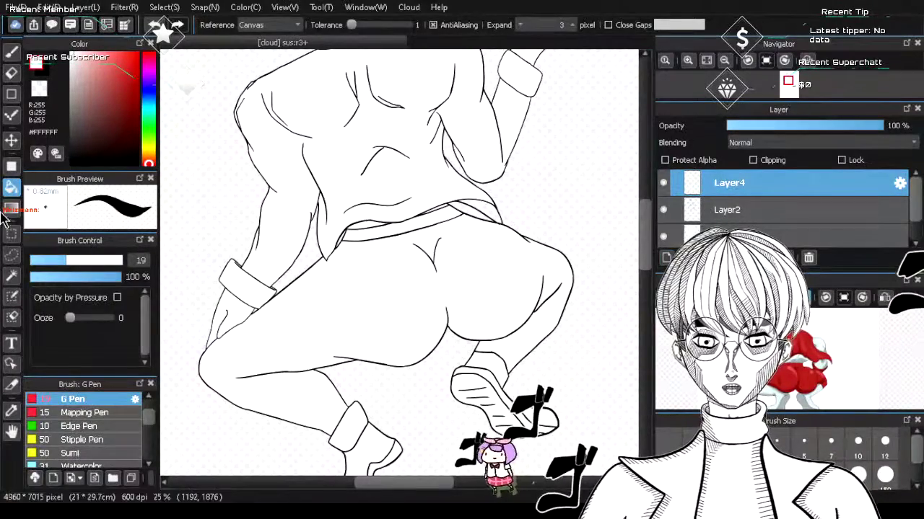
left_click(11, 53)
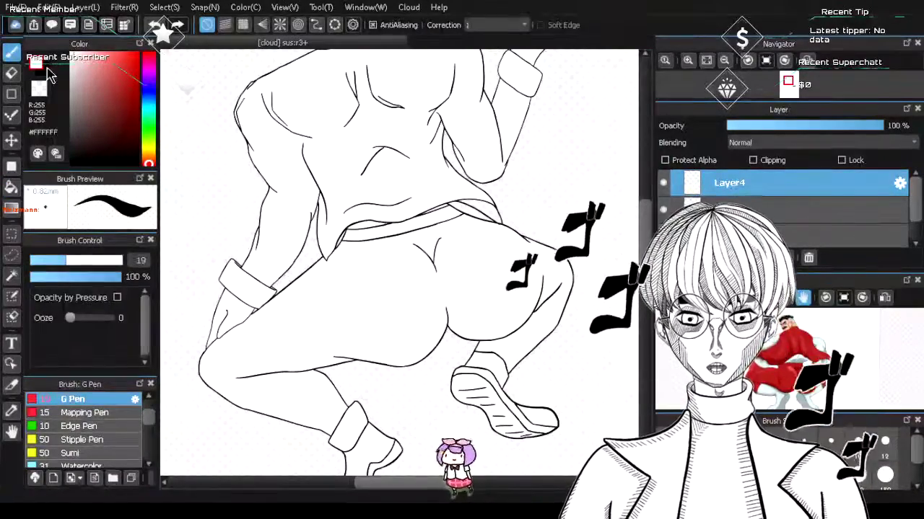
left_click(45, 72)
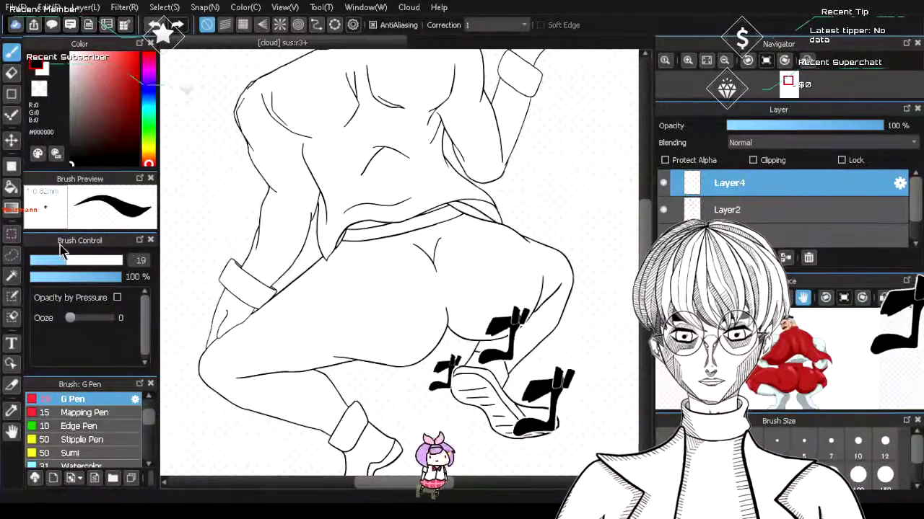
- Try a black shading stroke with the size 20 Pencil across the V-shaped crease below the waistband
scroll(101, 437, "down", 4)
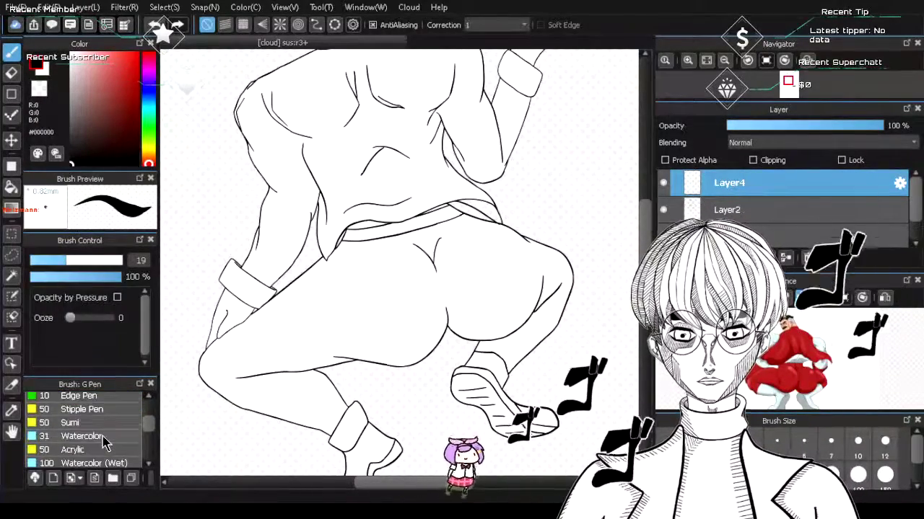
scroll(103, 443, "down", 5)
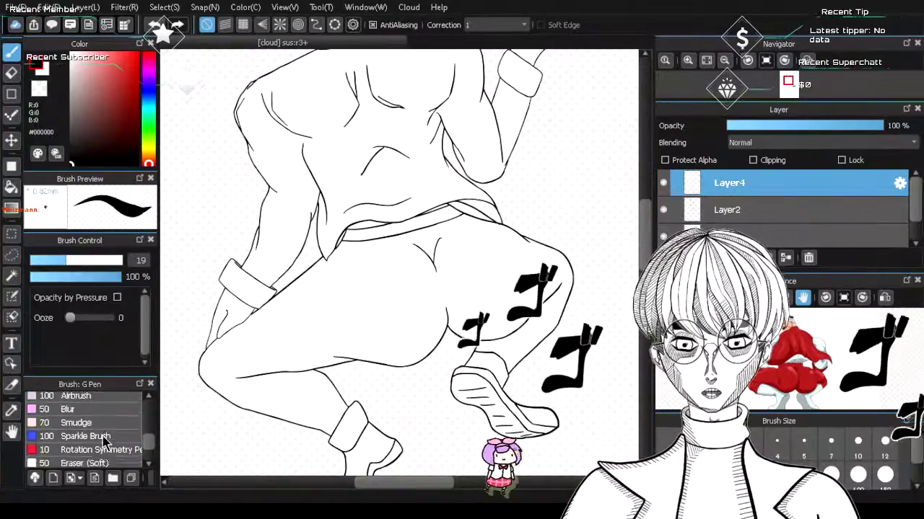
scroll(103, 443, "up", 10)
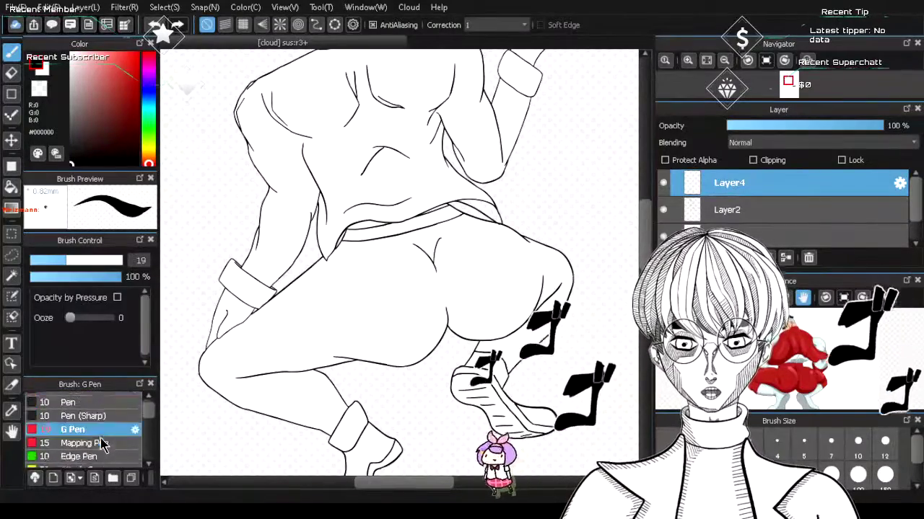
left_click(72, 399)
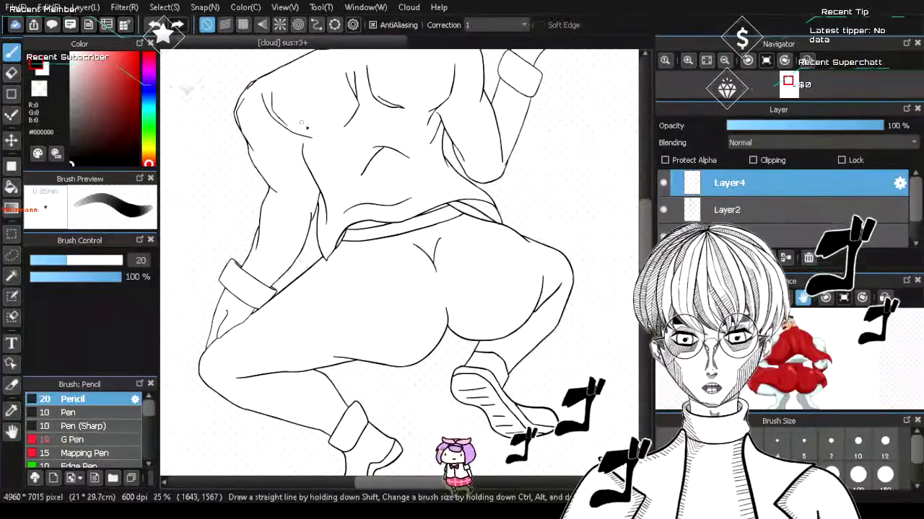
scroll(368, 182, "up", 2)
scroll(446, 243, "up", 3)
scroll(558, 412, "down", 5)
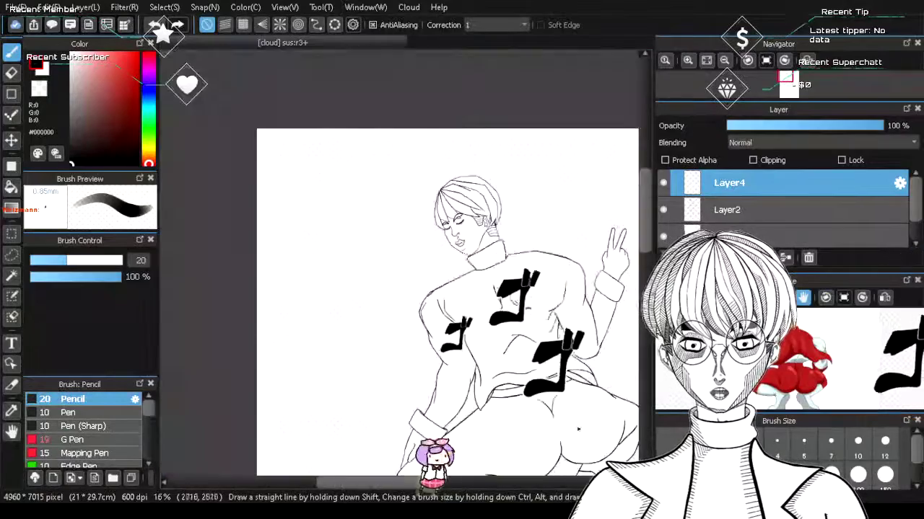
scroll(606, 450, "up", 1)
scroll(614, 456, "up", 5)
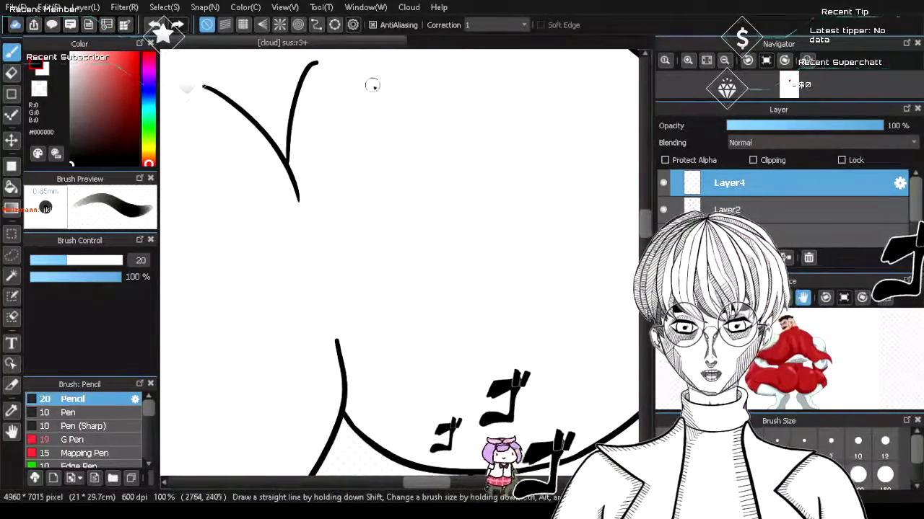
left_click_drag(207, 90, 283, 67)
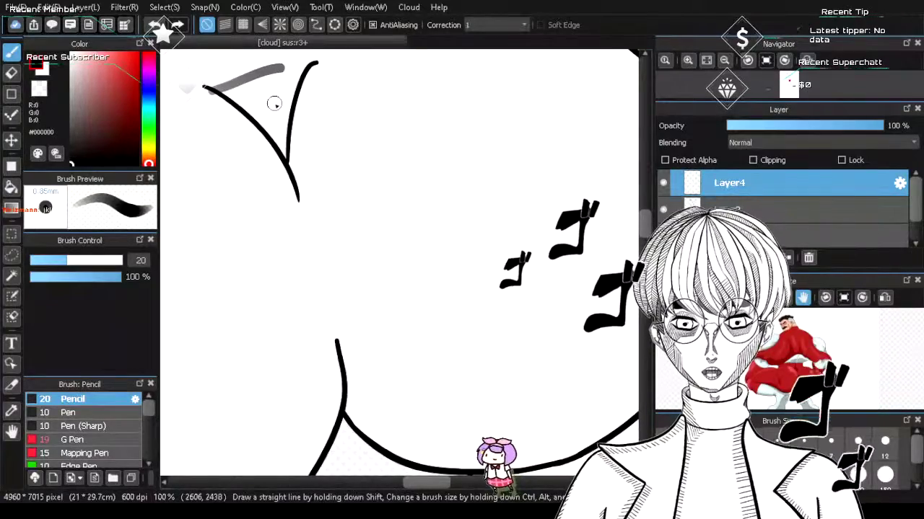
- Switch to the G Pen and reduce its brush size to 5.9
left_click(100, 438)
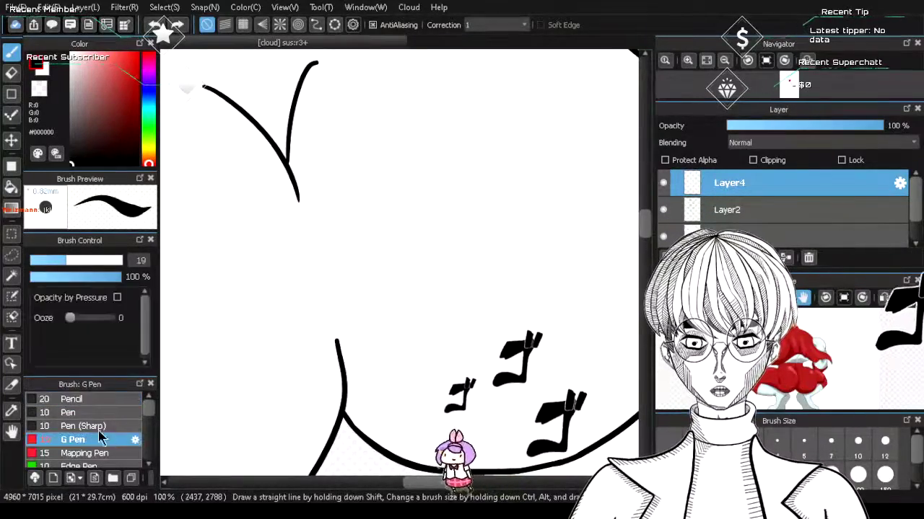
left_click(52, 262)
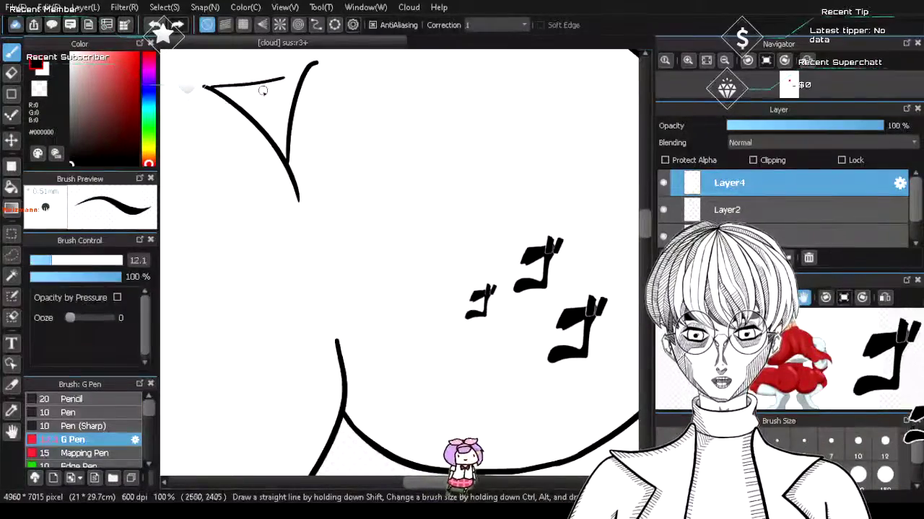
left_click(41, 263)
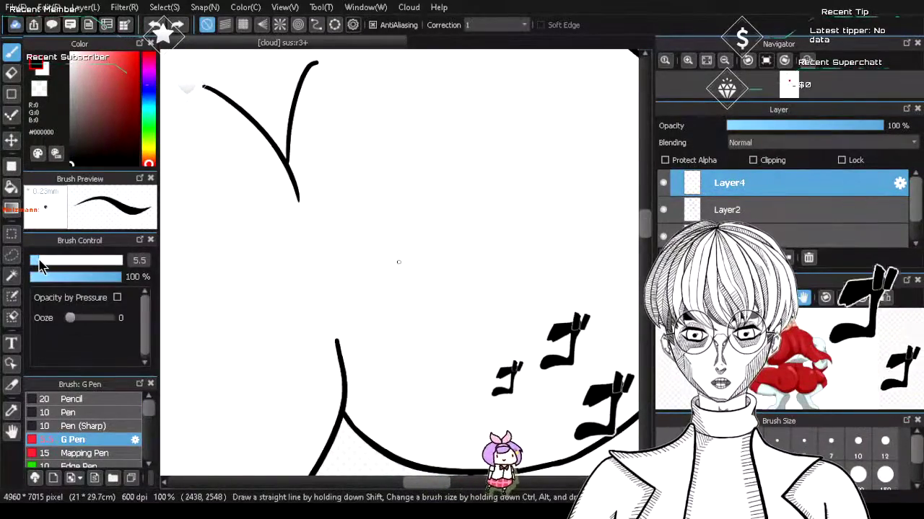
- Try thin horizontal hatching lines inside the V-shaped crease below the waistband
left_click_drag(205, 86, 282, 89)
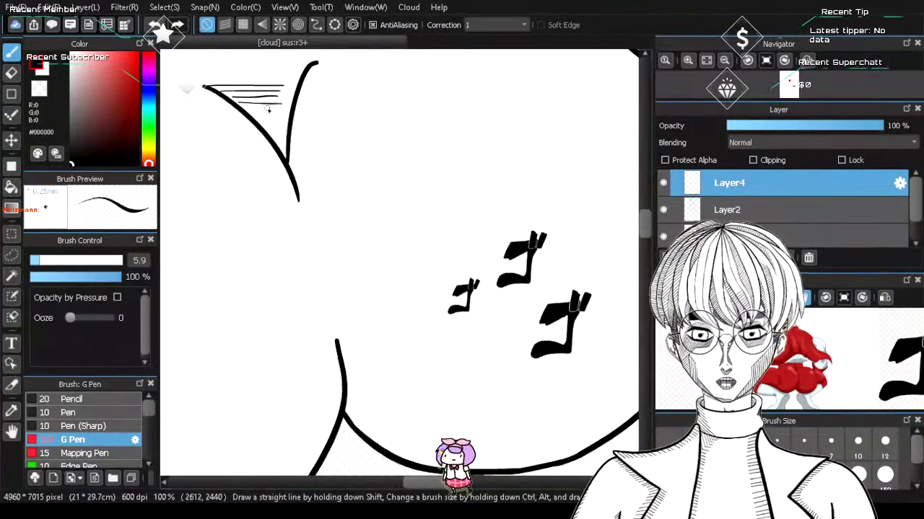
key("ctrl+z")
key("ctrl+z")
key("ctrl+z")
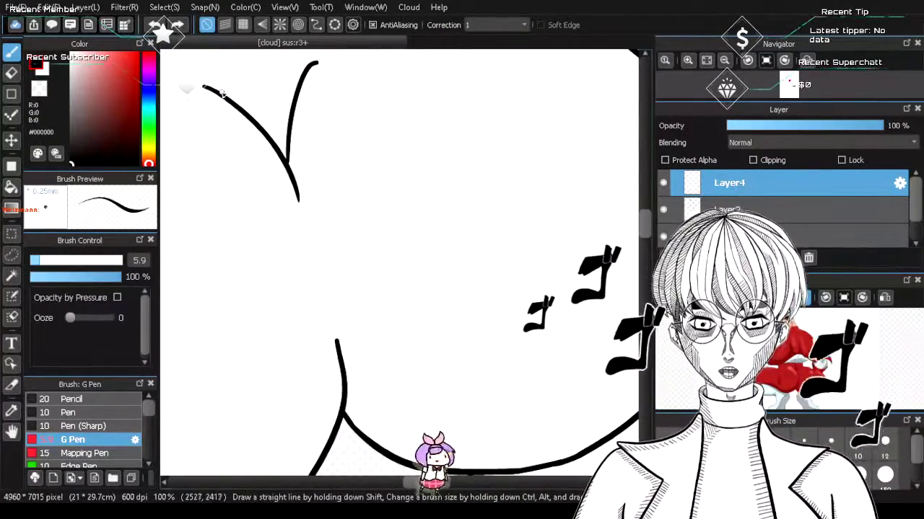
- Hatch the V-shaped crease below the waistband with slightly rising parallel lines that shorten toward its point
mouse_move(205, 86)
left_mouse_down()
mouse_move(286, 92)
mouse_move(237, 92)
mouse_move(225, 81)
mouse_move(286, 69)
mouse_move(238, 84)
mouse_move(291, 74)
left_mouse_up()
key("ctrl+z")
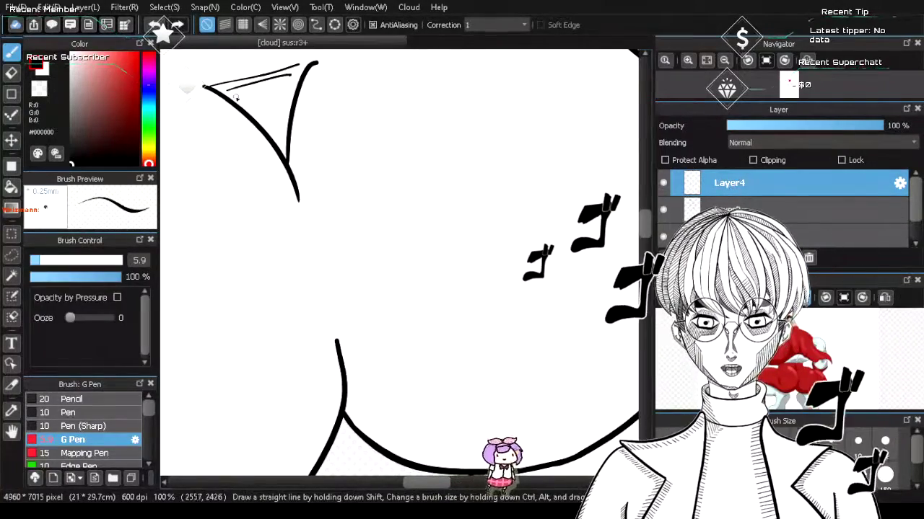
left_click_drag(234, 96, 286, 83)
mouse_move(267, 118)
left_mouse_down()
mouse_move(283, 110)
mouse_move(283, 120)
left_mouse_up()
left_click_drag(275, 134, 283, 130)
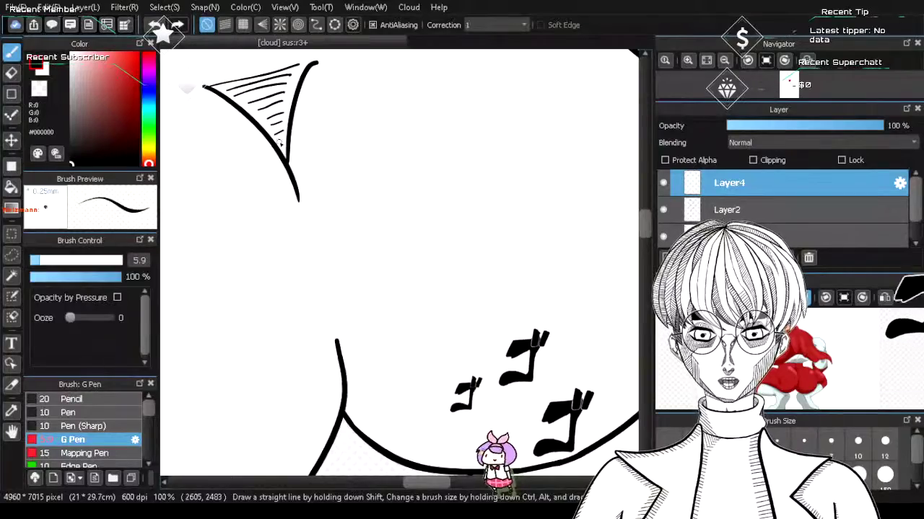
- Hatch the narrow crease beside the far knee and the small fold on the underside of the near thigh with short parallel lines
scroll(284, 148, "down", 4)
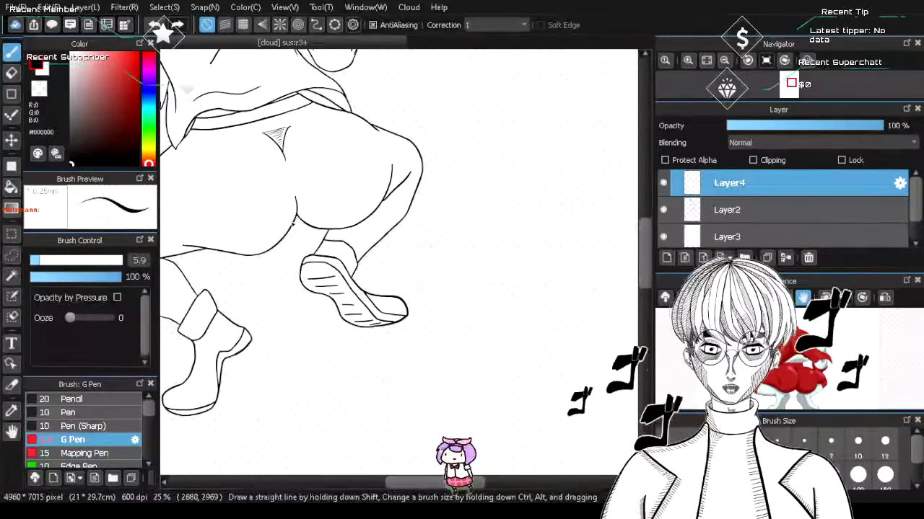
scroll(420, 259, "up", 4)
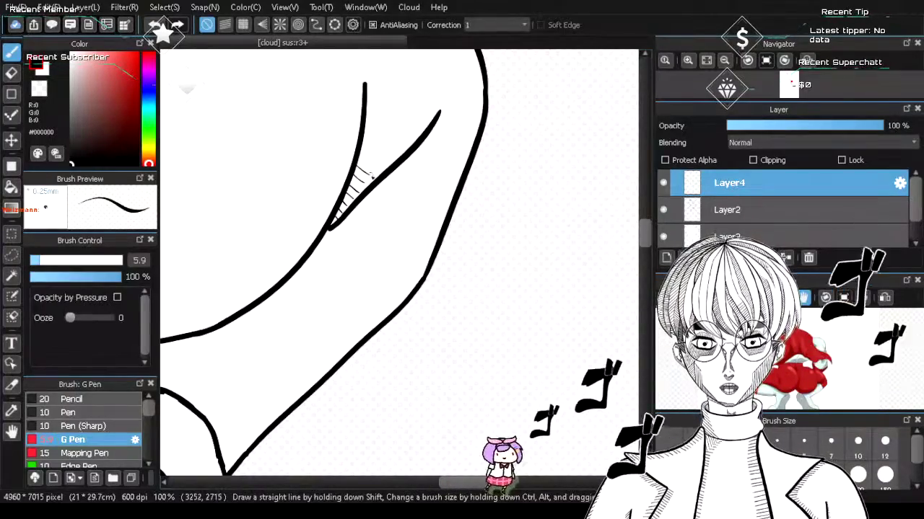
mouse_move(361, 149)
left_mouse_down()
mouse_move(375, 166)
mouse_move(382, 156)
left_mouse_up()
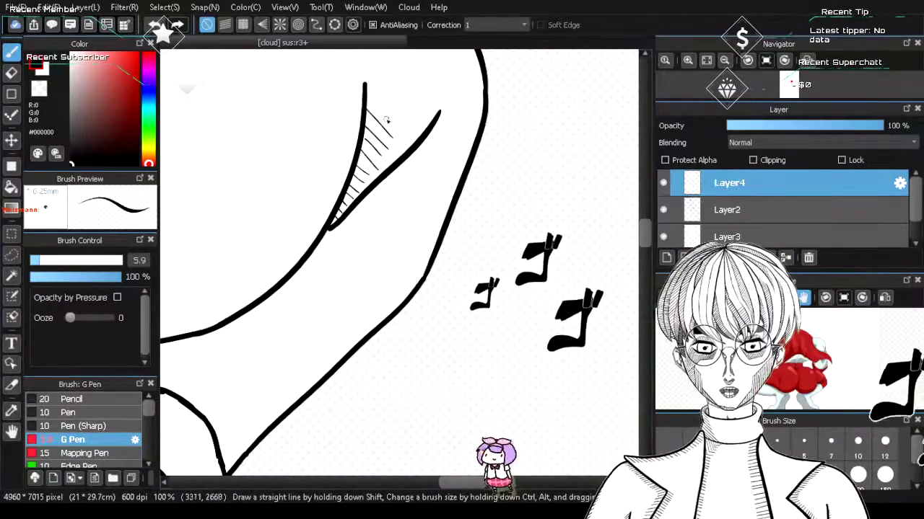
left_click_drag(366, 103, 395, 130)
left_click_drag(366, 90, 402, 120)
scroll(400, 186, "down", 5)
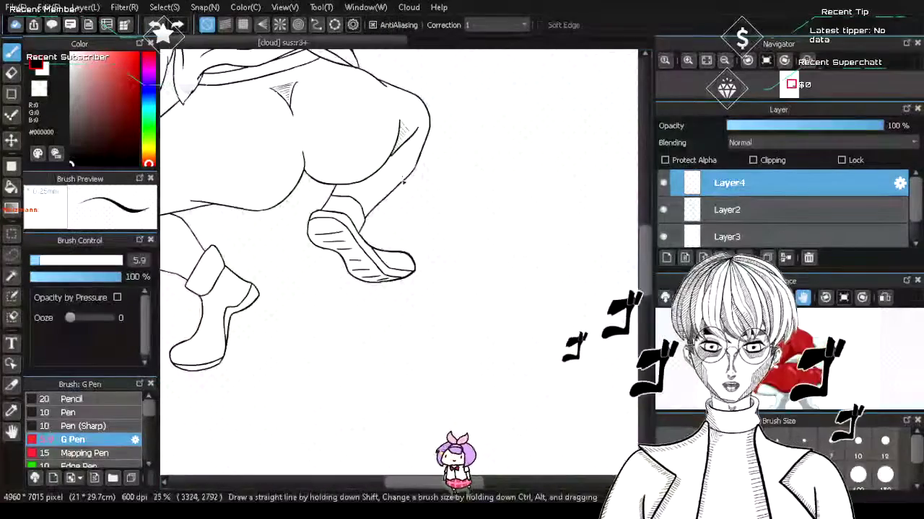
scroll(189, 217, "up", 5)
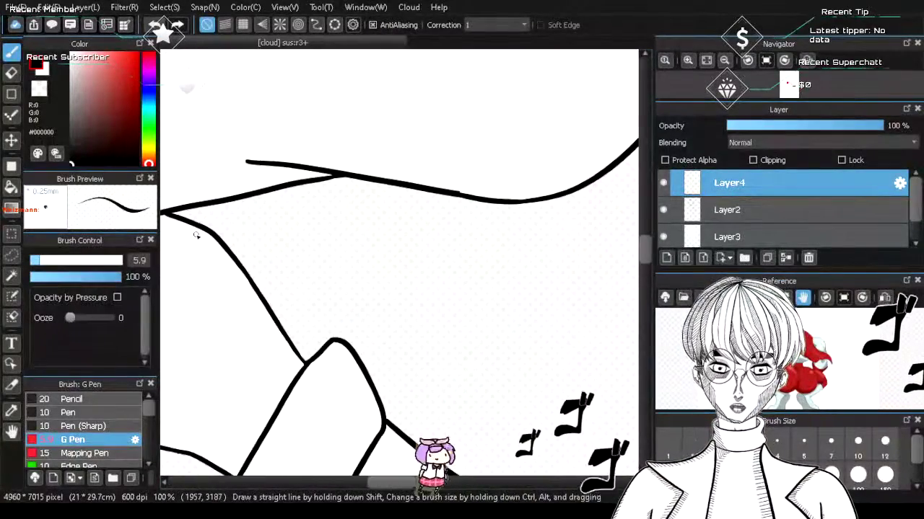
left_click_drag(260, 164, 271, 180)
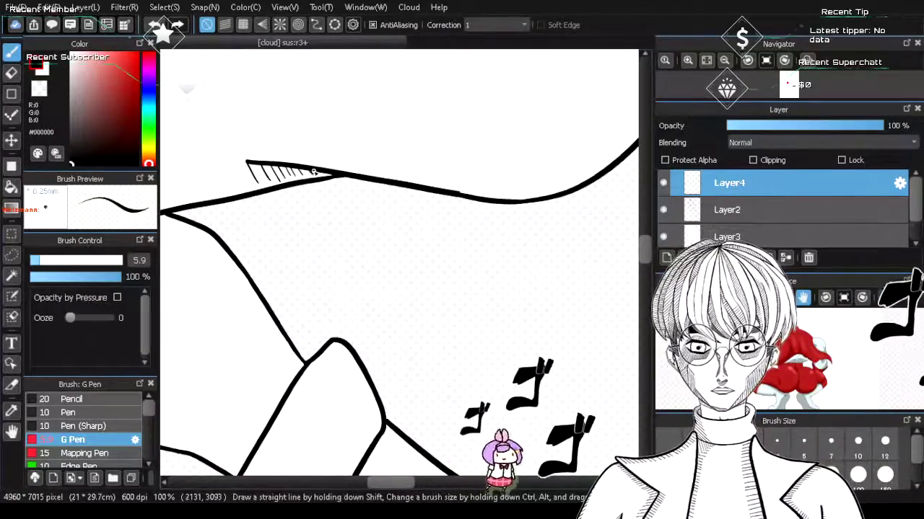
- Try short slanted hatching lines just below the fold line between the near thigh and lower leg
scroll(296, 177, "down", 4)
scroll(209, 194, "up", 3)
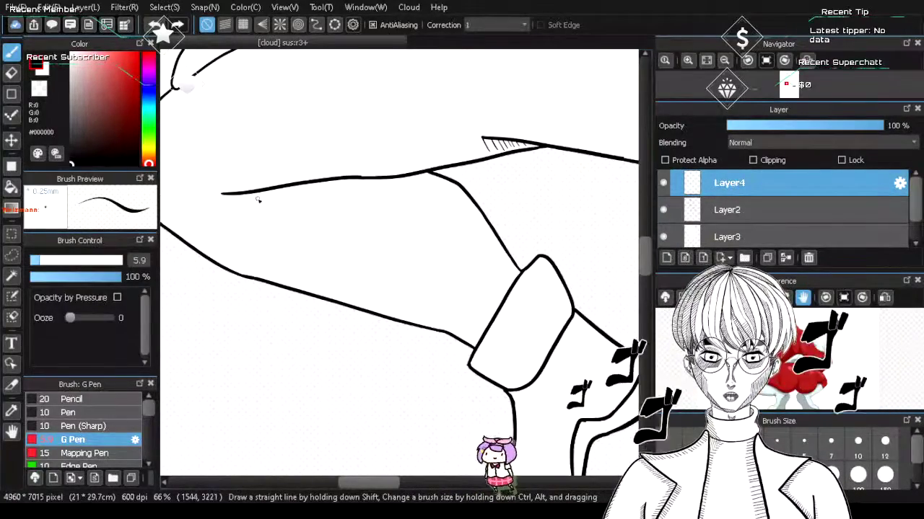
left_click_drag(231, 195, 264, 205)
mouse_move(258, 192)
left_mouse_down()
mouse_move(278, 204)
mouse_move(321, 192)
left_mouse_up()
left_click_drag(323, 202, 332, 188)
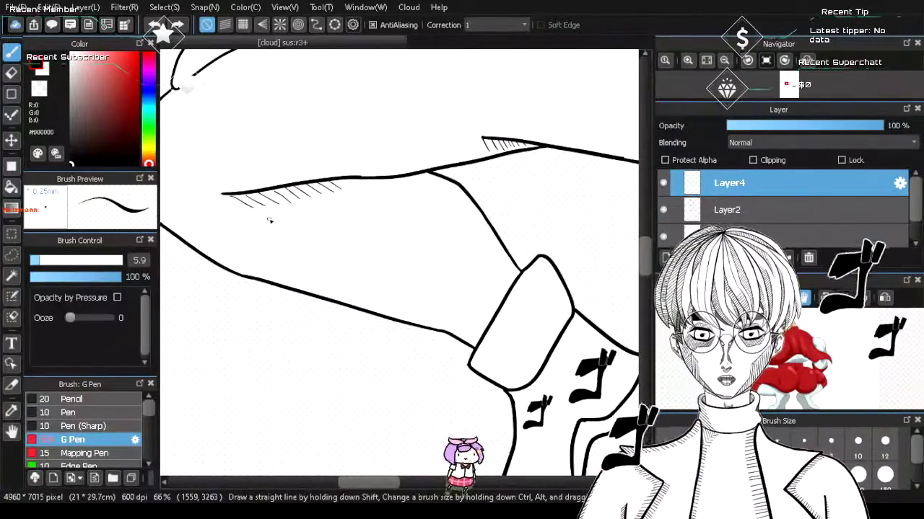
key("ctrl+z")
key("ctrl+z")
key("ctrl+z")
key("ctrl+z")
key("ctrl+z")
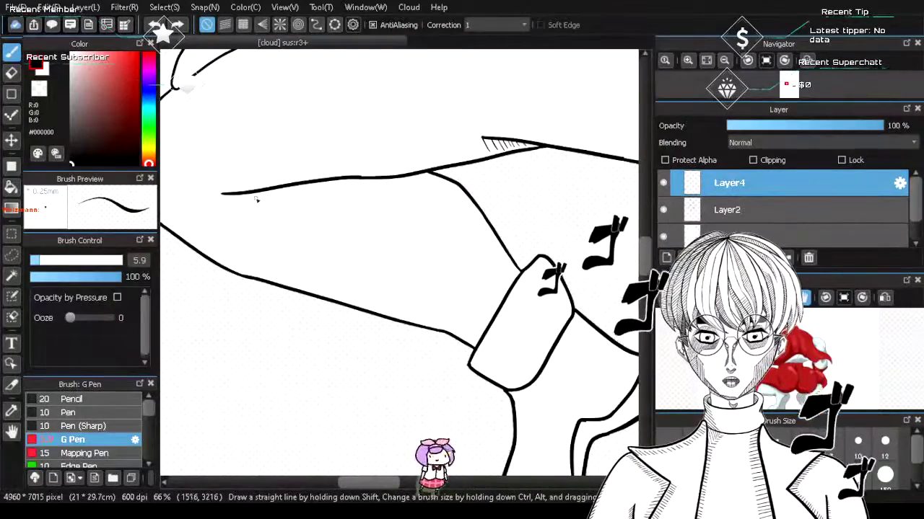
- Try long diagonal hatching lines running from the thigh's fold line across the near lower leg
left_click_drag(240, 197, 310, 218)
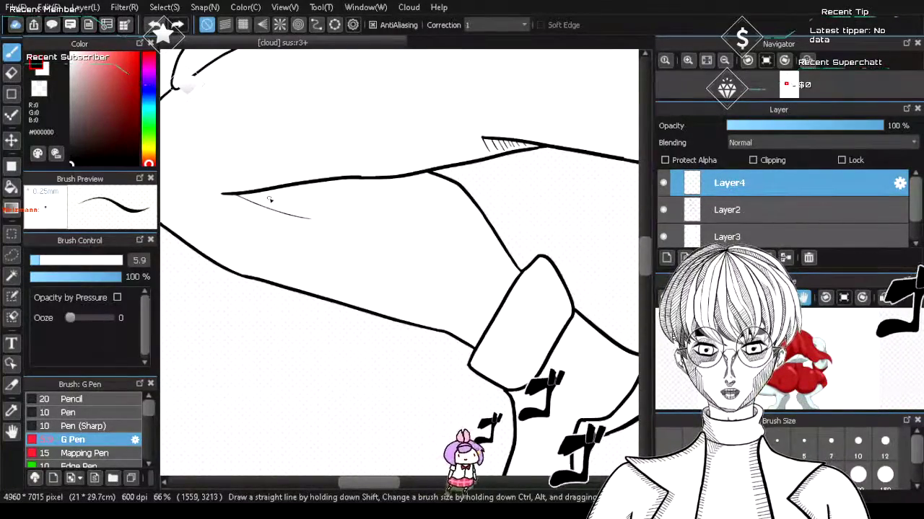
left_click_drag(241, 197, 394, 254)
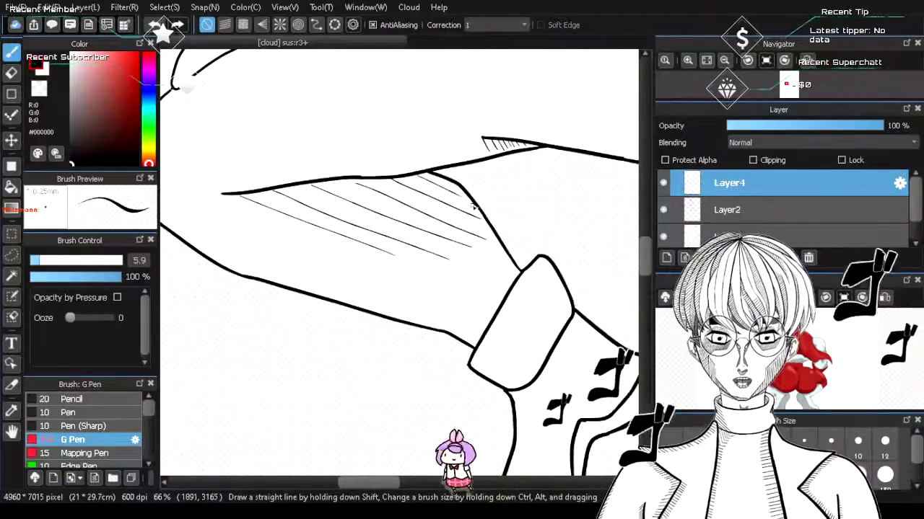
scroll(467, 220, "down", 6)
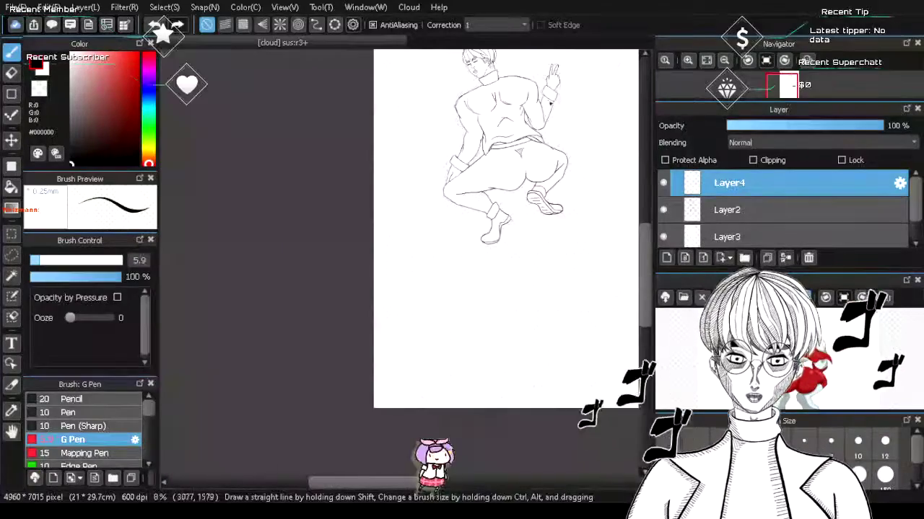
scroll(562, 165, "up", 3)
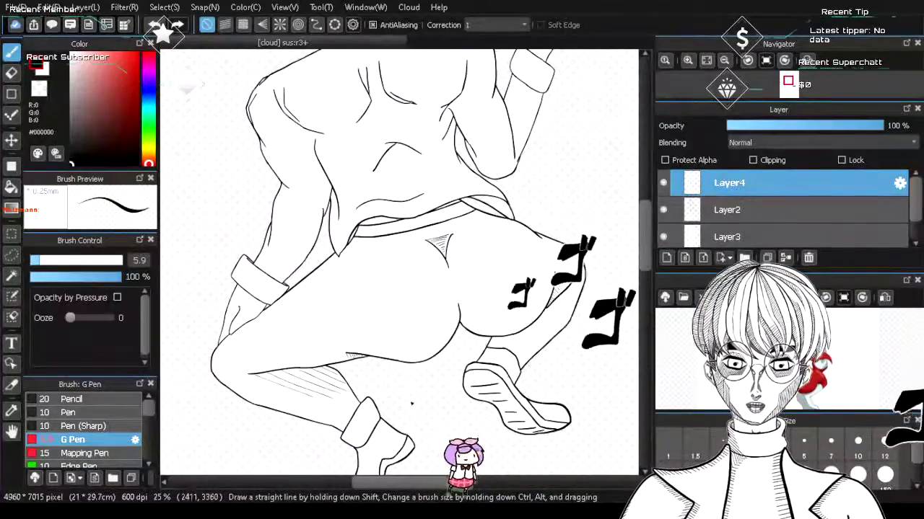
scroll(281, 423, "up", 4)
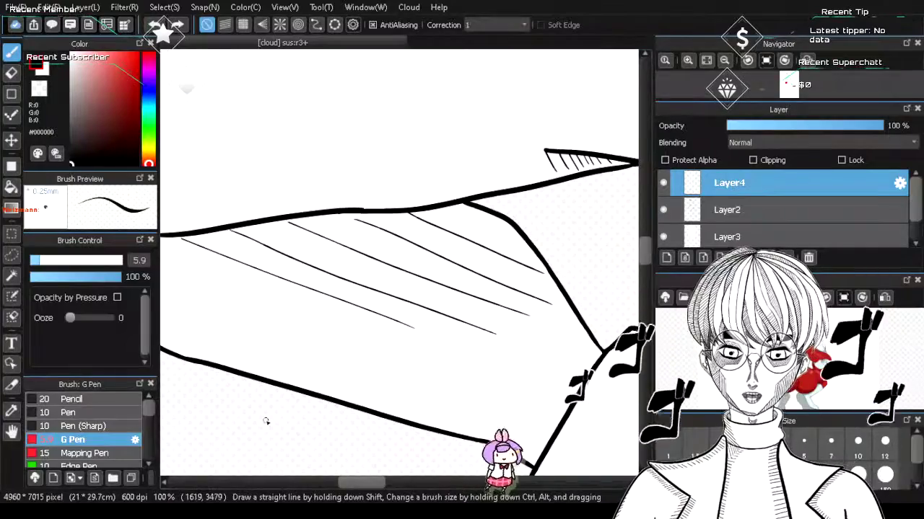
key("ctrl+z")
key("ctrl+z")
key("ctrl+z")
key("ctrl+z")
key("ctrl+z")
key("ctrl+z")
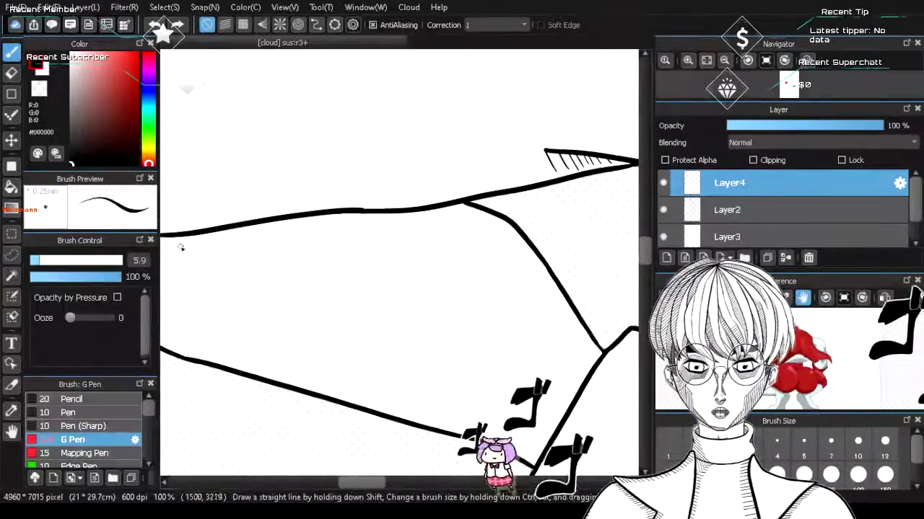
- Mirror the canvas view and hatch along the back edge of the near calf, from the boot cuff up to the thigh, with long slanted lines
left_click_drag(181, 250, 218, 234)
left_click_drag(195, 250, 232, 230)
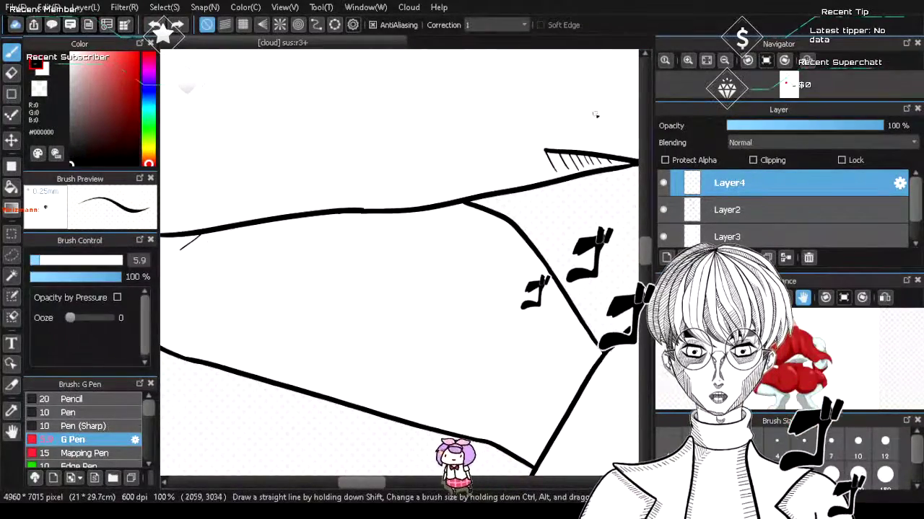
left_click(807, 60)
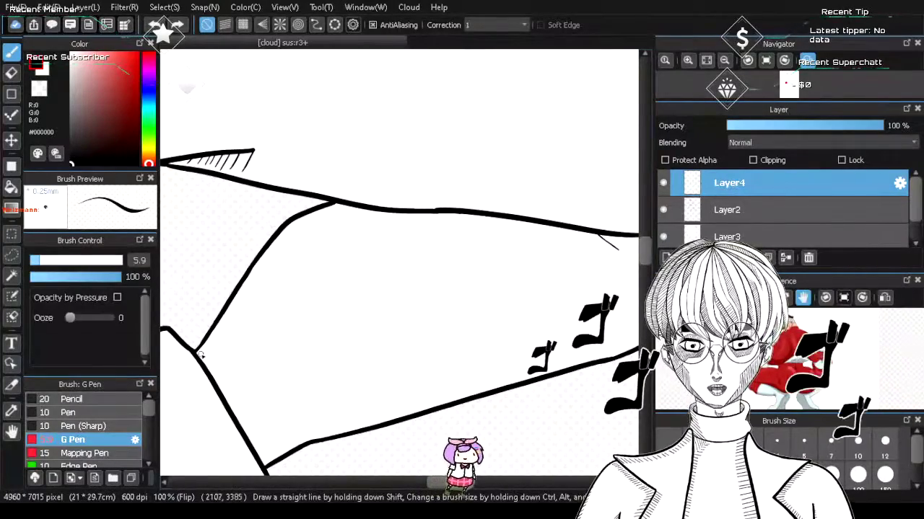
left_click_drag(206, 348, 228, 368)
mouse_move(216, 332)
left_mouse_down()
mouse_move(235, 364)
mouse_move(246, 361)
left_mouse_up()
mouse_move(229, 306)
left_mouse_down()
mouse_move(256, 357)
mouse_move(270, 347)
left_mouse_up()
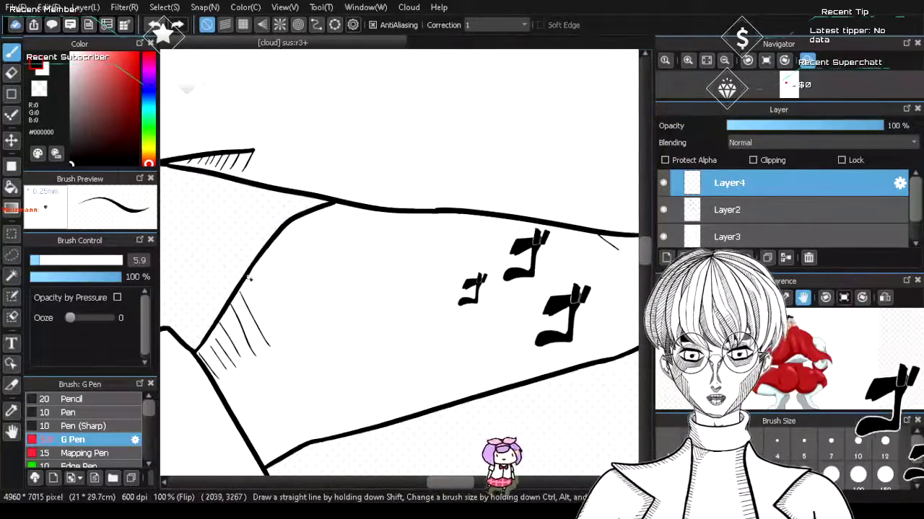
left_click_drag(250, 278, 277, 328)
left_click_drag(257, 263, 289, 324)
left_click_drag(264, 252, 290, 303)
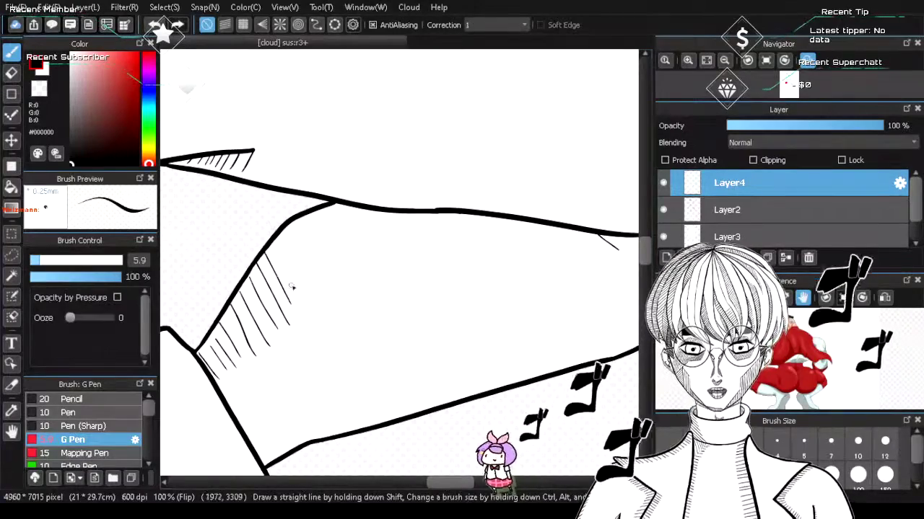
left_click_drag(276, 238, 303, 306)
mouse_move(285, 230)
left_mouse_down()
mouse_move(311, 300)
mouse_move(321, 292)
left_mouse_up()
mouse_move(304, 216)
left_mouse_down()
mouse_move(331, 285)
mouse_move(343, 281)
left_mouse_up()
mouse_move(324, 210)
left_mouse_down()
mouse_move(353, 282)
mouse_move(364, 285)
left_mouse_up()
left_click_drag(342, 206, 377, 287)
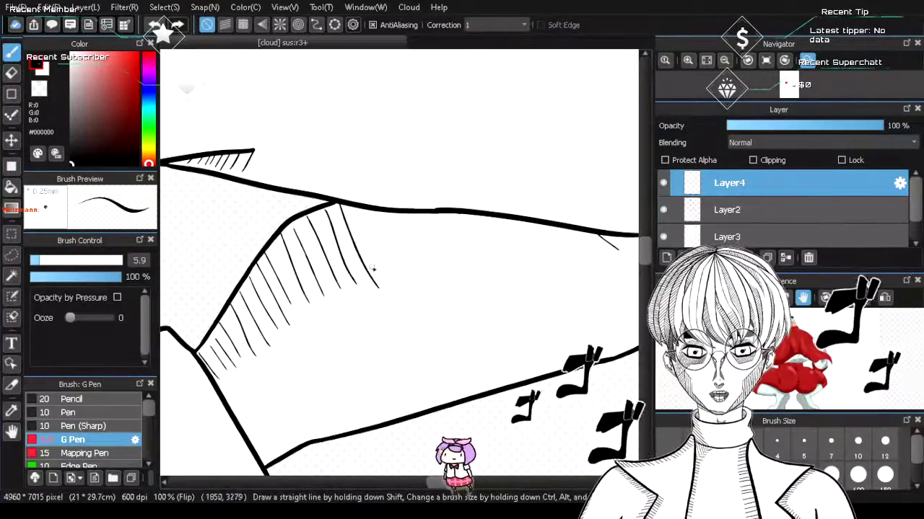
- Continue the slanted hatching under the near thigh's fold line toward the knee with gradually shorter lines, then restore the view's normal orientation
mouse_move(366, 215)
left_mouse_down()
mouse_move(390, 257)
mouse_move(418, 271)
left_mouse_up()
mouse_move(412, 216)
left_mouse_down()
mouse_move(431, 257)
mouse_move(454, 264)
left_mouse_up()
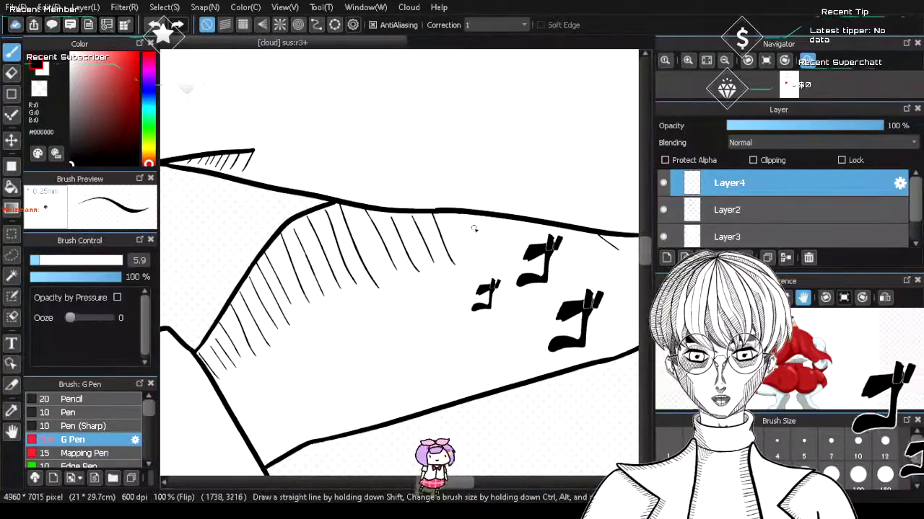
mouse_move(458, 214)
left_mouse_down()
mouse_move(477, 256)
mouse_move(494, 253)
left_mouse_up()
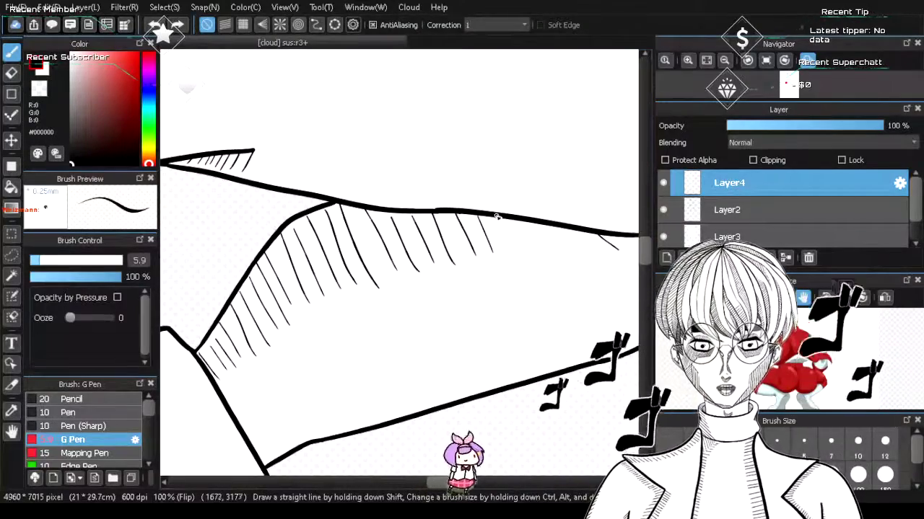
left_click_drag(496, 218, 513, 254)
mouse_move(513, 220)
left_mouse_down()
mouse_move(531, 254)
mouse_move(549, 254)
left_mouse_up()
mouse_move(550, 225)
left_mouse_down()
mouse_move(564, 254)
mouse_move(580, 252)
left_mouse_up()
mouse_move(580, 228)
left_mouse_down()
mouse_move(591, 256)
mouse_move(615, 251)
left_mouse_up()
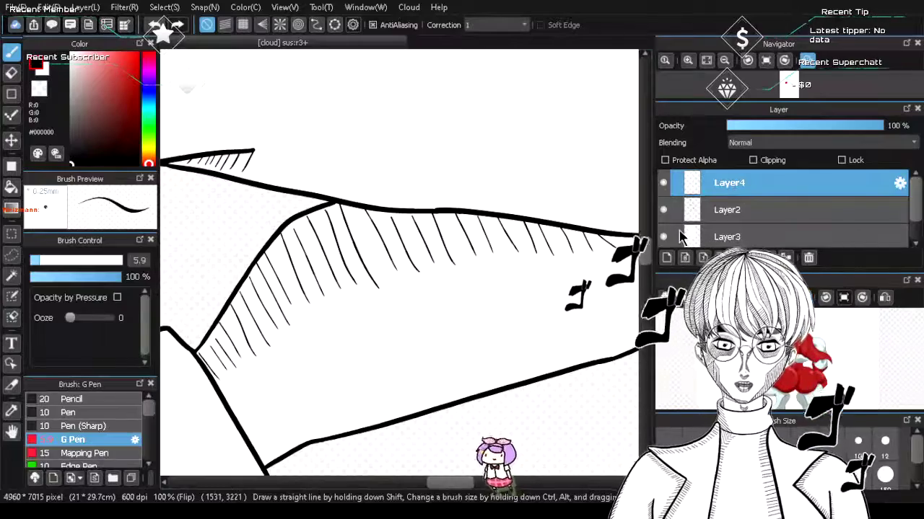
left_click(810, 60)
- Try short slanted hatching lines on the far lower leg, directly beneath the curve of the buttock
scroll(495, 247, "down", 5)
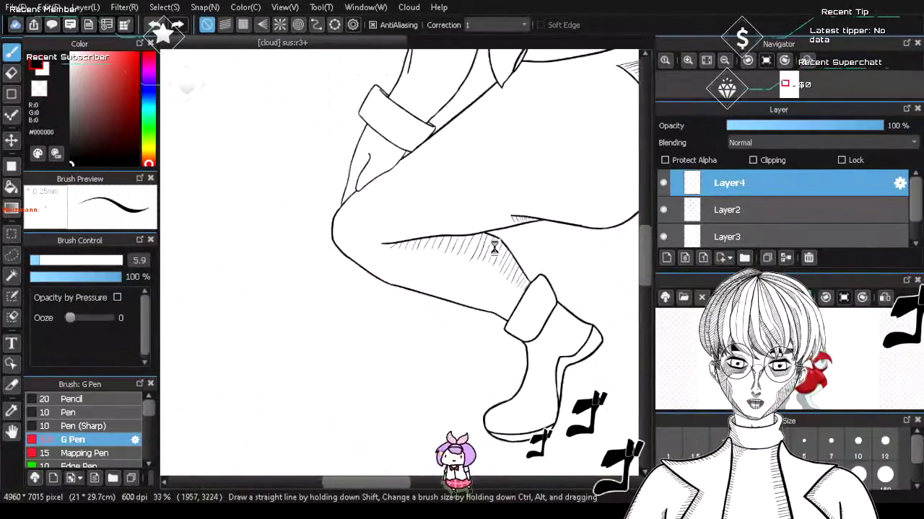
scroll(495, 255, "up", 1)
scroll(817, 64, "down", 4)
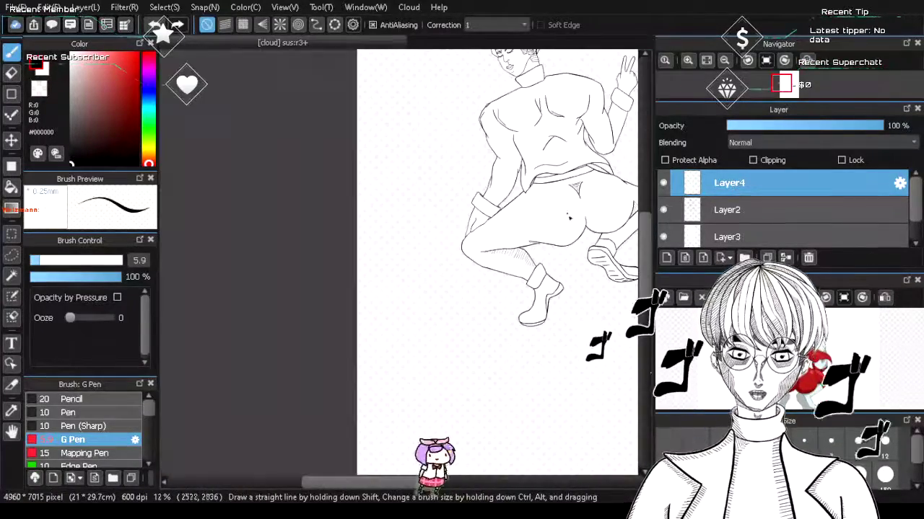
scroll(575, 202, "up", 6)
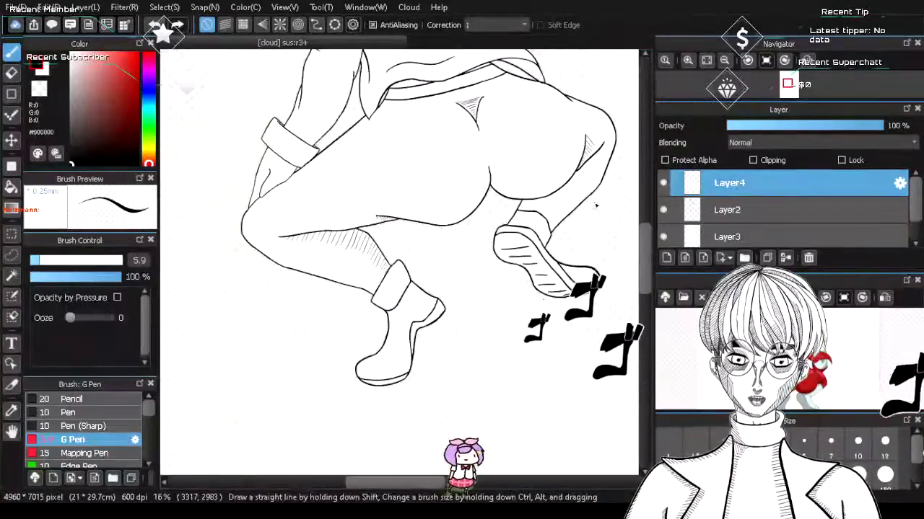
scroll(570, 189, "up", 1)
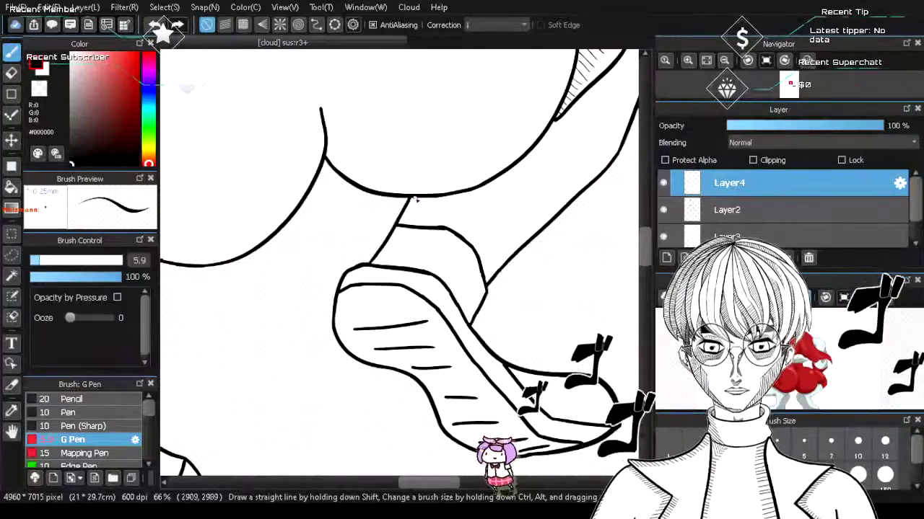
left_click_drag(415, 199, 437, 212)
mouse_move(430, 198)
left_mouse_down()
mouse_move(447, 208)
mouse_move(468, 204)
left_mouse_up()
left_click_drag(467, 191, 488, 193)
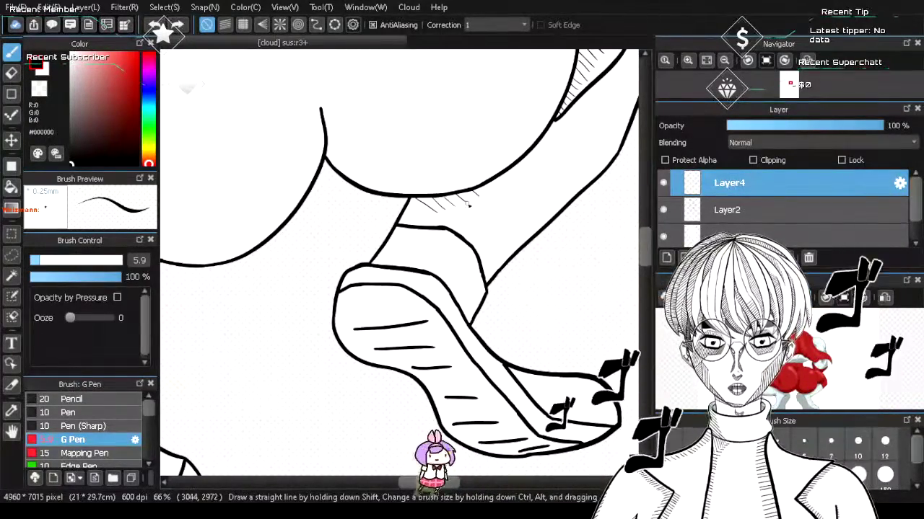
key("ctrl+z")
key("ctrl+z")
key("ctrl+z")
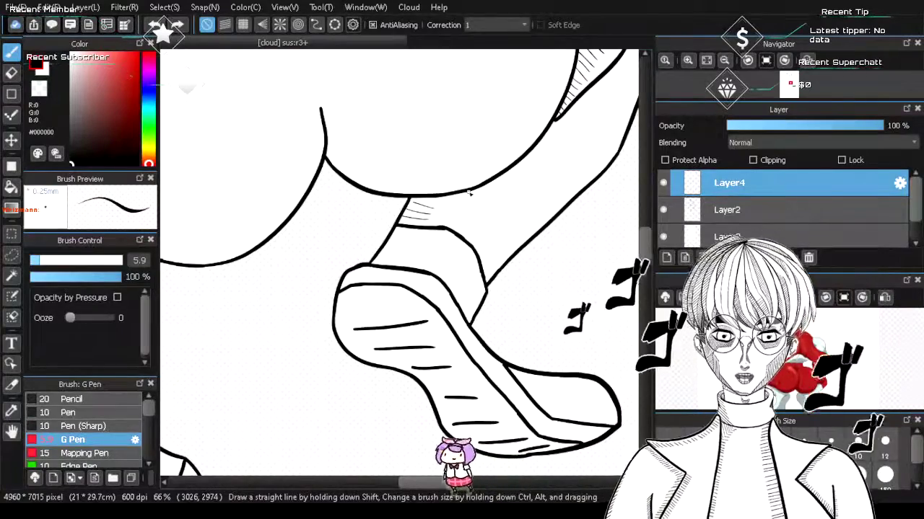
- Hatch the inner edge of the far lower leg, between the buttock and boot cuff, with short near-horizontal lines
left_click_drag(412, 206, 428, 209)
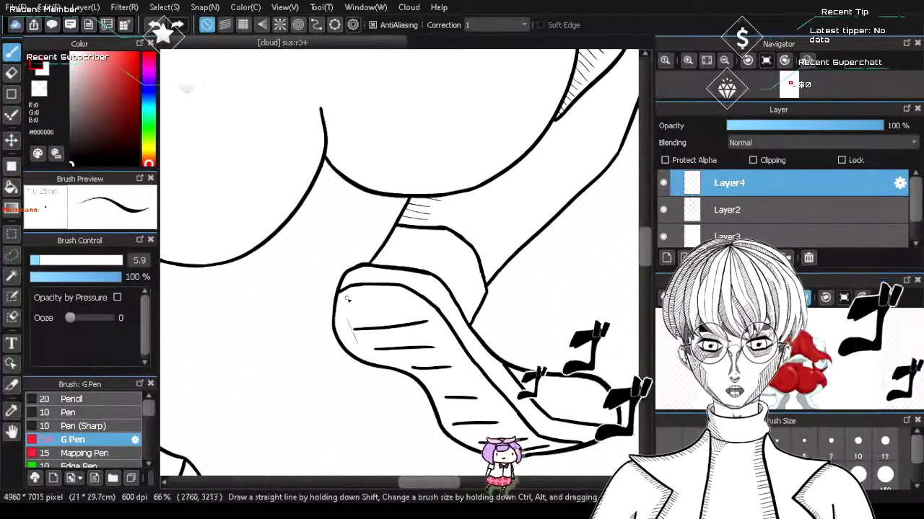
- Try long diagonal hatching lines across the sole of the far boot
mouse_move(346, 299)
left_mouse_down()
mouse_move(375, 354)
mouse_move(433, 355)
mouse_move(515, 419)
left_mouse_up()
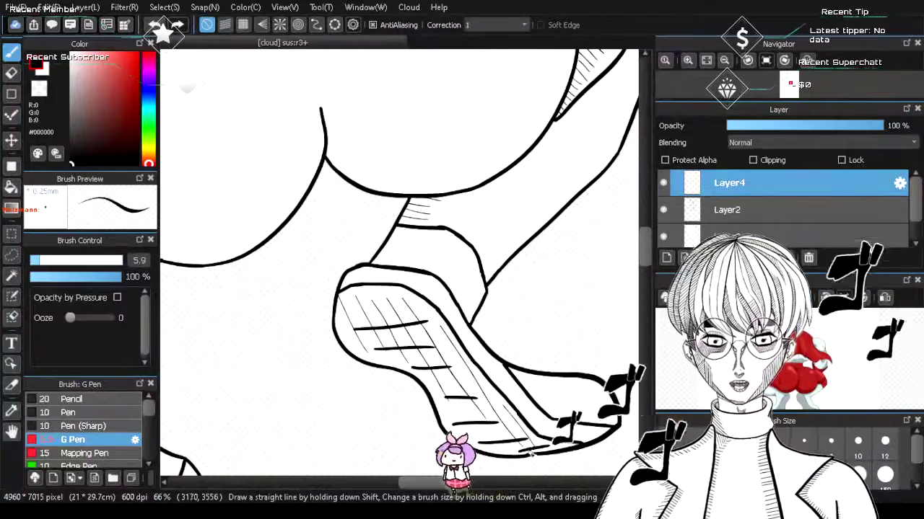
scroll(524, 438, "down", 4)
scroll(532, 420, "up", 3)
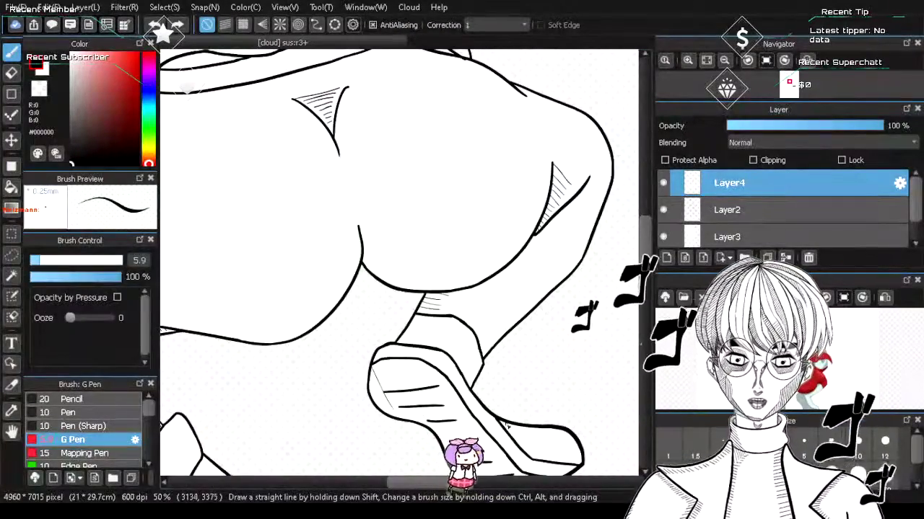
scroll(507, 427, "down", 3)
scroll(382, 308, "up", 2)
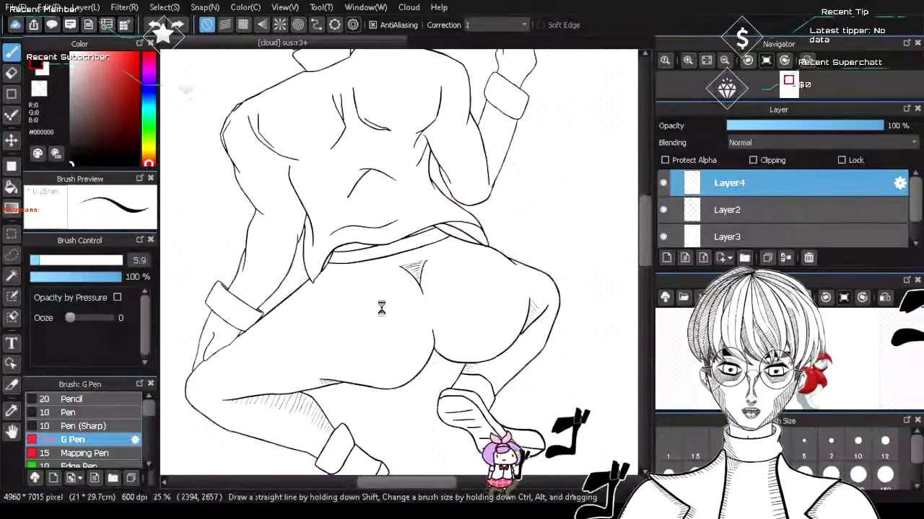
- Hatch the lower curve of the far buttock with slanted parallel lines, starting at the central crease and running above the far leg
scroll(382, 309, "up", 1)
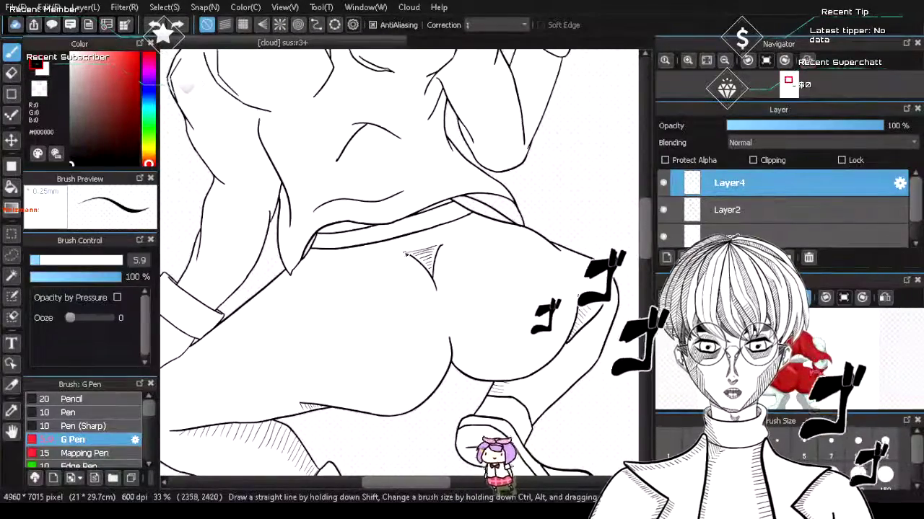
scroll(445, 344, "up", 2)
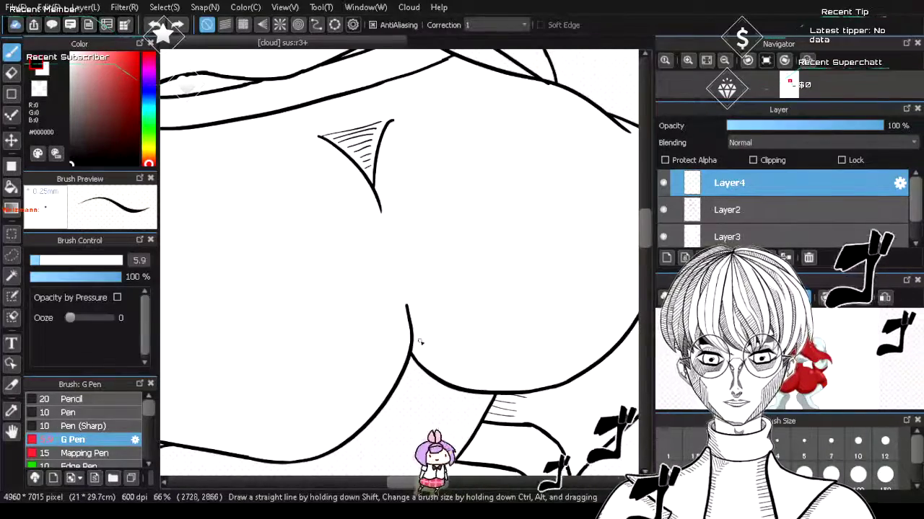
scroll(418, 339, "up", 2)
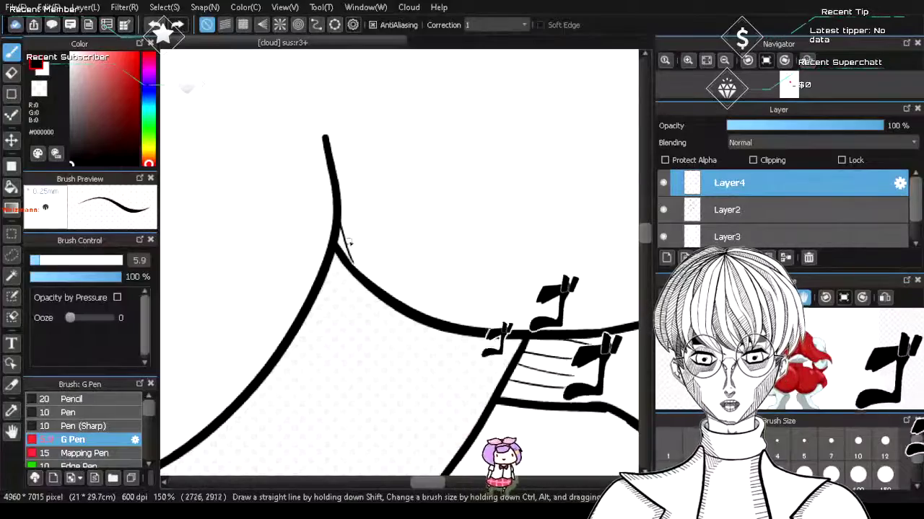
left_click_drag(339, 208, 360, 267)
mouse_move(345, 206)
left_mouse_down()
mouse_move(371, 282)
mouse_move(389, 292)
left_mouse_up()
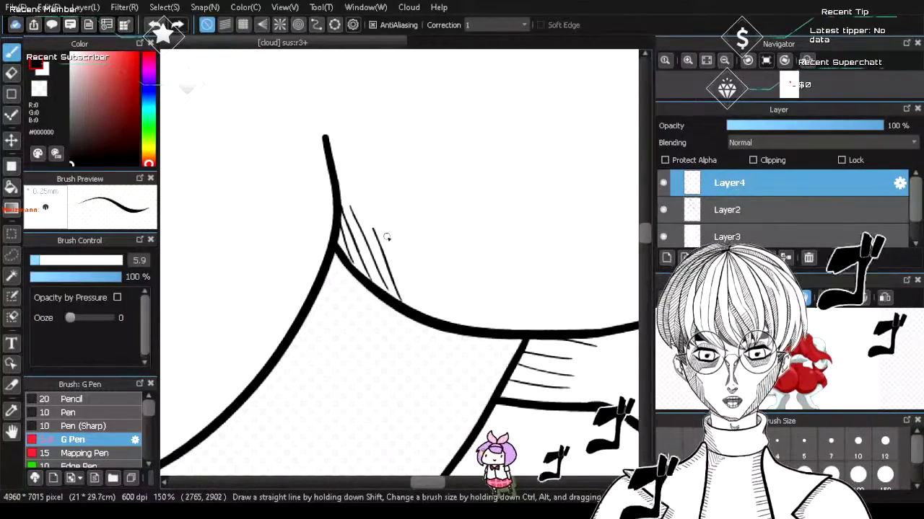
left_click_drag(387, 236, 409, 294)
mouse_move(401, 241)
left_mouse_down()
mouse_move(413, 304)
mouse_move(437, 306)
left_mouse_up()
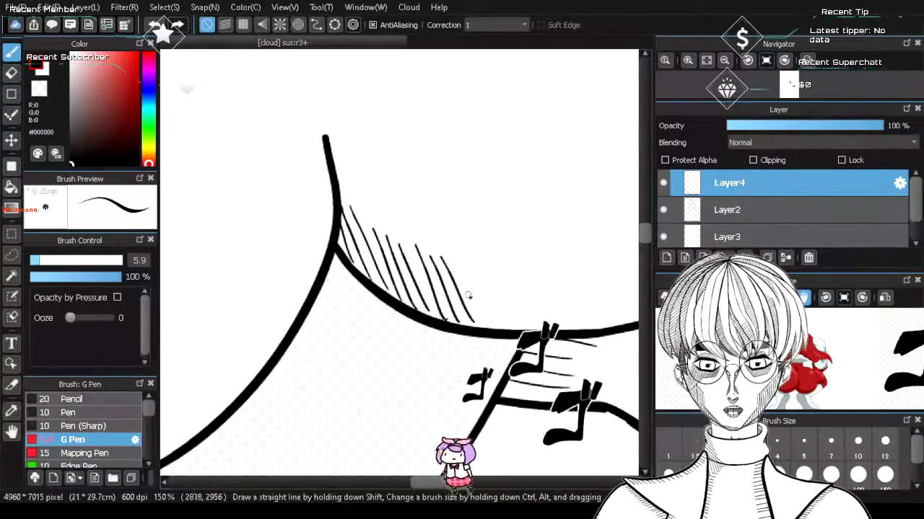
mouse_move(462, 259)
left_mouse_down()
mouse_move(488, 315)
mouse_move(507, 328)
left_mouse_up()
left_click_drag(498, 267, 523, 329)
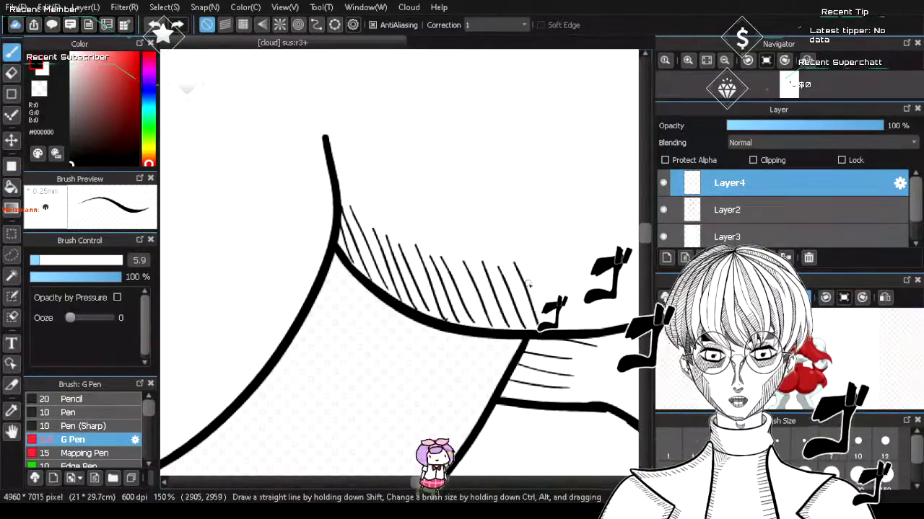
mouse_move(543, 264)
left_mouse_down()
mouse_move(559, 326)
mouse_move(577, 319)
left_mouse_up()
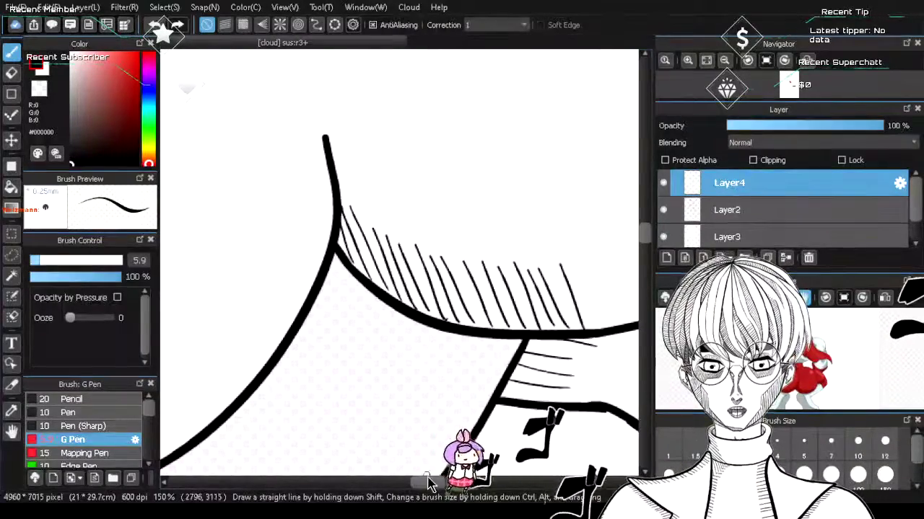
- Extend the hatching along the far buttock's lower curve toward its outer side, shortening the lines as the curve rises
left_click_drag(428, 484, 448, 483)
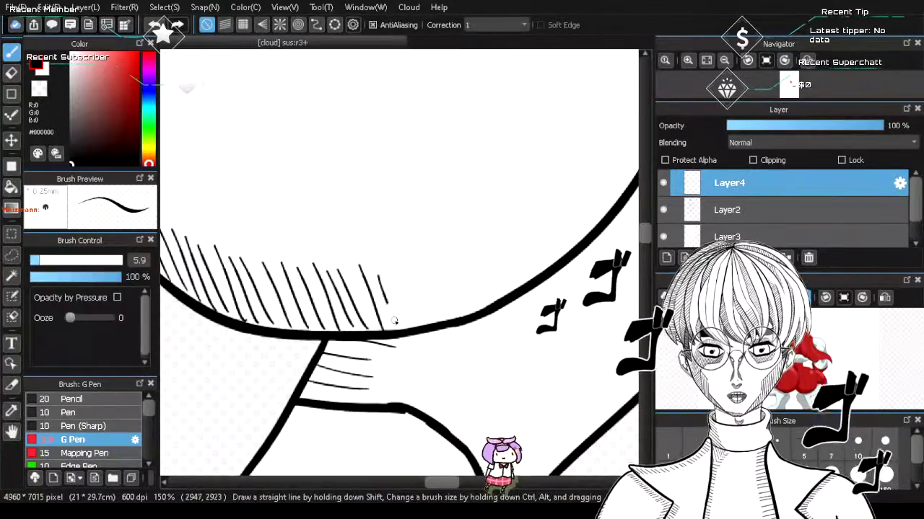
mouse_move(422, 280)
left_mouse_down()
mouse_move(436, 315)
mouse_move(451, 316)
left_mouse_up()
mouse_move(458, 278)
left_mouse_down()
mouse_move(452, 313)
mouse_move(480, 303)
left_mouse_up()
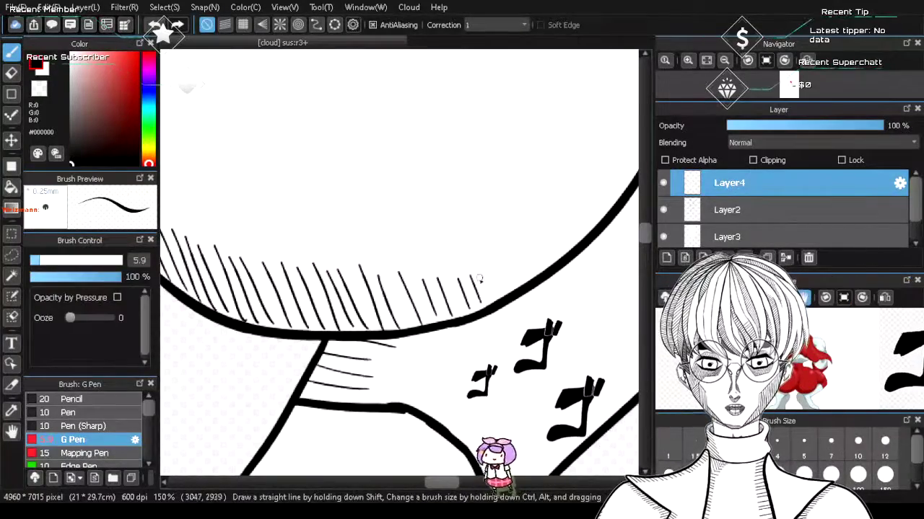
key("ctrl+z")
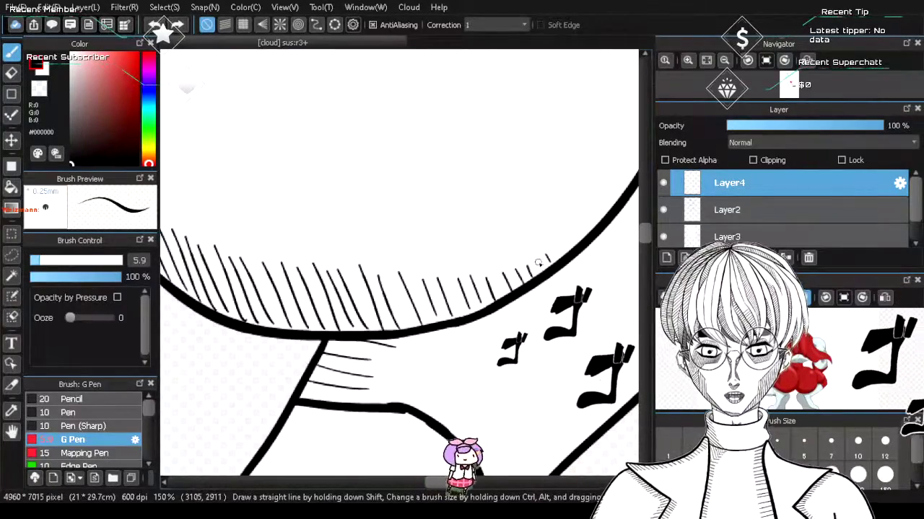
scroll(567, 264, "down", 5)
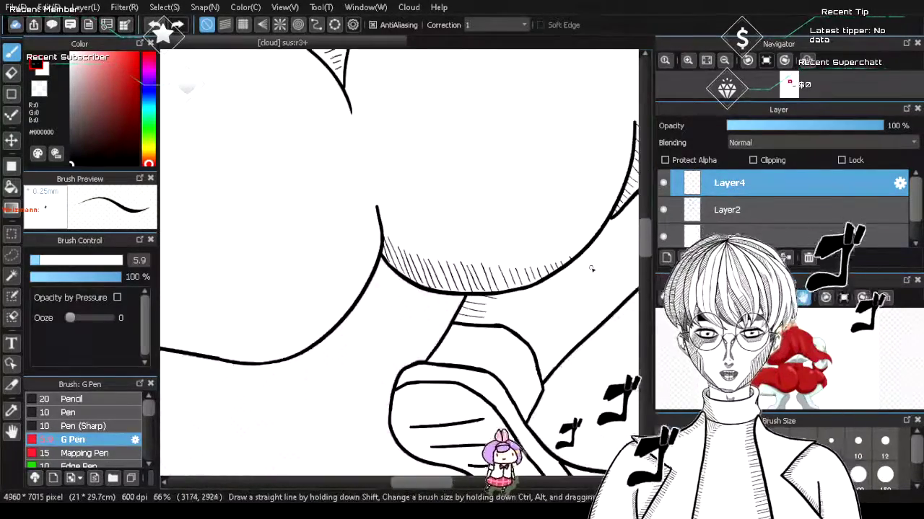
- Hatch the lower curve of the near buttock with very short slanted lines from the thigh's underside toward the central crease
scroll(406, 259, "up", 2)
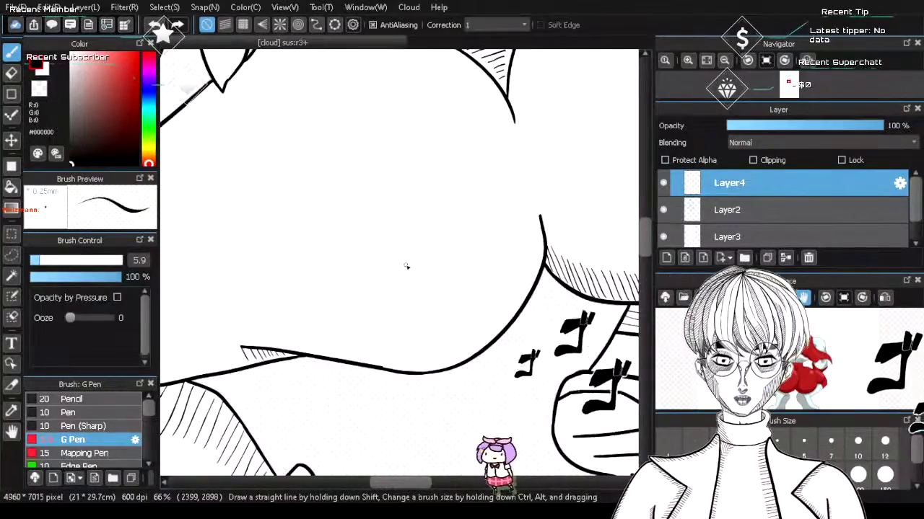
scroll(407, 266, "down", 2)
scroll(499, 322, "up", 2)
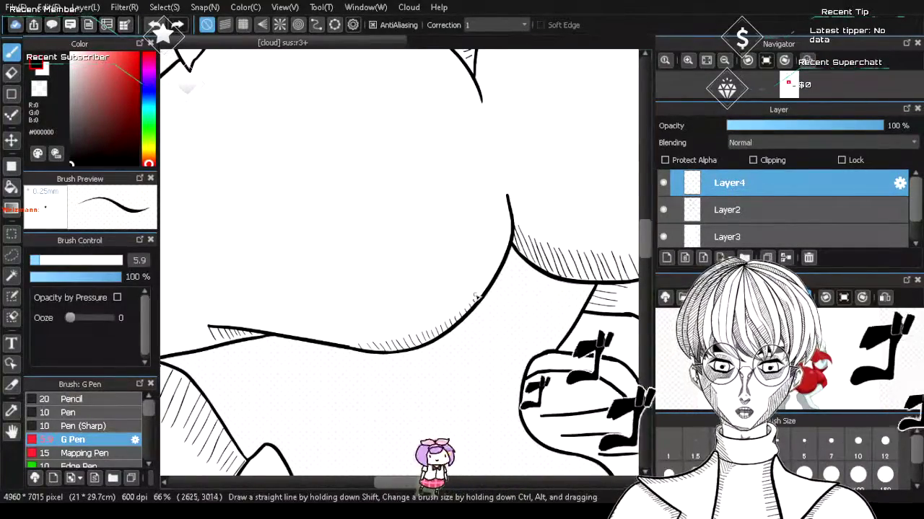
scroll(484, 301, "down", 4)
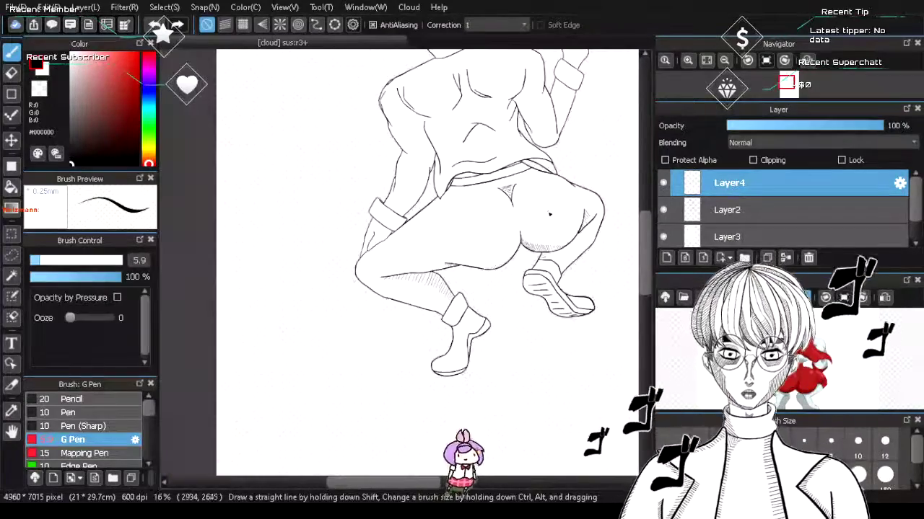
- Try drawing a rounded nail outline on the thumb tip of the hand resting on the knee, on Layer4
scroll(484, 156, "up", 3)
scroll(464, 289, "down", 4)
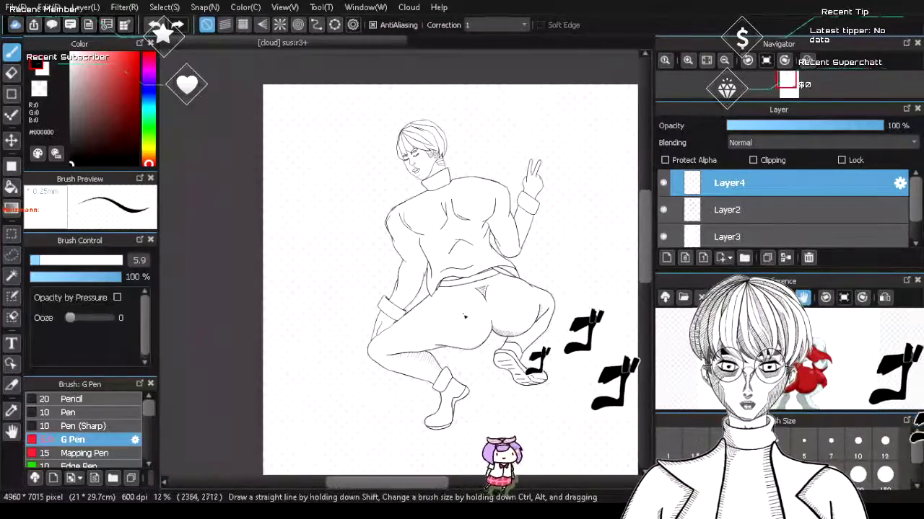
scroll(464, 306, "up", 2)
scroll(474, 296, "up", 3)
scroll(479, 383, "down", 3)
scroll(478, 383, "up", 1)
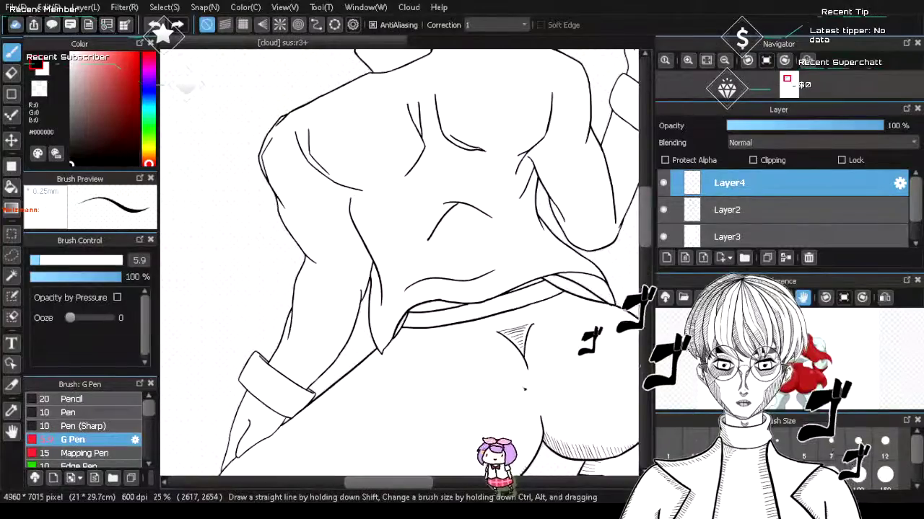
scroll(222, 456, "up", 3)
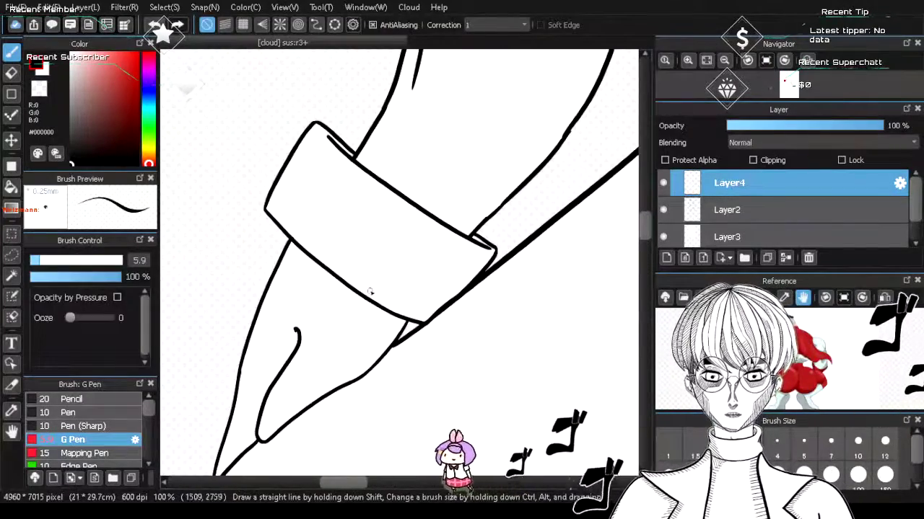
scroll(369, 292, "up", 1)
scroll(339, 373, "down", 1)
scroll(303, 411, "up", 1)
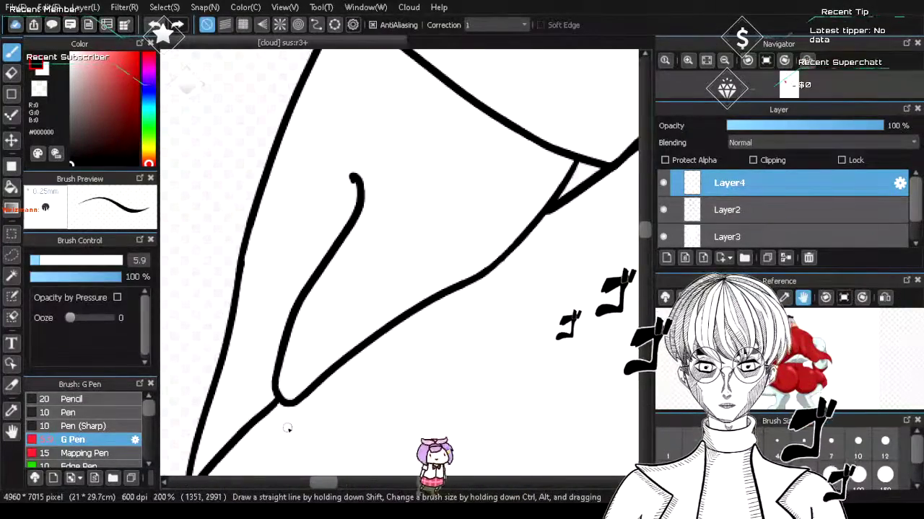
left_click_drag(329, 341, 312, 337)
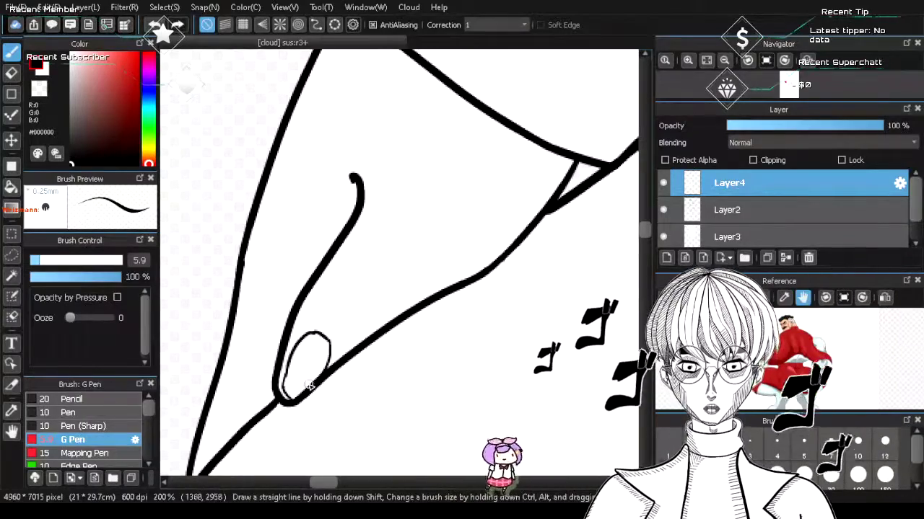
key("ctrl+z")
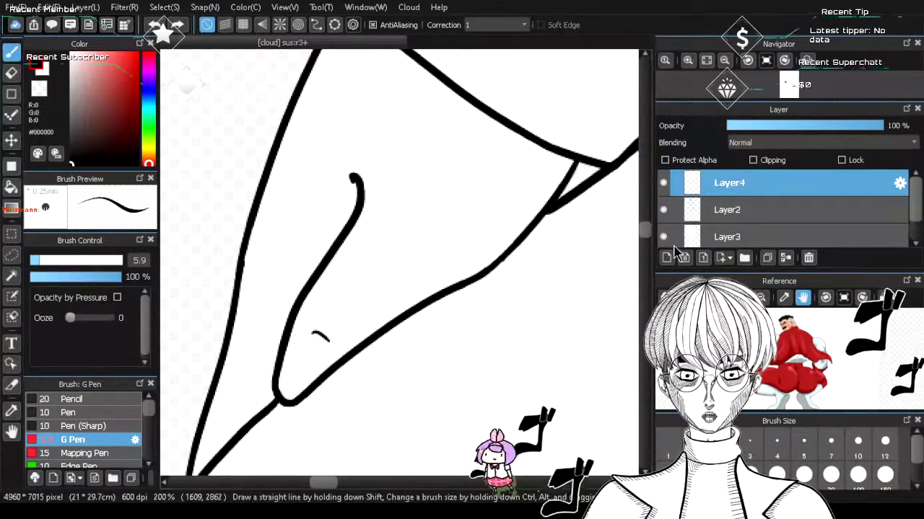
- Draw a thin nail outline on the tip of the resting hand's thumb on Layer2
left_click(686, 210)
left_click_drag(318, 330, 332, 365)
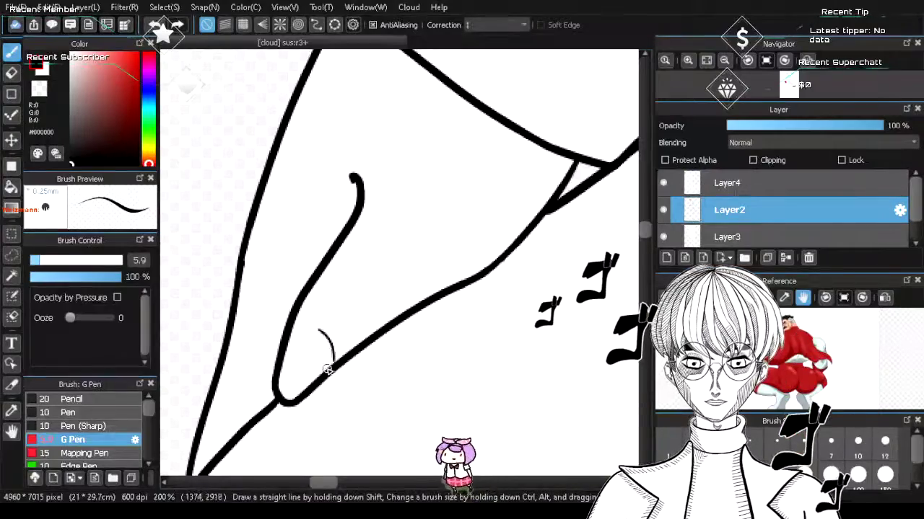
left_click_drag(318, 330, 285, 384)
key("ctrl+z")
left_click_drag(318, 331, 286, 374)
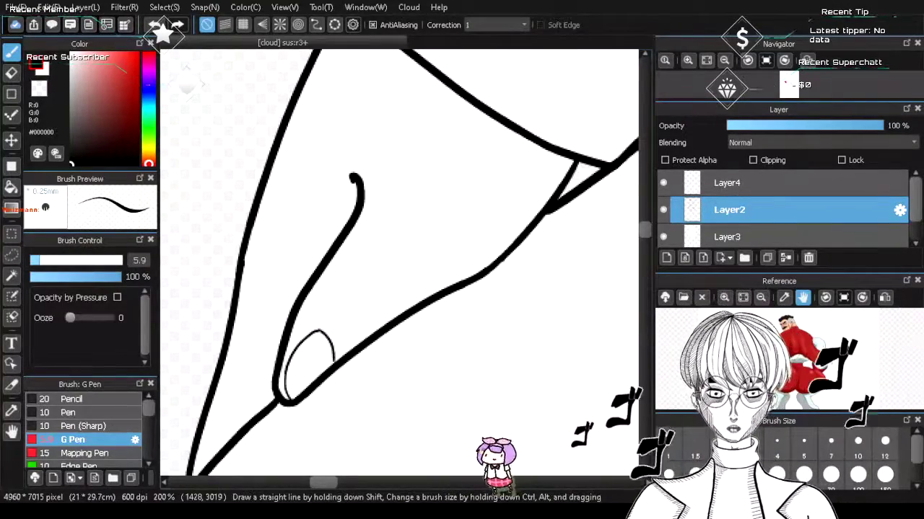
- Examine the line art of the resting hand, its cuff and the sleeve above it
scroll(390, 248, "down", 3)
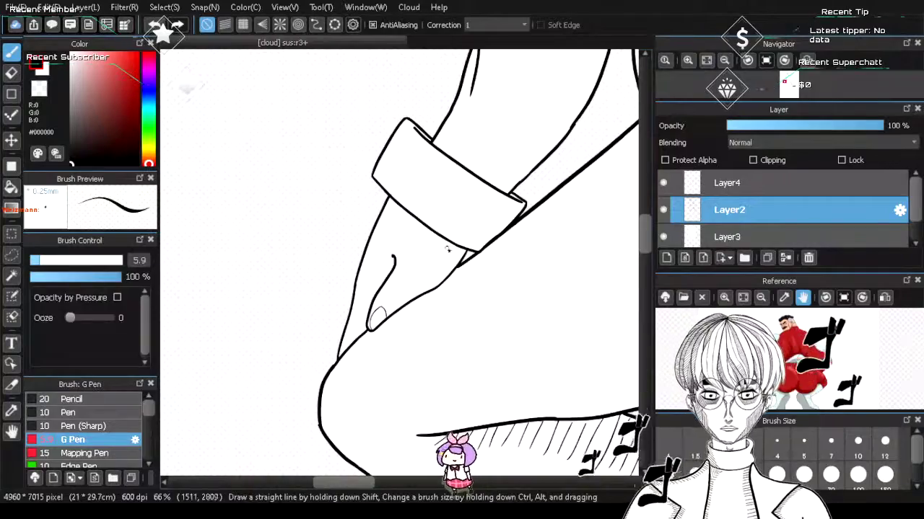
scroll(459, 222, "up", 1)
scroll(458, 233, "down", 2)
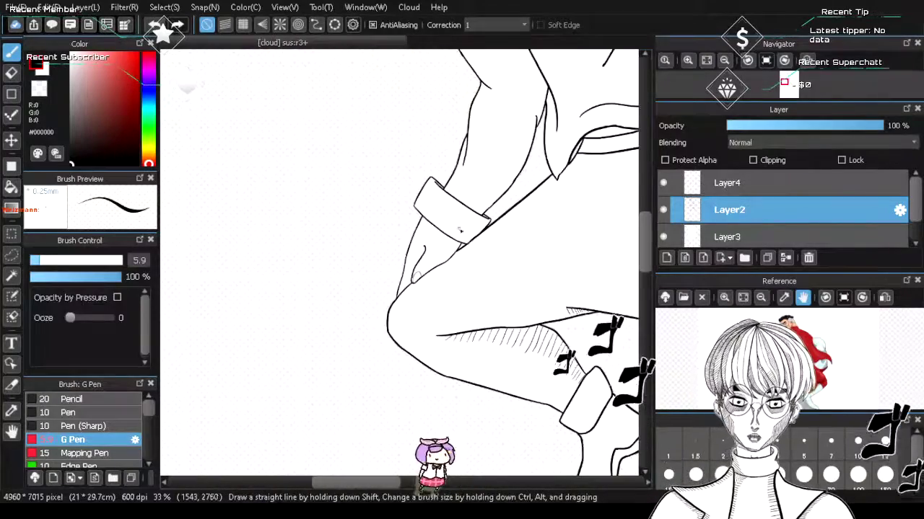
scroll(452, 145, "up", 2)
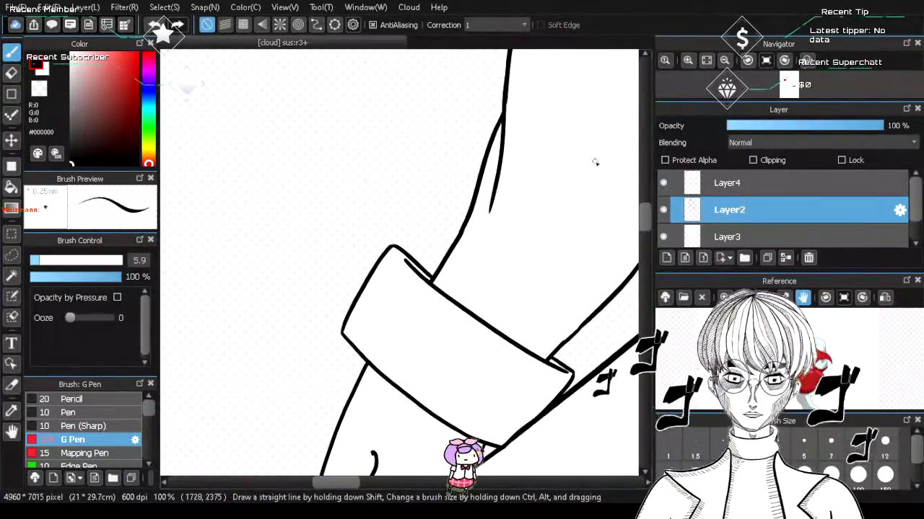
left_click(739, 188)
left_click(744, 219)
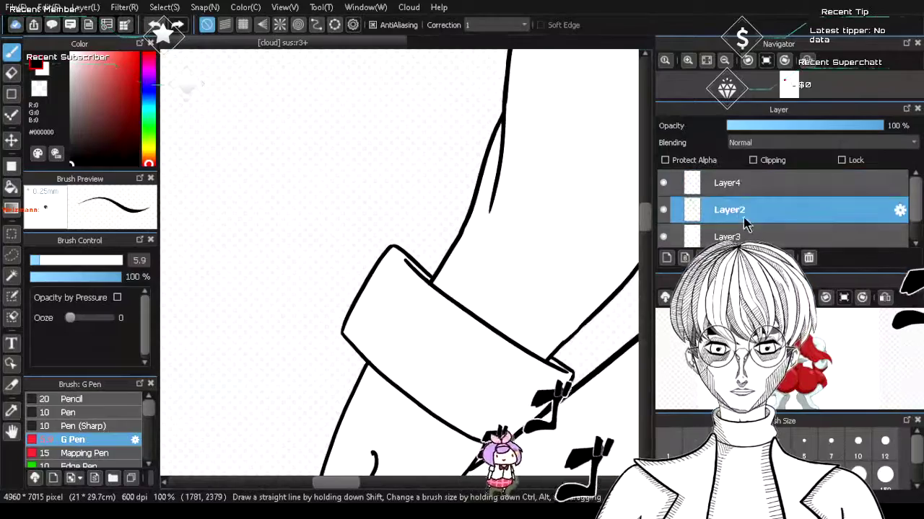
scroll(744, 219, "down", 2)
scroll(455, 458, "up", 1)
scroll(456, 461, "down", 3)
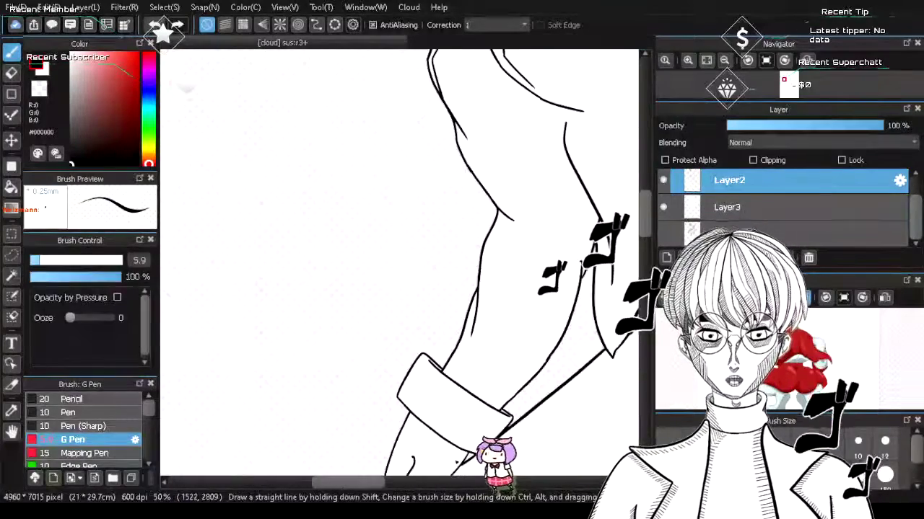
- Make Layer3 the active layer and undo the nail outline on the thumb
left_click(725, 208)
left_click_drag(646, 211, 645, 231)
scroll(231, 370, "down", 4)
scroll(245, 344, "up", 5)
scroll(414, 447, "up", 2)
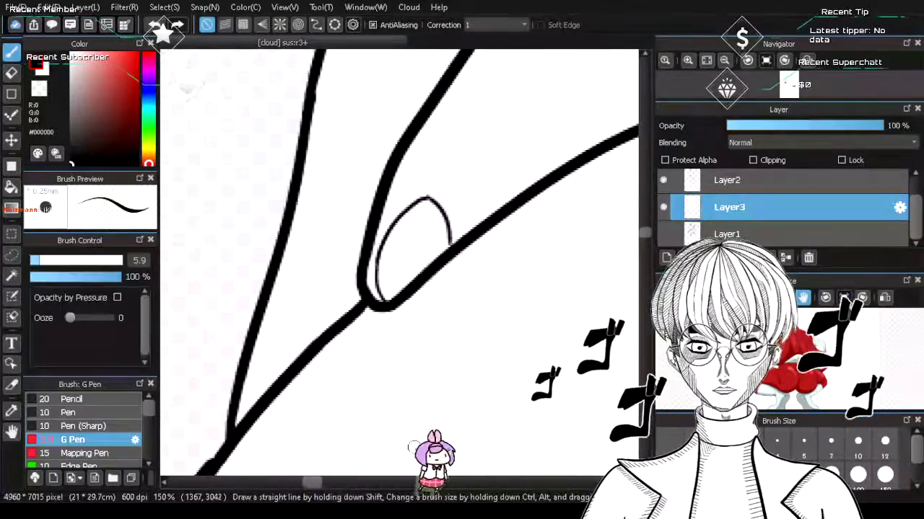
key("ctrl+z")
key("ctrl+z")
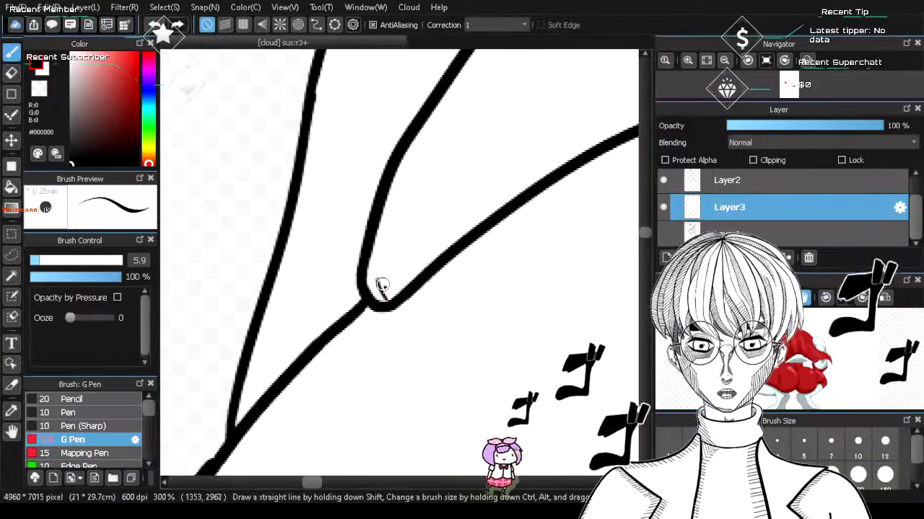
- Try a smaller rounded nail outline on the thumb tip on Layer3, and undo it
mouse_move(382, 285)
left_mouse_down()
mouse_move(389, 236)
mouse_move(404, 232)
mouse_move(429, 286)
mouse_move(393, 242)
mouse_move(408, 230)
mouse_move(433, 261)
left_mouse_up()
key("ctrl+z")
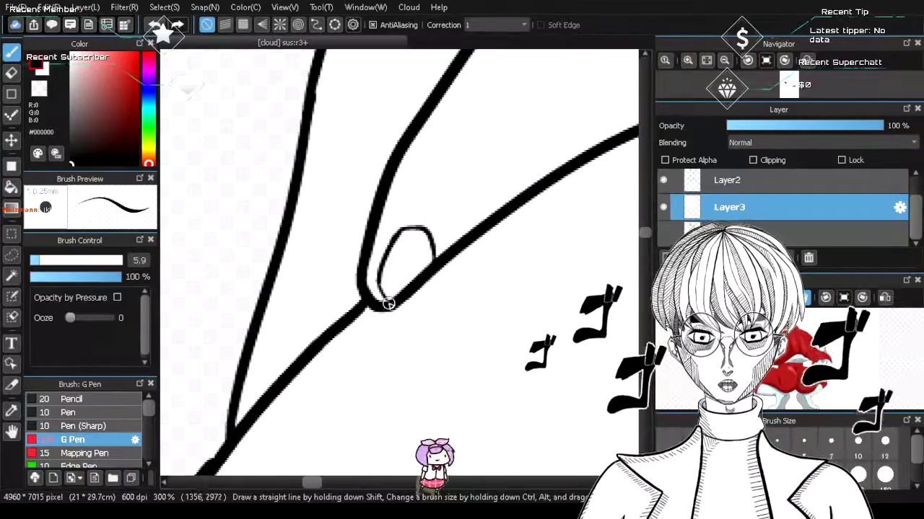
scroll(394, 310, "down", 4)
scroll(410, 281, "up", 3)
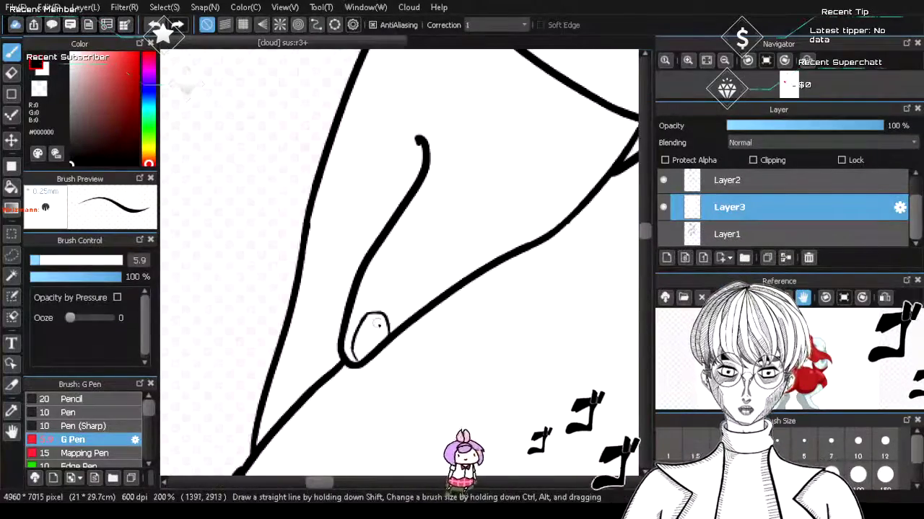
scroll(377, 324, "up", 2)
key("ctrl+z")
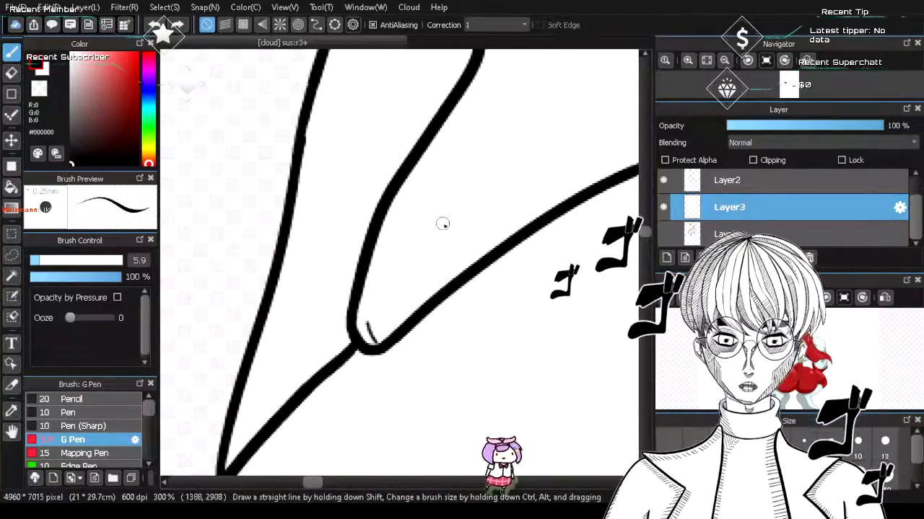
- Draw a taller, tapered nail outline on Layer3, running from the lower edge of the thumb to its tip
mouse_move(430, 226)
left_mouse_down()
mouse_move(448, 245)
mouse_move(452, 279)
left_mouse_up()
left_click_drag(433, 226, 386, 292)
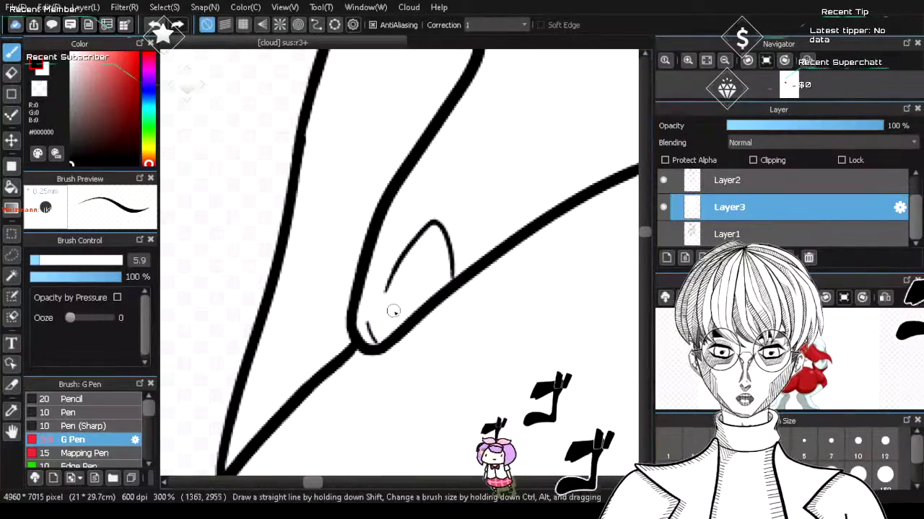
mouse_move(430, 220)
left_mouse_down()
mouse_move(374, 324)
mouse_move(377, 341)
left_mouse_up()
key("ctrl+z")
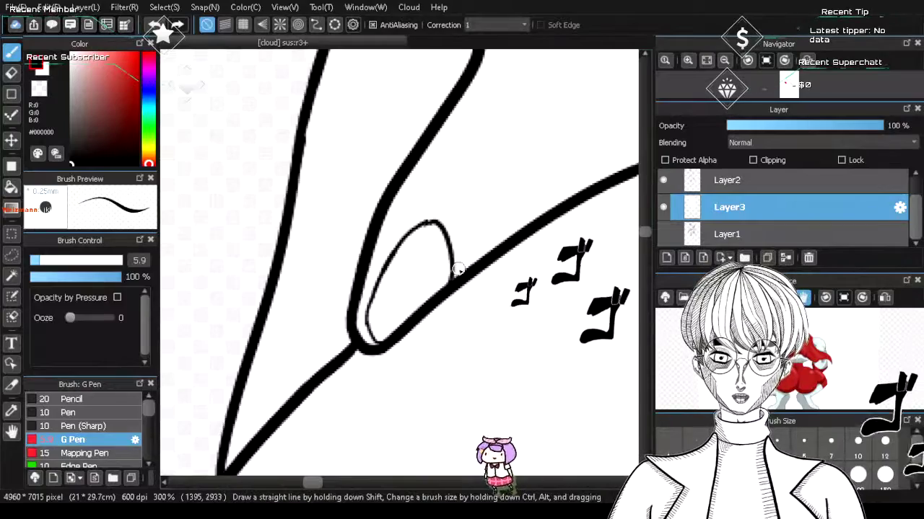
scroll(466, 272, "down", 6)
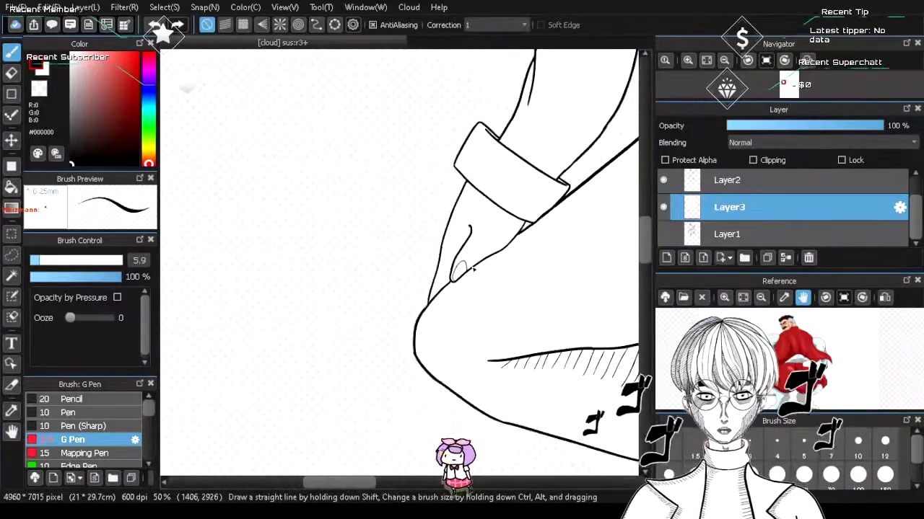
scroll(485, 246, "up", 4)
scroll(458, 288, "up", 2)
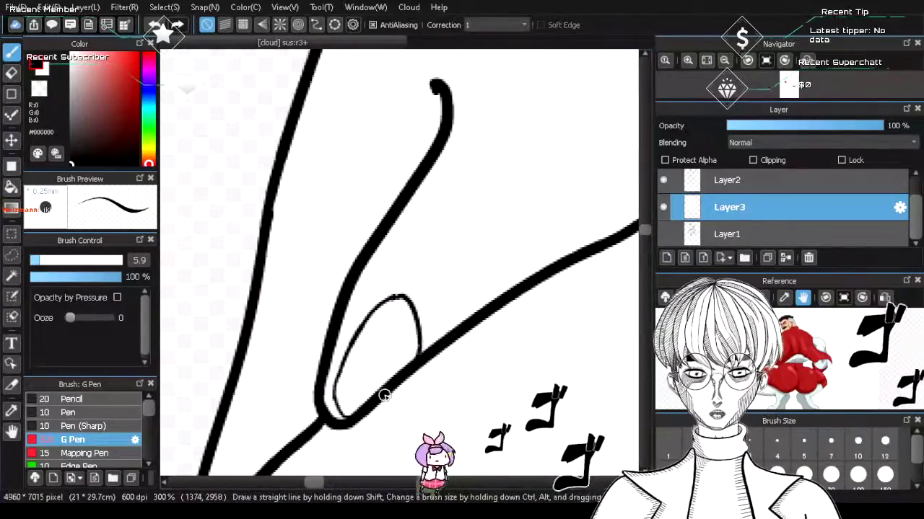
scroll(778, 206, "up", 1)
- On Layer4, add thin hatching strokes inside the curved upper end of the thumb line
left_click(778, 183)
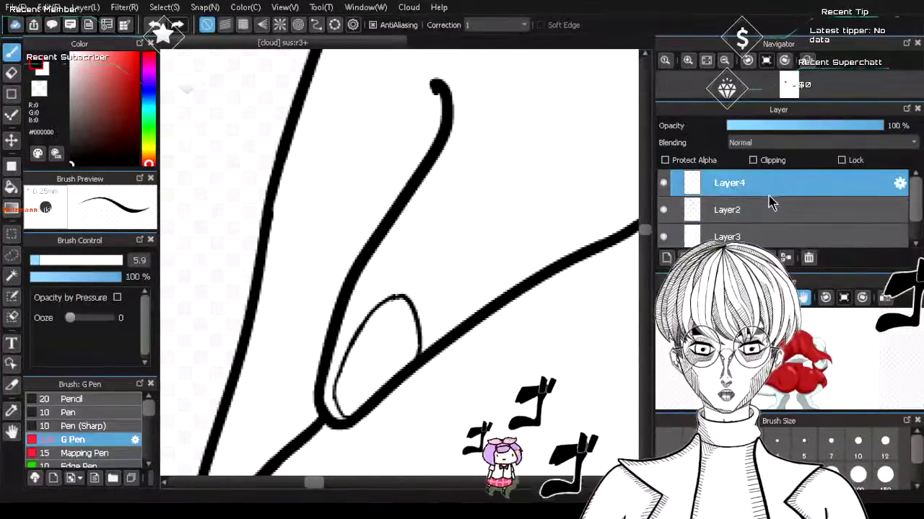
scroll(584, 250, "up", 3)
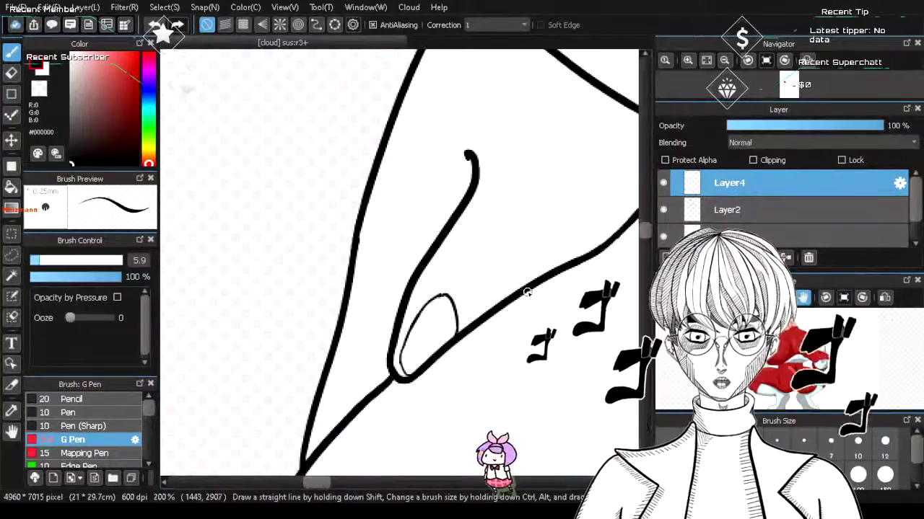
left_click_drag(427, 235, 418, 258)
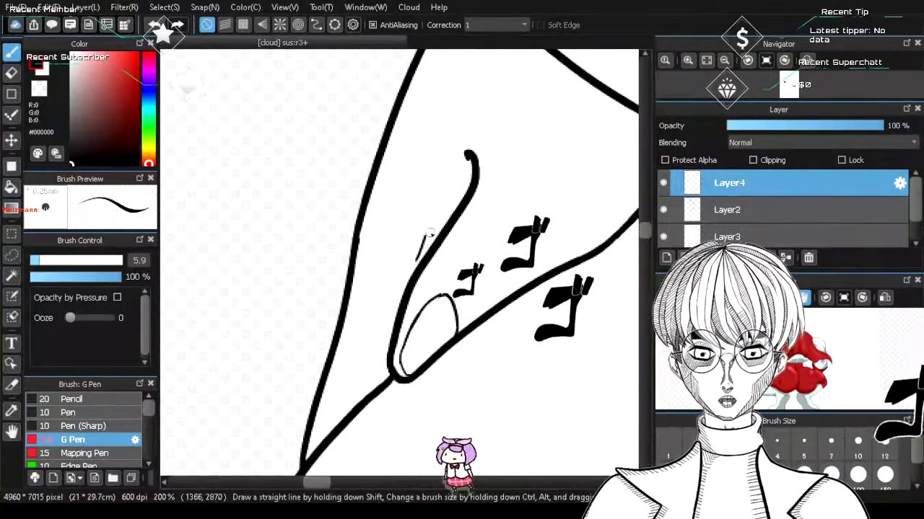
left_click_drag(444, 216, 434, 244)
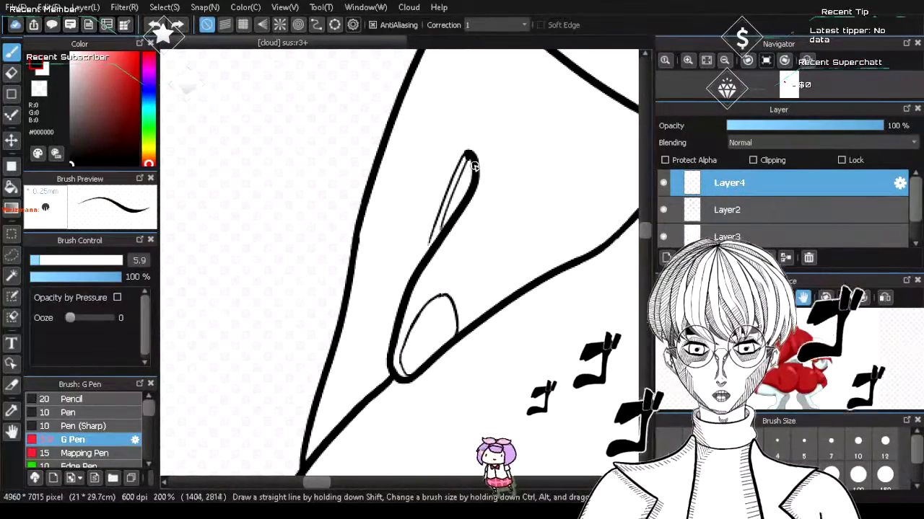
mouse_move(473, 161)
left_mouse_down()
mouse_move(441, 249)
mouse_move(458, 207)
left_mouse_up()
key("ctrl+z")
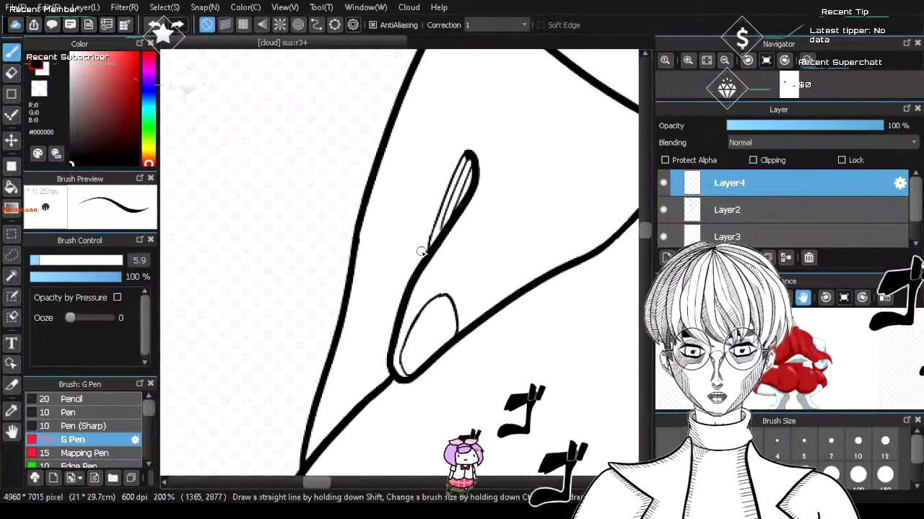
- Hatch a shadow of thin diagonal strokes on the thigh just below the wrist and cuff corner
scroll(445, 271, "down", 4)
scroll(530, 162, "up", 2)
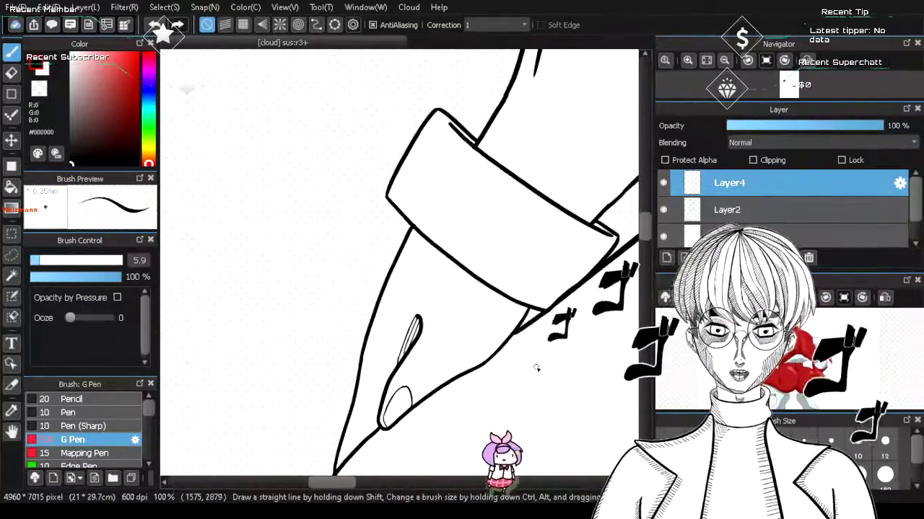
scroll(536, 368, "up", 1)
scroll(534, 367, "up", 1)
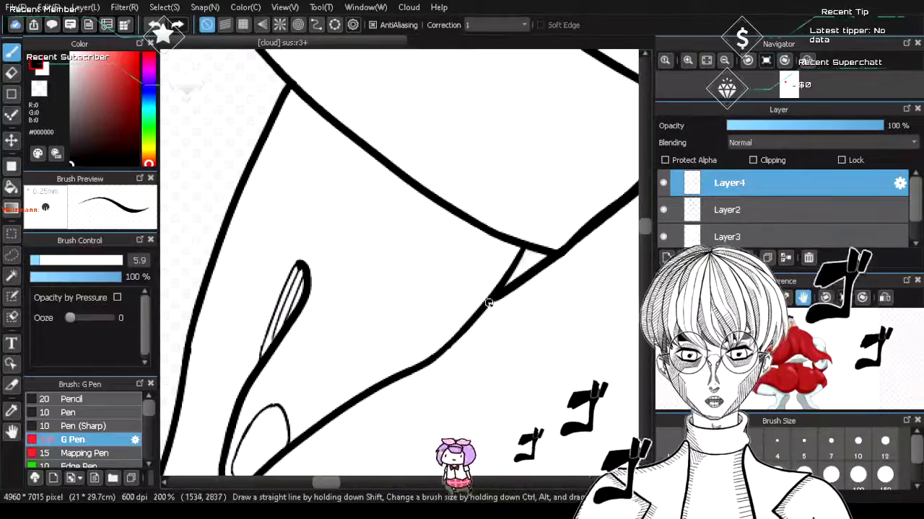
left_click_drag(505, 293, 459, 333)
left_click_drag(514, 295, 455, 340)
left_click_drag(534, 283, 462, 341)
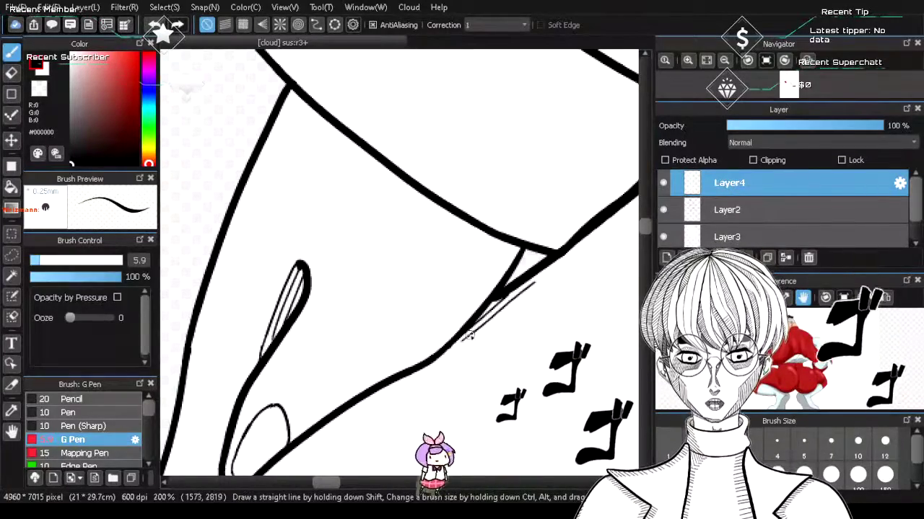
left_click_drag(556, 262, 491, 317)
left_click_drag(584, 244, 484, 336)
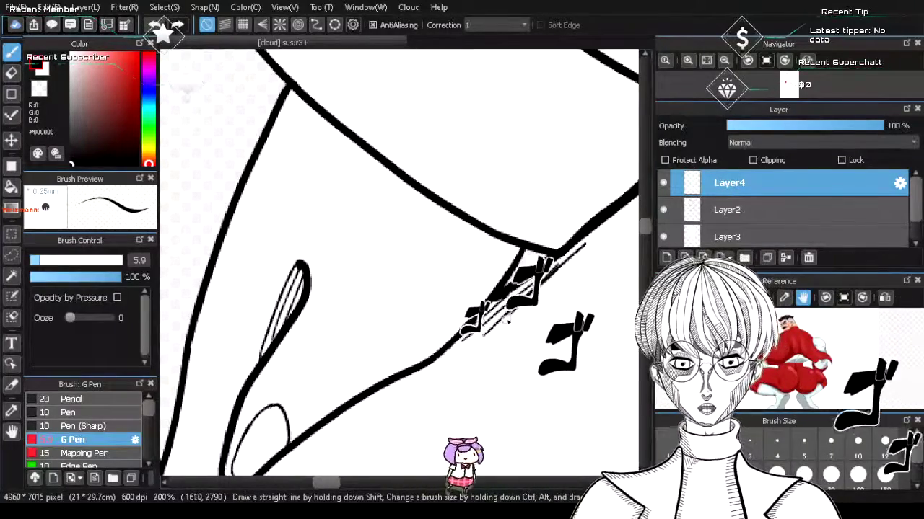
- Undo the last shadow strokes below the wrist and redraw them as diagonals extending past the cuff corner
key("ctrl+z")
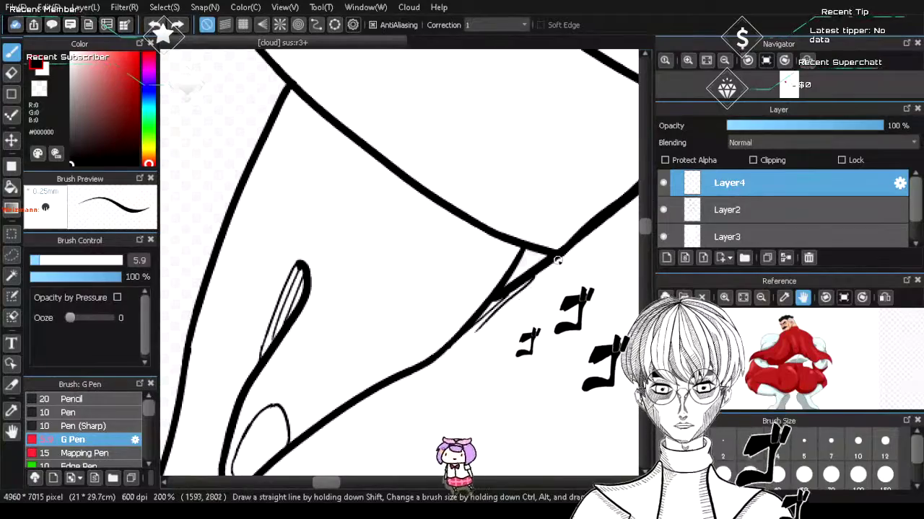
left_click_drag(550, 276, 514, 312)
left_click_drag(599, 230, 525, 310)
- Fill the narrow fold at the upper edge of the sleeve cuff with short hatching strokes
scroll(534, 307, "down", 3)
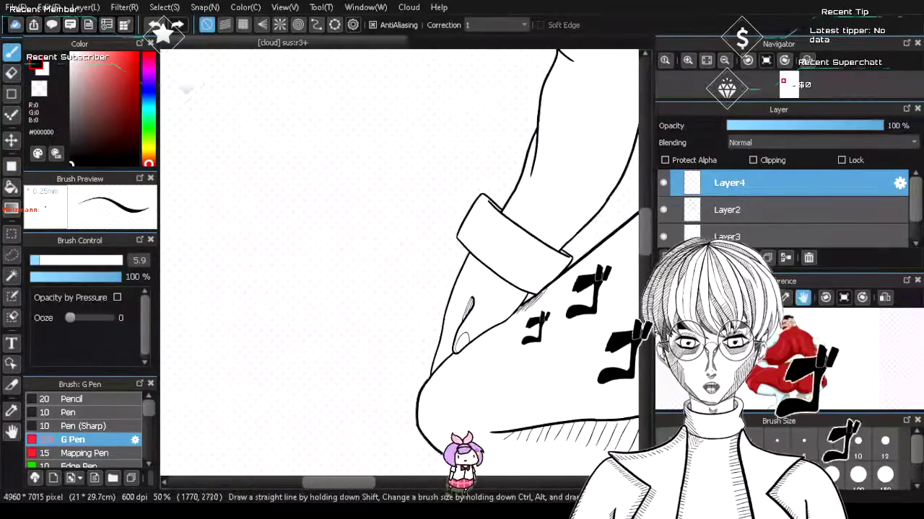
scroll(593, 265, "down", 1)
scroll(523, 252, "up", 4)
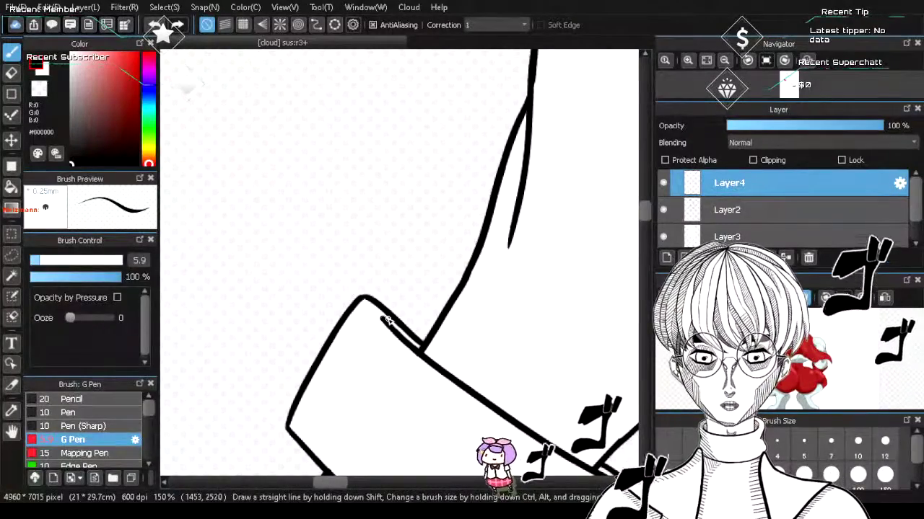
left_click_drag(394, 322, 389, 327)
left_click_drag(398, 326, 402, 340)
left_click_drag(412, 339, 413, 350)
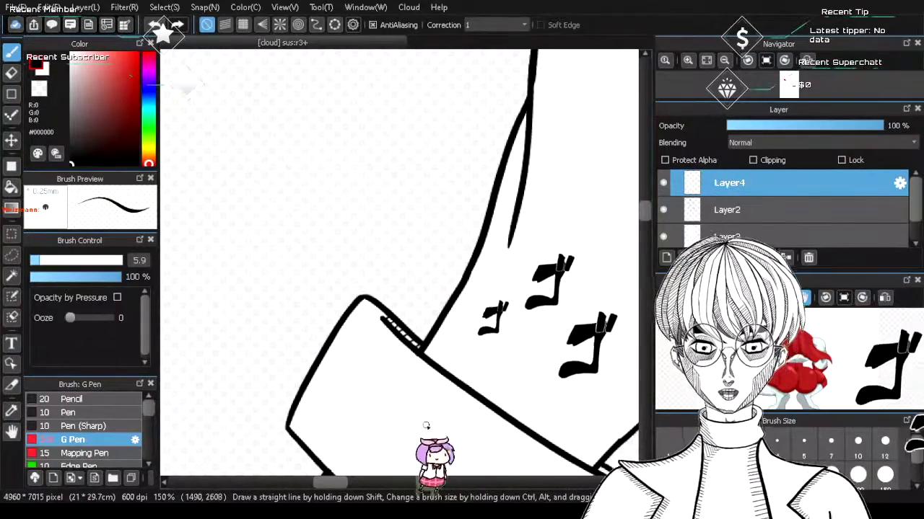
- Fill the small fold at the lower corner of the sleeve cuff's opening with short hatching strokes
scroll(420, 351, "down", 4)
scroll(526, 464, "up", 2)
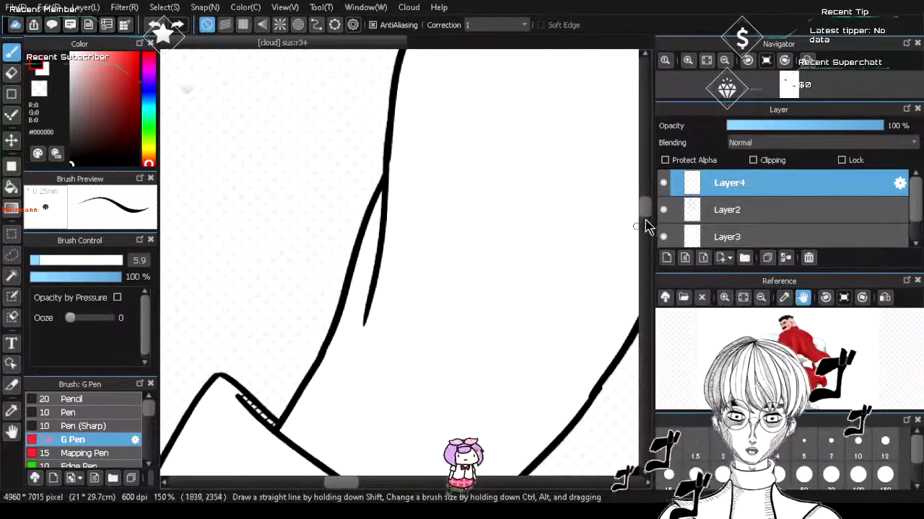
mouse_move(647, 210)
left_mouse_down()
mouse_move(650, 225)
mouse_move(648, 215)
left_mouse_up()
scroll(472, 260, "up", 2)
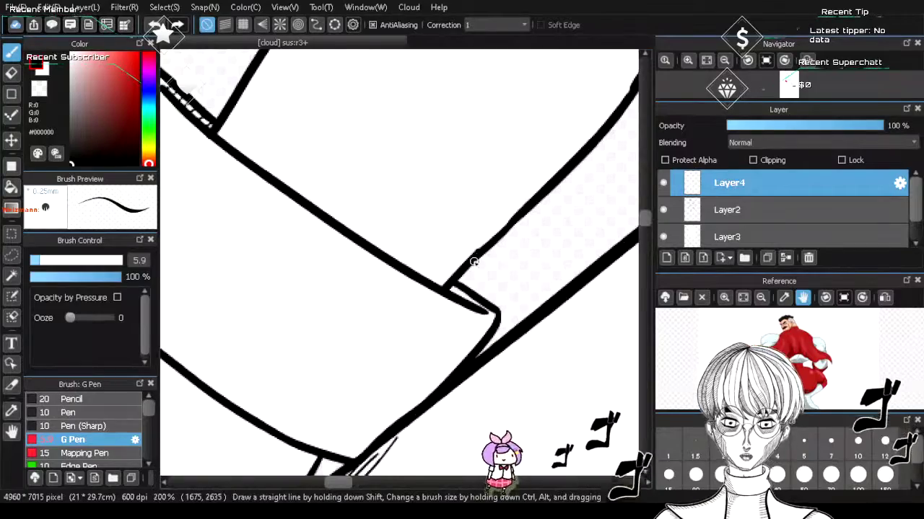
mouse_move(453, 297)
left_mouse_down()
mouse_move(444, 307)
mouse_move(496, 333)
left_mouse_up()
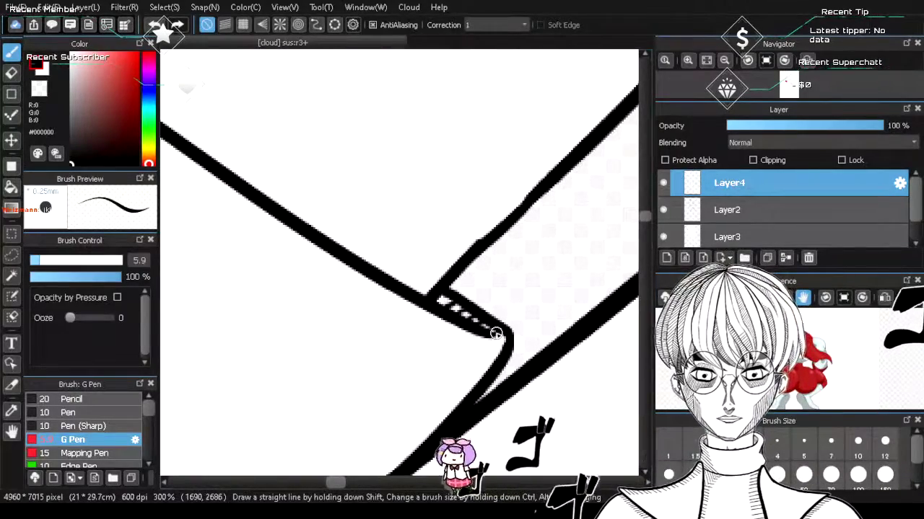
- Hatch the narrow fold on the outer edge of the forearm above the cuff with thin, steep parallel strokes
scroll(496, 334, "down", 3)
scroll(546, 198, "up", 2)
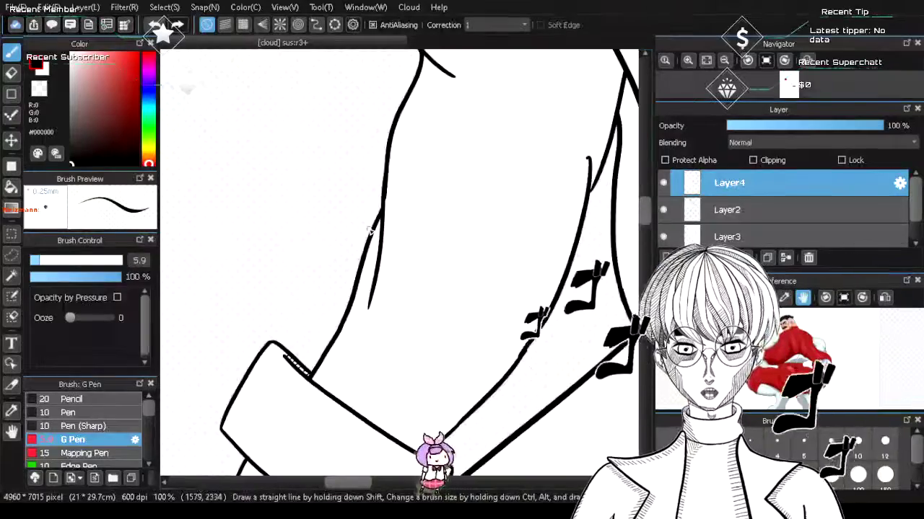
mouse_move(364, 274)
left_mouse_down()
mouse_move(367, 313)
mouse_move(372, 293)
left_mouse_up()
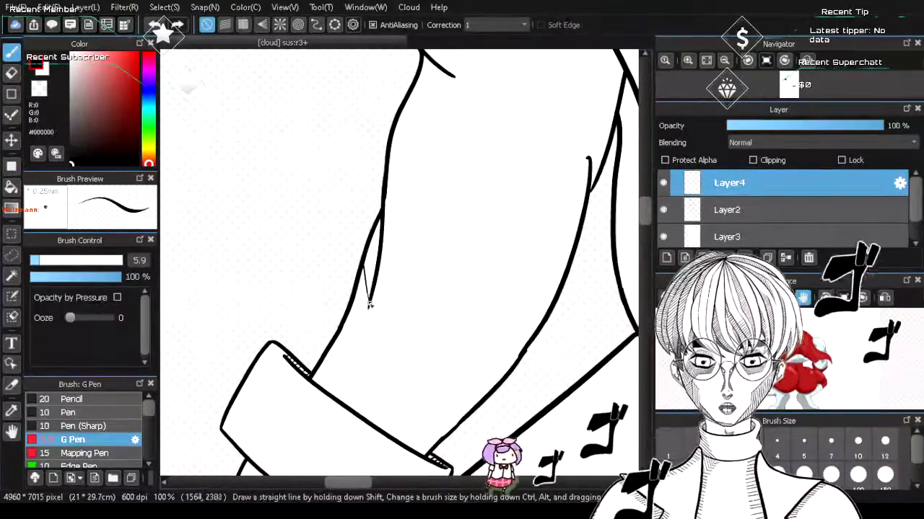
left_click_drag(368, 245, 373, 271)
left_click_drag(372, 231, 379, 255)
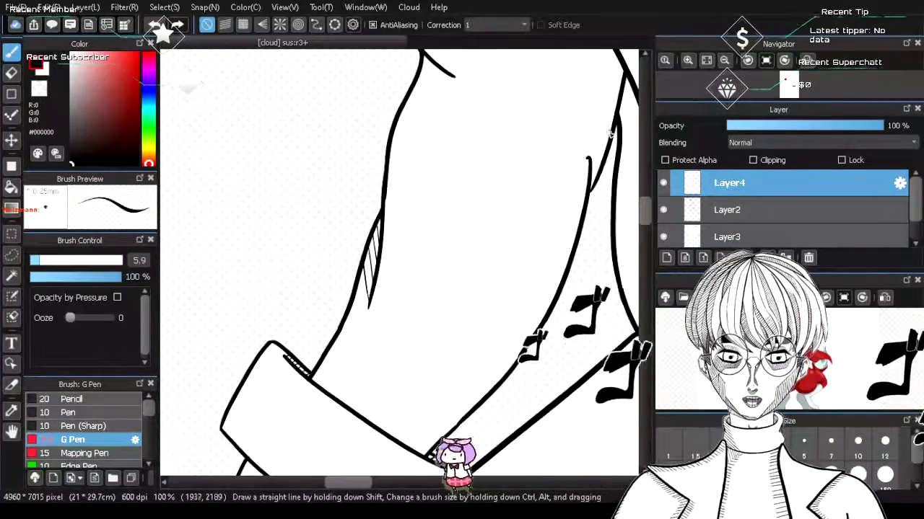
- Shade the fold on the inner edge of the forearm with short diagonal strokes continuing up along the line
scroll(596, 119, "up", 1)
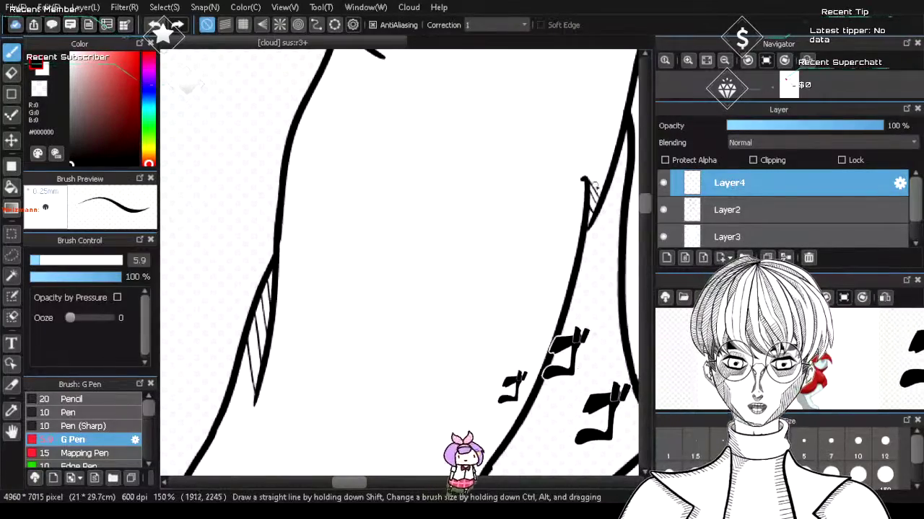
mouse_move(592, 178)
left_mouse_down()
mouse_move(601, 197)
mouse_move(605, 189)
left_mouse_up()
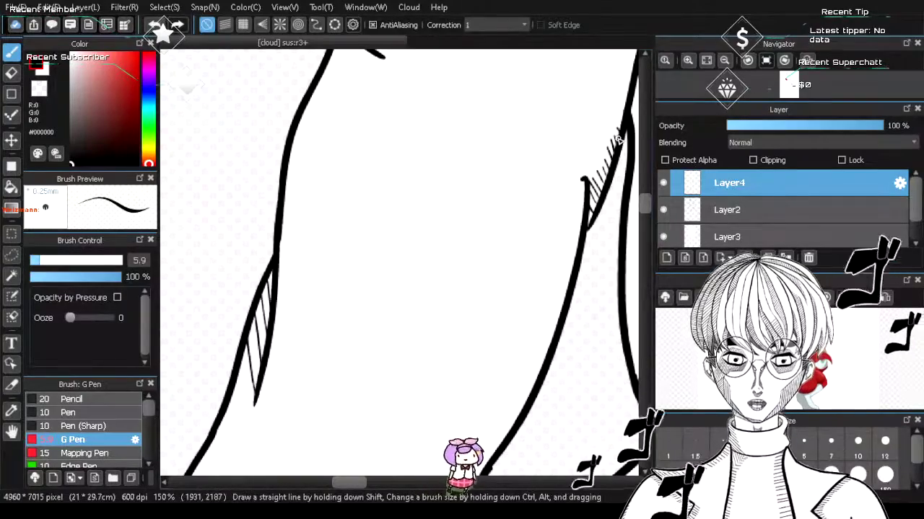
scroll(562, 261, "up", 4)
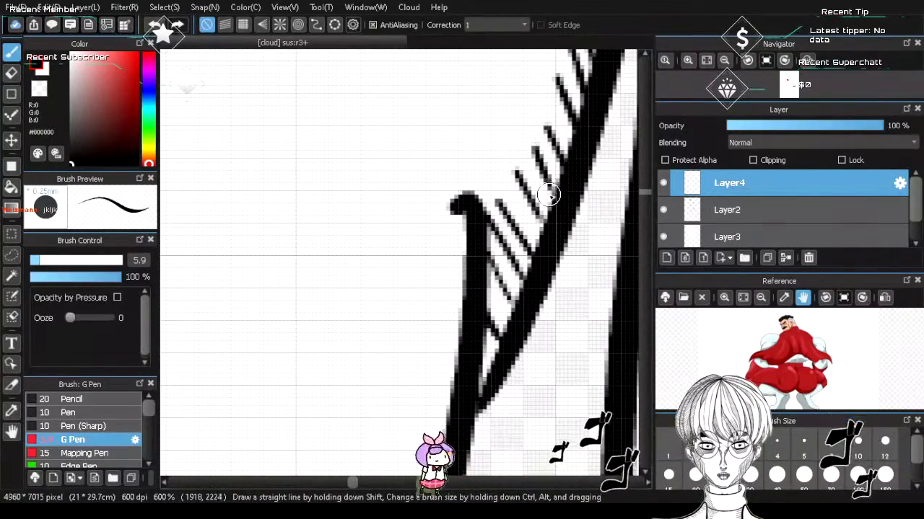
scroll(549, 196, "down", 6)
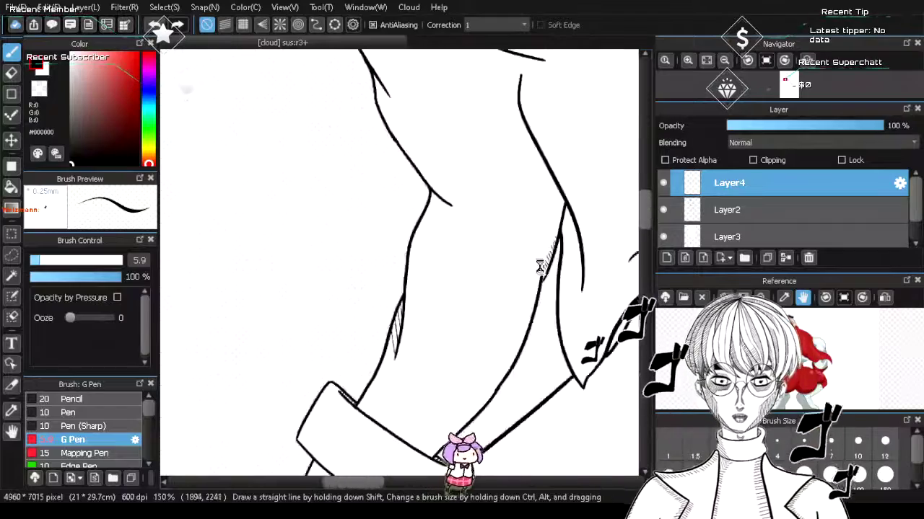
- Hatch the small crease at the elbow, undo the straight strokes and redraw them as slightly curved lines ending within the crease
scroll(463, 140, "down", 5)
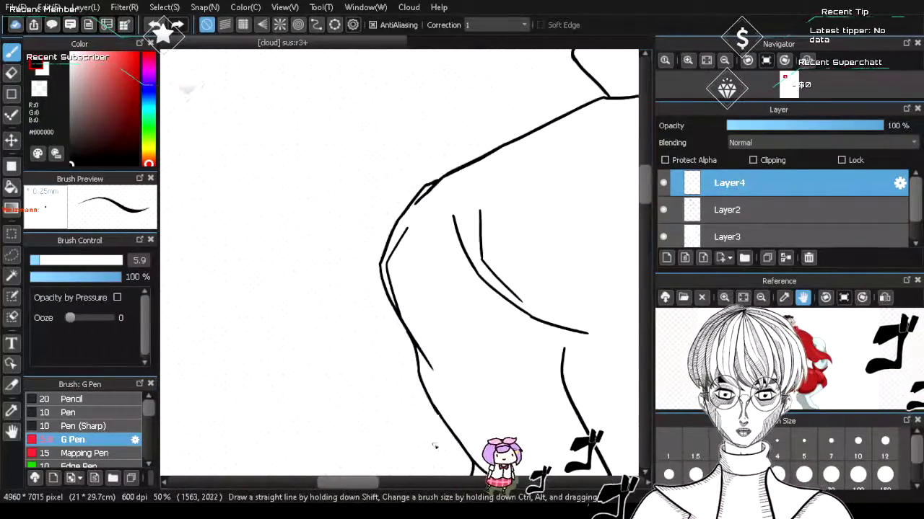
scroll(353, 273, "up", 5)
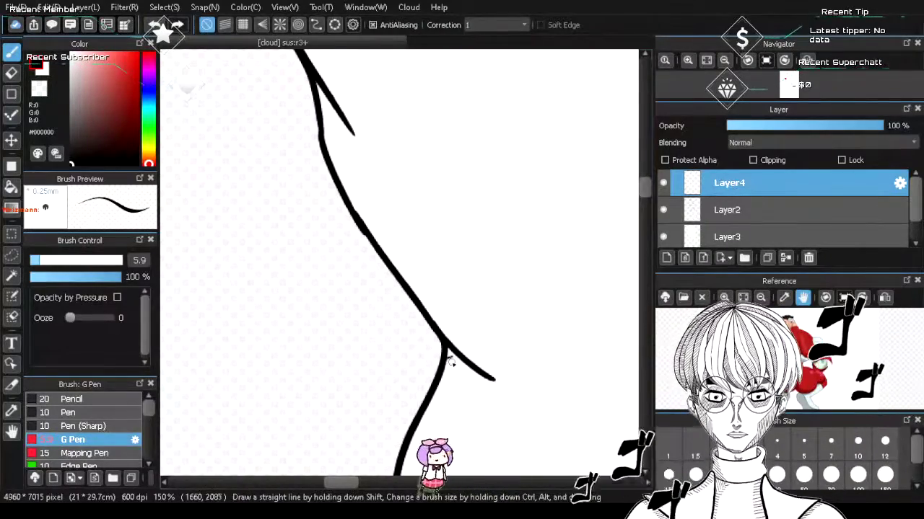
left_click_drag(442, 386, 485, 386)
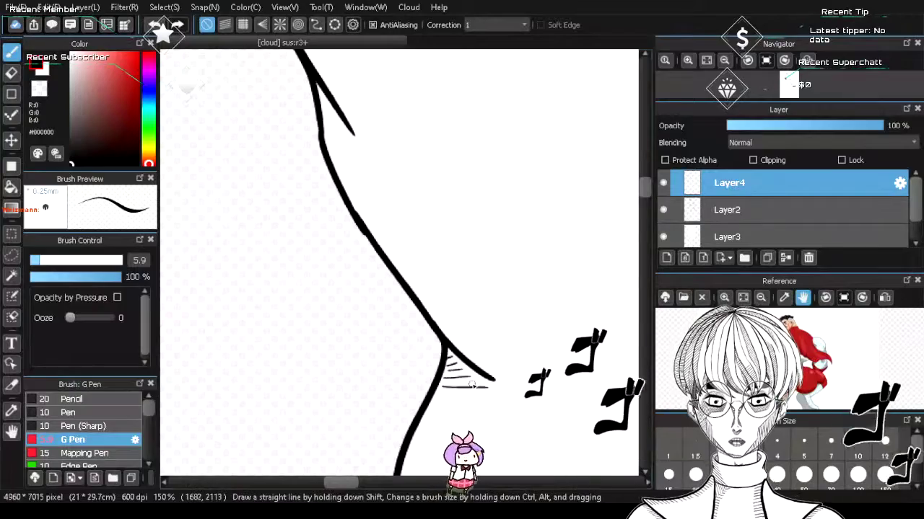
key("ctrl+z")
key("ctrl+z")
key("ctrl+z")
key("ctrl+z")
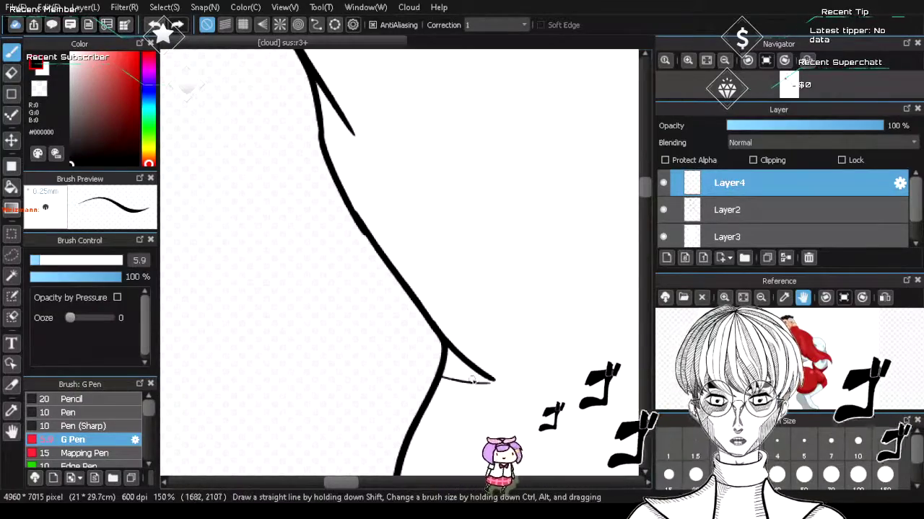
left_click_drag(440, 373, 488, 382)
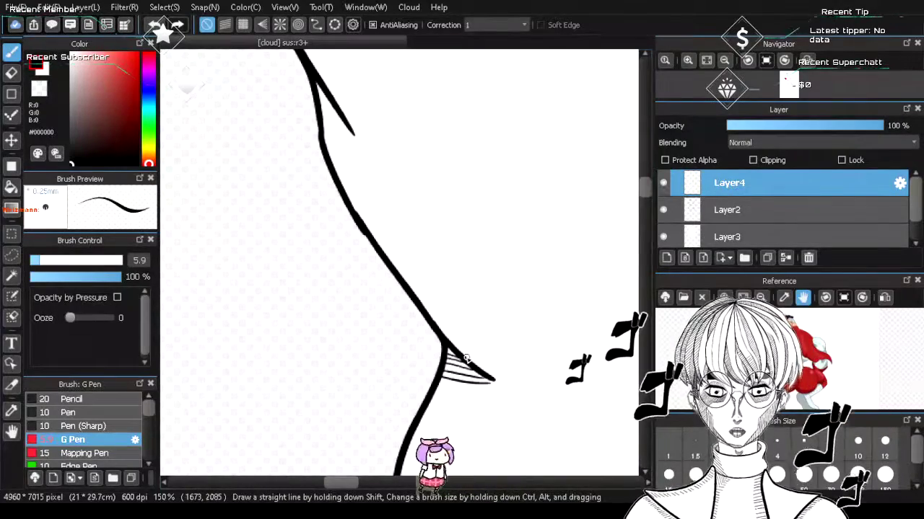
- Hatch the fold on the outer upper arm with thin slanted strokes, undoing the last ones and redrawing them extended past the fold's tip
scroll(465, 355, "down", 2)
scroll(393, 206, "up", 2)
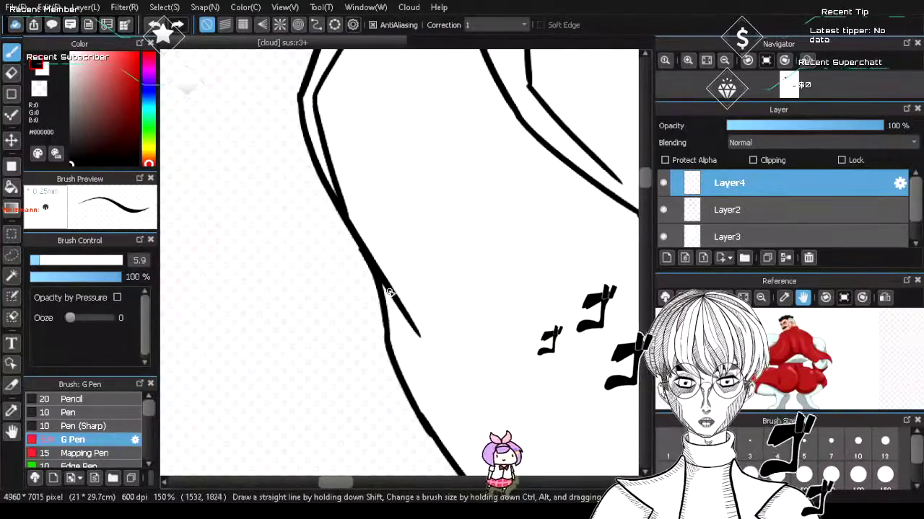
key("ctrl+z")
key("ctrl+z")
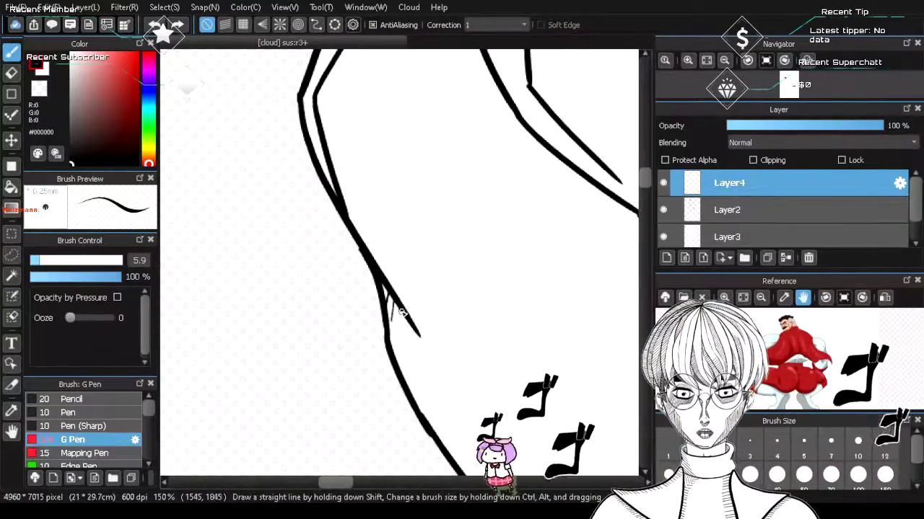
left_click_drag(410, 323, 405, 381)
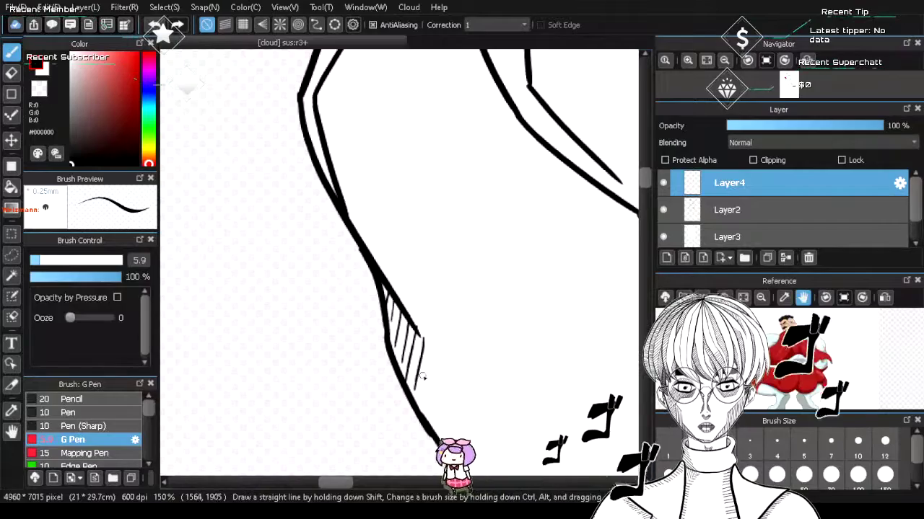
key("ctrl+z")
key("ctrl+z")
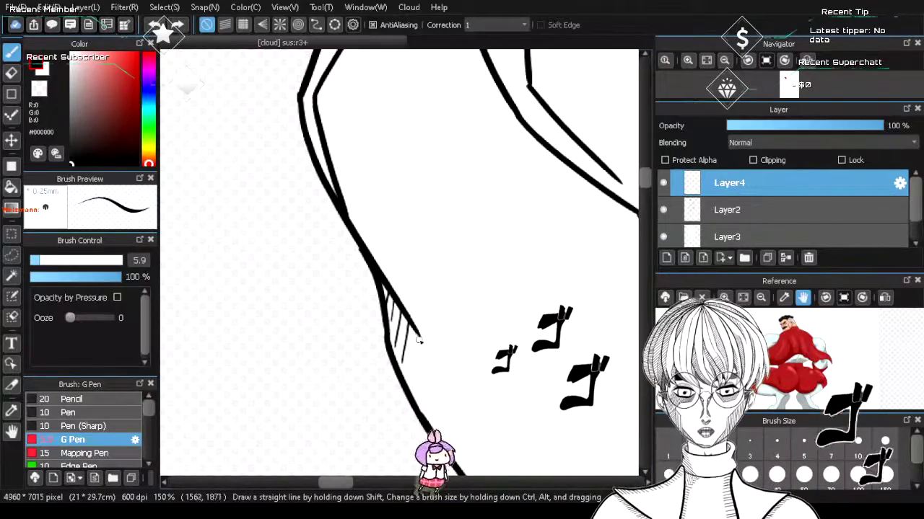
mouse_move(415, 329)
left_mouse_down()
mouse_move(410, 377)
mouse_move(425, 399)
left_mouse_up()
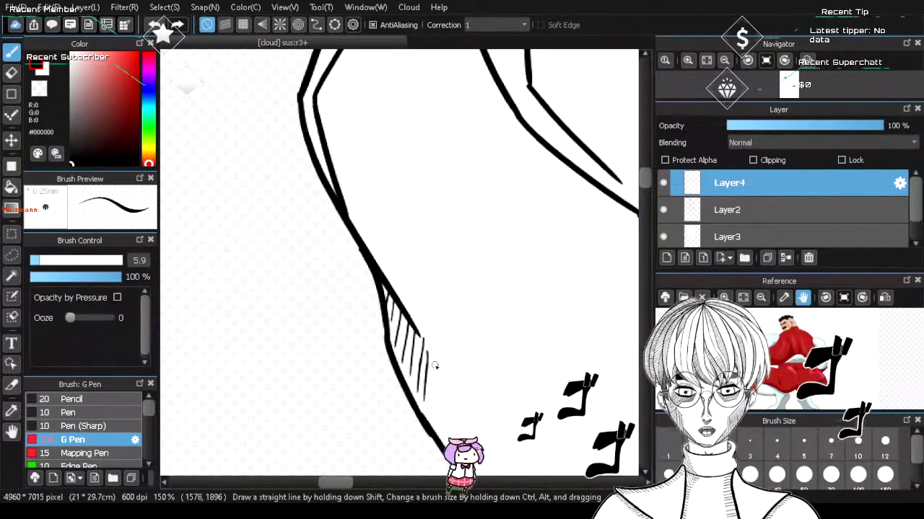
- Hatch the narrow folds along the outer shoulder edge and the band between the two curved crease lines inside the shoulder
scroll(446, 439, "down", 4)
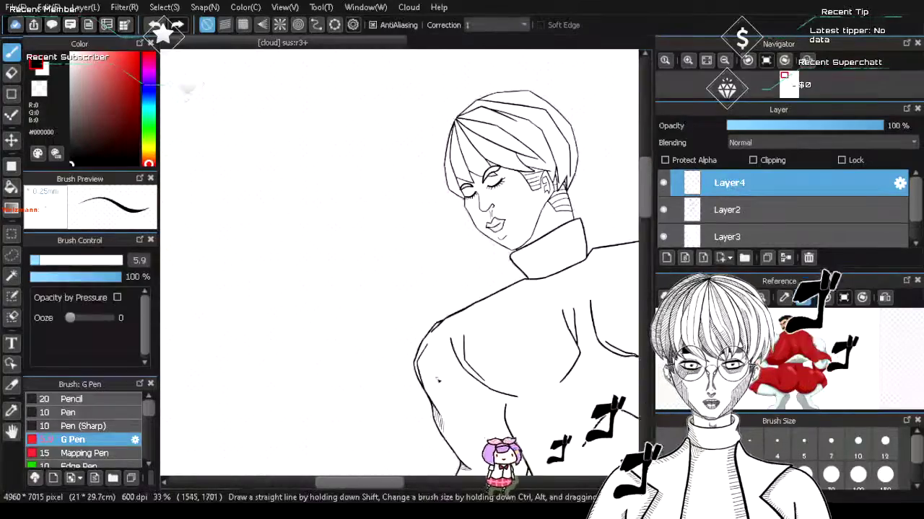
scroll(416, 381, "up", 3)
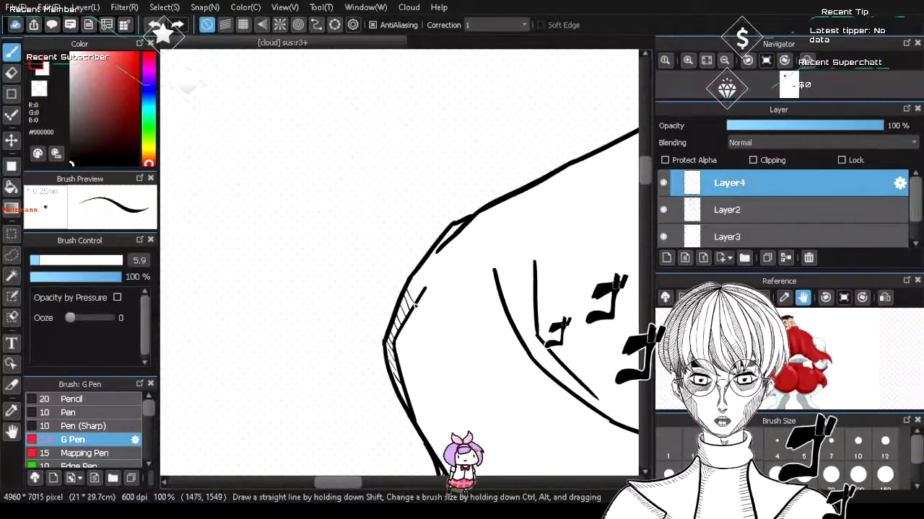
left_click_drag(414, 303, 422, 288)
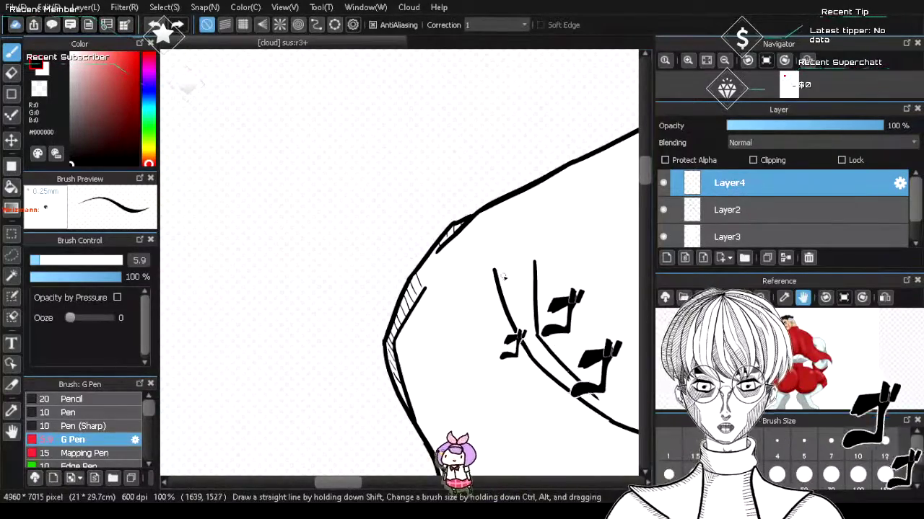
mouse_move(495, 272)
left_mouse_down()
mouse_move(534, 263)
mouse_move(533, 277)
left_mouse_up()
mouse_move(509, 297)
left_mouse_down()
mouse_move(523, 316)
mouse_move(536, 313)
mouse_move(518, 328)
mouse_move(514, 311)
mouse_move(534, 302)
left_mouse_up()
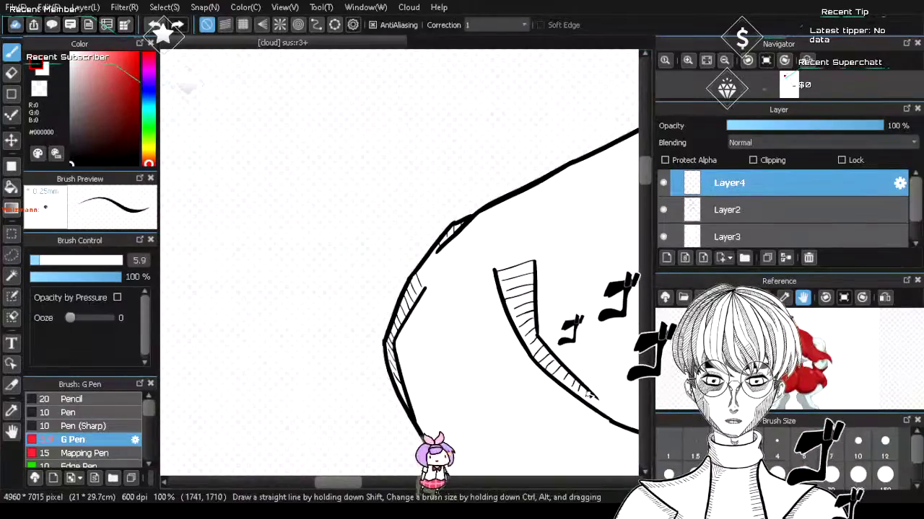
- Fill the narrow wedge between the two crease lines on the upper back with horizontal hatching, redrawing the strokes closer together
scroll(596, 399, "down", 5)
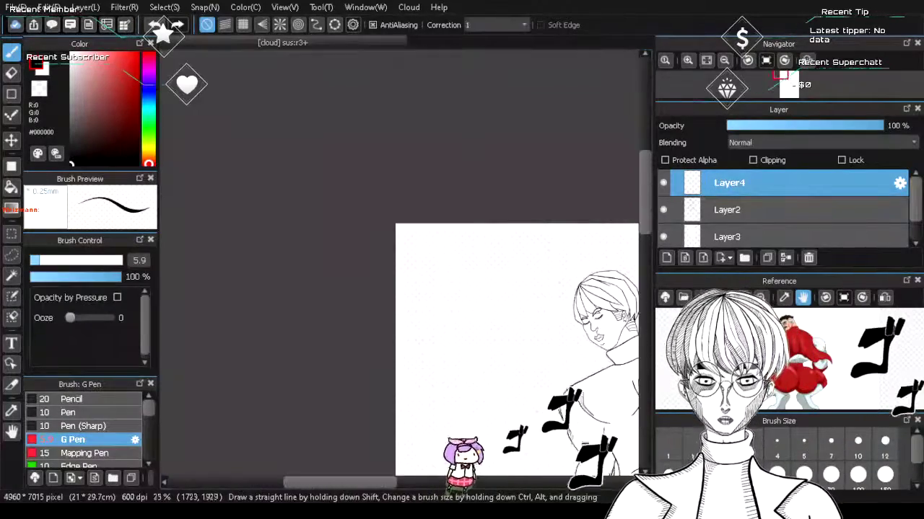
left_click_drag(351, 487, 396, 488)
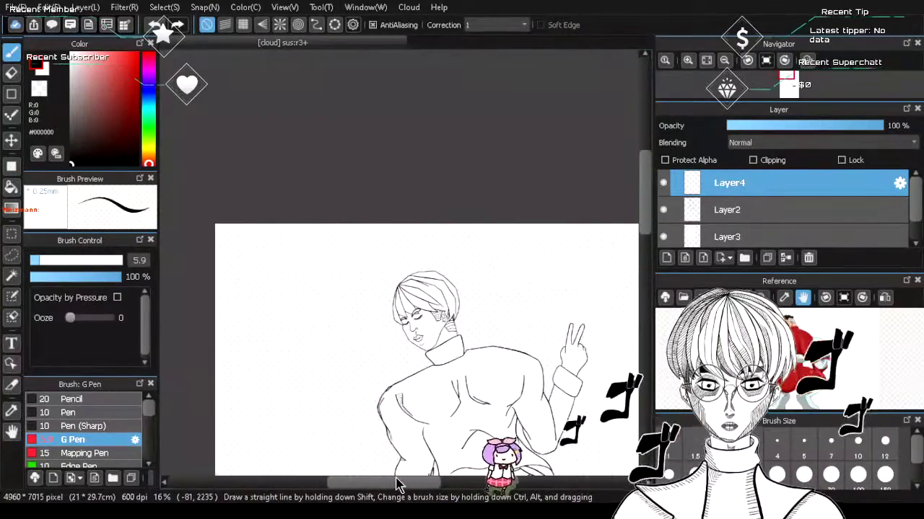
scroll(455, 433, "up", 4)
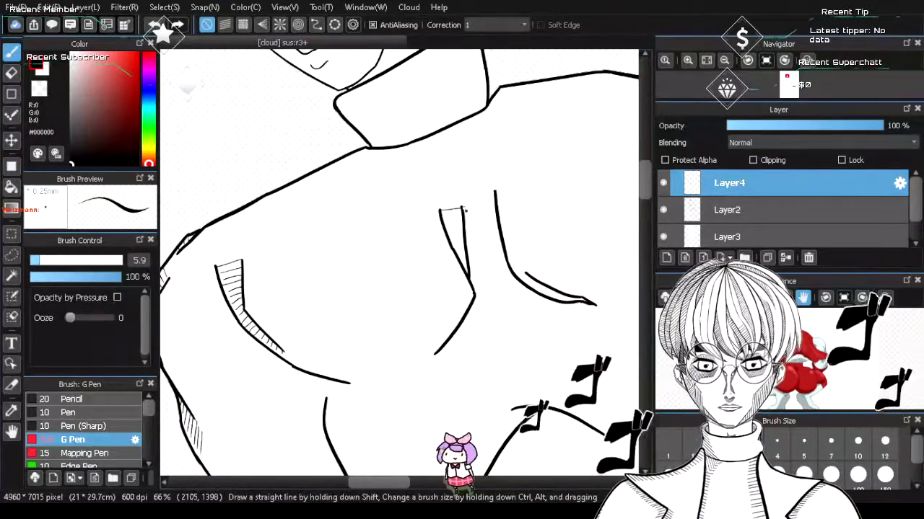
left_click_drag(463, 208, 440, 211)
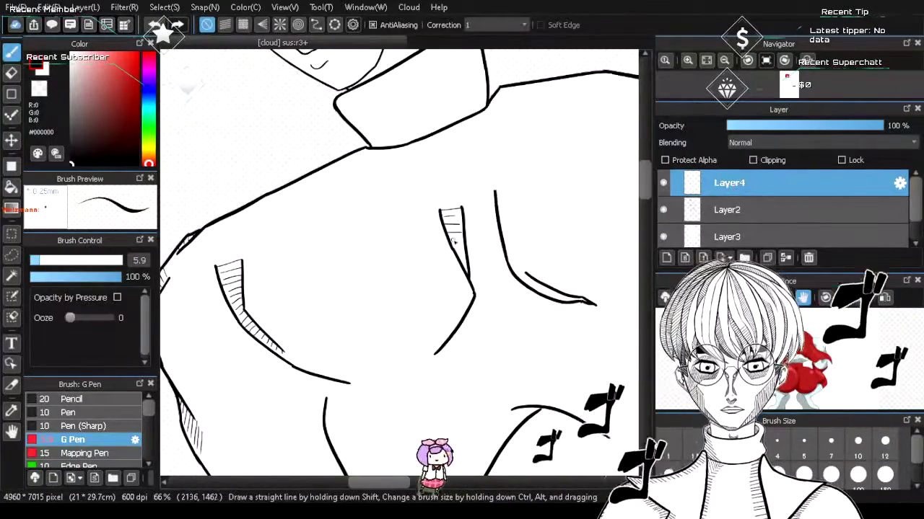
left_click_drag(454, 242, 449, 241)
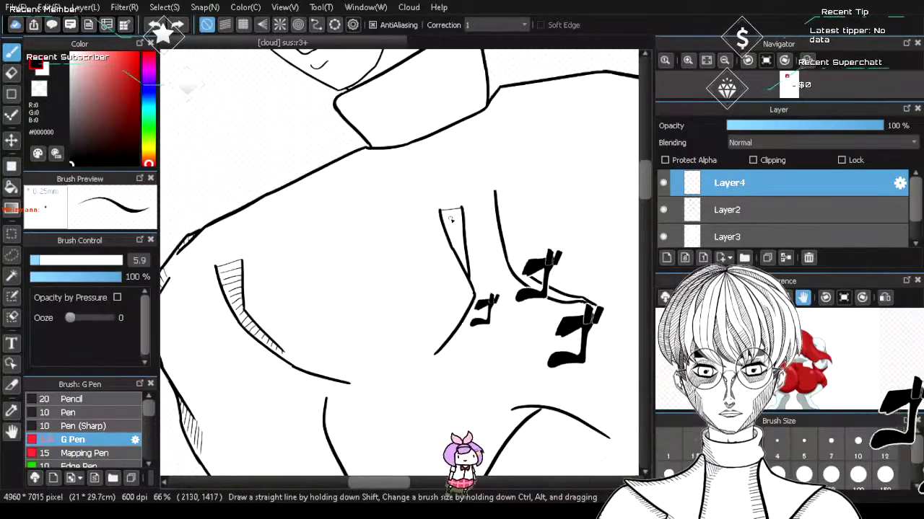
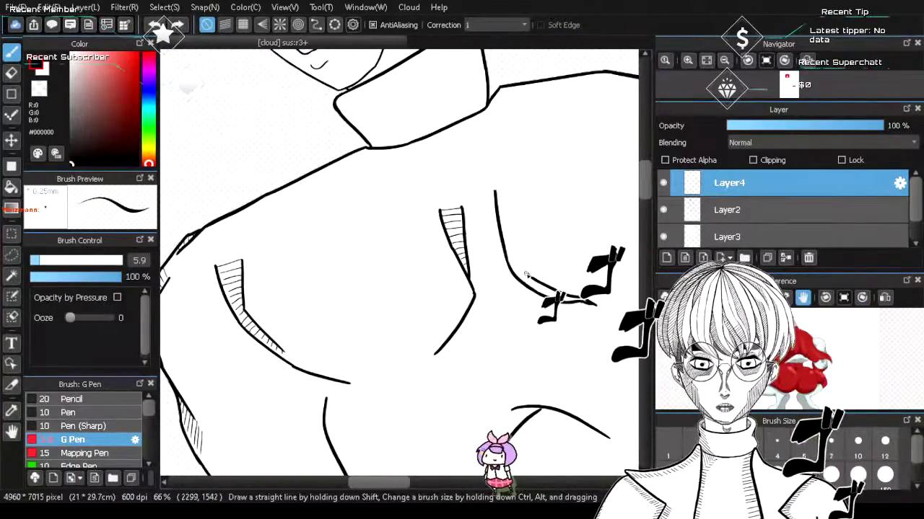
- Hatch the curved fold at the foot of the long upper-back crease and add short horizontal strokes up along that crease
left_click_drag(532, 279, 535, 290)
left_click_drag(545, 286, 541, 293)
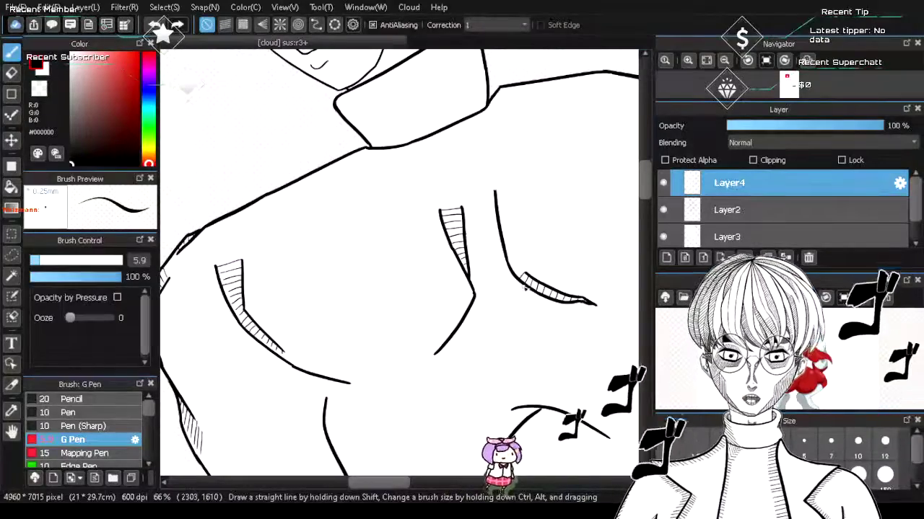
left_click_drag(526, 271, 514, 269)
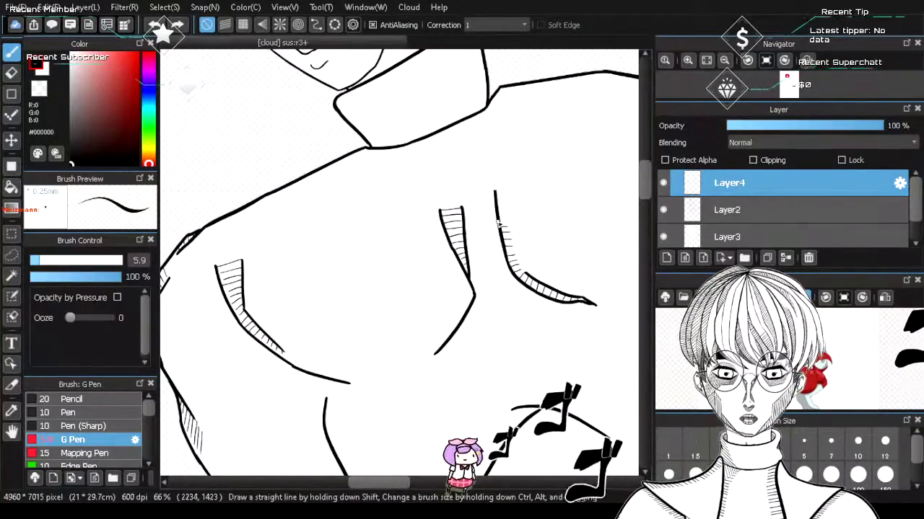
left_click_drag(499, 224, 505, 220)
mouse_move(495, 212)
left_mouse_down()
mouse_move(504, 213)
mouse_move(500, 199)
left_mouse_up()
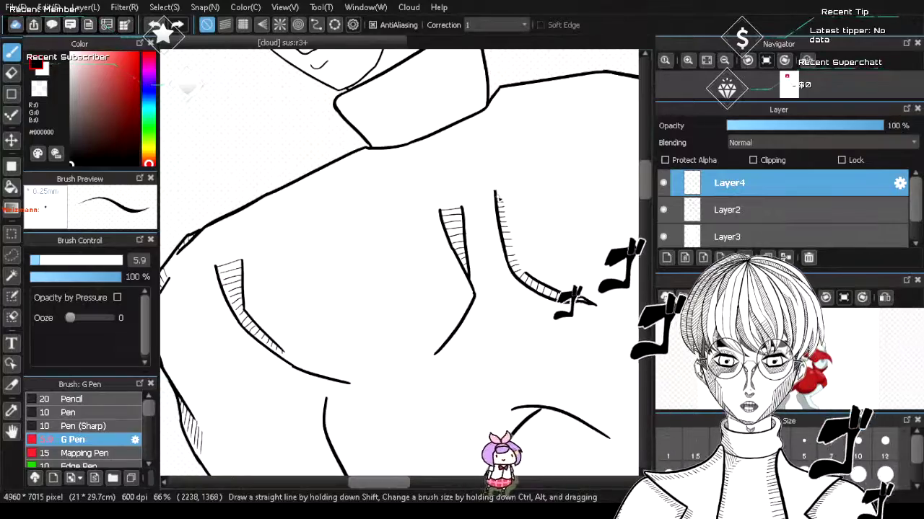
- Hatch the small folds at the armpit of the raised arm and the larger wedge beneath them with thin slanted strokes
scroll(517, 278, "down", 2)
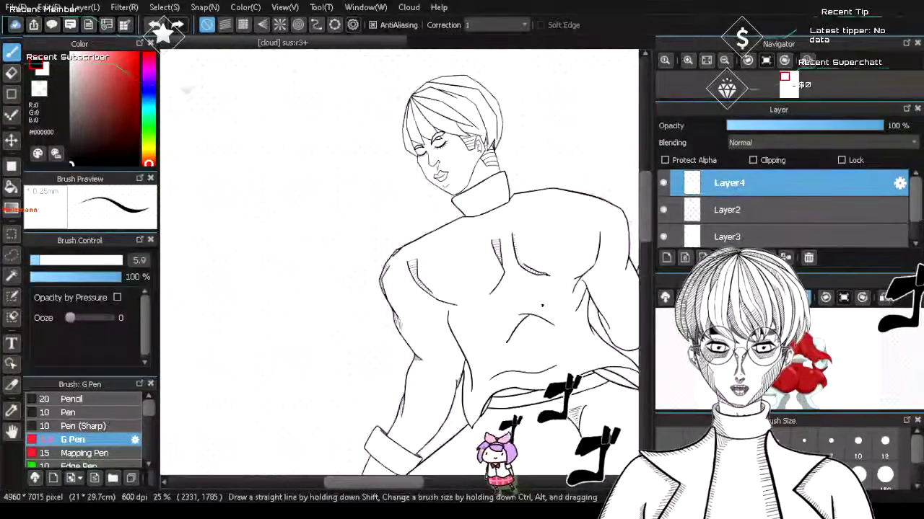
scroll(592, 339, "up", 3)
scroll(634, 163, "up", 2)
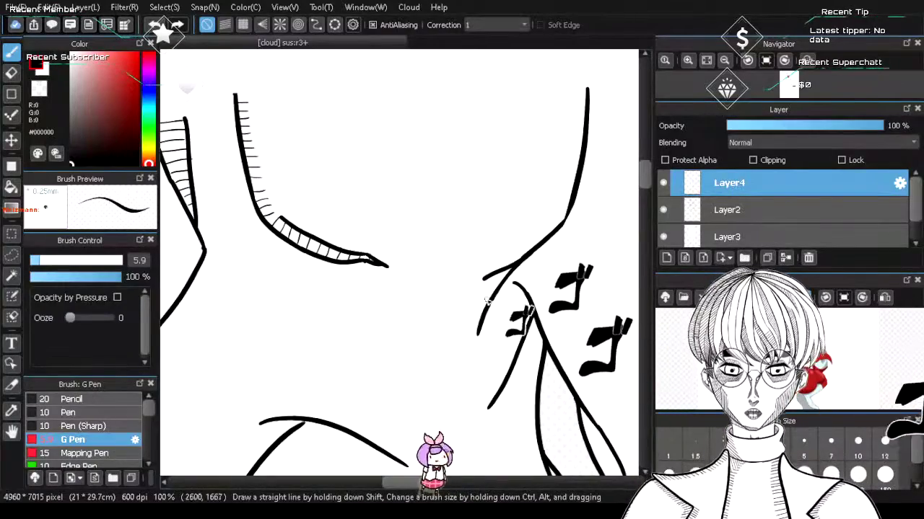
mouse_move(488, 273)
left_mouse_down()
mouse_move(483, 302)
mouse_move(489, 296)
left_mouse_up()
left_click_drag(502, 268, 496, 286)
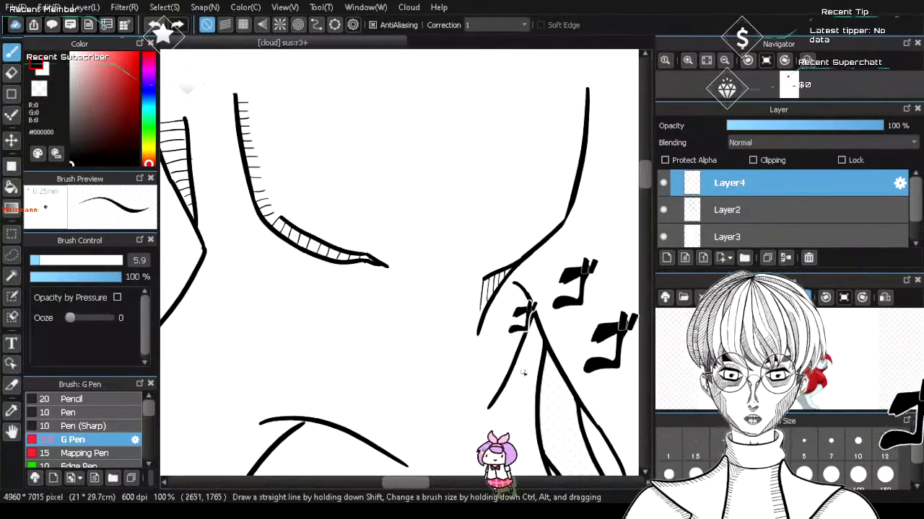
left_click_drag(515, 286, 525, 313)
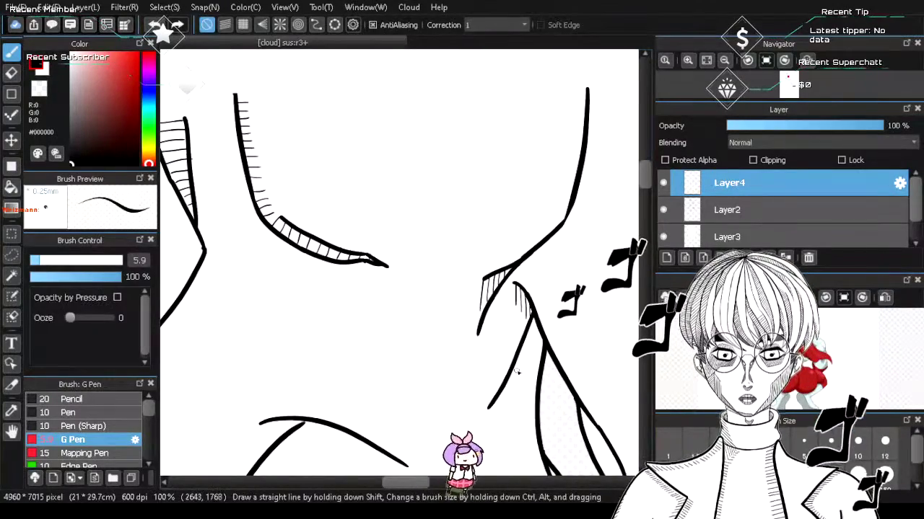
left_click_drag(516, 358, 526, 405)
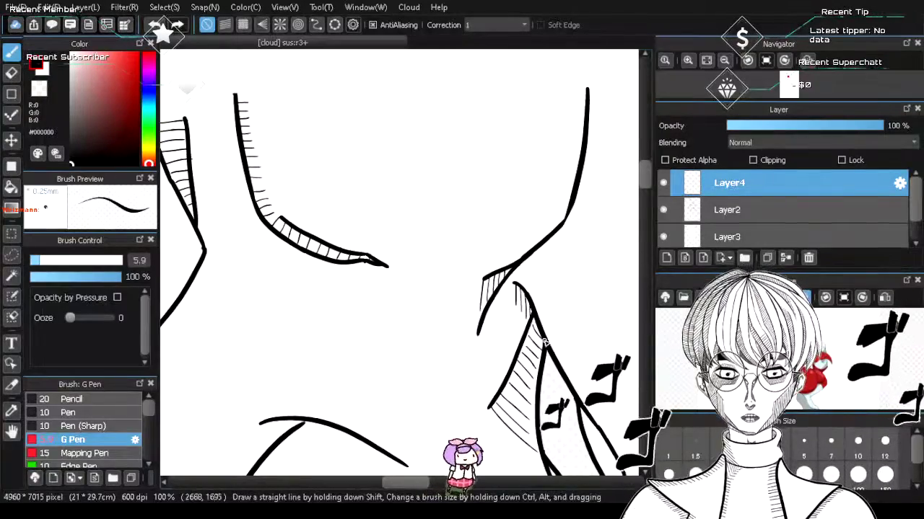
- Hatch the wedge inside the crease along the torso's side and the peak of the arched fold on the middle back
scroll(528, 348, "down", 4)
scroll(497, 444, "up", 2)
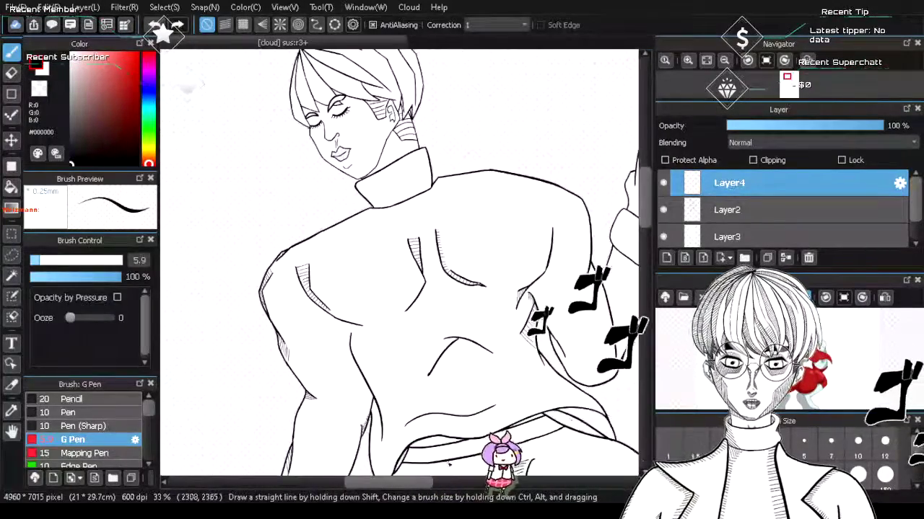
scroll(352, 449, "up", 2)
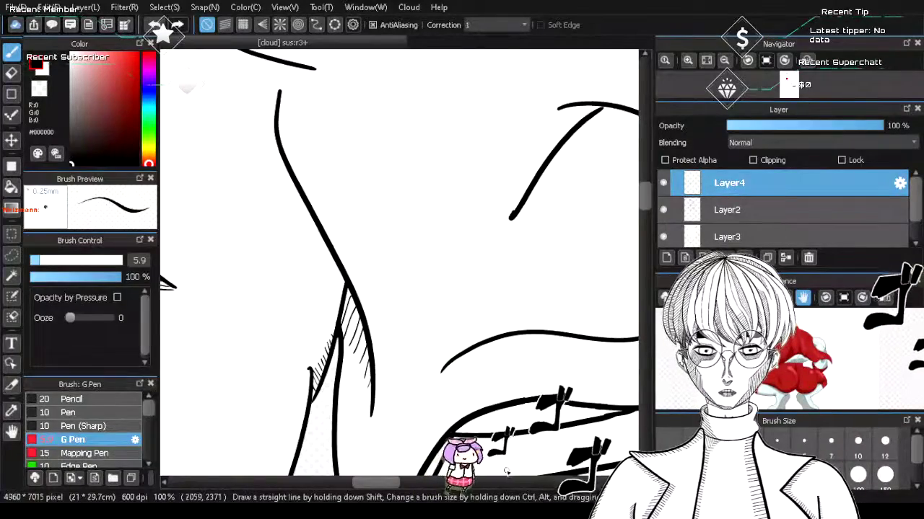
scroll(368, 439, "down", 2)
scroll(613, 417, "up", 3)
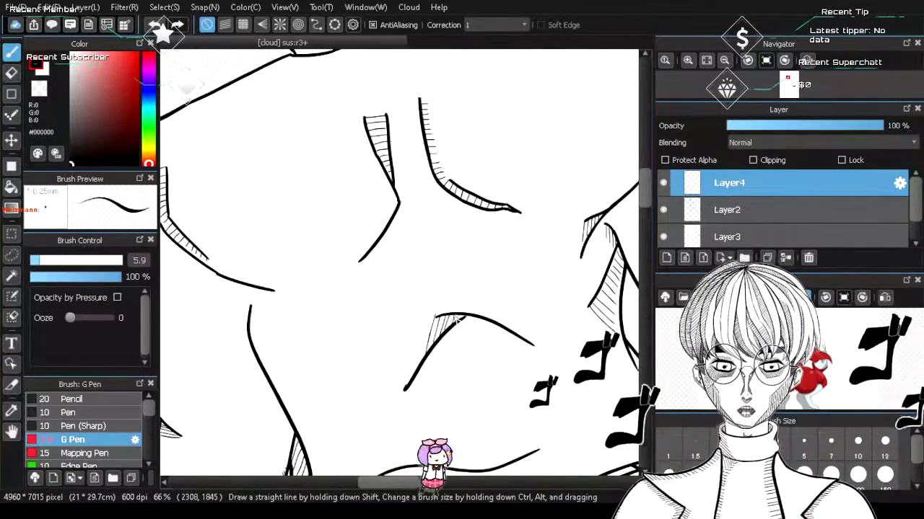
- Try shading the upper side of the wavy lower-back crease with slanted hatching strokes, starting from the crease's outer end
scroll(480, 379, "down", 3)
scroll(483, 455, "up", 4)
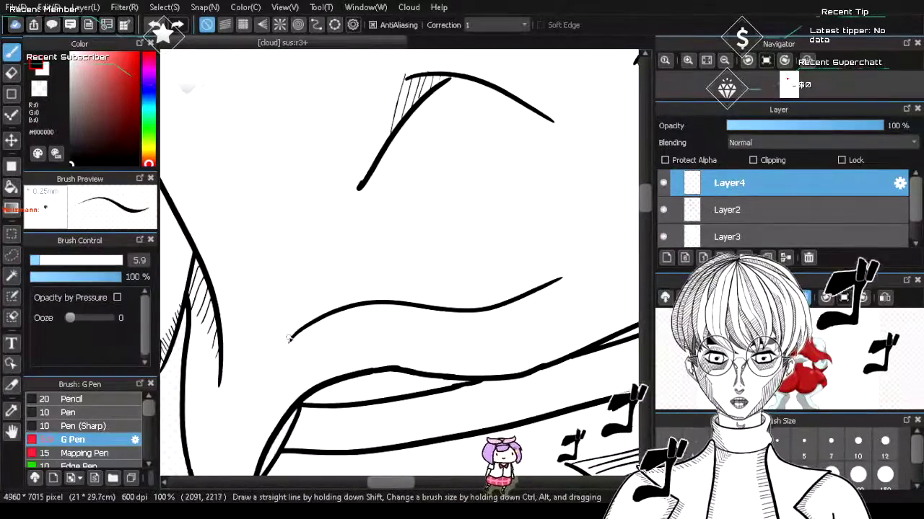
left_click_drag(302, 310, 291, 337)
left_click_drag(313, 304, 297, 330)
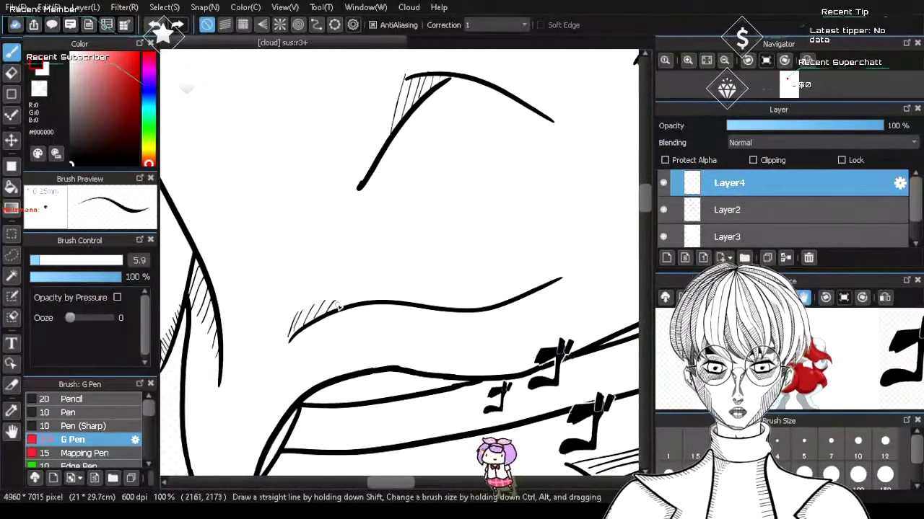
left_click_drag(344, 294, 329, 313)
left_click_drag(386, 283, 377, 296)
mouse_move(399, 282)
left_mouse_down()
mouse_move(390, 296)
mouse_move(416, 298)
left_mouse_up()
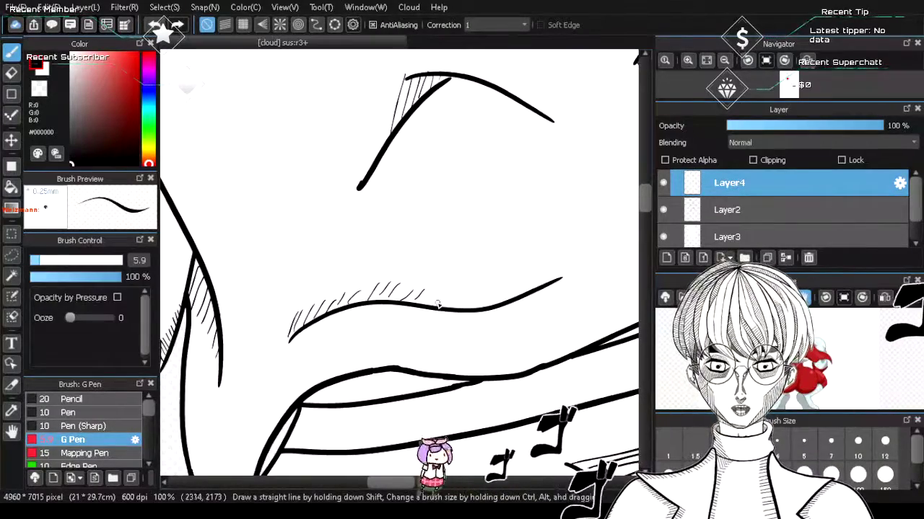
- Undo the slanted hatching along the wavy lower-back crease
key("ctrl+z")
key("ctrl+z")
key("ctrl+z")
key("ctrl+z")
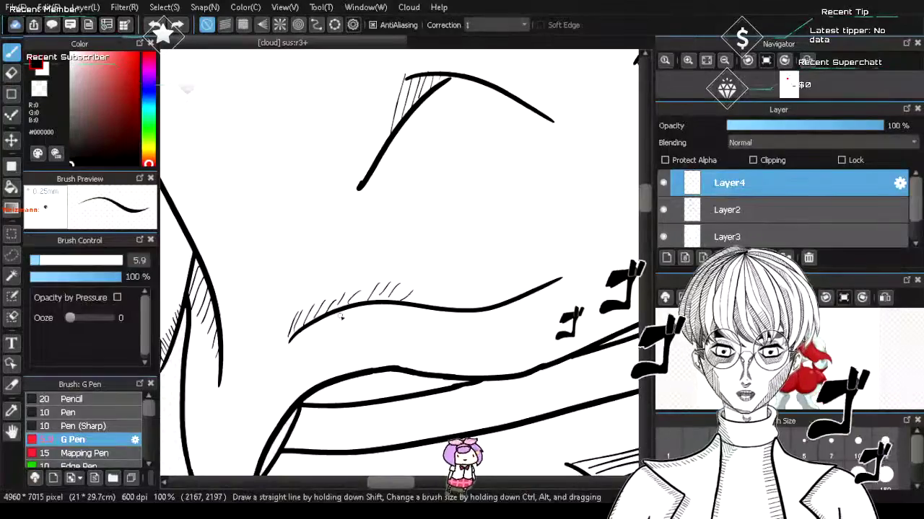
key("ctrl+z")
key("ctrl+z")
key("ctrl+z")
key("ctrl+z")
key("ctrl+z")
key("ctrl+z")
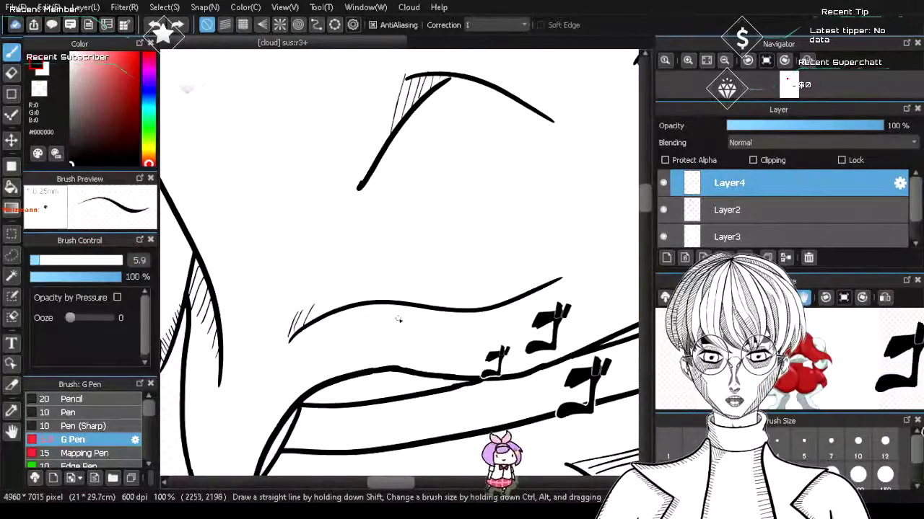
key("ctrl+z")
key("ctrl+z")
- Try a row of very short hatching strokes along the dip of the wavy lower-back crease
left_click_drag(407, 299, 473, 298)
key("ctrl+z")
mouse_move(403, 300)
left_mouse_down()
mouse_move(463, 308)
mouse_move(419, 304)
left_mouse_up()
left_click_drag(422, 295, 426, 305)
left_click_drag(426, 297, 437, 306)
left_click_drag(436, 297, 447, 307)
left_click_drag(446, 299, 462, 307)
left_click_drag(466, 299, 474, 307)
left_click_drag(478, 298, 488, 305)
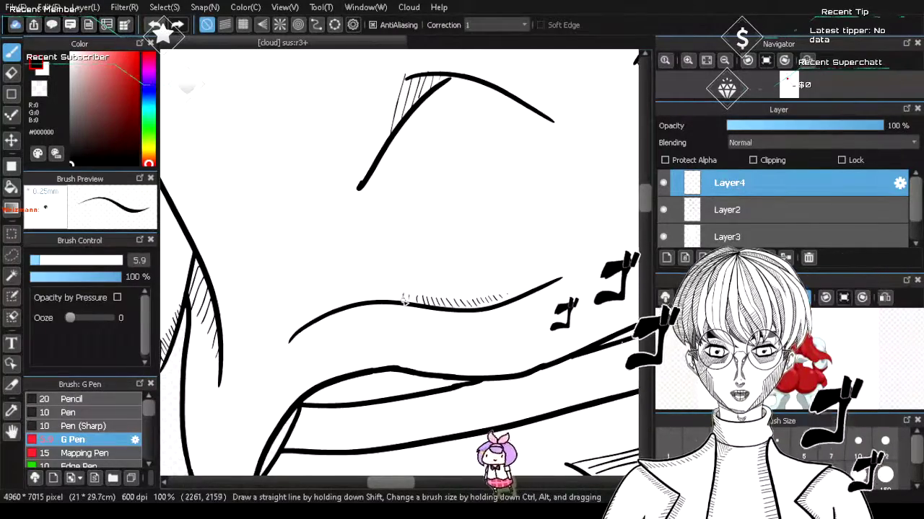
left_click_drag(402, 294, 414, 304)
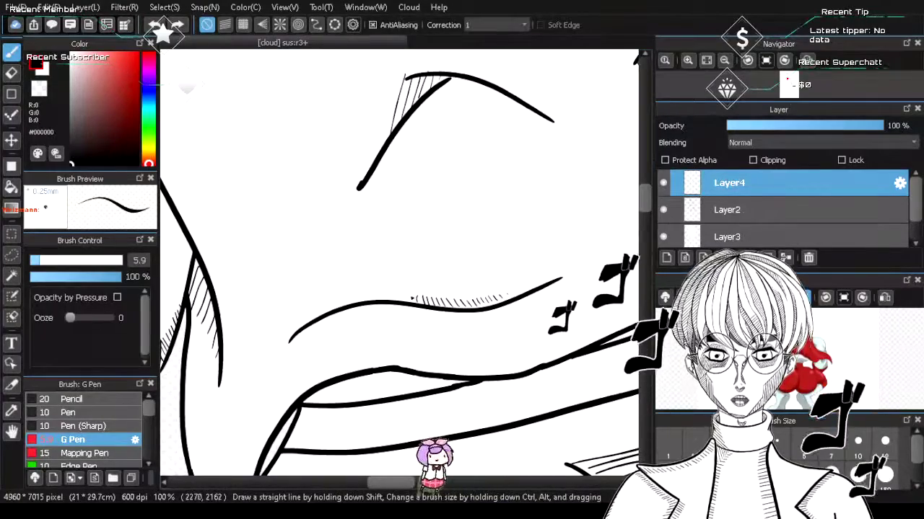
mouse_move(399, 294)
left_mouse_down()
mouse_move(400, 302)
mouse_move(388, 302)
left_mouse_up()
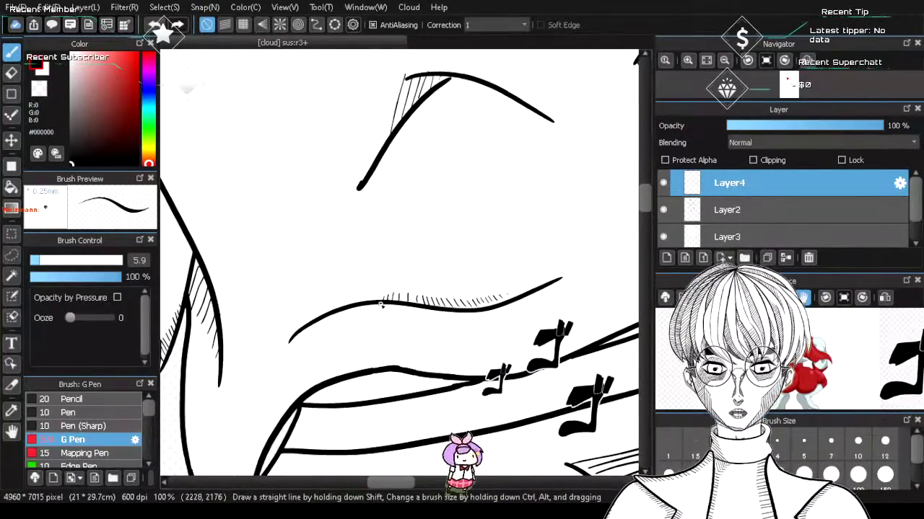
- Check the shading against the whole back and undo the short strokes along the lower-back crease
scroll(381, 320, "down", 4)
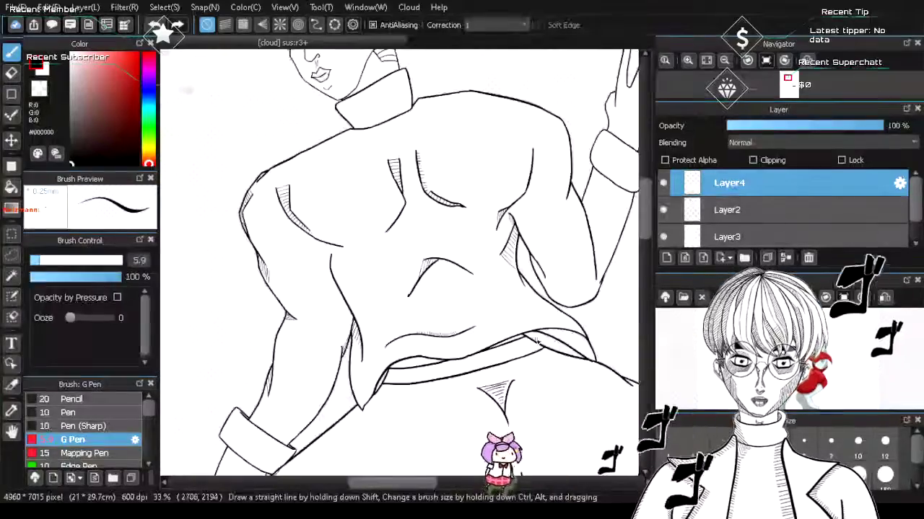
scroll(579, 317, "up", 2)
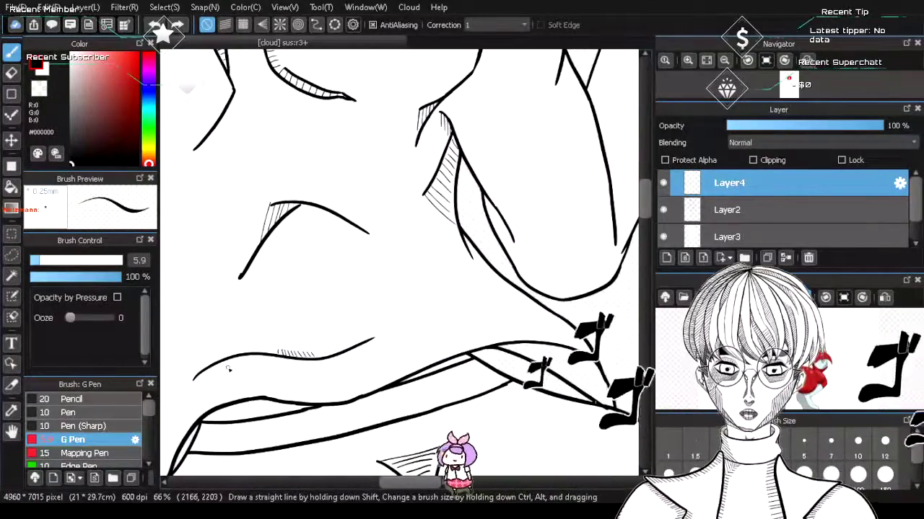
scroll(265, 368, "up", 3)
key("ctrl+z")
key("ctrl+z")
key("ctrl+z")
key("ctrl+z")
key("ctrl+z")
key("ctrl+z")
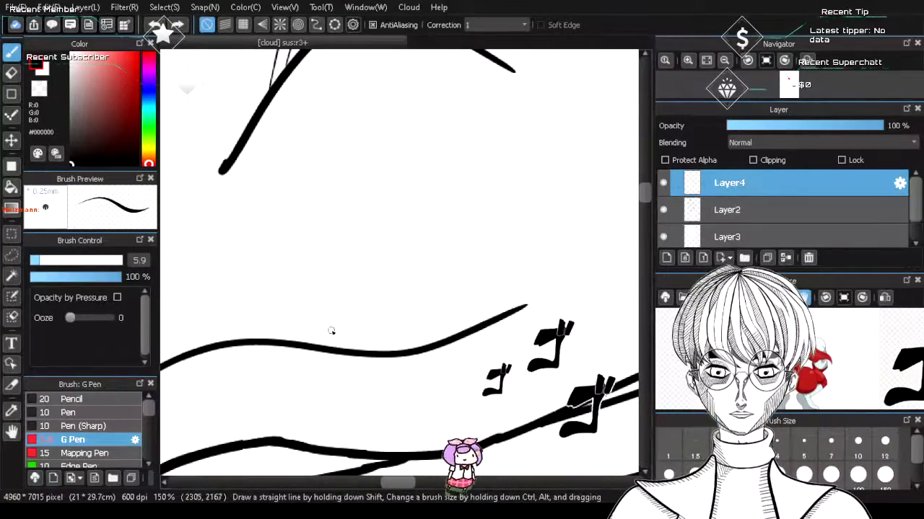
- Hatch above the dip of the lower-back crease with long slanted strokes that shorten toward the crease's rising end
left_click_drag(342, 284, 363, 354)
key("ctrl+z")
mouse_move(342, 273)
left_mouse_down()
mouse_move(367, 351)
mouse_move(370, 336)
mouse_move(378, 350)
left_mouse_up()
left_click_drag(371, 289, 388, 338)
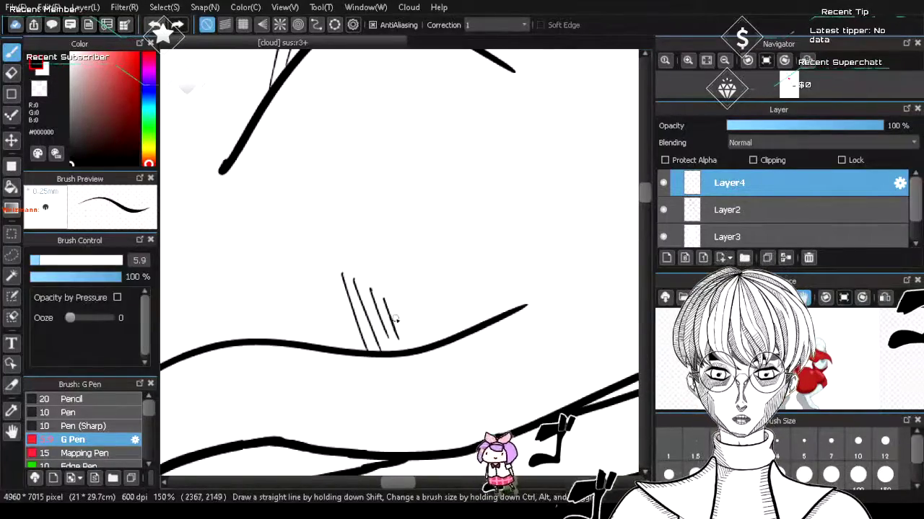
mouse_move(387, 299)
left_mouse_down()
mouse_move(404, 349)
mouse_move(413, 343)
left_mouse_up()
mouse_move(409, 306)
left_mouse_down()
mouse_move(412, 335)
mouse_move(485, 317)
left_mouse_up()
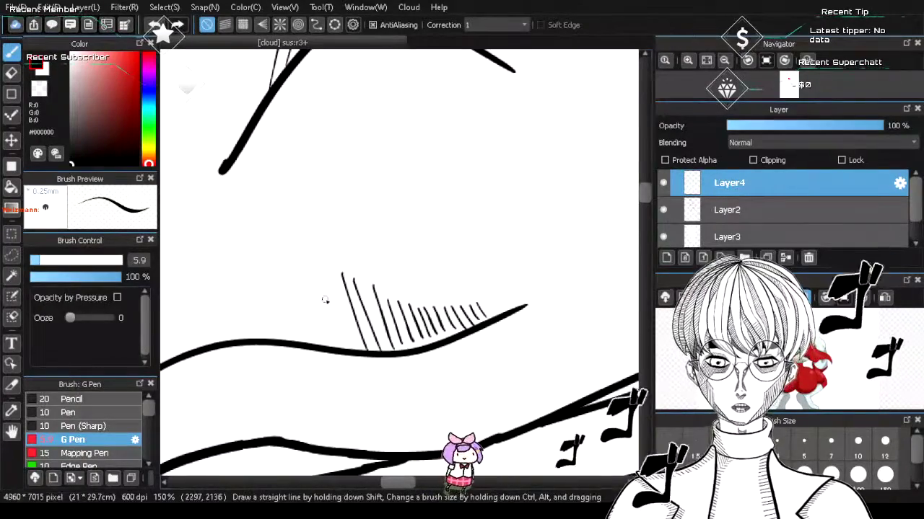
- Extend the lower-back hatching over the crease's hump with gradually shorter strokes, redrawing the uneven ones
mouse_move(329, 273)
left_mouse_down()
mouse_move(353, 342)
mouse_move(333, 334)
left_mouse_up()
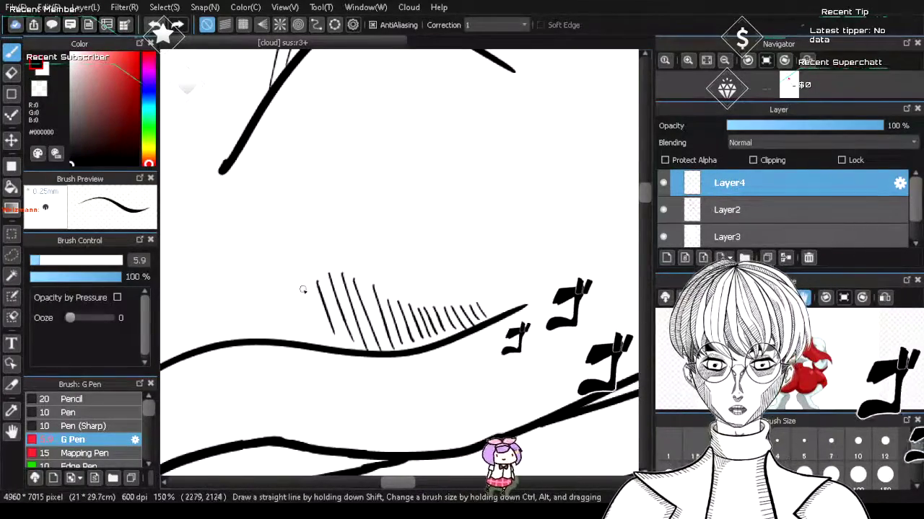
left_click_drag(301, 288, 318, 329)
key("ctrl+z")
left_click_drag(306, 289, 322, 337)
mouse_move(298, 309)
left_mouse_down()
mouse_move(309, 339)
mouse_move(286, 339)
left_mouse_up()
key("ctrl+z")
key("ctrl+z")
key("ctrl+z")
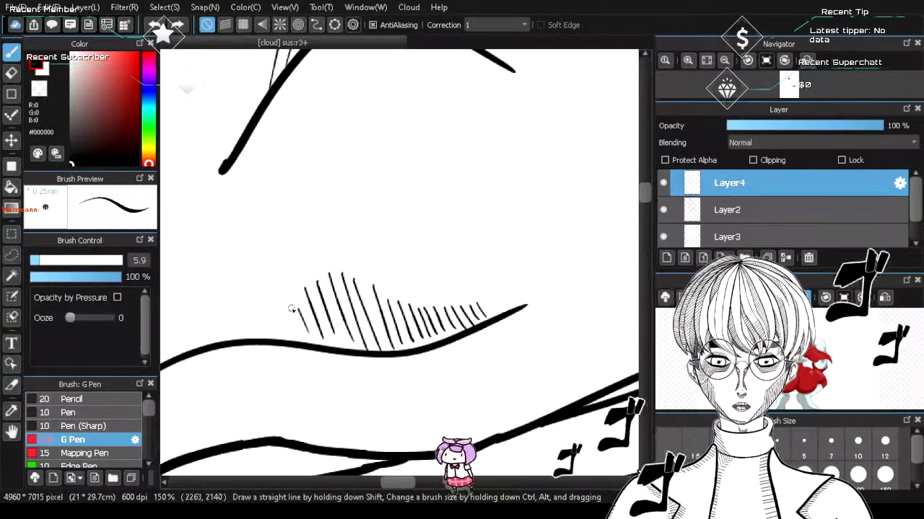
left_click_drag(291, 295, 304, 340)
key("ctrl+z")
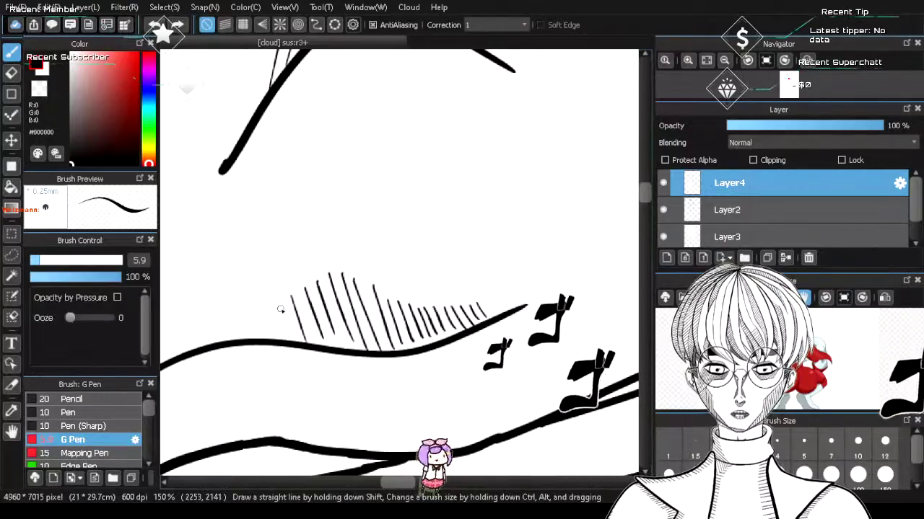
left_click_drag(278, 310, 270, 337)
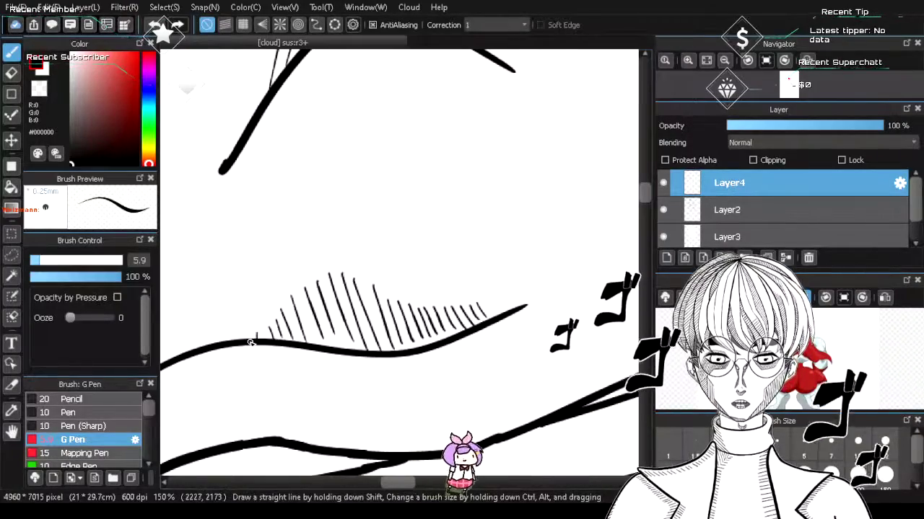
key("ctrl+z")
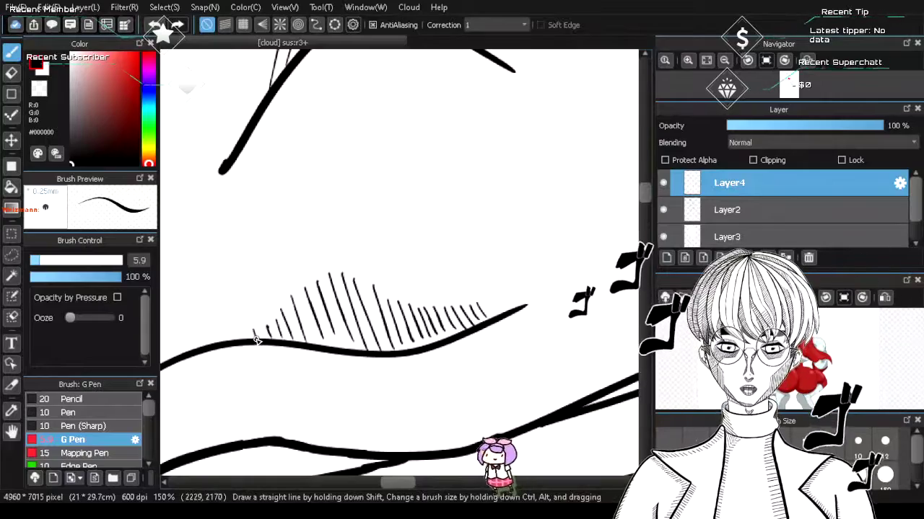
- Try hatching the fold on the raised arm's upper arm with long diagonal strokes, and undo them
scroll(260, 339, "down", 4)
scroll(320, 357, "down", 1)
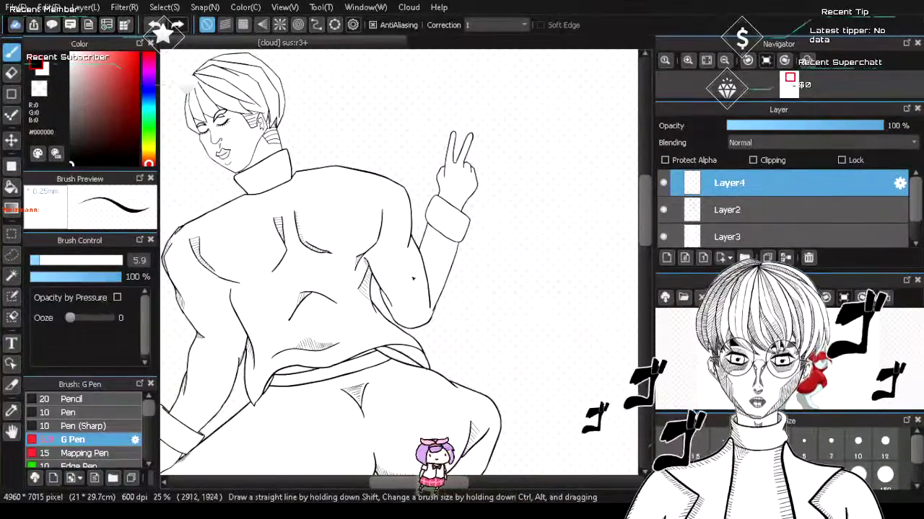
scroll(412, 277, "up", 4)
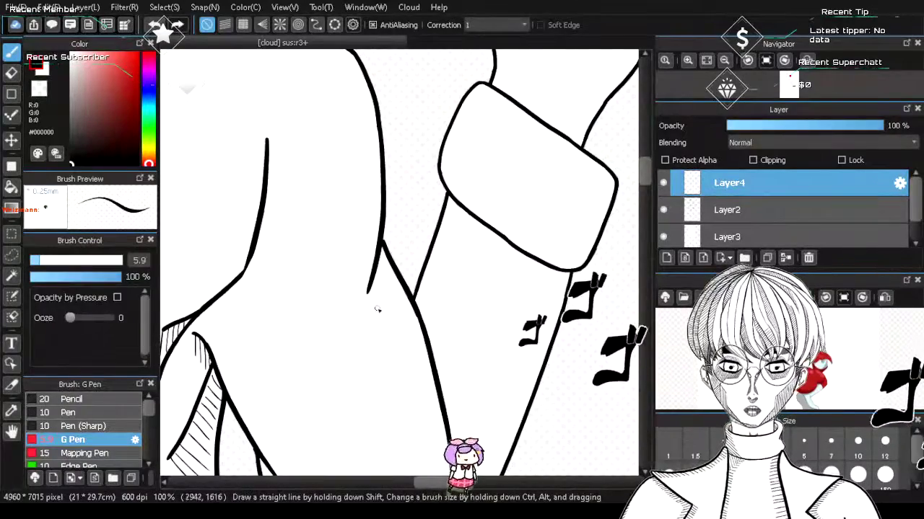
key("ctrl+z")
left_click_drag(363, 295, 441, 412)
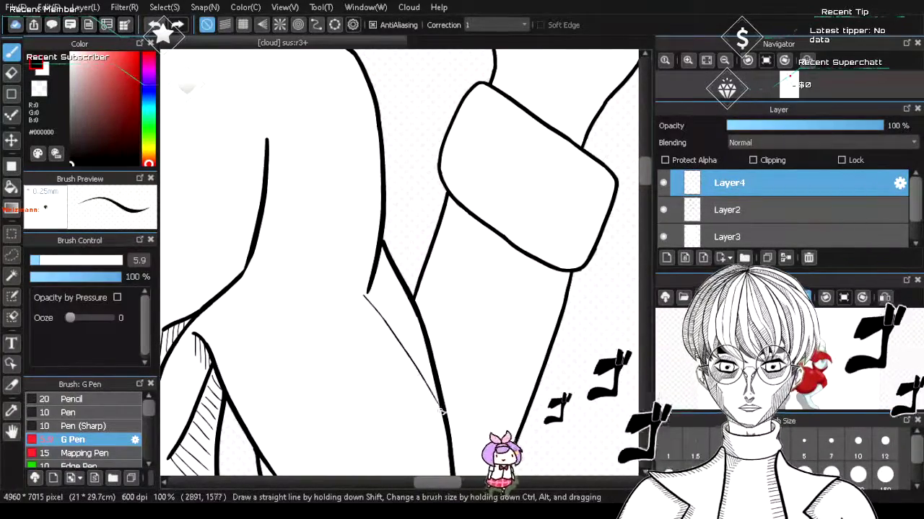
left_click_drag(368, 293, 438, 413)
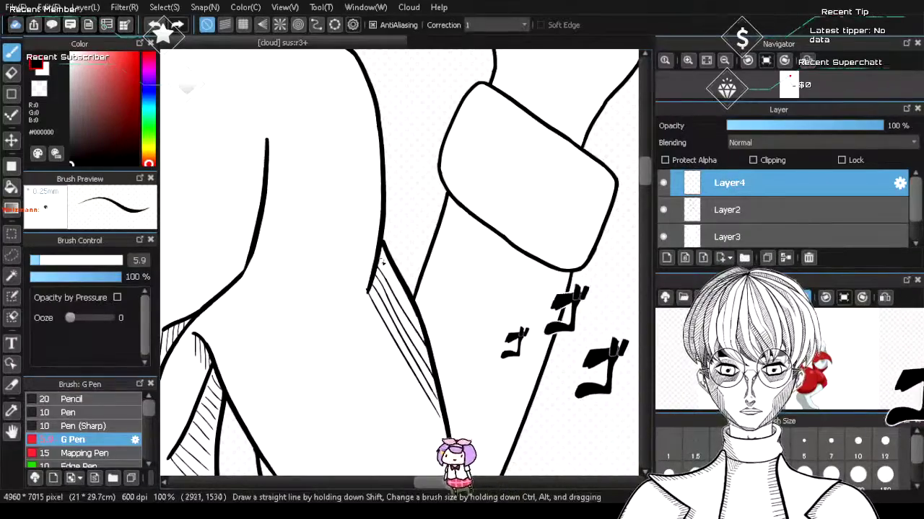
scroll(425, 368, "down", 5)
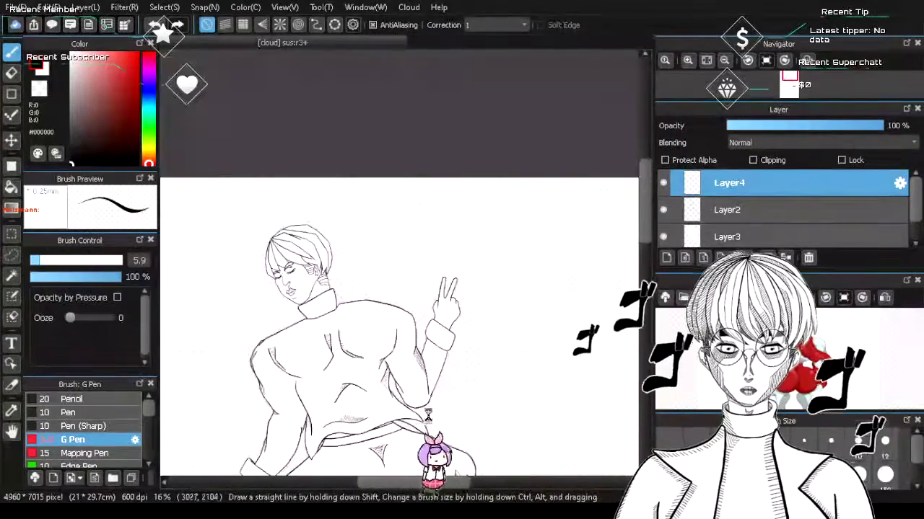
scroll(423, 281, "up", 4)
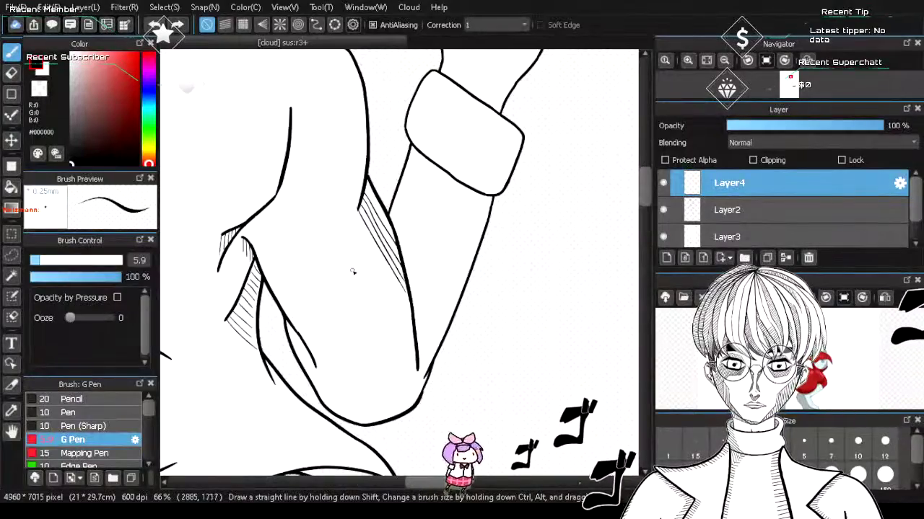
key("ctrl+z")
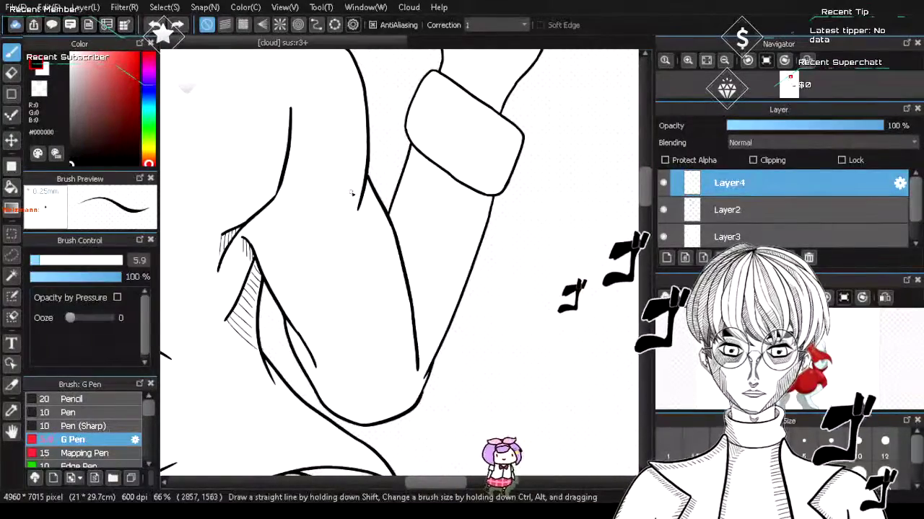
- Try hatching along the long sleeve line of the bent arm with near-vertical strokes, and undo them
mouse_move(367, 182)
left_mouse_down()
mouse_move(370, 217)
mouse_move(373, 195)
mouse_move(393, 264)
mouse_move(391, 218)
mouse_move(393, 257)
left_mouse_up()
key("ctrl+z")
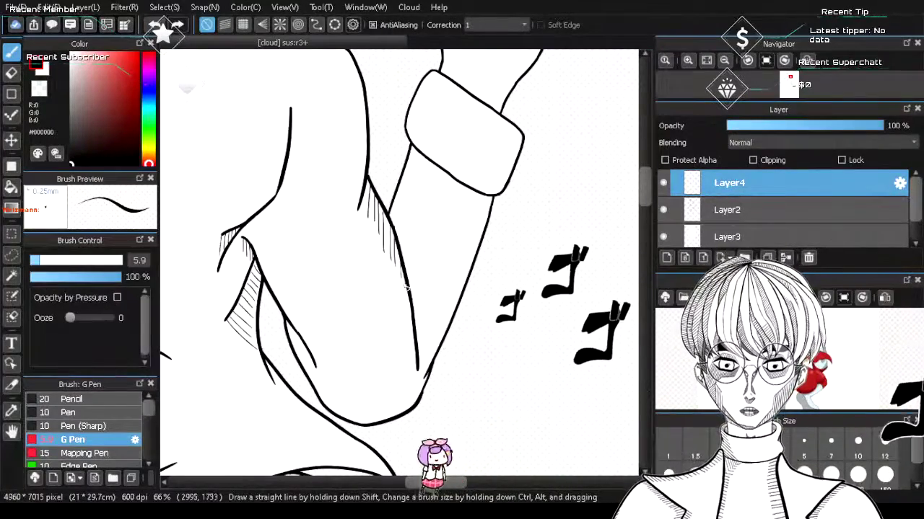
key("ctrl+z")
key("ctrl+z")
key("ctrl+z")
key("ctrl+z")
key("ctrl+z")
key("ctrl+z")
key("ctrl+z")
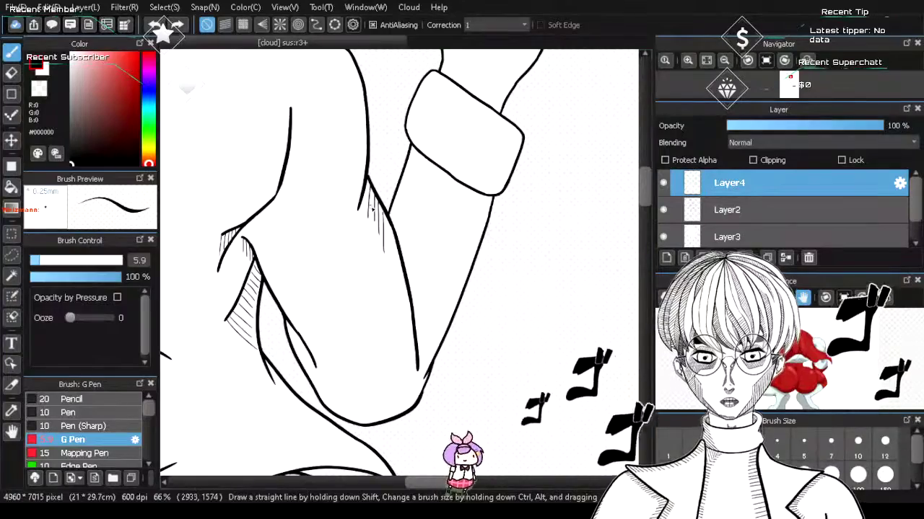
- Hatch only the small triangular fold at the start of the long sleeve line with short, near-vertical strokes
key("ctrl+z")
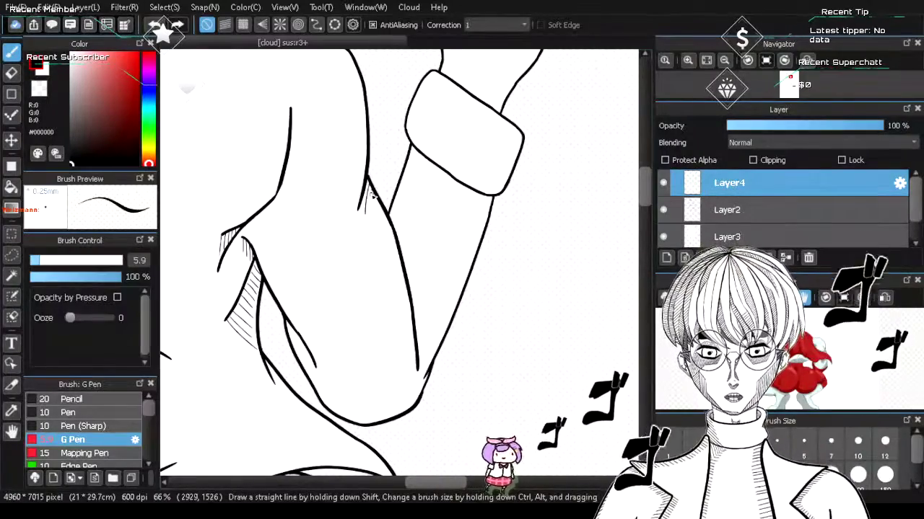
mouse_move(380, 201)
left_mouse_down()
mouse_move(375, 225)
mouse_move(388, 234)
left_mouse_up()
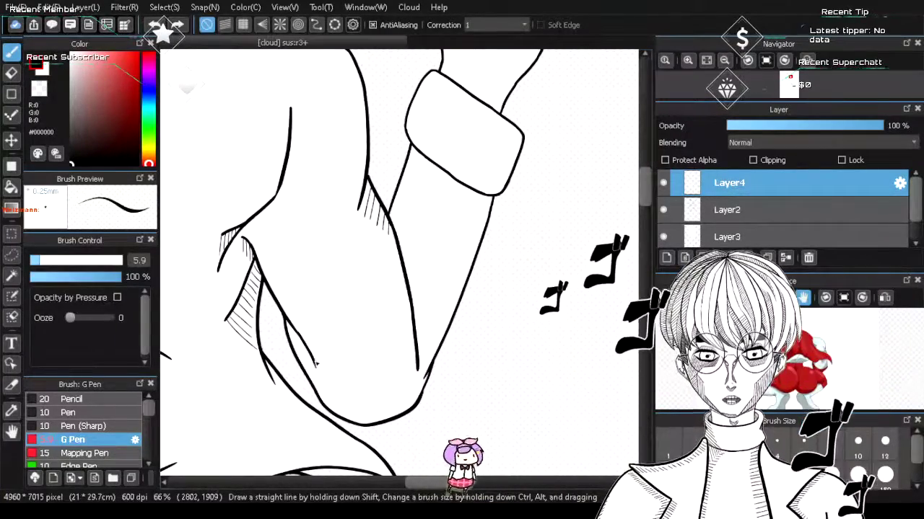
- Try adding thin strokes running down from the end of the small crease near the elbow, and undo them
left_click_drag(314, 363, 326, 398)
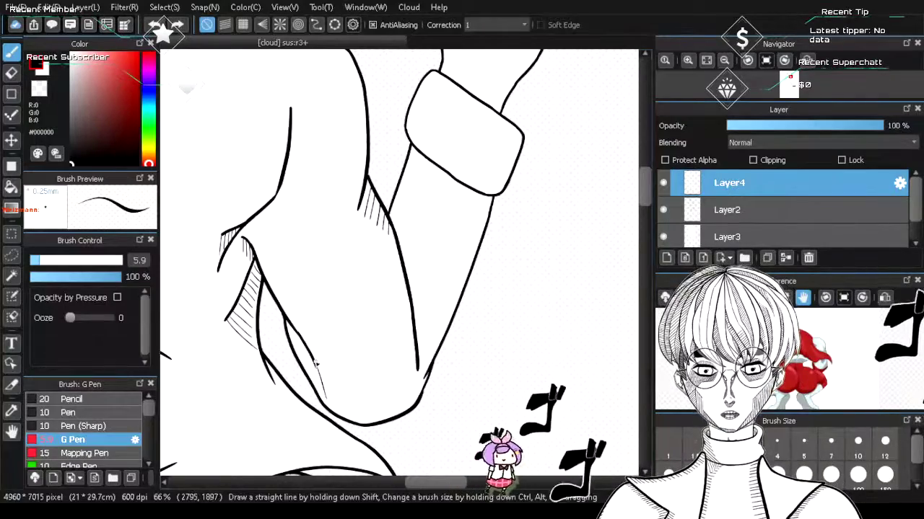
left_click_drag(315, 365, 319, 391)
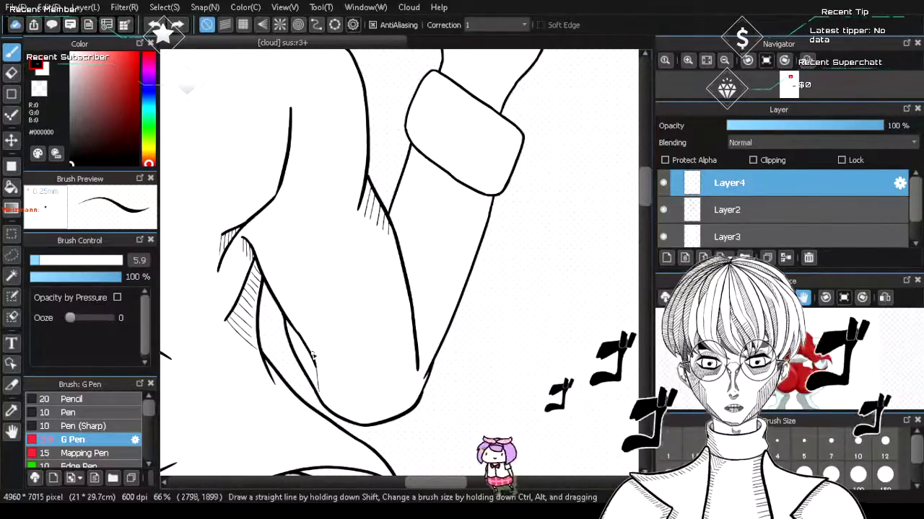
key("ctrl+z")
left_click_drag(315, 366, 315, 389)
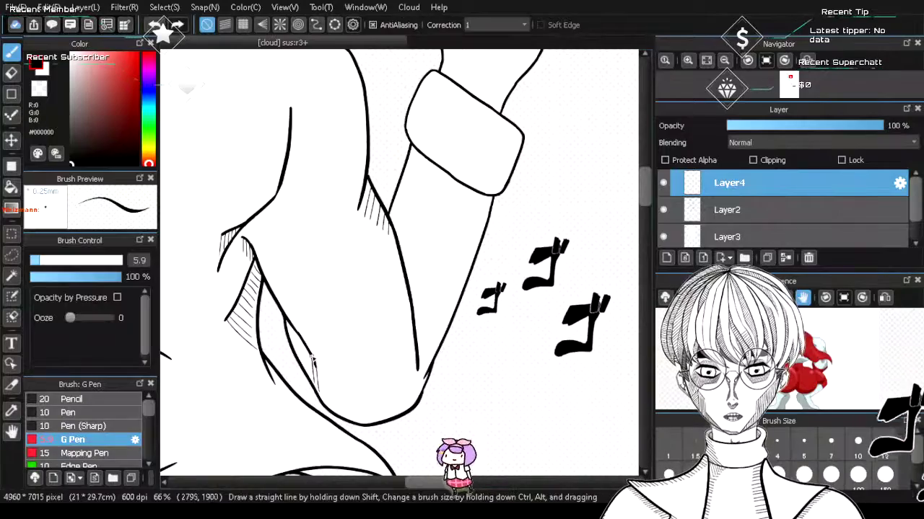
key("ctrl+z")
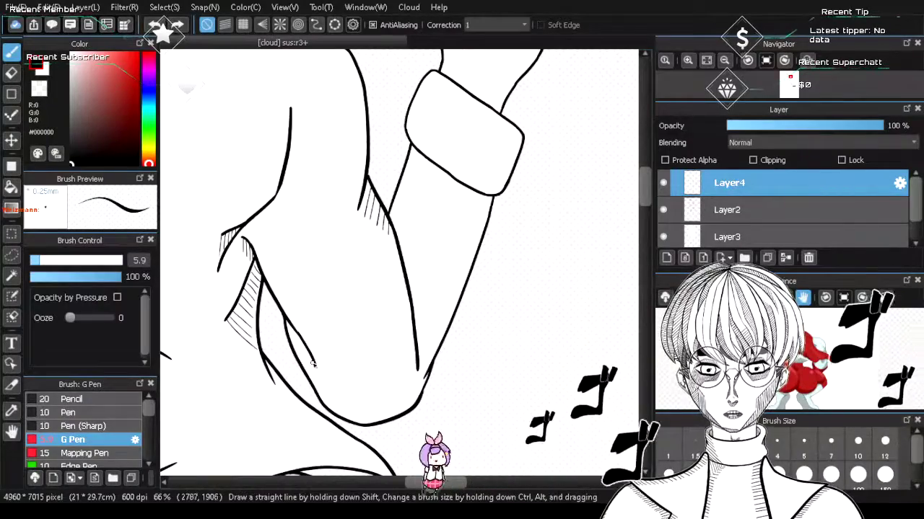
- Hatch inside the narrow fold near the elbow and along the lower forearm beside the long sleeve line with short diagonal strokes
left_click_drag(291, 344, 307, 352)
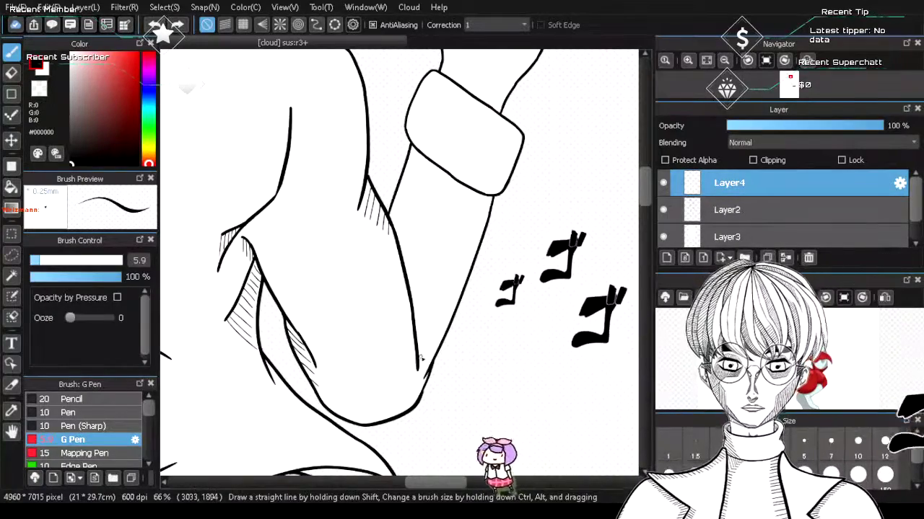
mouse_move(413, 310)
left_mouse_down()
mouse_move(408, 289)
mouse_move(420, 299)
mouse_move(404, 275)
mouse_move(424, 309)
left_mouse_up()
left_click_drag(405, 274, 419, 290)
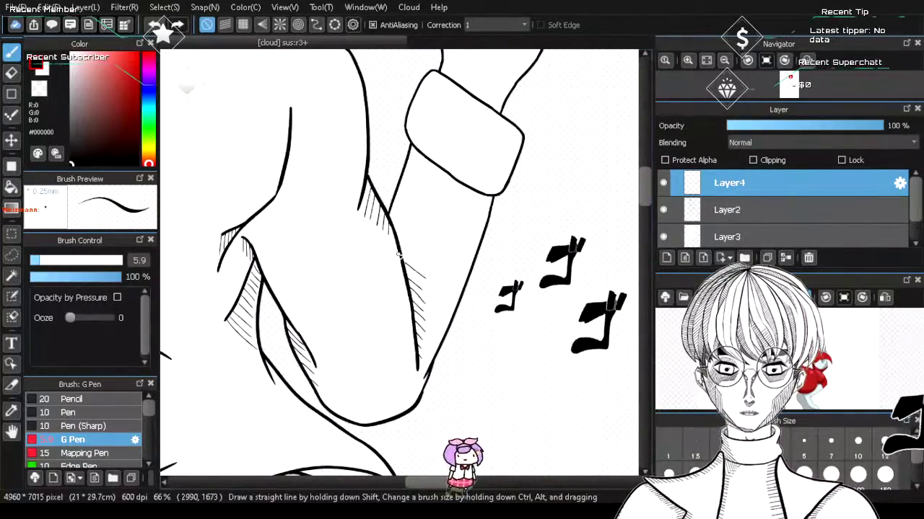
left_click_drag(401, 247, 419, 261)
key("ctrl+z")
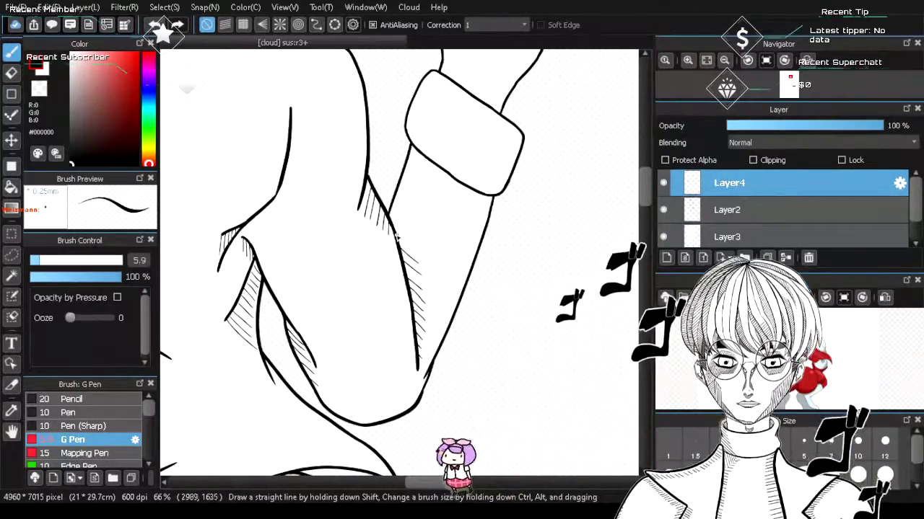
- Continue the diagonal hatching up the forearm's inner edge to the cuff, shortening the strokes toward the cuff
mouse_move(397, 238)
left_mouse_down()
mouse_move(420, 253)
mouse_move(418, 243)
left_mouse_up()
left_click_drag(392, 214, 418, 232)
mouse_move(392, 207)
left_mouse_down()
mouse_move(419, 224)
mouse_move(413, 217)
left_mouse_up()
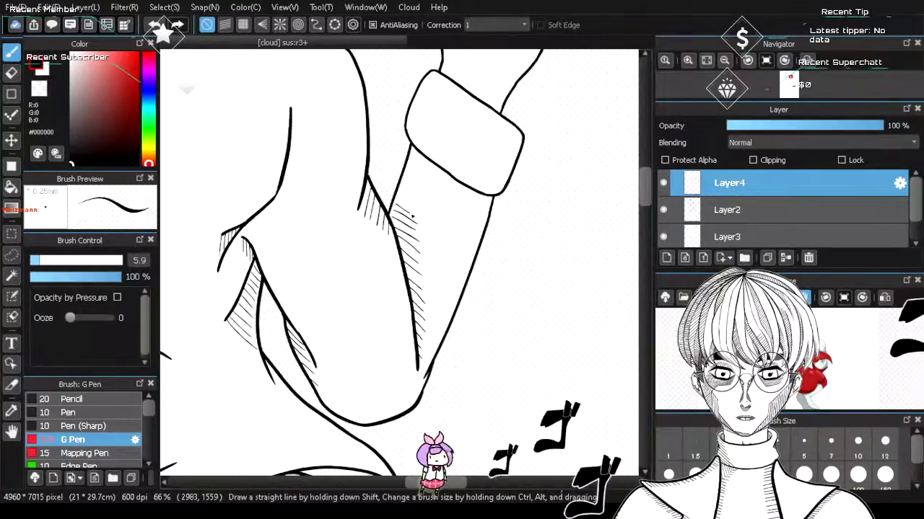
mouse_move(399, 185)
left_mouse_down()
mouse_move(404, 193)
mouse_move(411, 172)
left_mouse_up()
left_click_drag(406, 158, 412, 164)
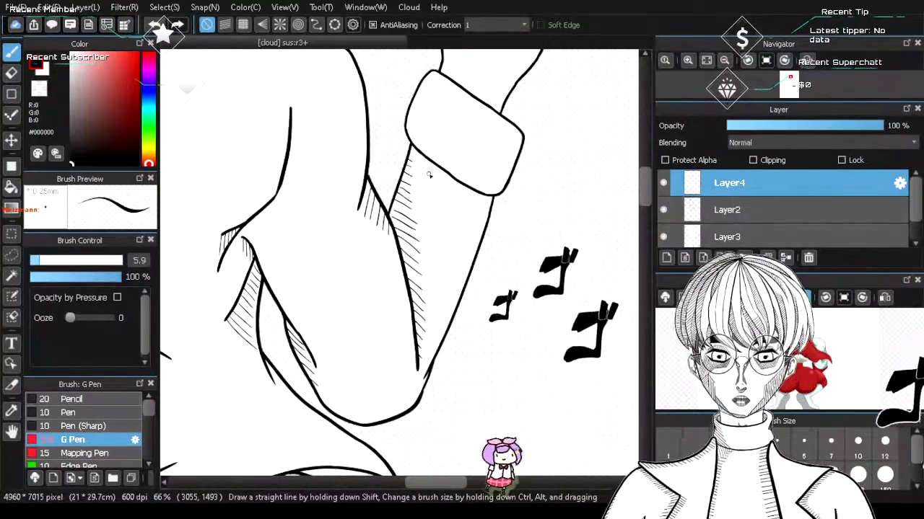
- Hatch the cuff's lower outer corner with short slanted strokes that follow its rounded edge
scroll(429, 176, "down", 4)
scroll(462, 108, "up", 3)
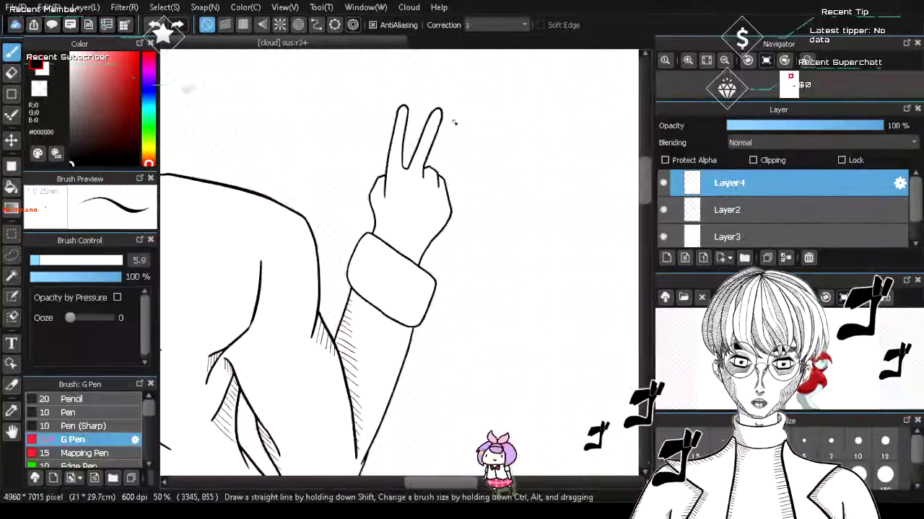
scroll(426, 206, "up", 2)
scroll(457, 351, "down", 2)
scroll(446, 440, "up", 3)
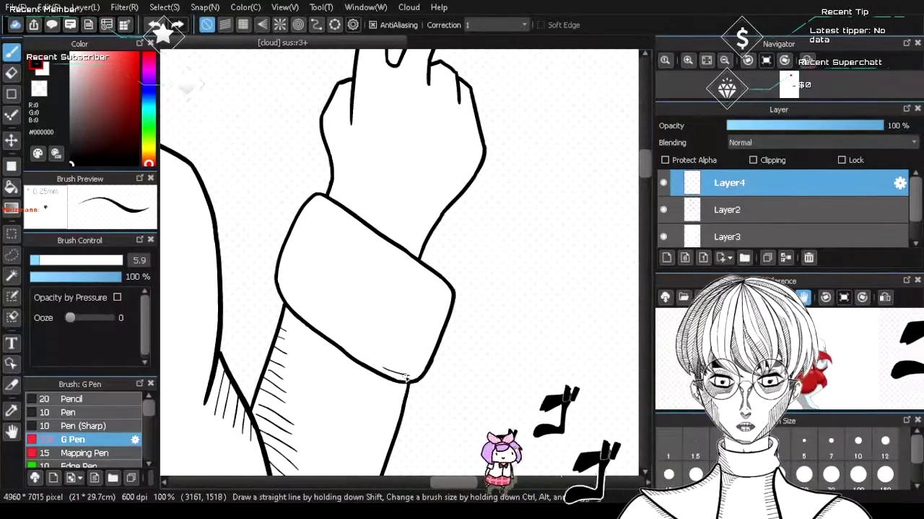
left_click_drag(383, 371, 405, 378)
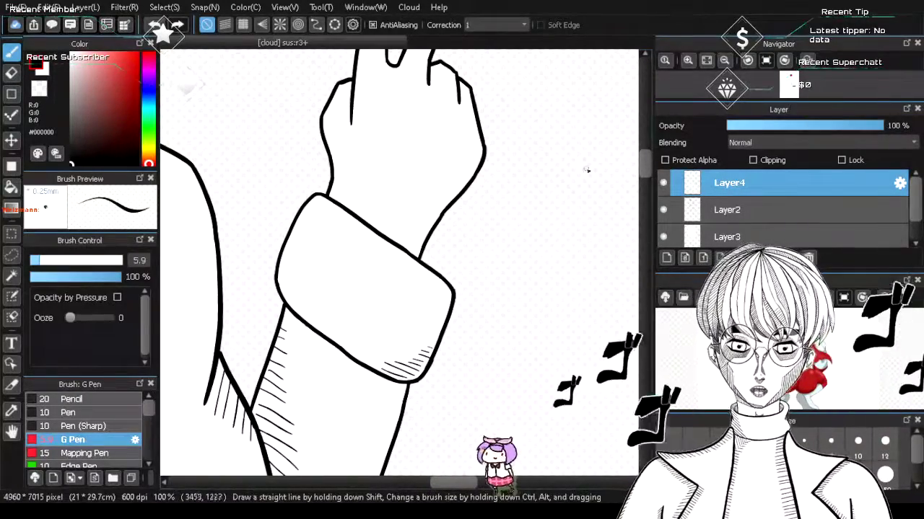
- Add short hatching to the cuff's inner edge, the folded thumb and curled fingers, and the hand's outer edge down to the wrist
scroll(632, 151, "up", 3)
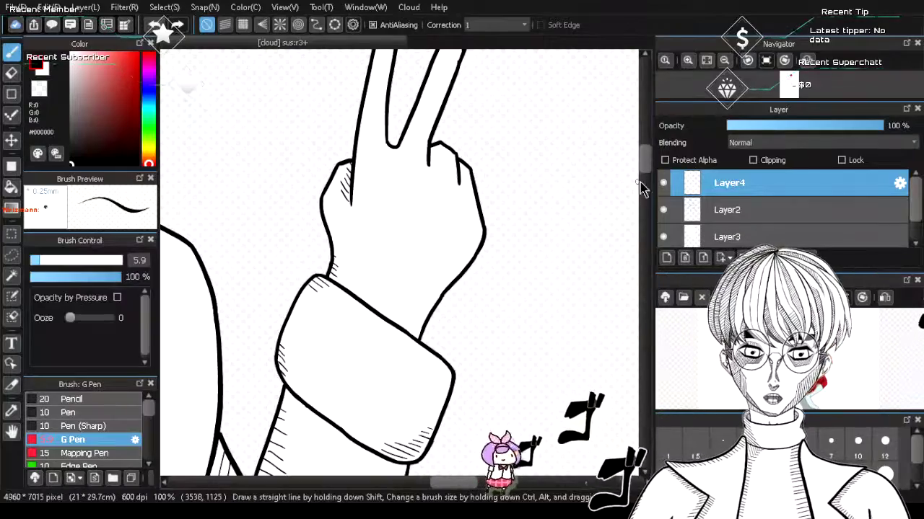
scroll(643, 155, "up", 3)
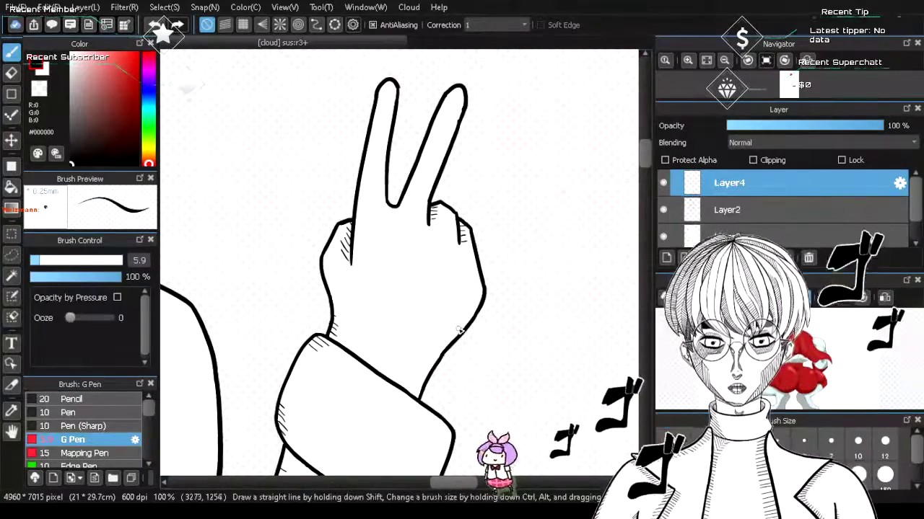
left_click_drag(444, 331, 449, 340)
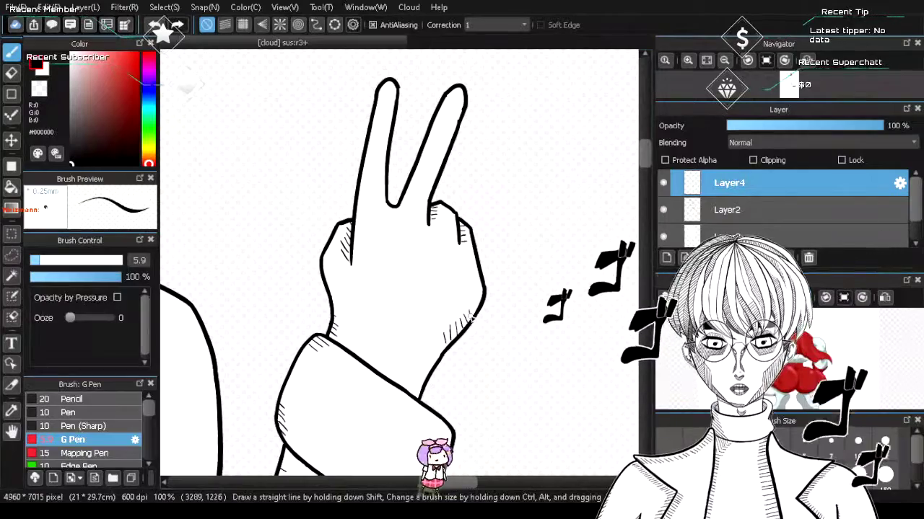
left_click_drag(440, 336, 419, 393)
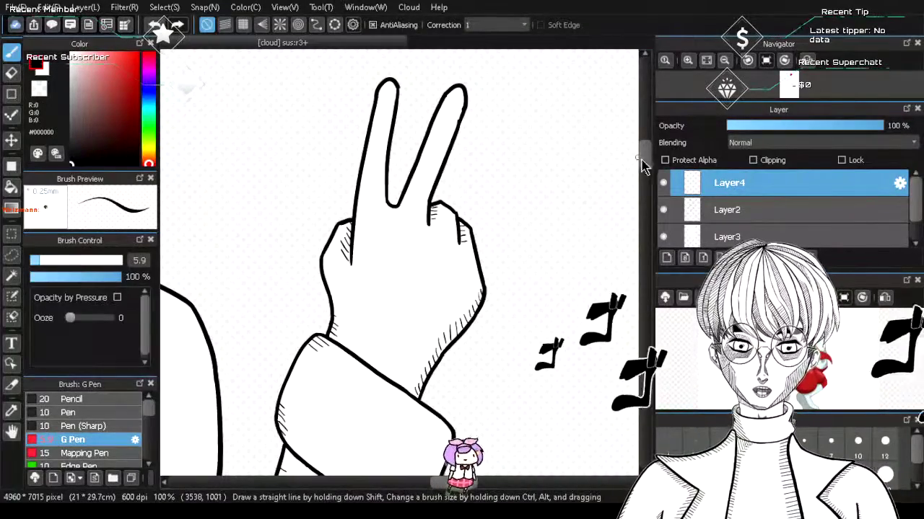
- Hatch the facing inner edges of the two raised fingers with short strokes from their base toward the fingertips
scroll(641, 163, "up", 3)
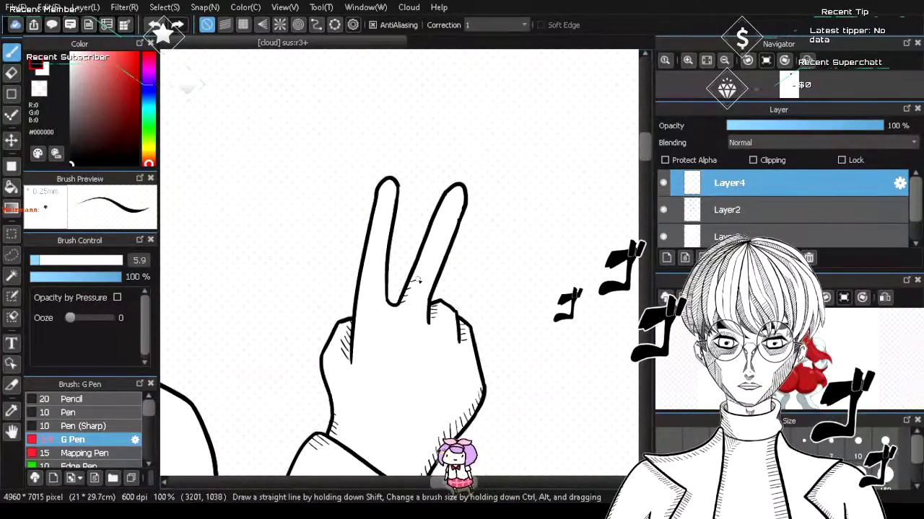
left_click_drag(419, 257, 425, 254)
left_click_drag(423, 249, 433, 233)
left_click_drag(431, 228, 440, 217)
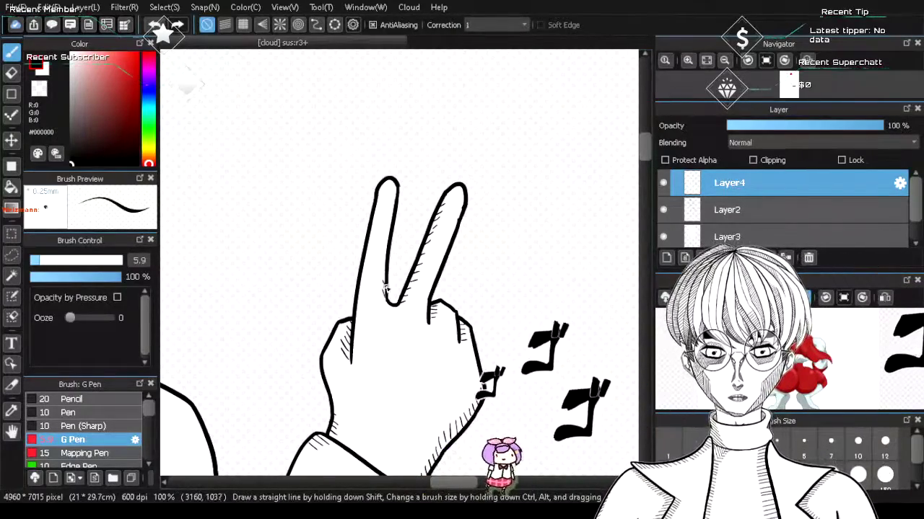
left_click_drag(385, 295, 390, 210)
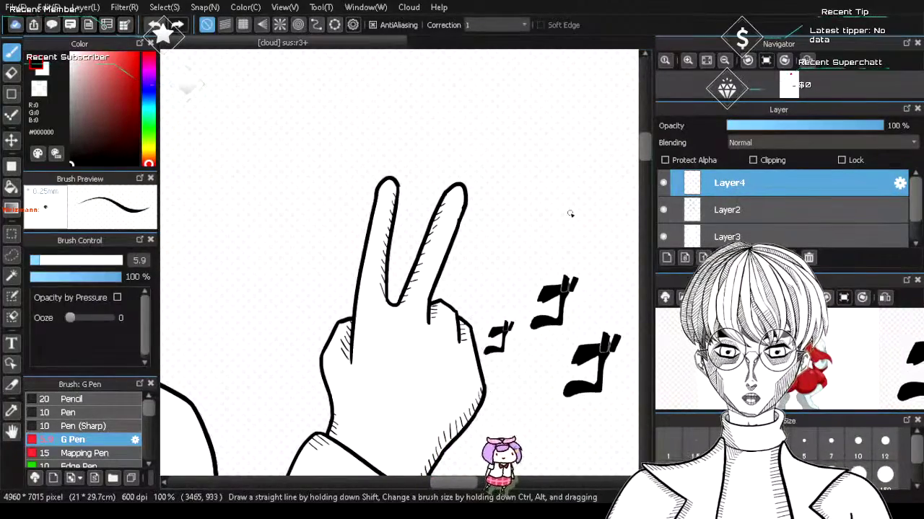
- Smooth the bump in the second raised finger's outer outline on Layer2 with the eraser at size 17
scroll(465, 199, "up", 3)
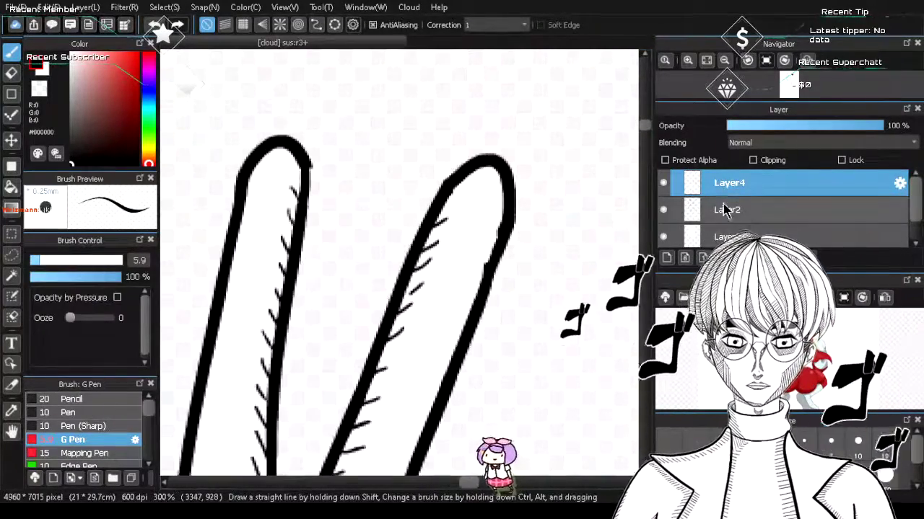
scroll(732, 228, "down", 1)
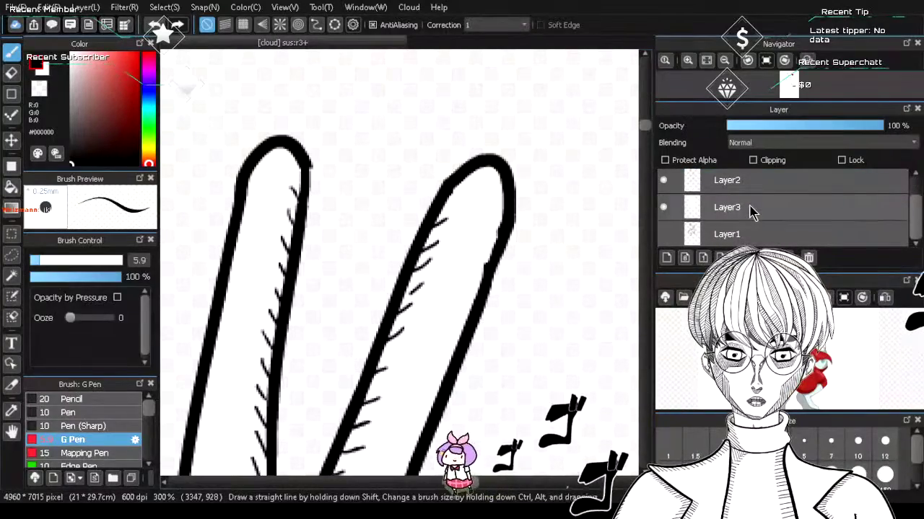
scroll(752, 222, "up", 1)
scroll(754, 218, "down", 1)
left_click(749, 208)
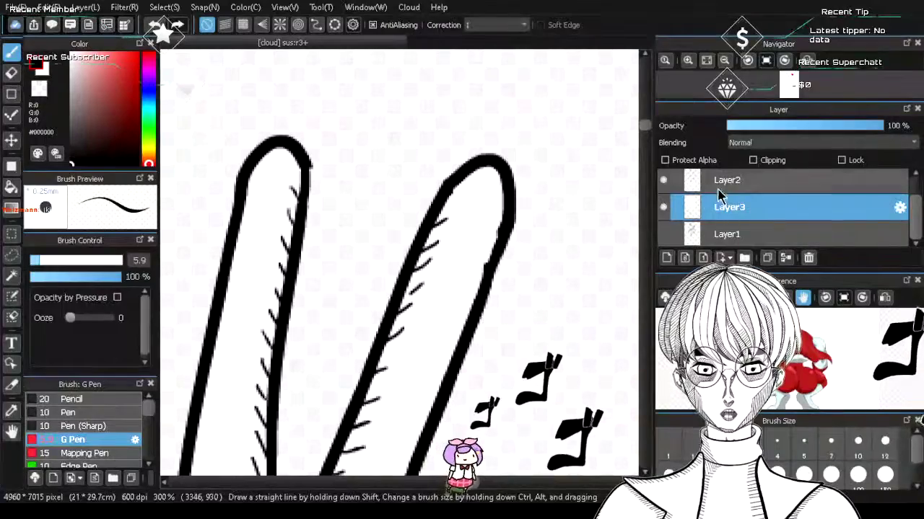
left_click(750, 181)
key("e")
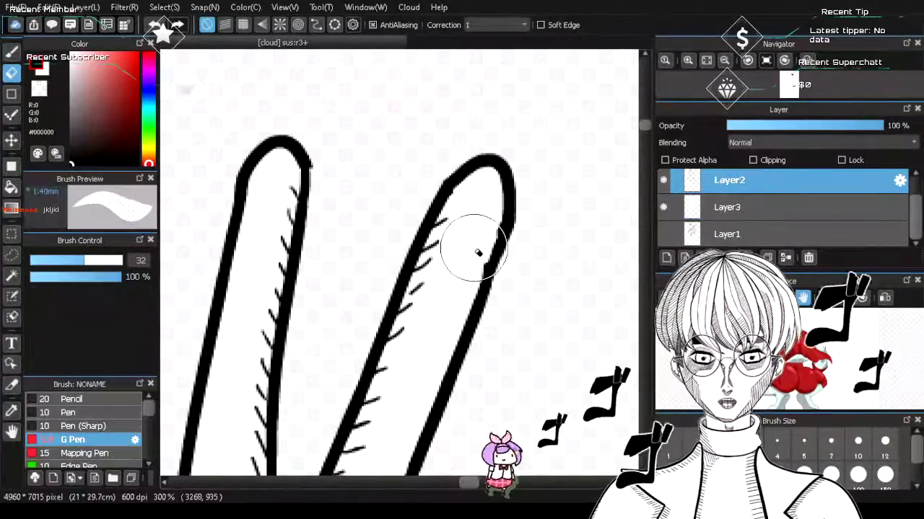
left_click_drag(76, 265, 62, 263)
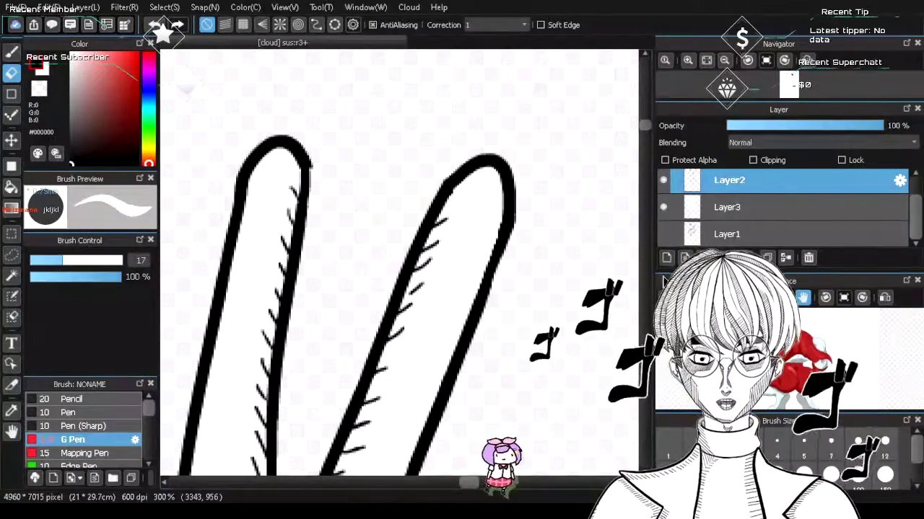
- Undo the black fill and fill the figure's interior with white (#FFFFFF) on Layer3, returning to the G Pen on Layer2
left_click(768, 205)
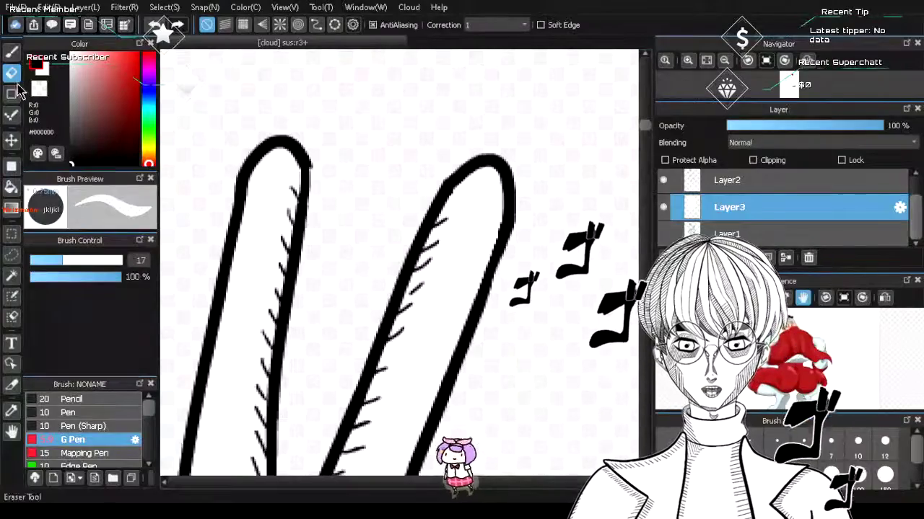
left_click(11, 187)
left_click(500, 229)
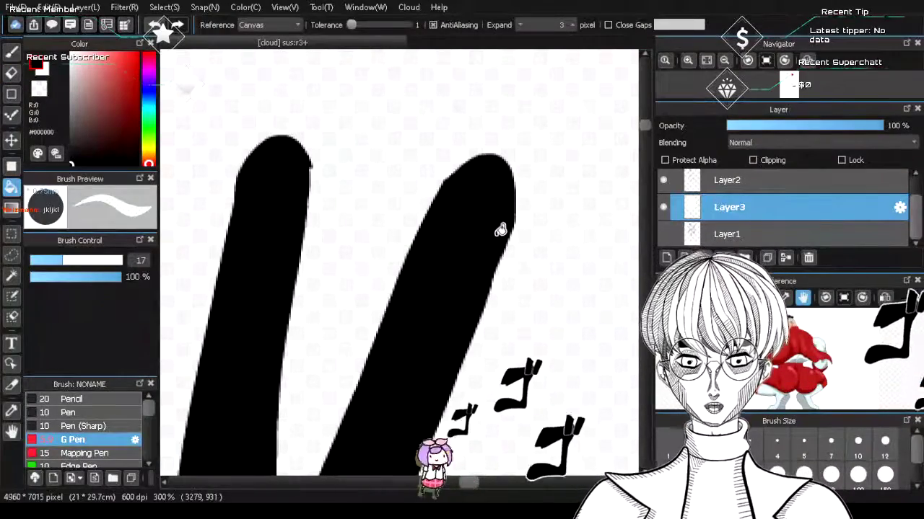
key("ctrl+z")
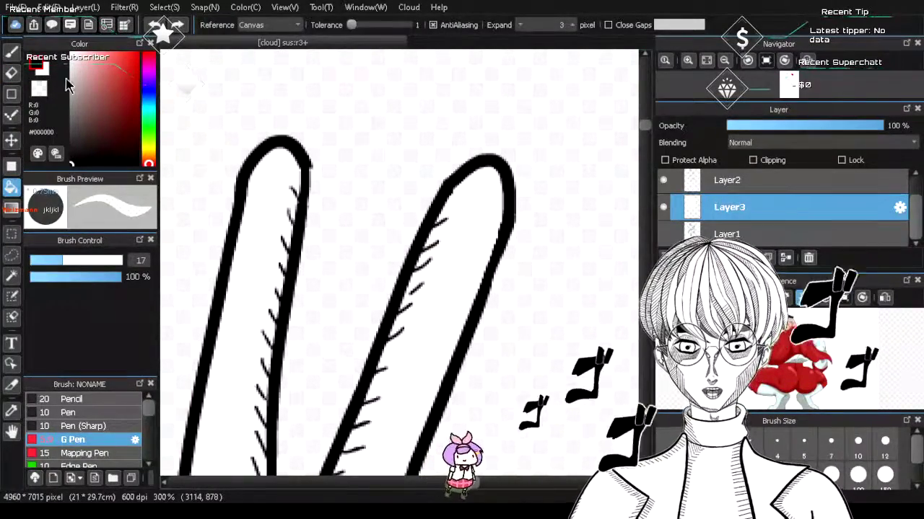
left_click_drag(84, 93, 69, 51)
left_click(482, 221)
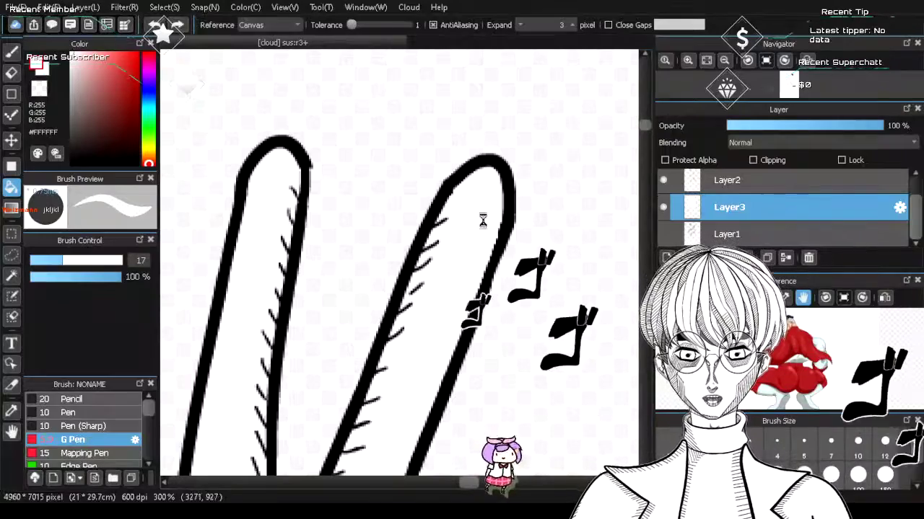
left_click(482, 223)
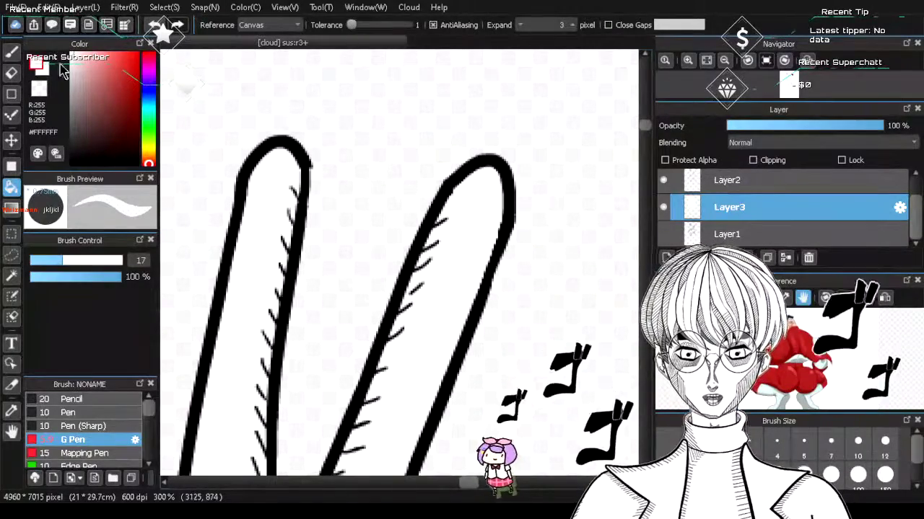
key("b")
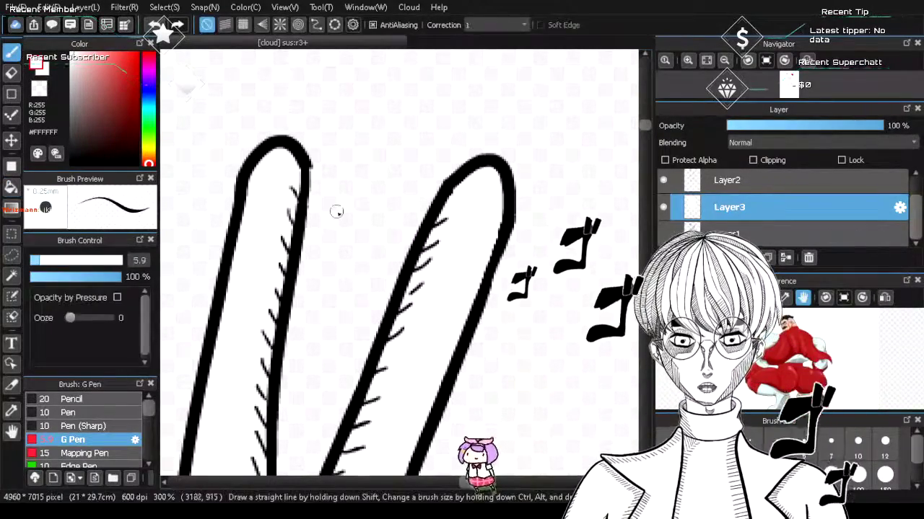
left_click(707, 184)
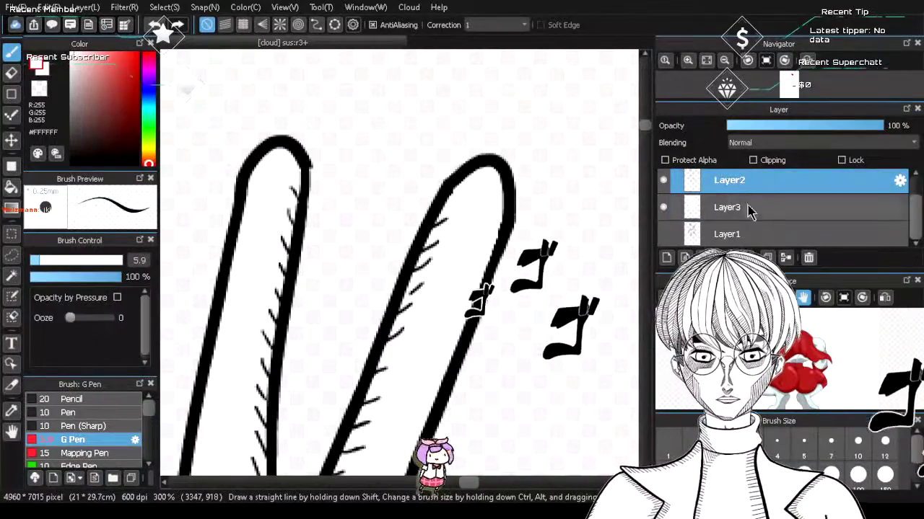
- Select Layer4 and set the drawing colour to black (#000000)
scroll(748, 207, "up", 2)
left_click(743, 185)
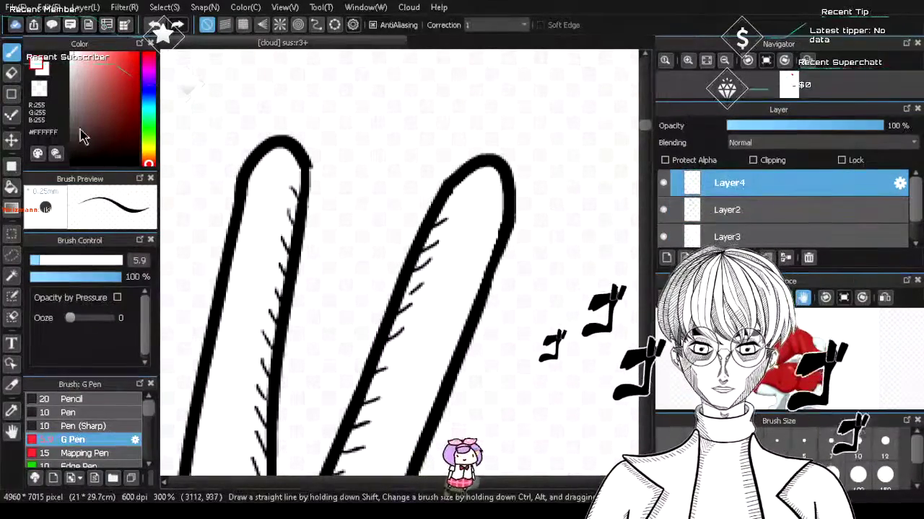
left_click(72, 164)
scroll(332, 343, "up", 2)
scroll(362, 368, "down", 2)
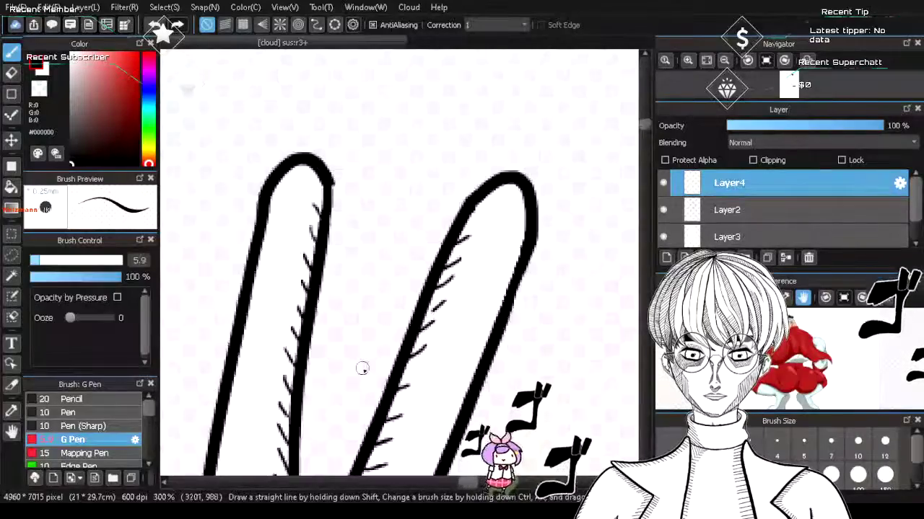
- Fill the upper fold at the waistband's end with white (#FFFFFF) on Layer3 using the Bucket tool
scroll(362, 369, "down", 5)
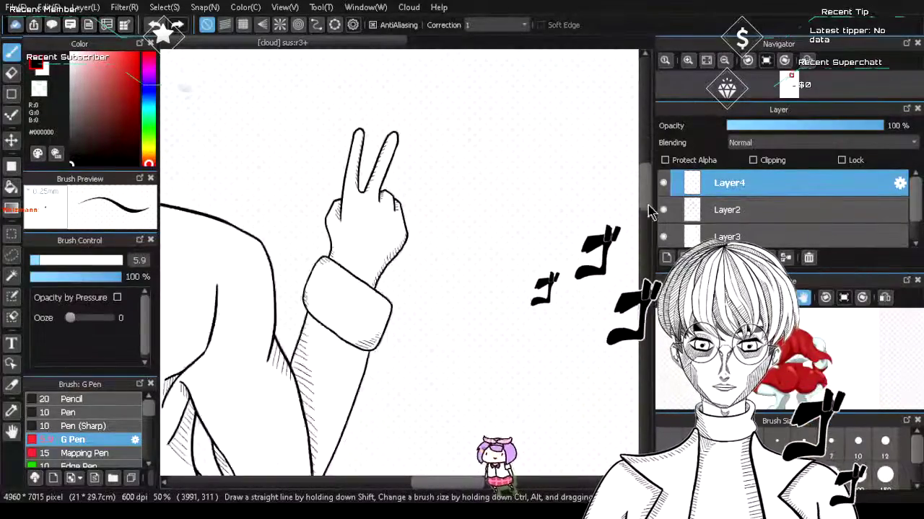
left_click(790, 80)
scroll(432, 232, "down", 1)
scroll(327, 195, "up", 2)
scroll(412, 246, "up", 2)
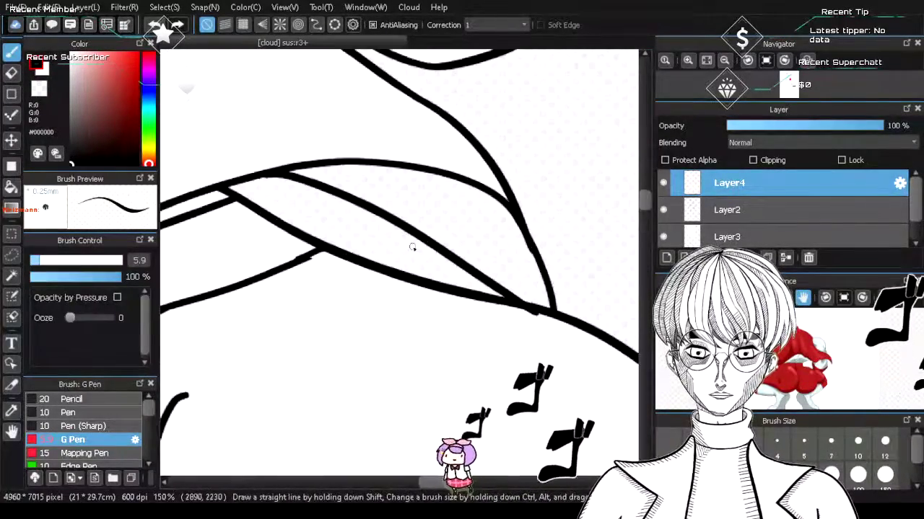
scroll(411, 247, "up", 1)
left_click(754, 210)
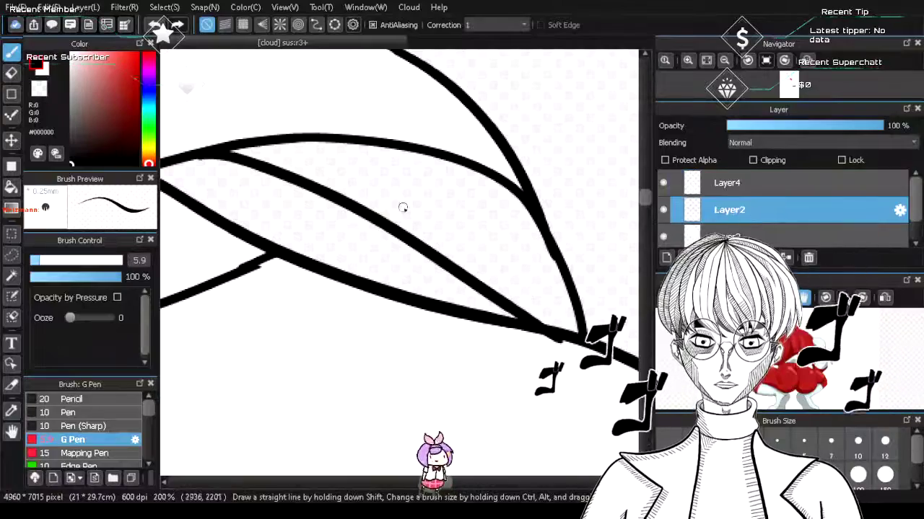
left_click(658, 235)
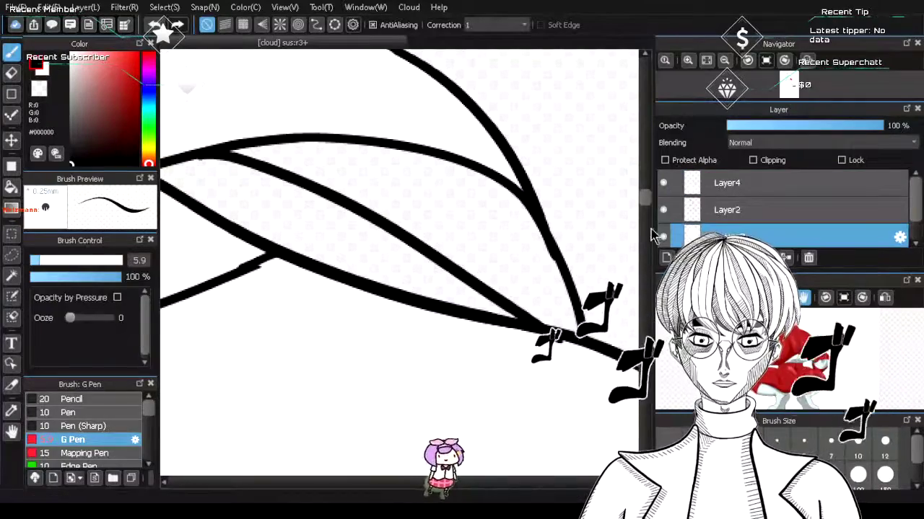
left_click(70, 53)
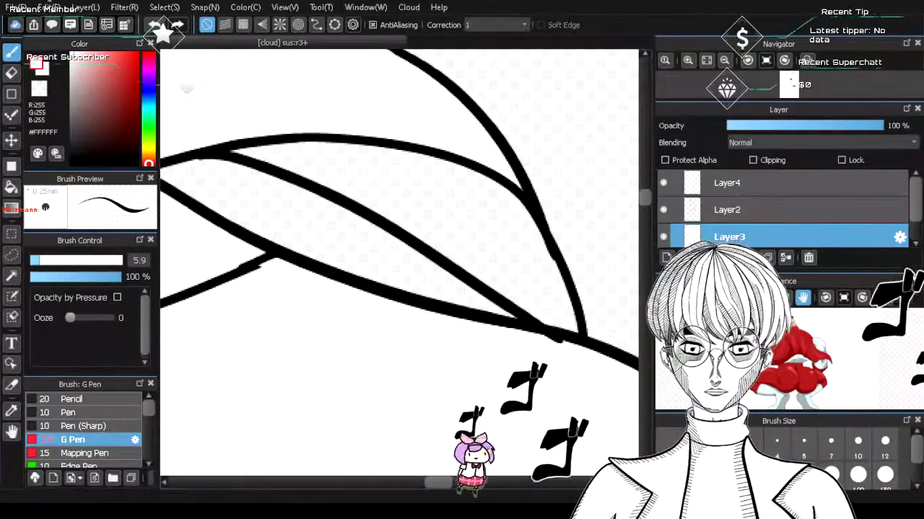
left_click(12, 187)
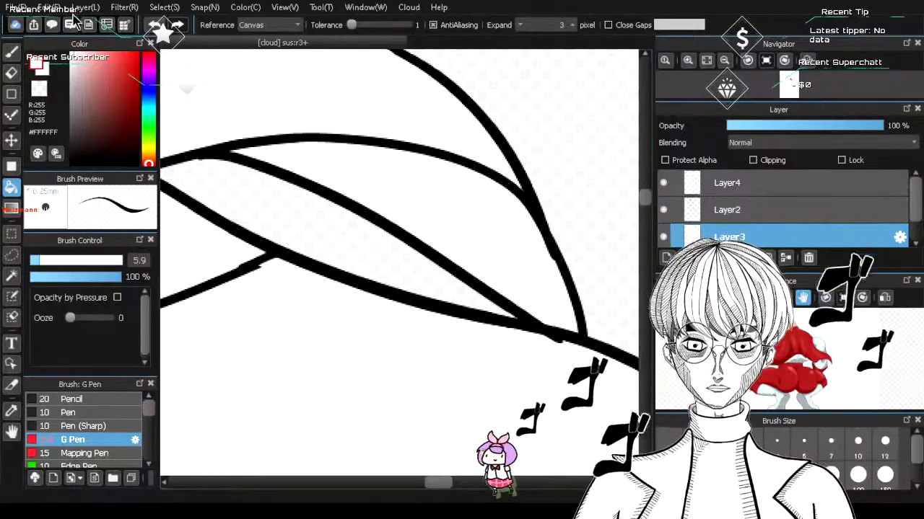
- Trim the spur where the waistband's fold lines meet on Layer2 with the eraser at size 17, returning to the G Pen in black
scroll(775, 232, "down", 1)
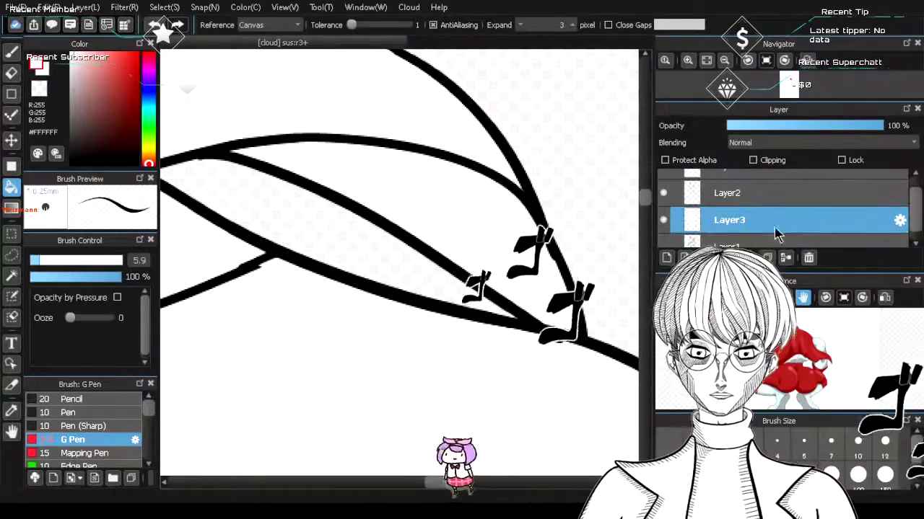
left_click(757, 198)
left_click(11, 72)
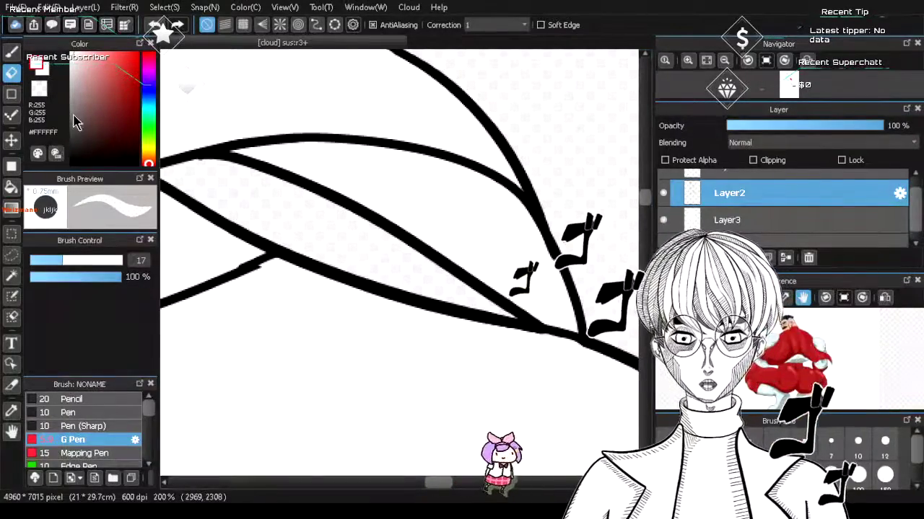
left_click(11, 52)
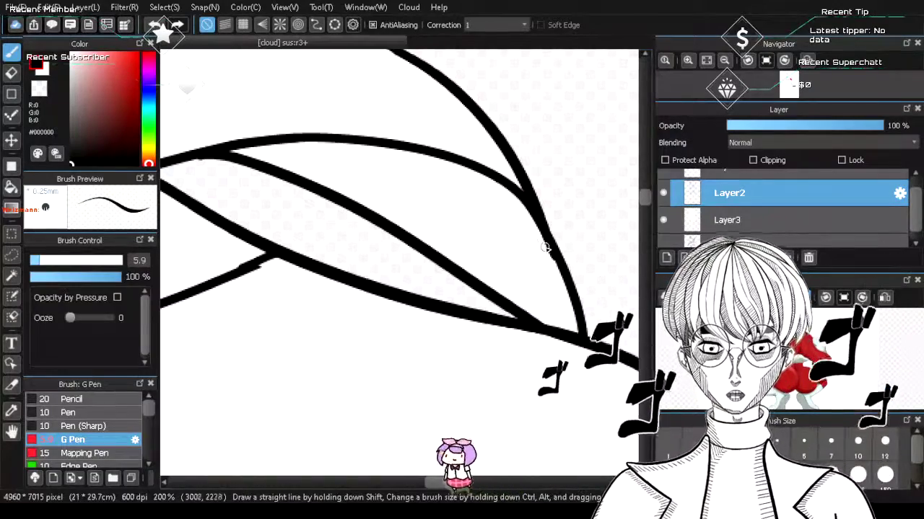
- Try a white (#FFFFFF) bucket fill around the waistband lines on Layer2 and undo it
left_click(12, 188)
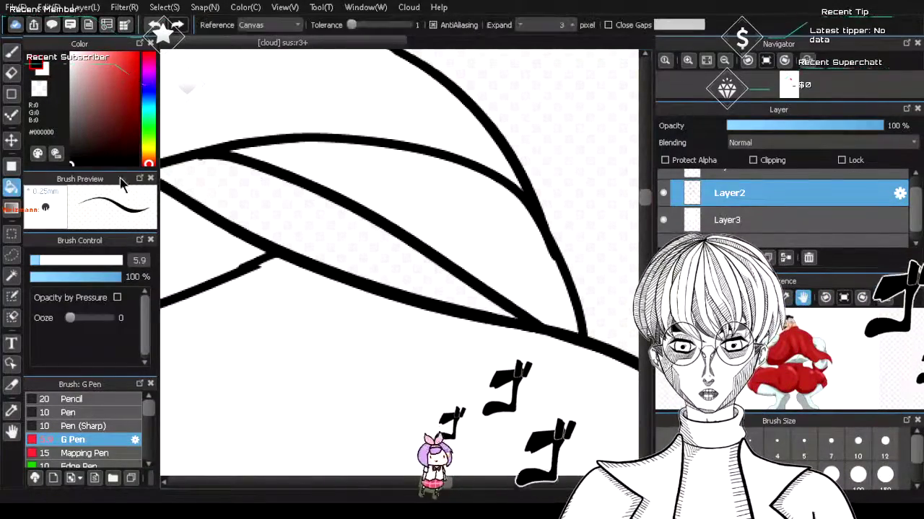
left_click(72, 54)
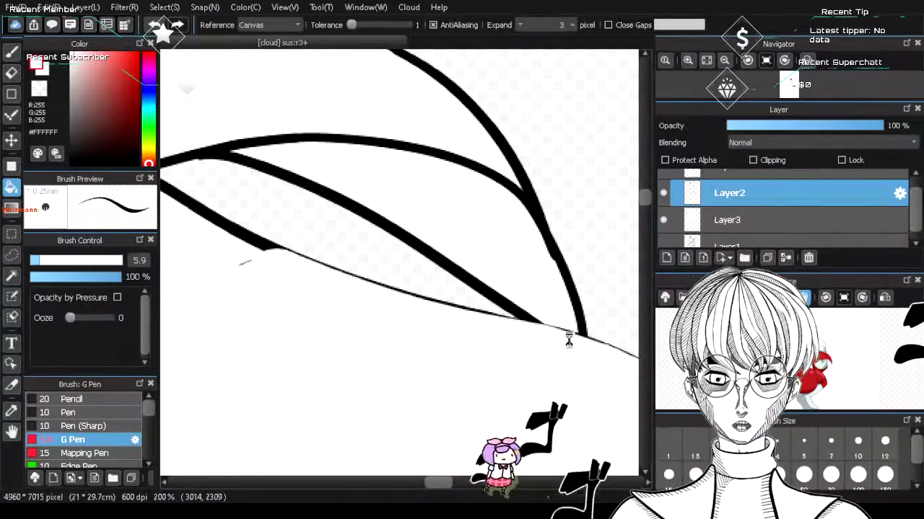
left_click(721, 223)
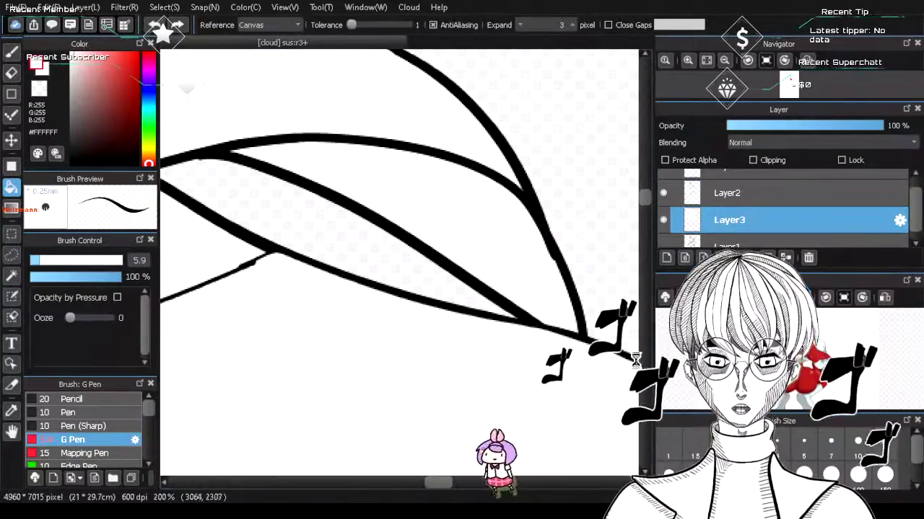
key("ctrl+z")
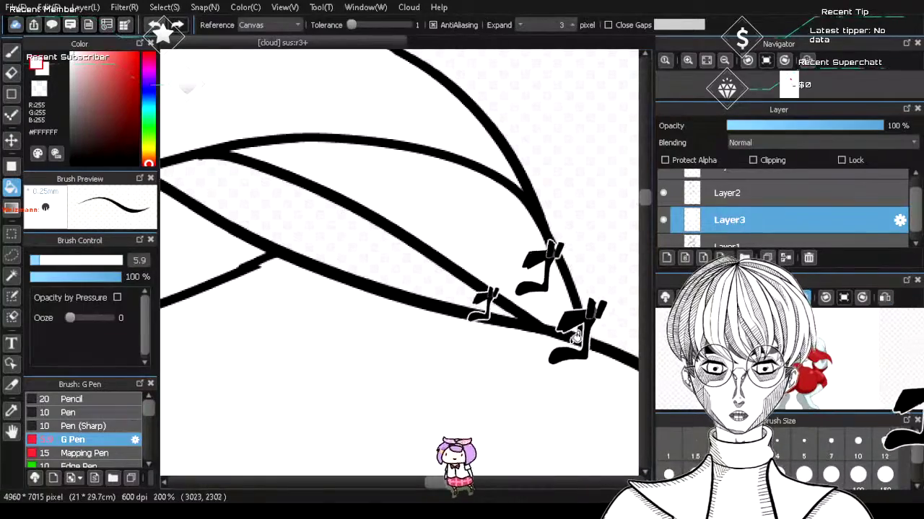
- Erase the rough end of the waistband's lower line on Layer2 and redraw it with the black G Pen at size 20
left_click(11, 55)
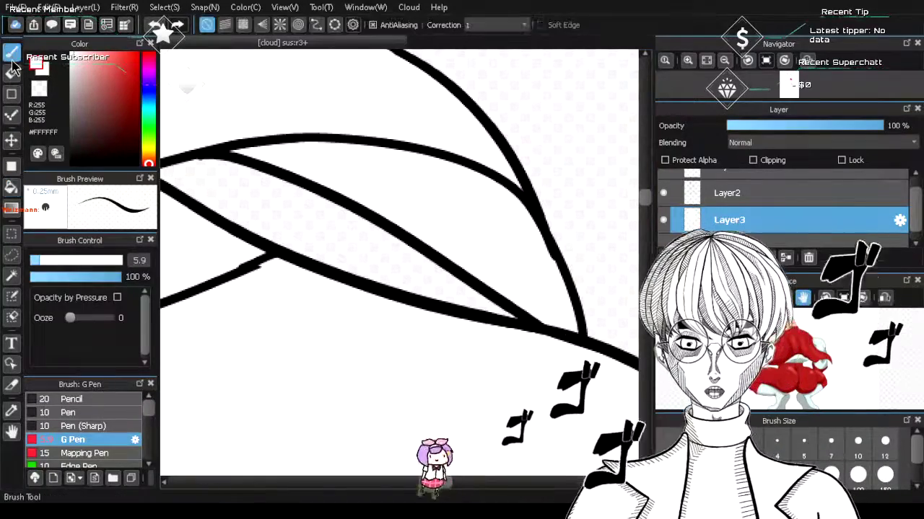
left_click(11, 75)
left_click(721, 193)
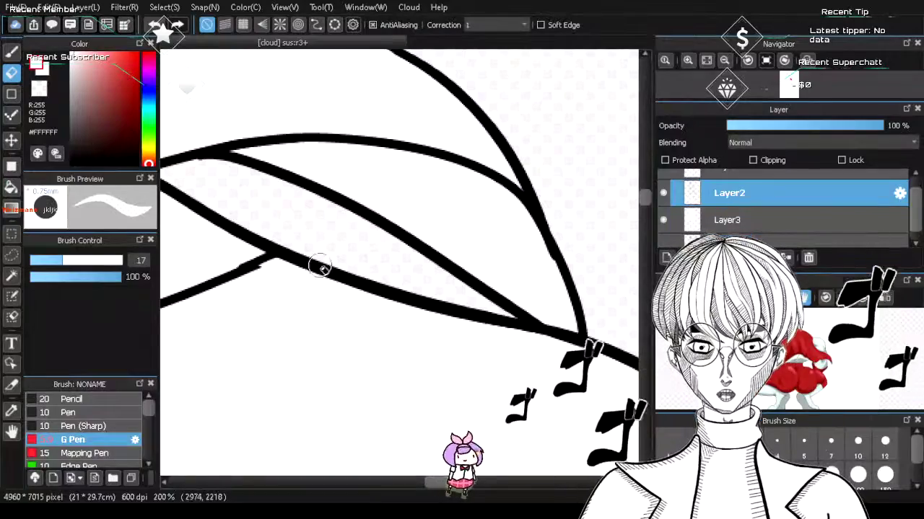
left_click_drag(236, 265, 280, 286)
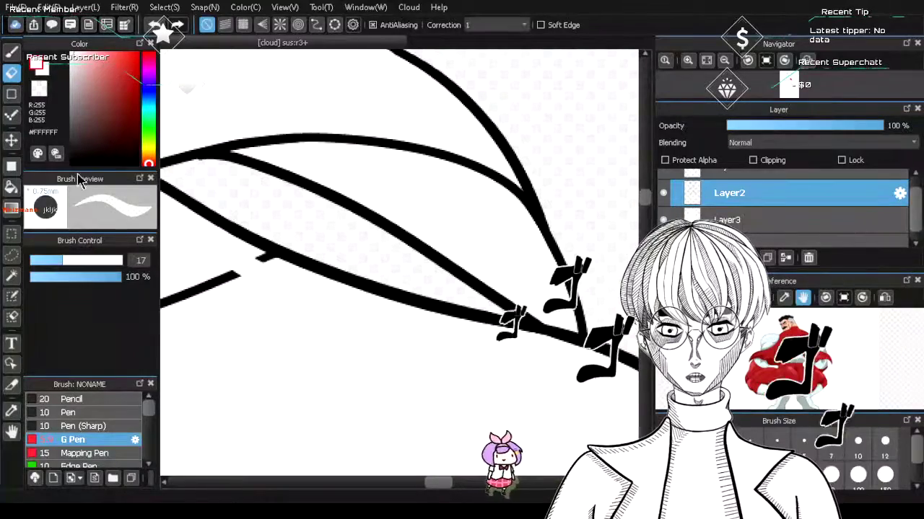
left_click_drag(77, 124, 22, 234)
left_click(12, 54)
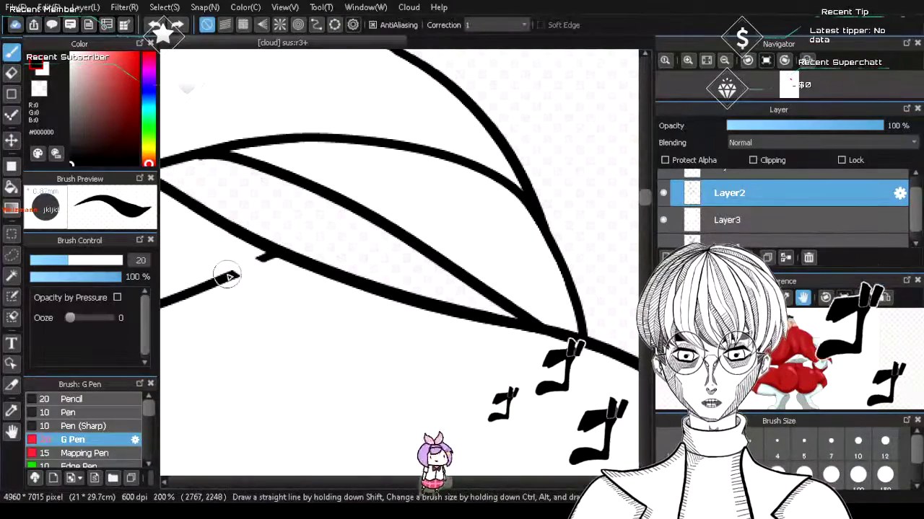
left_click_drag(235, 278, 267, 255)
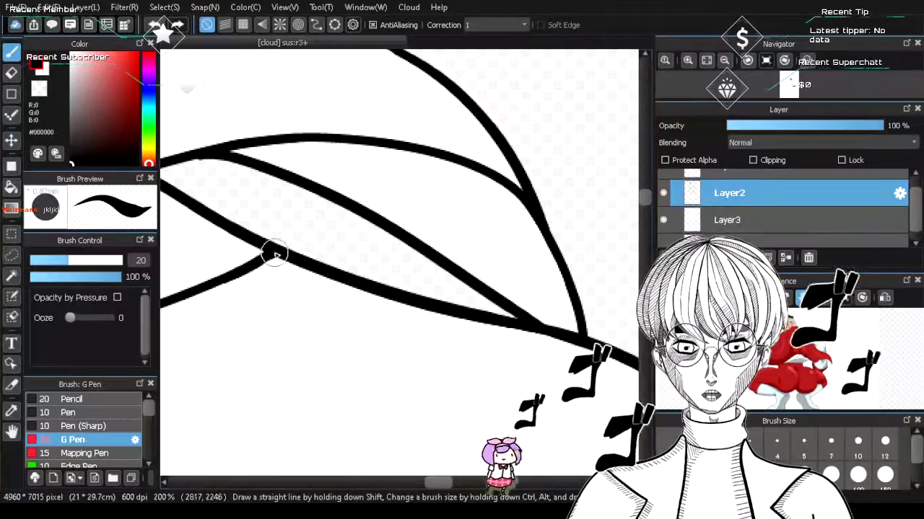
- Reduce the G Pen size to 5.5 and fill the area below the waistband with white (#FFFFFF) on Layer3
left_click_drag(67, 259, 37, 259)
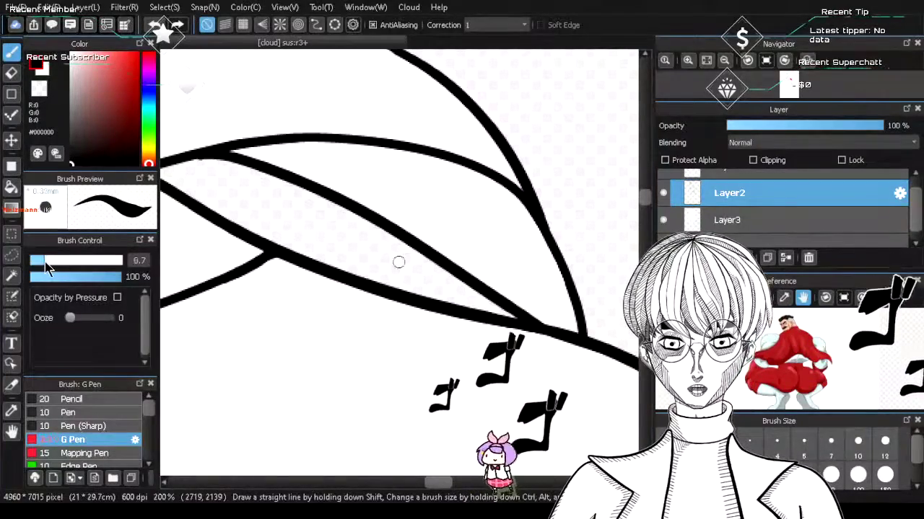
left_click(71, 53)
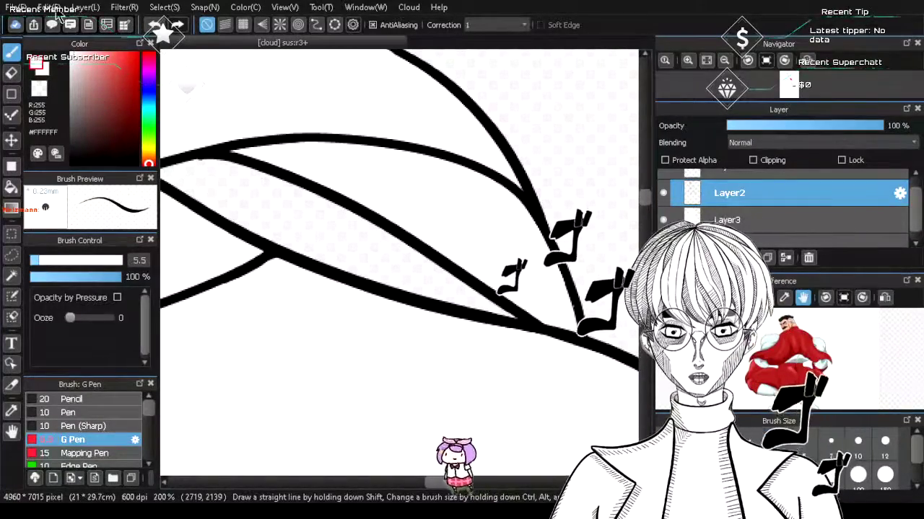
left_click(19, 187)
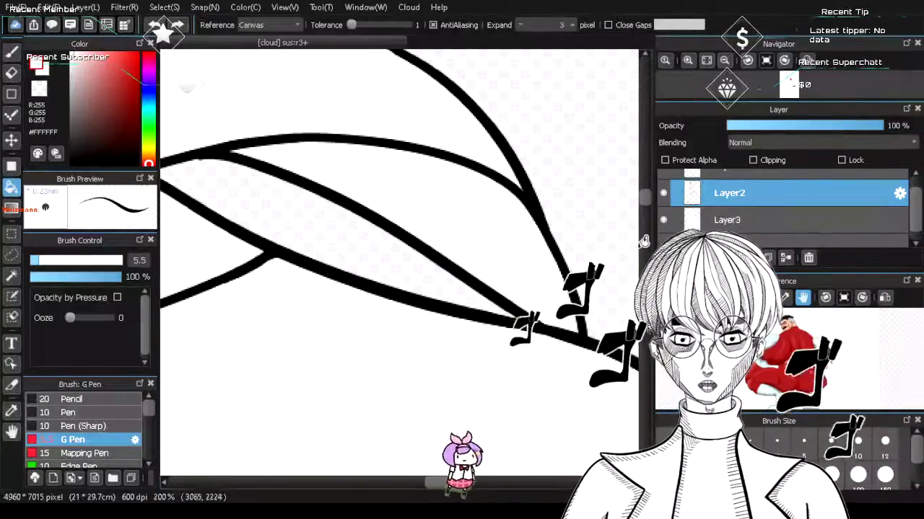
left_click(725, 220)
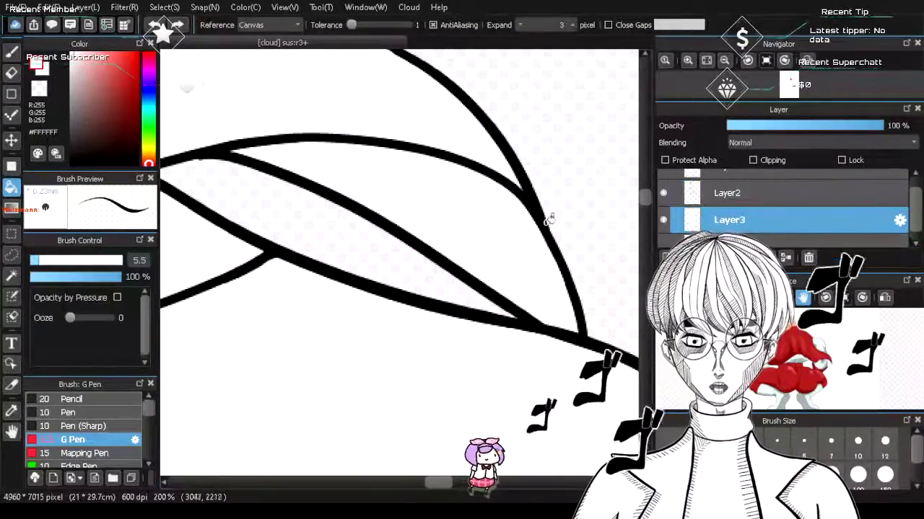
left_click(278, 371)
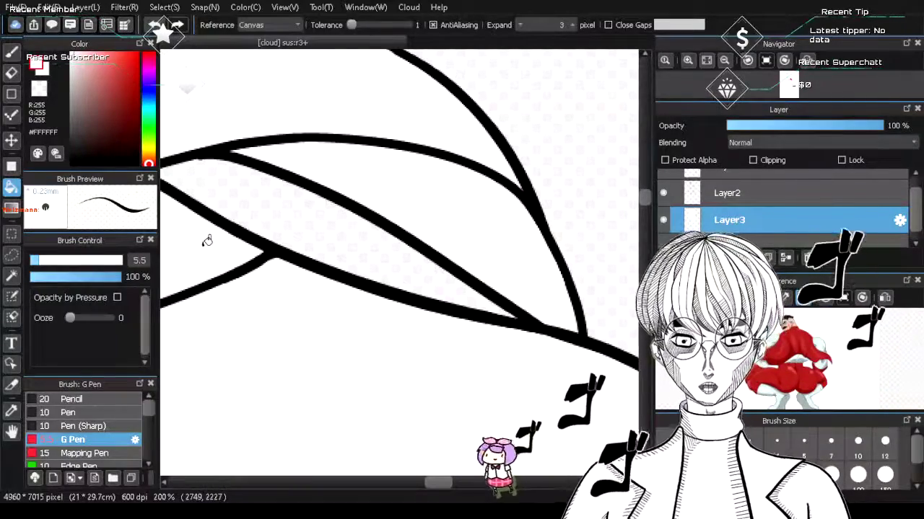
- Hatch the small pointed fold beside the cloth outline above the waistband on Layer4 with the G Pen in black
scroll(311, 359, "down", 3)
scroll(288, 356, "up", 3)
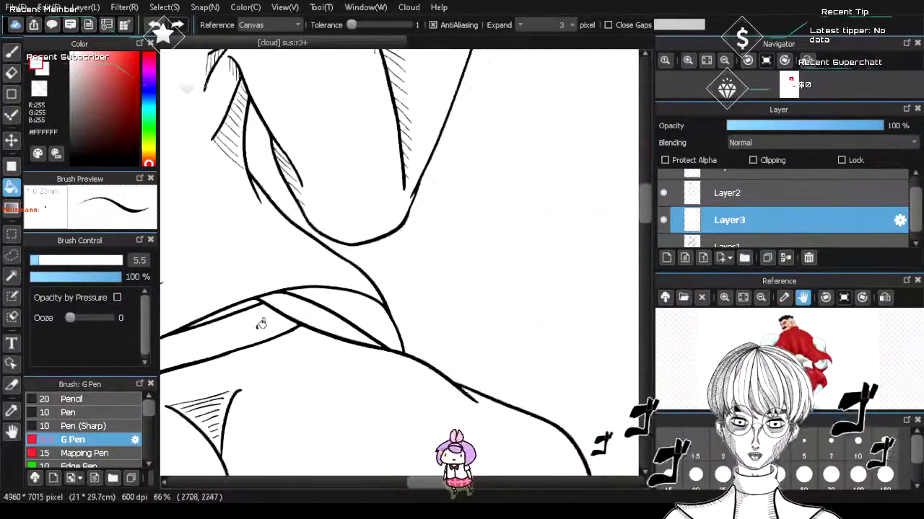
left_click(13, 57)
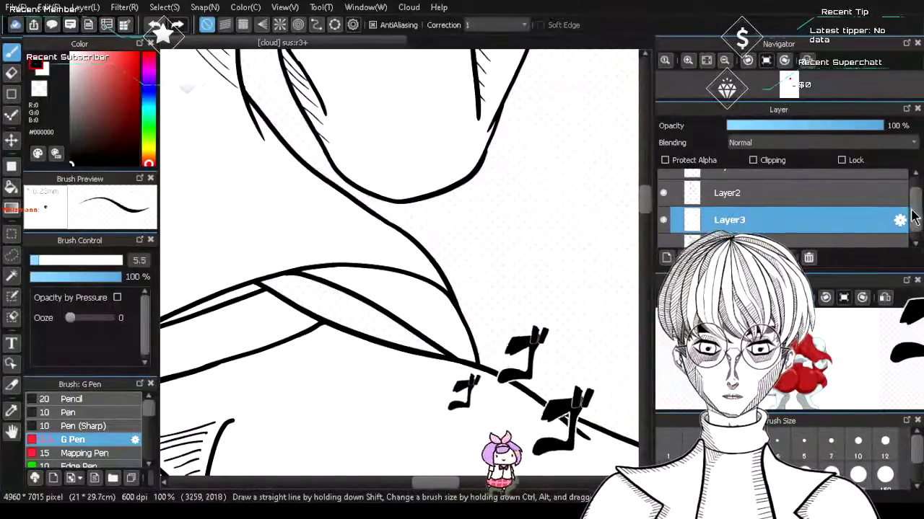
scroll(913, 217, "up", 1)
left_click(887, 183)
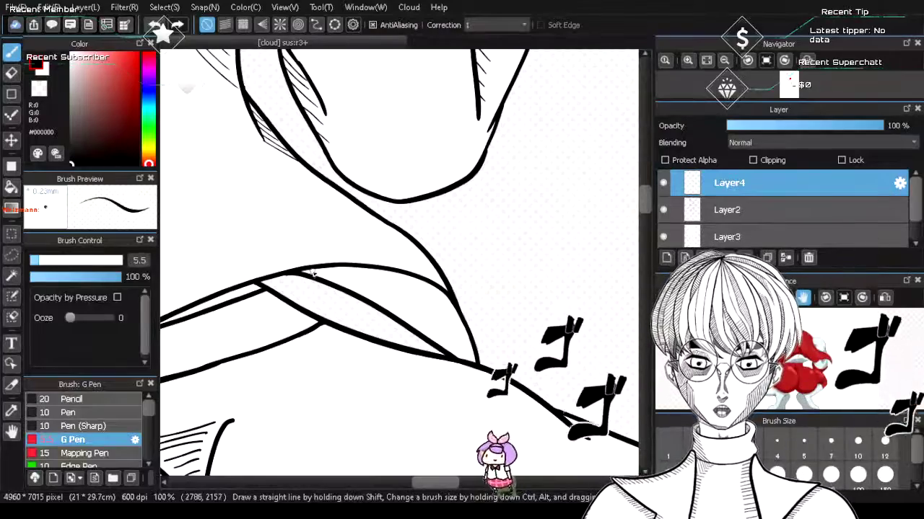
- Hatch the upper fold at the waistband's end with near-vertical strokes running from its arched edge to the diagonal line
left_click_drag(311, 270, 320, 277)
left_click_drag(320, 269, 330, 282)
left_click_drag(329, 269, 339, 286)
left_click_drag(337, 269, 350, 289)
left_click_drag(345, 267, 365, 293)
left_click_drag(359, 267, 377, 292)
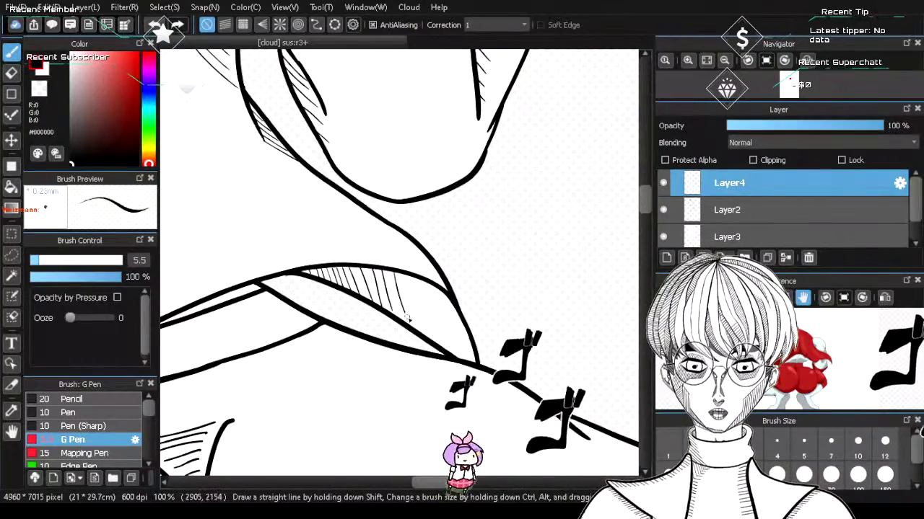
left_click_drag(408, 317, 409, 322)
left_click_drag(403, 273, 422, 332)
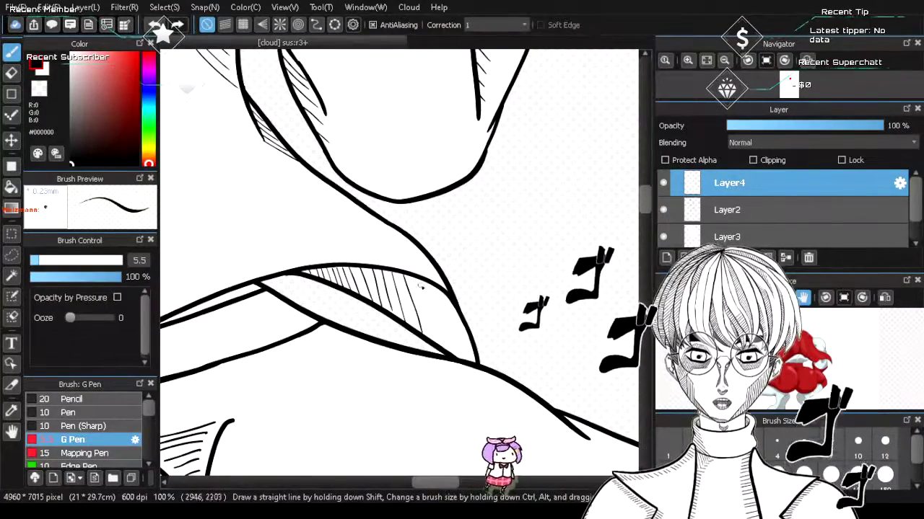
left_click_drag(426, 280, 432, 333)
left_click_drag(433, 283, 440, 339)
left_click_drag(442, 287, 449, 345)
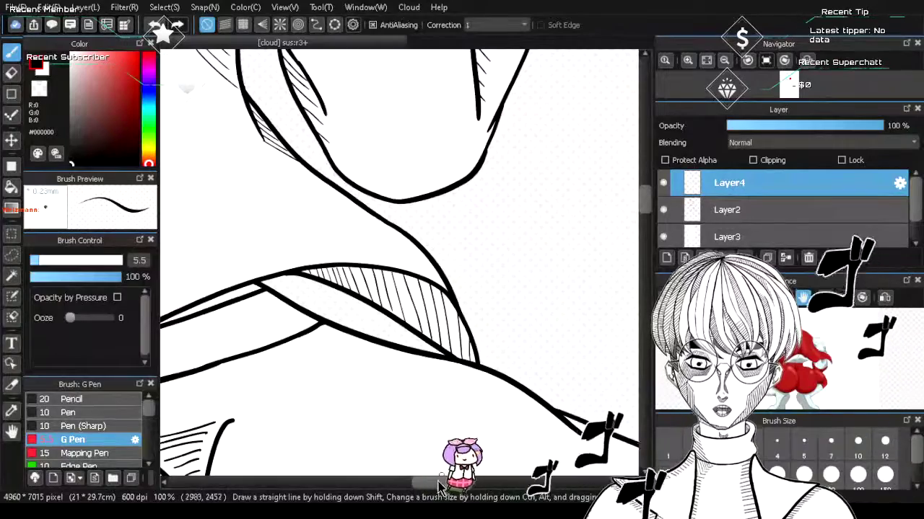
- Hatch the narrow strip along the waistband's upper edge with short strokes, undoing the misplaced ones
left_click_drag(435, 487, 411, 488)
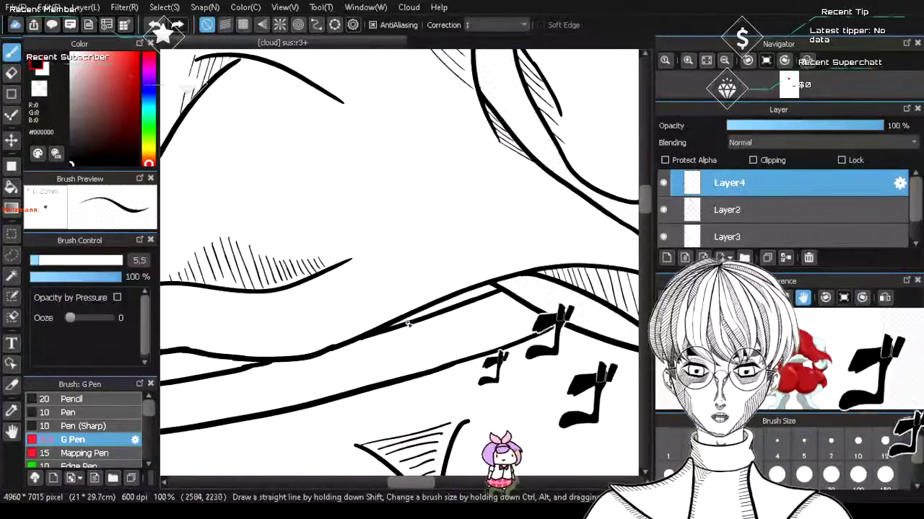
mouse_move(432, 309)
left_mouse_down()
mouse_move(438, 319)
mouse_move(461, 308)
left_mouse_up()
key("ctrl+z")
key("ctrl+z")
key("ctrl+z")
key("ctrl+z")
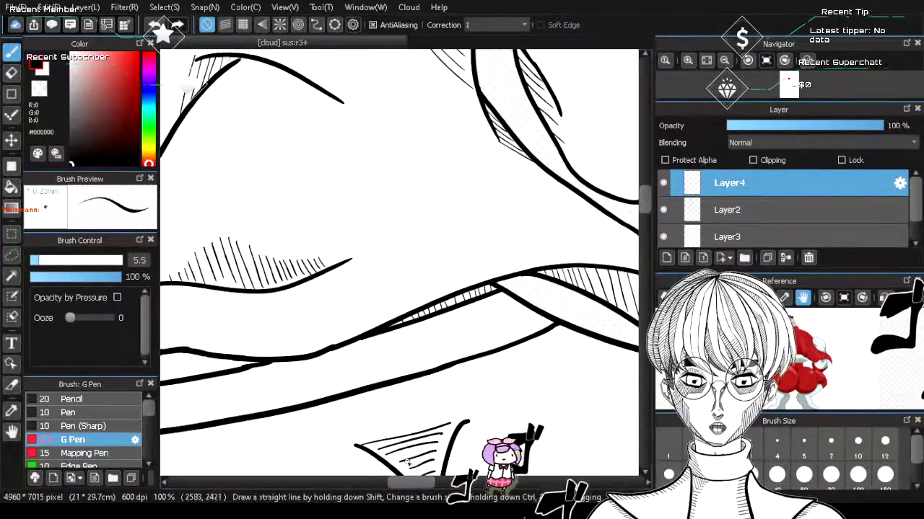
- Hatch the curved fold at the opposite end of the waistband's upper edge with short strokes along its length
left_click_drag(417, 488, 395, 488)
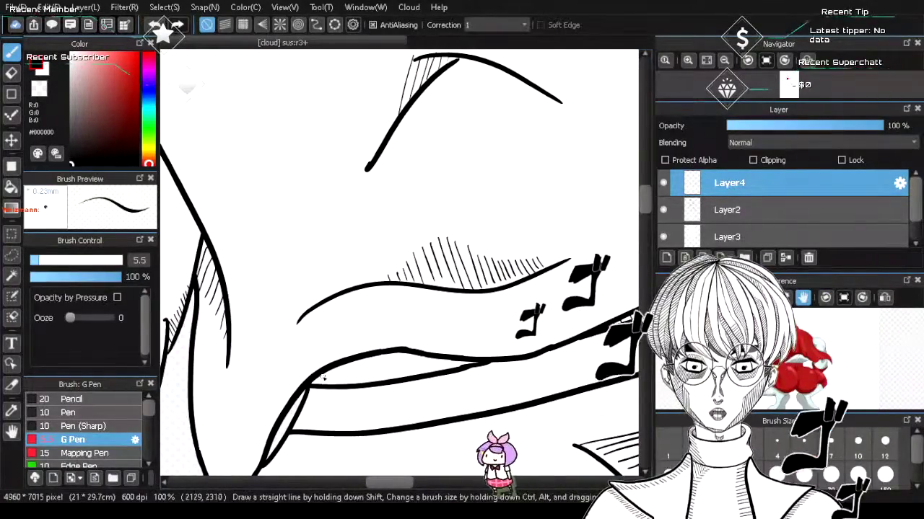
mouse_move(325, 370)
left_mouse_down()
mouse_move(327, 385)
mouse_move(345, 384)
left_mouse_up()
mouse_move(349, 363)
left_mouse_down()
mouse_move(367, 384)
mouse_move(371, 357)
mouse_move(389, 383)
mouse_move(396, 355)
left_mouse_up()
left_click_drag(397, 380, 405, 352)
mouse_move(406, 377)
left_mouse_down()
mouse_move(409, 353)
mouse_move(431, 355)
left_mouse_up()
left_click_drag(433, 373, 443, 357)
left_click_drag(445, 371, 455, 359)
left_click_drag(458, 370, 460, 360)
scroll(575, 298, "down", 3)
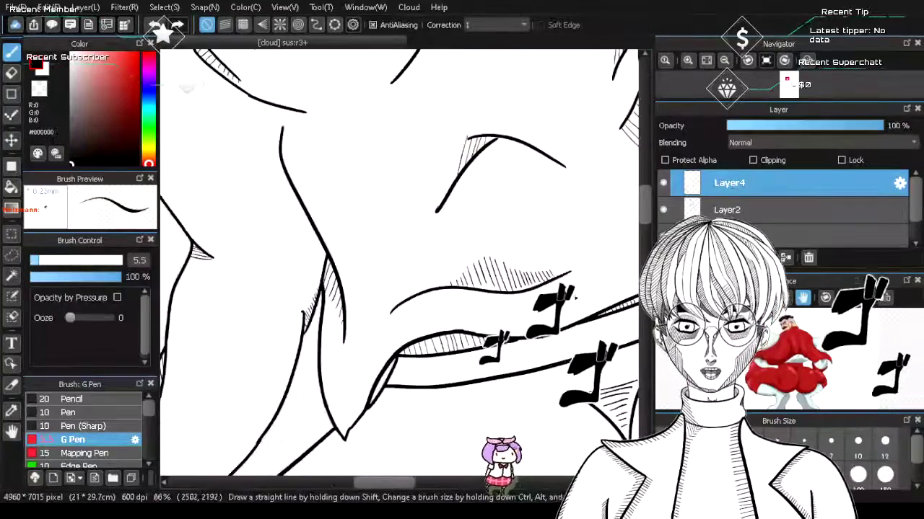
- Hatch the diagonal edge running from the waistband's end down to the pointed tip of the cloth with short strokes
scroll(553, 396, "up", 3)
scroll(558, 329, "down", 4)
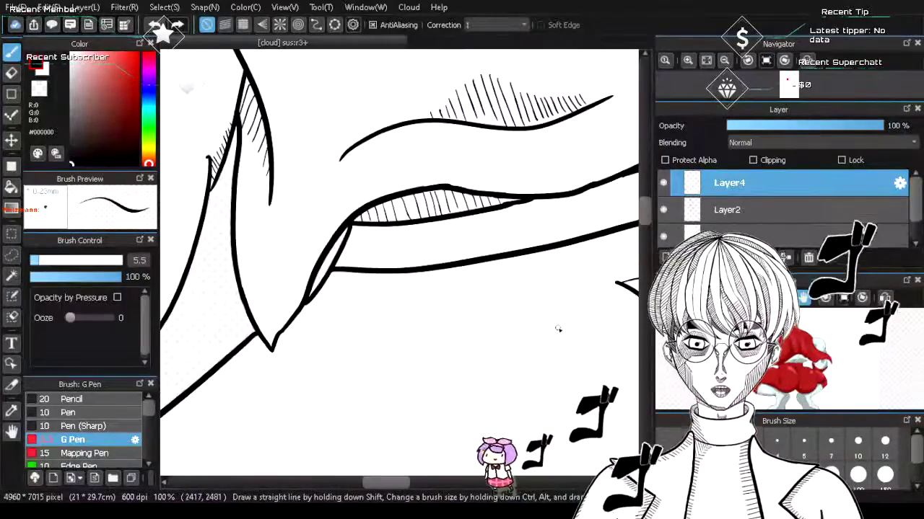
scroll(556, 364, "up", 4)
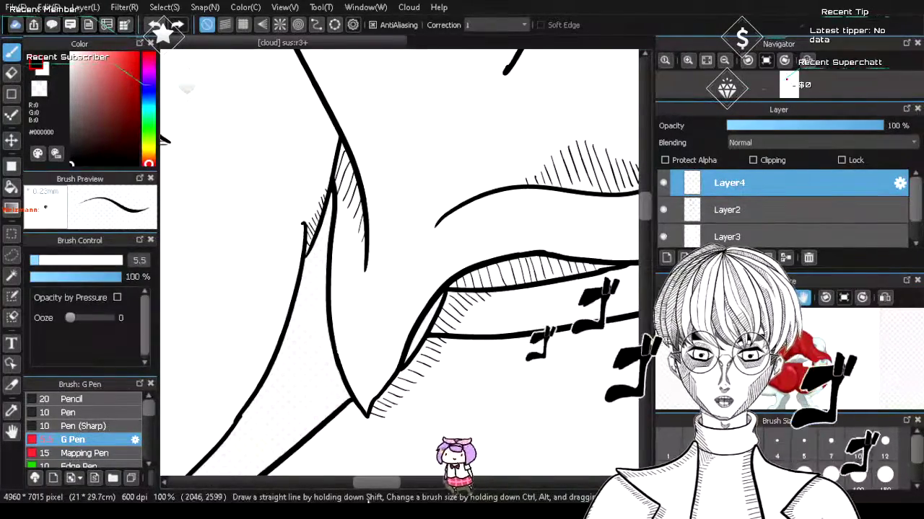
- Hatch inside the middle of the waistband along its upper edge with short slanted strokes, undoing the misplaced ones
left_click_drag(377, 483, 417, 483)
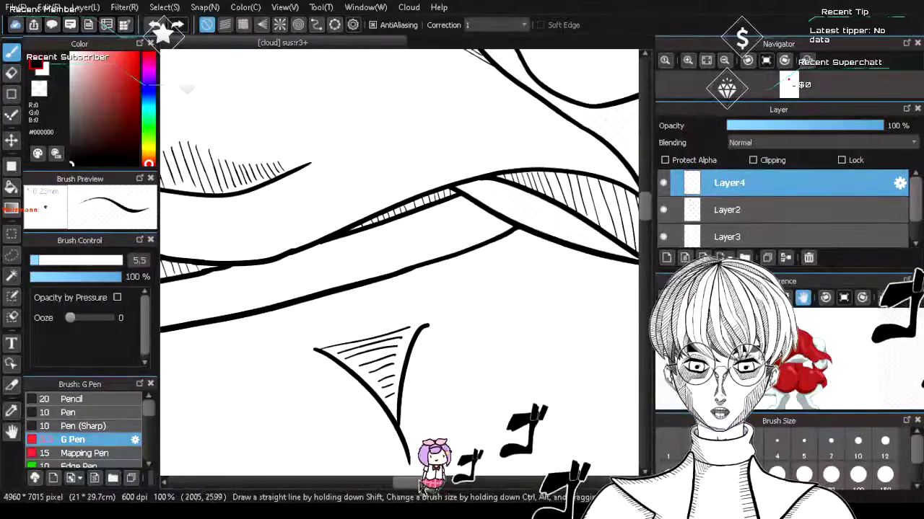
left_click_drag(243, 265, 269, 272)
key("ctrl+z")
key("ctrl+z")
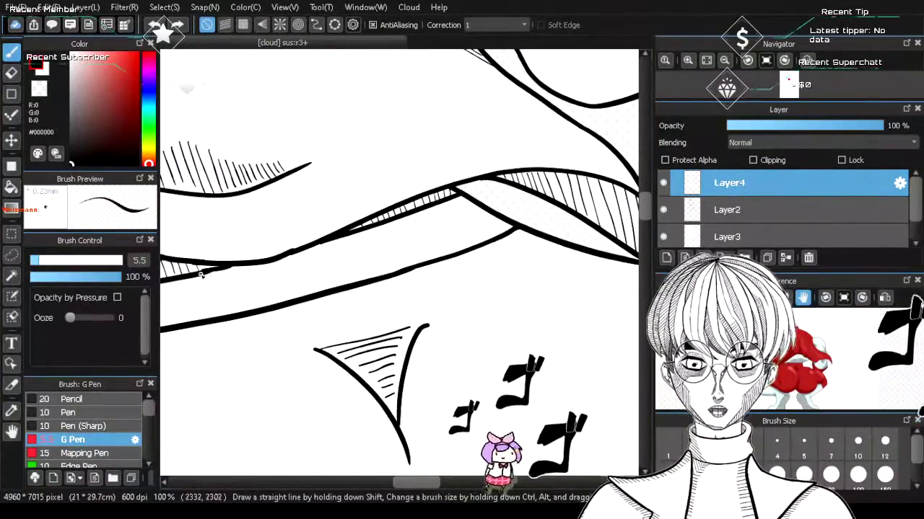
key("ctrl+z")
left_click_drag(186, 279, 190, 285)
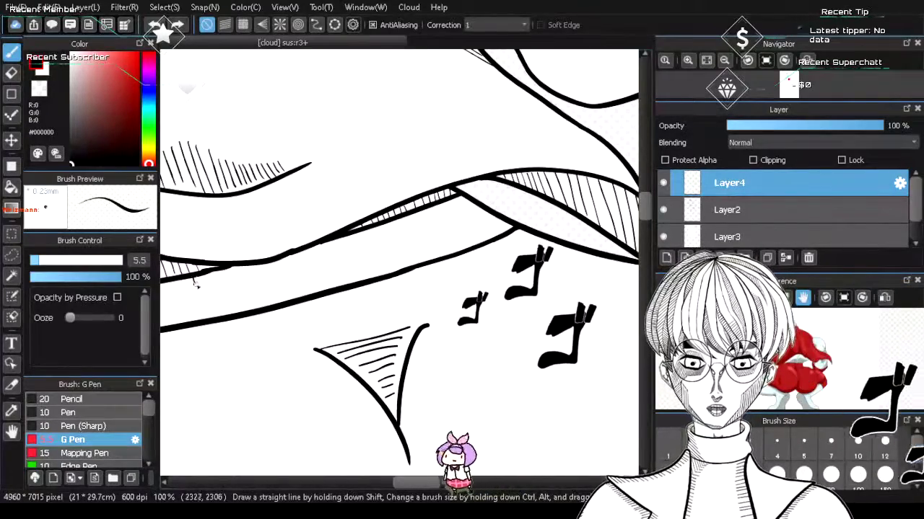
mouse_move(226, 271)
left_mouse_down()
mouse_move(235, 291)
mouse_move(231, 266)
mouse_move(249, 281)
mouse_move(254, 263)
mouse_move(281, 285)
left_mouse_up()
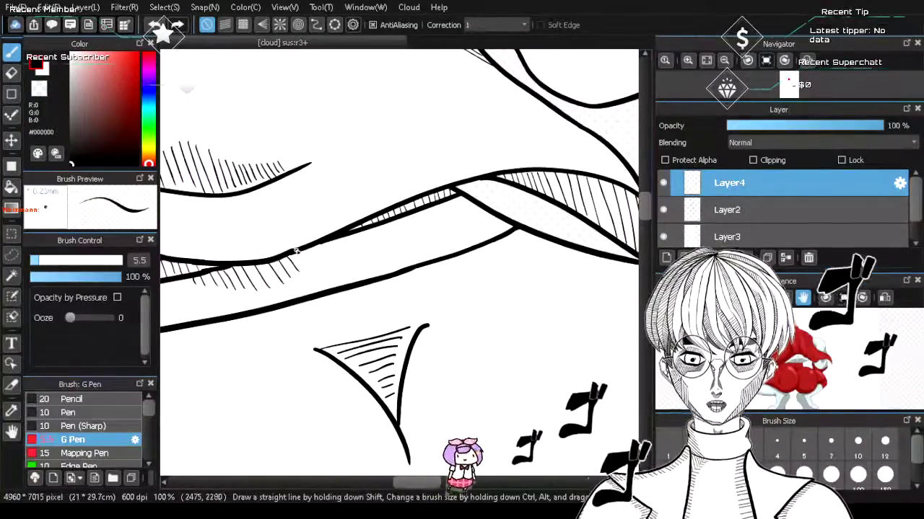
left_click_drag(299, 252, 307, 269)
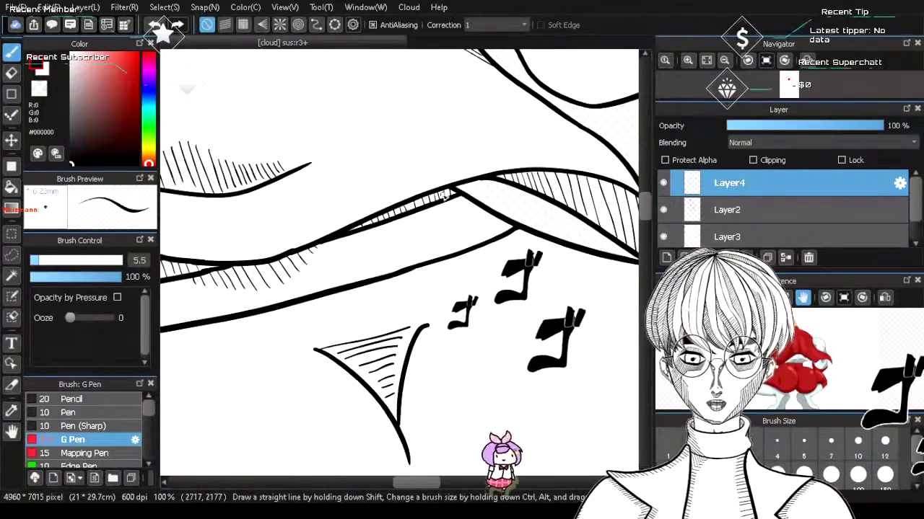
- Hatch the waistband's end beneath the overlapping fold with long diagonal strokes continuing just past its lower edge, redoing the misplaced ones
mouse_move(429, 208)
left_mouse_down()
mouse_move(456, 227)
mouse_move(423, 217)
mouse_move(435, 225)
mouse_move(443, 205)
mouse_move(471, 244)
left_mouse_up()
mouse_move(460, 197)
left_mouse_down()
mouse_move(471, 246)
mouse_move(471, 216)
mouse_move(488, 248)
left_mouse_up()
left_click_drag(477, 204, 504, 252)
mouse_move(458, 205)
left_mouse_down()
mouse_move(486, 246)
mouse_move(538, 266)
left_mouse_up()
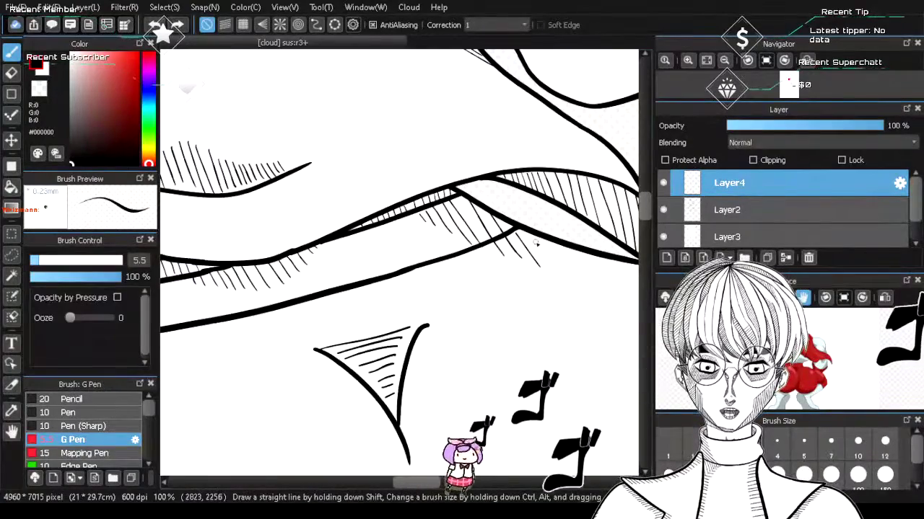
key("ctrl+z")
key("ctrl+z")
left_click_drag(473, 210, 500, 256)
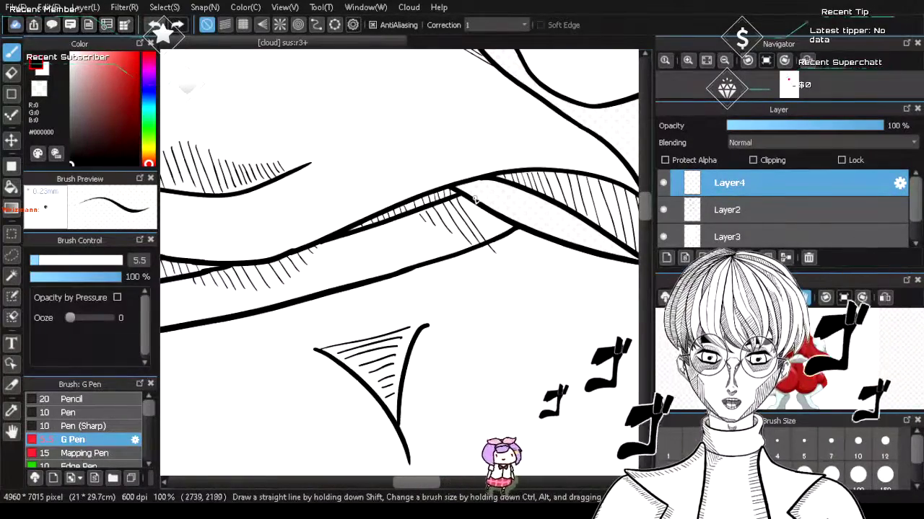
mouse_move(475, 201)
left_mouse_down()
mouse_move(508, 257)
mouse_move(499, 256)
left_mouse_up()
key("ctrl+z")
key("ctrl+z")
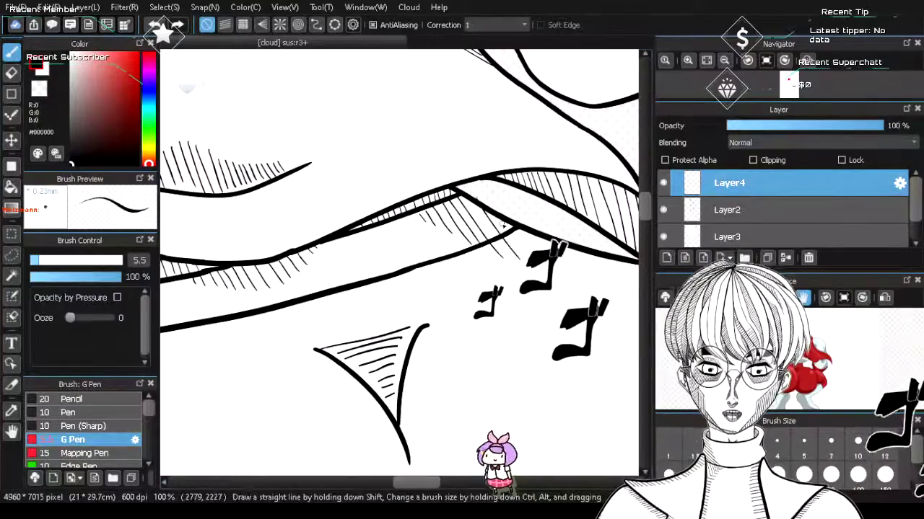
key("ctrl+z")
left_click_drag(471, 201, 517, 265)
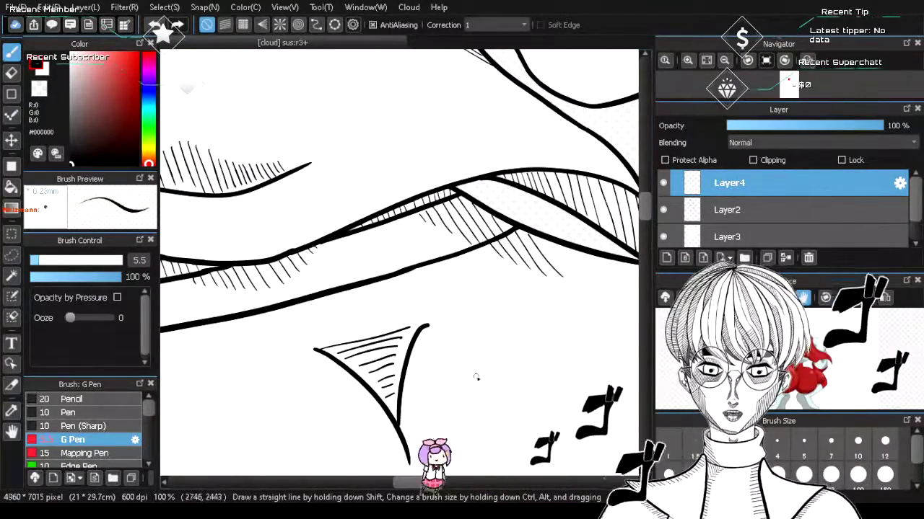
- Continue the diagonal hatching beneath the overlapping fold's lower edge until it meets the hip outline, shortening the strokes toward the end
left_click_drag(412, 482, 431, 482)
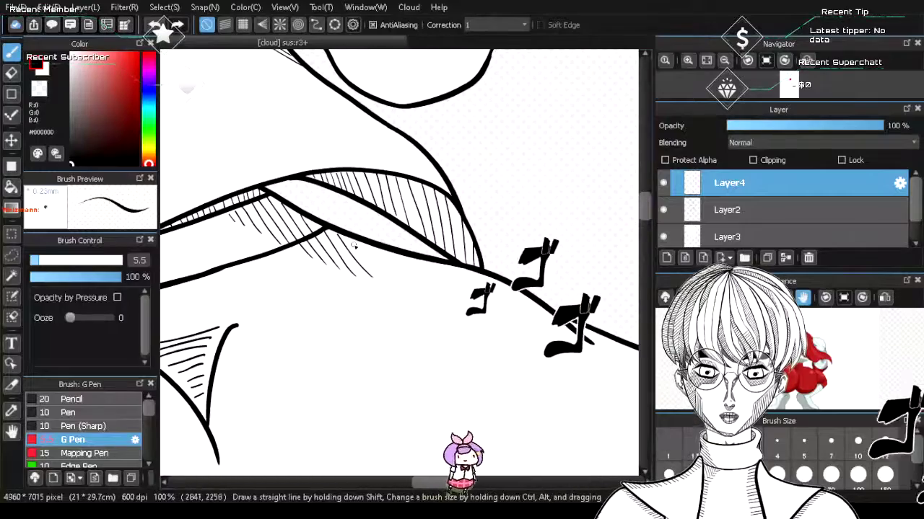
mouse_move(355, 245)
left_mouse_down()
mouse_move(380, 276)
mouse_move(397, 276)
left_mouse_up()
key("ctrl+z")
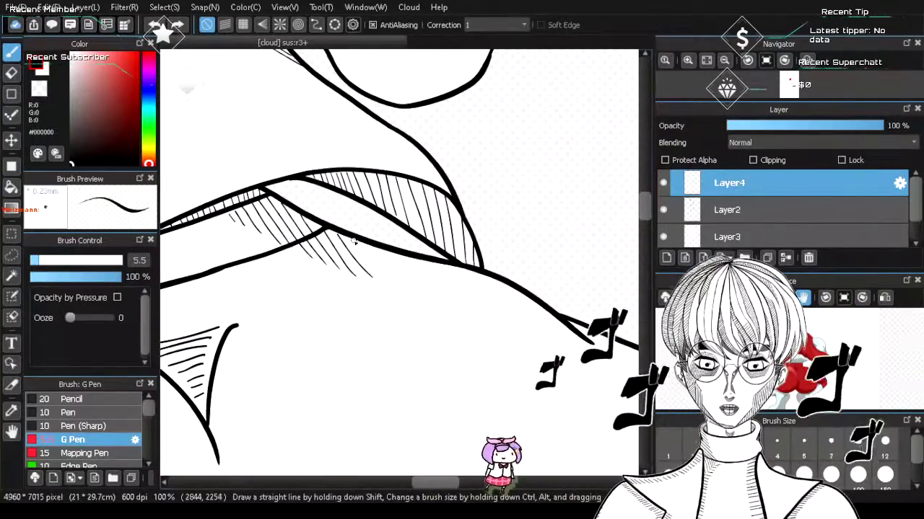
mouse_move(354, 242)
left_mouse_down()
mouse_move(389, 282)
mouse_move(376, 249)
mouse_move(430, 279)
mouse_move(432, 263)
mouse_move(450, 281)
mouse_move(445, 263)
mouse_move(464, 279)
left_mouse_up()
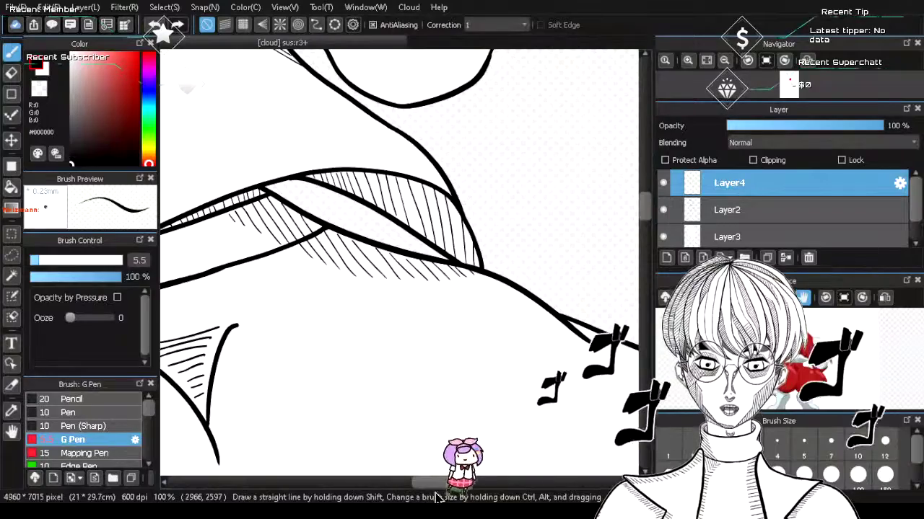
- Hatch the small overlap in the hip outline with short strokes extending a little way under the contour
left_click_drag(435, 482, 446, 482)
scroll(448, 485, "right", 1)
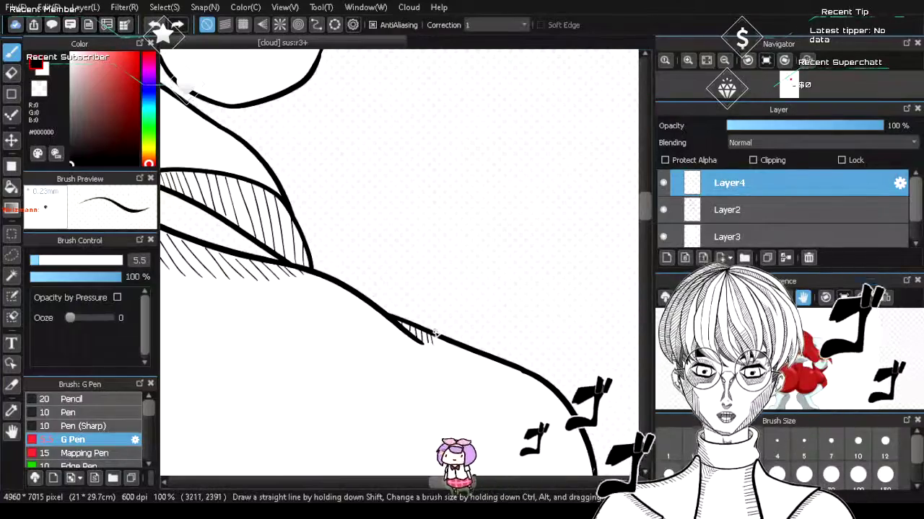
left_click_drag(435, 334, 456, 348)
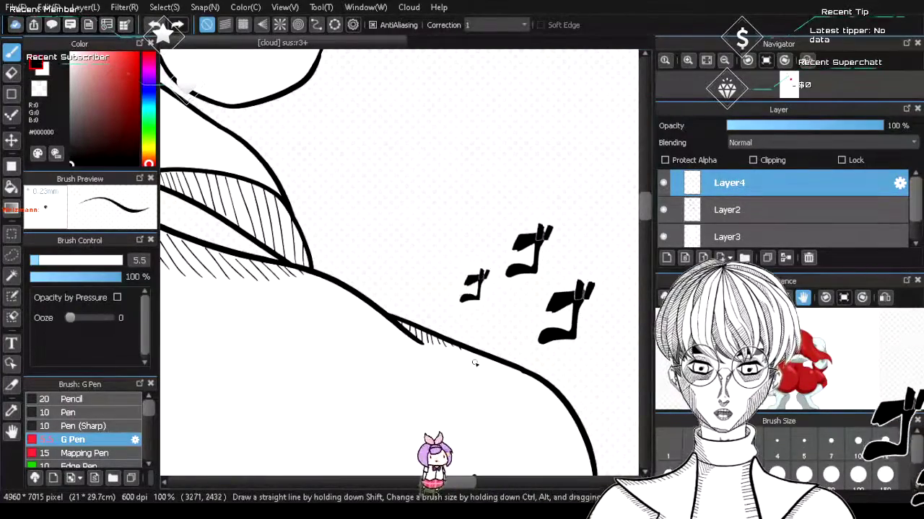
- On Layer2, draw a curved fold line on the thigh below the cloth's pointed tip with the G Pen at size 15, replacing the first attempt
scroll(470, 366, "down", 5)
scroll(384, 429, "up", 3)
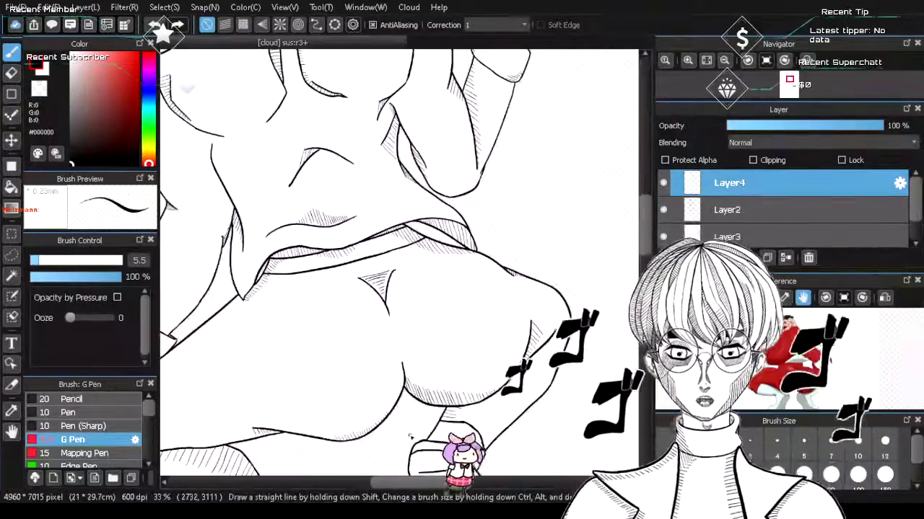
scroll(385, 428, "down", 1)
scroll(385, 428, "up", 1)
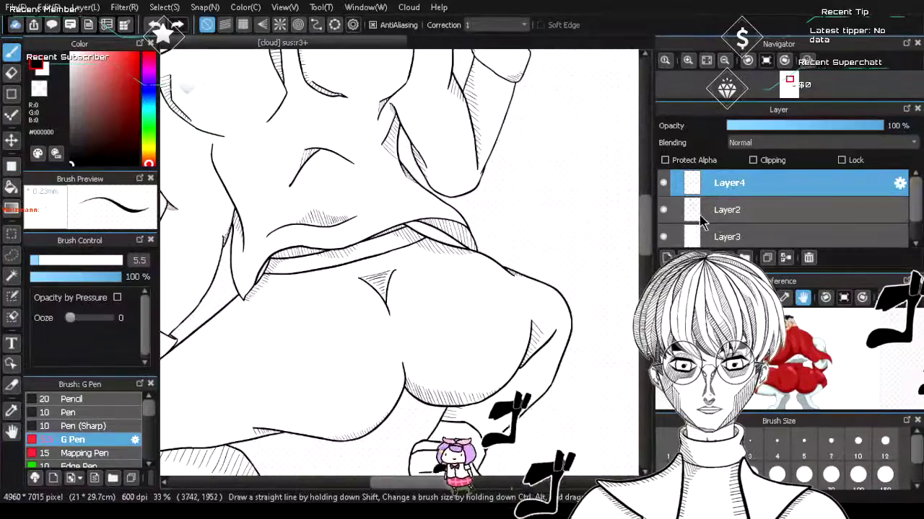
left_click(729, 210)
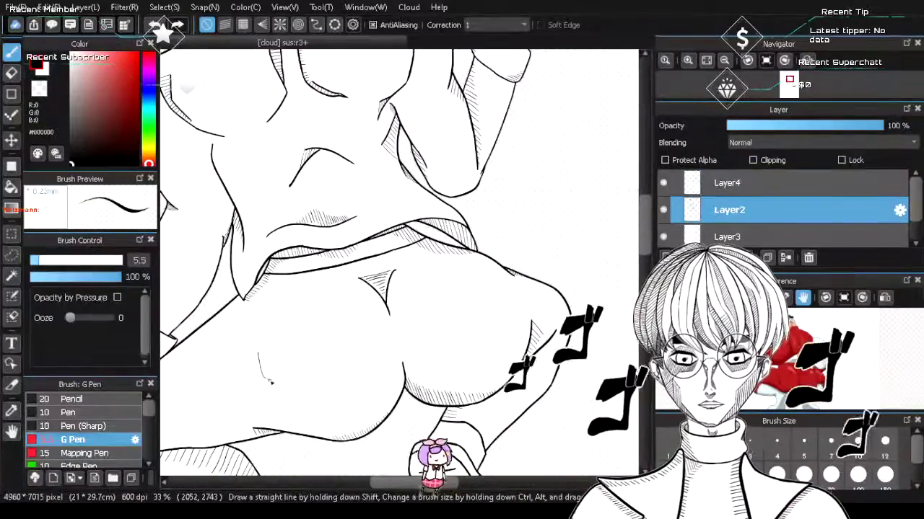
left_click(87, 263)
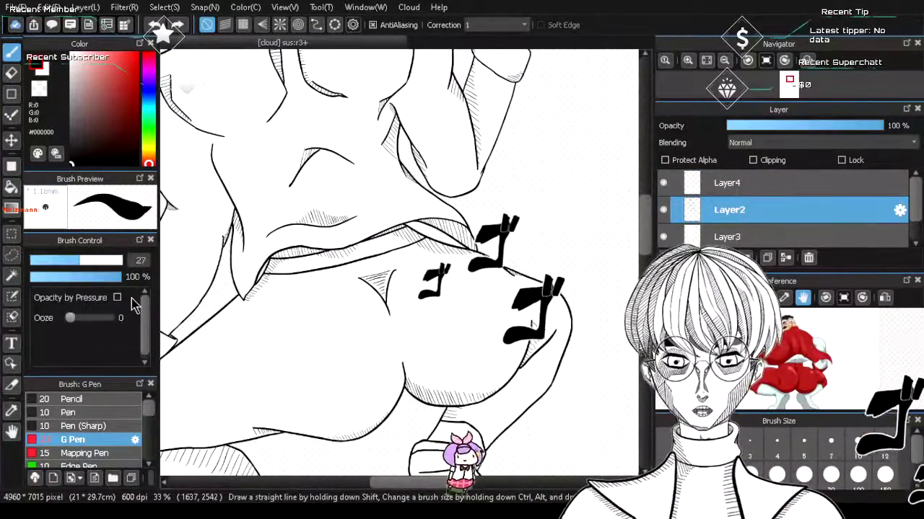
left_click_drag(79, 263, 59, 261)
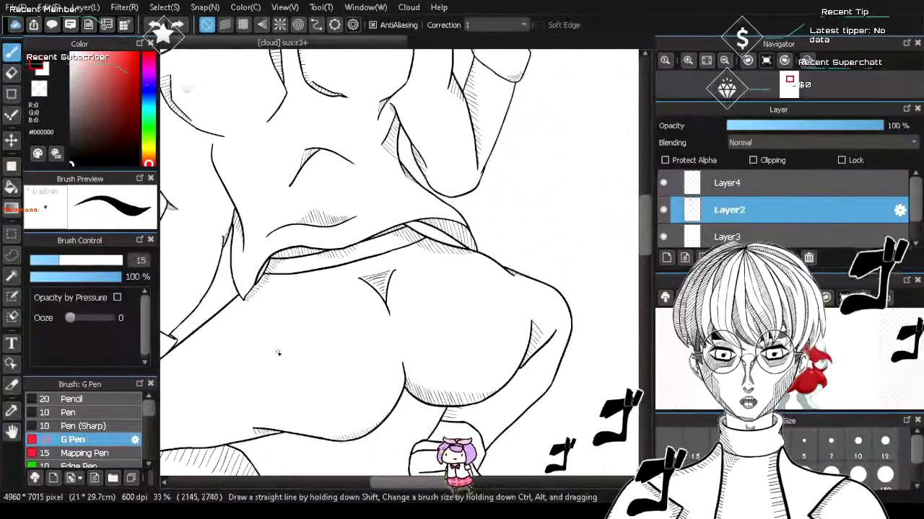
left_click_drag(264, 348, 298, 387)
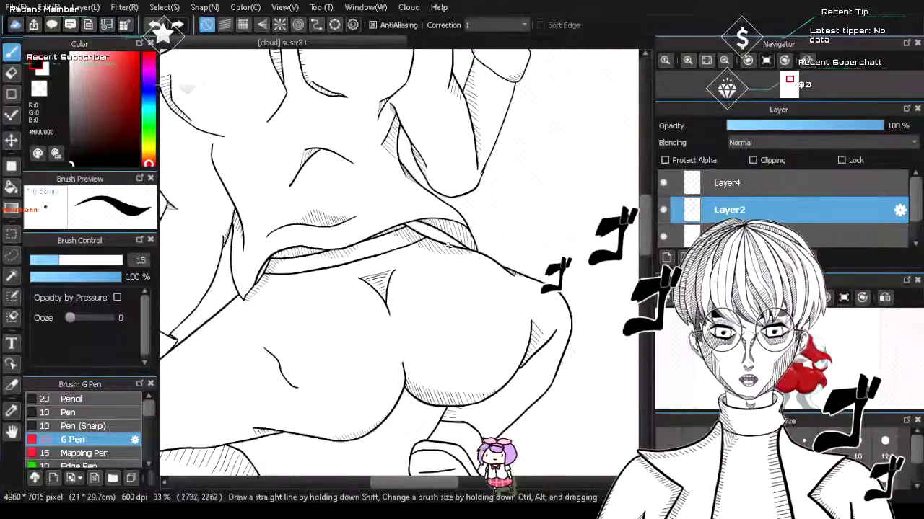
left_click(698, 191)
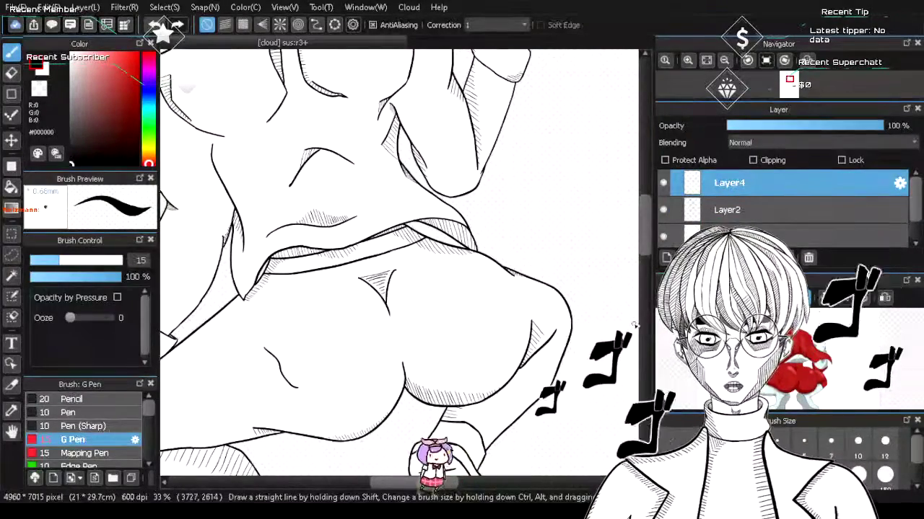
left_click(814, 217)
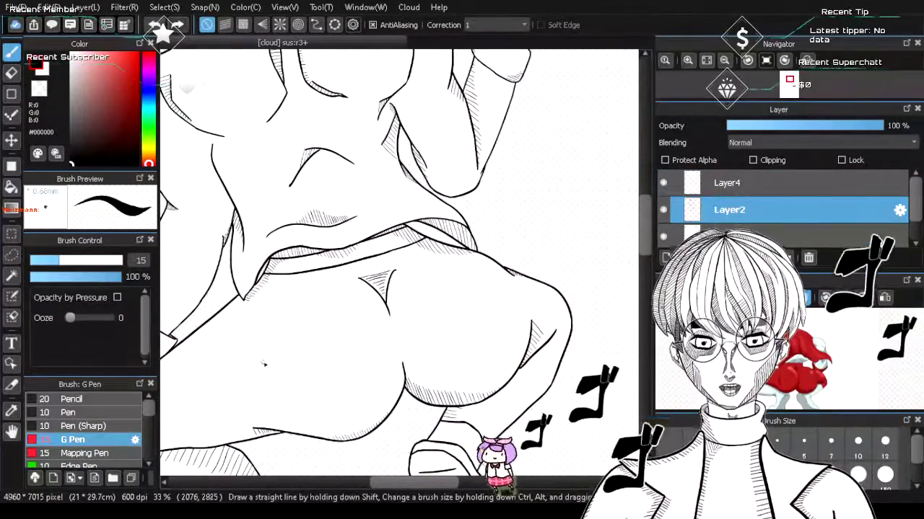
mouse_move(251, 343)
left_mouse_down()
mouse_move(258, 375)
mouse_move(296, 405)
left_mouse_up()
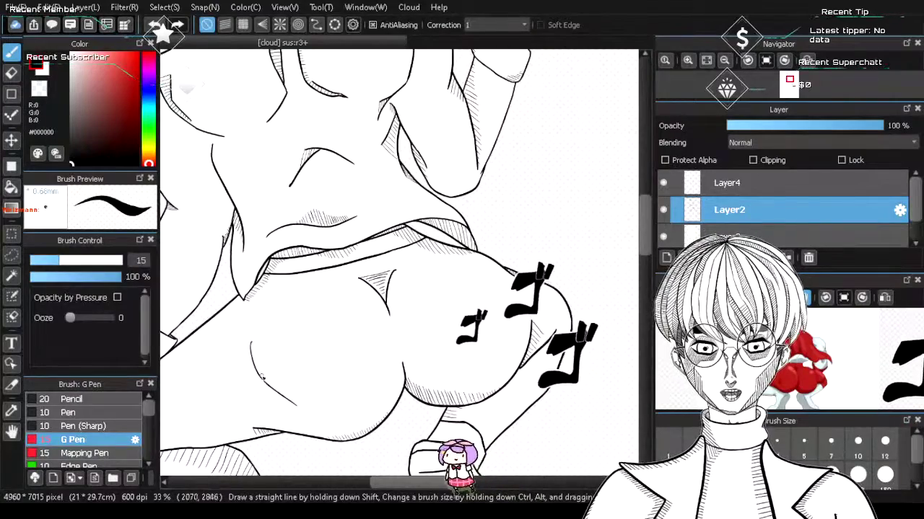
- On Layer4, hatch the convex side of the new thigh curve with the G Pen at size 5.9, undoing the thinner test strokes
scroll(246, 378, "up", 2)
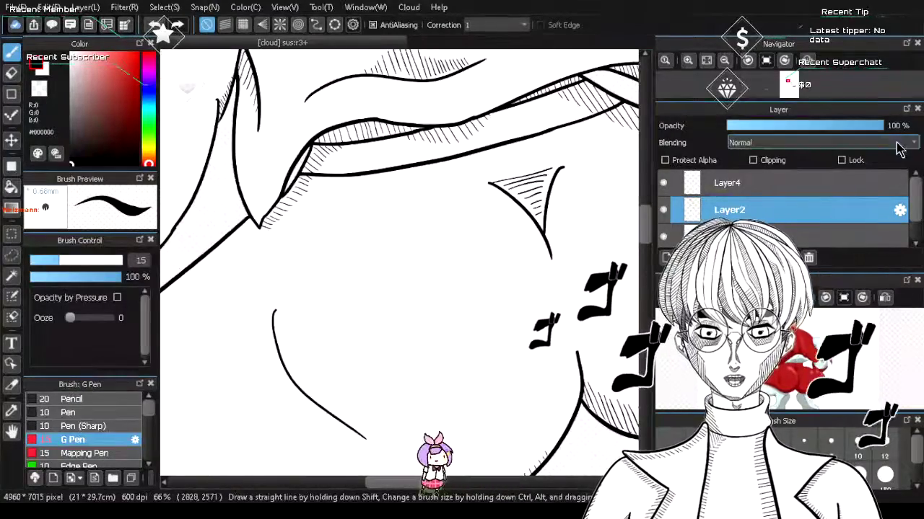
left_click(844, 187)
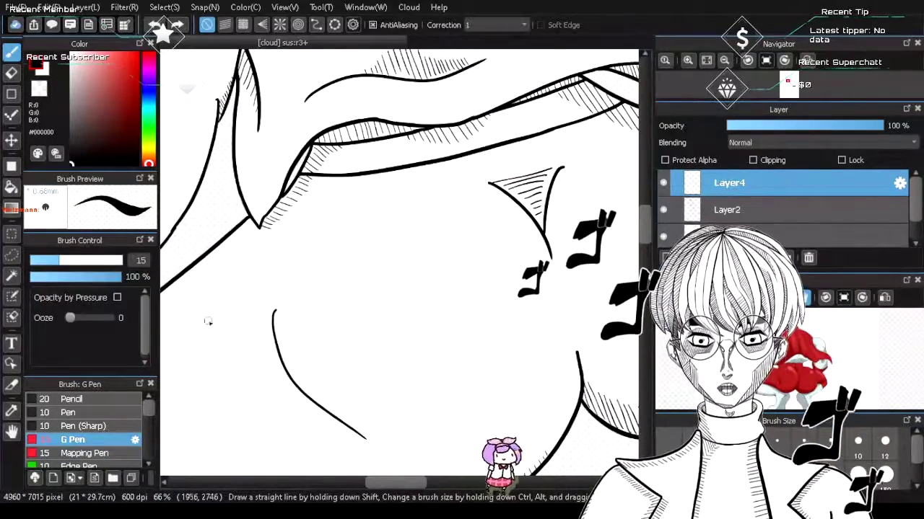
left_click_drag(58, 261, 34, 261)
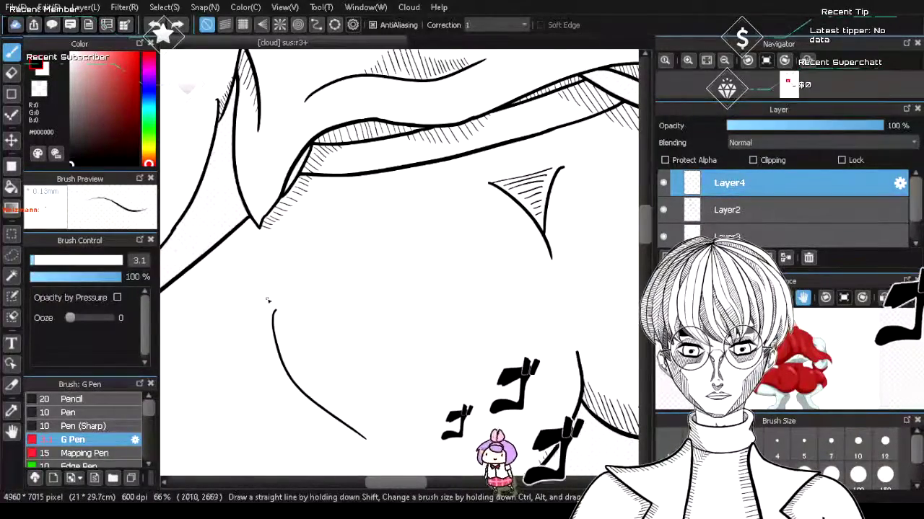
left_click(39, 263)
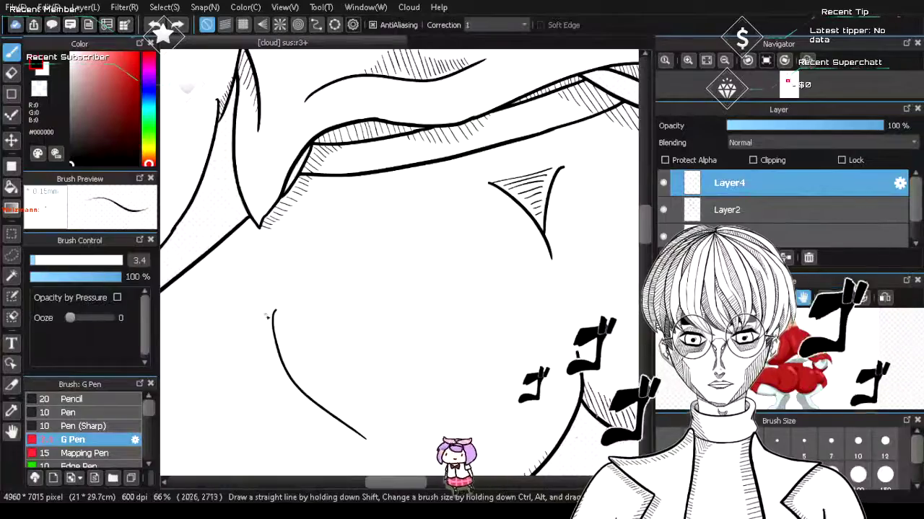
left_click(37, 261)
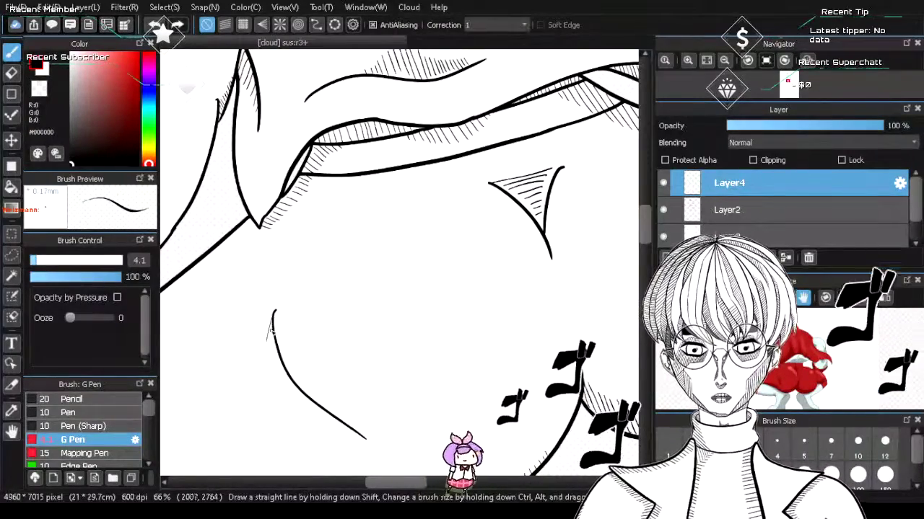
key("ctrl+z")
key("ctrl+z")
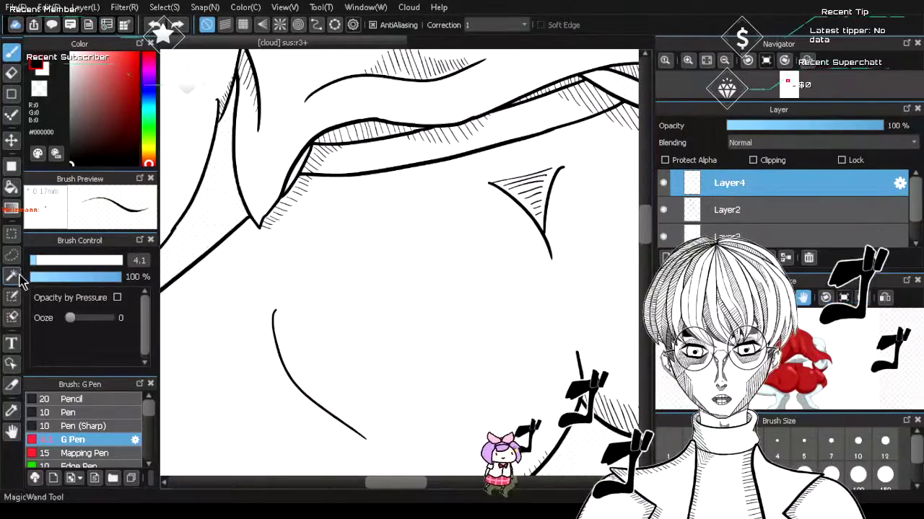
left_click(39, 261)
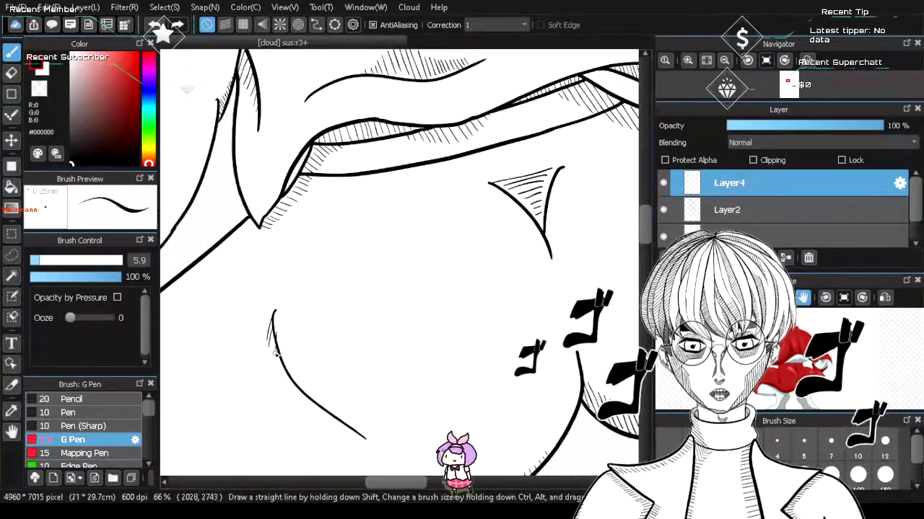
left_click_drag(275, 339, 279, 369)
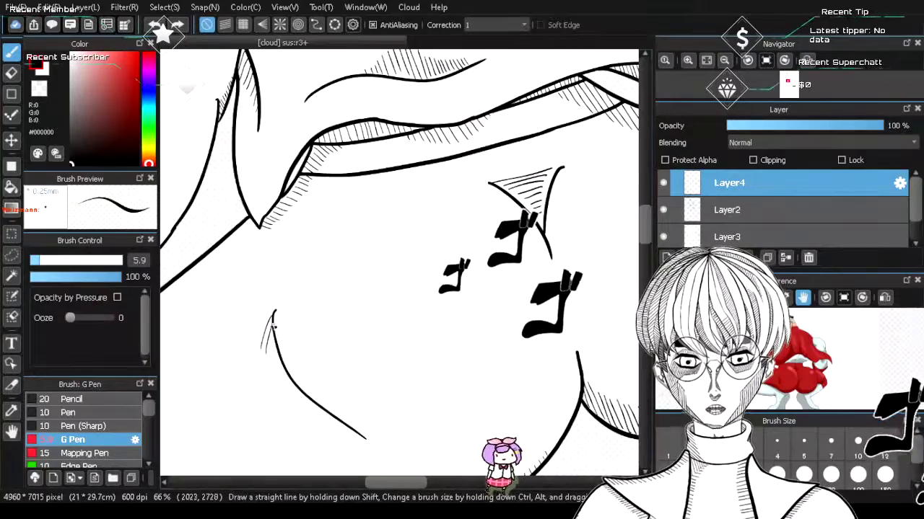
left_click_drag(274, 313, 256, 351)
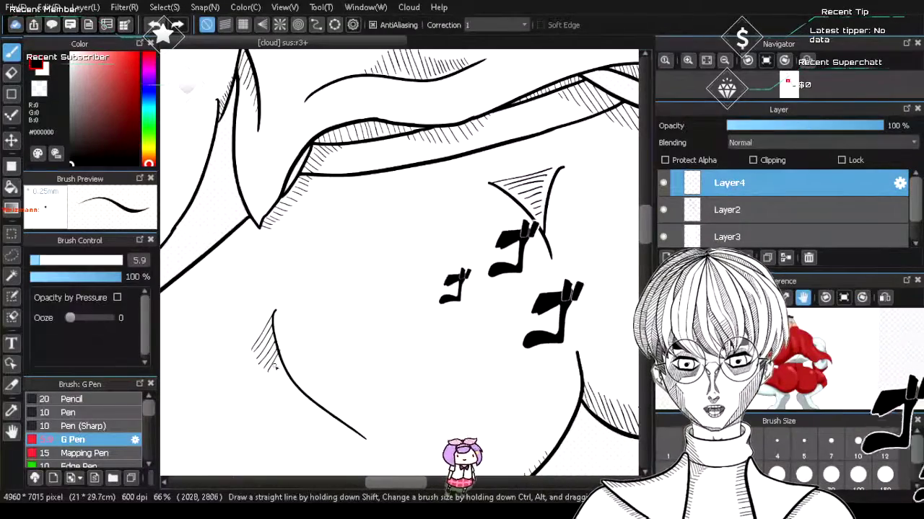
left_click_drag(278, 366, 272, 381)
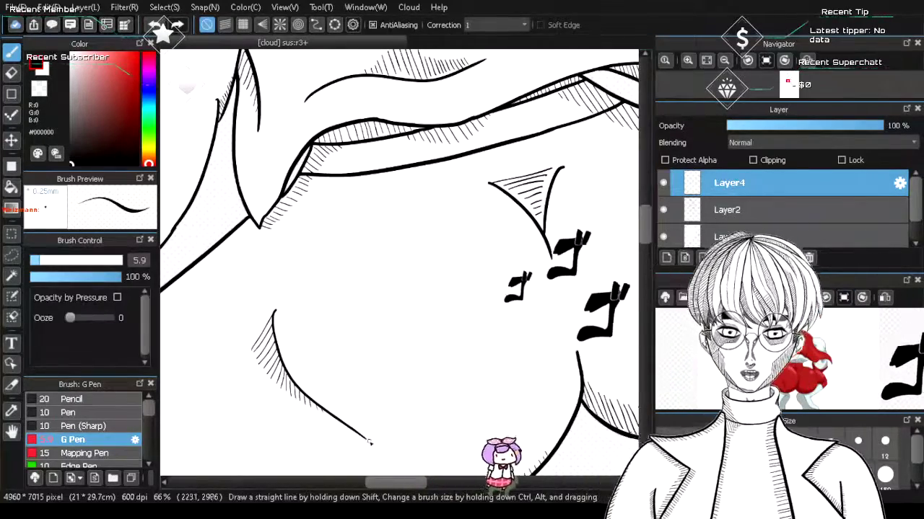
- Try hatching the side band of the raised shoe with short strokes, undoing the uneven ones
scroll(374, 464, "down", 3)
scroll(457, 450, "up", 2)
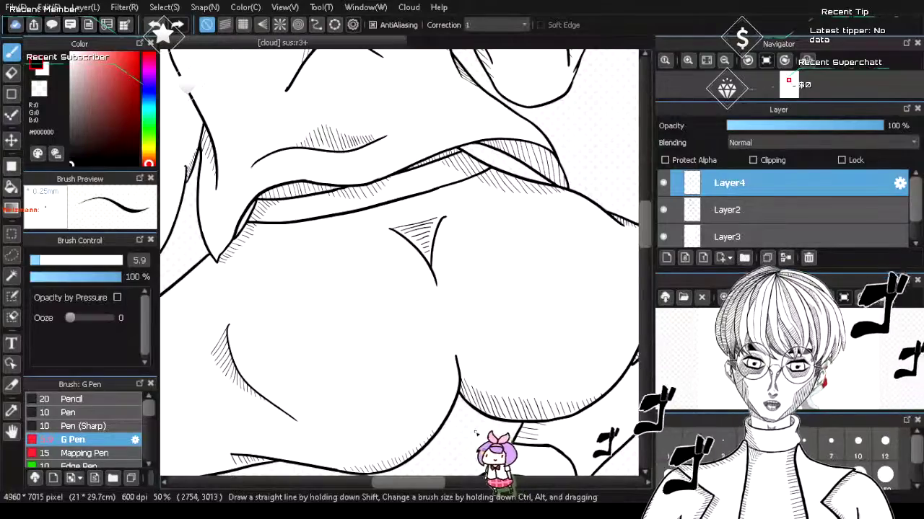
scroll(483, 422, "down", 3)
scroll(496, 420, "up", 2)
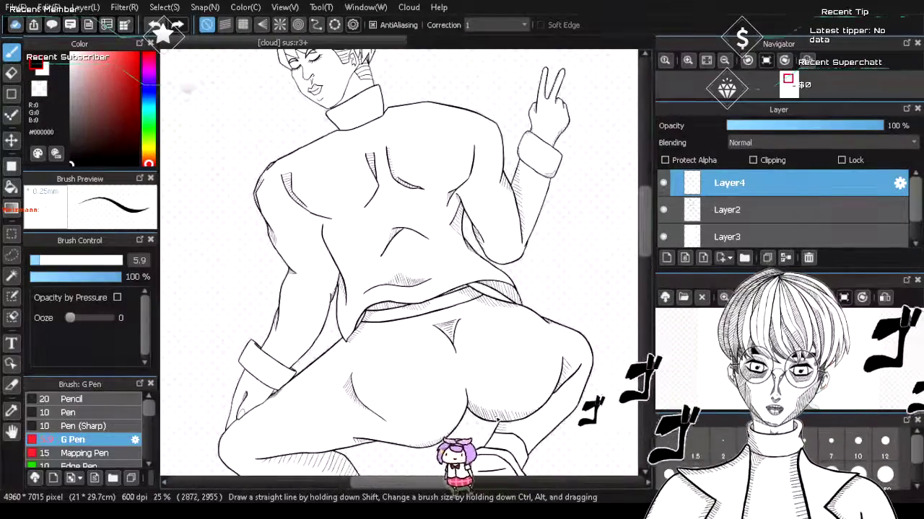
scroll(469, 353, "up", 1)
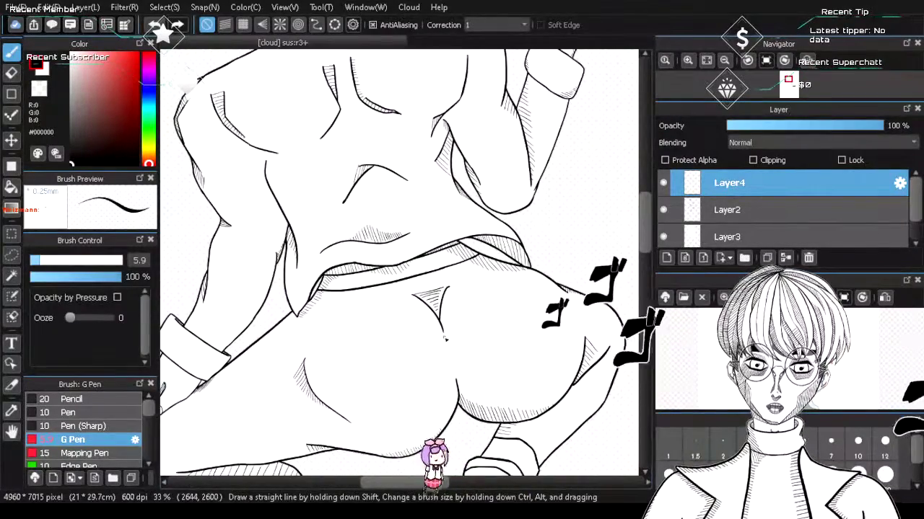
scroll(445, 340, "up", 1)
scroll(447, 349, "down", 3)
scroll(498, 454, "up", 4)
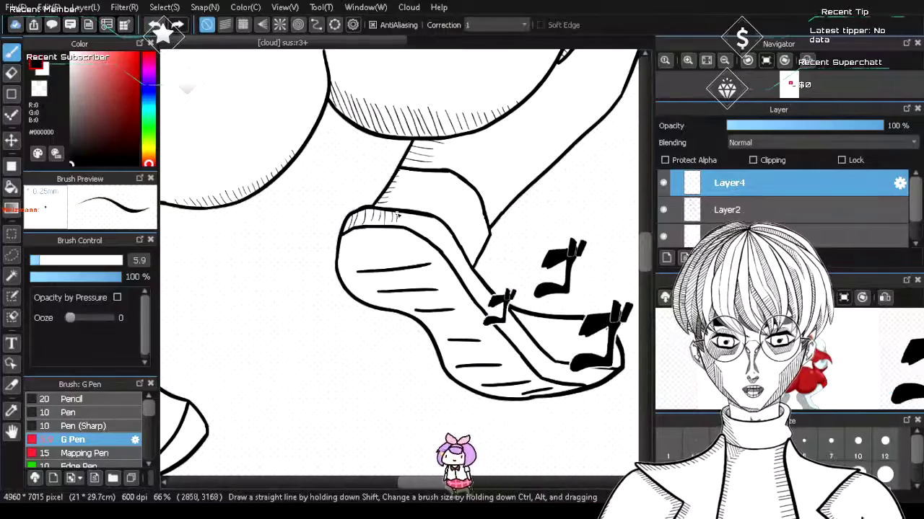
mouse_move(412, 215)
left_mouse_down()
mouse_move(404, 229)
mouse_move(417, 230)
left_mouse_up()
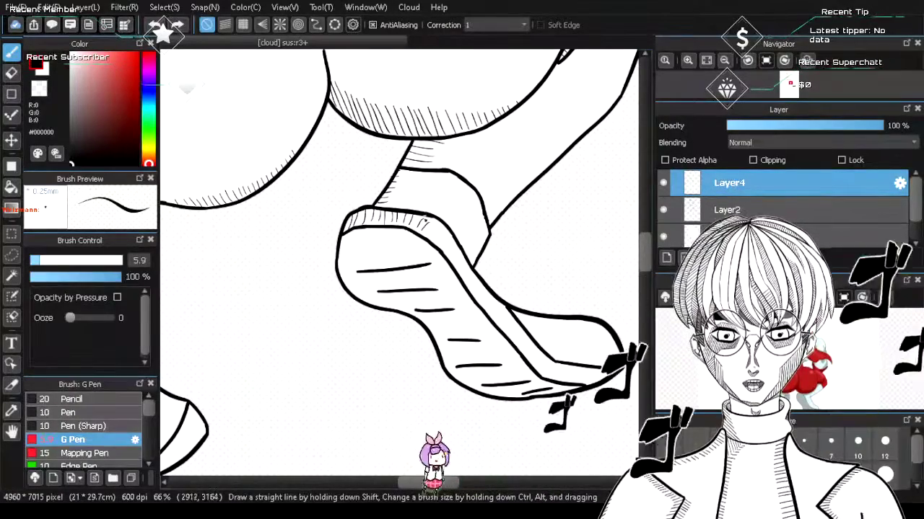
key("ctrl+z")
key("ctrl+z")
key("ctrl+z")
key("ctrl+z")
key("ctrl+z")
key("ctrl+z")
key("ctrl+z")
key("ctrl+z")
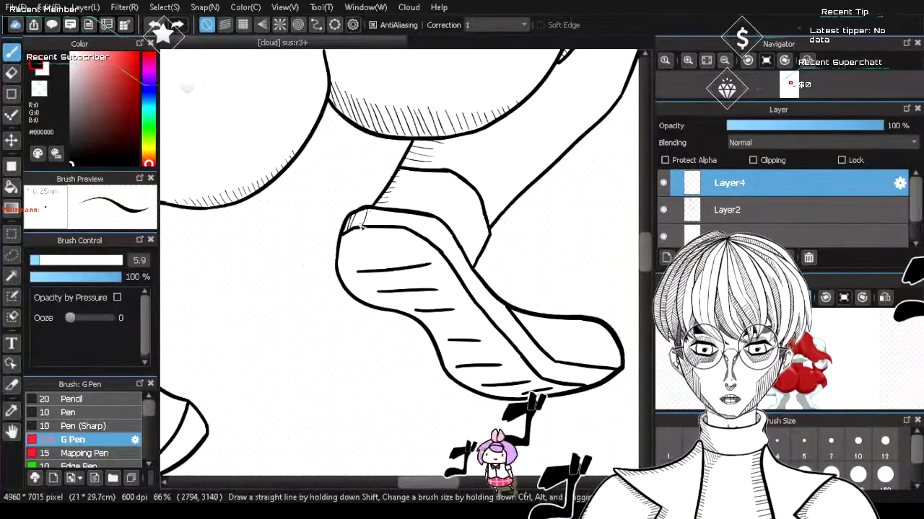
- Hatch the raised shoe's side band with short strokes and its sole with long lines along its length, using the G Pen at size 5.9
mouse_move(366, 215)
left_mouse_down()
mouse_move(360, 227)
mouse_move(382, 225)
left_mouse_up()
left_click_drag(391, 213, 396, 225)
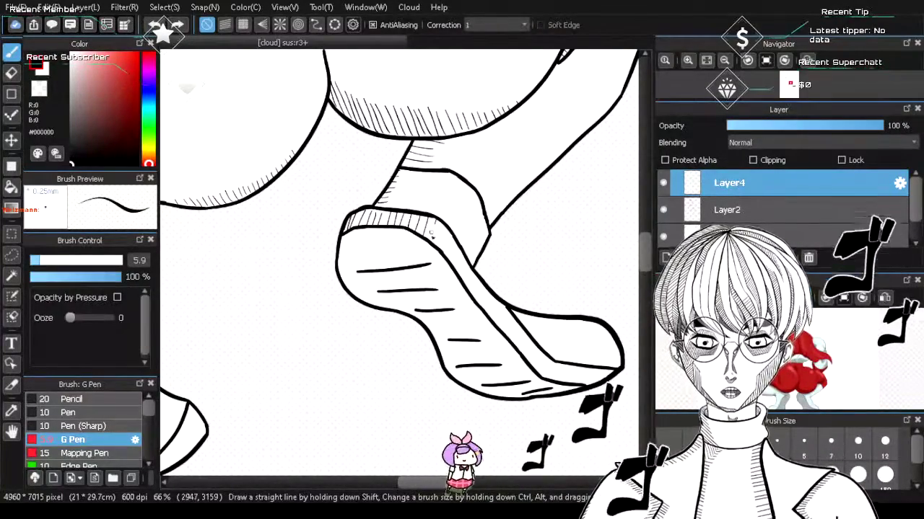
mouse_move(435, 221)
left_mouse_down()
mouse_move(429, 239)
mouse_move(446, 252)
left_mouse_up()
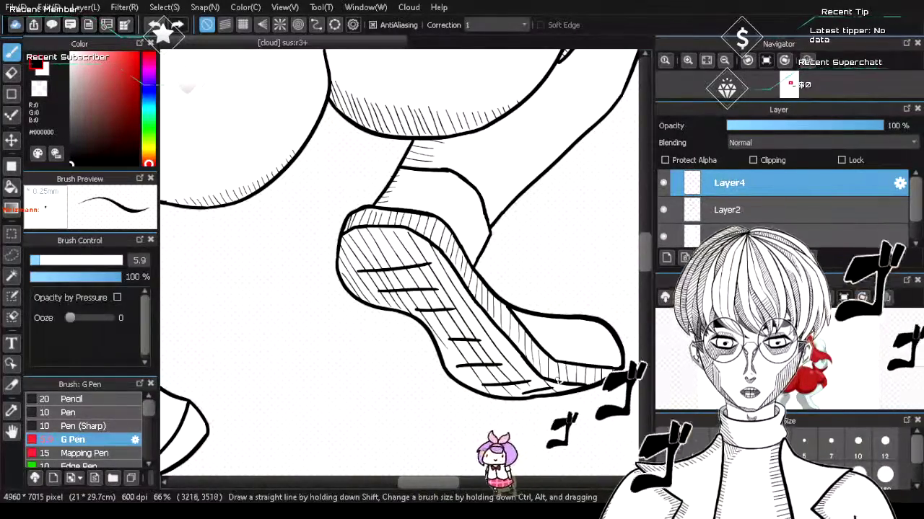
- Mirror the view horizontally and hatch the standing boot's upper cuff tip, back of the ankle and heel edge with short strokes
scroll(526, 372, "down", 5)
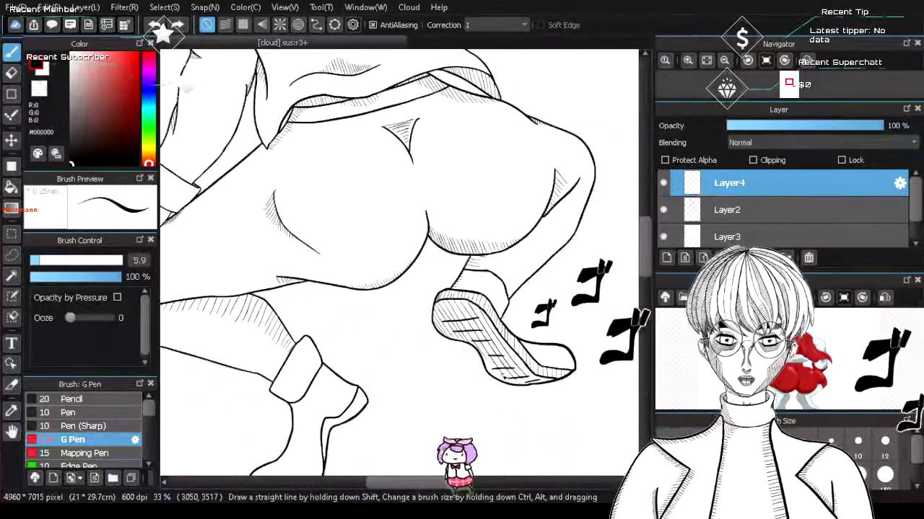
scroll(383, 452, "up", 3)
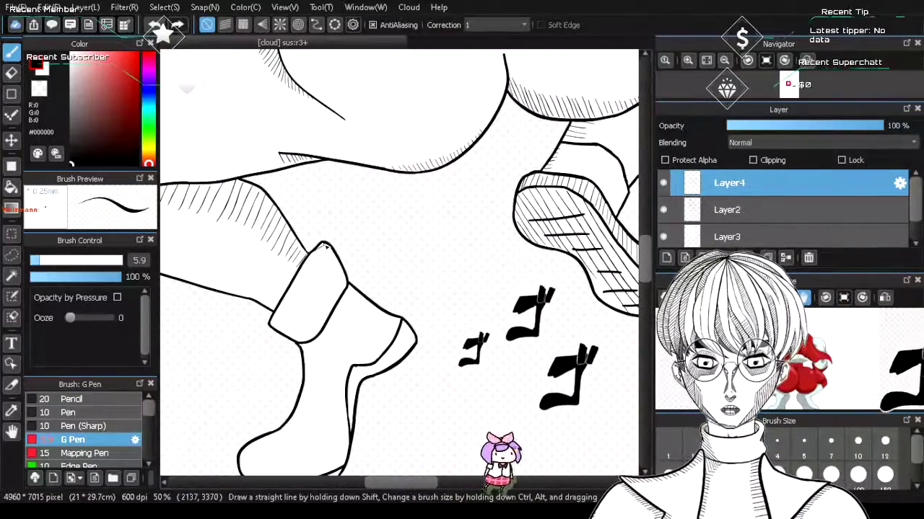
left_click(806, 61)
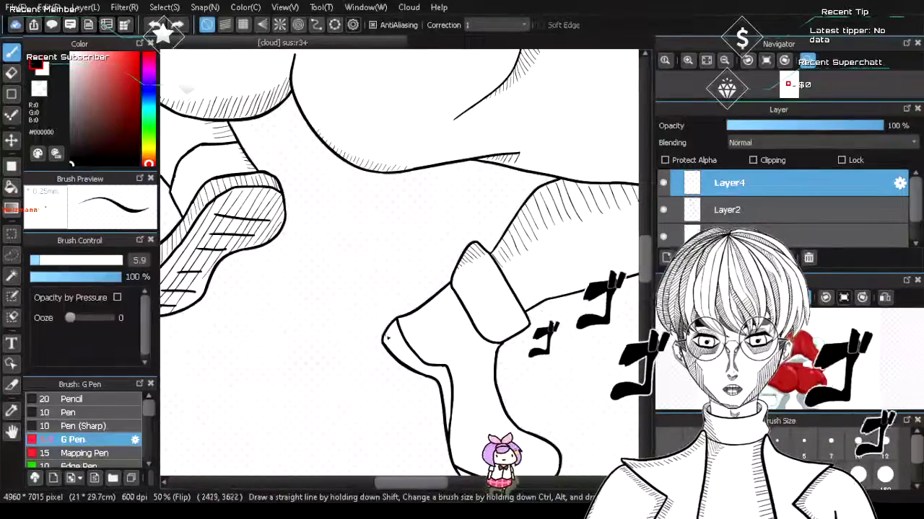
mouse_move(389, 332)
left_mouse_down()
mouse_move(405, 355)
mouse_move(404, 334)
mouse_move(430, 313)
left_mouse_up()
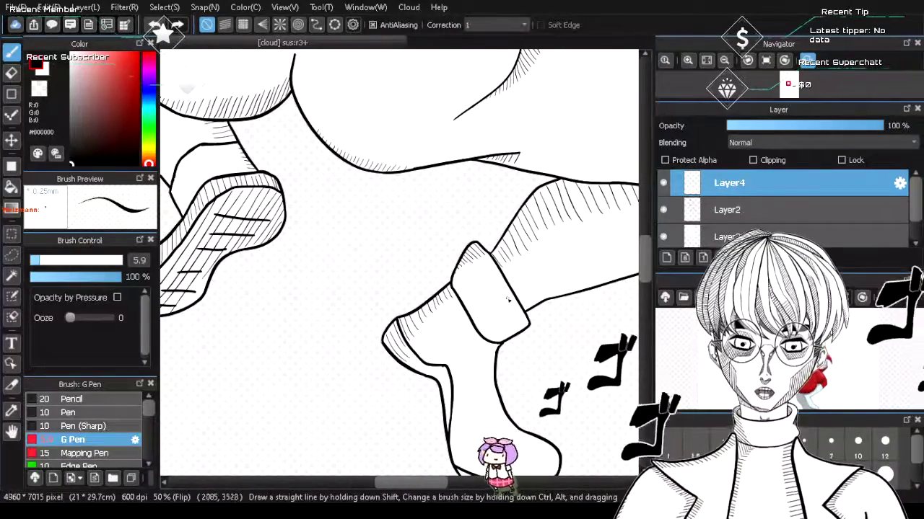
- Try a stroke on the standing boot's instep on Layer4, undo it, and try a thicker fold line at size 24 on Layer2
scroll(511, 348, "down", 5)
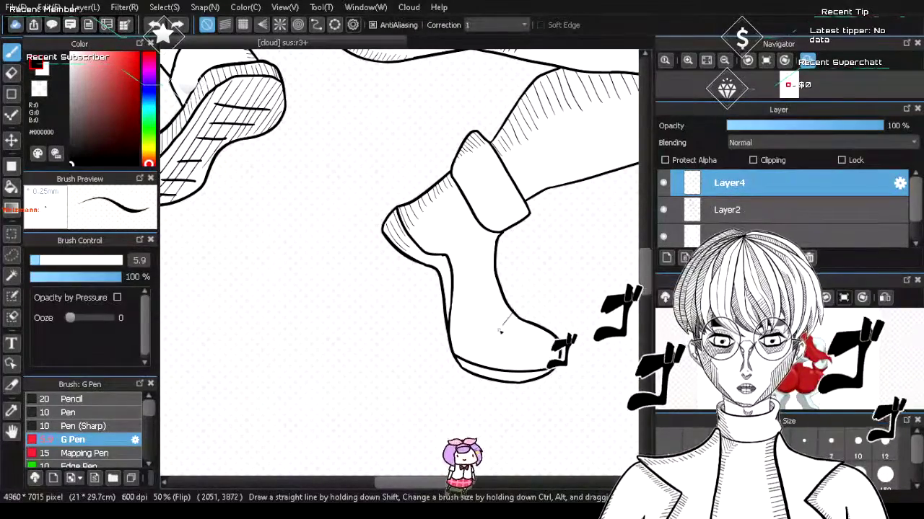
left_click_drag(515, 316, 483, 338)
key("ctrl+z")
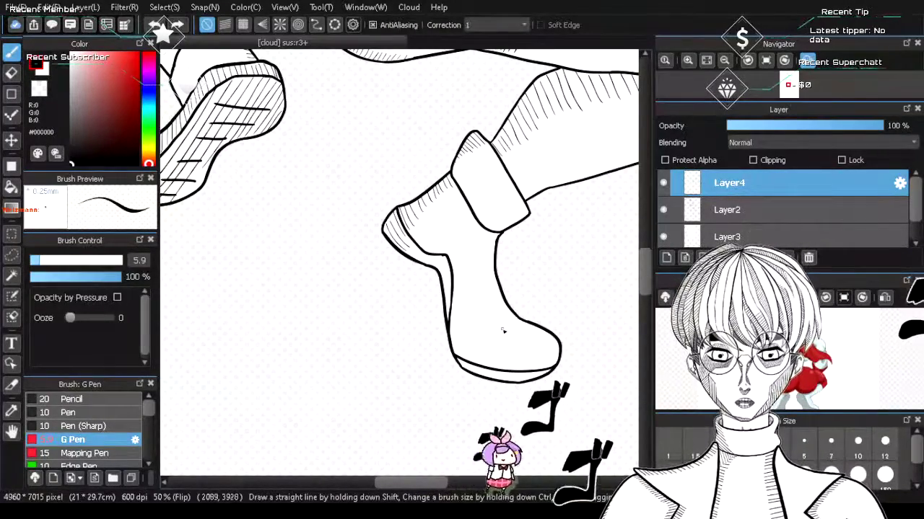
left_click(722, 209)
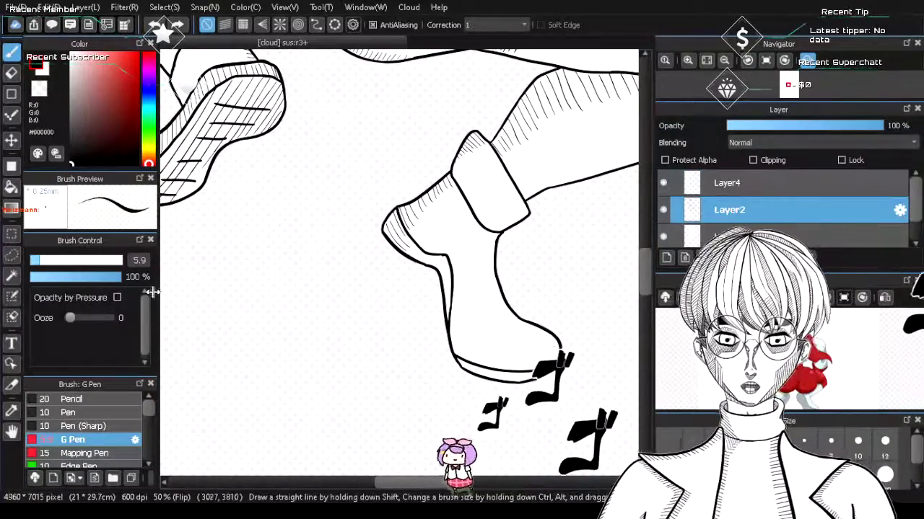
left_click(75, 261)
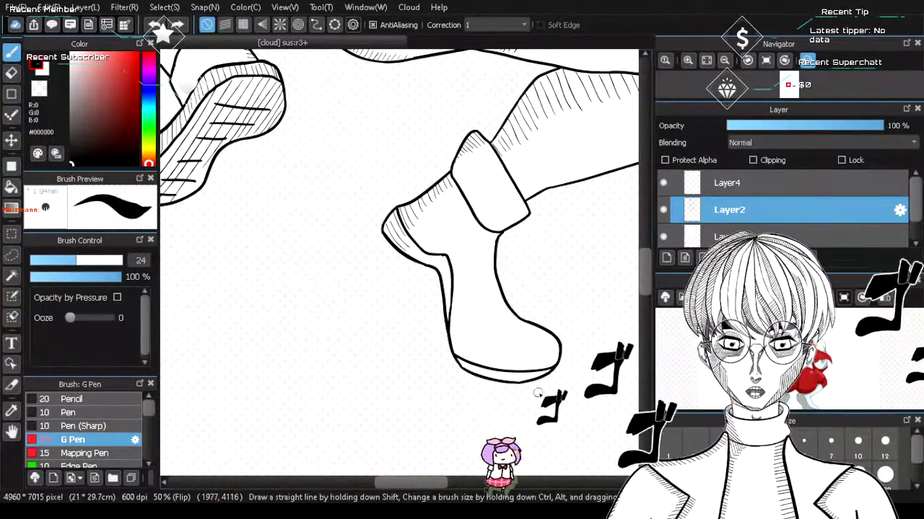
scroll(456, 257, "down", 3)
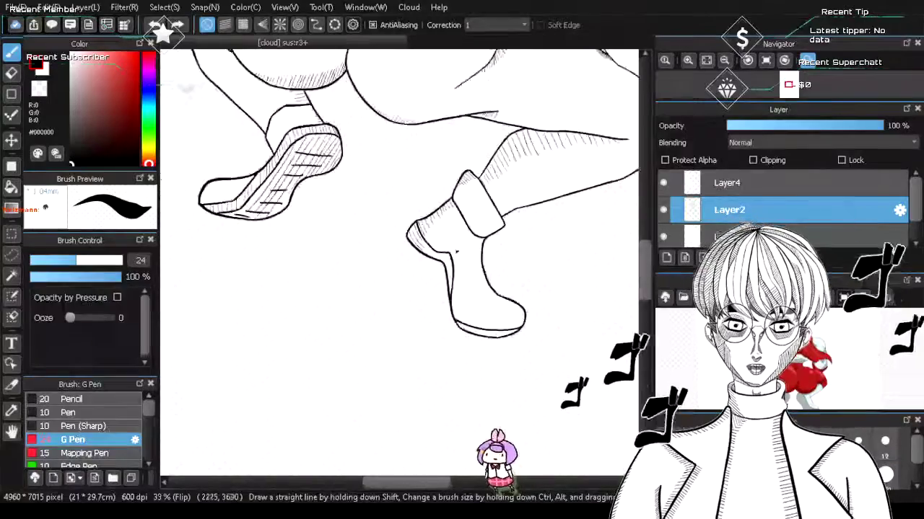
scroll(473, 231, "up", 2)
scroll(474, 234, "up", 3)
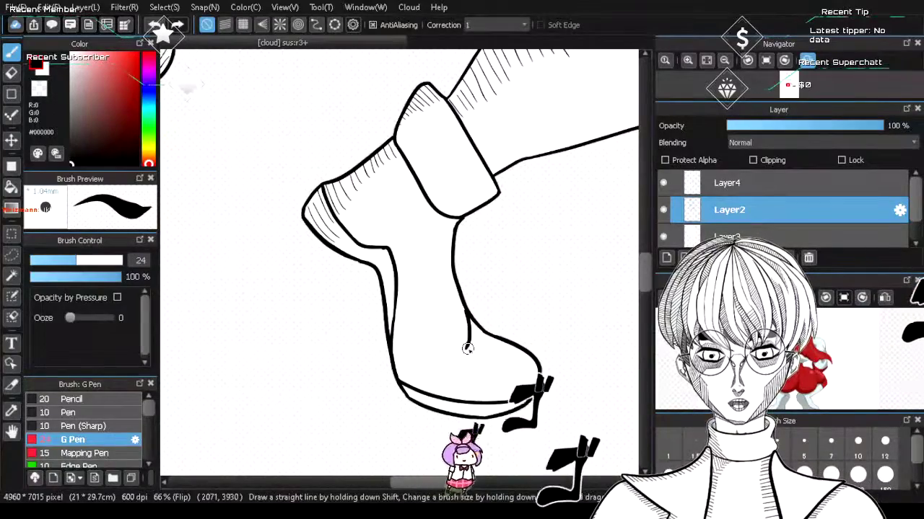
- On Layer4, hatch inside the standing boot's front ankle curve with short strokes, using the G Pen at size 8.7
left_click(745, 184)
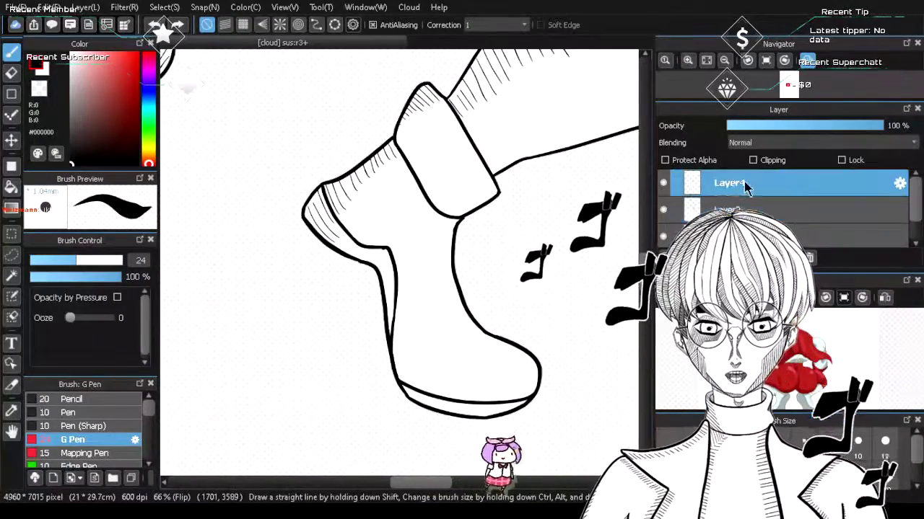
left_click(45, 263)
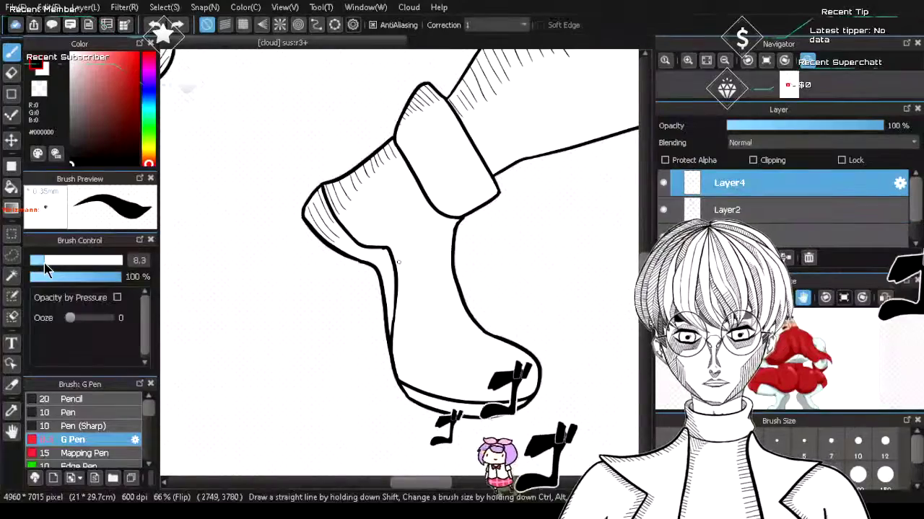
left_click(45, 261)
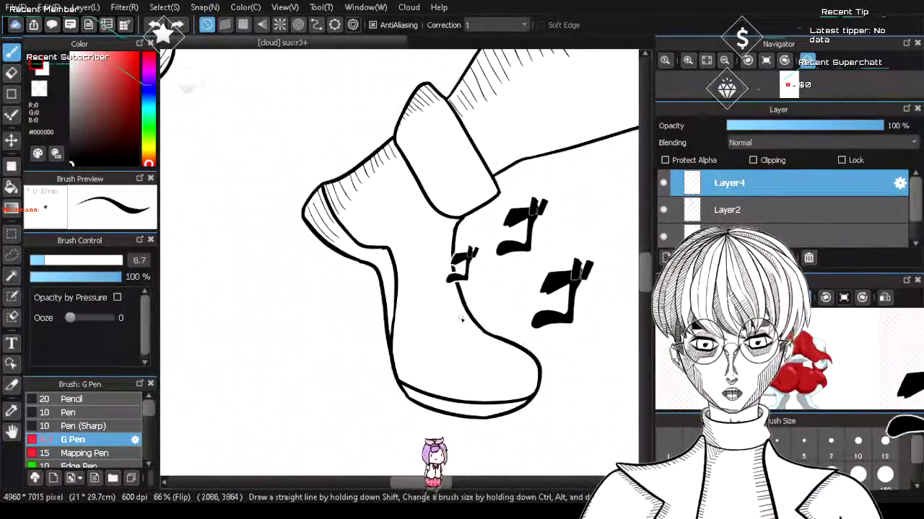
key("ctrl+z")
mouse_move(455, 320)
left_mouse_down()
mouse_move(484, 331)
mouse_move(472, 319)
left_mouse_up()
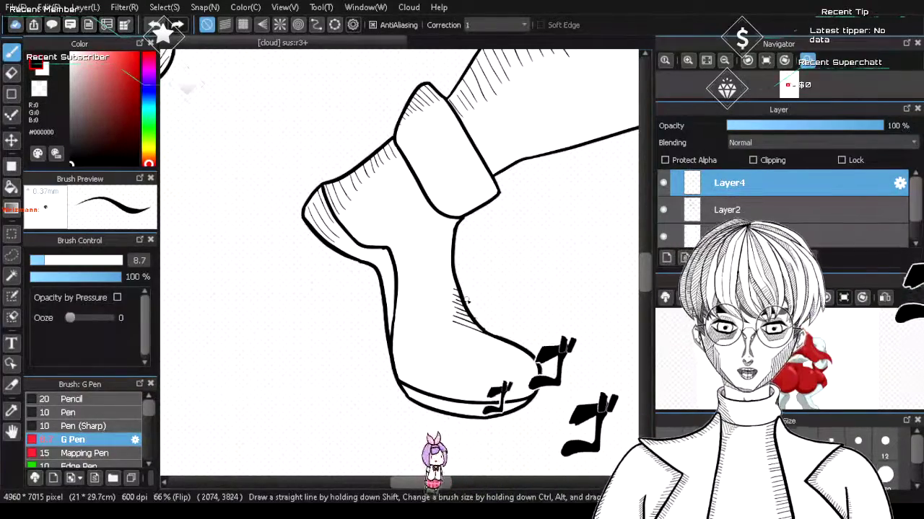
- Trim the inner ends of the boot's ankle hatching with the Eraser at size 17
scroll(466, 302, "down", 2)
scroll(476, 330, "up", 3)
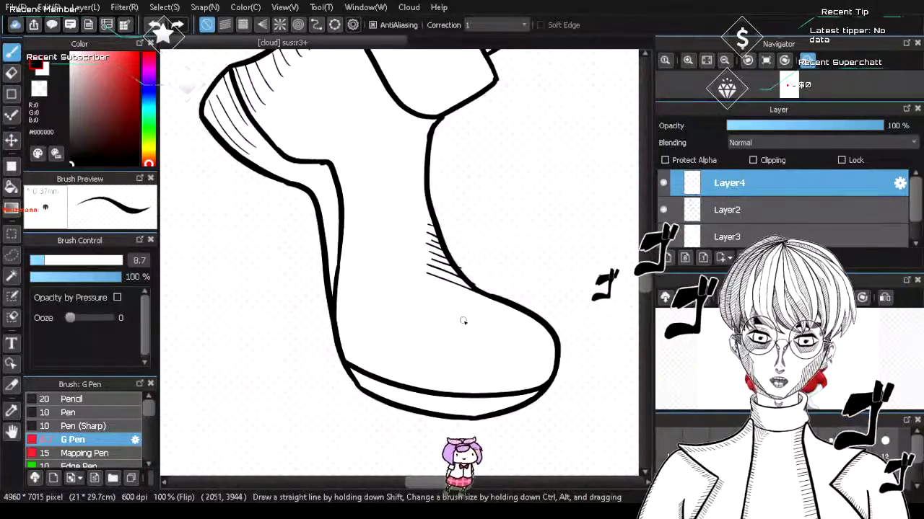
key("e")
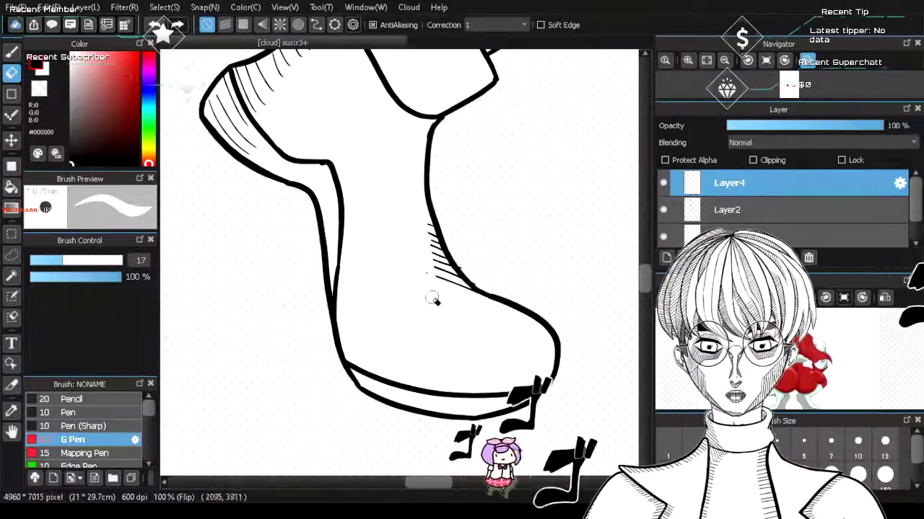
mouse_move(417, 224)
left_mouse_down()
mouse_move(445, 309)
mouse_move(425, 260)
mouse_move(422, 287)
left_mouse_up()
scroll(433, 371, "down", 1)
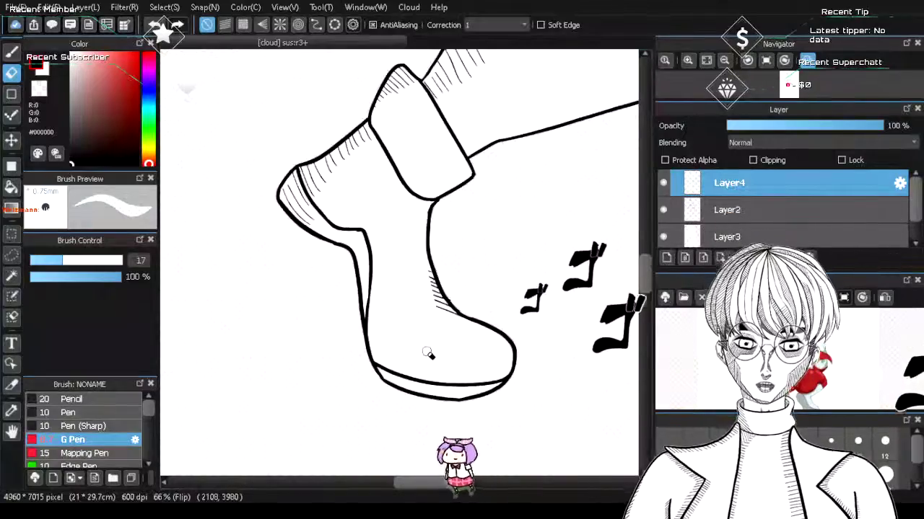
scroll(469, 332, "up", 4)
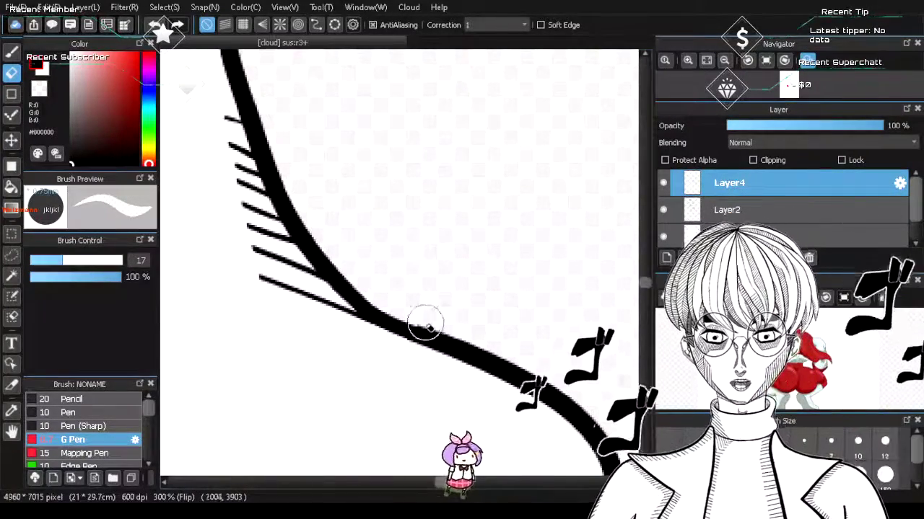
scroll(428, 325, "down", 6)
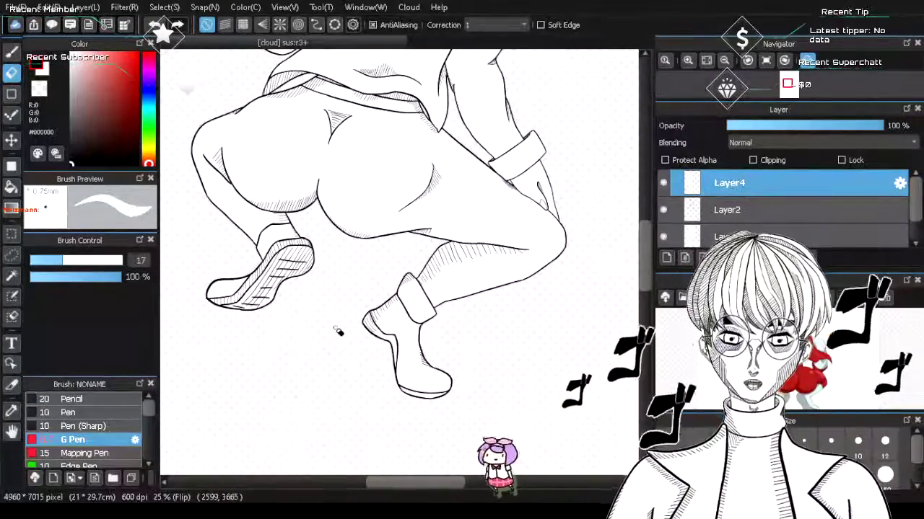
- Hatch diagonally beneath the shoulder contour beside the collar with the G Pen at size 5.5, and turn off the mirrored view
scroll(399, 395, "up", 3)
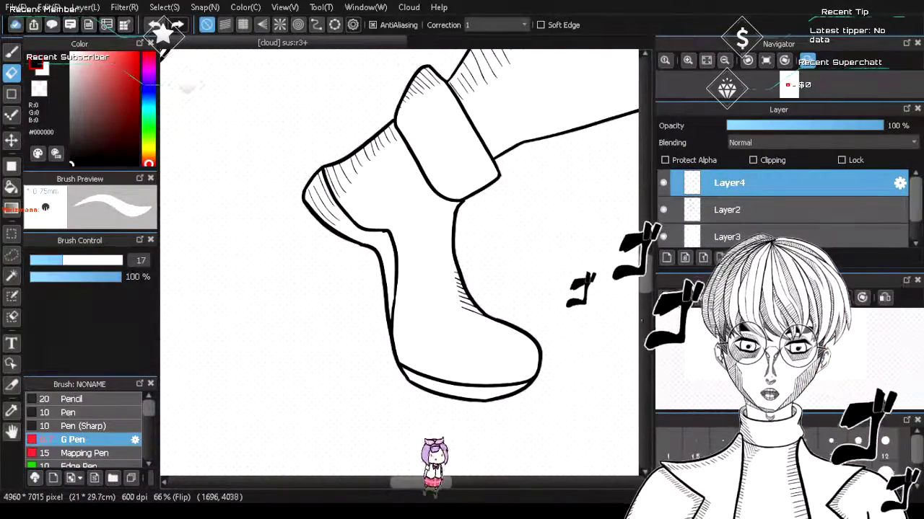
scroll(567, 323, "down", 4)
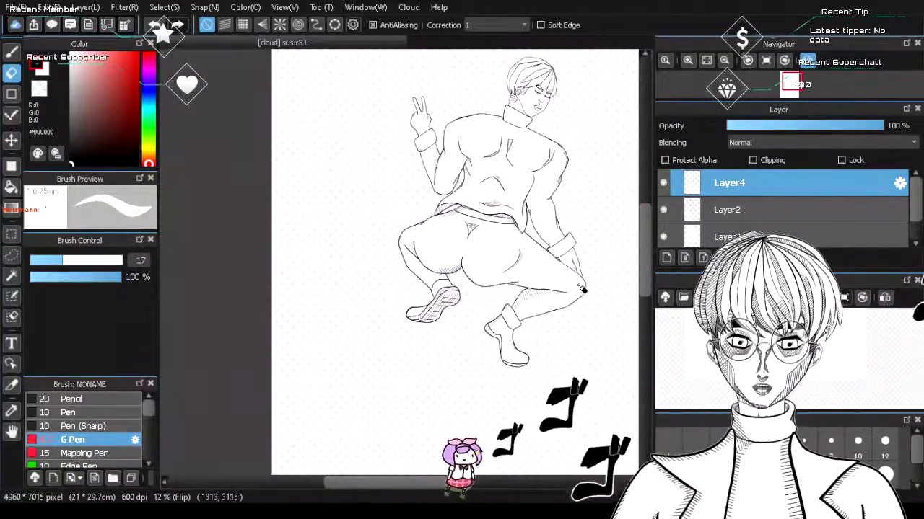
scroll(545, 86, "up", 3)
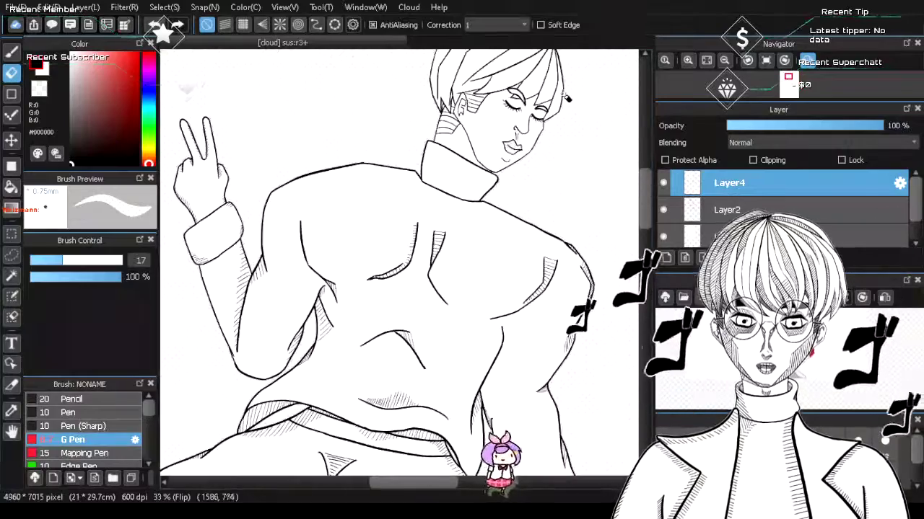
scroll(567, 98, "up", 1)
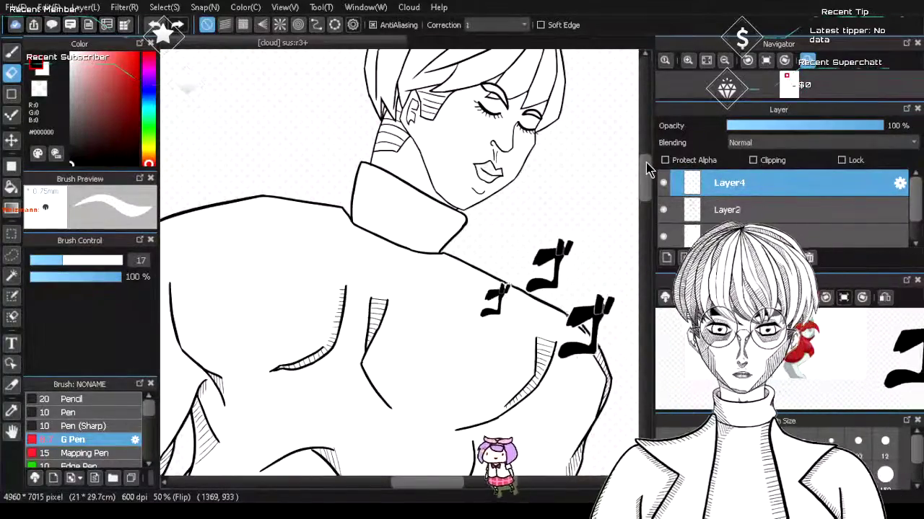
left_click(11, 53)
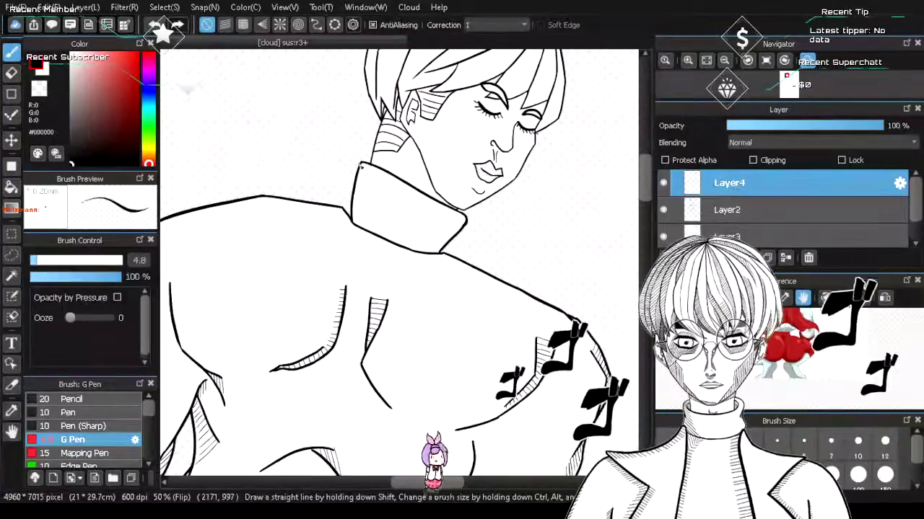
left_click(47, 263)
left_click_drag(42, 266, 40, 265)
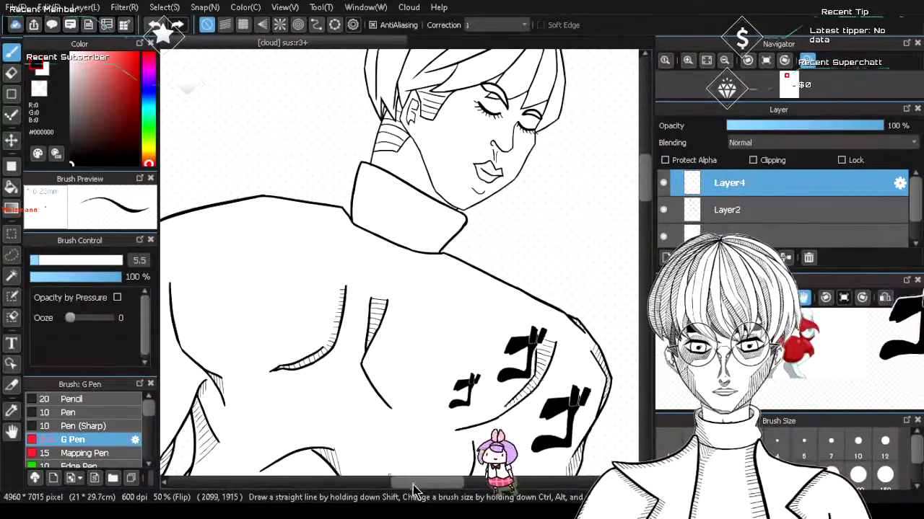
left_click_drag(414, 486, 406, 485)
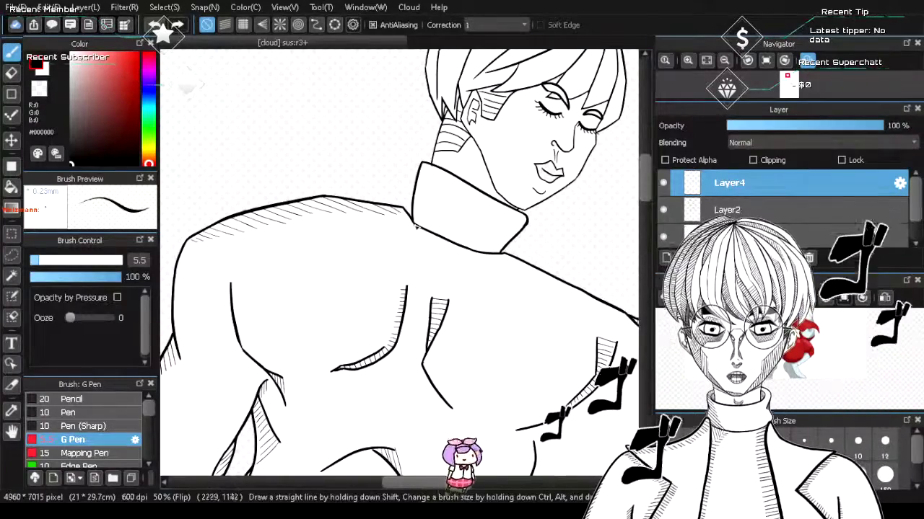
left_click(807, 61)
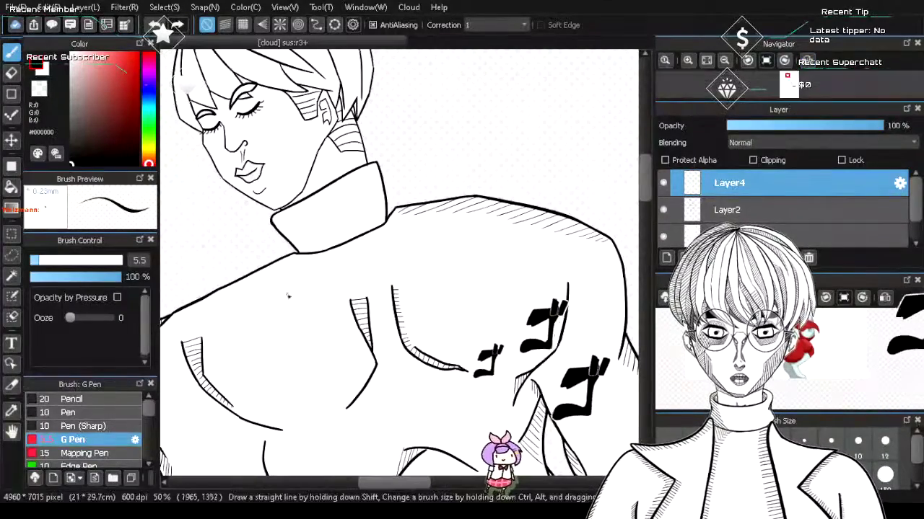
- On Layer4, hatch beneath the other shoulder's contour and inside the turtleneck collar's rear edge with the G Pen at size 5.5
left_click_drag(402, 493, 388, 492)
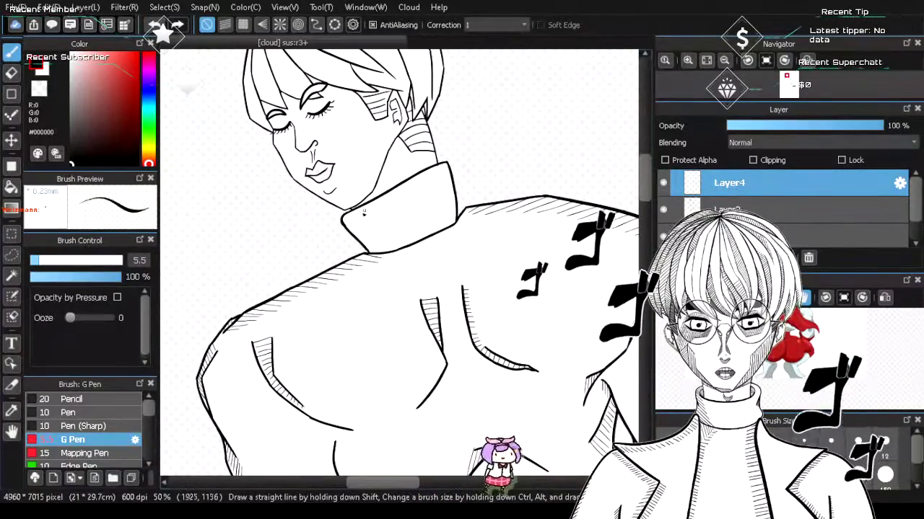
left_click_drag(443, 165, 426, 190)
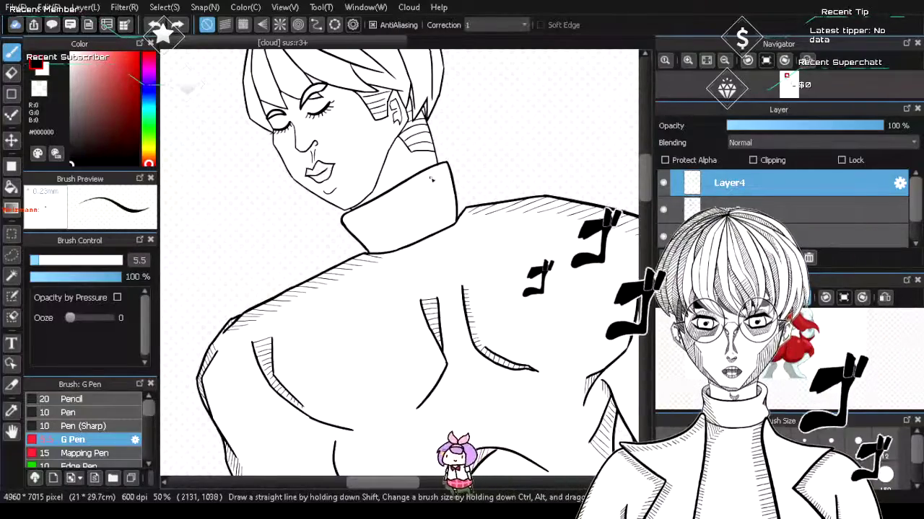
left_click(806, 61)
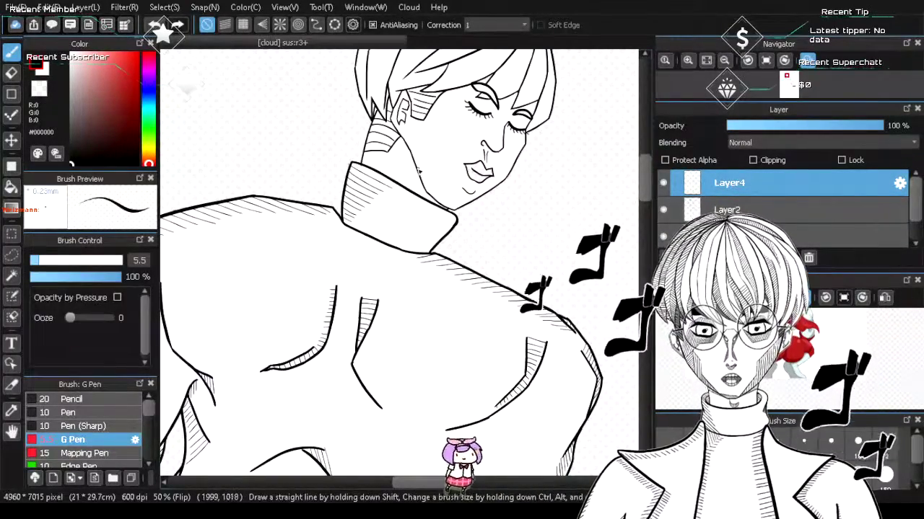
left_click(766, 59)
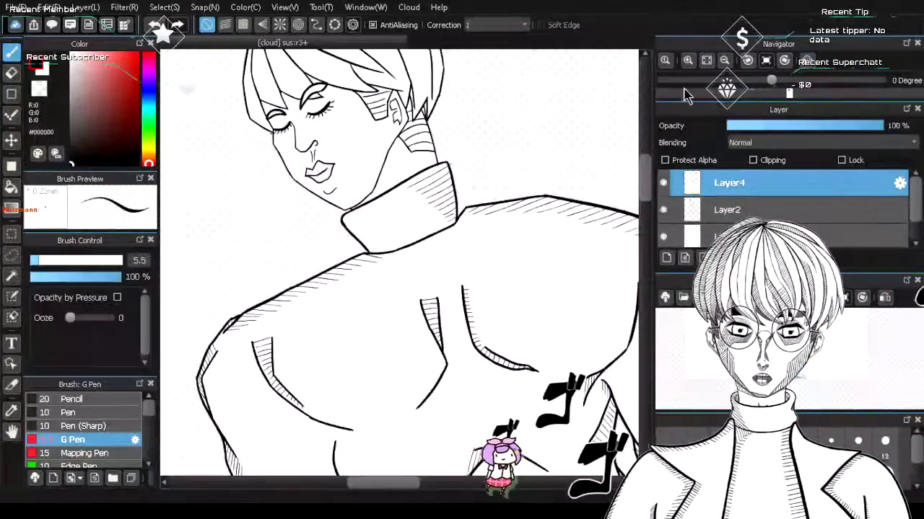
- Try filling the nostril curl solid black with the G Pen on Layer4, and undo it
left_click_drag(642, 181, 637, 167)
scroll(386, 275, "down", 3)
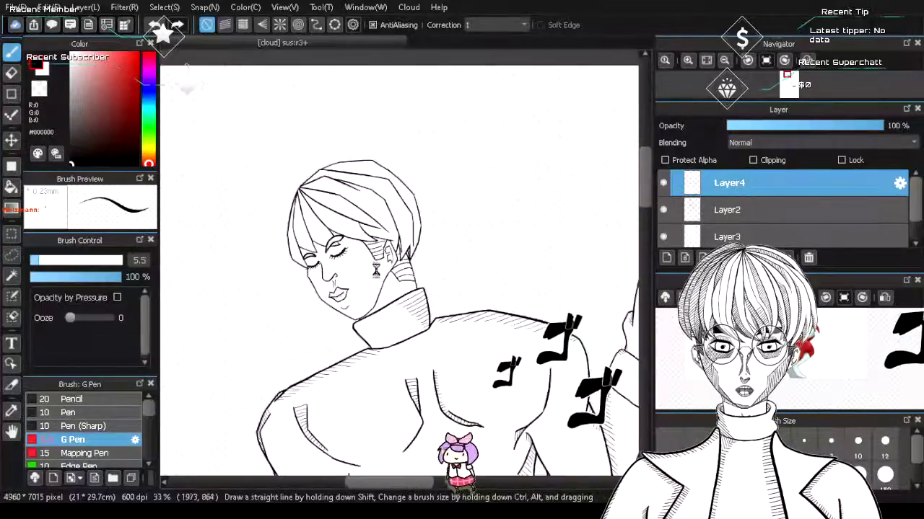
scroll(379, 289, "up", 2)
scroll(380, 245, "up", 4)
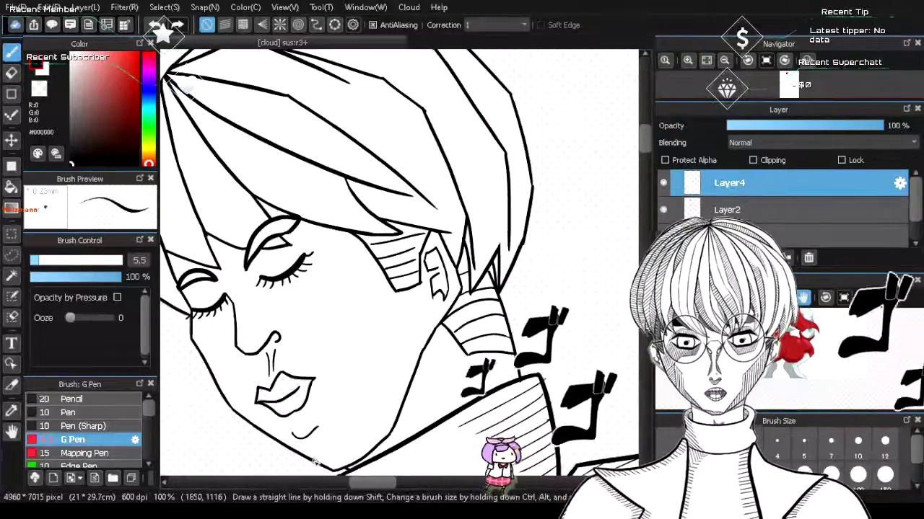
scroll(293, 449, "up", 1)
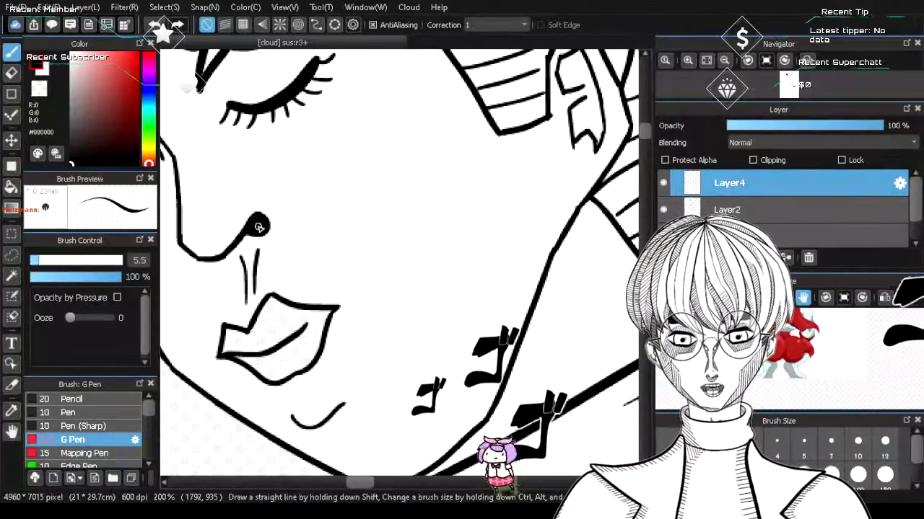
scroll(253, 241, "down", 4)
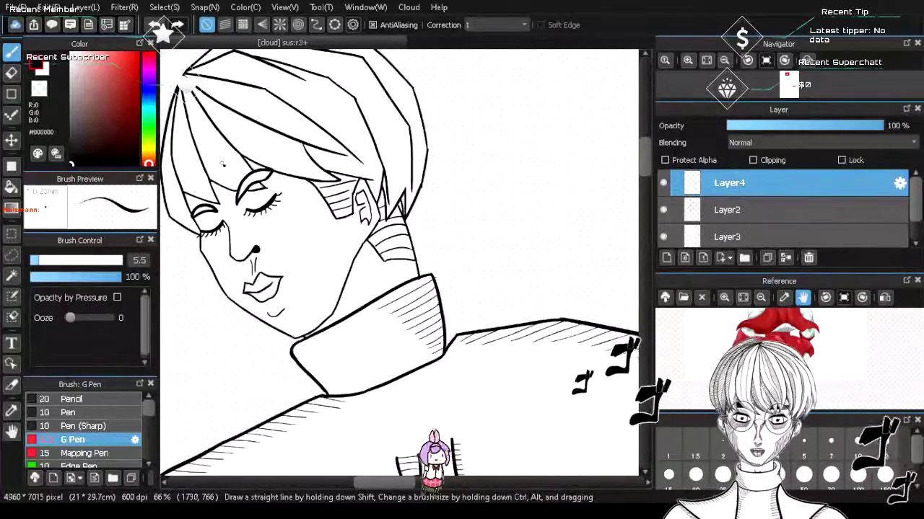
scroll(221, 159, "up", 3)
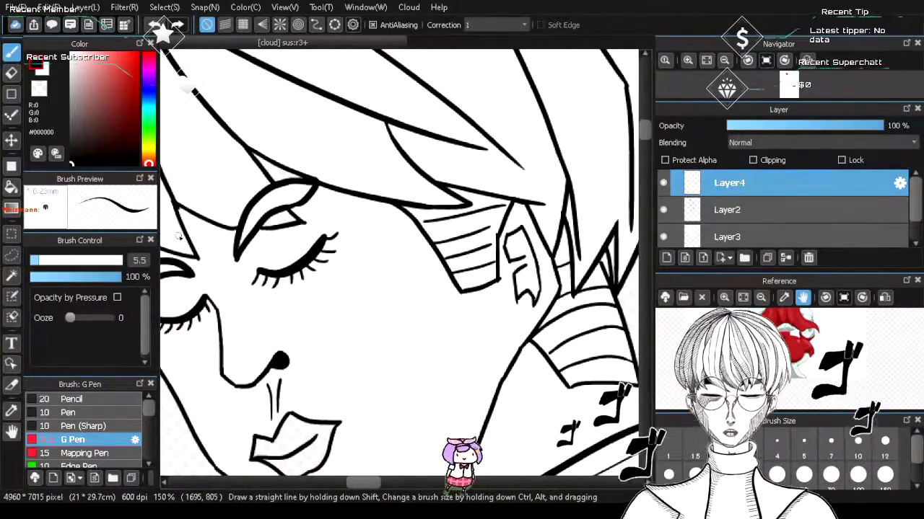
scroll(246, 282, "up", 1)
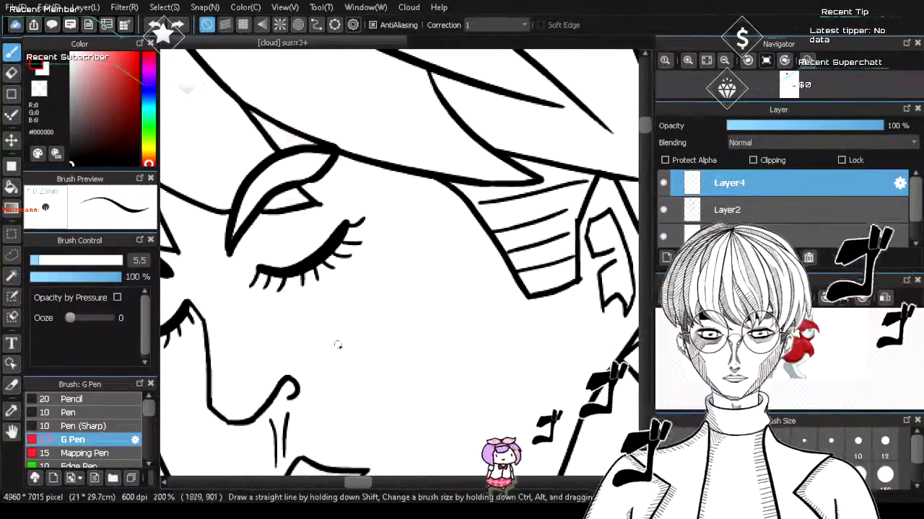
- On Layer3, fill both eyebrows with grey #7C7C7C using the Bucket tool
left_click_drag(645, 133, 647, 139)
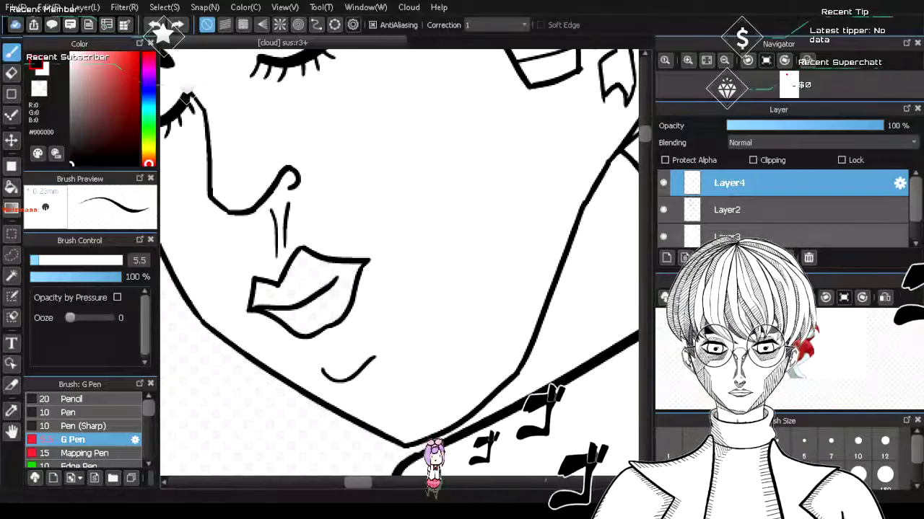
left_click(744, 211)
left_click(744, 236)
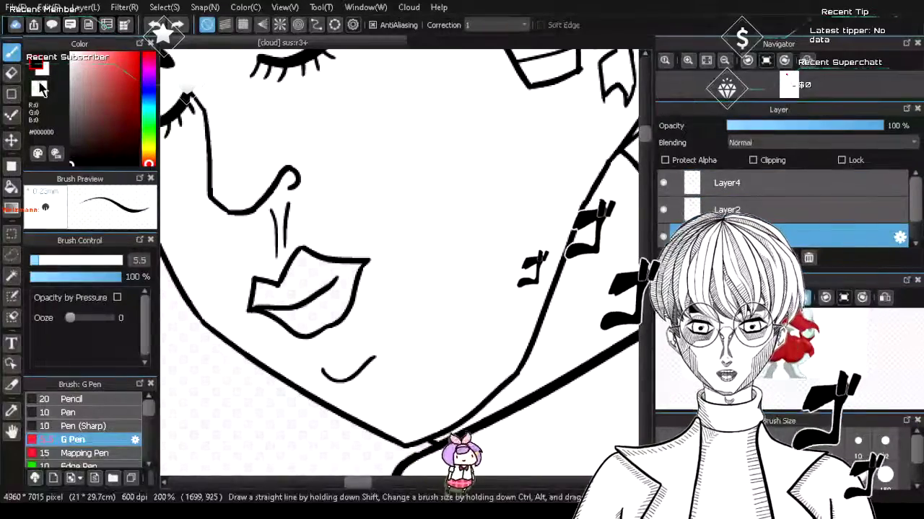
left_click(11, 186)
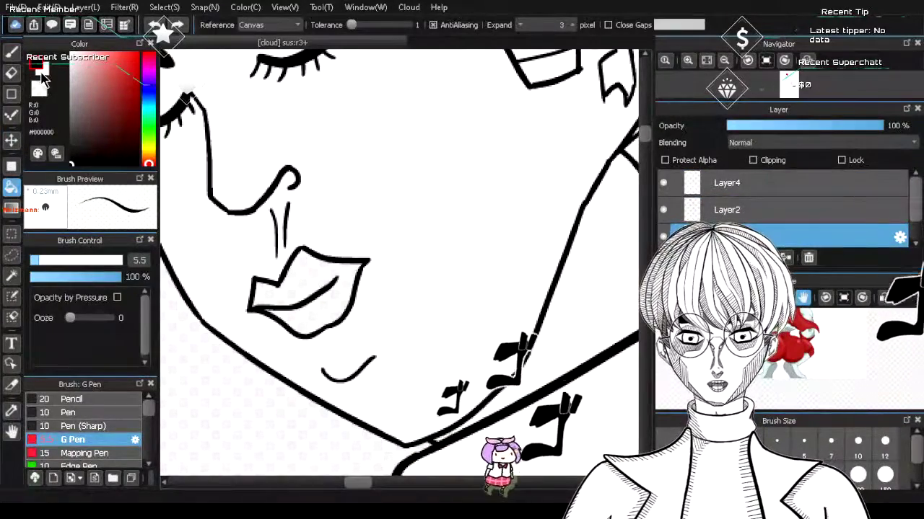
left_click(38, 88)
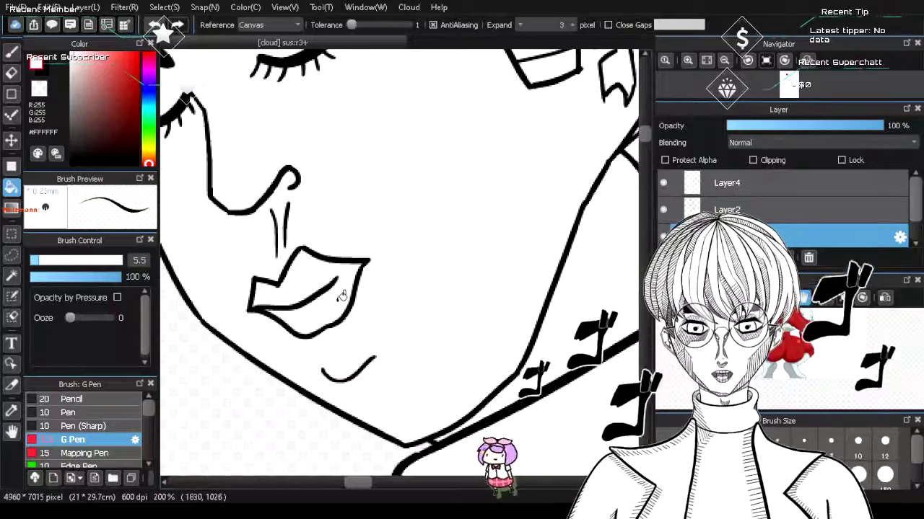
left_click(78, 83)
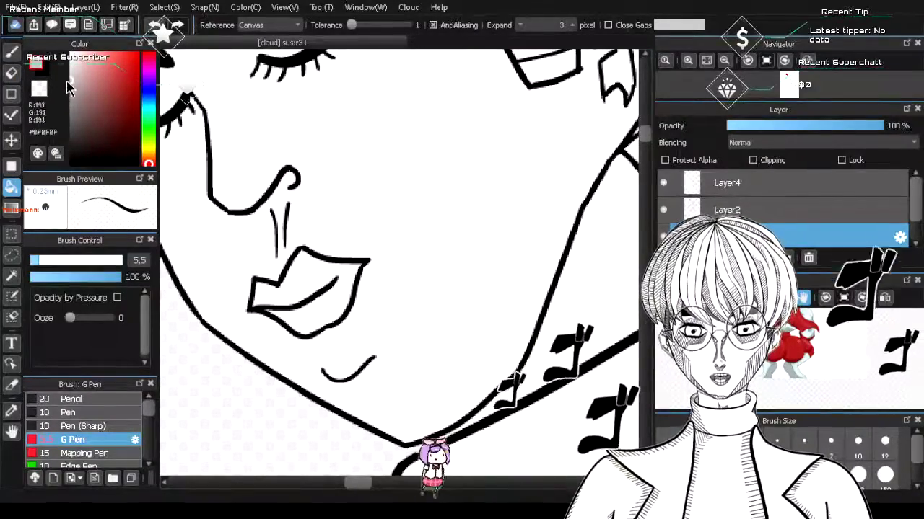
left_click(69, 95)
left_click(70, 109)
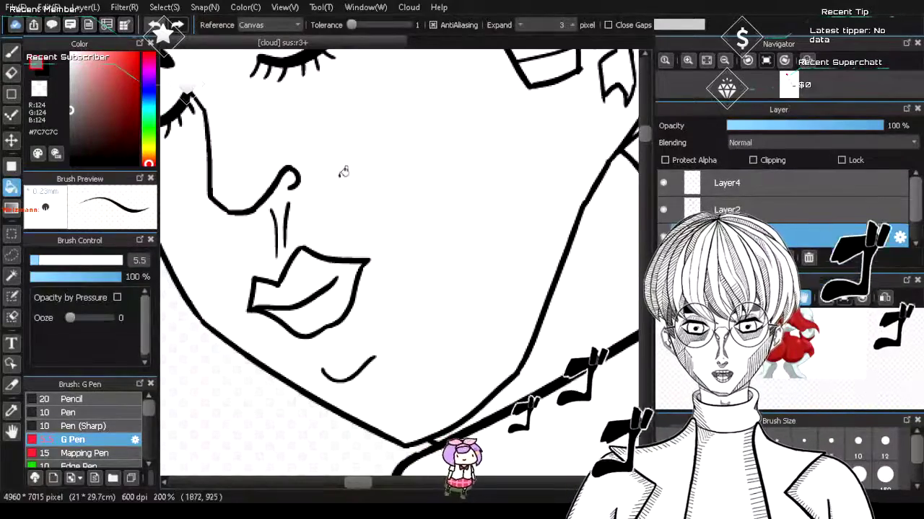
scroll(392, 144, "up", 5)
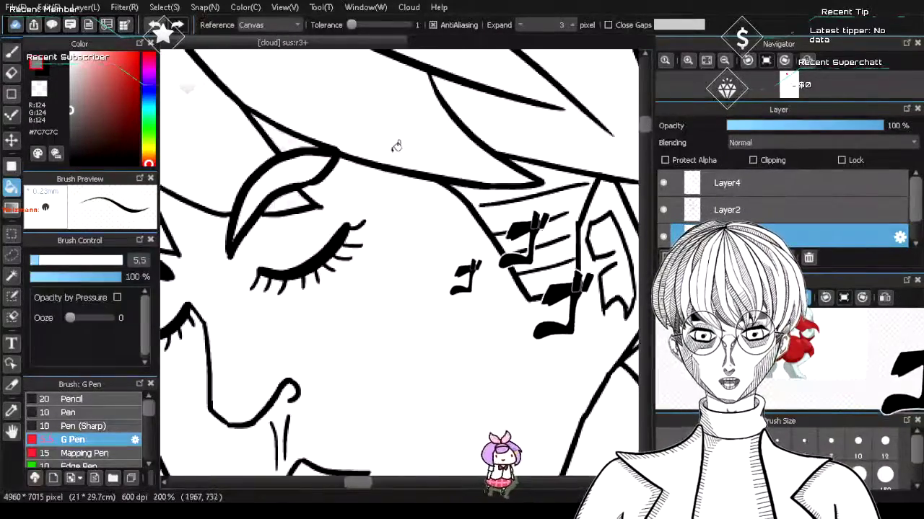
left_click(314, 155)
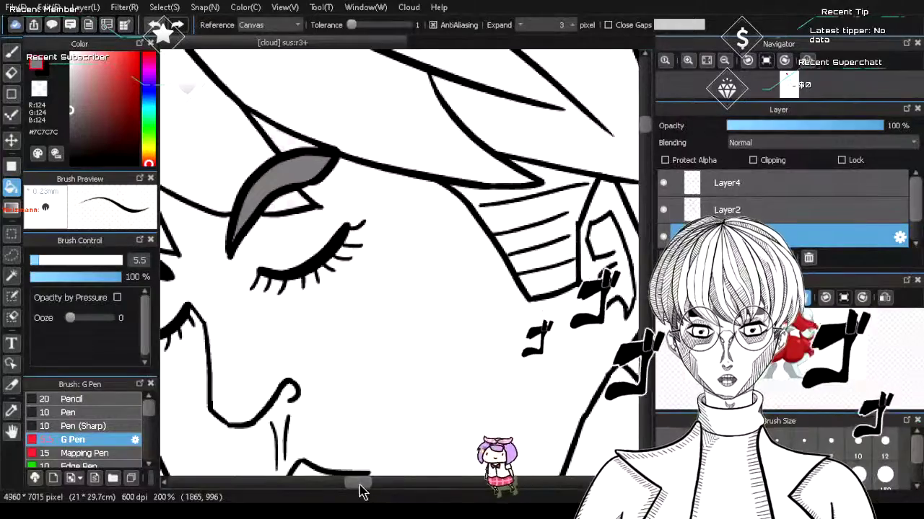
left_click_drag(358, 484, 348, 485)
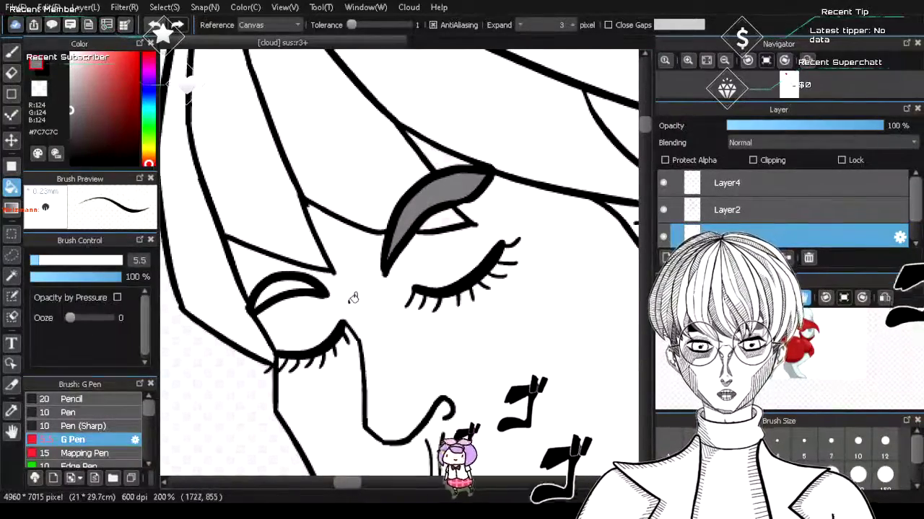
left_click(297, 283)
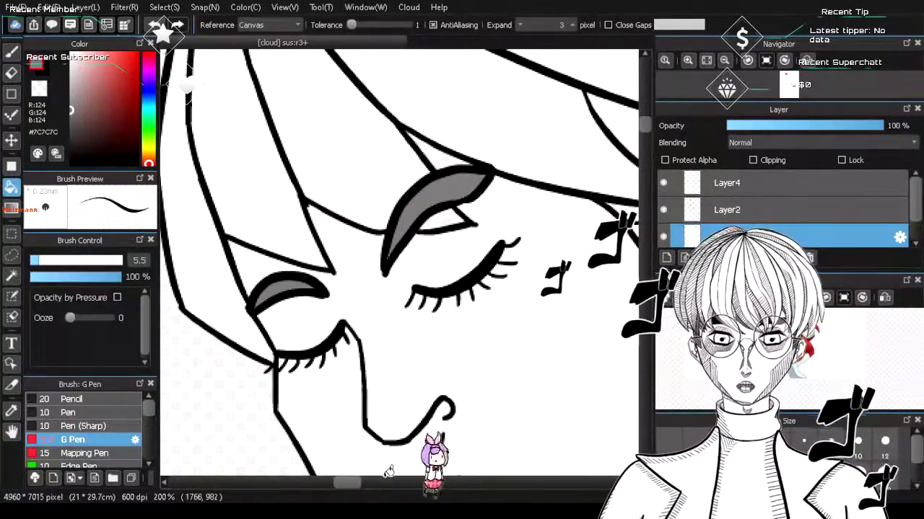
- Fill the hatched sideburn, the gaps between the hair strands behind the ear, and the hatched neck with the same grey
left_click_drag(346, 494, 373, 490)
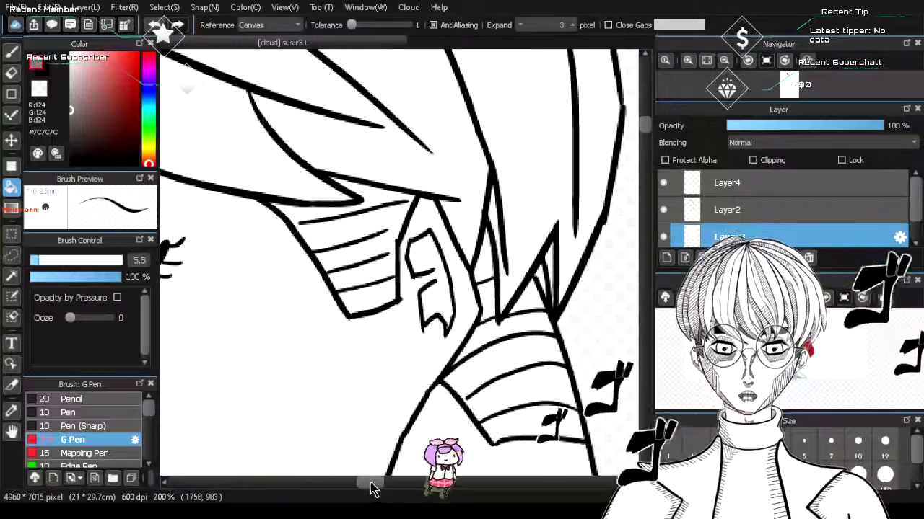
left_click(377, 224)
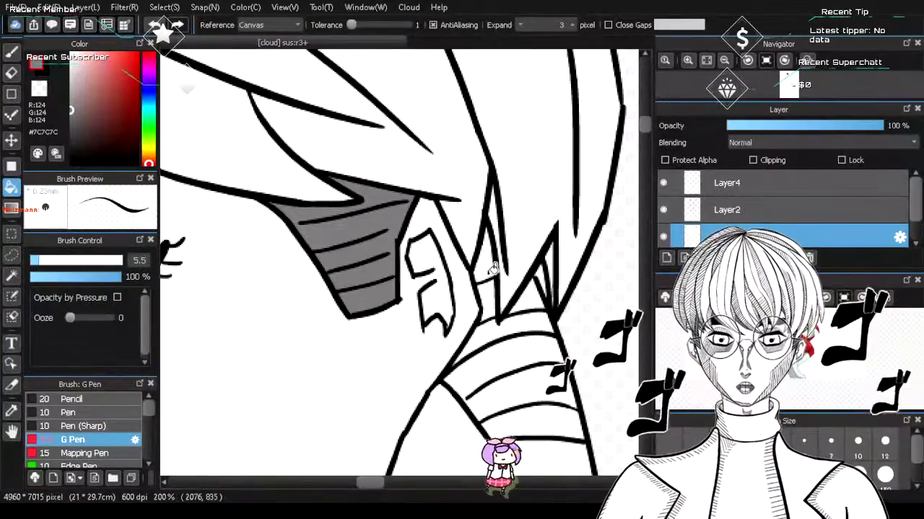
left_click(494, 302)
left_click(531, 303)
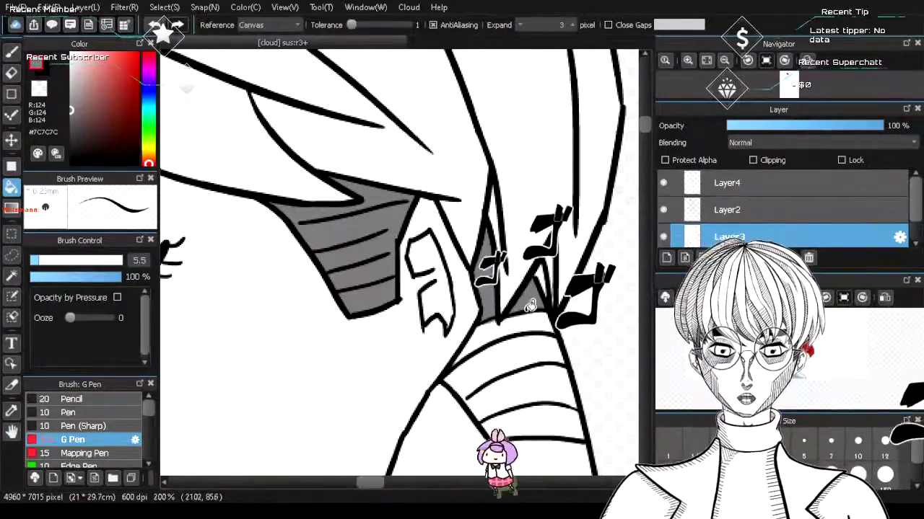
left_click(524, 328)
left_click(532, 361)
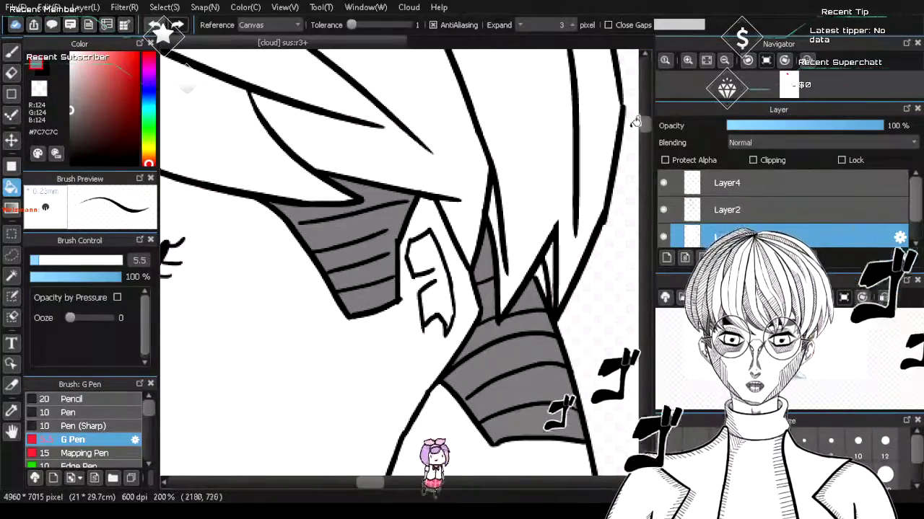
- Close the open nostril curl with a short black G Pen stroke on Layer2
scroll(645, 131, "down", 5)
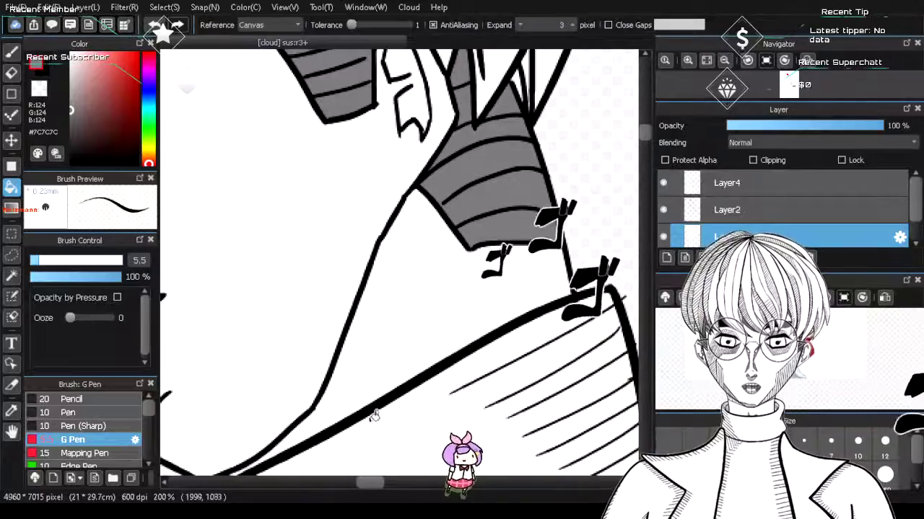
scroll(357, 261, "left", 7)
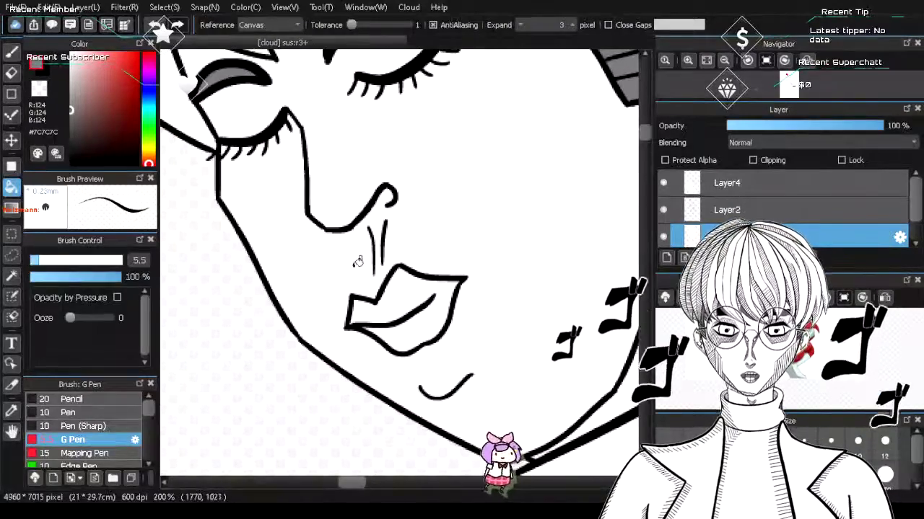
left_click(11, 52)
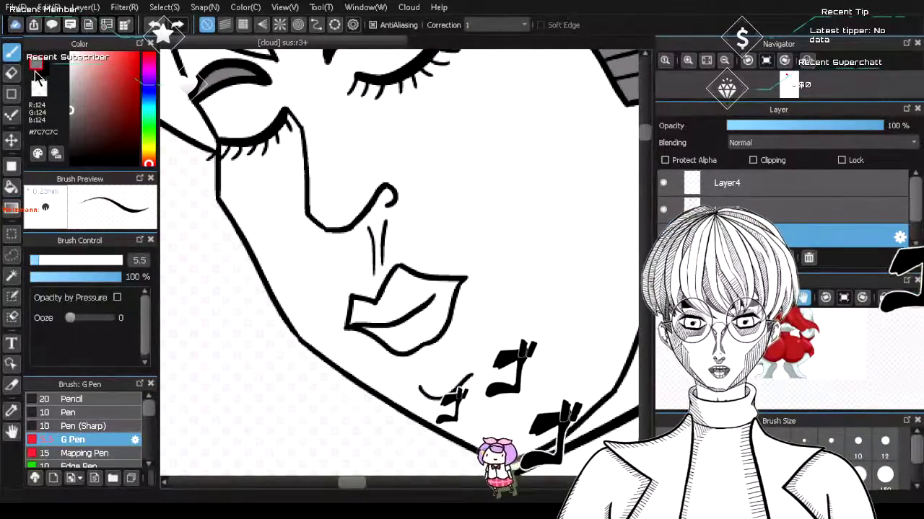
left_click(71, 163)
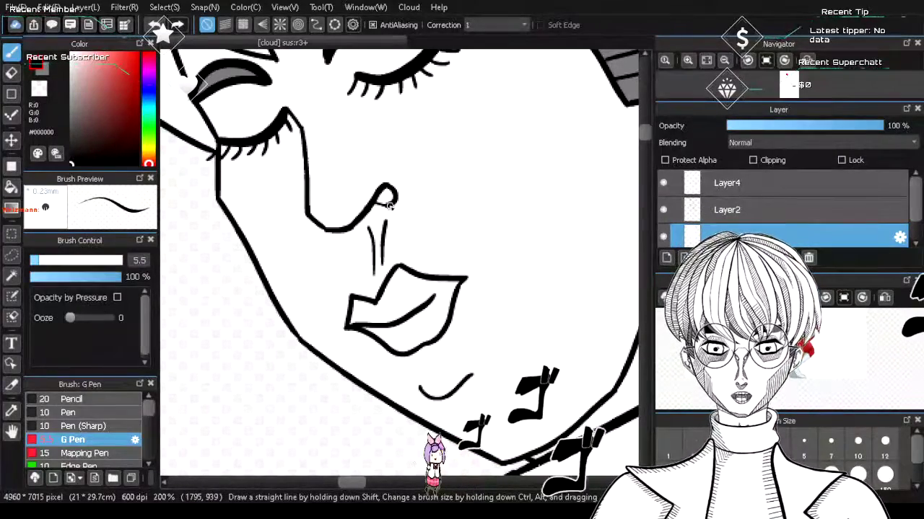
left_click(743, 209)
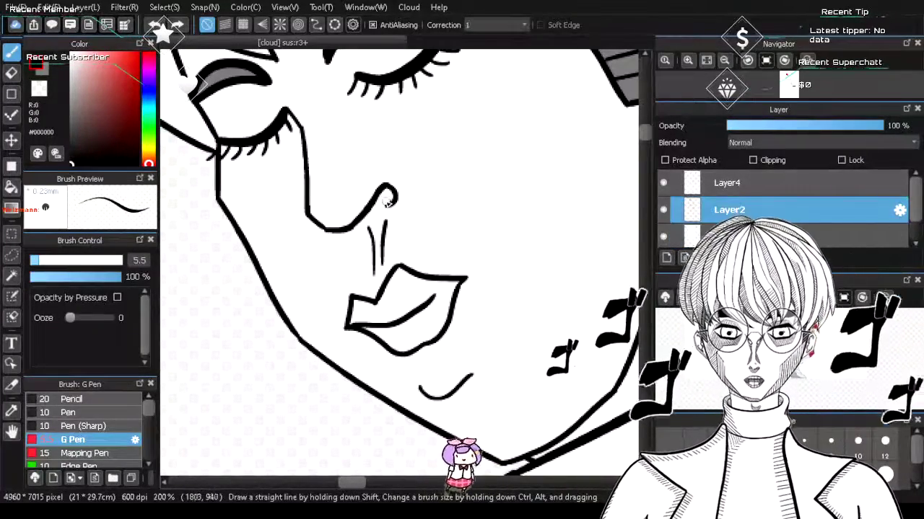
- Try bucket-filling the closed nostril with grey #7C7C7C on Layer3, and undo the fill
left_click(686, 236)
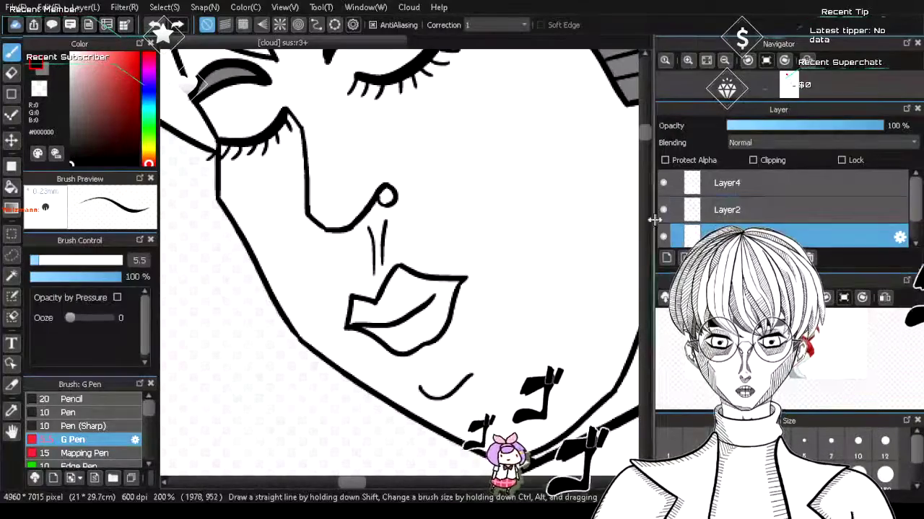
left_click(11, 189)
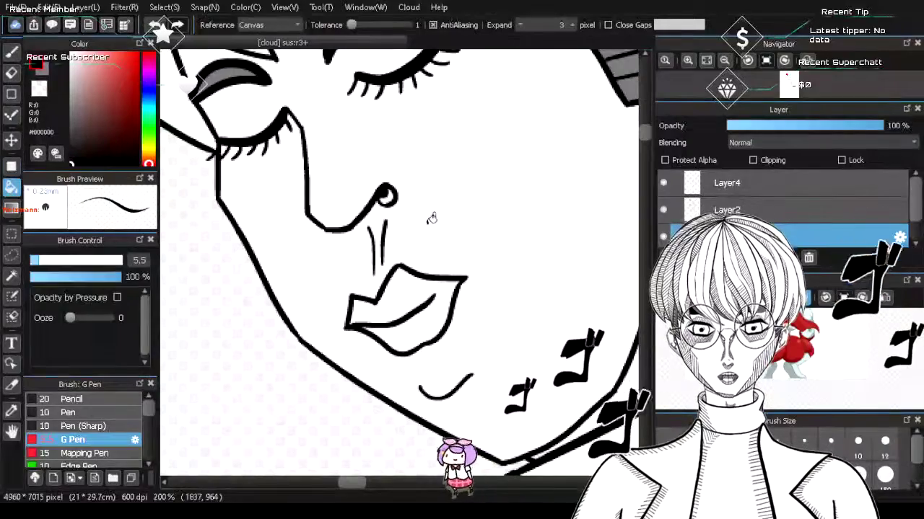
left_click(71, 110)
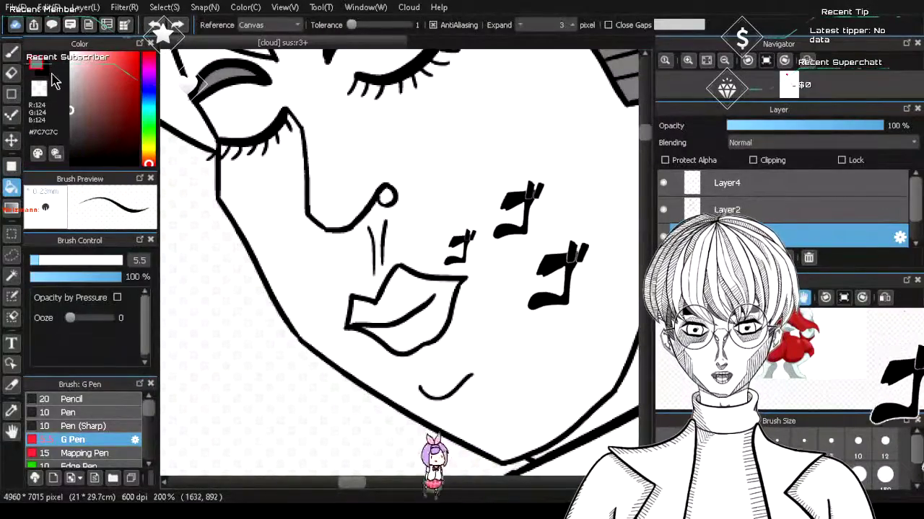
left_click(387, 193)
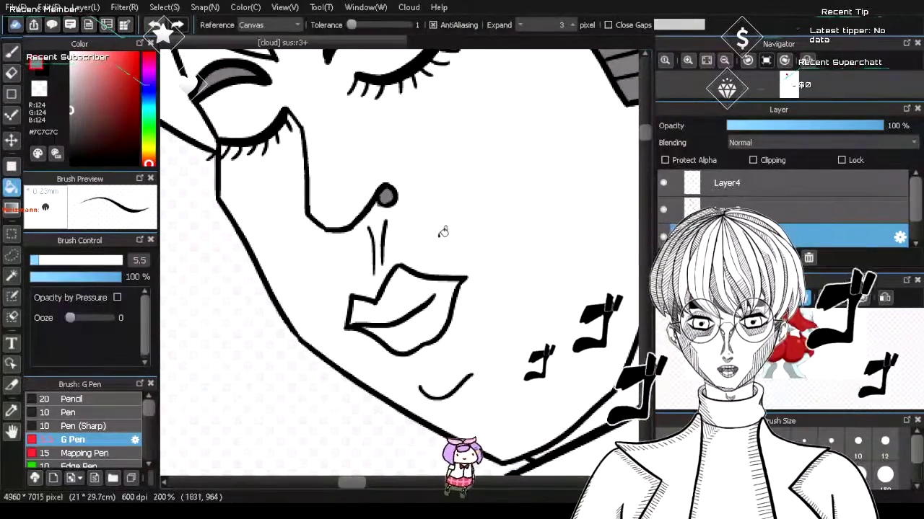
scroll(373, 216, "up", 4)
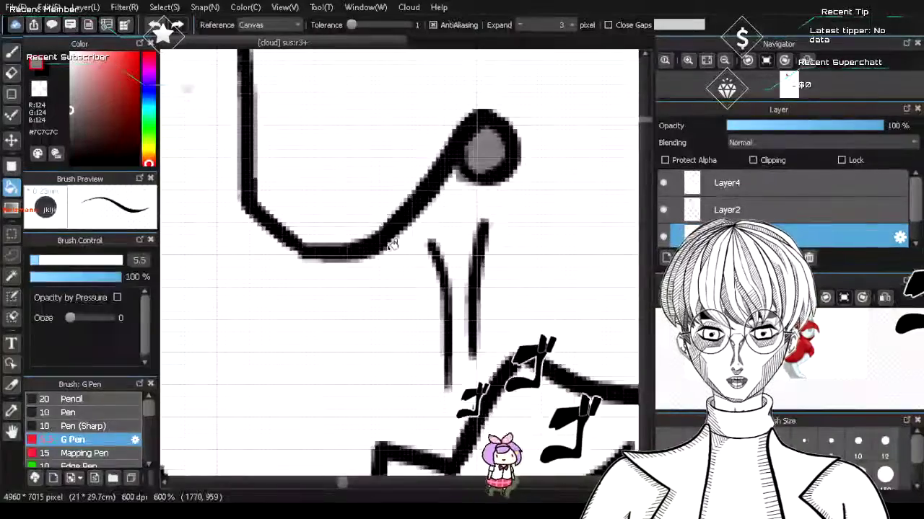
key("ctrl+z")
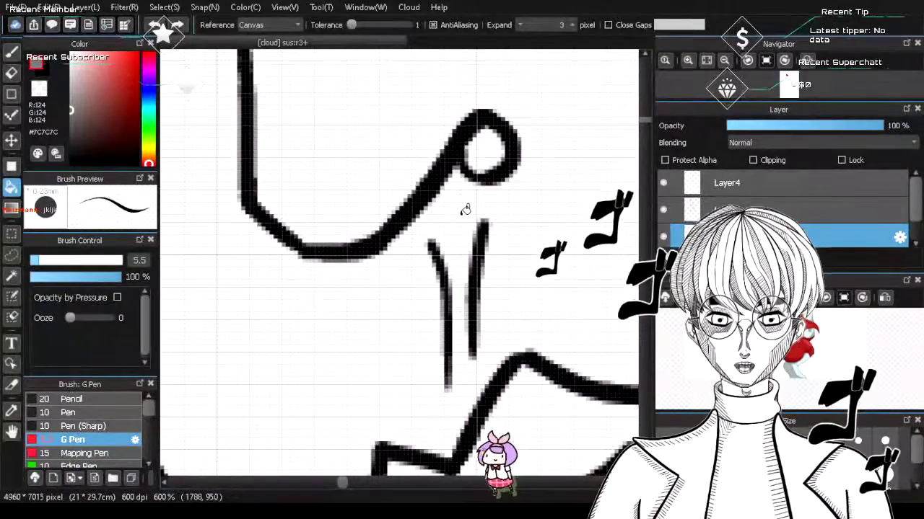
- Paint the inside of the nostril curl grey #7C7C7C with the G Pen on Layer3
left_click(503, 148)
key("ctrl+z")
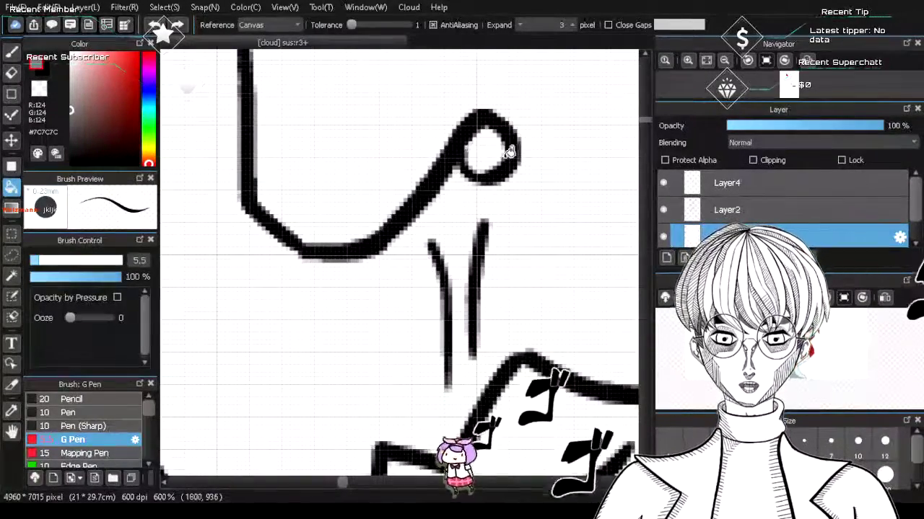
key("b")
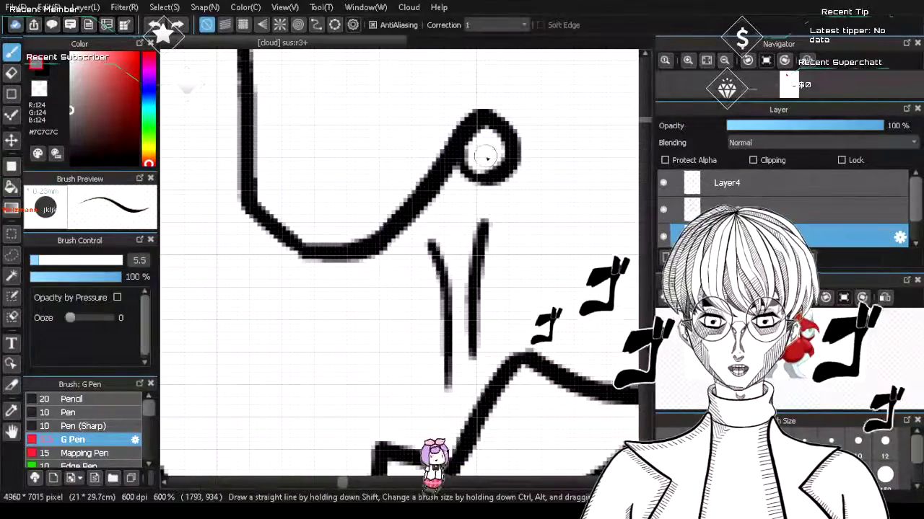
mouse_move(487, 150)
left_mouse_down()
mouse_move(497, 158)
mouse_move(481, 145)
mouse_move(481, 163)
mouse_move(495, 149)
mouse_move(485, 147)
left_mouse_up()
scroll(401, 200, "down", 2)
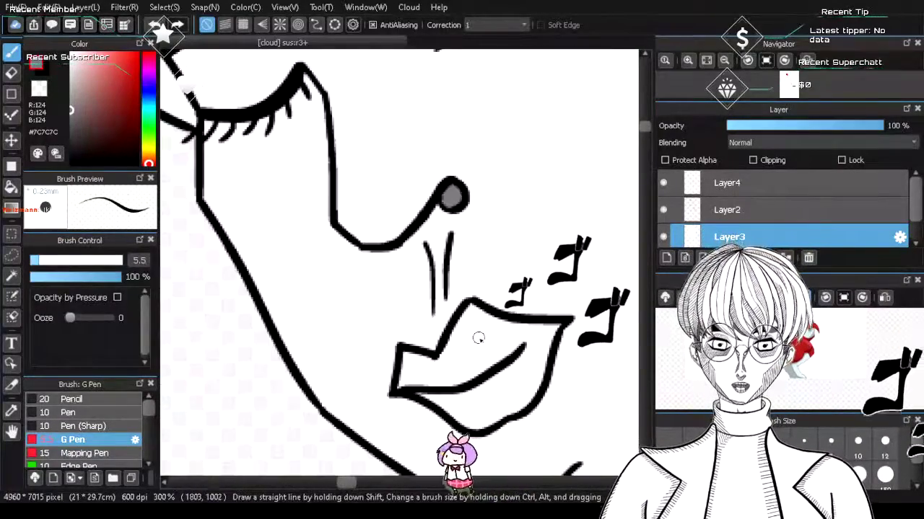
scroll(483, 336, "up", 2)
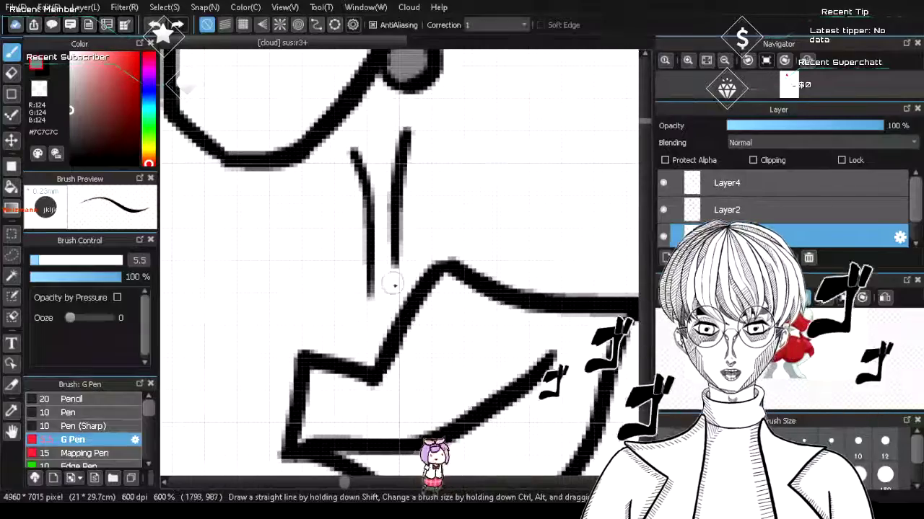
mouse_move(389, 258)
left_mouse_down()
mouse_move(381, 281)
mouse_move(383, 191)
left_mouse_up()
key("ctrl+z")
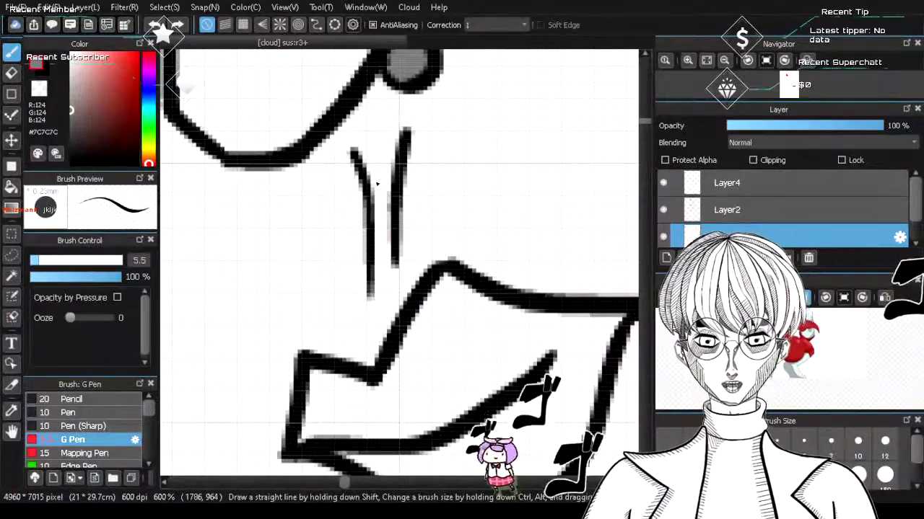
scroll(376, 240, "down", 2)
scroll(352, 273, "up", 1)
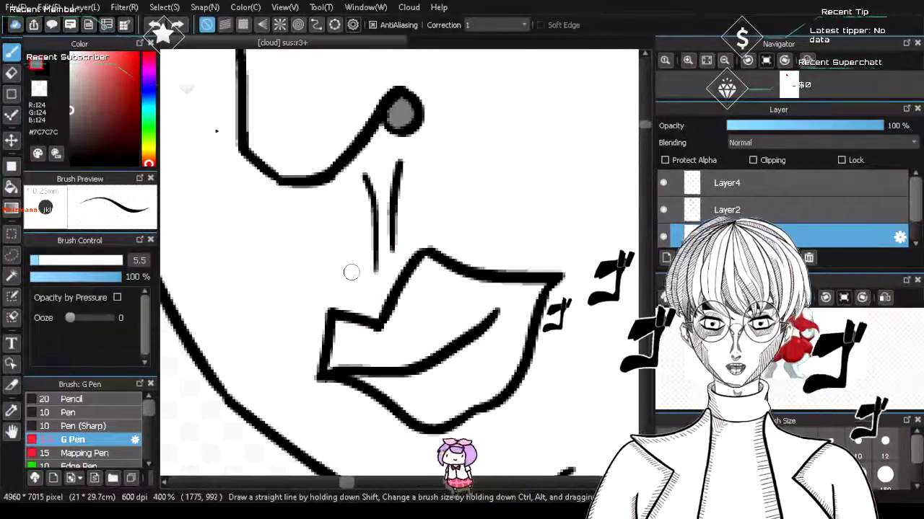
- Change the grey colour slot to white #FFFFFF, and hatch the philtrum above the lips in black #000000 on Layer4
left_click(45, 72)
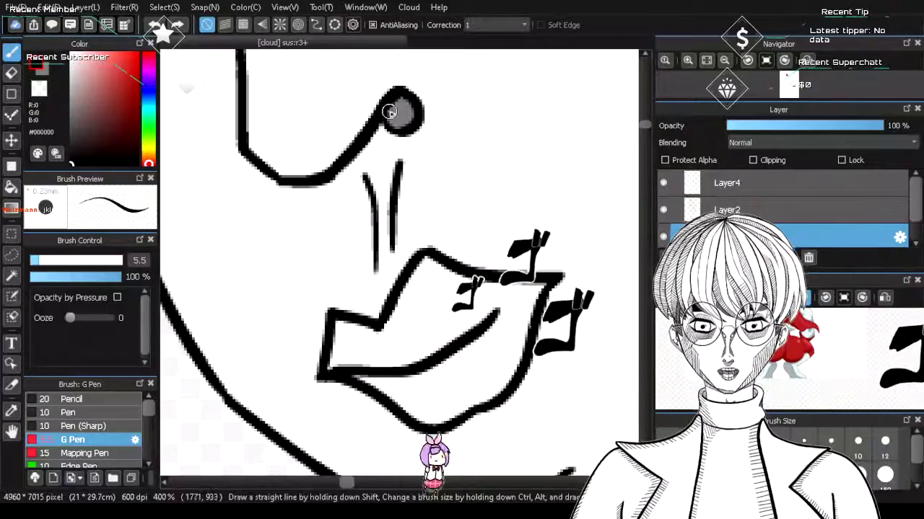
left_click(46, 72)
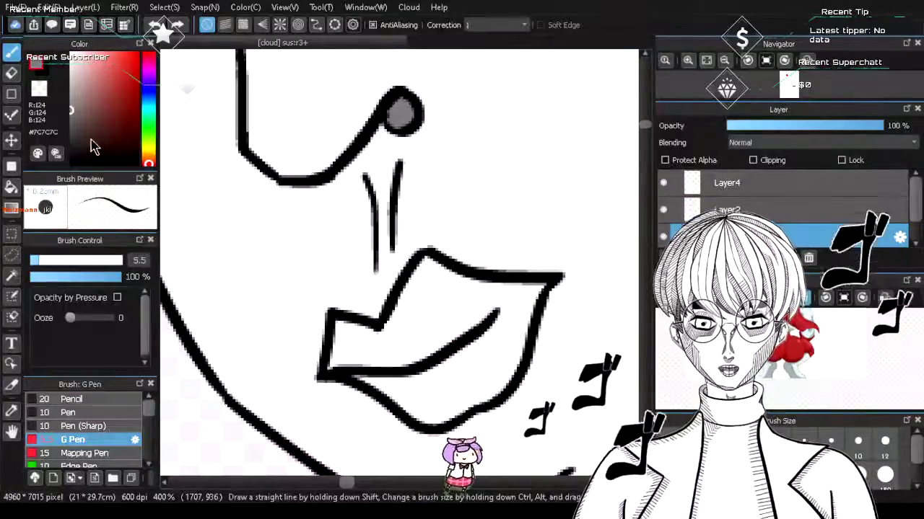
left_click_drag(78, 118, 70, 53)
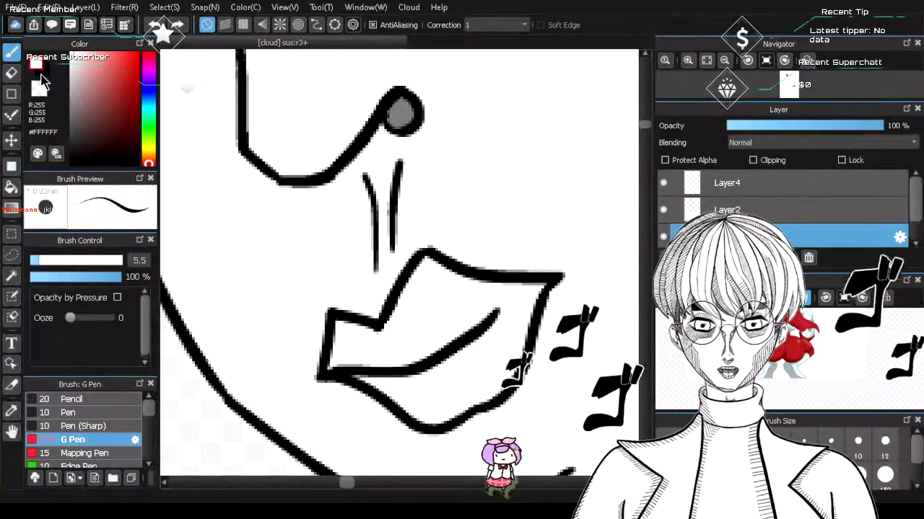
left_click(41, 75)
left_click(729, 182)
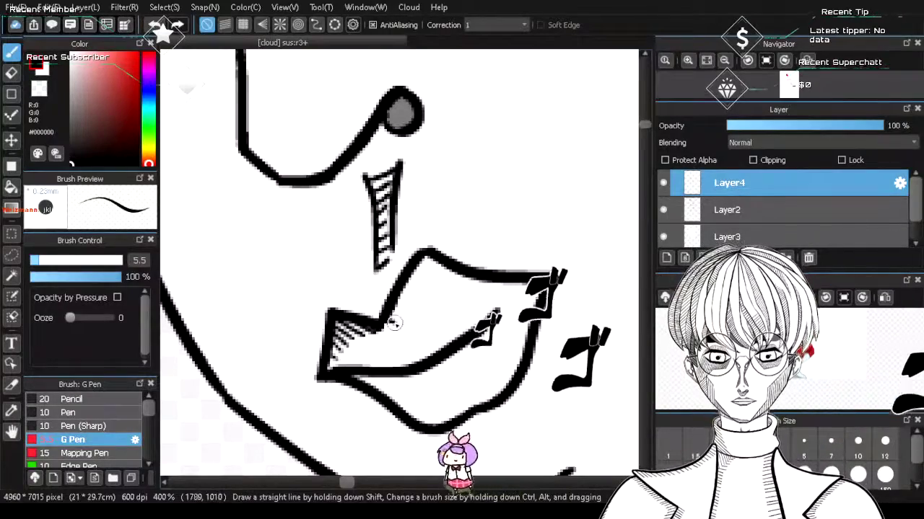
- Hatch the peak of the upper lip and the underside of the lower lip with black G Pen strokes on Layer4
mouse_move(393, 325)
left_mouse_down()
mouse_move(406, 287)
mouse_move(433, 283)
left_mouse_up()
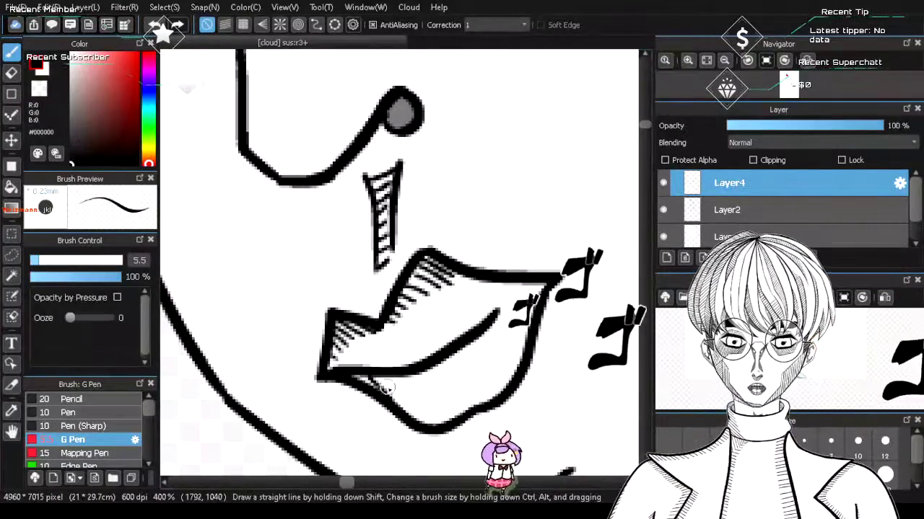
mouse_move(394, 379)
left_mouse_down()
mouse_move(433, 415)
mouse_move(410, 383)
mouse_move(448, 407)
mouse_move(445, 393)
mouse_move(418, 400)
mouse_move(382, 380)
mouse_move(408, 406)
mouse_move(402, 384)
mouse_move(432, 411)
mouse_move(410, 378)
mouse_move(459, 407)
left_mouse_up()
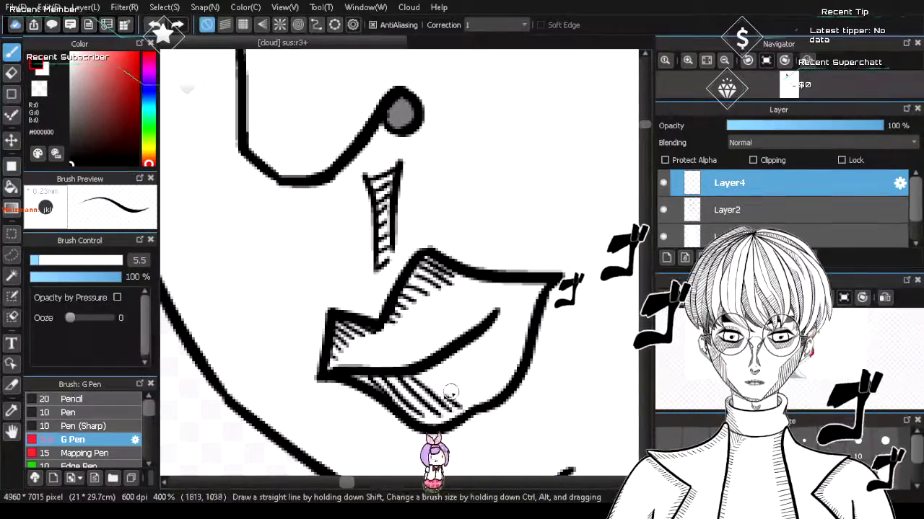
key("ctrl+z")
key("ctrl+z")
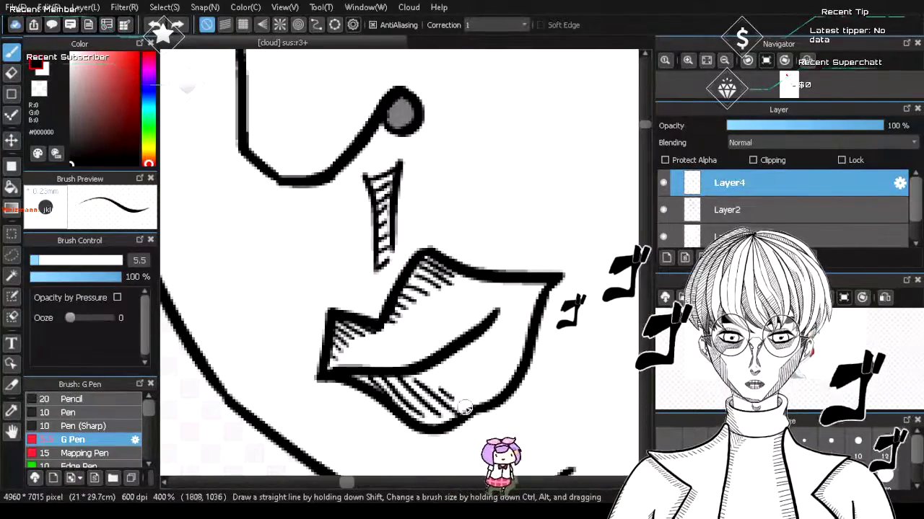
left_click_drag(453, 385, 476, 399)
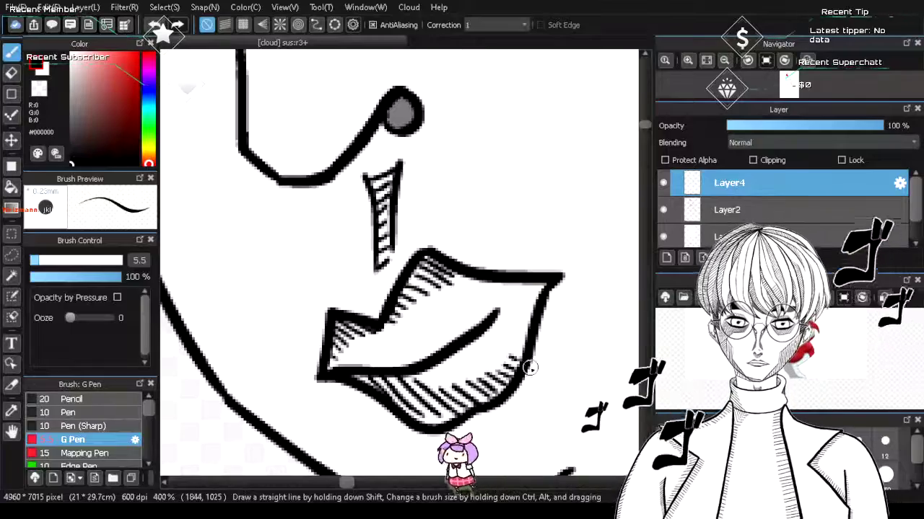
- Hatch the curved chin crease below the lips with short black strokes on Layer4
scroll(530, 368, "down", 5)
scroll(577, 371, "up", 3)
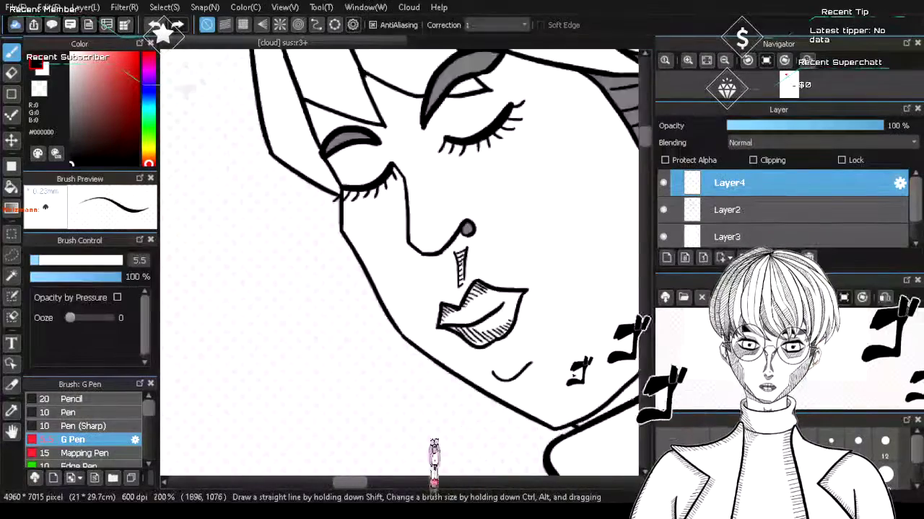
scroll(503, 334, "up", 2)
scroll(503, 334, "down", 2)
scroll(486, 385, "up", 2)
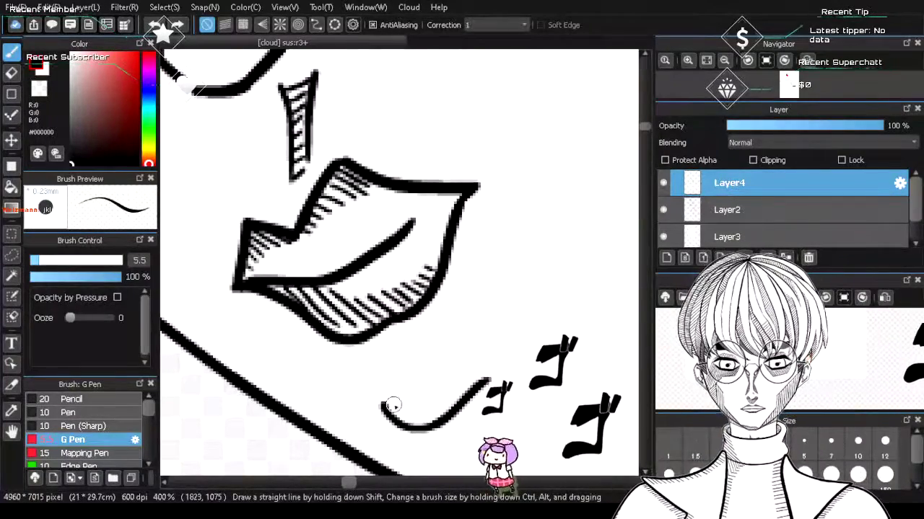
left_click_drag(392, 406, 430, 422)
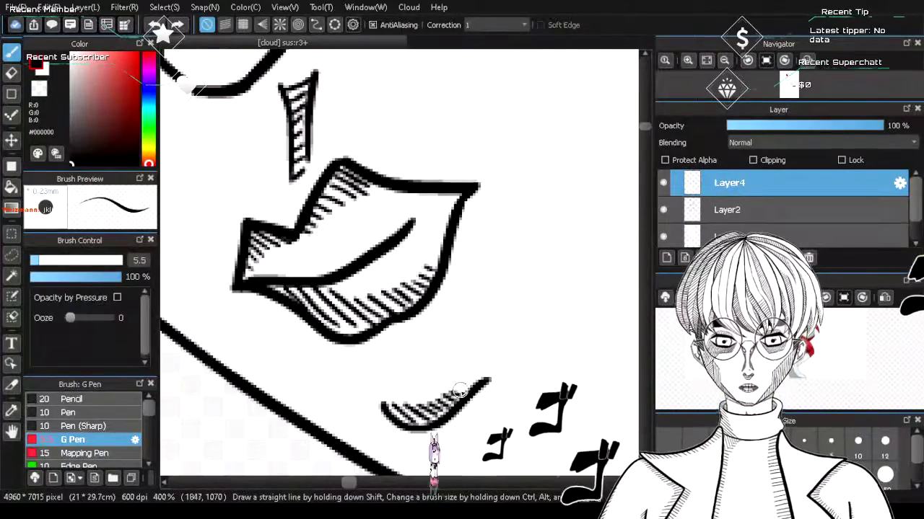
scroll(489, 399, "down", 5)
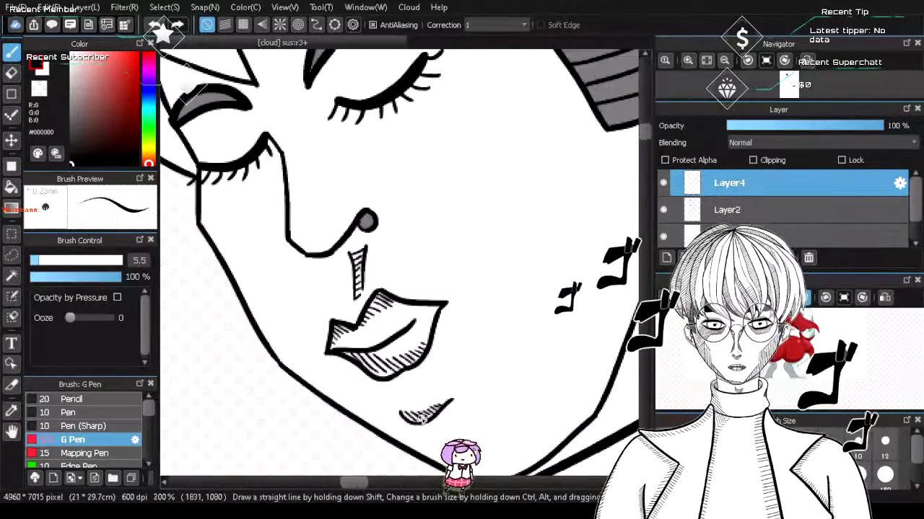
- Erase the hatching from both lips on Layer4
scroll(381, 414, "up", 2)
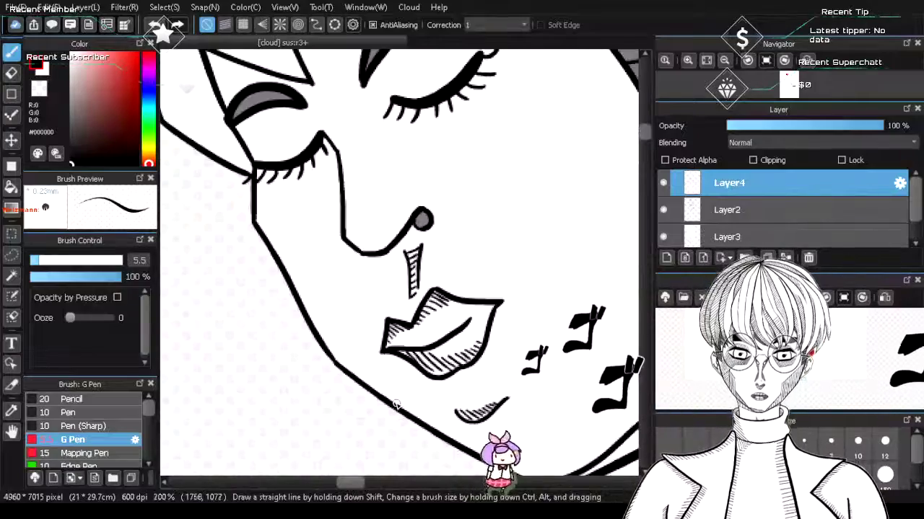
key("e")
mouse_move(409, 352)
left_mouse_down()
mouse_move(448, 360)
mouse_move(479, 338)
mouse_move(444, 350)
mouse_move(439, 328)
mouse_move(404, 318)
left_mouse_up()
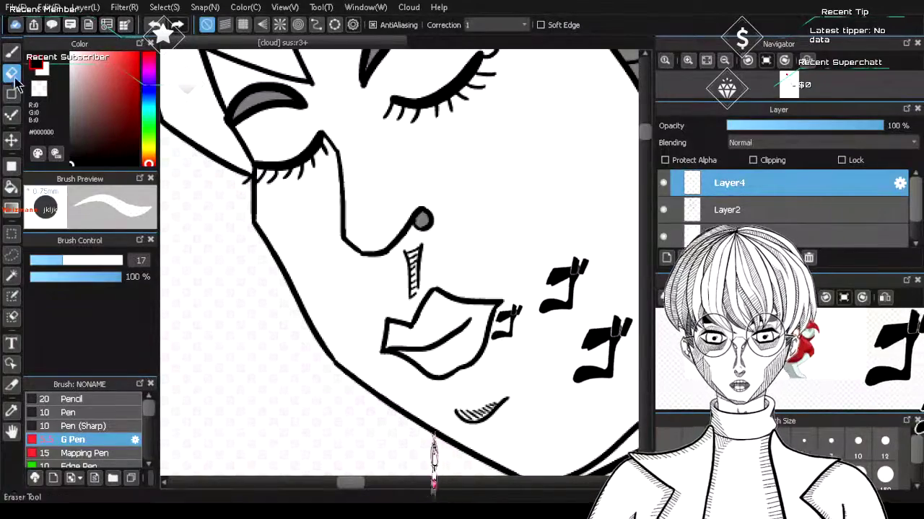
- Hatch the upper lip's top edge and the lower lip's shadow with short, dense black G Pen strokes
key("b")
scroll(395, 339, "up", 2)
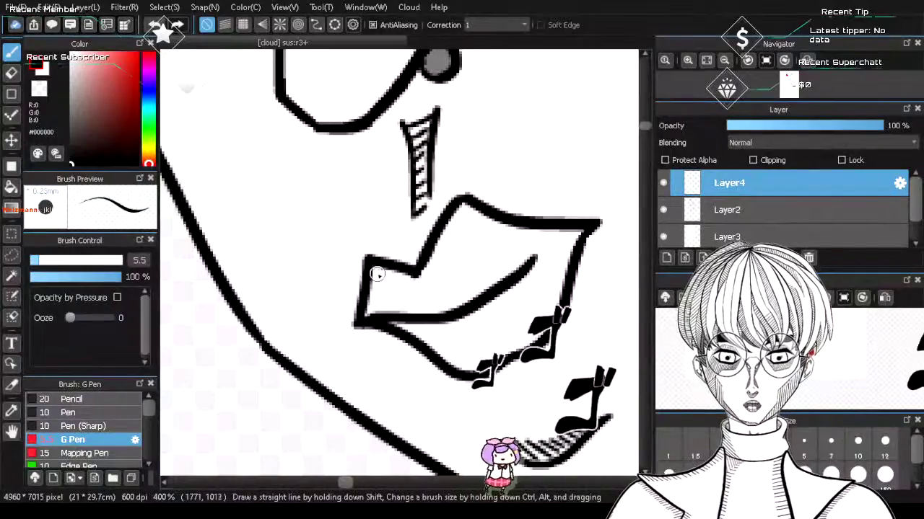
mouse_move(383, 267)
left_mouse_down()
mouse_move(405, 282)
mouse_move(428, 272)
mouse_move(426, 259)
mouse_move(447, 229)
left_mouse_up()
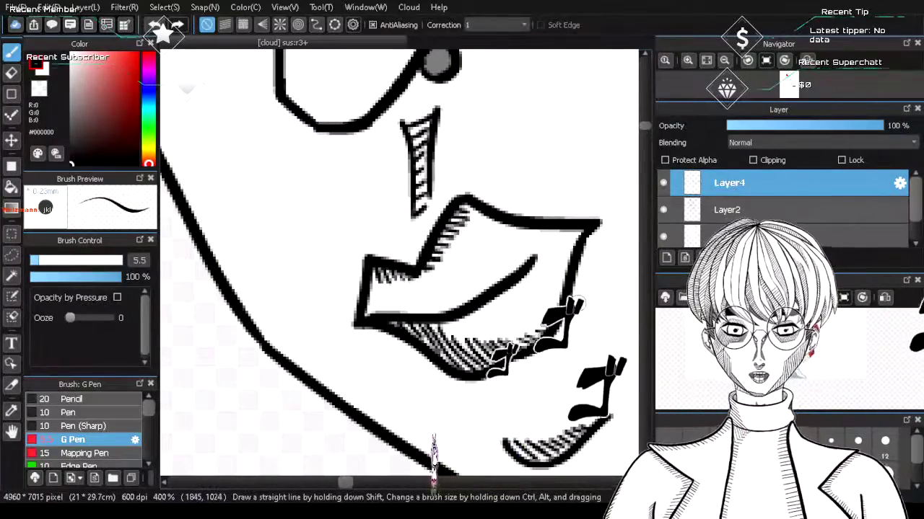
- Hatch the inner contours of the ear with short black G Pen strokes on Layer4
scroll(549, 318, "down", 5)
scroll(561, 276, "down", 2)
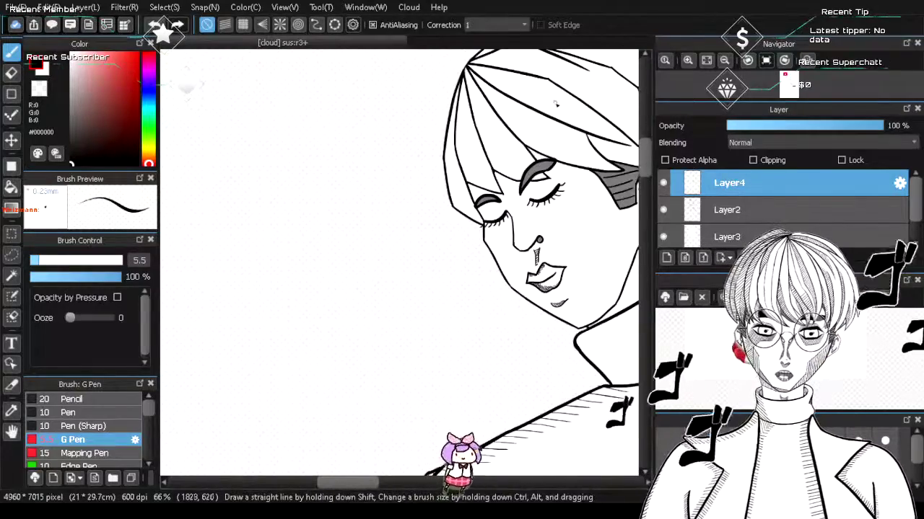
scroll(557, 150, "up", 2)
scroll(557, 149, "down", 3)
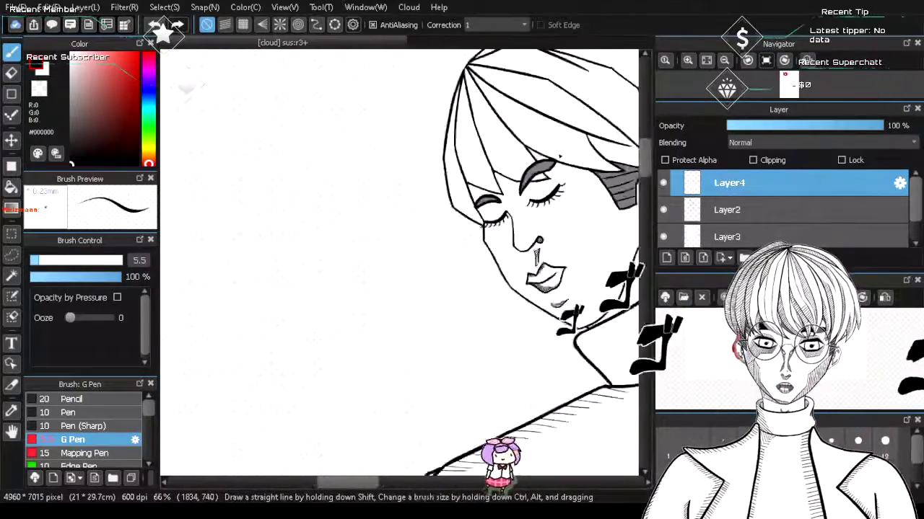
scroll(610, 132, "down", 2)
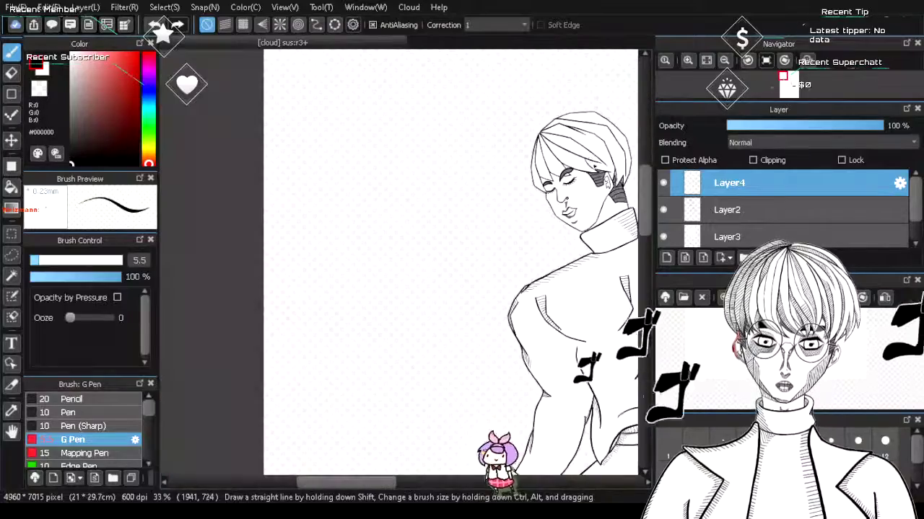
scroll(588, 159, "up", 4)
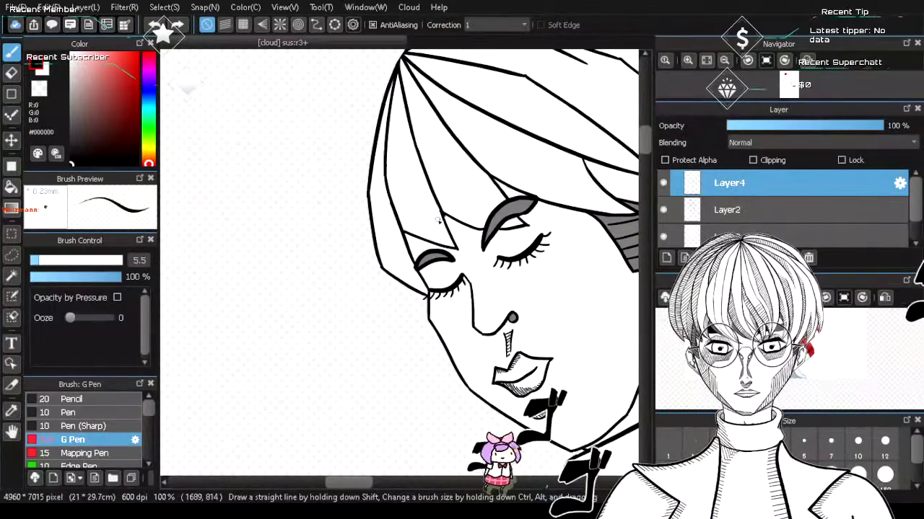
scroll(446, 213, "down", 4)
scroll(466, 238, "up", 3)
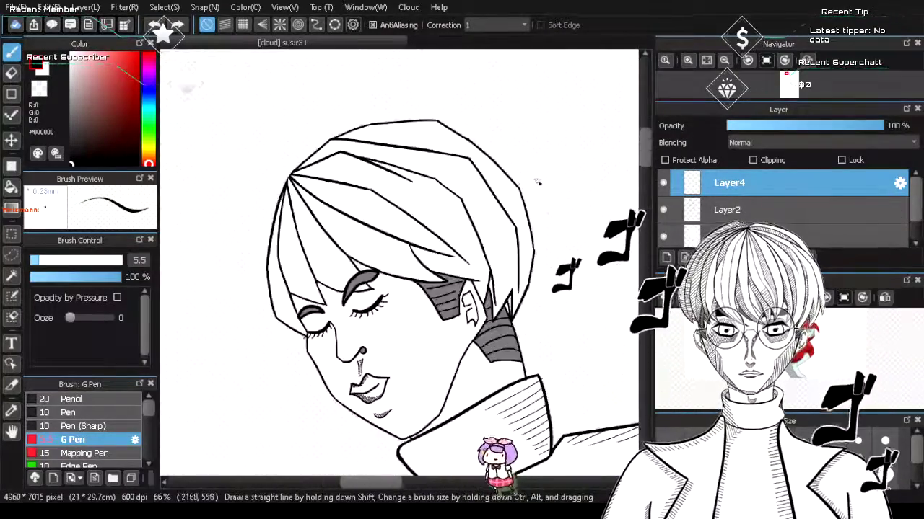
scroll(466, 238, "up", 3)
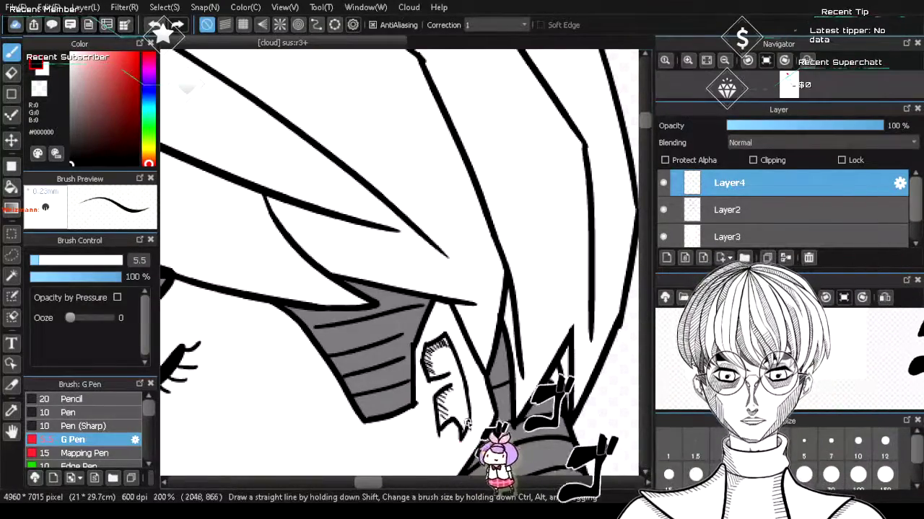
- Hatch the neck shadow along the jawline down to the collar with short black G Pen strokes on Layer4
scroll(473, 422, "down", 2)
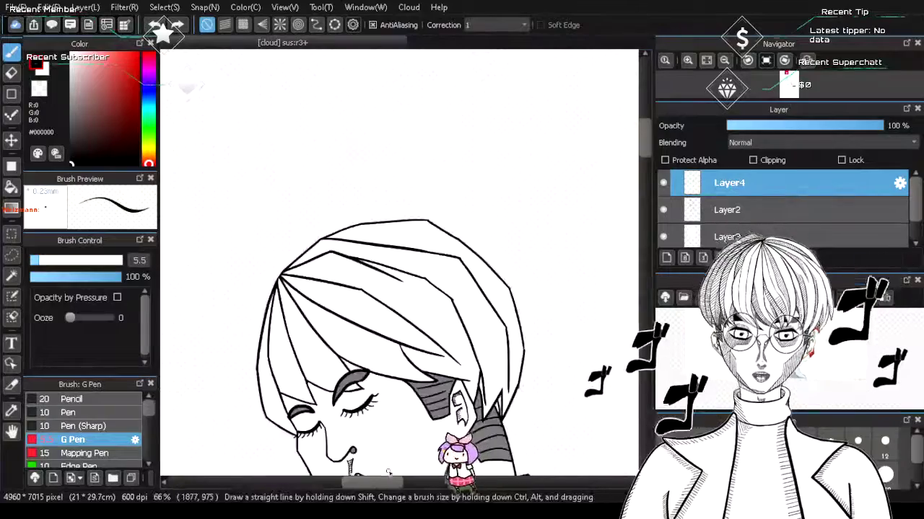
scroll(418, 389, "up", 1)
scroll(417, 390, "up", 1)
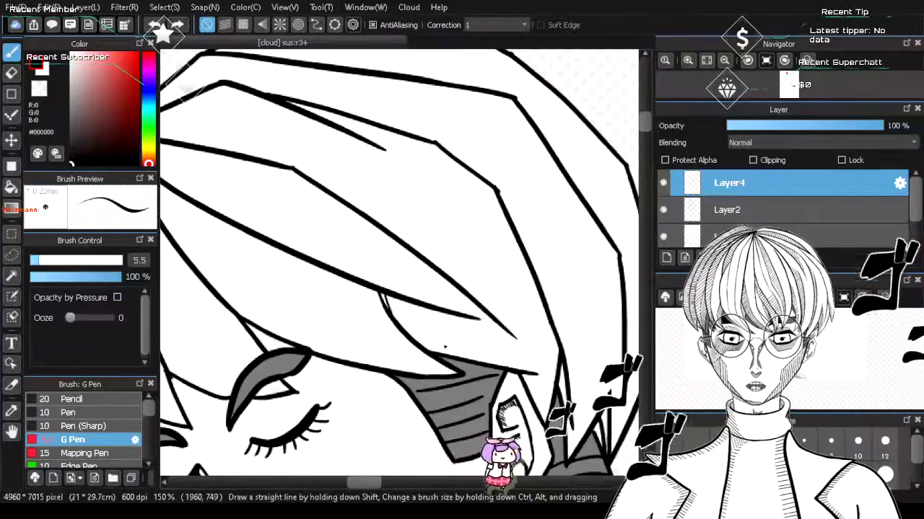
scroll(428, 343, "down", 3)
scroll(466, 454, "up", 2)
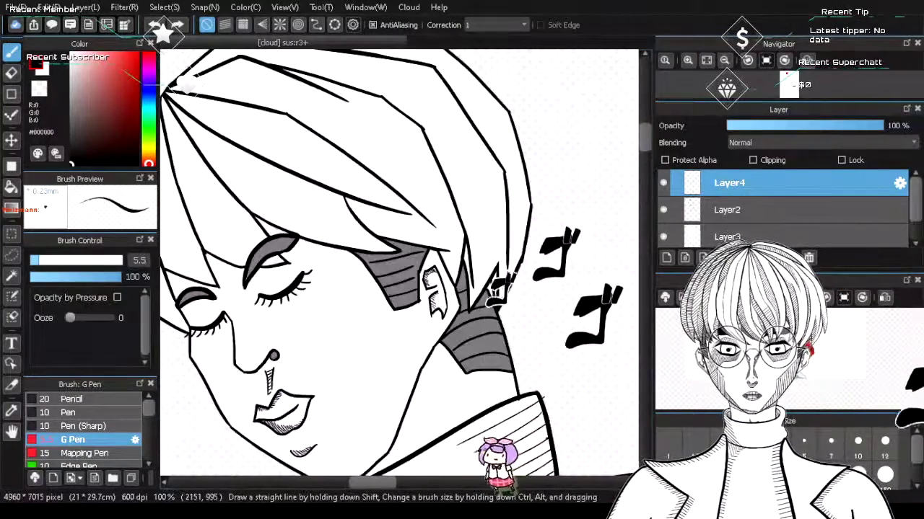
left_click_drag(646, 137, 646, 152)
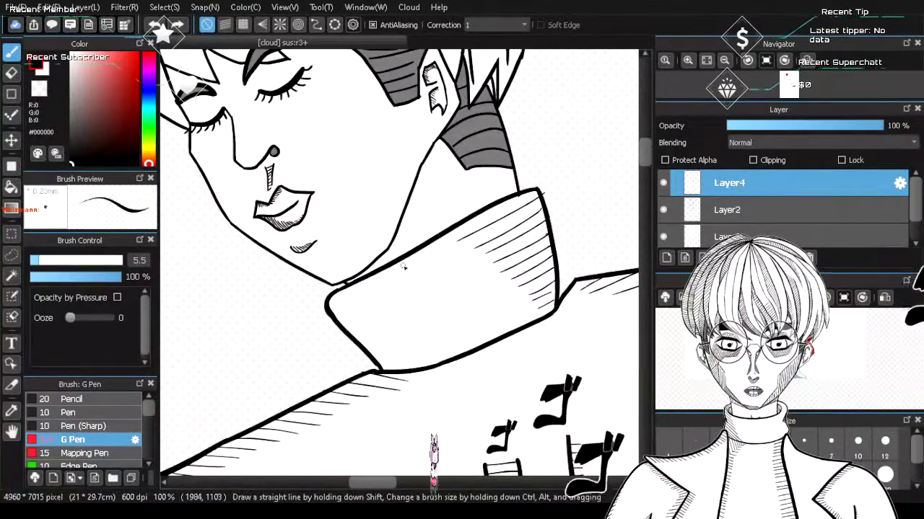
scroll(401, 264, "up", 2)
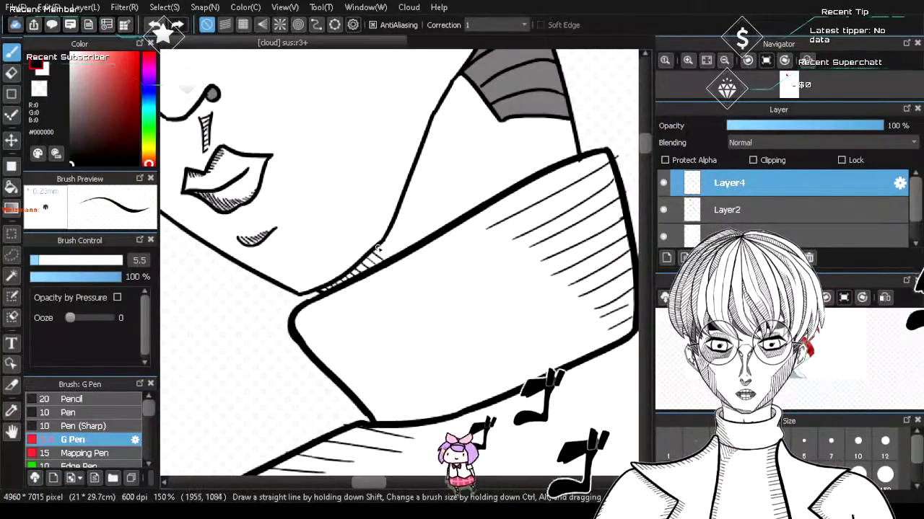
mouse_move(378, 248)
left_mouse_down()
mouse_move(391, 257)
mouse_move(397, 238)
left_mouse_up()
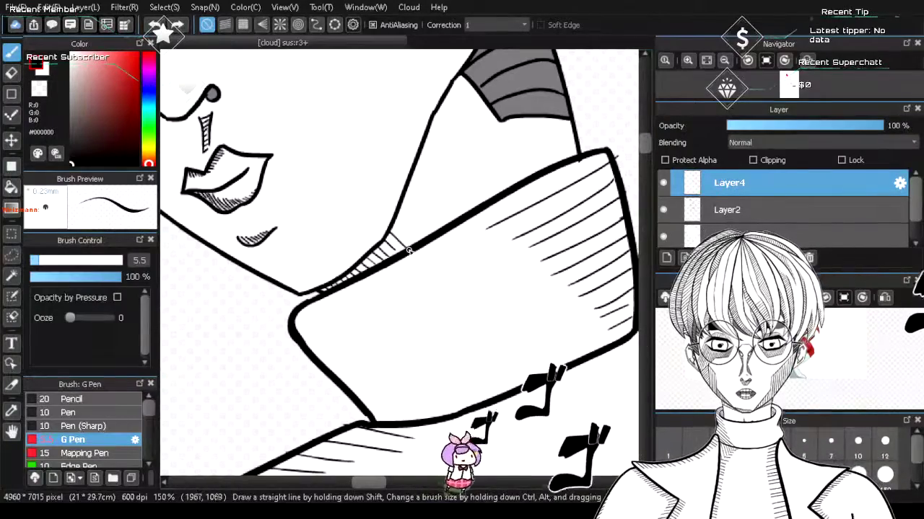
key("ctrl+z")
key("ctrl+z")
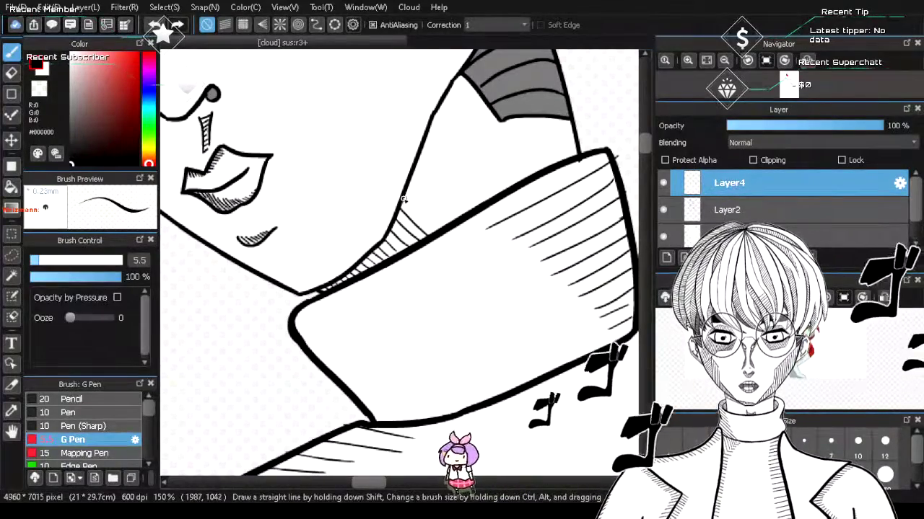
mouse_move(407, 189)
left_mouse_down()
mouse_move(430, 202)
mouse_move(415, 184)
mouse_move(430, 191)
mouse_move(427, 168)
left_mouse_up()
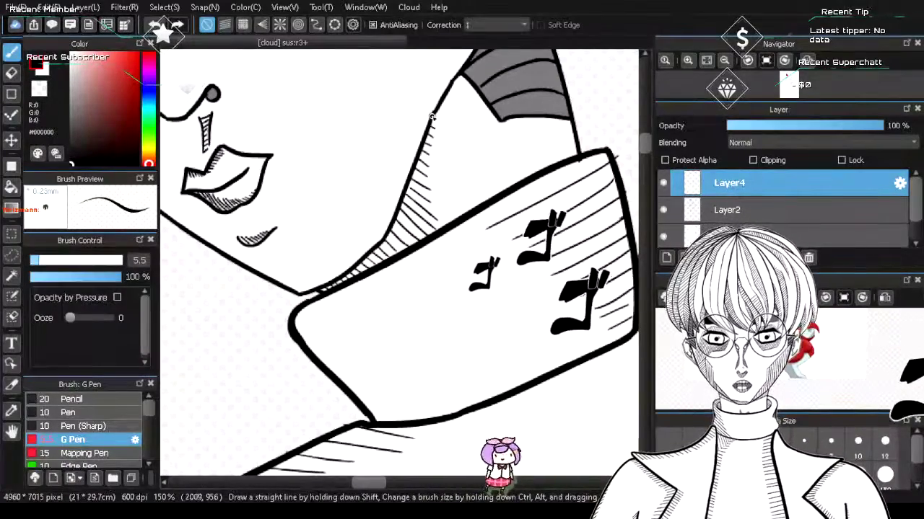
- Erase the stray line ends at the turtleneck collar's upper back corner on Layer4 and Layer2
scroll(507, 147, "down", 4)
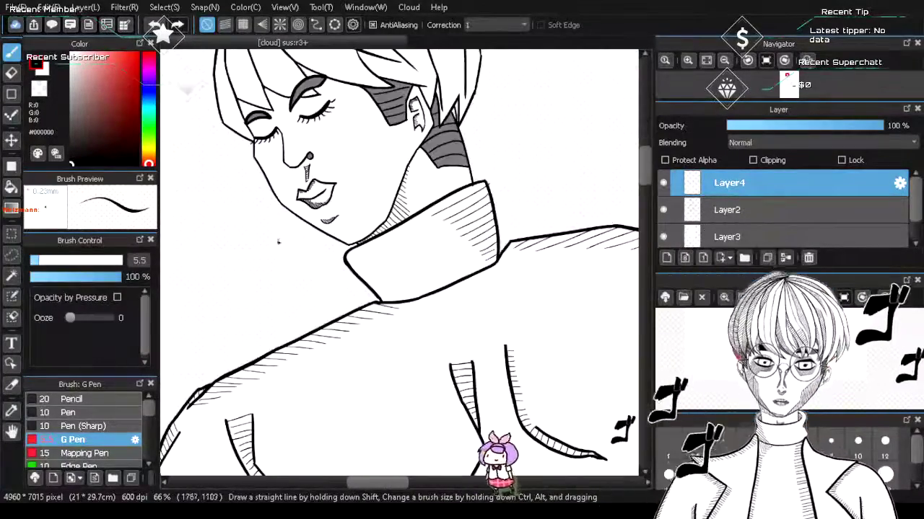
scroll(248, 214, "up", 3)
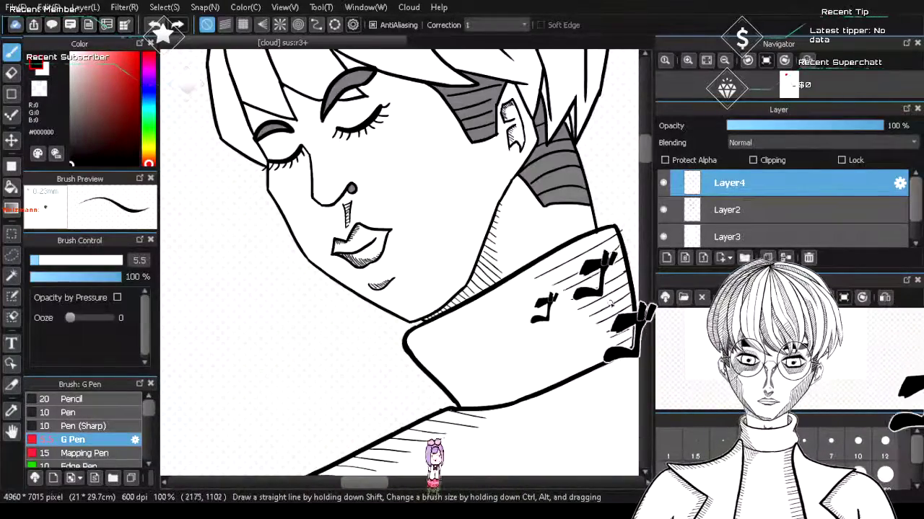
key("e")
left_click_drag(374, 487, 393, 482)
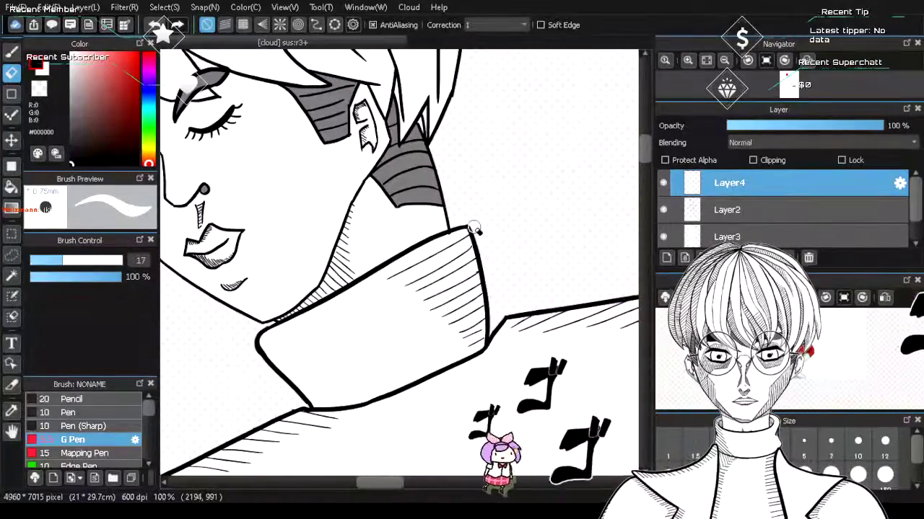
scroll(469, 227, "up", 4)
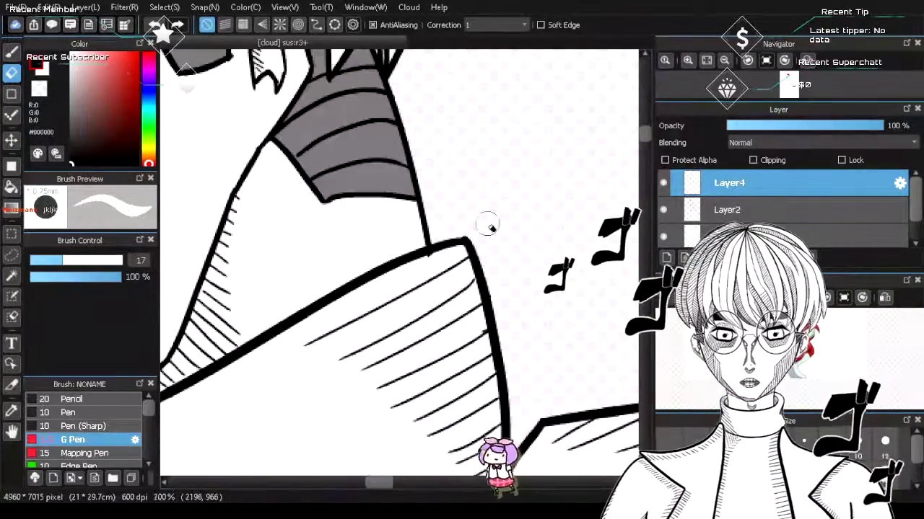
left_click(778, 210)
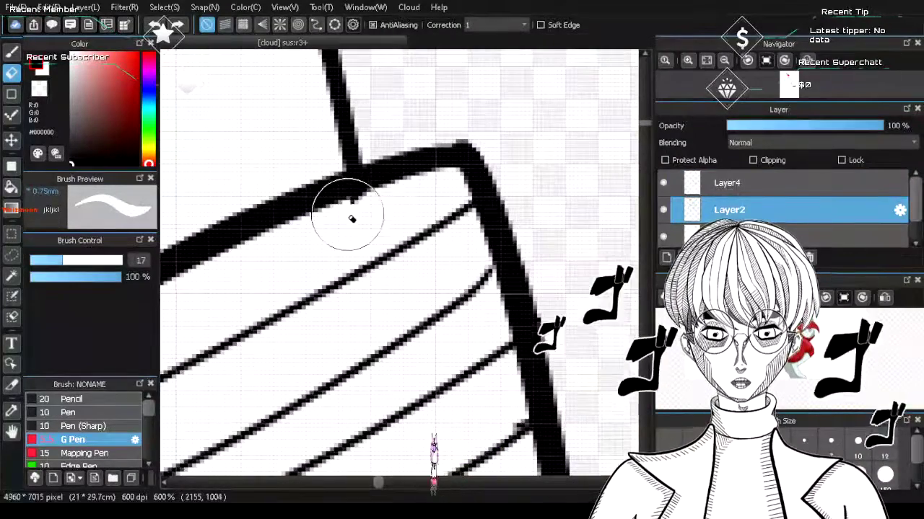
- Examine the line art and hatching across the whole figure, from the head down to the shoes
scroll(423, 248, "down", 6)
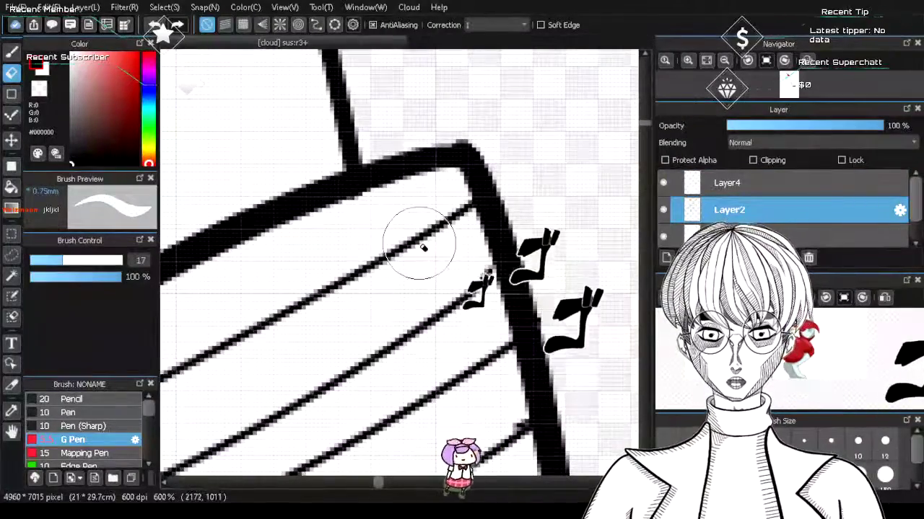
scroll(403, 450, "up", 1)
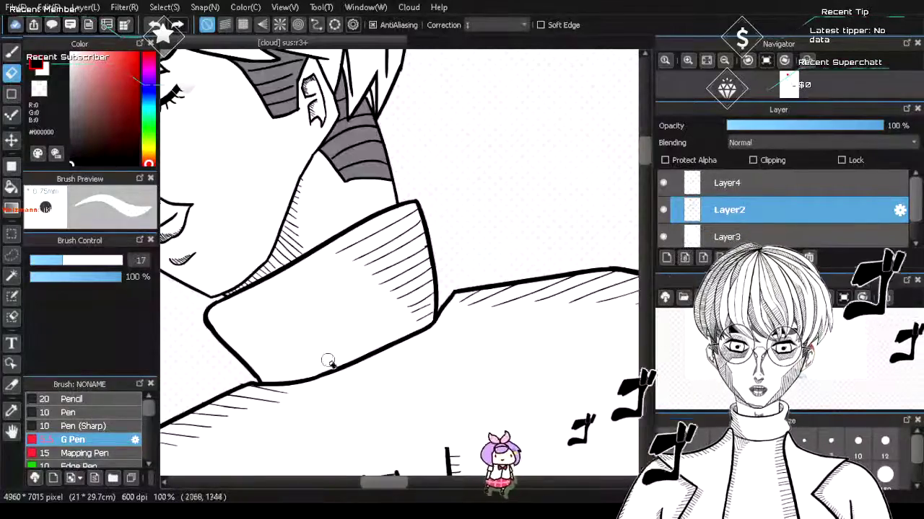
scroll(269, 323, "down", 2)
scroll(197, 246, "up", 4)
scroll(199, 248, "down", 5)
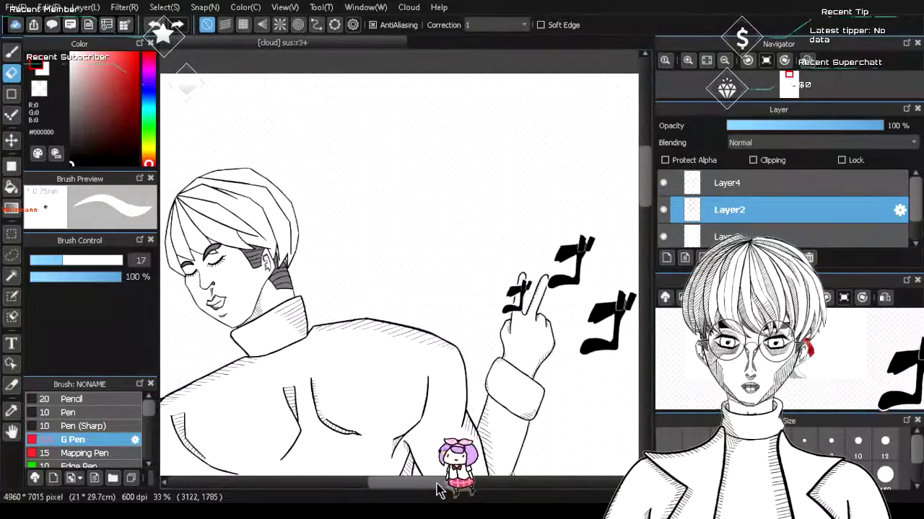
scroll(420, 411, "up", 3)
scroll(420, 411, "down", 4)
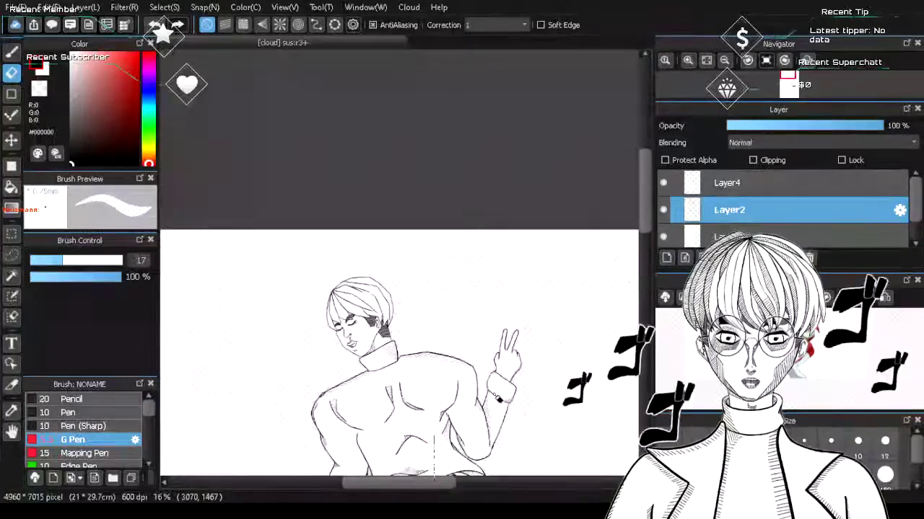
left_click_drag(645, 207, 647, 251)
scroll(561, 276, "up", 3)
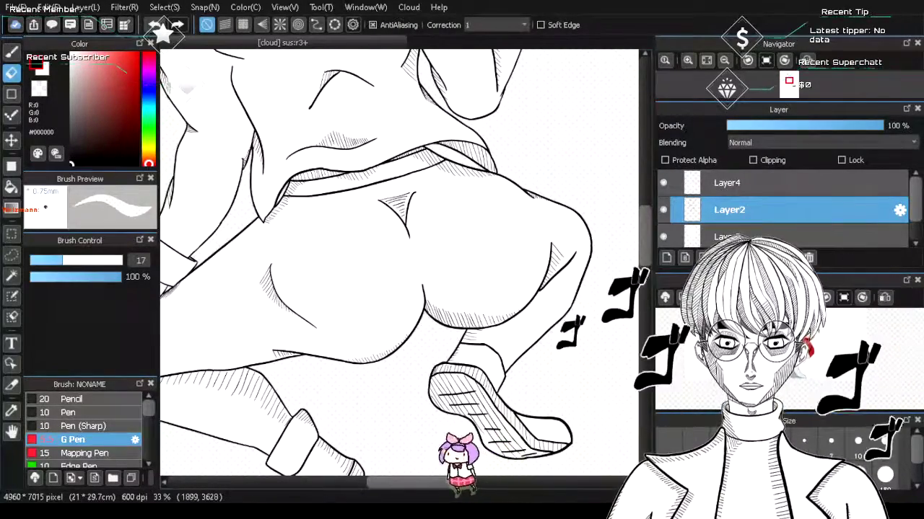
scroll(426, 356, "down", 3)
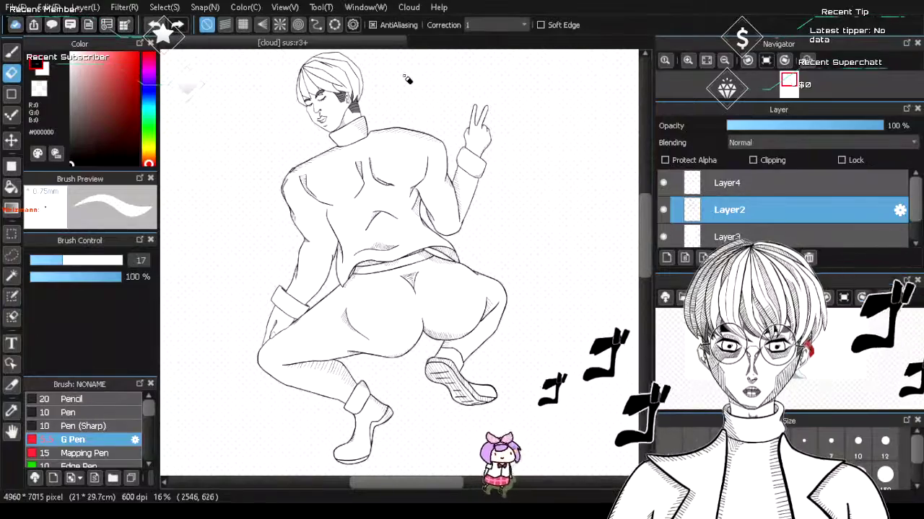
scroll(339, 79, "up", 2)
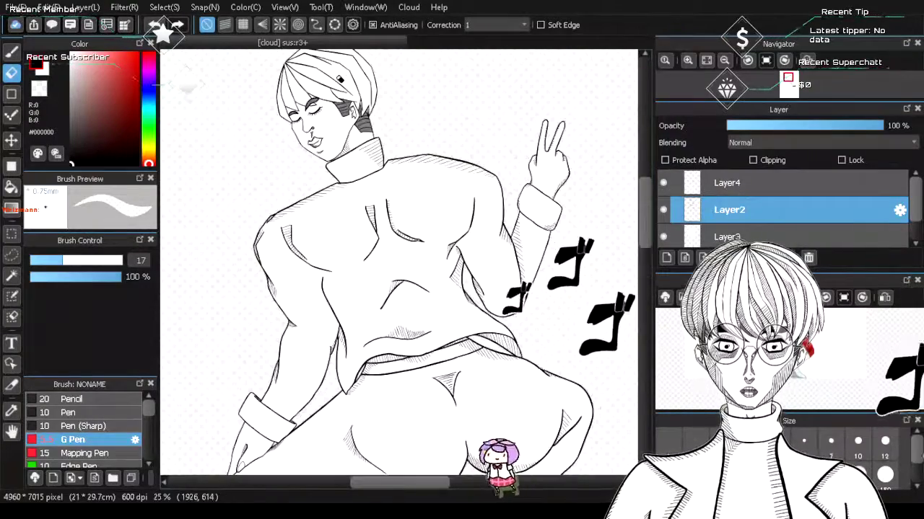
scroll(339, 80, "down", 2)
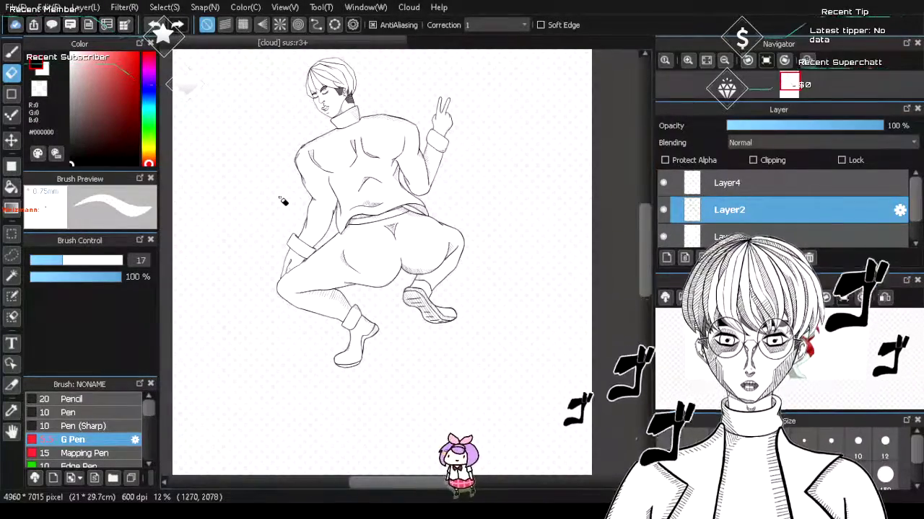
scroll(317, 196, "up", 2)
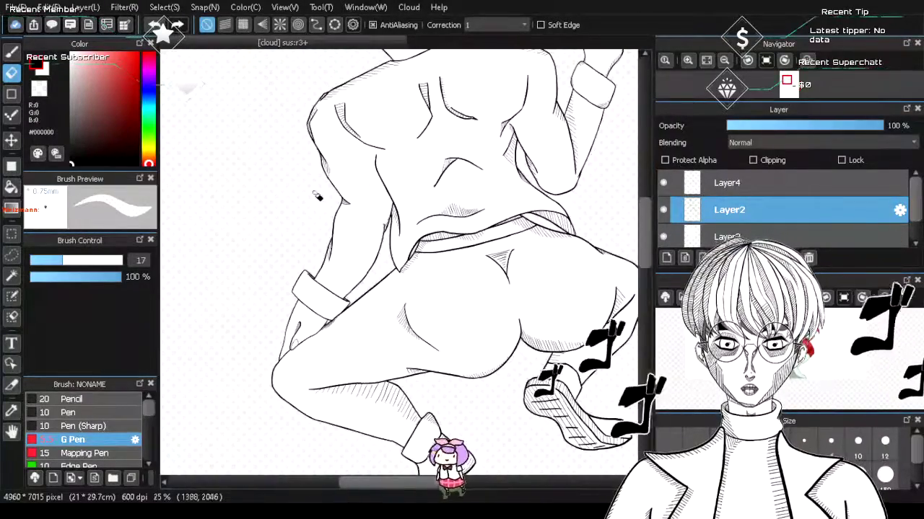
- Add a new layer and move it between Layer3 and Layer1
left_click(781, 189)
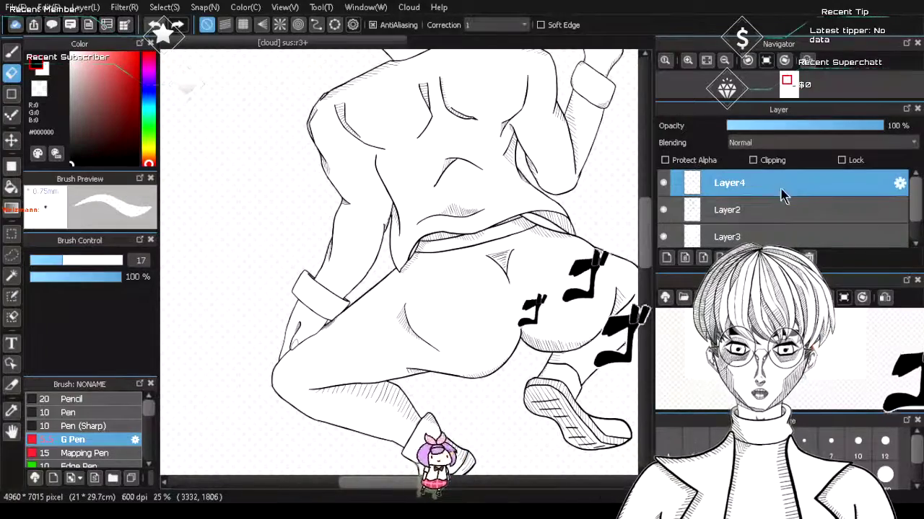
left_click(666, 257)
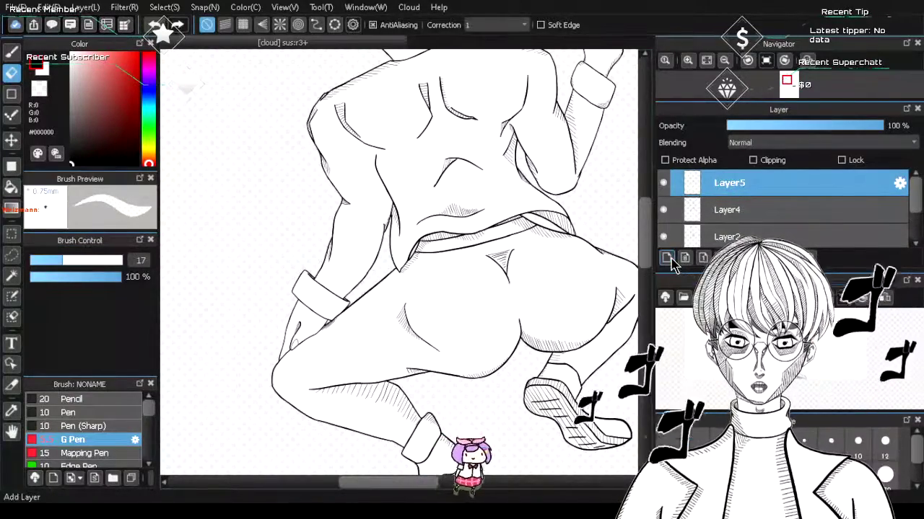
left_click(792, 211)
left_click_drag(792, 184, 806, 226)
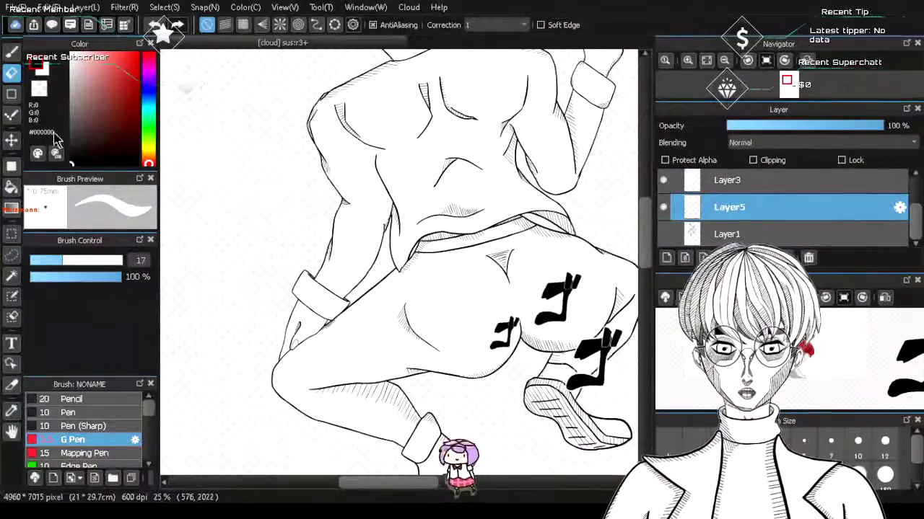
- Bucket-fill the background around the figure and the gap under the sweater's hem with light pink #FBACA3 on Layer5
left_click_drag(120, 75, 95, 57)
left_click(92, 61)
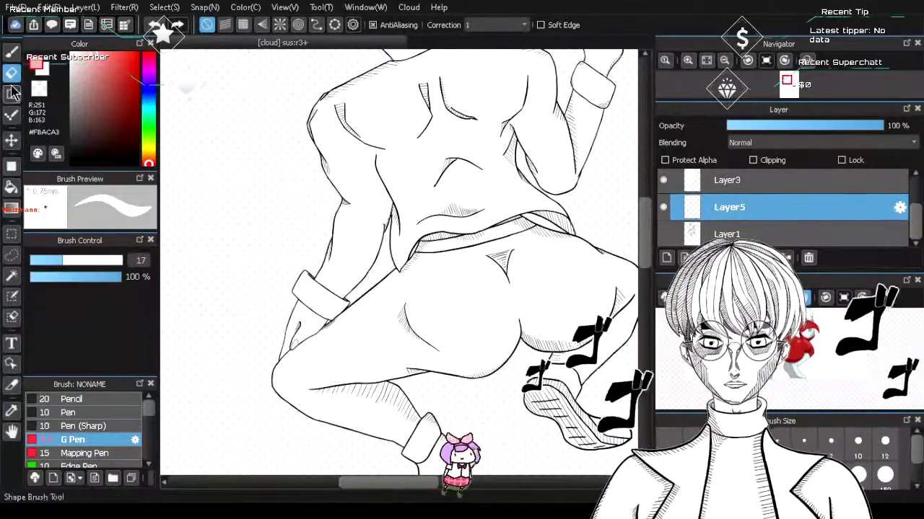
left_click(12, 185)
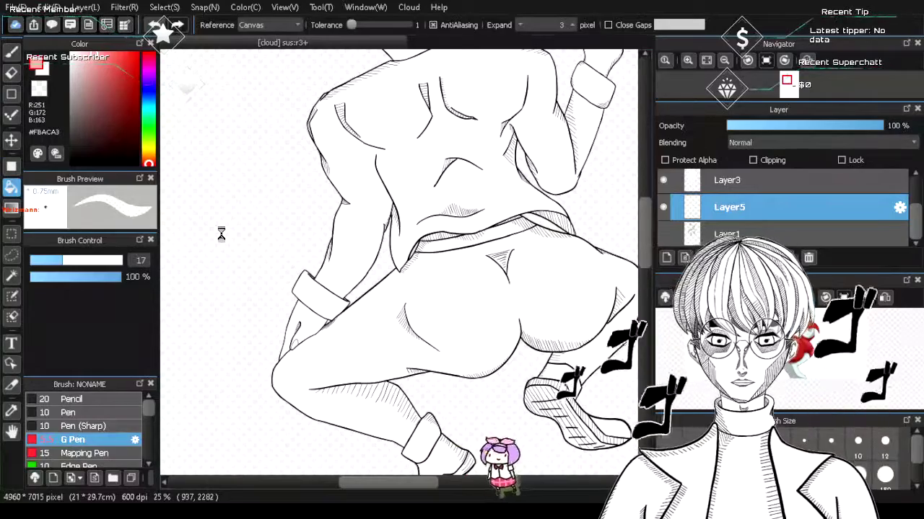
left_click(222, 235)
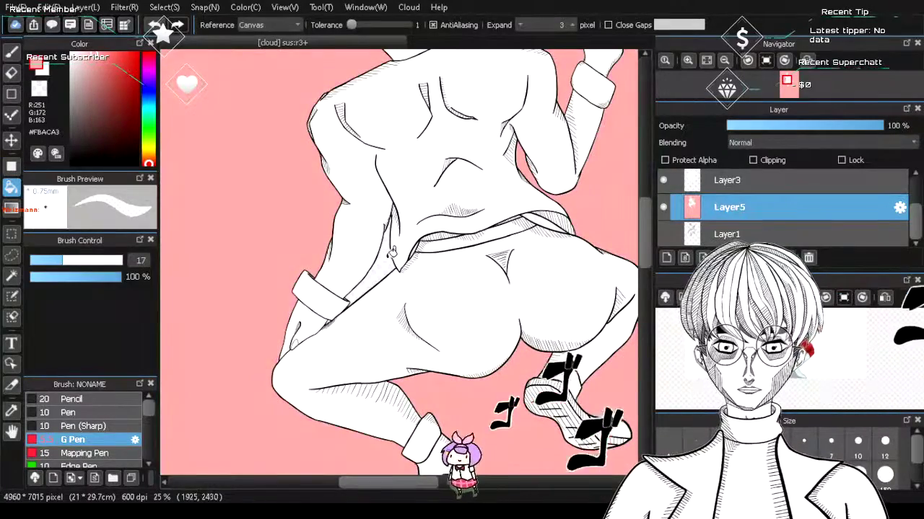
scroll(530, 429, "up", 1)
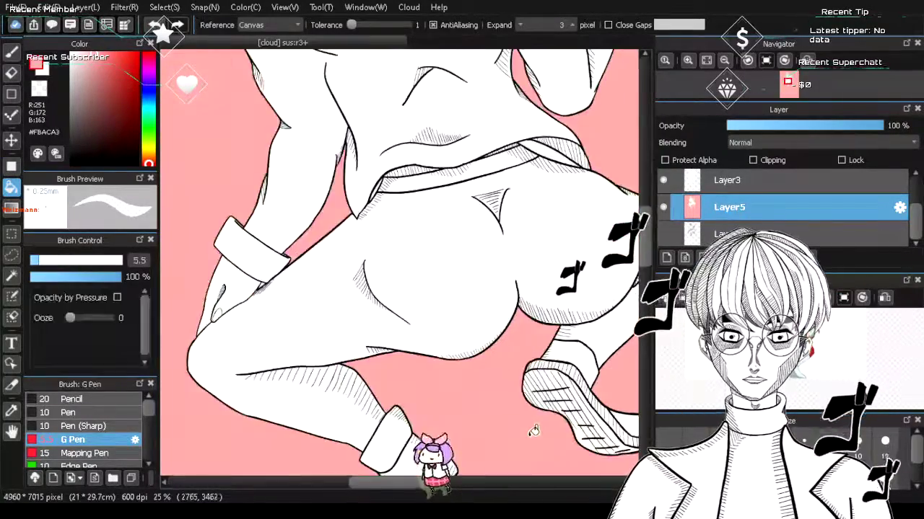
left_click(549, 149)
- Inspect the pink background around the figure's outline for unfilled gaps or leaks
scroll(573, 263, "up", 1)
scroll(580, 251, "down", 6)
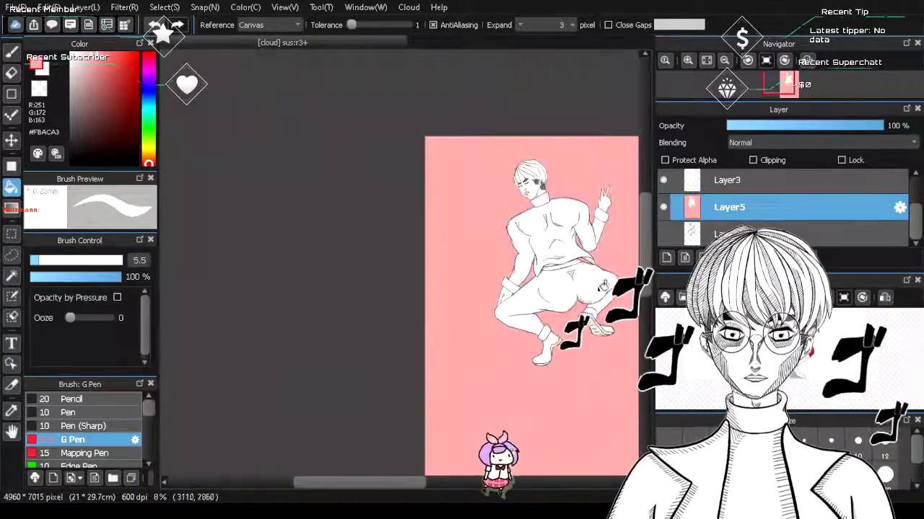
scroll(600, 180, "up", 2)
scroll(600, 179, "up", 3)
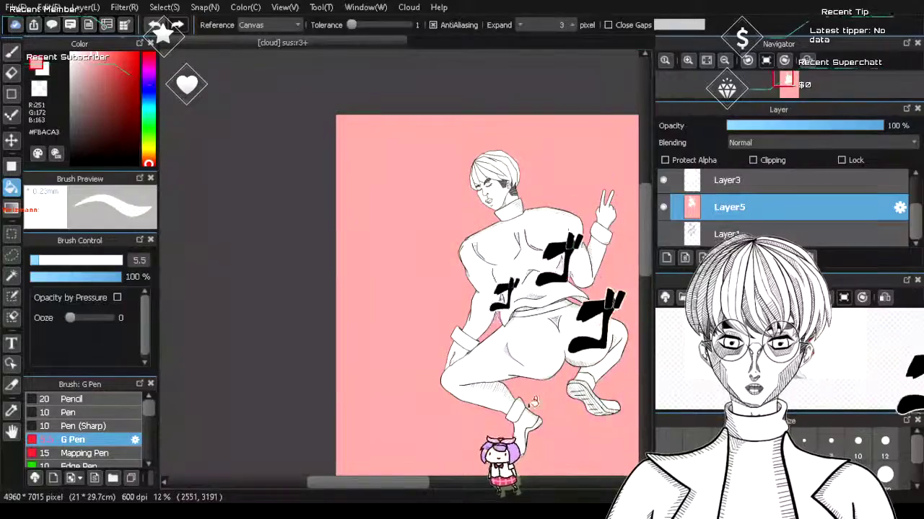
left_click_drag(402, 487, 426, 487)
scroll(426, 170, "up", 3)
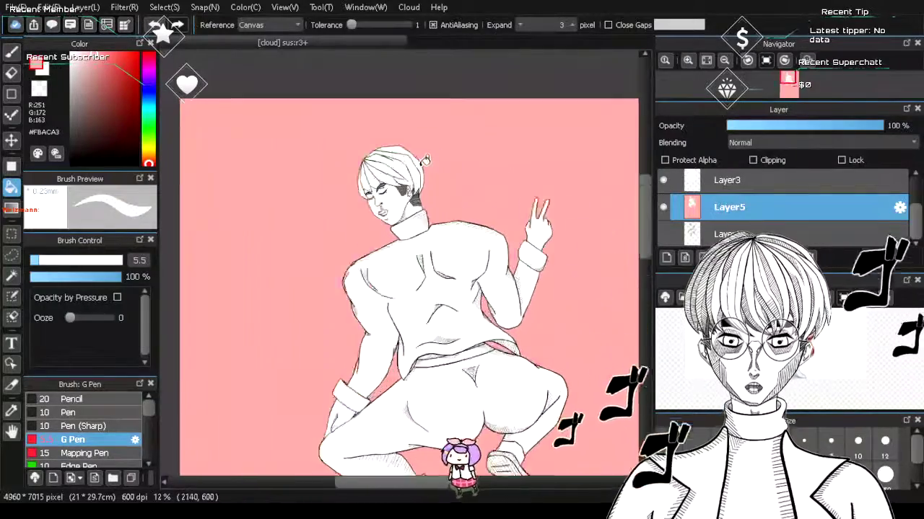
scroll(426, 171, "down", 4)
scroll(542, 330, "up", 2)
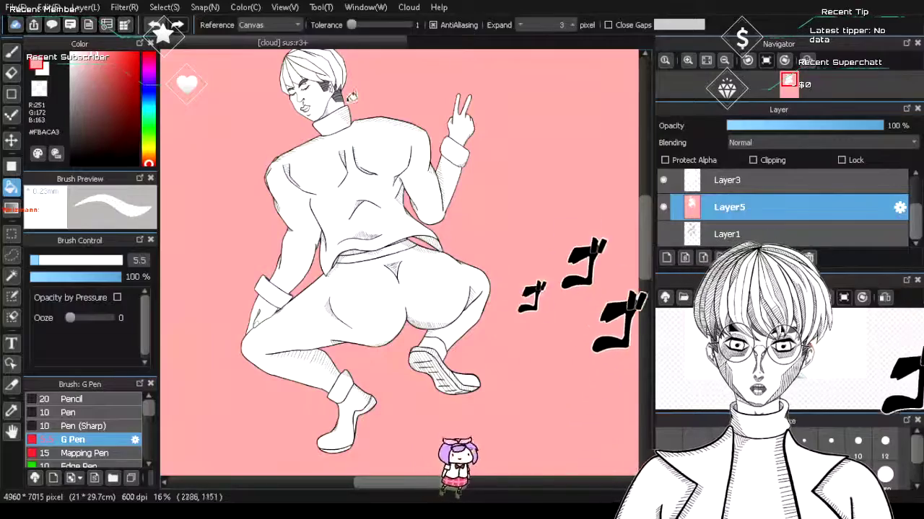
scroll(292, 58, "down", 2)
scroll(295, 60, "up", 4)
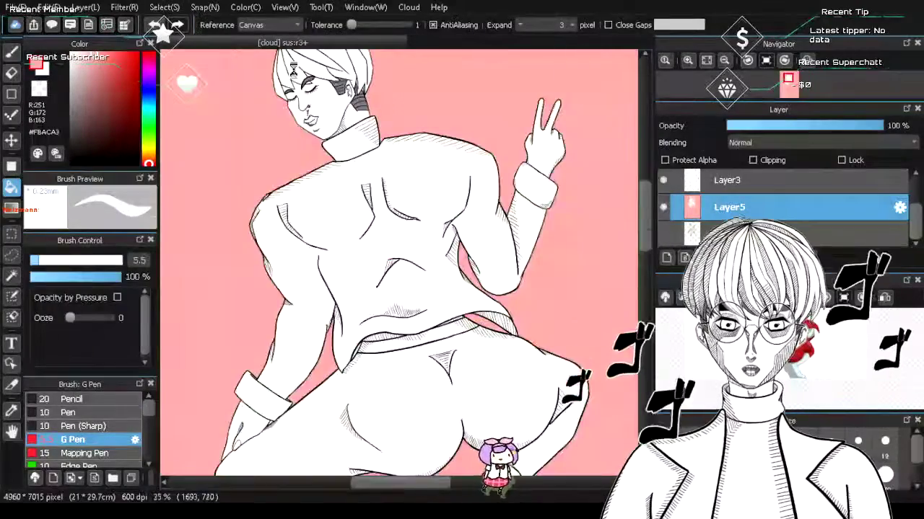
scroll(300, 64, "down", 3)
scroll(300, 64, "up", 1)
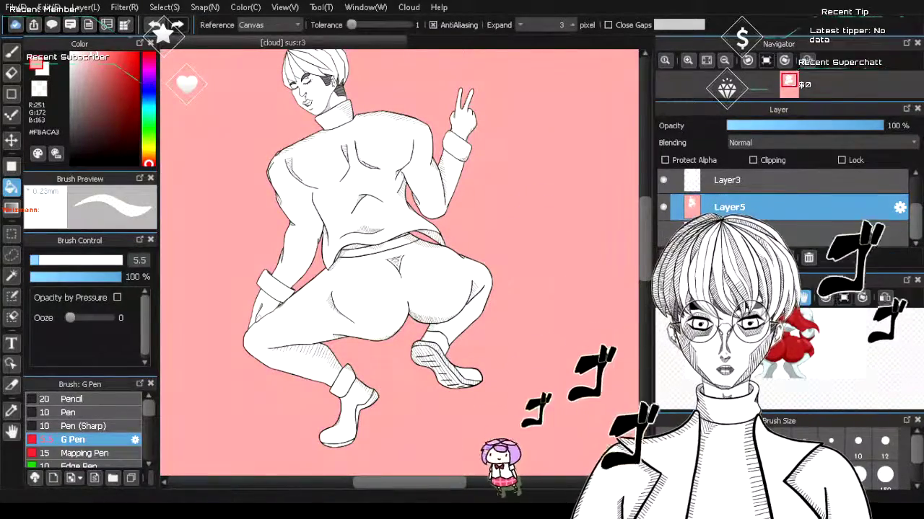
- Save the drawing and inspect the pink background and line art around the wrist cuff, knee, sweater hem and head for gaps
key("ctrl+s")
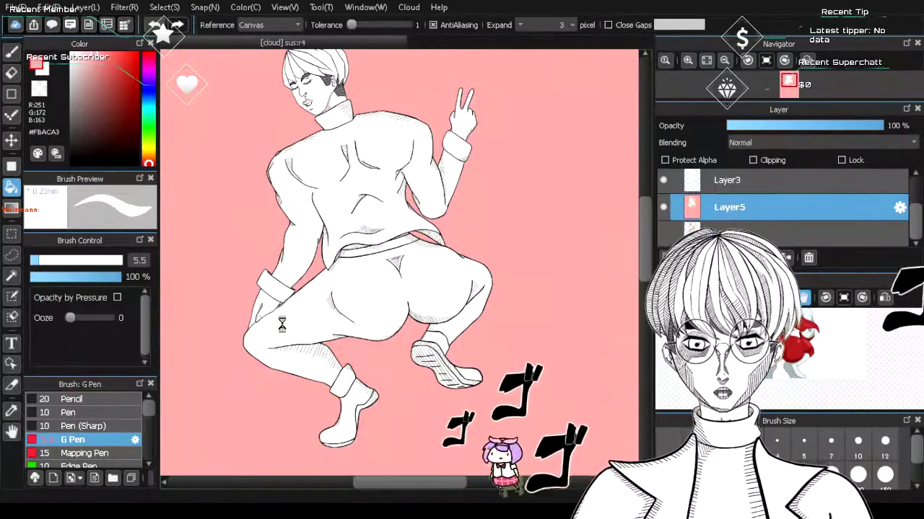
scroll(283, 306, "up", 2)
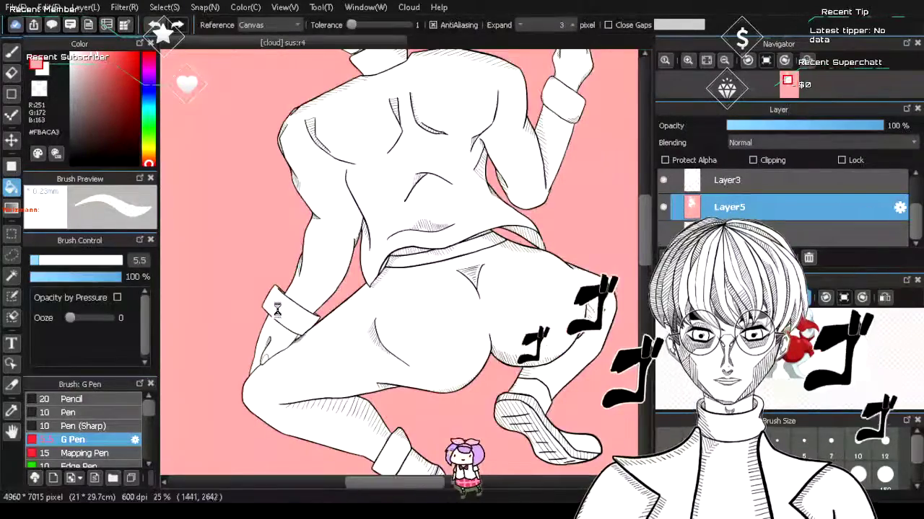
scroll(306, 326, "up", 8)
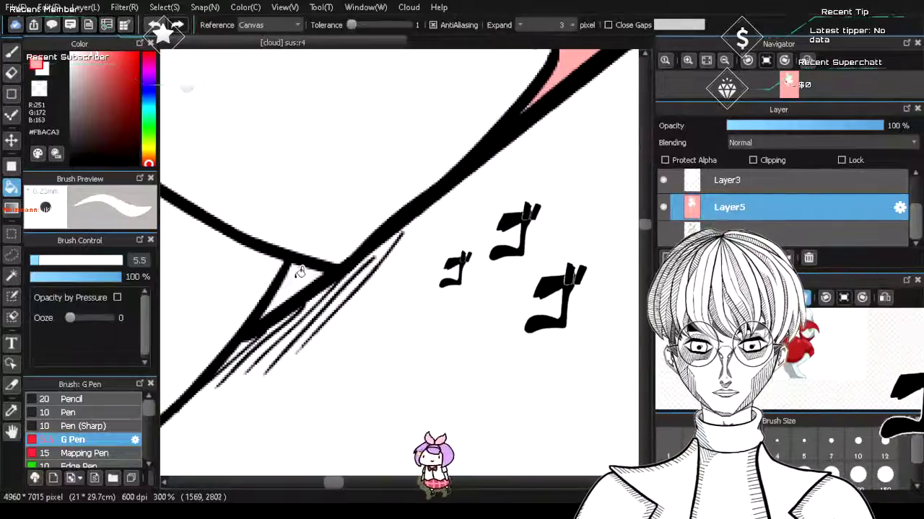
scroll(312, 292, "down", 10)
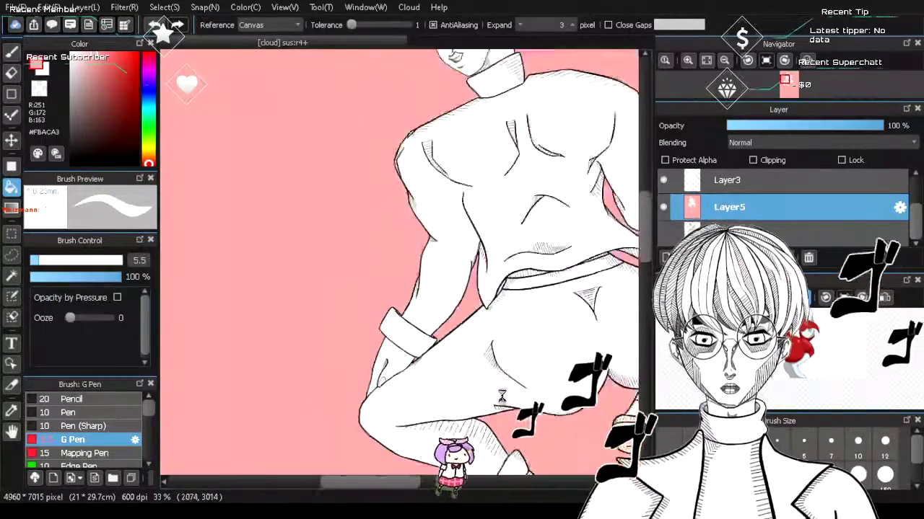
scroll(369, 322, "up", 8)
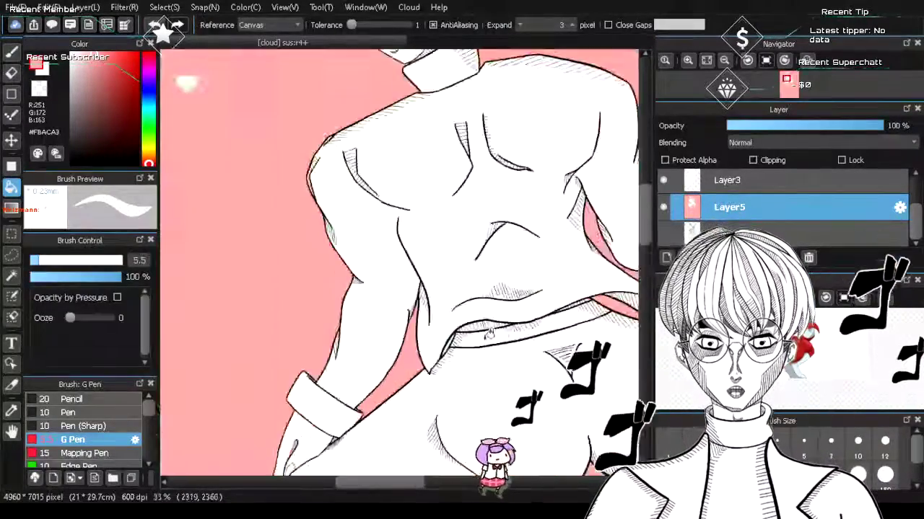
scroll(369, 322, "down", 6)
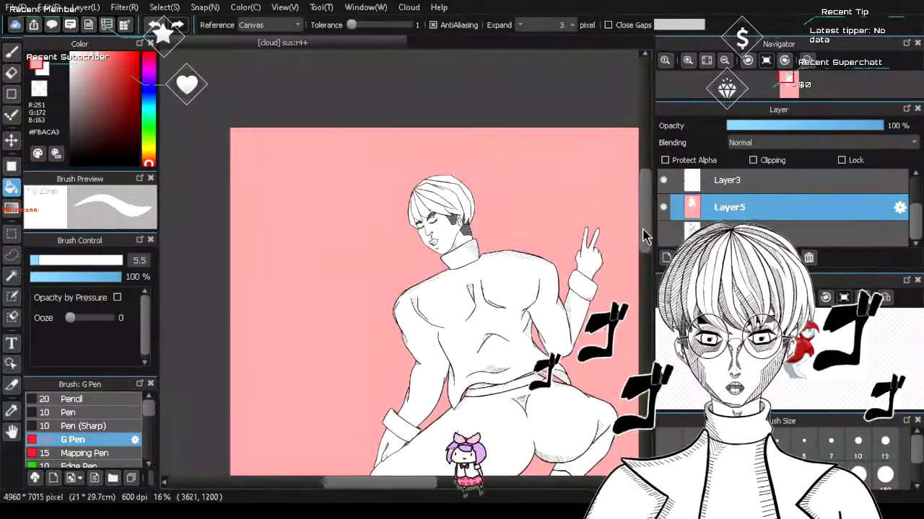
mouse_move(645, 233)
left_mouse_down()
mouse_move(651, 274)
mouse_move(646, 249)
left_mouse_up()
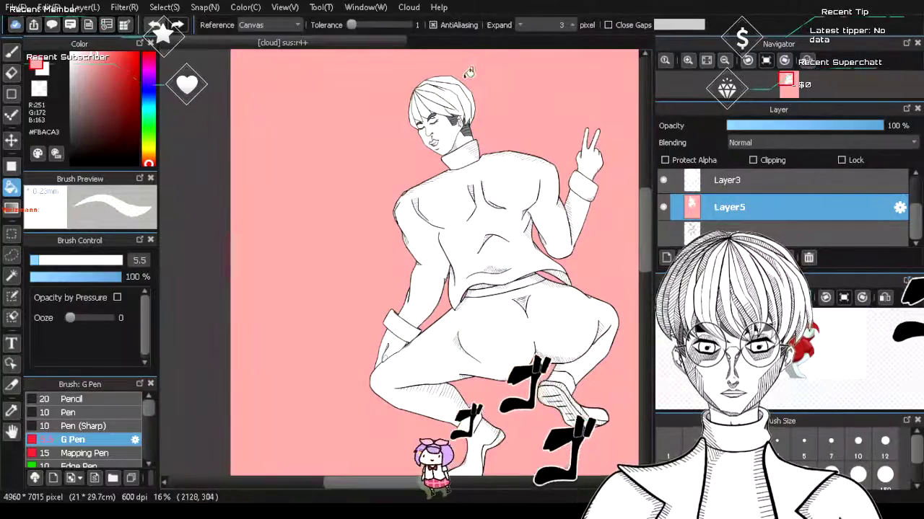
scroll(473, 465, "up", 4)
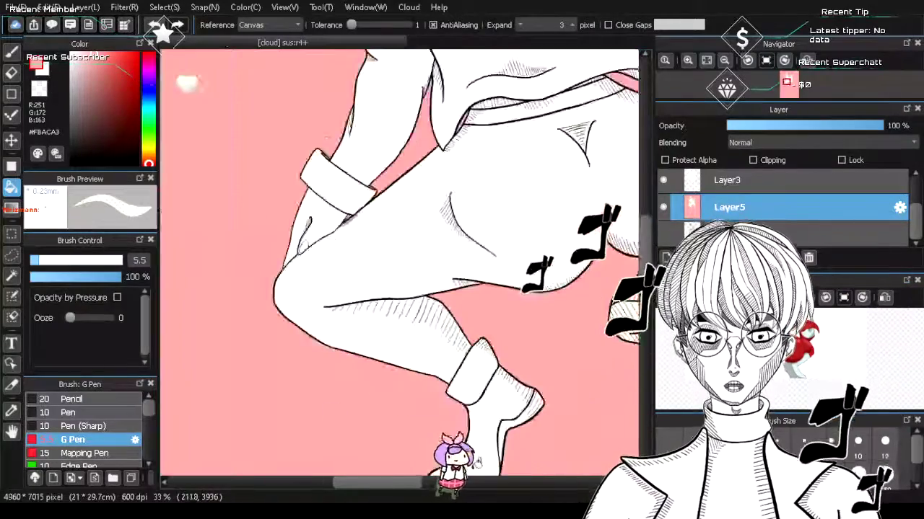
scroll(474, 464, "down", 3)
scroll(474, 464, "up", 3)
scroll(474, 464, "down", 6)
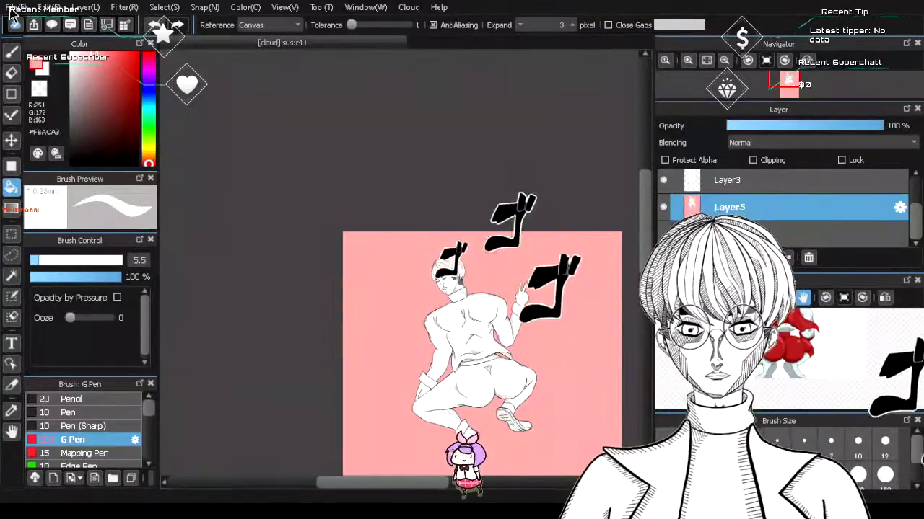
scroll(326, 377, "up", 4)
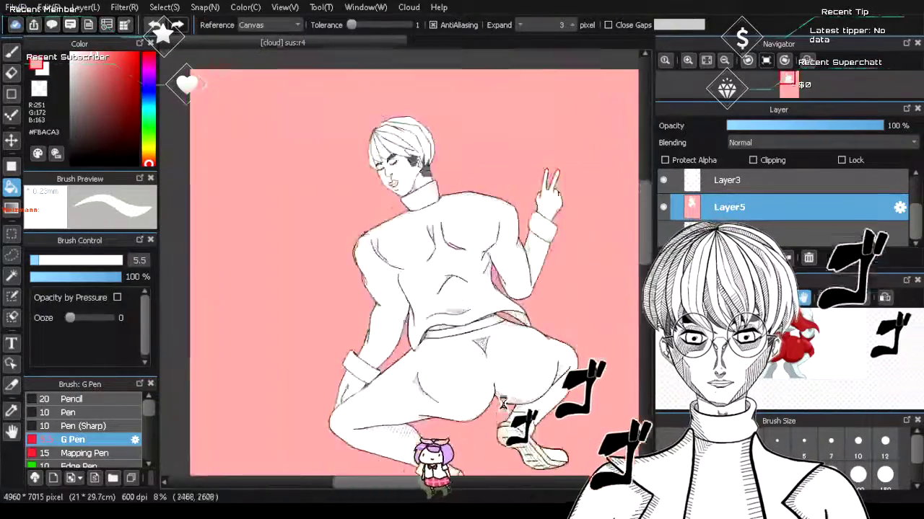
- Save the drawing to the cloud and check the hatching and pink gaps around the sweater folds and raised arm
left_click(16, 7)
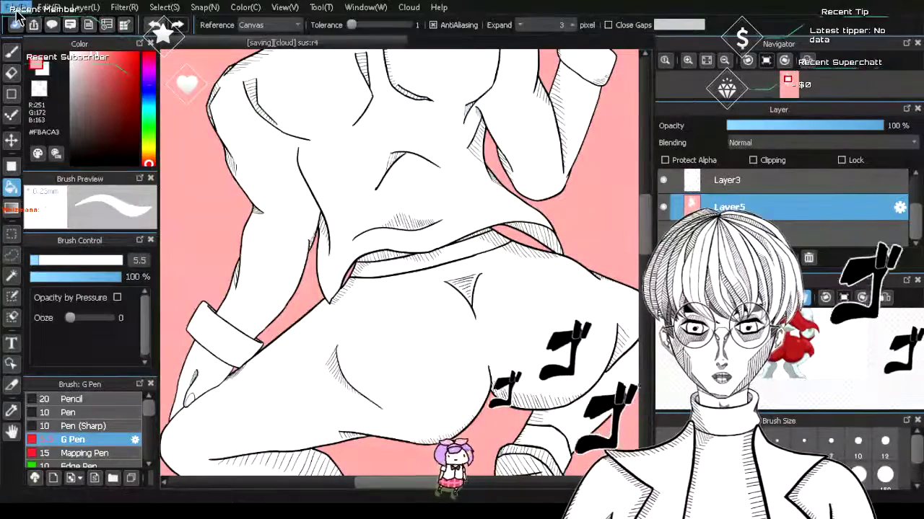
left_click(72, 246)
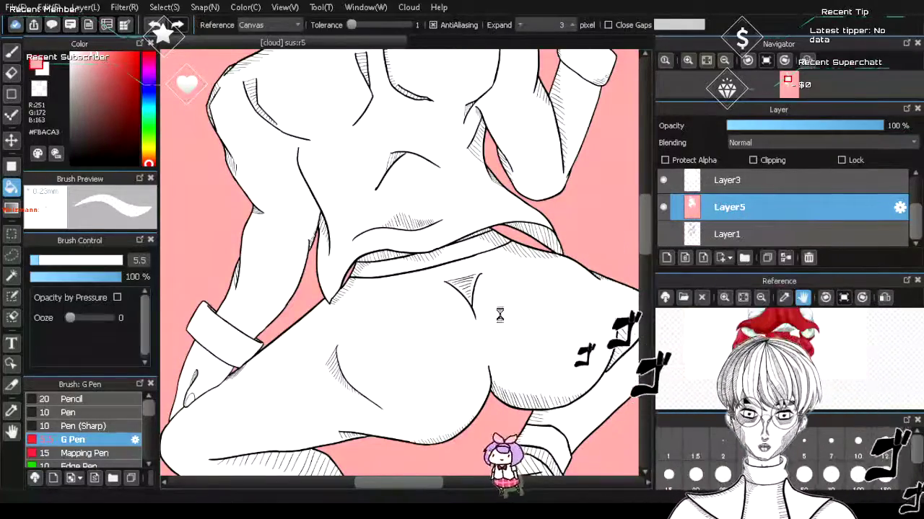
scroll(501, 326, "down", 2)
scroll(472, 151, "up", 3)
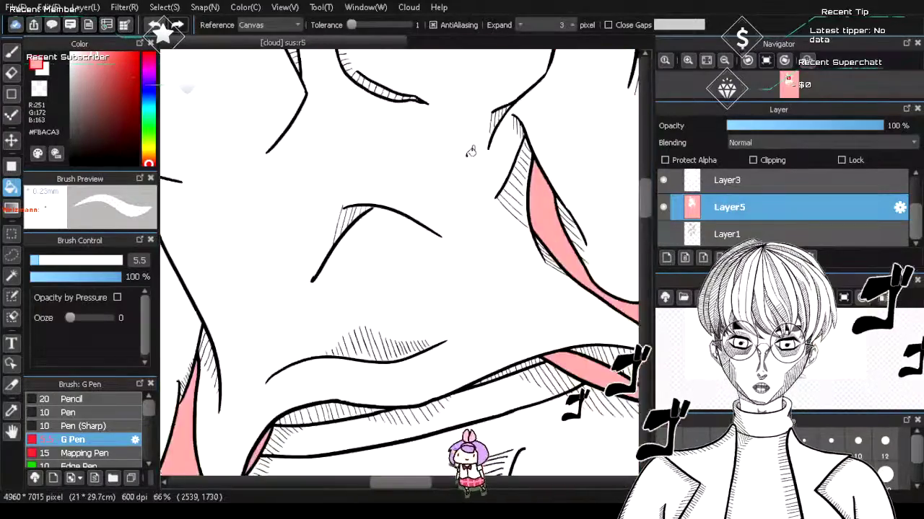
scroll(471, 152, "down", 5)
scroll(469, 169, "up", 3)
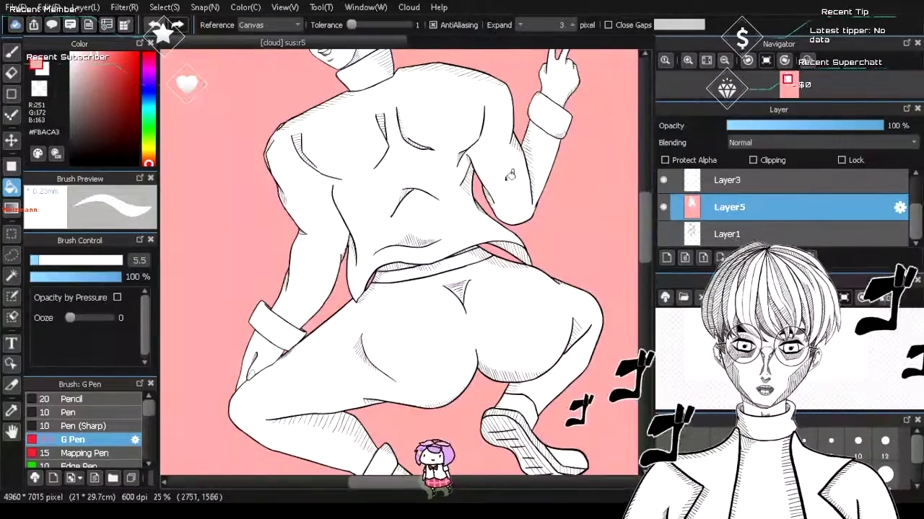
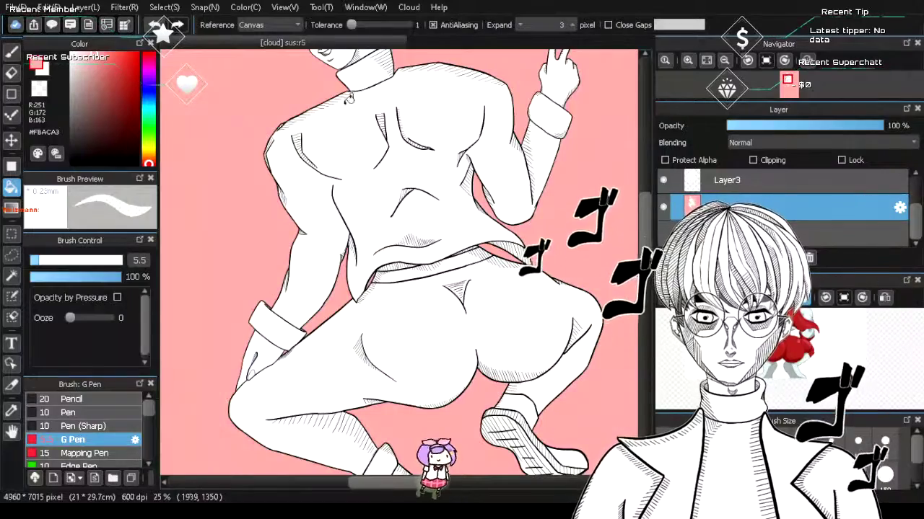
- Bucket-fill the small areas above and below the larger eyebrow with white #FFFFFF on Layer3, using Layer as the fill reference
scroll(349, 101, "down", 4)
scroll(282, 28, "down", 1)
scroll(344, 72, "up", 10)
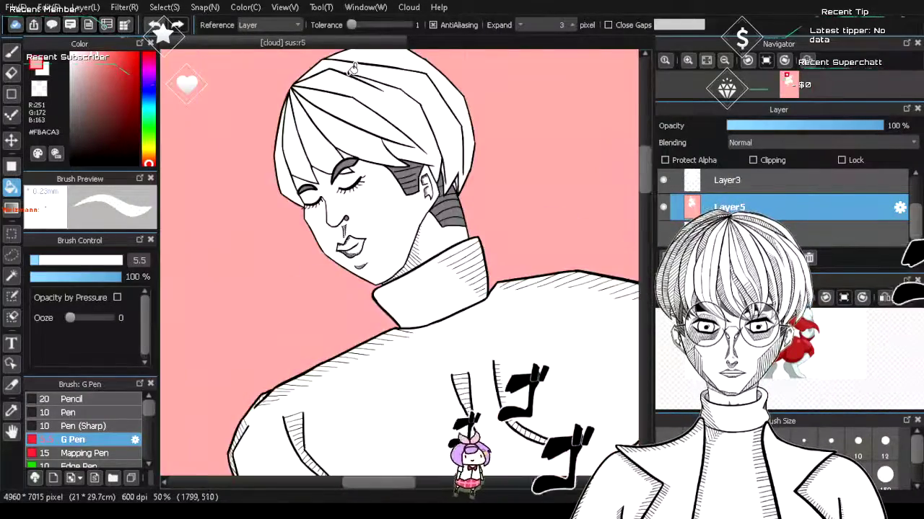
scroll(381, 340, "up", 4)
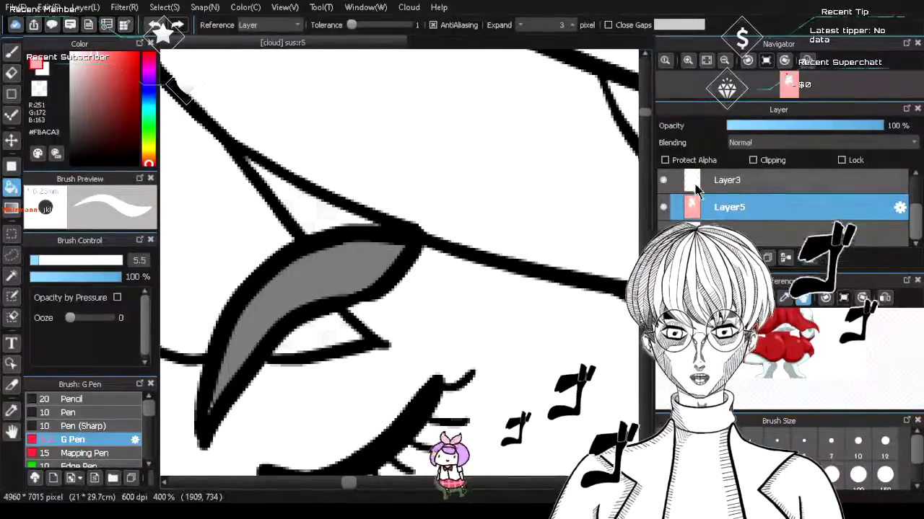
left_click(775, 181)
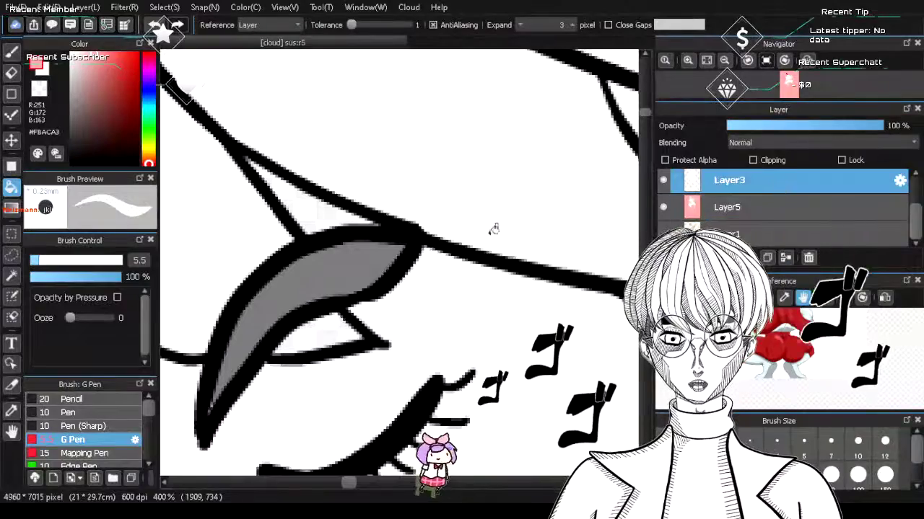
left_click(46, 72)
left_click(322, 206)
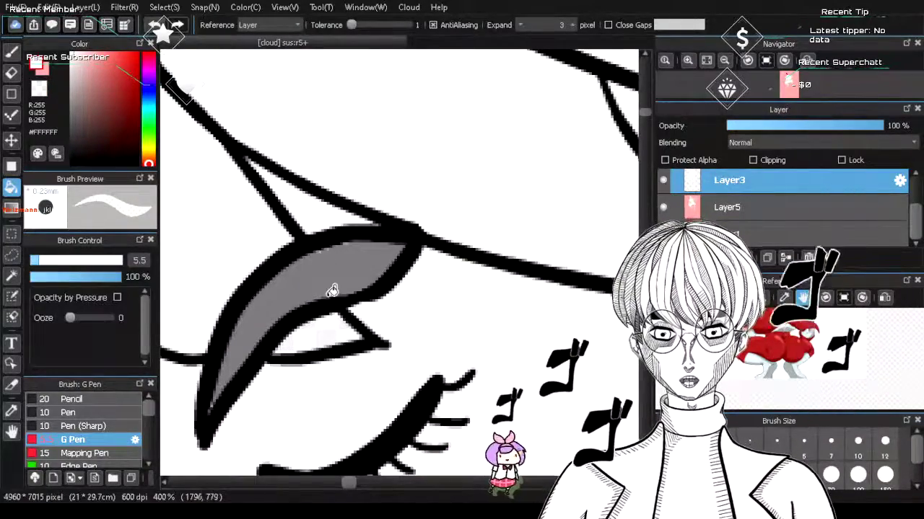
left_click(326, 334)
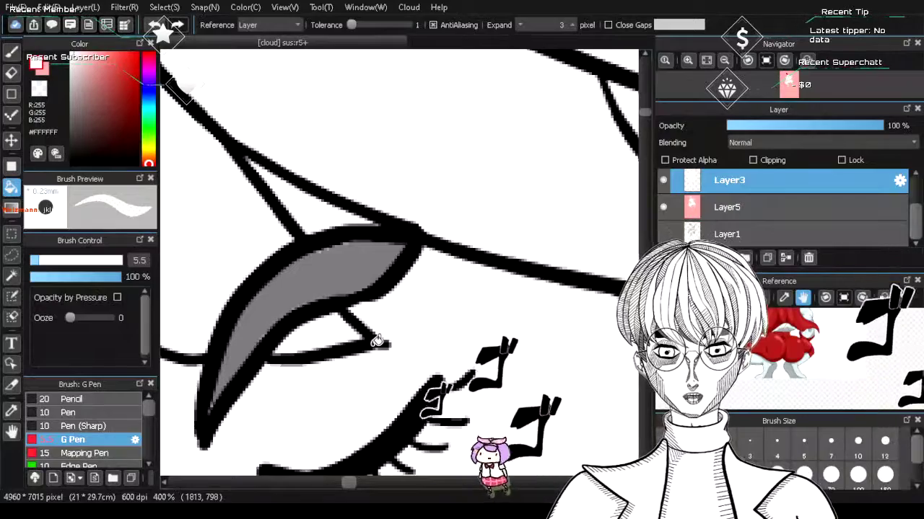
- Touch up the larger eyebrow's grey fill on Layer3 with the G Pen in sampled grey #7C7C7C, and save the drawing
scroll(376, 341, "down", 3)
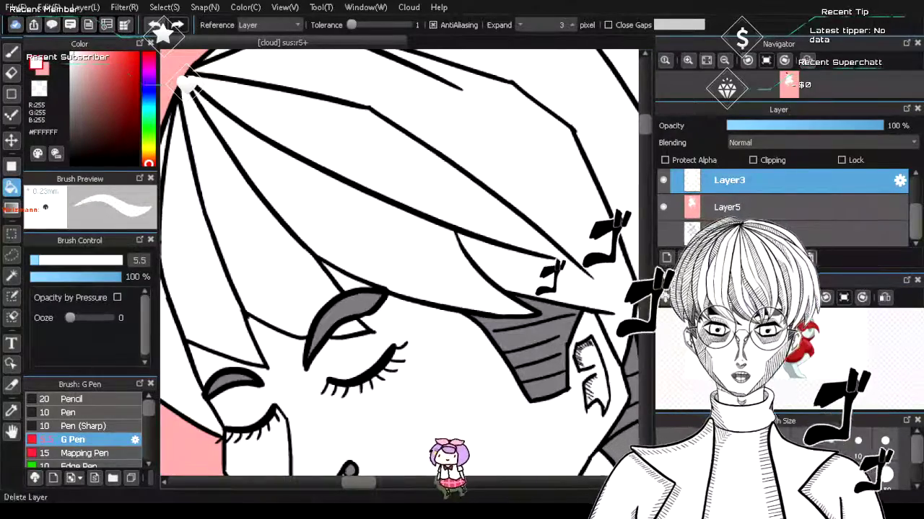
scroll(804, 216, "up", 2)
scroll(803, 215, "down", 2)
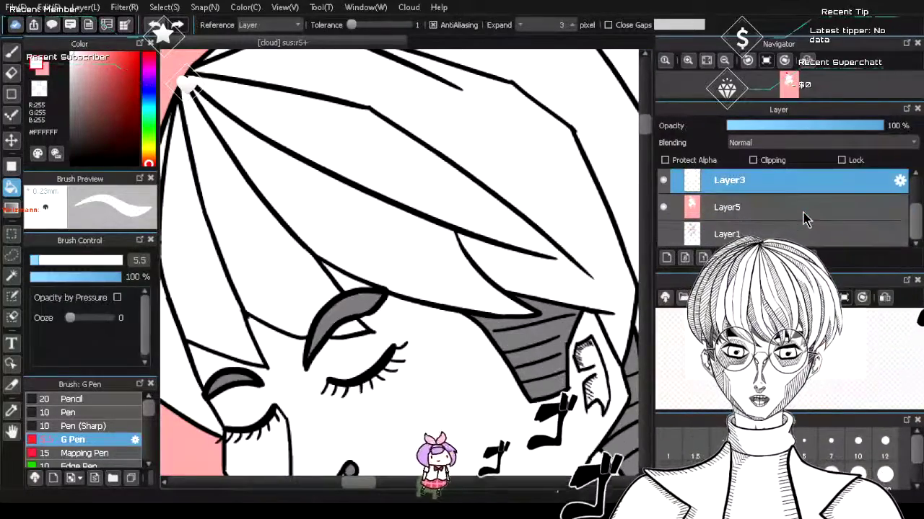
scroll(806, 220, "up", 2)
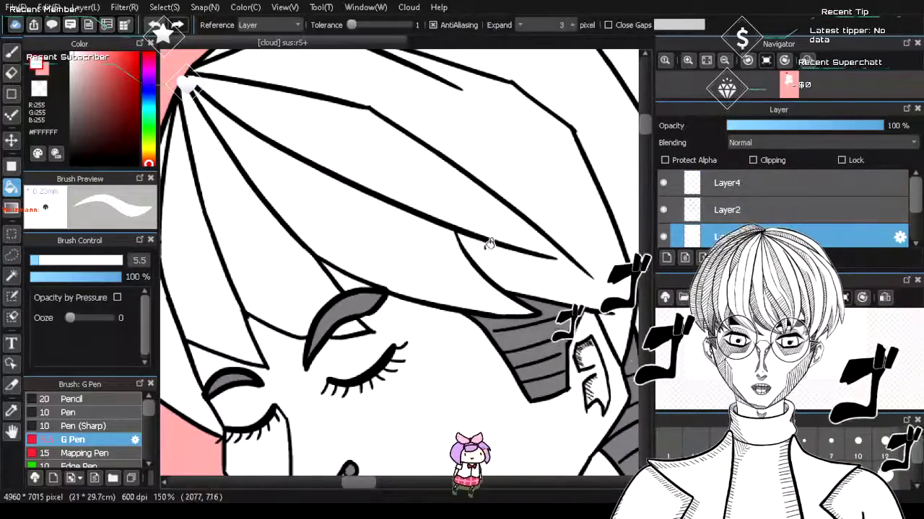
scroll(361, 305, "up", 4)
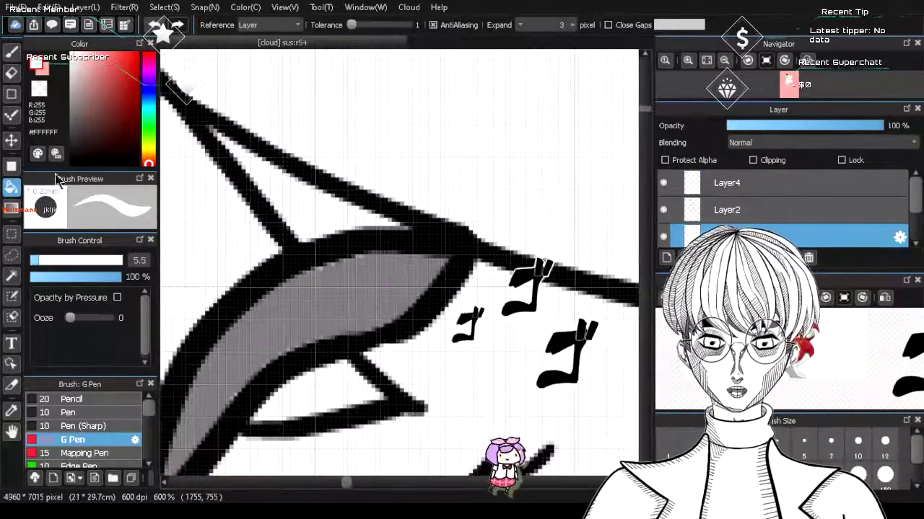
left_click(11, 409)
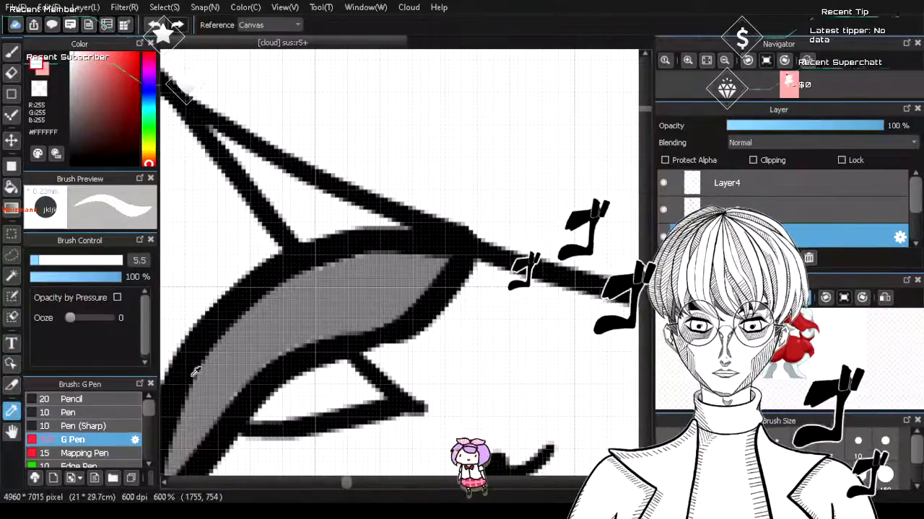
left_click(336, 309)
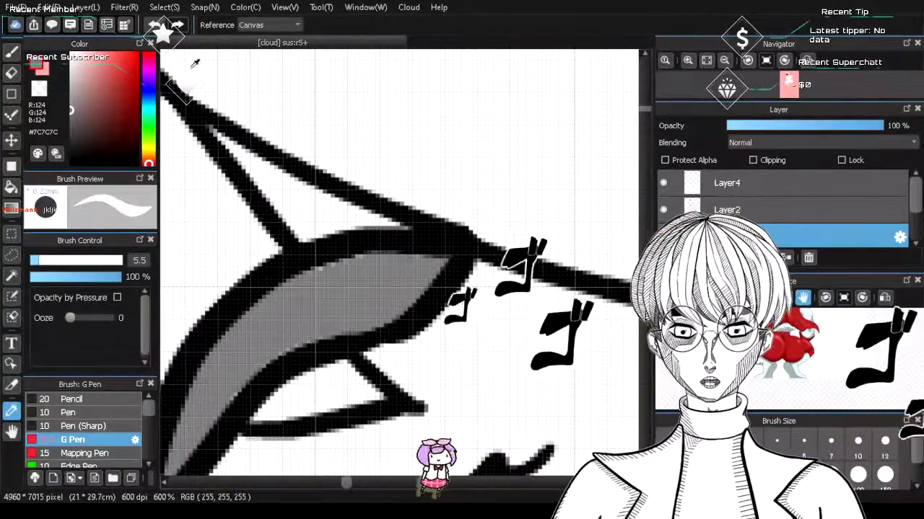
key("b")
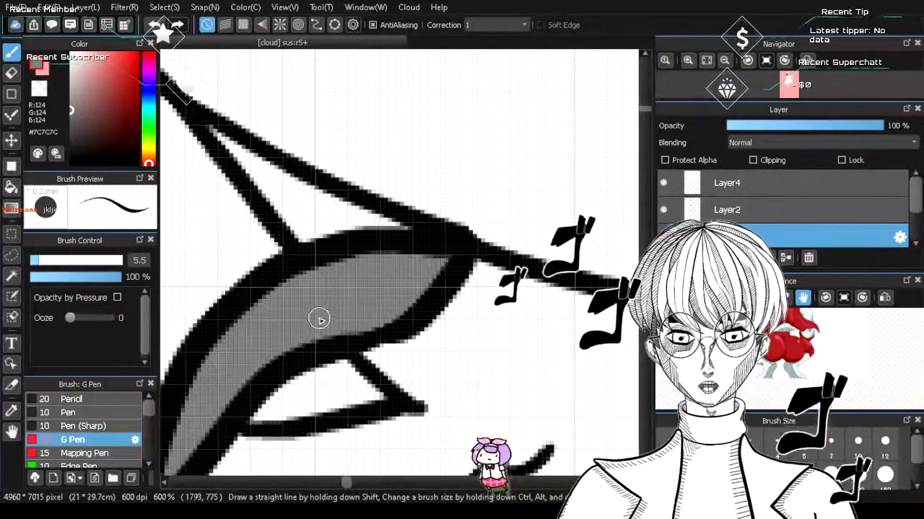
scroll(363, 269, "down", 5)
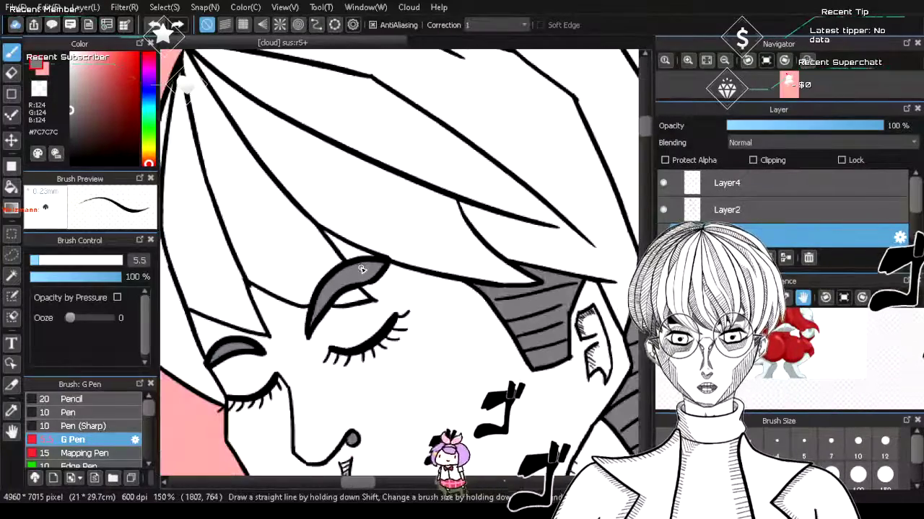
scroll(362, 269, "down", 3)
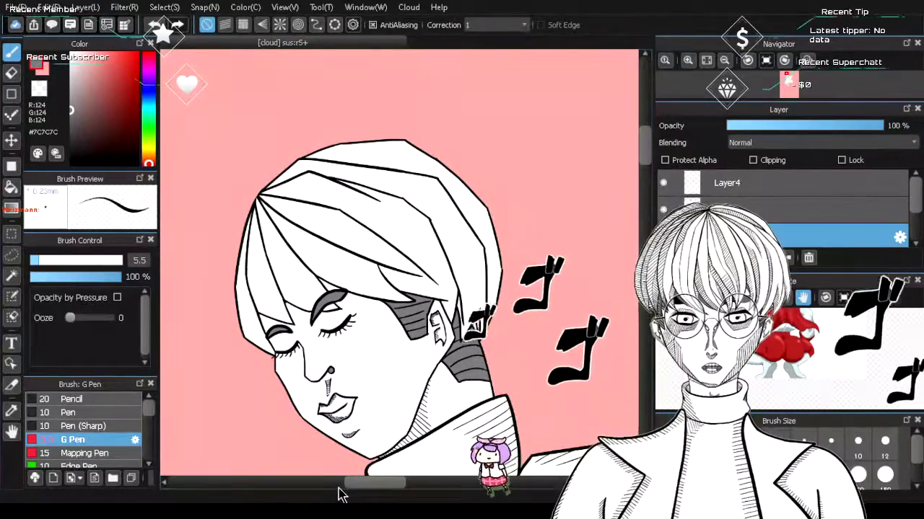
key("ctrl+s")
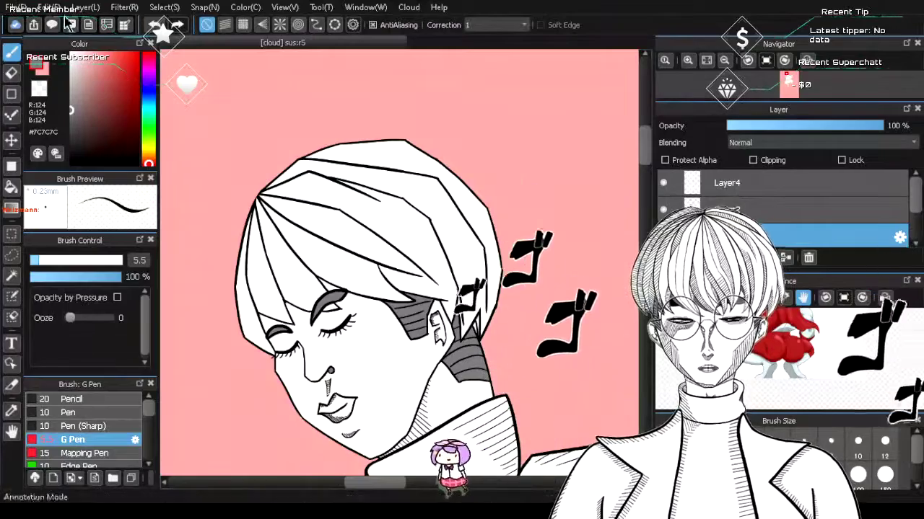